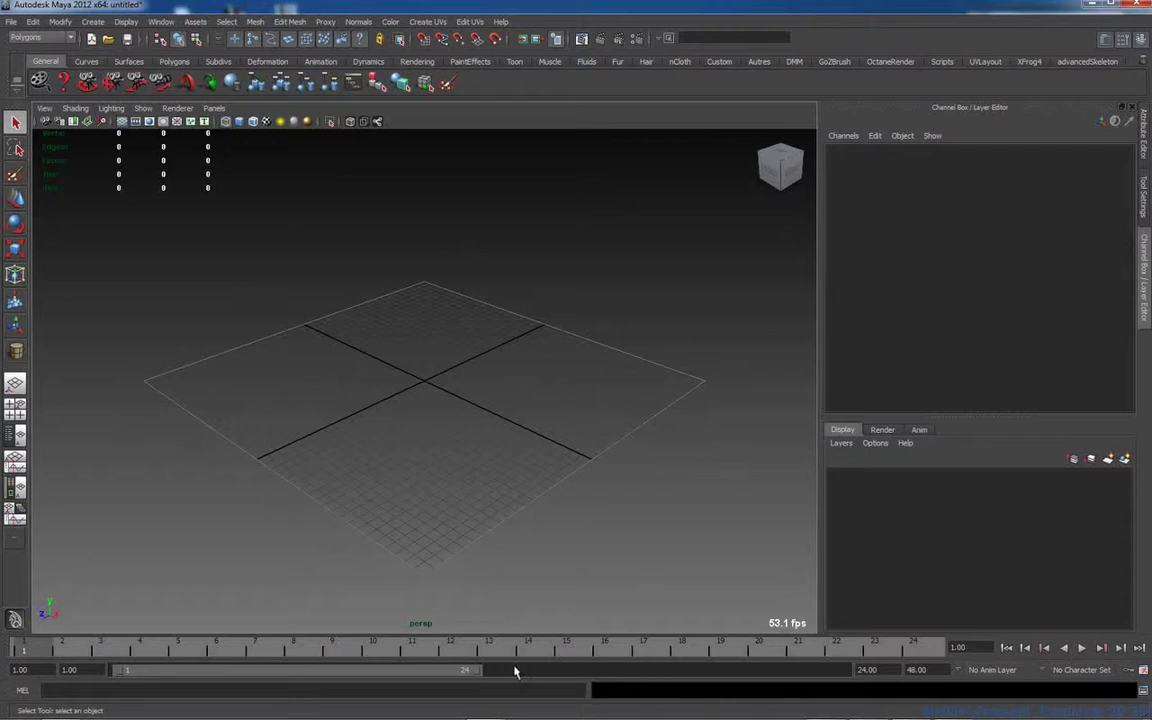
Step: Switch to the browser and look through the basic and advanced video lists on the UVLayout website
key(alt+Tab)
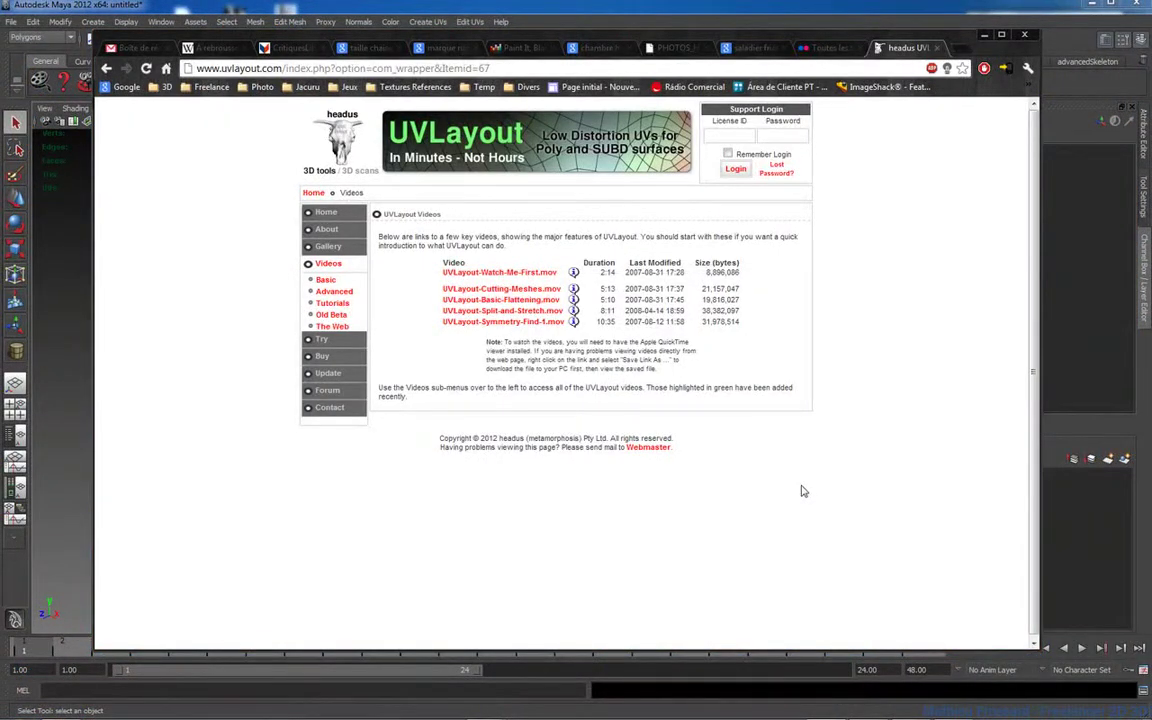
drag(767, 39, 774, 44)
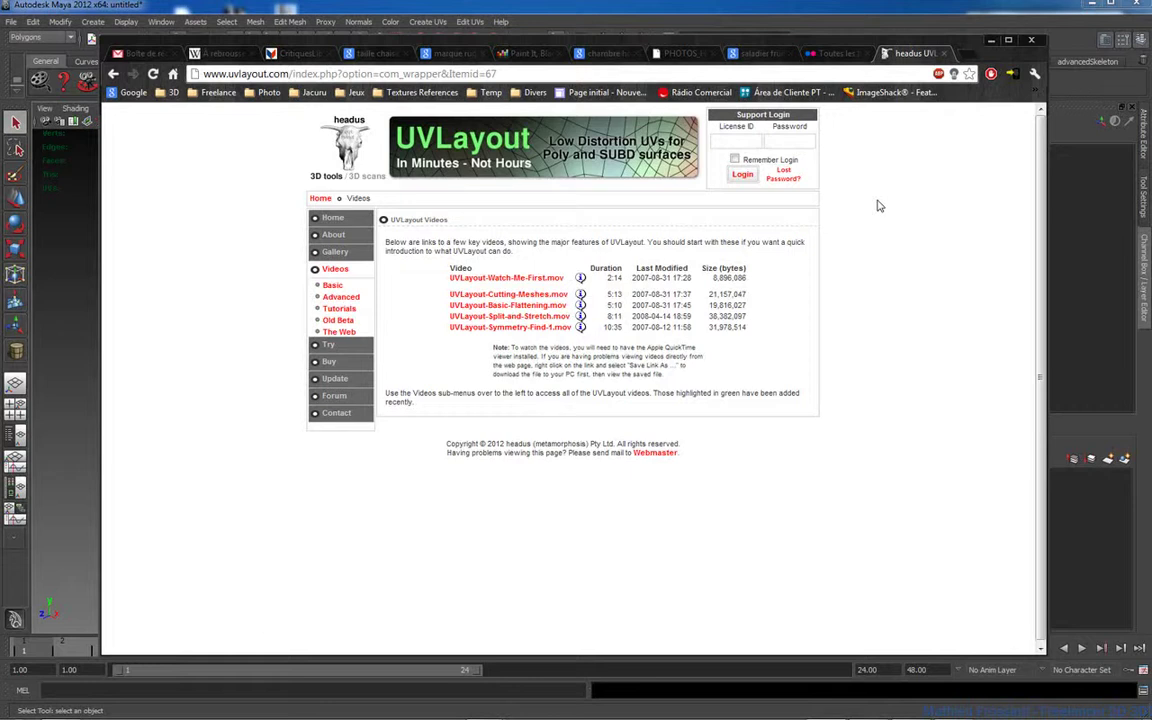
click(340, 302)
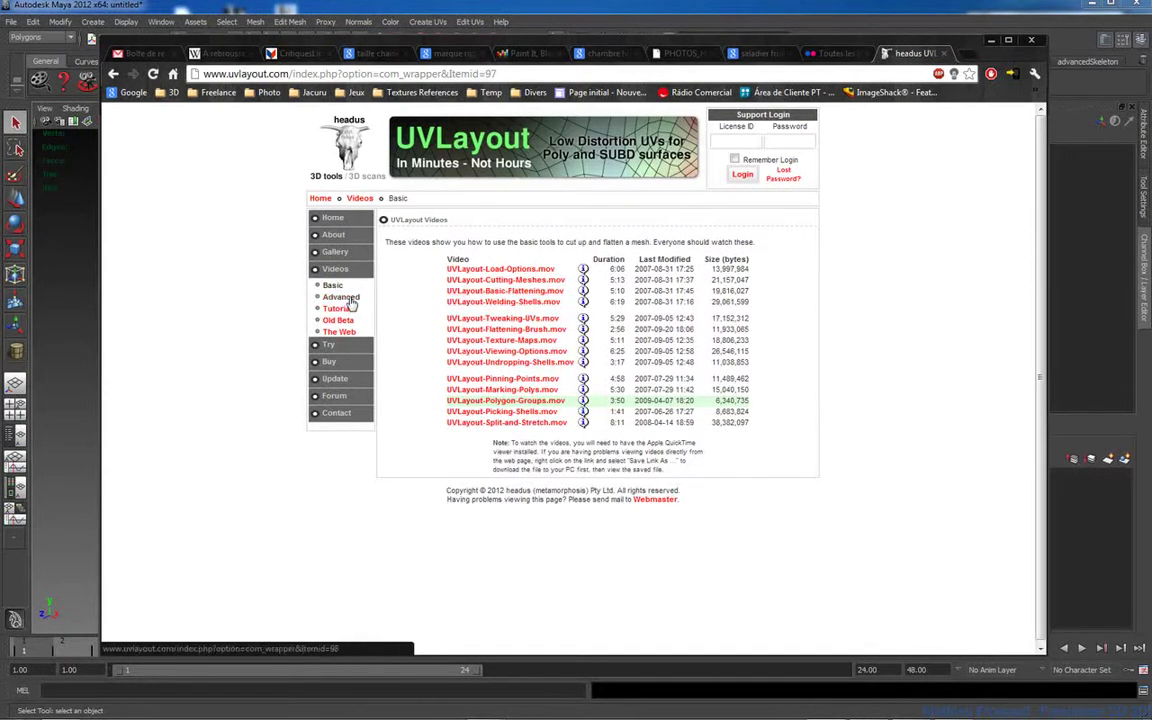
click(349, 299)
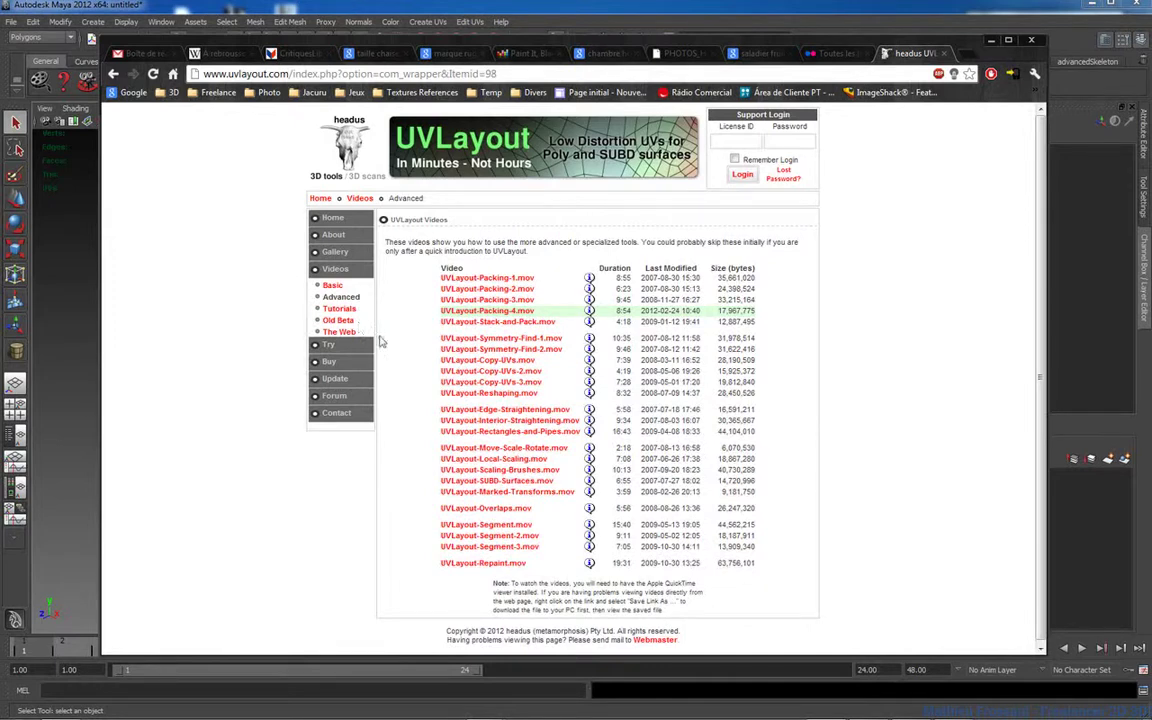
click(334, 286)
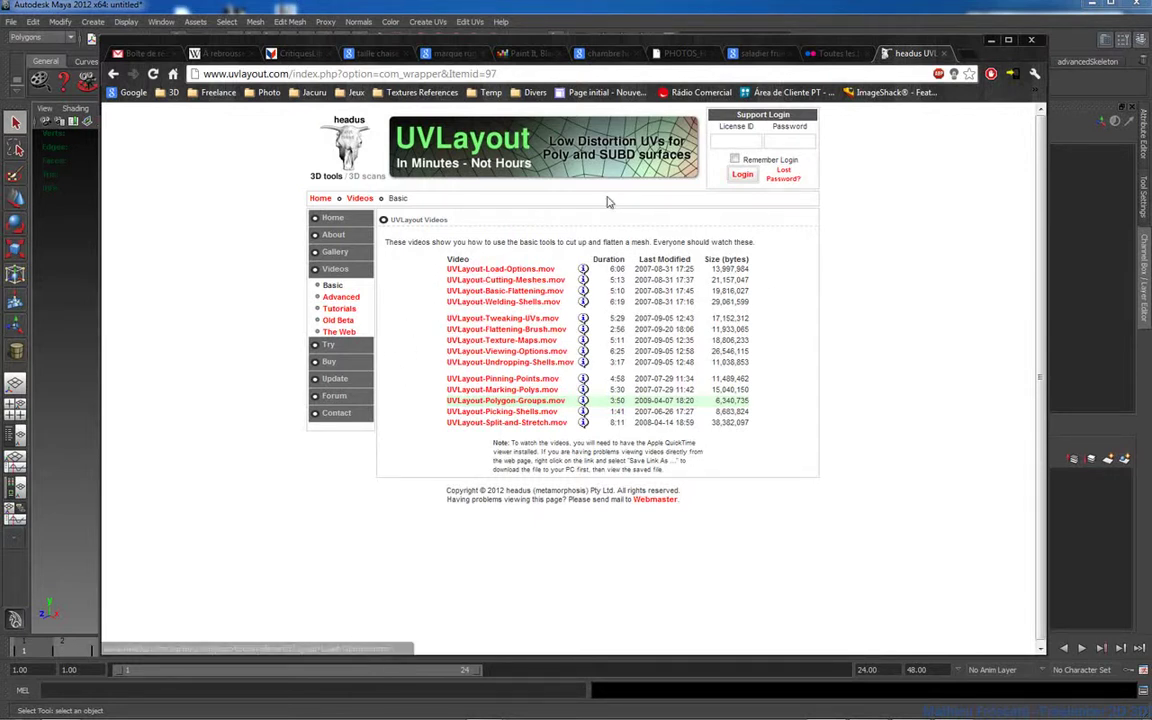
Step: Switch back to Maya and open the recent scene YOCO_MOD_10.ma
click(594, 6)
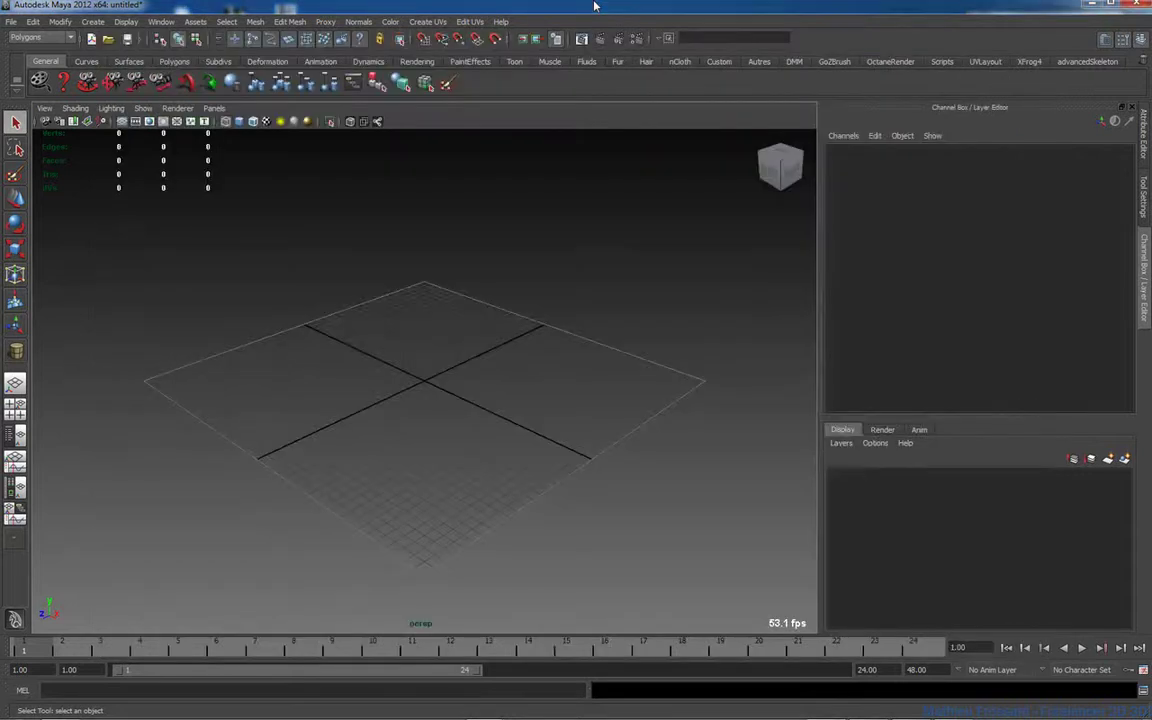
click(10, 21)
mouse_move(60, 299)
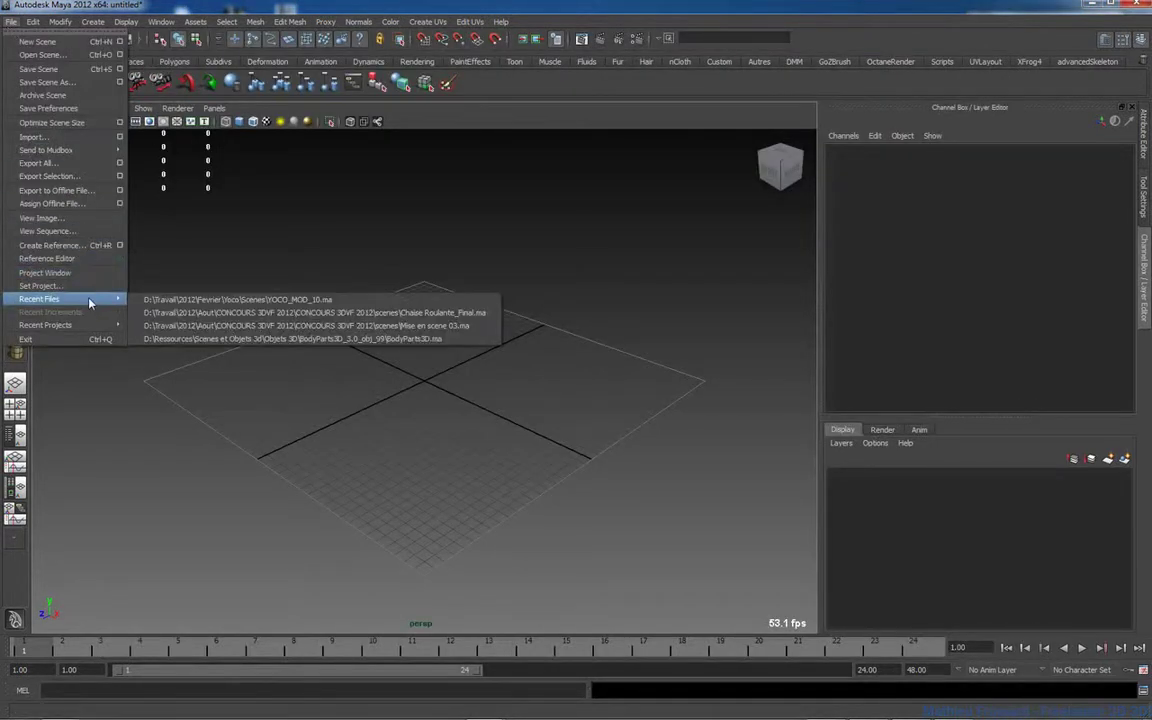
click(221, 303)
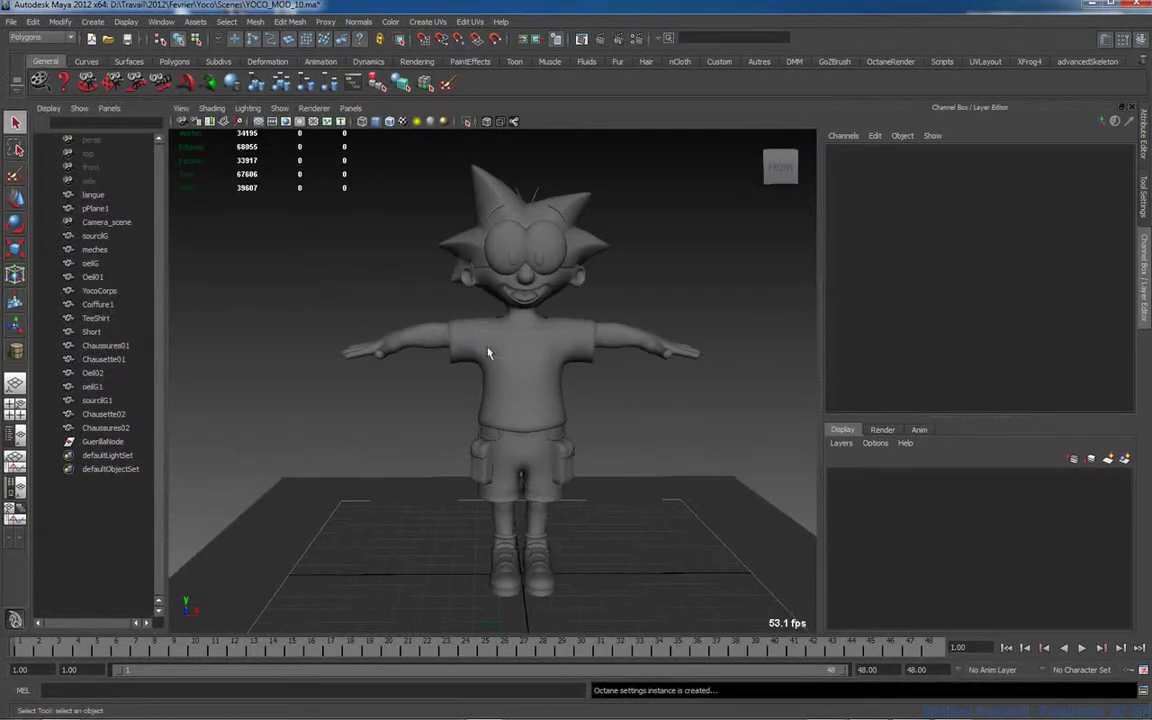
Step: Select the YocoCorps body mesh and run UVLayout with the load options set to Poly and New UVs
alt+drag(622, 395, 536, 415)
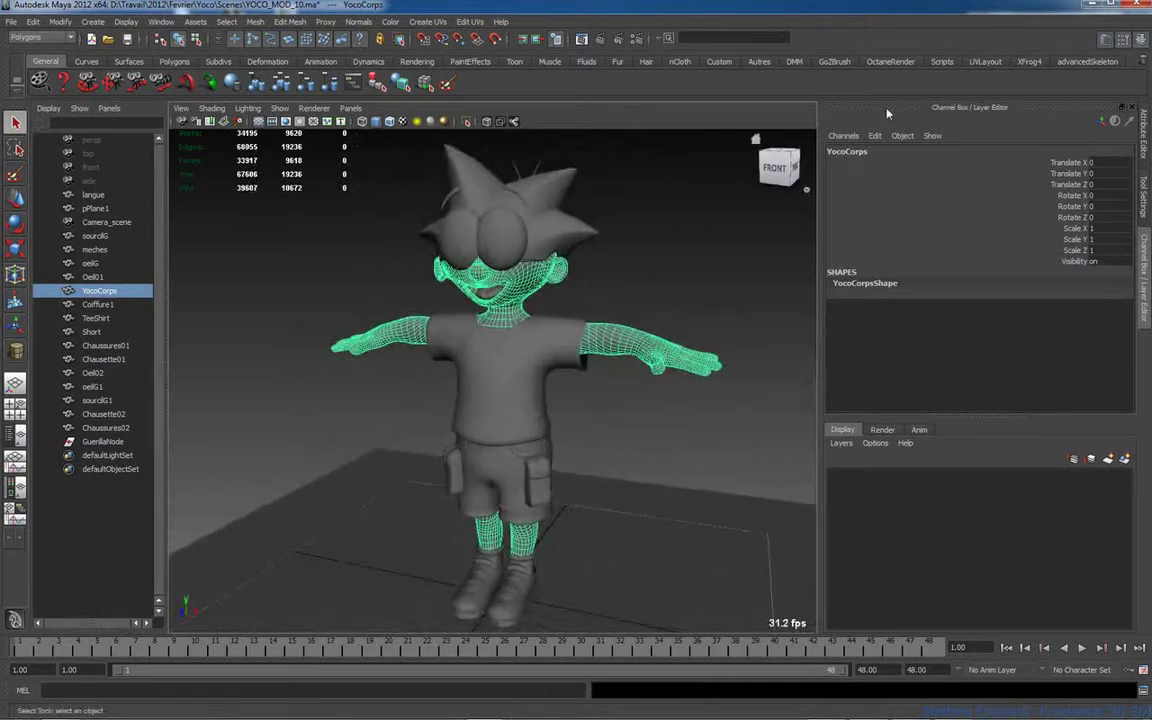
click(985, 61)
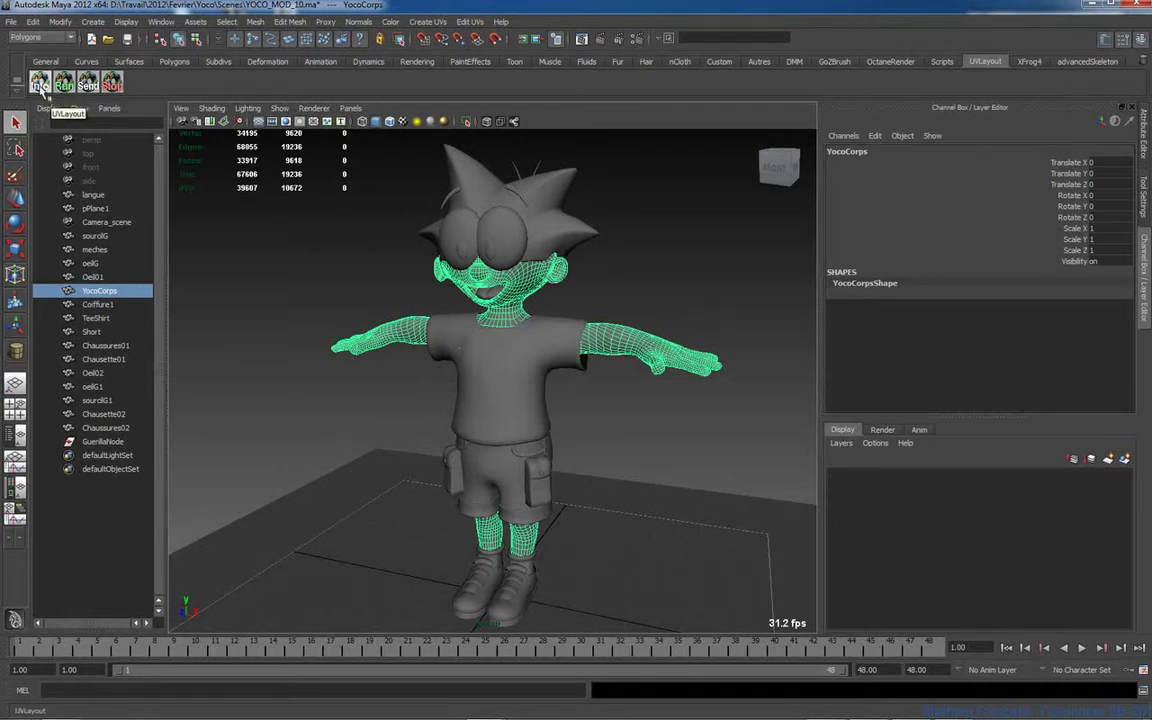
click(40, 86)
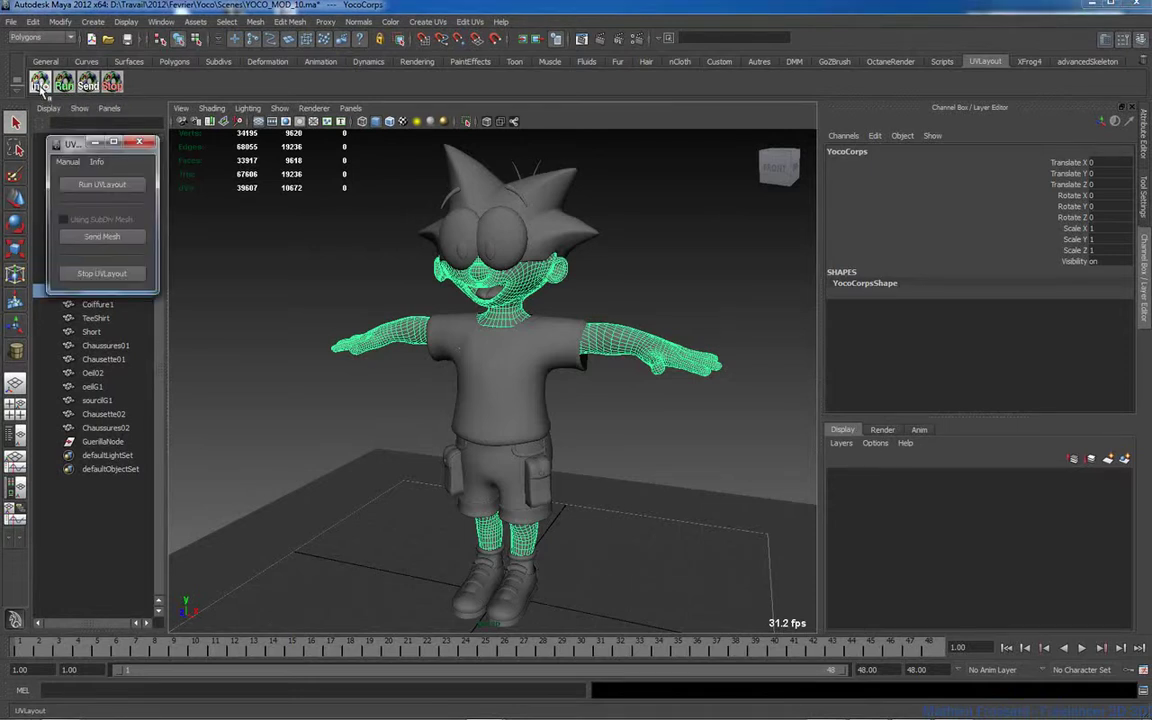
click(88, 185)
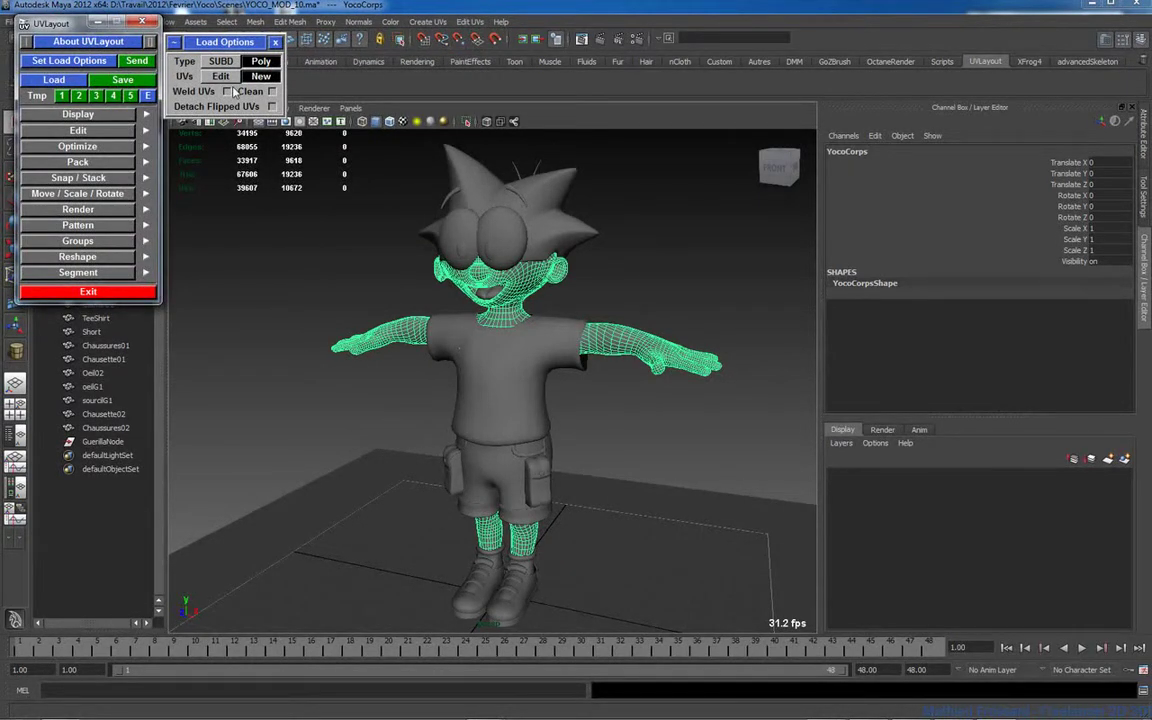
click(208, 78)
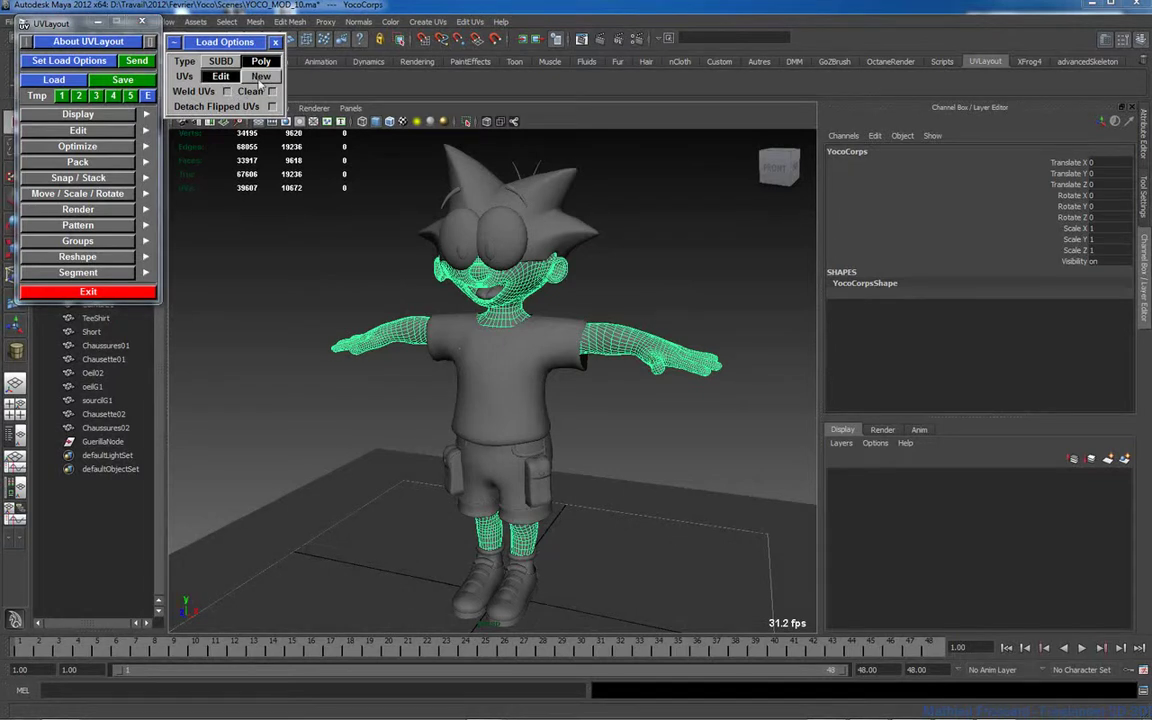
click(260, 77)
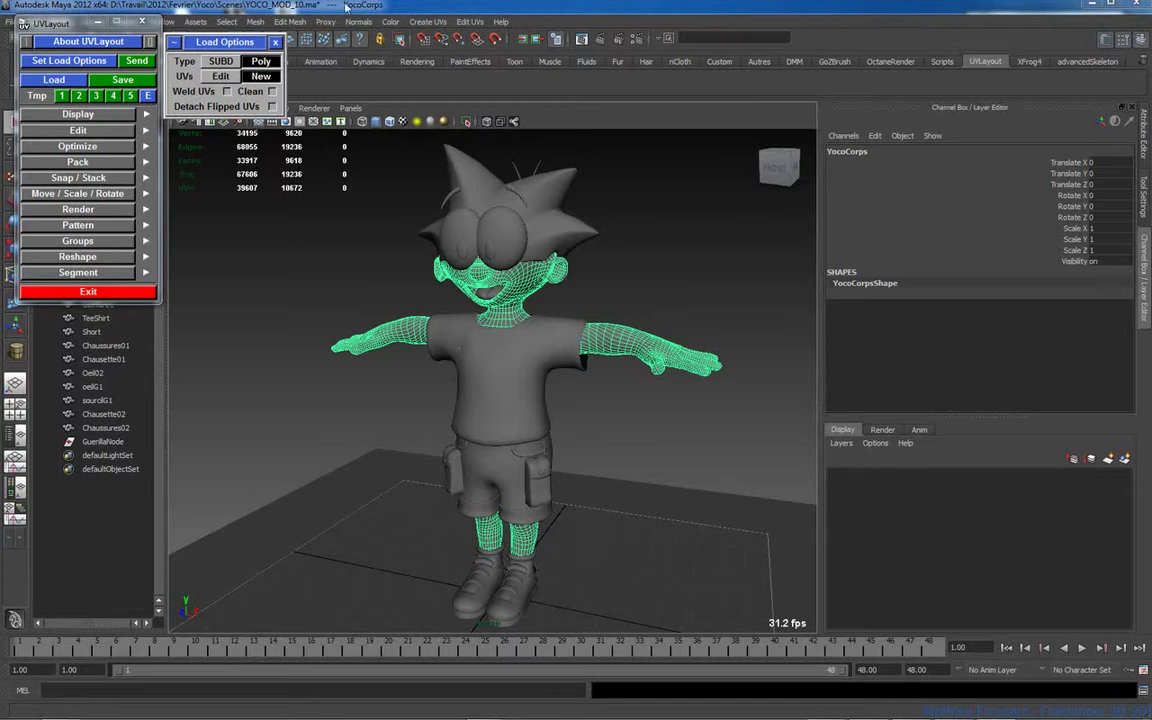
Step: Send the selected YocoCorps mesh from Maya to UVLayout and view the whole body from the front
click(450, 10)
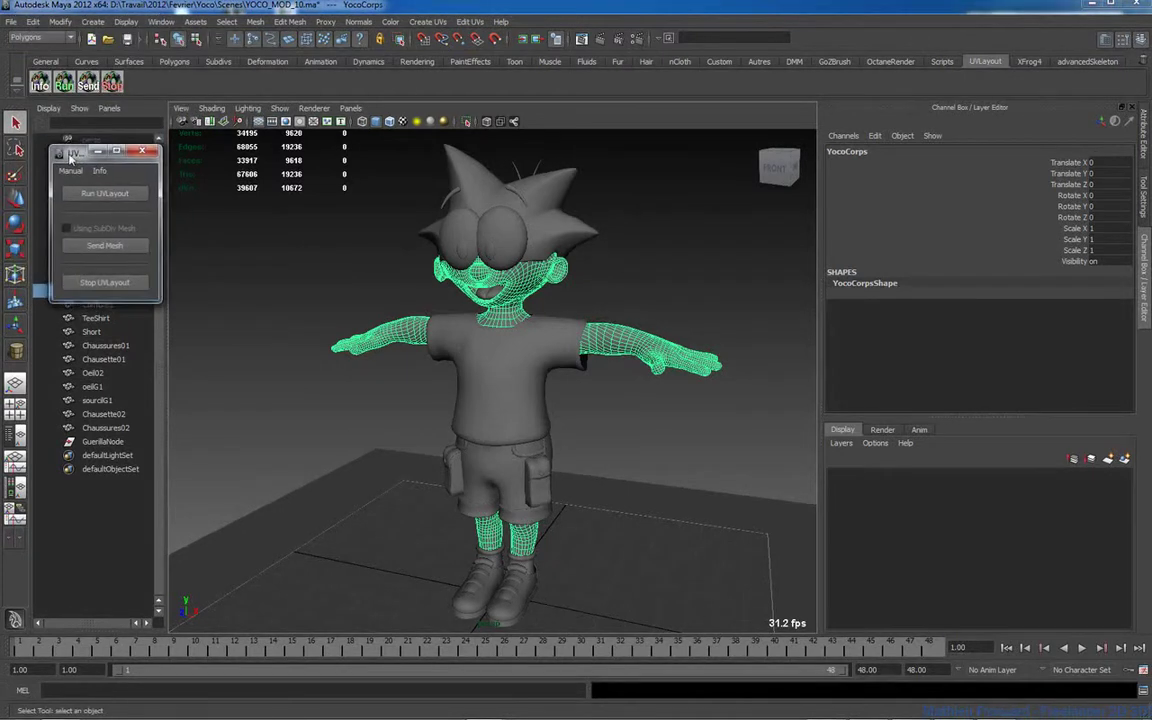
alt+drag(582, 313, 590, 306)
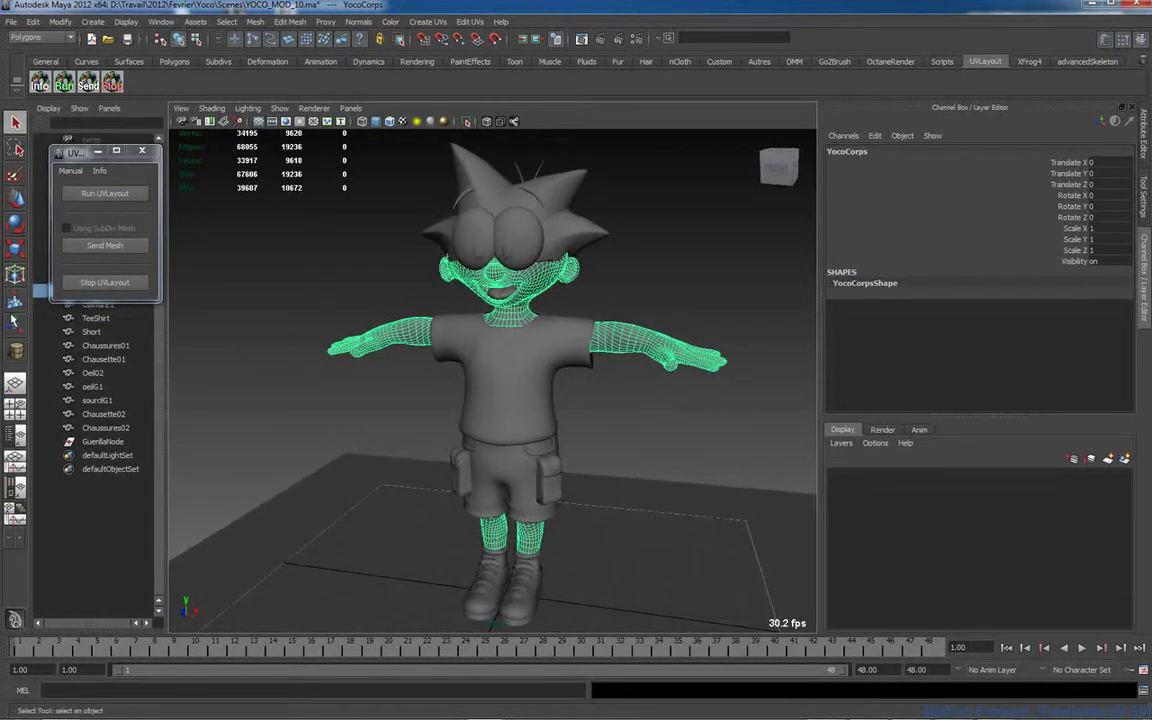
click(100, 245)
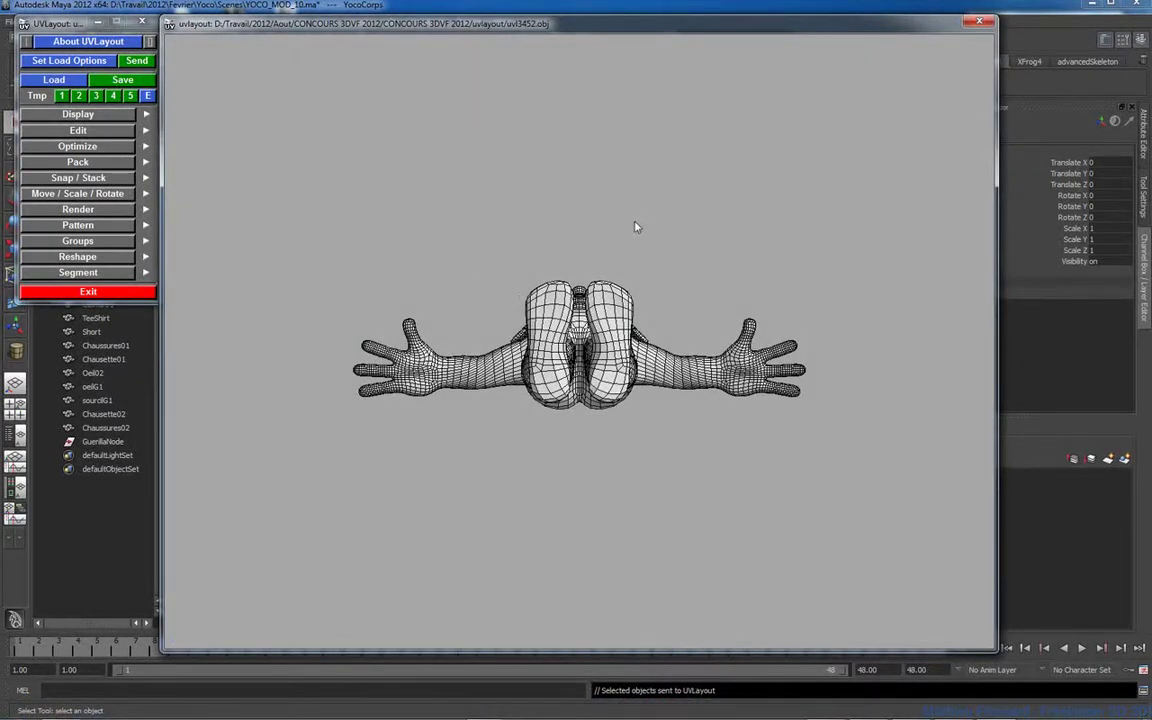
drag(636, 229, 641, 362)
right_drag(641, 362, 678, 431)
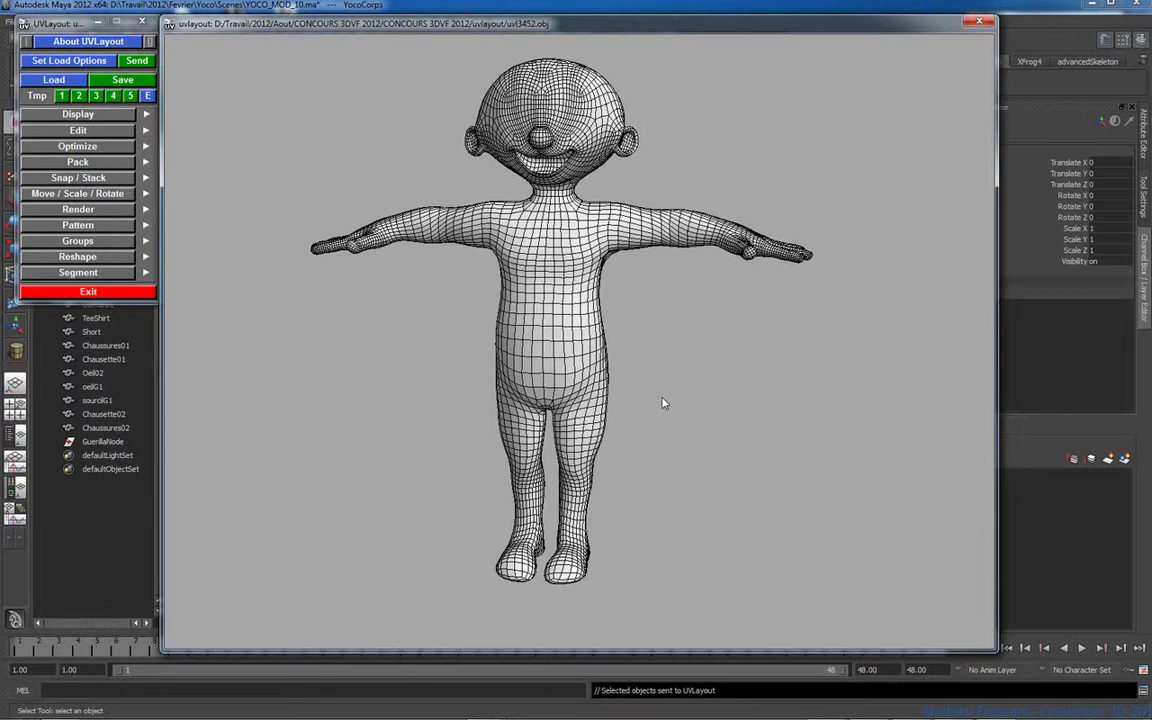
Step: Find the body's symmetry by picking a vertical edge on the chest's centre line
click(78, 130)
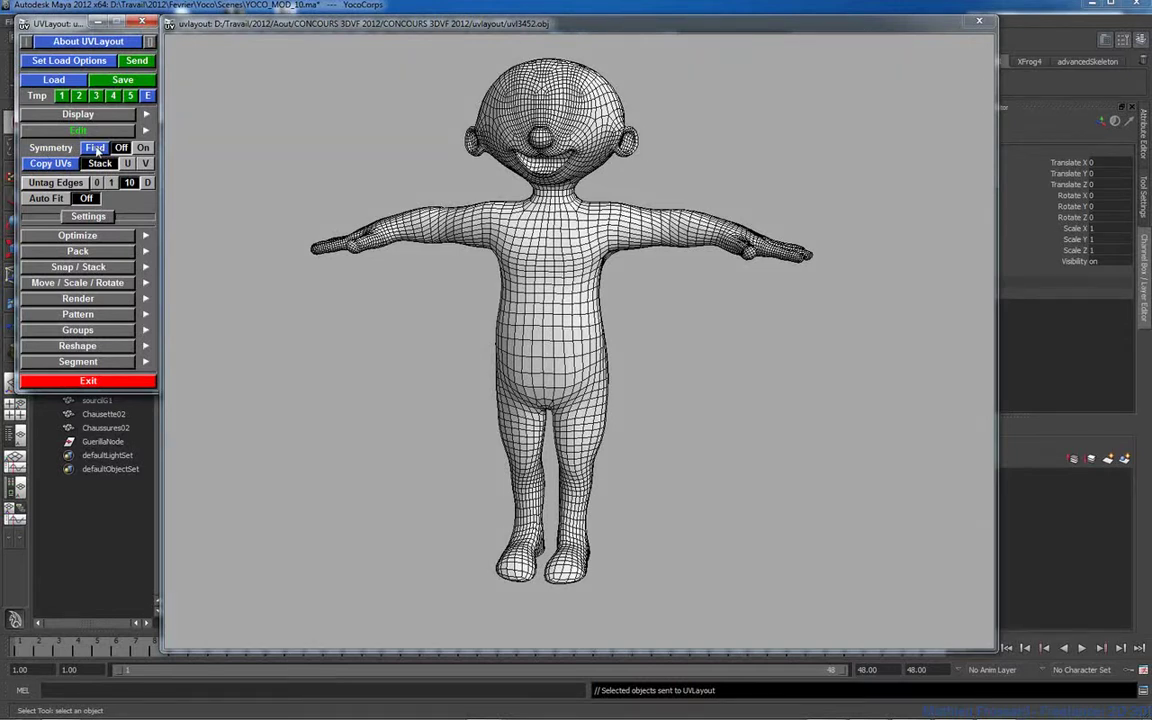
click(95, 148)
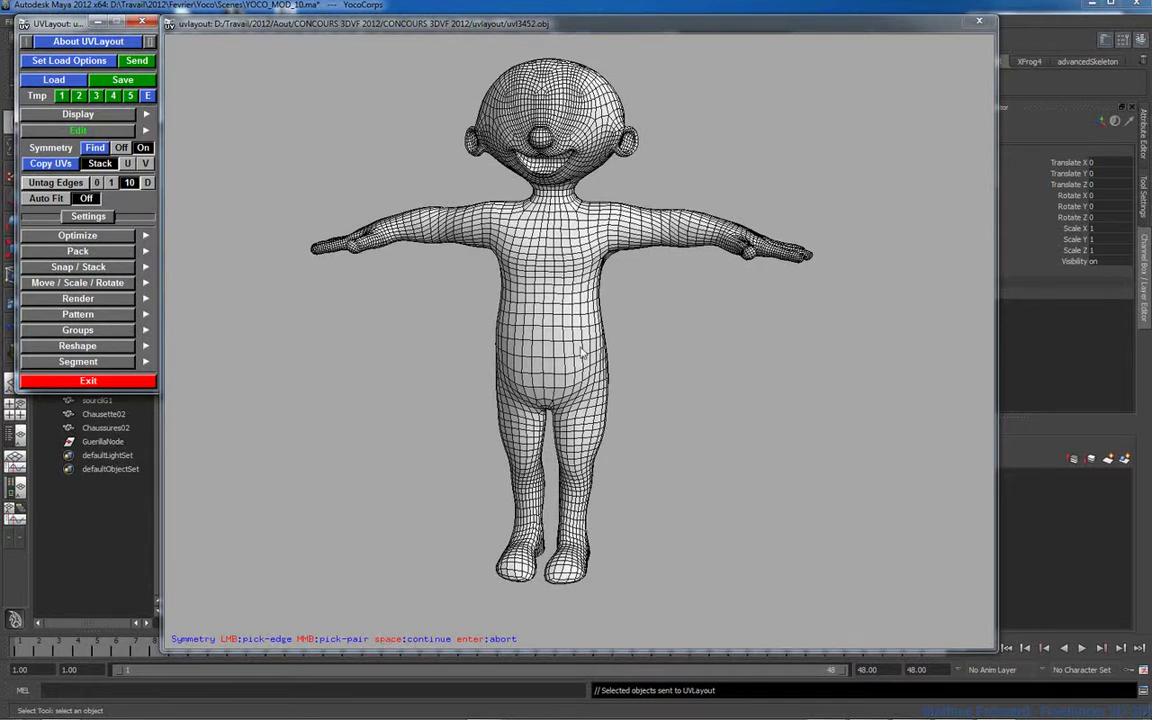
right_drag(625, 319, 677, 340)
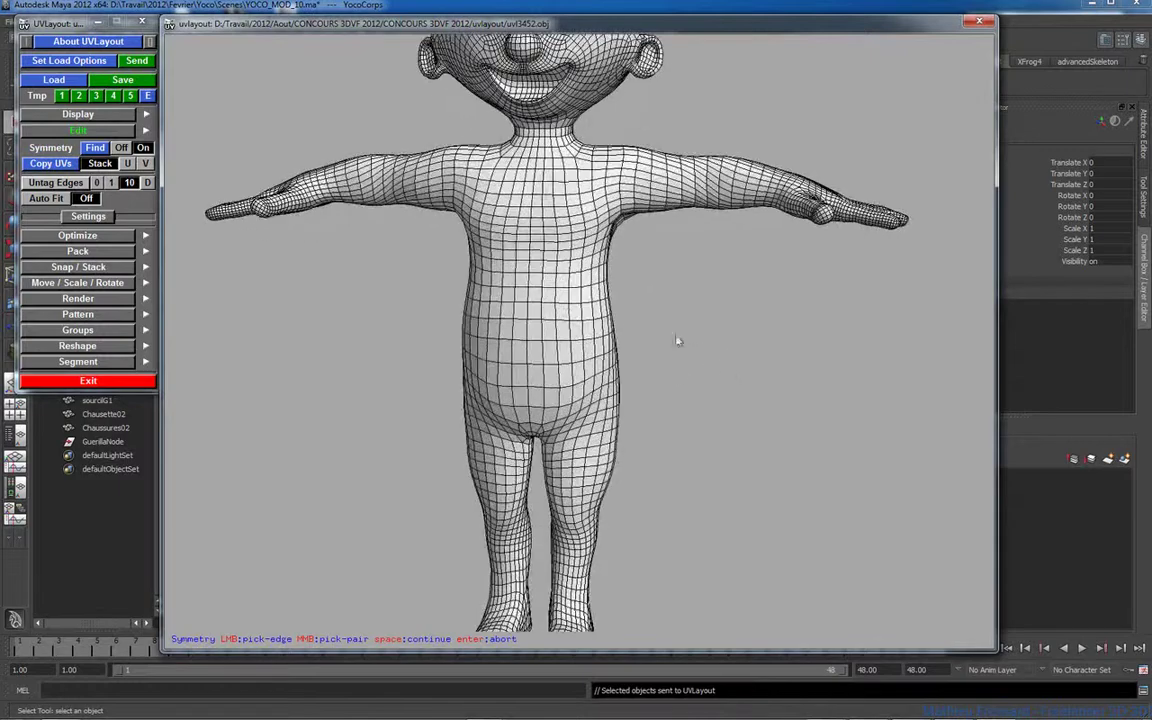
middle_drag(677, 340, 699, 450)
right_drag(699, 450, 764, 496)
drag(764, 496, 719, 487)
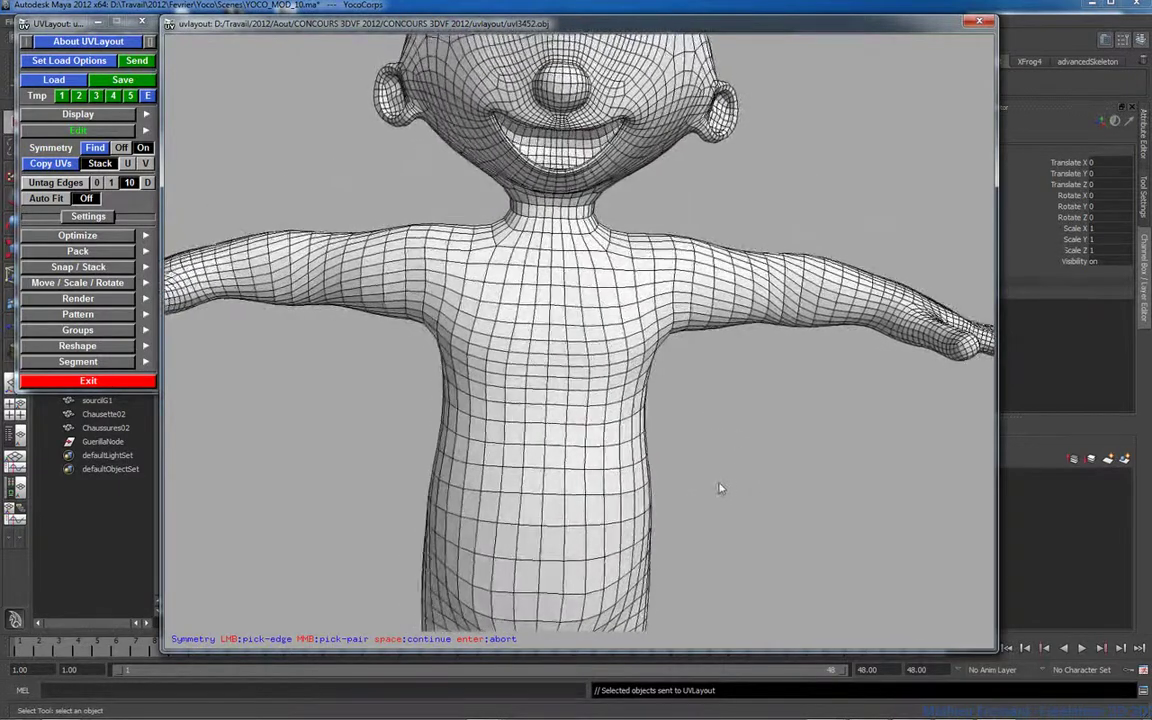
click(547, 333)
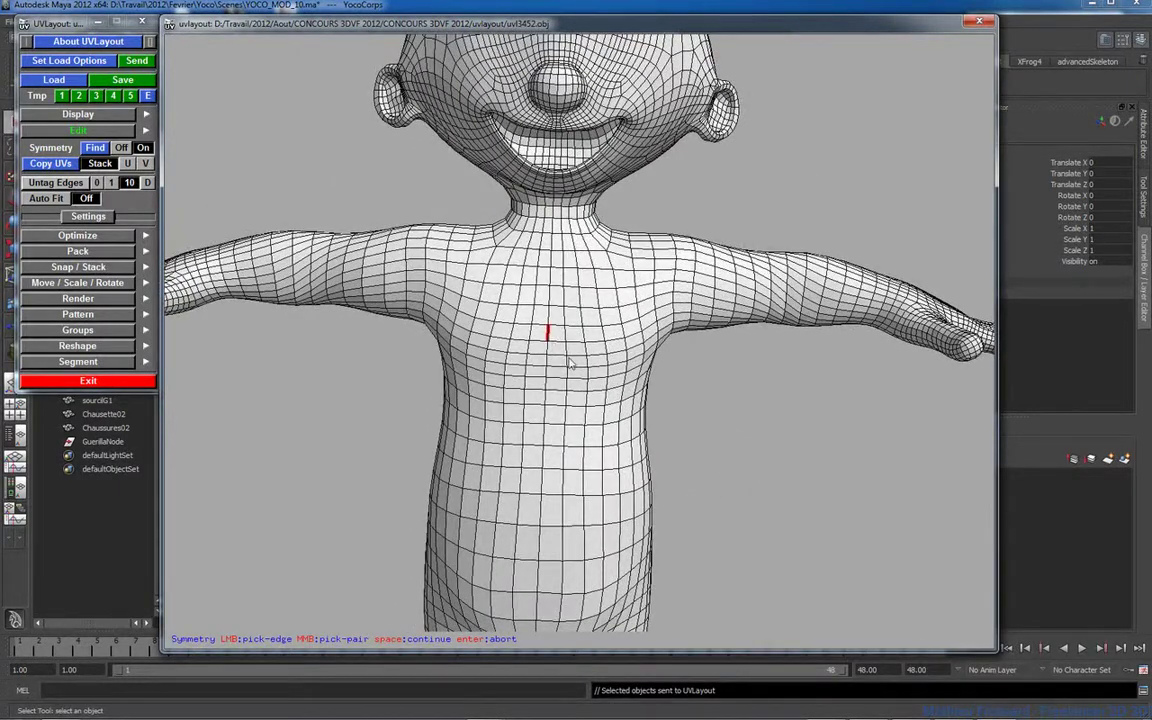
key(space)
right_drag(756, 354, 626, 392)
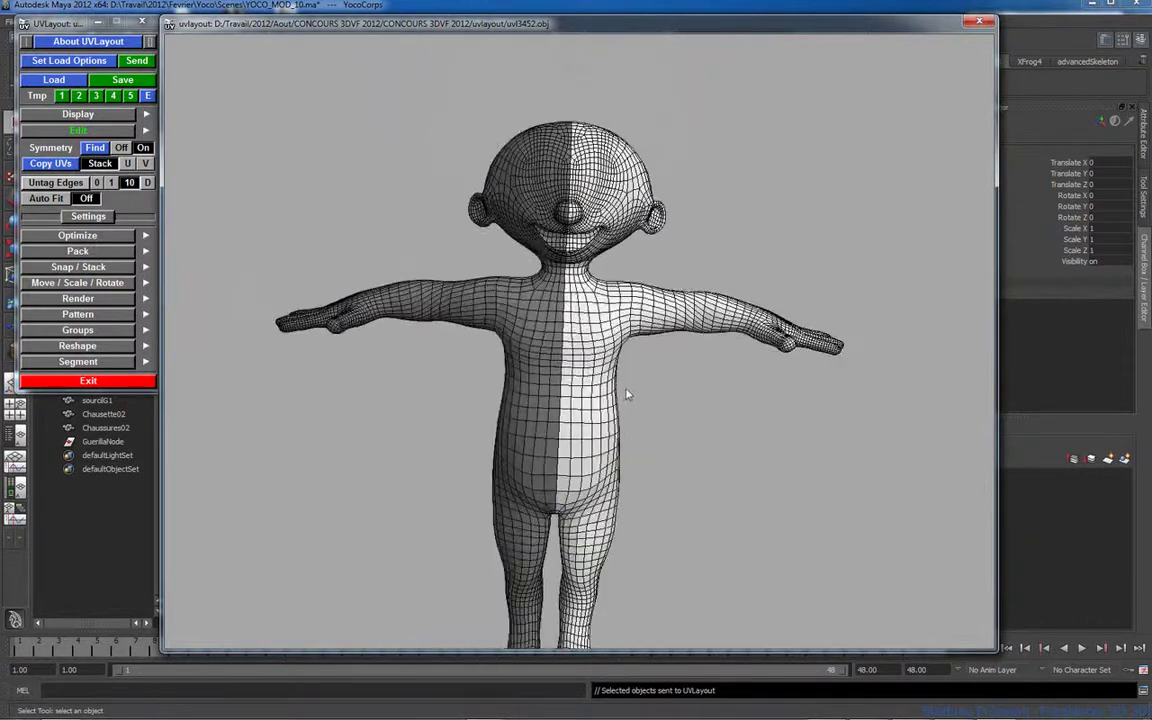
middle_drag(626, 392, 642, 322)
drag(643, 325, 537, 332)
right_drag(546, 328, 626, 346)
middle_drag(612, 343, 630, 379)
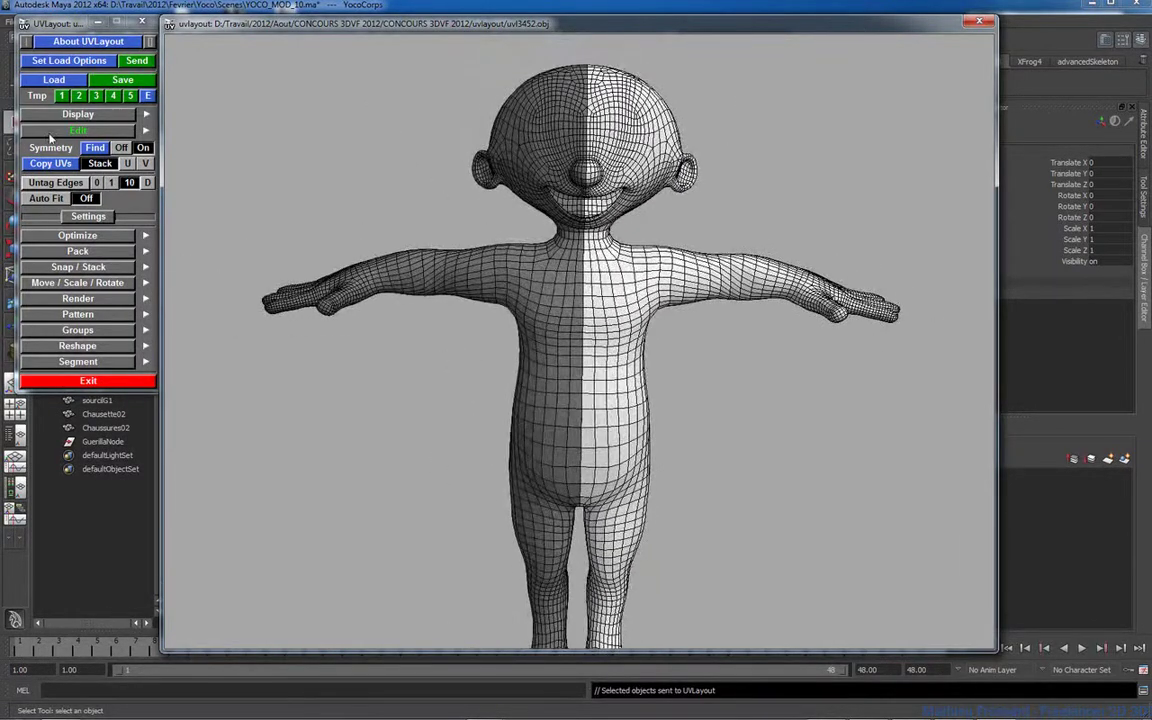
click(82, 132)
Step: Mark a cut edge on the upper chest just below the front of the neck
drag(712, 232, 662, 260)
right_drag(662, 260, 708, 290)
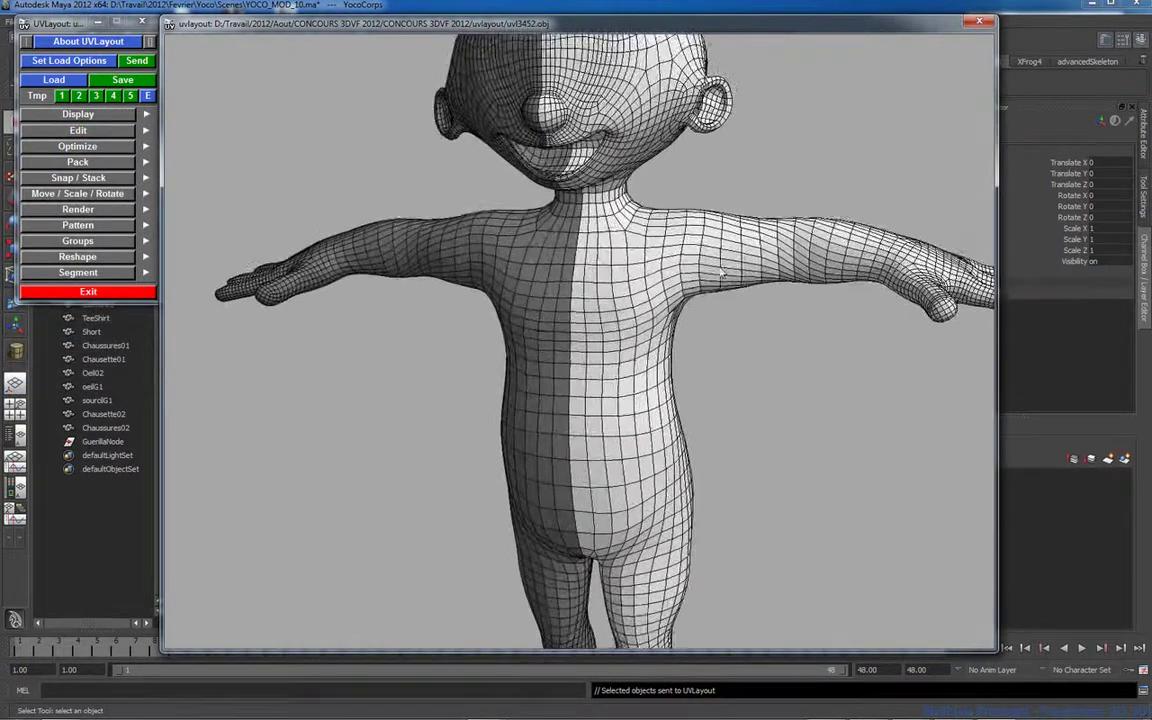
middle_drag(708, 290, 692, 393)
drag(691, 389, 722, 352)
right_drag(676, 322, 650, 334)
middle_drag(650, 334, 640, 358)
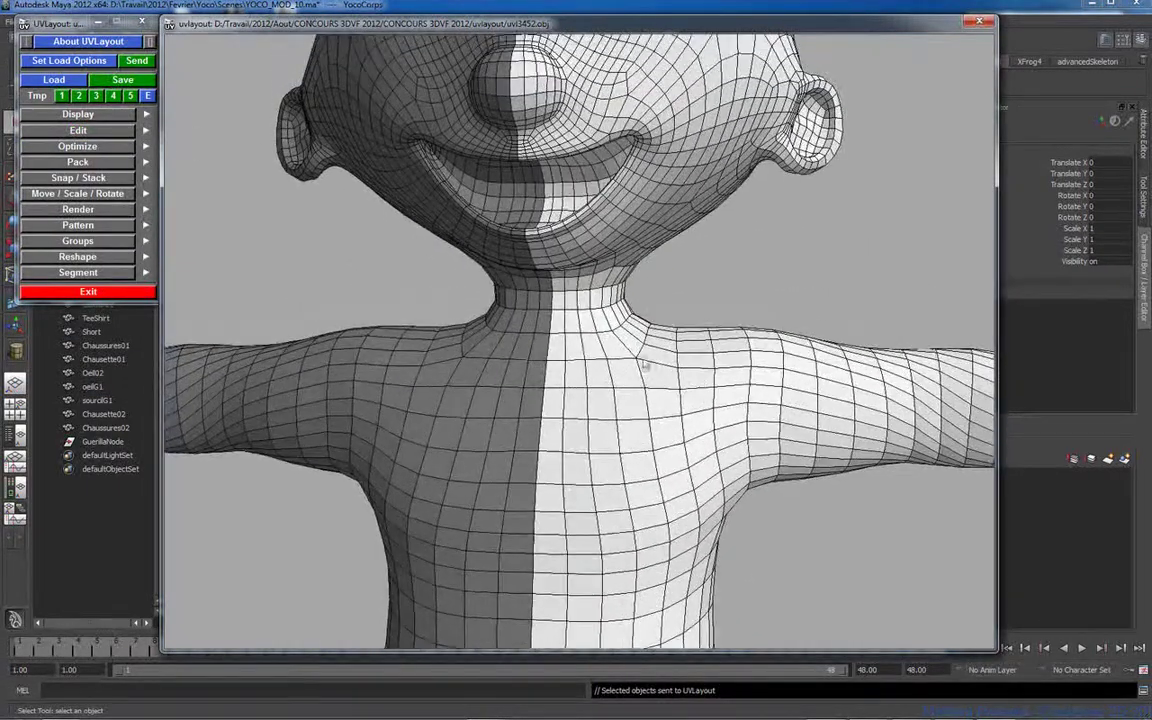
mouse_move(617, 350)
mouse_down()
mouse_move(610, 368)
mouse_move(628, 369)
mouse_up()
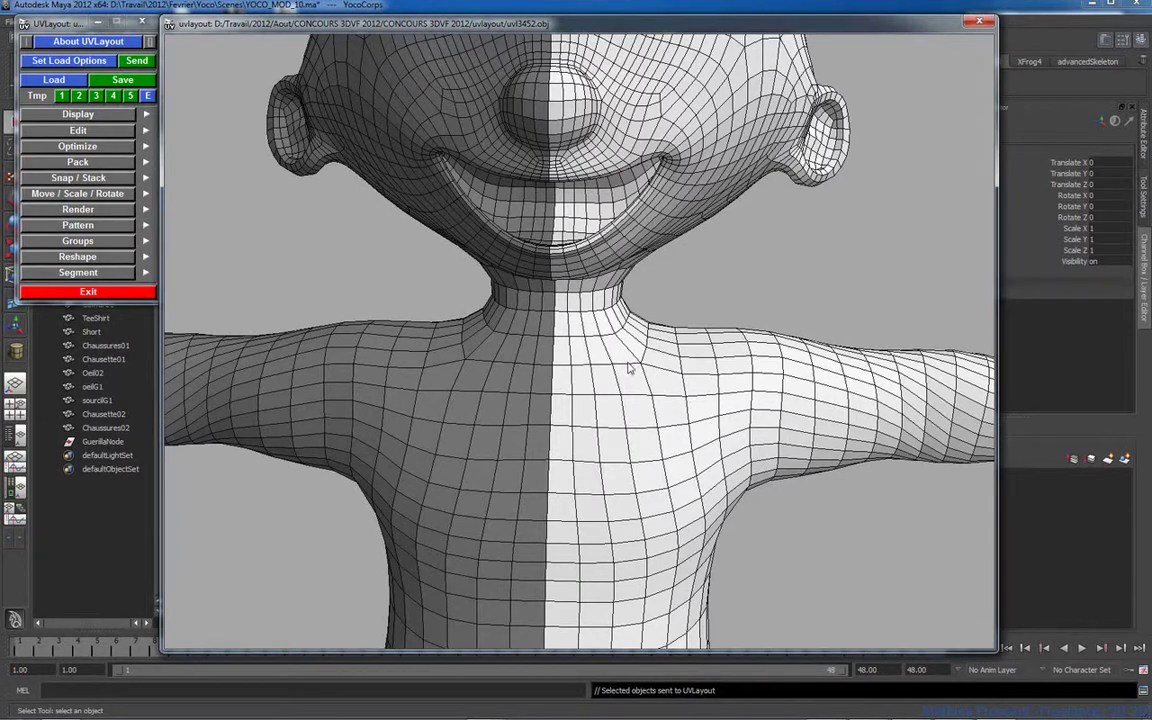
key(c)
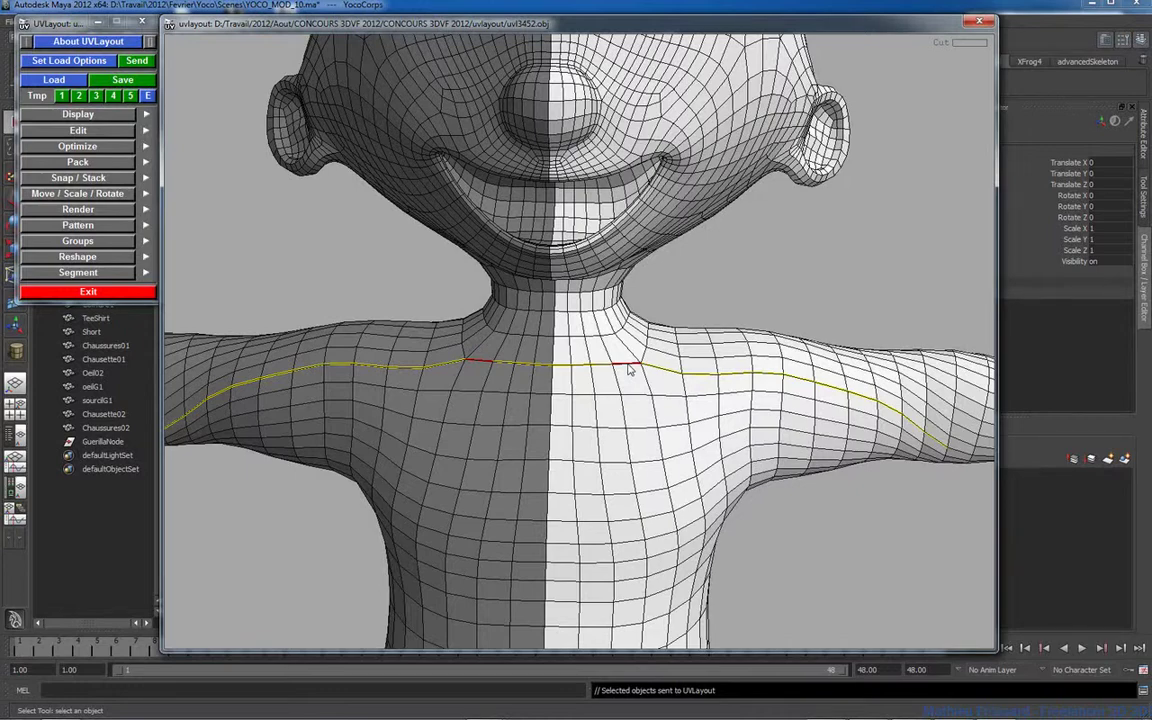
Step: Cut an adjoining edge up the side of the neck base and weld the proposed seam running along the arm
mouse_move(530, 306)
mouse_down()
mouse_move(495, 316)
mouse_move(510, 314)
mouse_up()
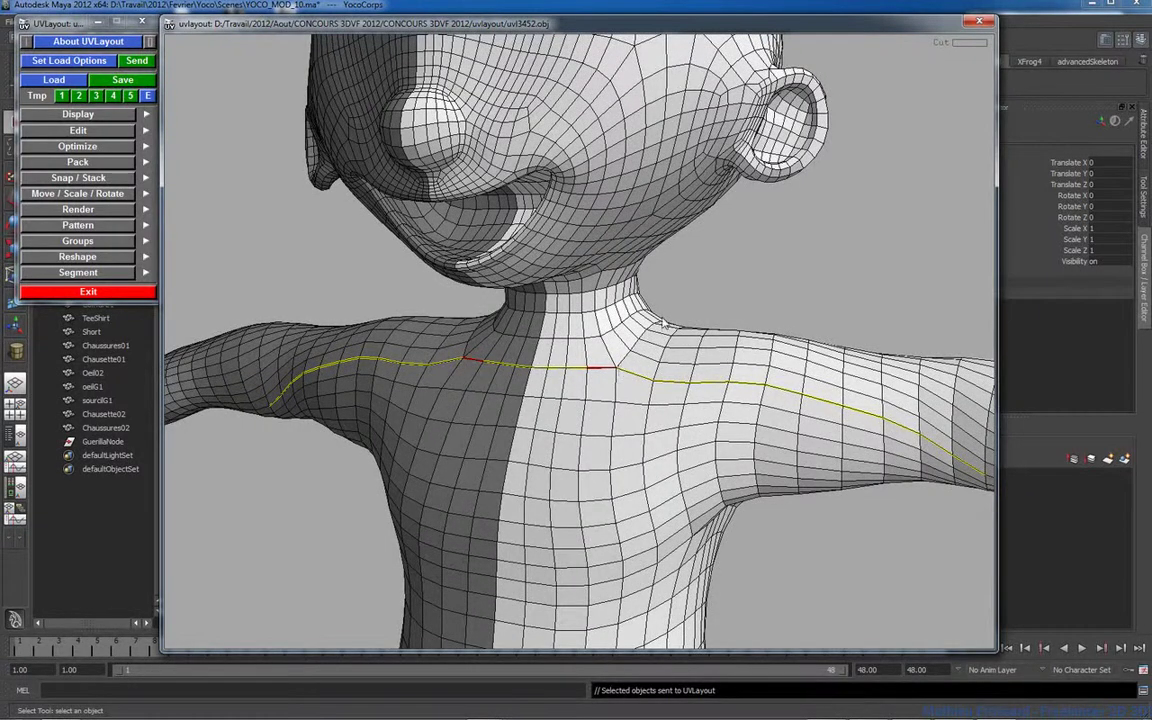
drag(669, 393, 564, 350)
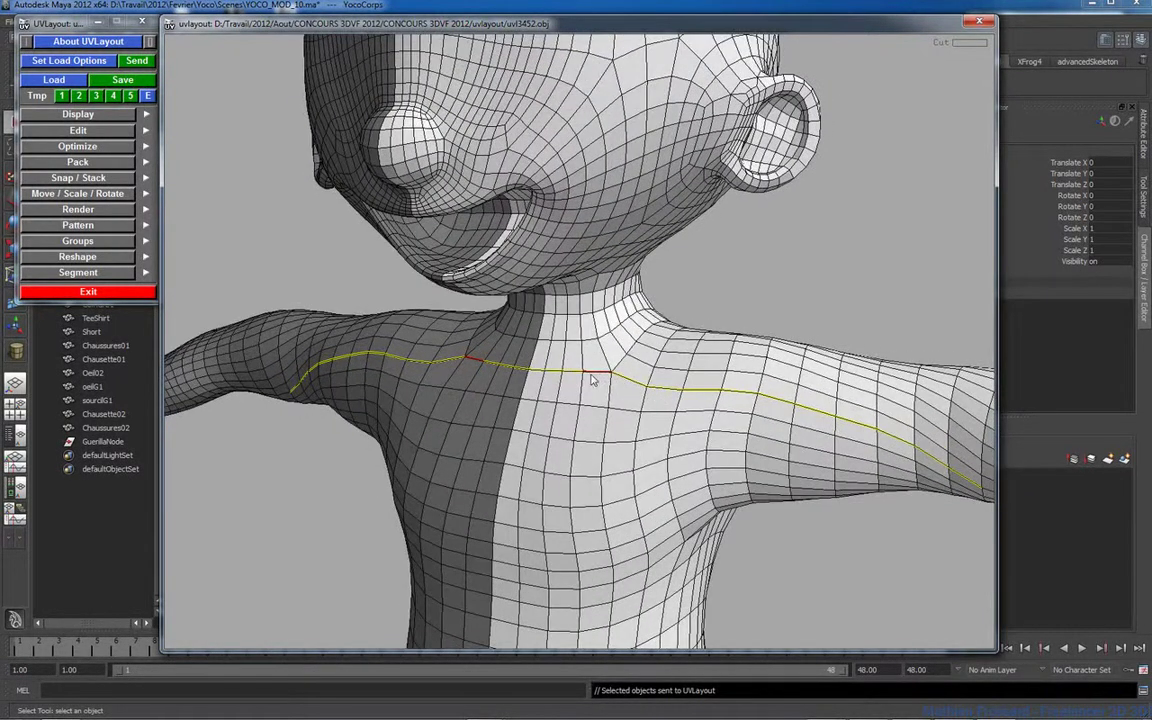
key(c)
key(c)
drag(625, 380, 635, 392)
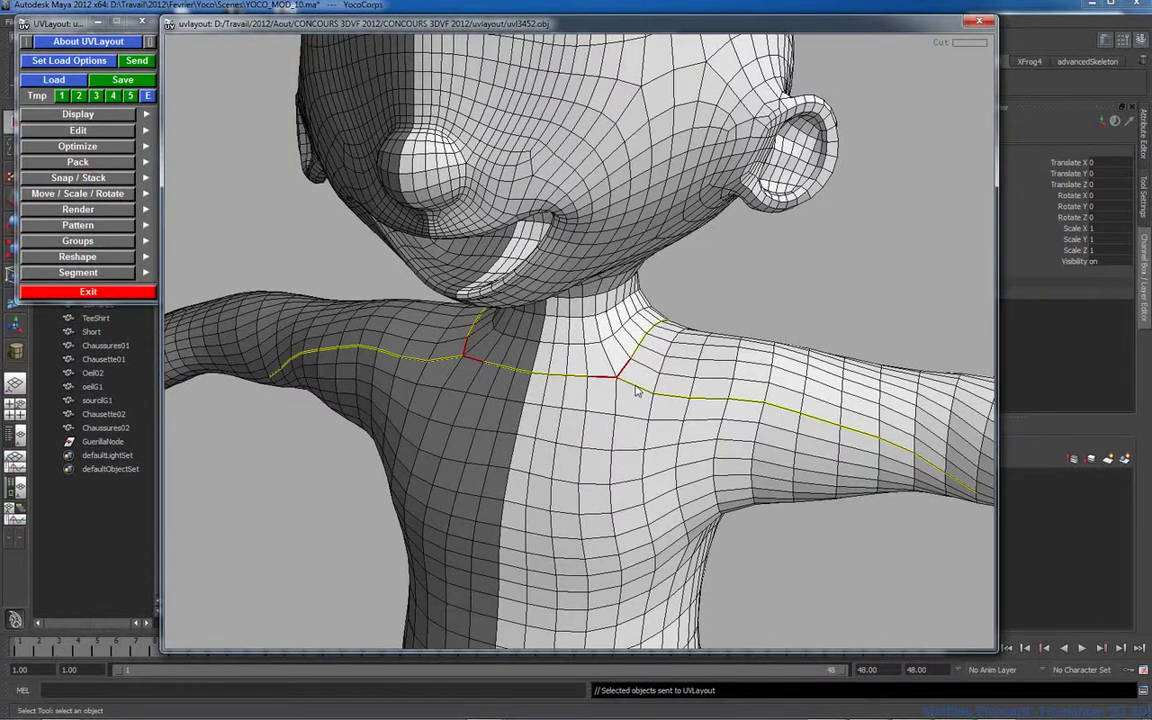
key(w)
drag(578, 353, 622, 393)
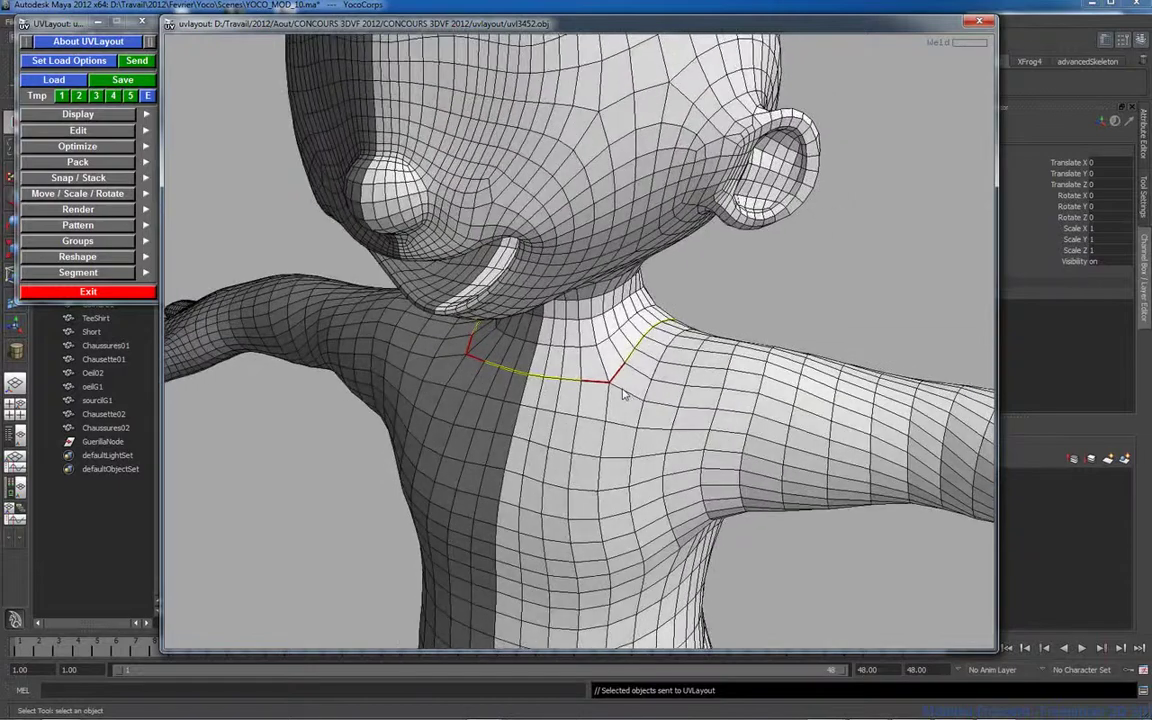
Step: Extend the neck cut across the upper back to the centre line and detach the head from the body
drag(884, 468, 684, 458)
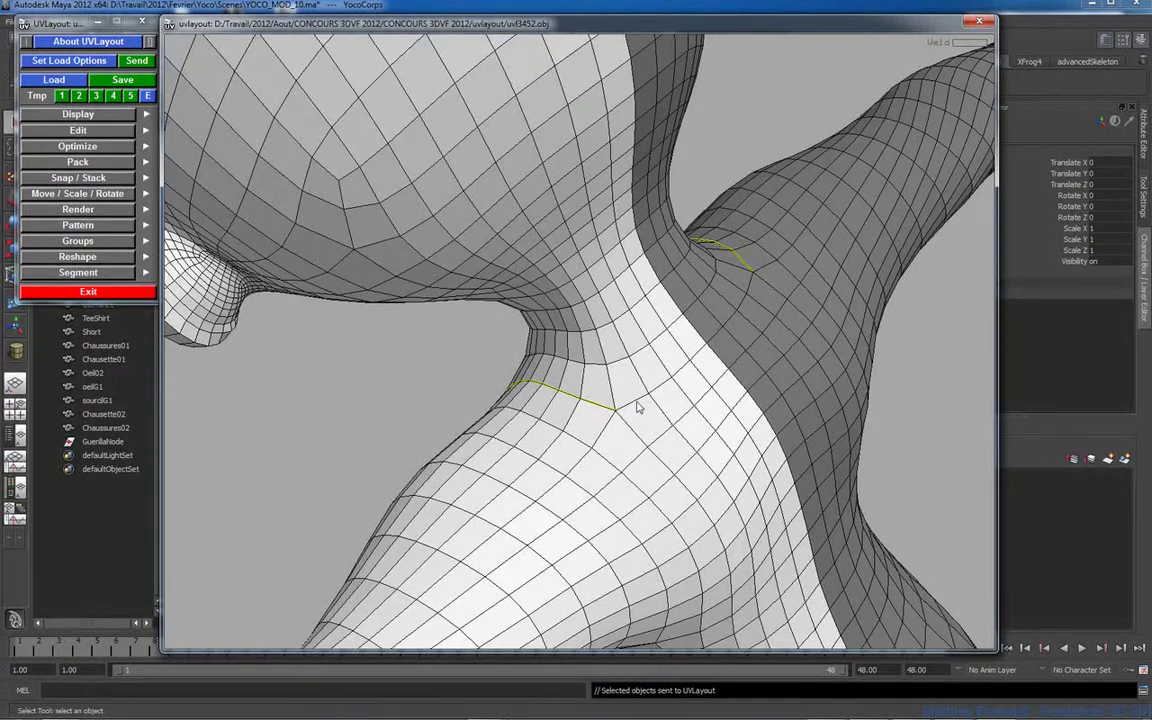
drag(638, 400, 637, 403)
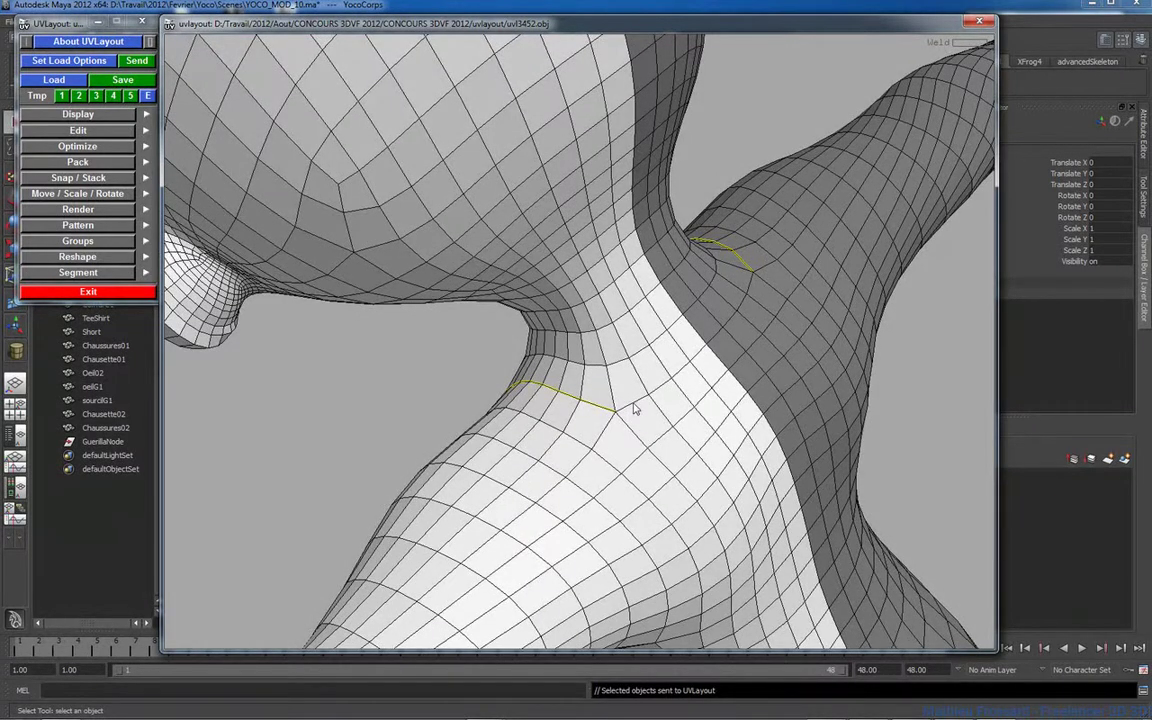
key(c)
drag(660, 378, 630, 481)
key(Return)
Step: Cut the edge loop around the base of the ear and detach the ear from the head
right_drag(595, 419, 725, 424)
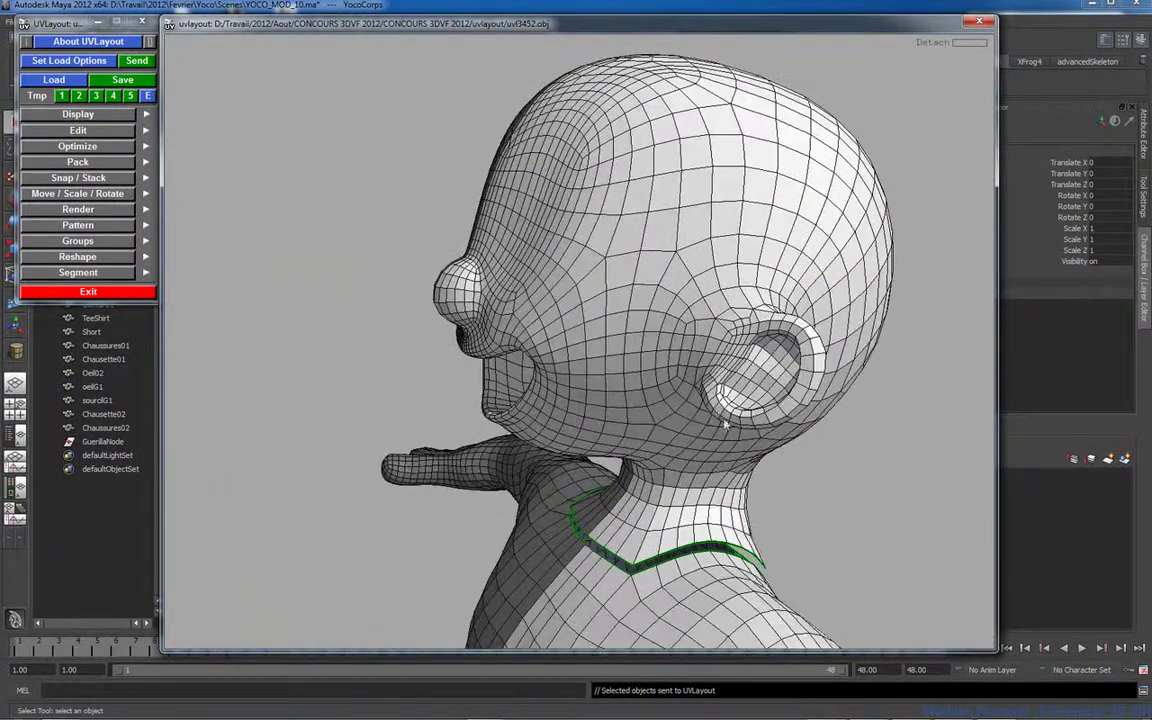
drag(725, 424, 686, 398)
right_drag(686, 398, 740, 411)
drag(740, 411, 654, 329)
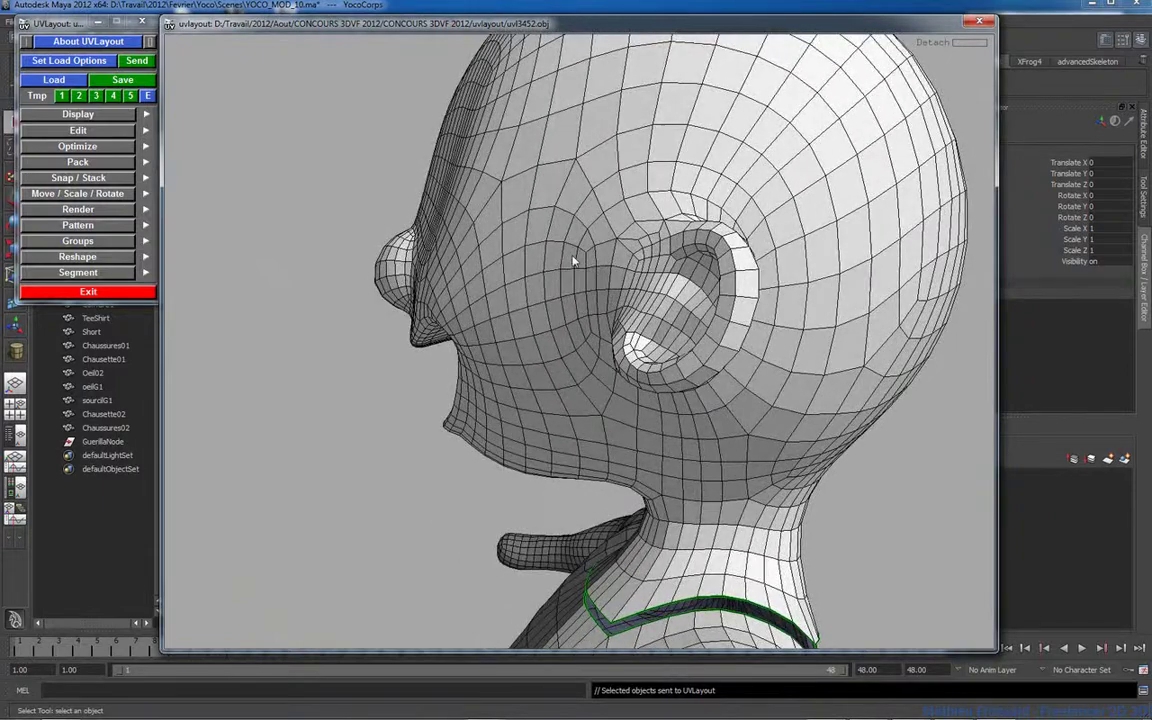
drag(581, 257, 718, 366)
key(c)
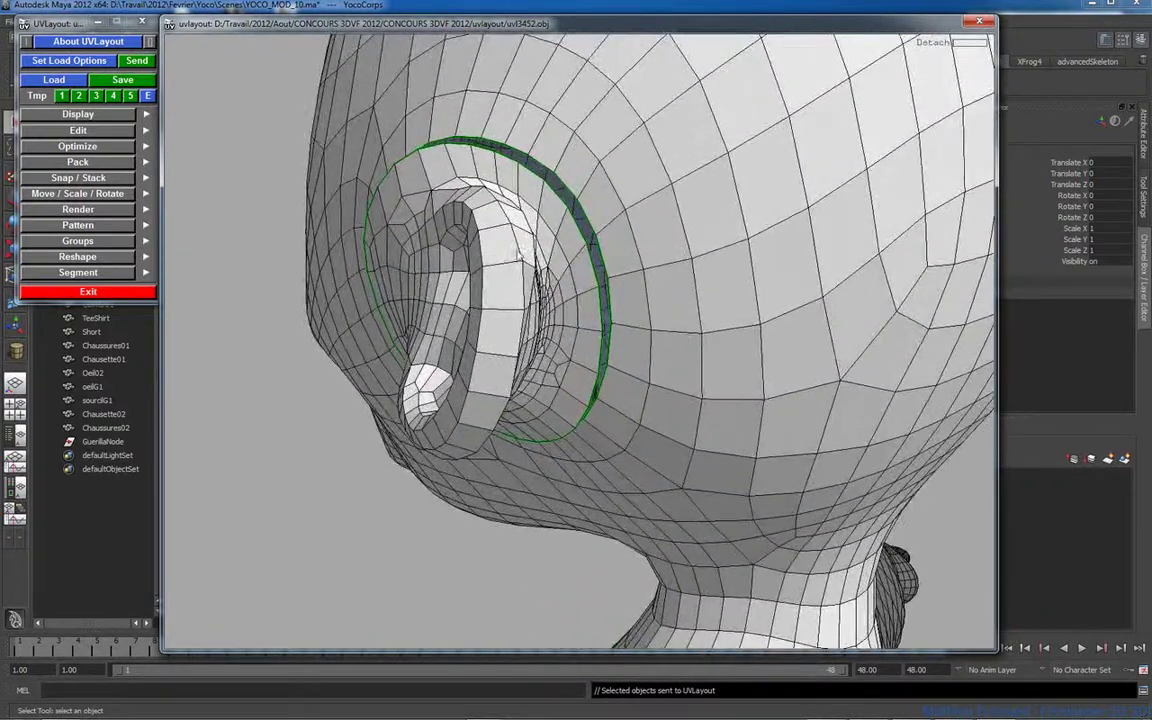
Step: Mark a cut along the ear's outer rim, join its upper end to the ear's front boundary and weld the excess seam
key(c)
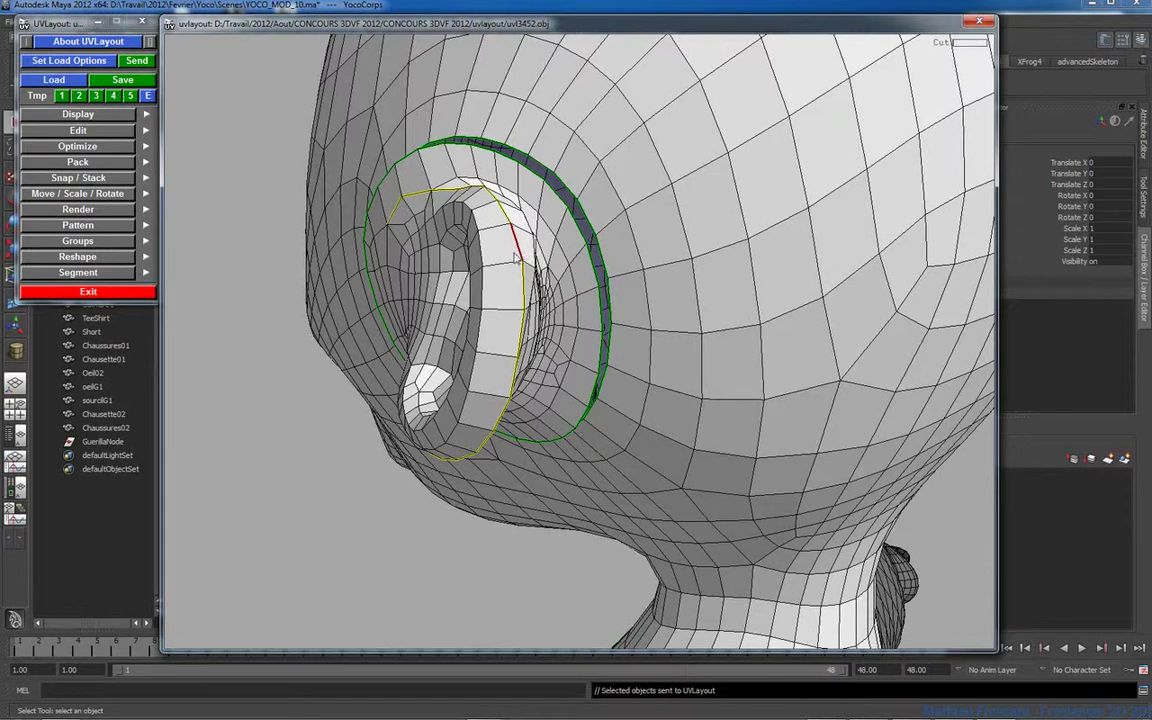
drag(515, 258, 517, 253)
key(c)
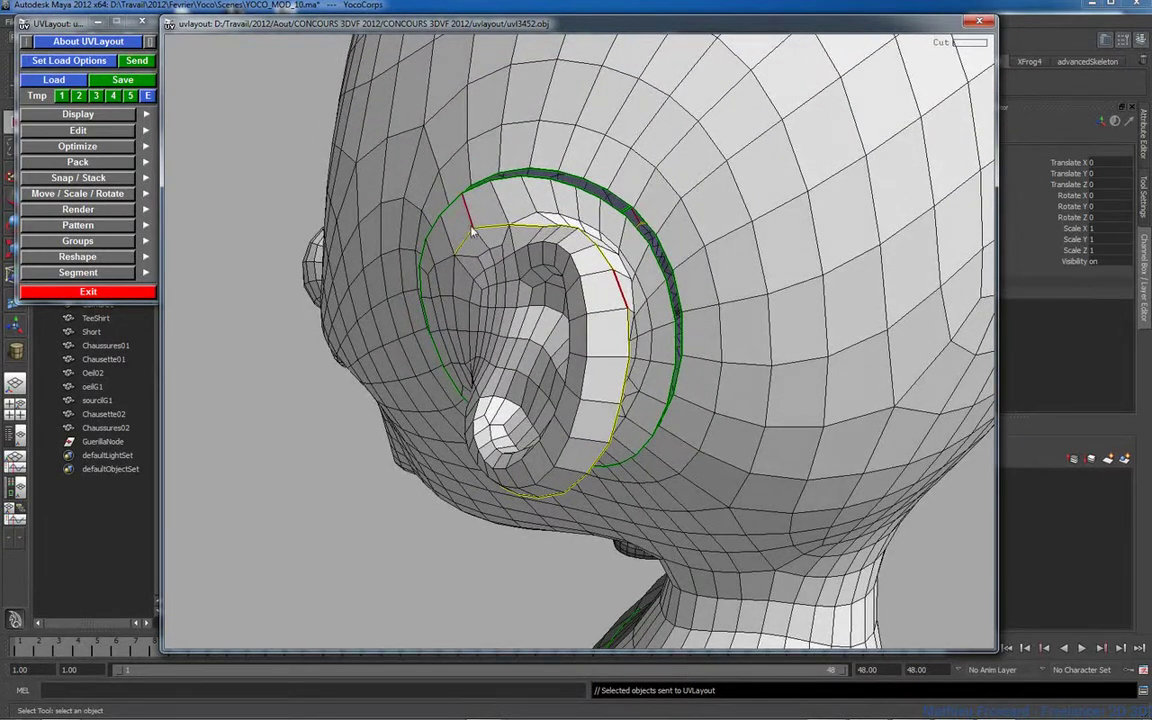
key(w)
drag(494, 233, 516, 259)
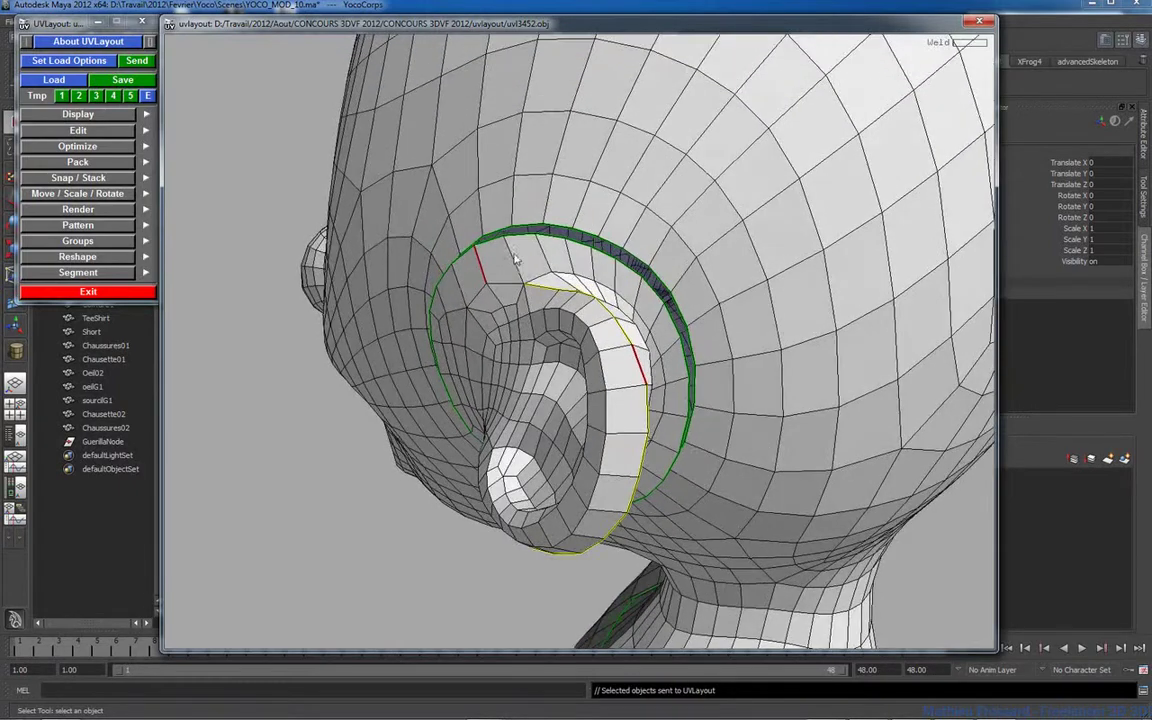
key(c)
key(w)
right_drag(553, 291, 512, 291)
drag(512, 291, 772, 372)
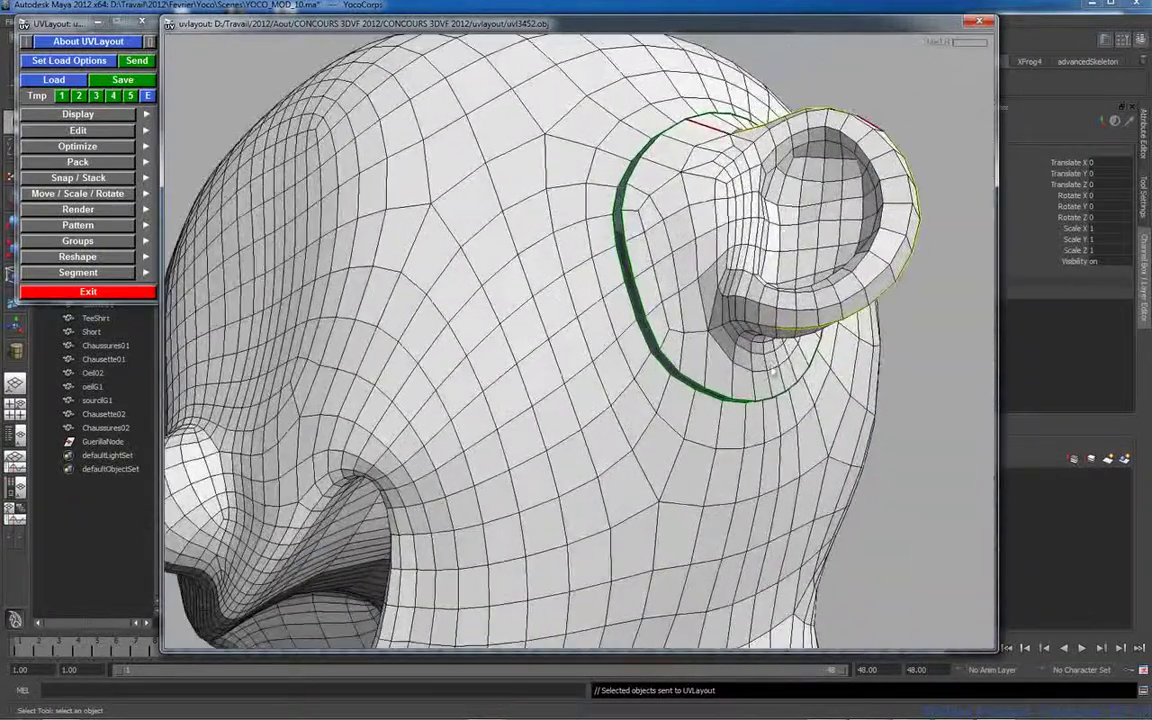
Step: Continue the rim cut beneath the earlobe to the front boundary, weld the stray seam and detach the ear's front half
key(c)
key(c)
key(w)
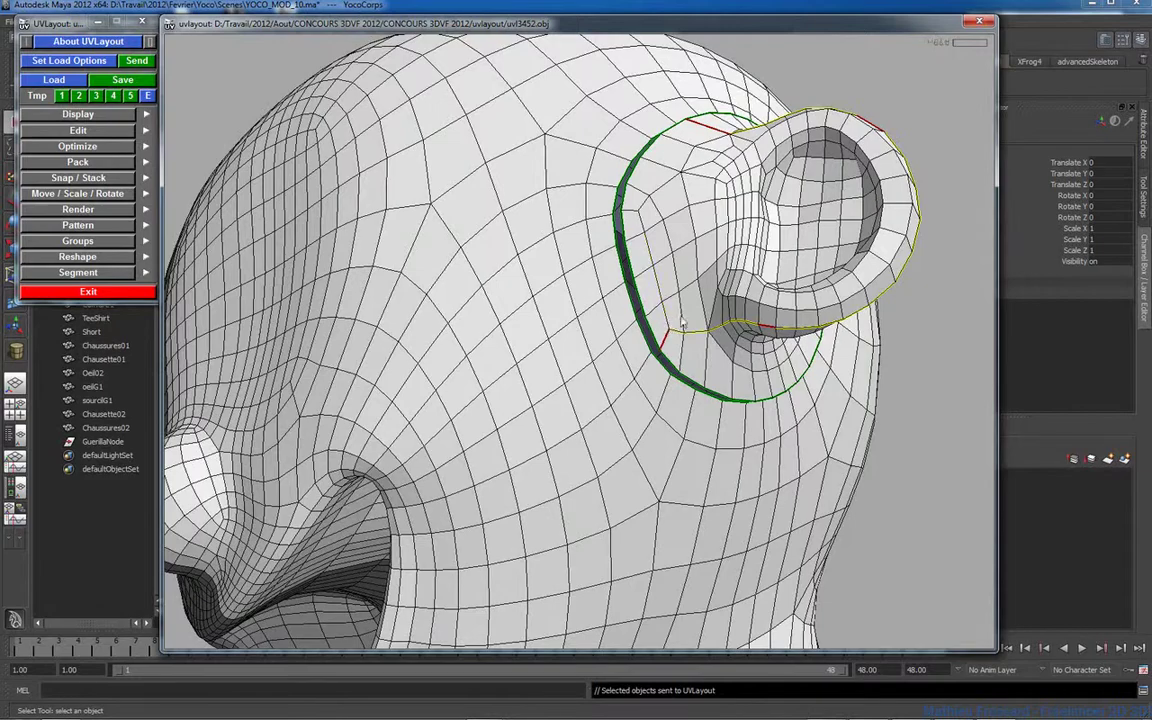
right_drag(600, 292, 676, 326)
drag(676, 326, 555, 354)
key(Return)
right_drag(555, 354, 457, 348)
drag(457, 348, 628, 355)
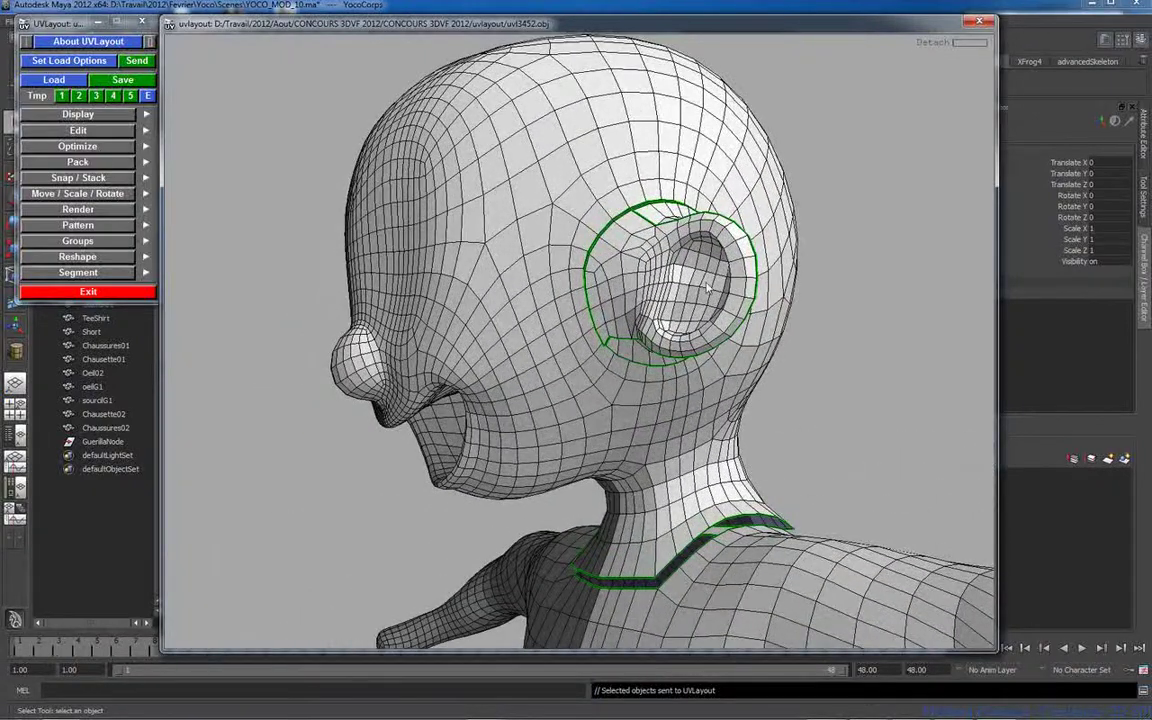
Step: Try moving the detached front ear shell off the head and back into its opening
drag(706, 288, 630, 266)
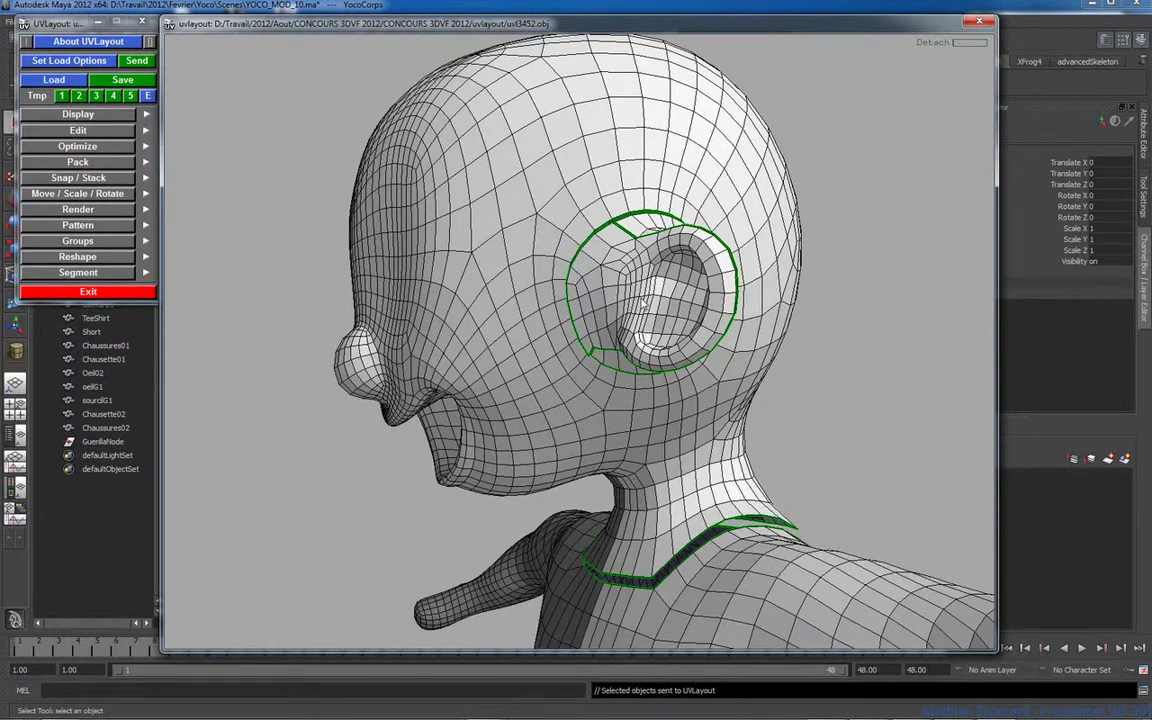
key(Return)
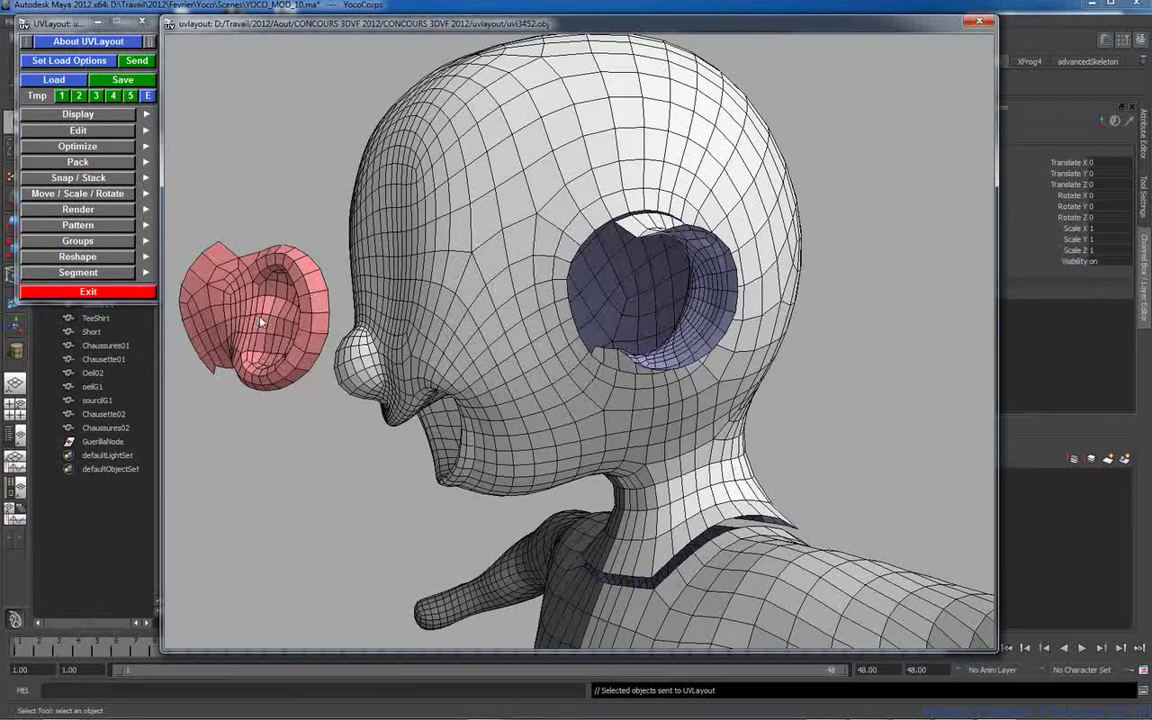
drag(676, 307, 718, 296)
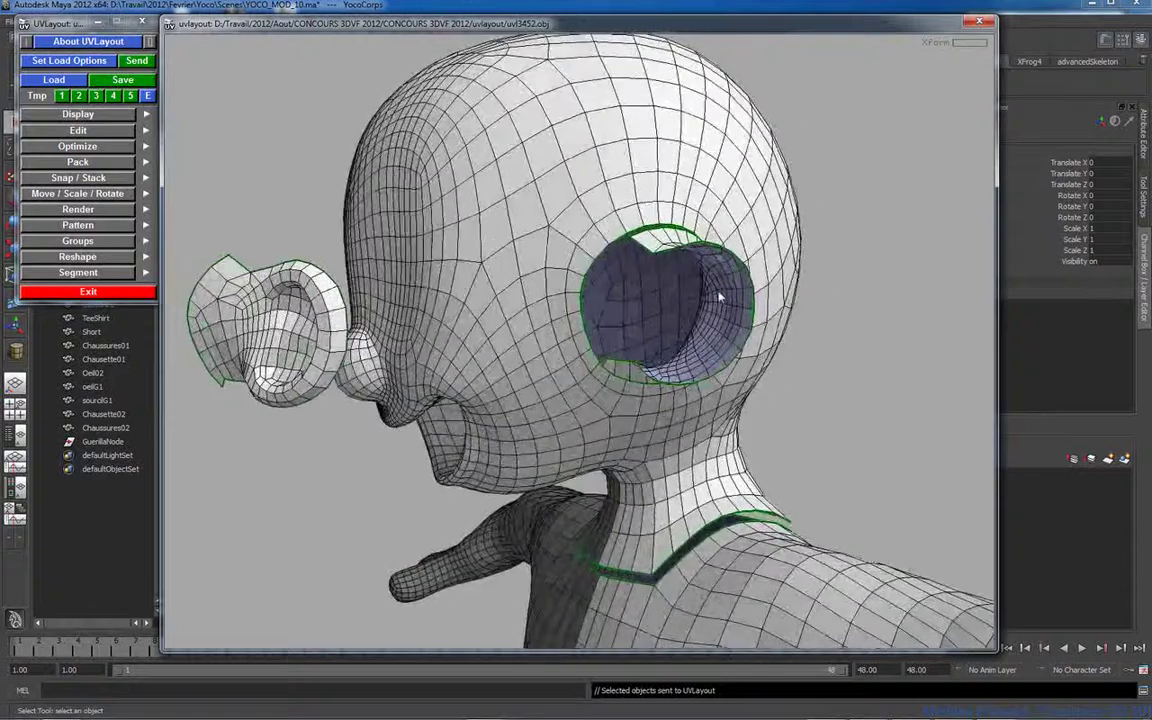
middle_drag(279, 290, 646, 284)
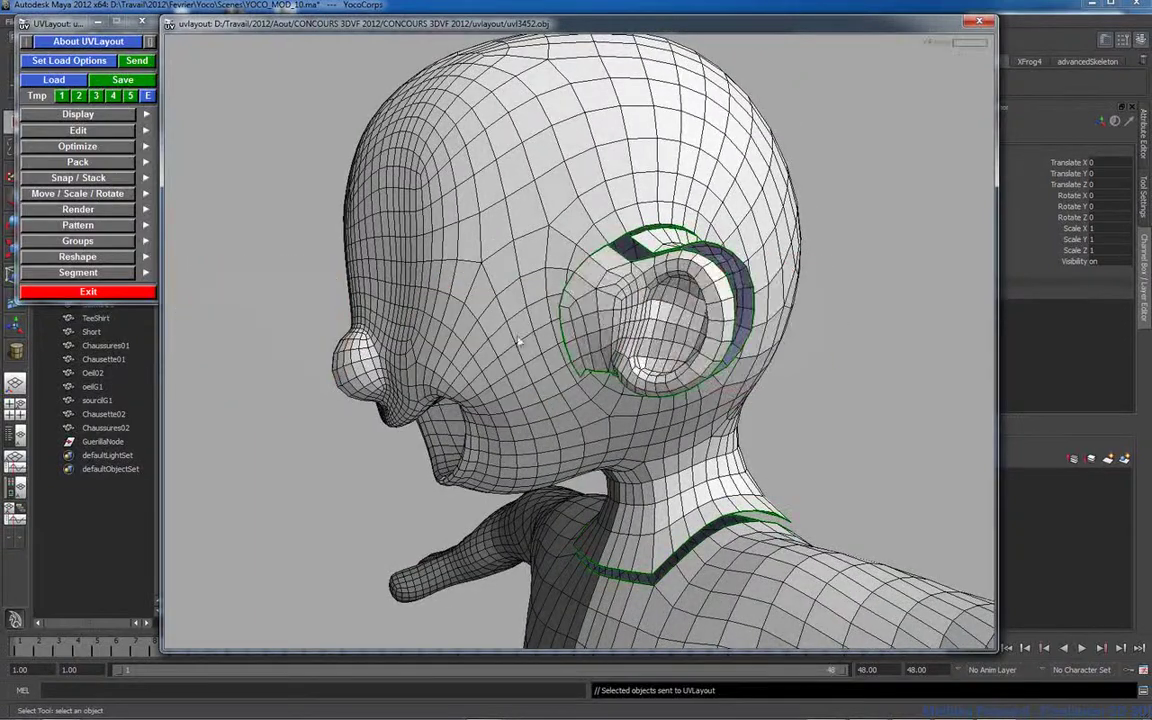
middle_drag(622, 334, 355, 355)
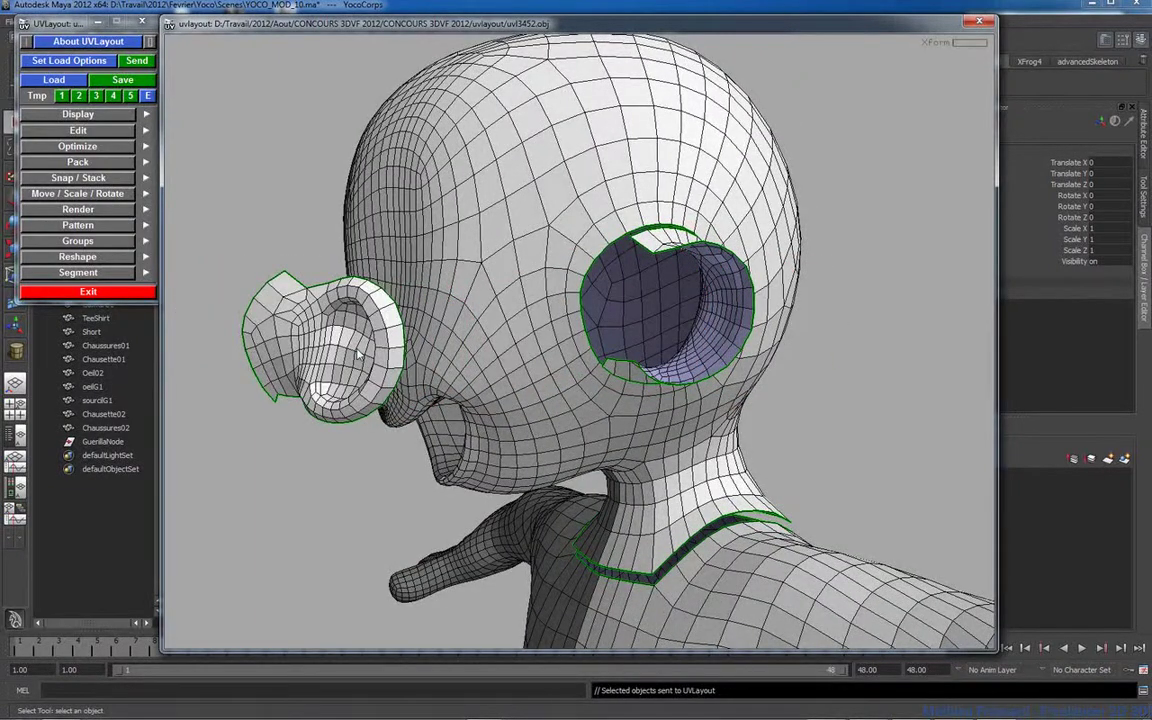
key(shift+d)
drag(633, 267, 590, 272)
right_drag(590, 272, 732, 313)
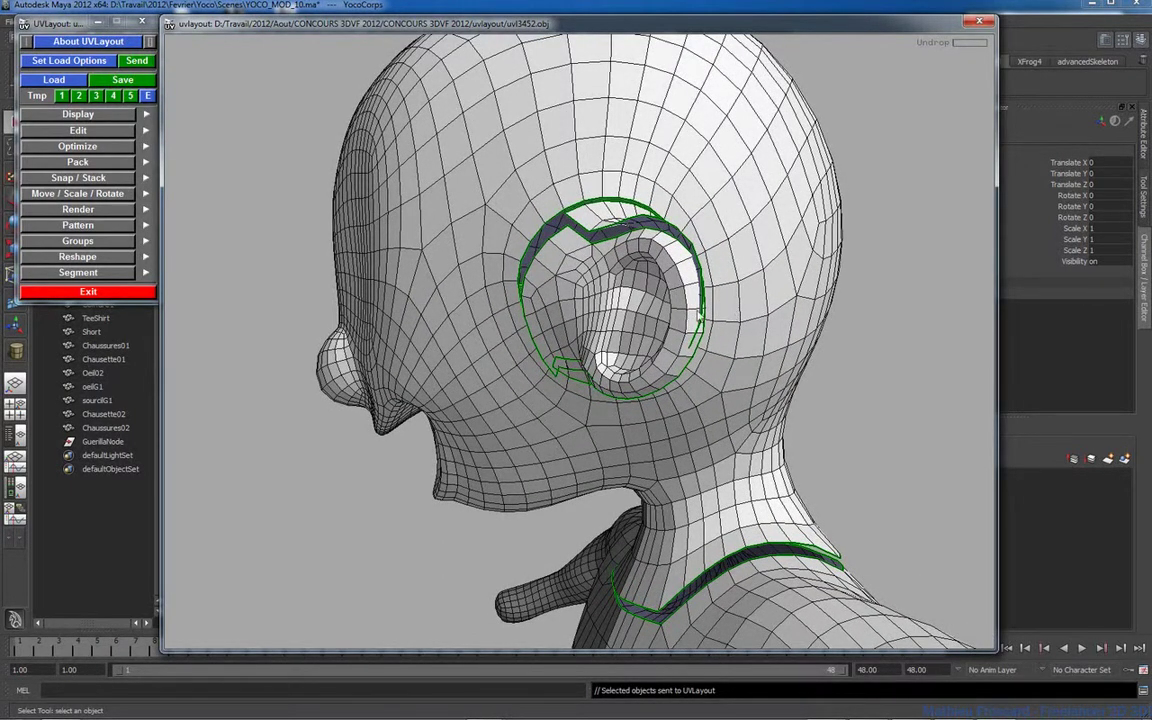
drag(697, 311, 721, 288)
middle_drag(726, 264, 726, 251)
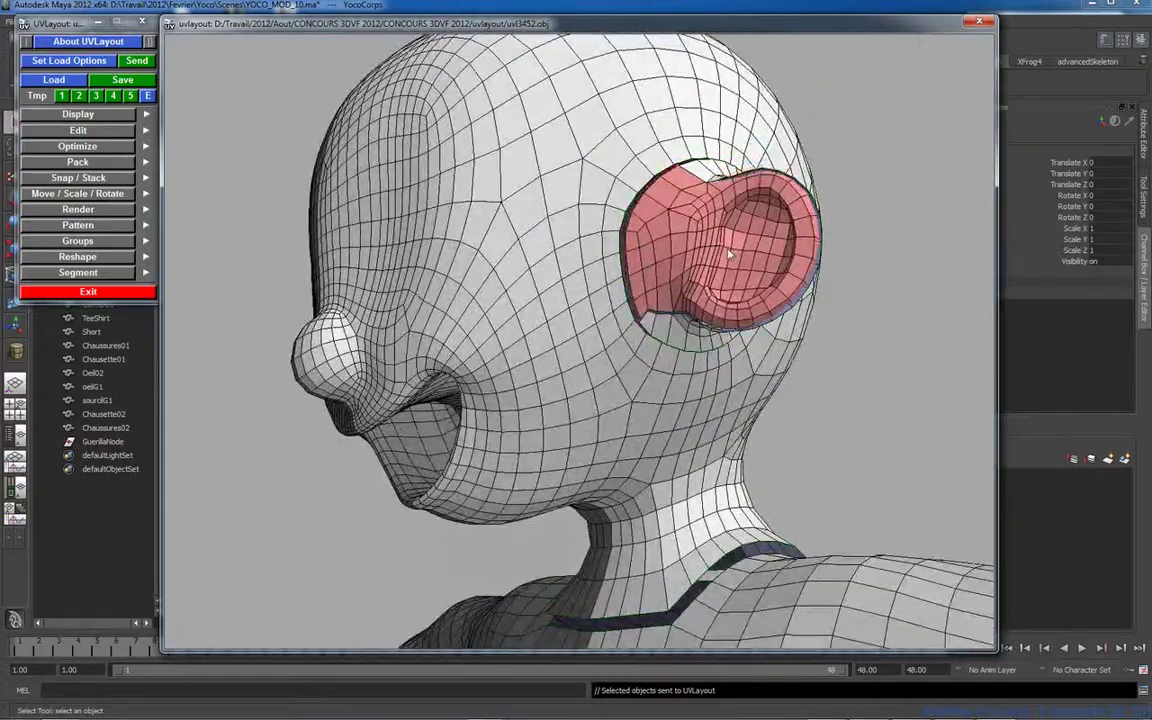
drag(746, 249, 688, 303)
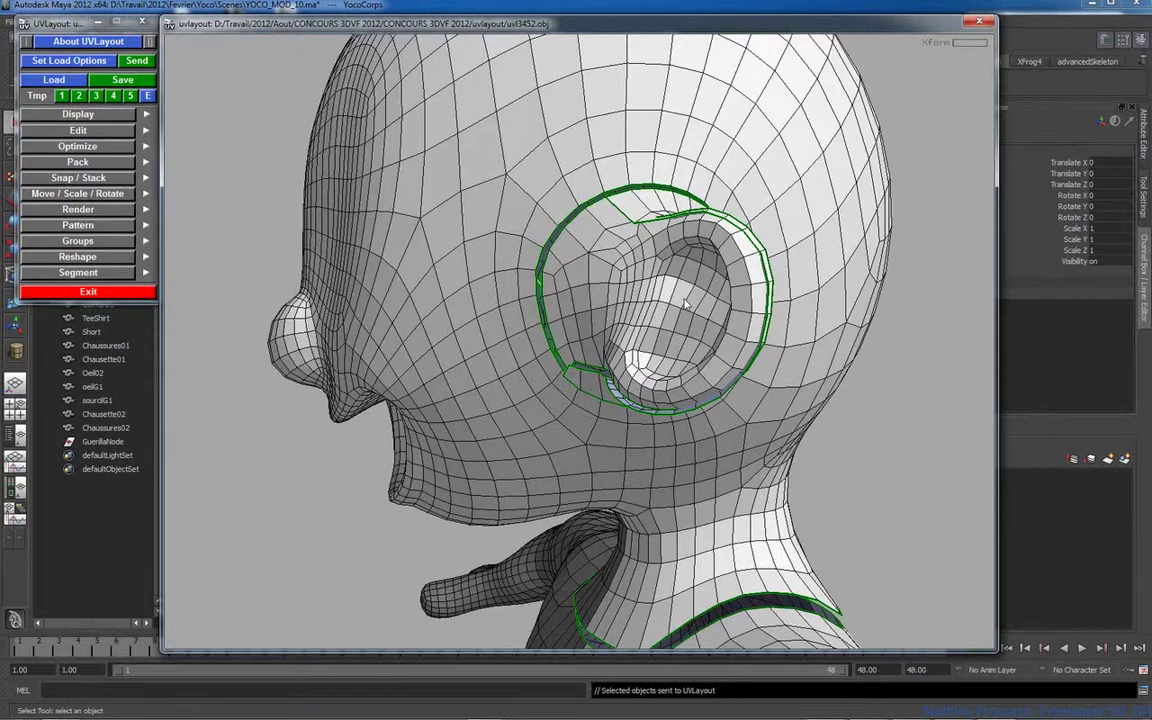
Step: Drop the front ear shell and the remaining back ear shell from the head into the UV view
key(d)
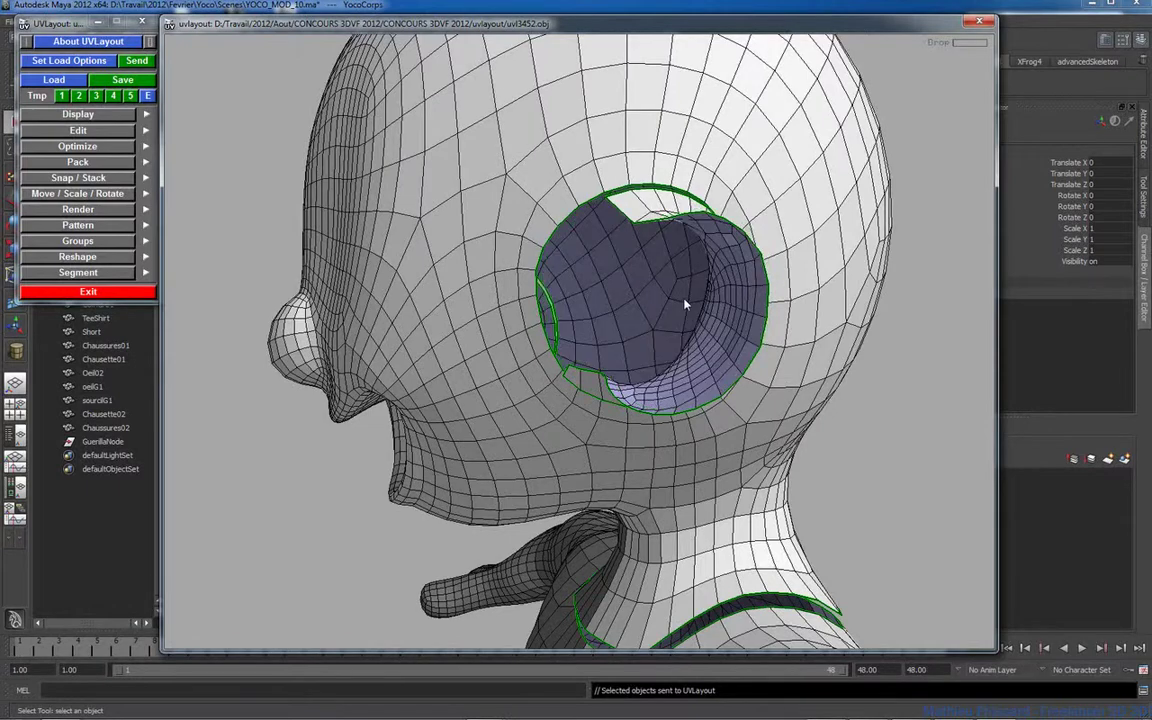
drag(685, 303, 640, 314)
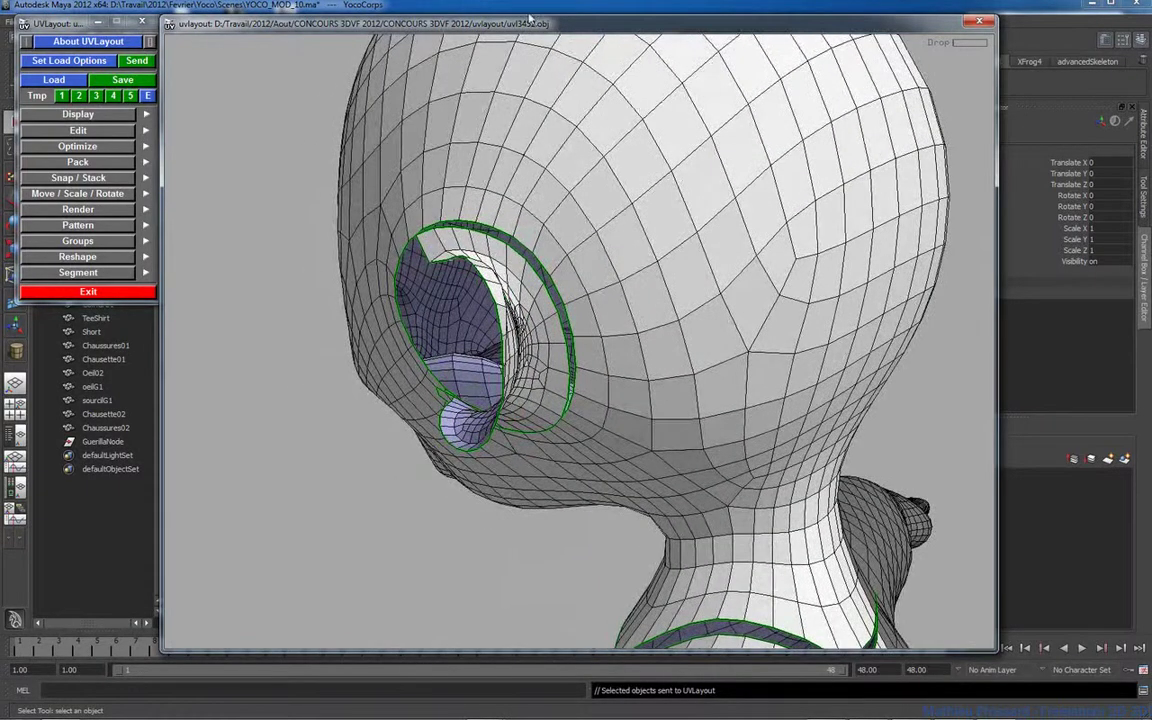
right_drag(671, 76, 458, 160)
drag(458, 160, 660, 190)
right_drag(660, 190, 797, 206)
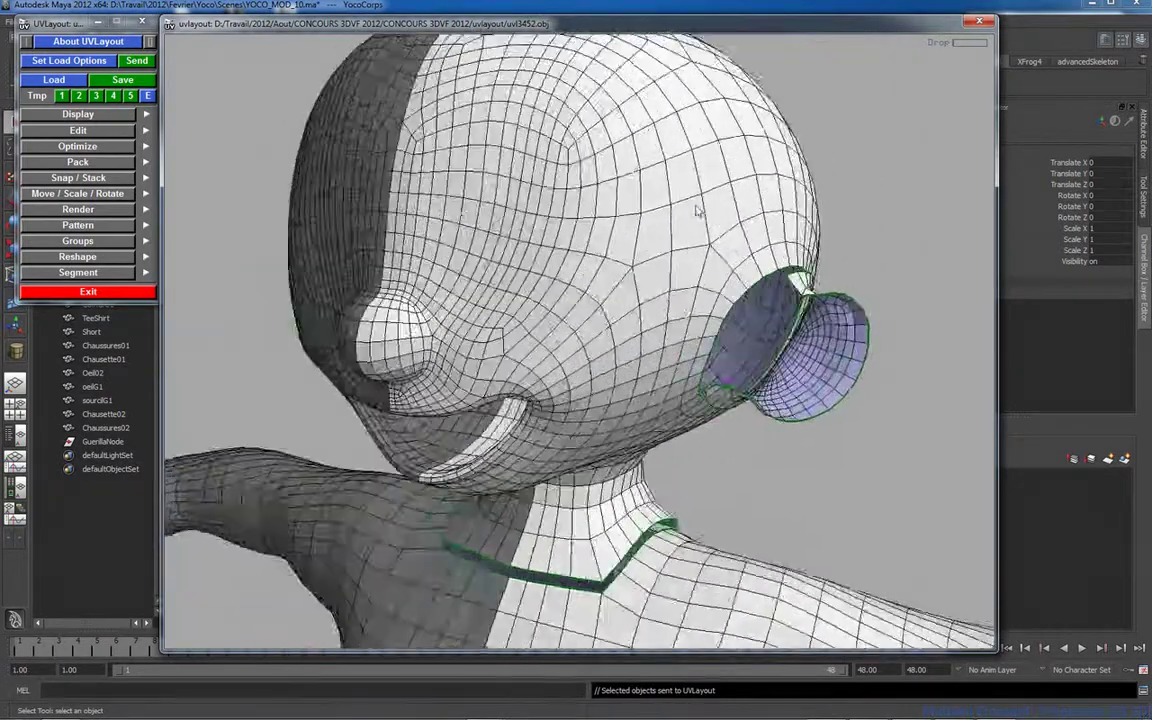
drag(797, 206, 422, 287)
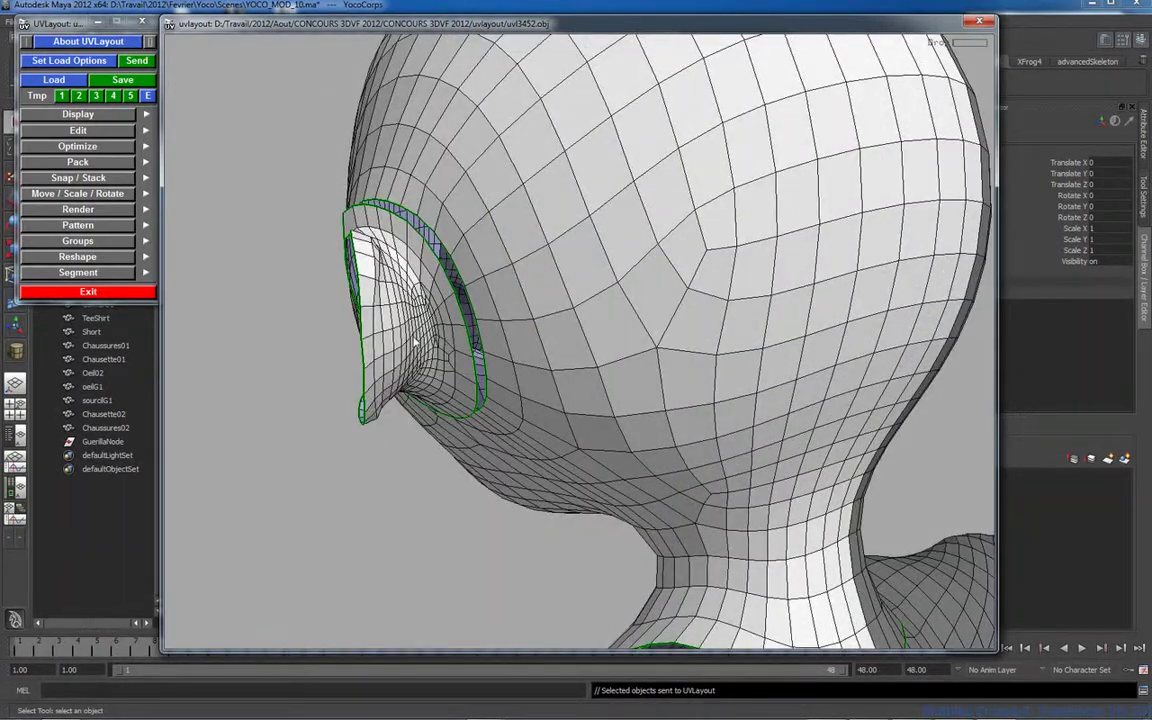
key(d)
right_drag(414, 342, 298, 318)
drag(298, 318, 534, 321)
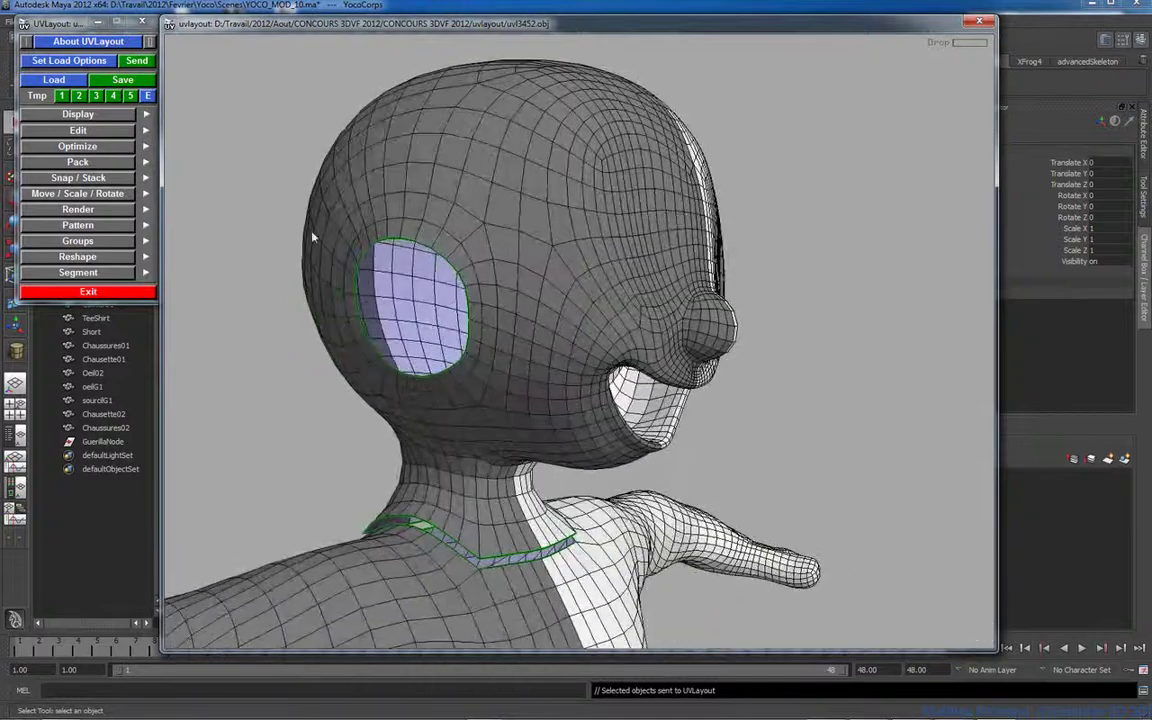
Step: Mark a cut along the full inner lip loop around the mouth opening
drag(602, 294, 370, 262)
right_drag(370, 262, 660, 300)
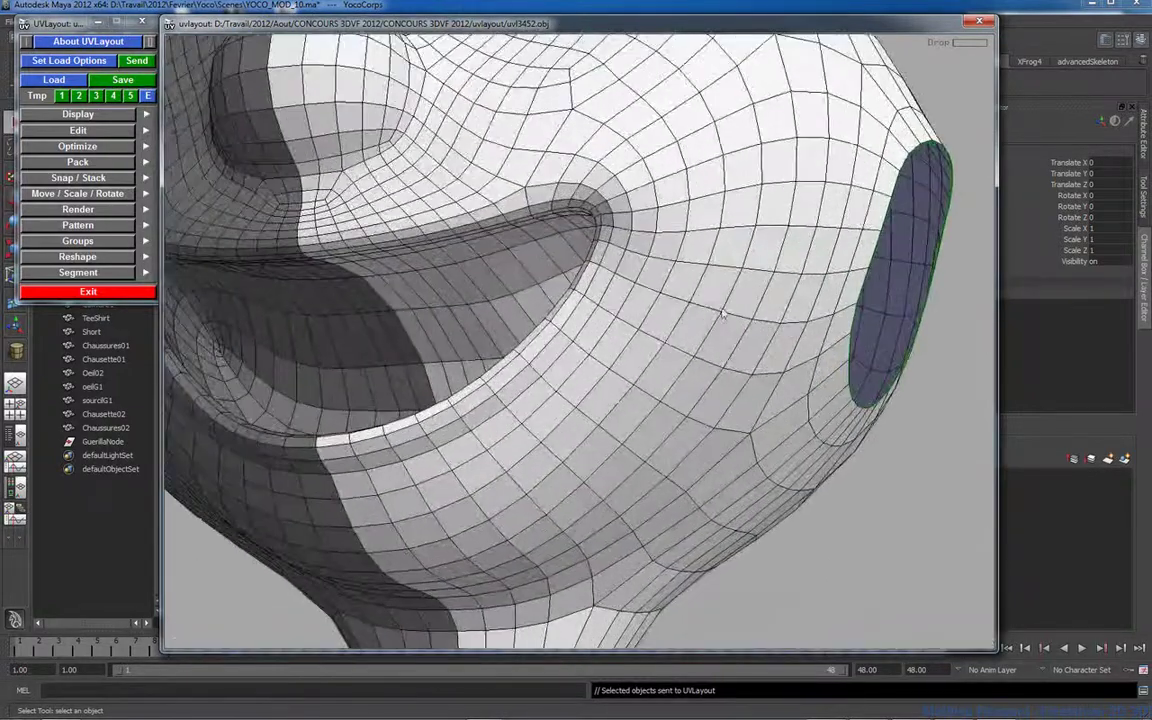
drag(660, 300, 656, 256)
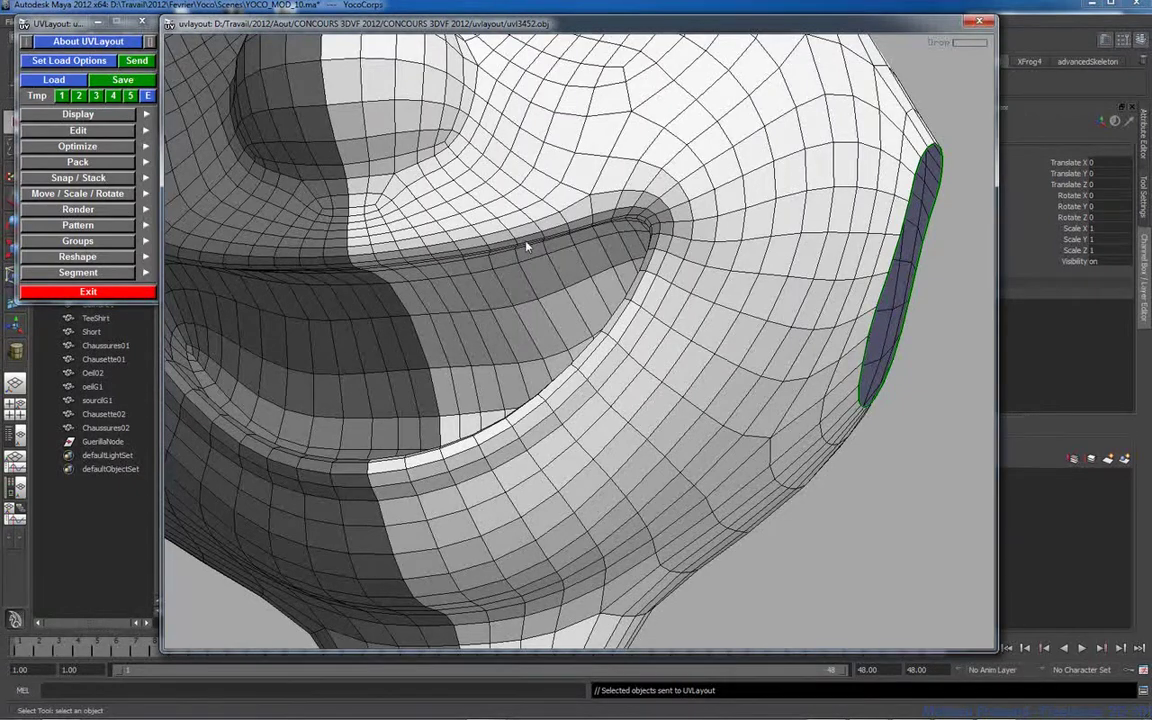
key(c)
drag(640, 257, 737, 303)
key(c)
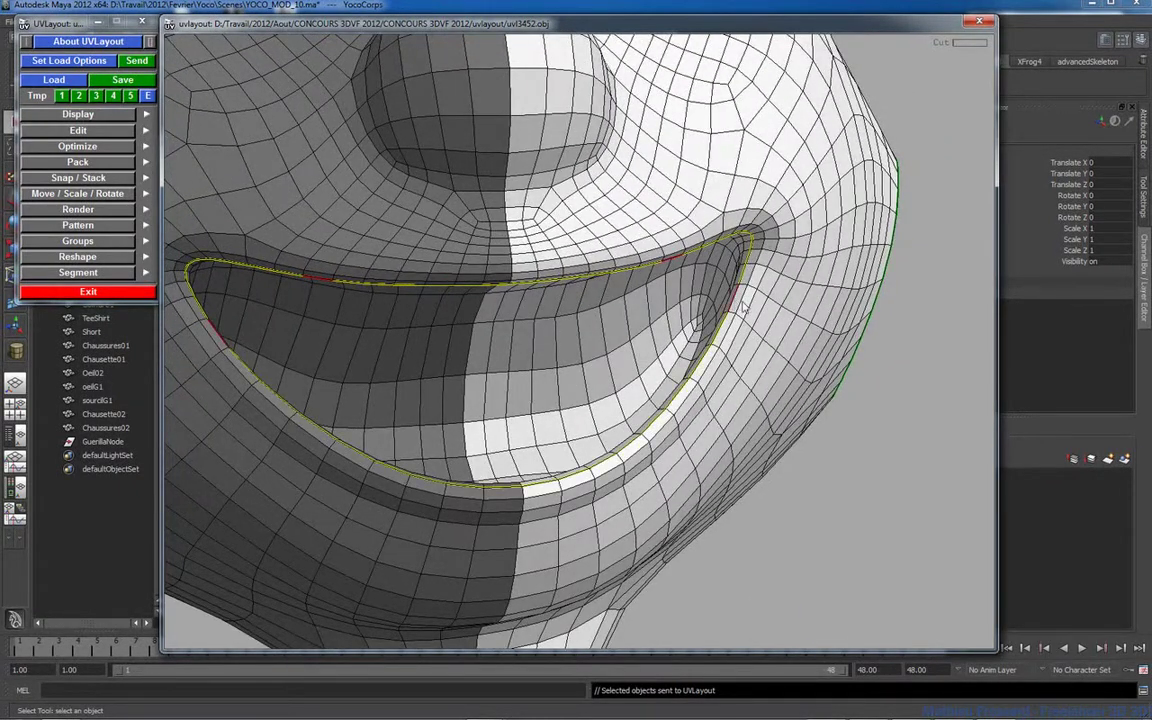
Step: Mark a cut path from the mouth corner to the pole inside the cheek and detach the mouth interior along the lip loop
right_drag(740, 301, 697, 303)
drag(674, 309, 576, 360)
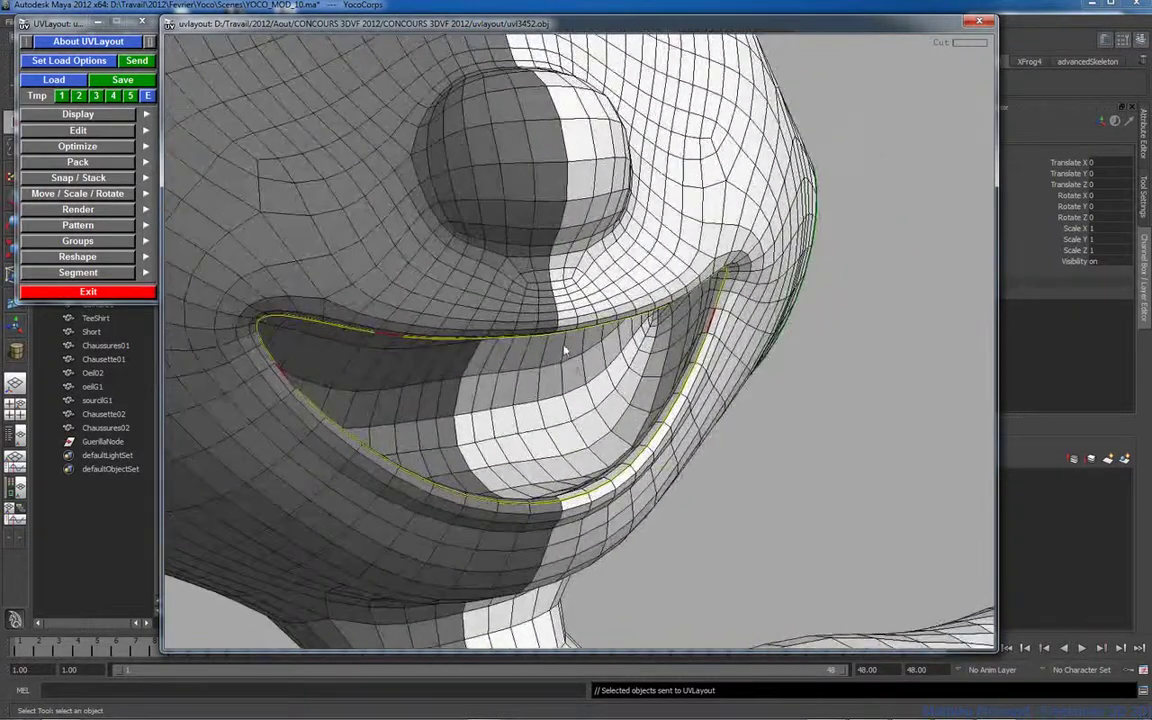
right_drag(561, 346, 655, 328)
drag(655, 328, 620, 382)
right_drag(620, 382, 629, 376)
drag(631, 383, 638, 378)
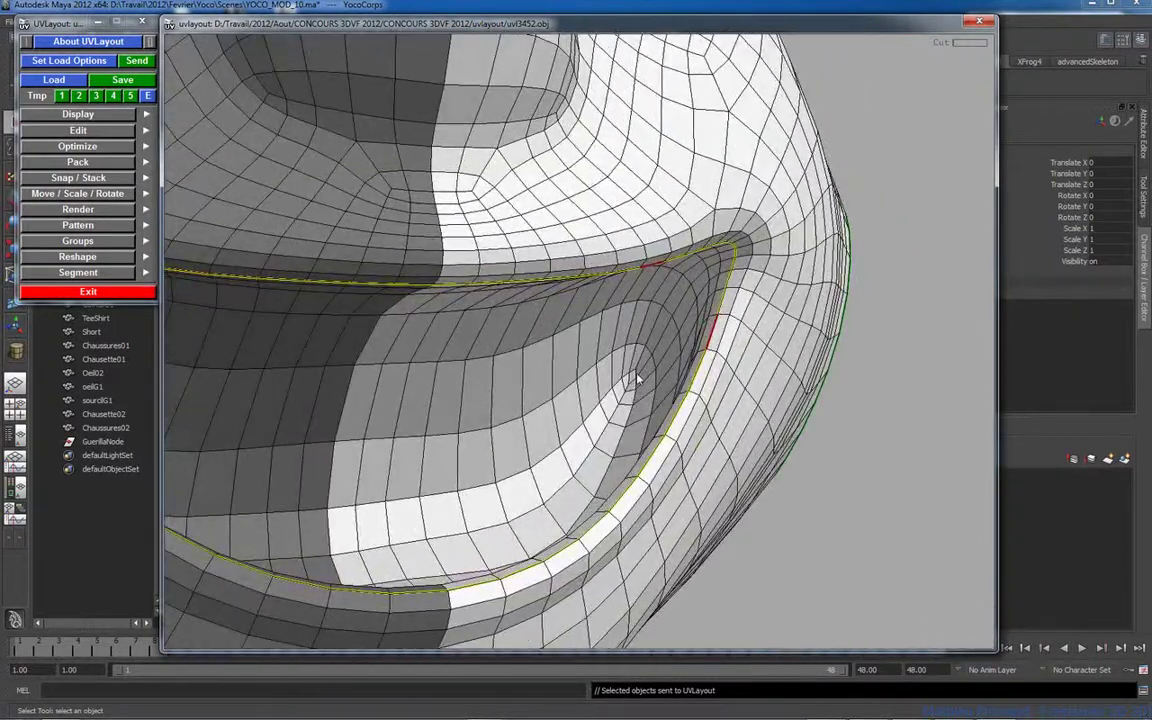
key(c)
drag(726, 258, 655, 330)
key(Return)
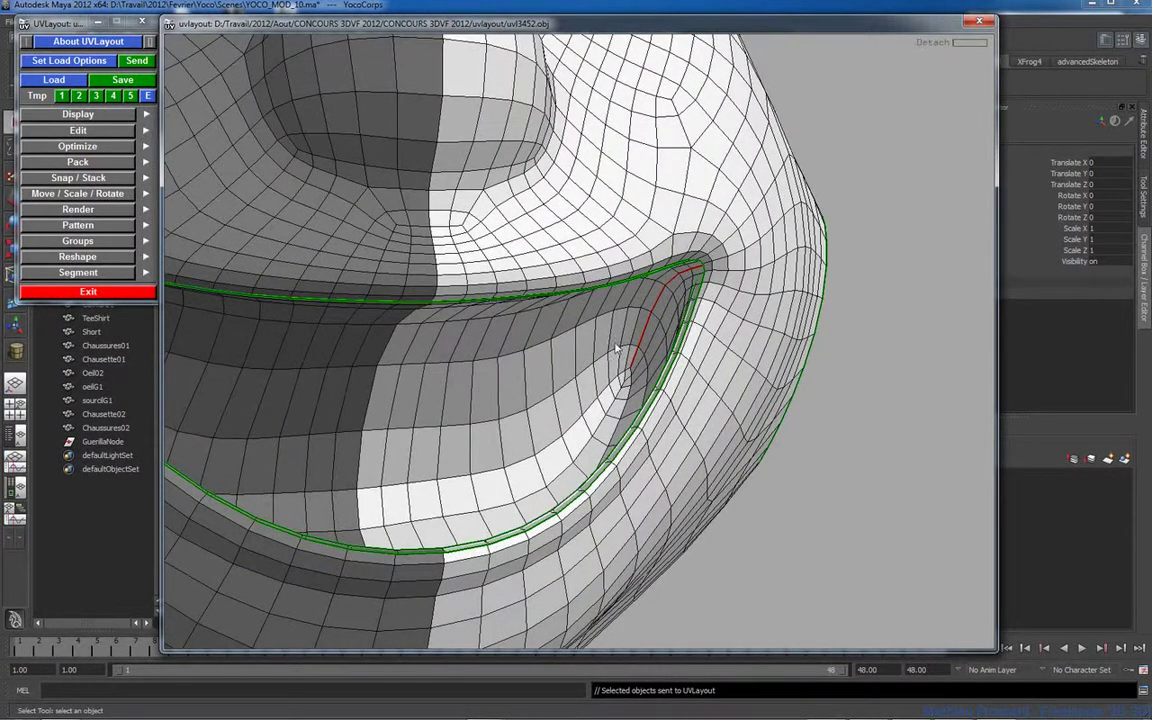
Step: Split the marked path inside the mouth and drop the mouth interior shell into the UV view
key(Return)
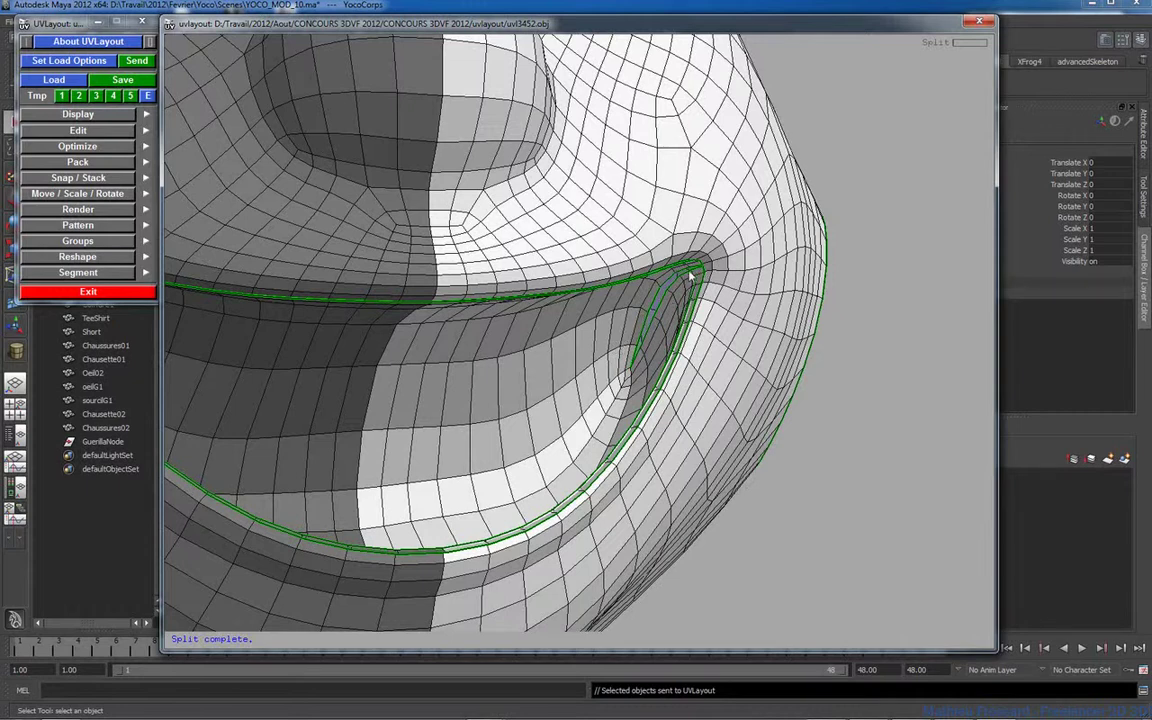
drag(668, 325, 447, 370)
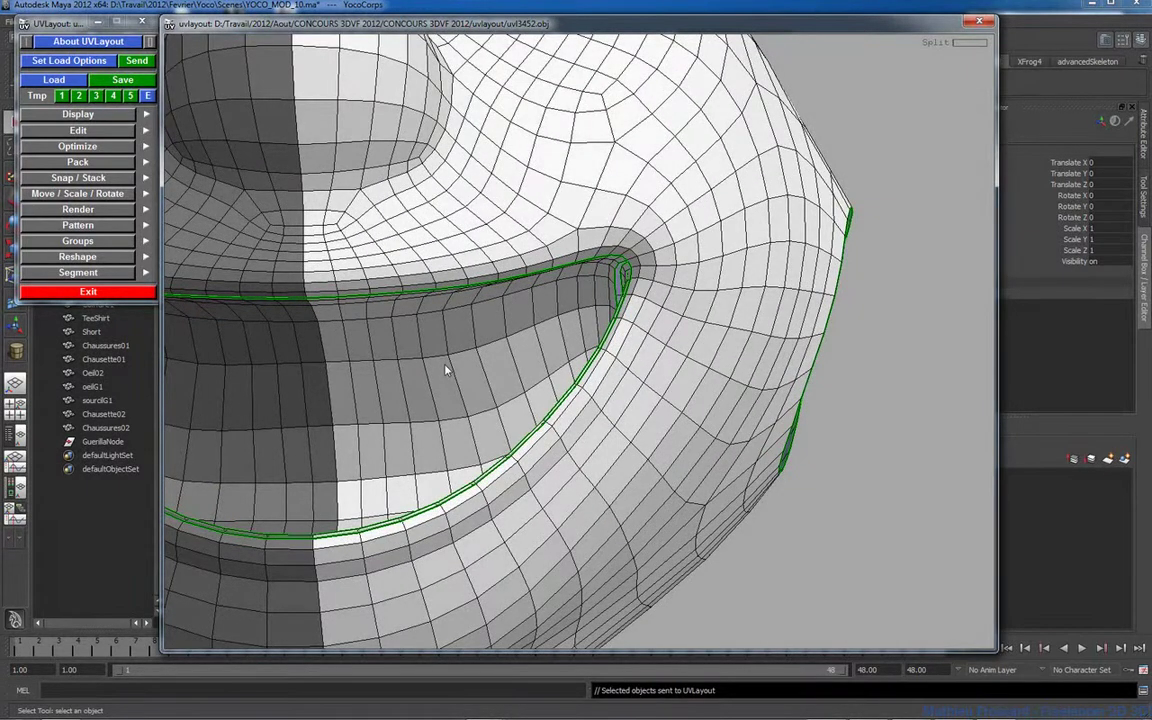
key(d)
Step: Mark a cut on the centre line at the back of the head and weld its portion running toward the forehead
right_drag(571, 327, 424, 330)
drag(545, 335, 722, 292)
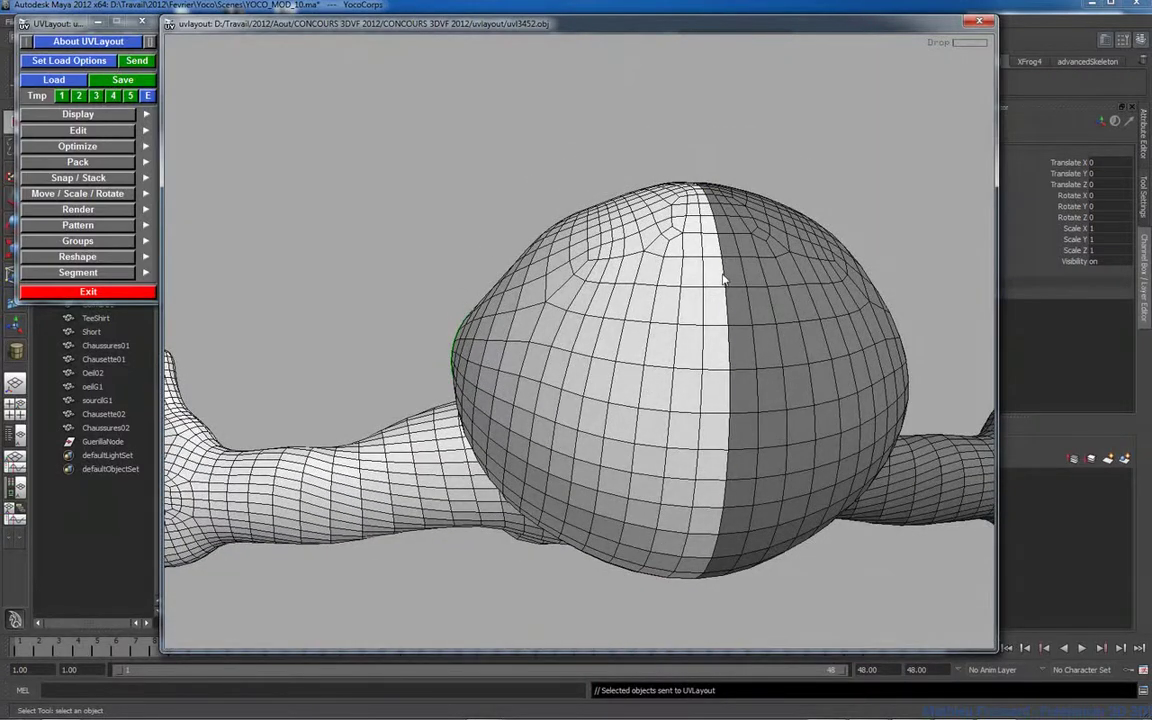
key(c)
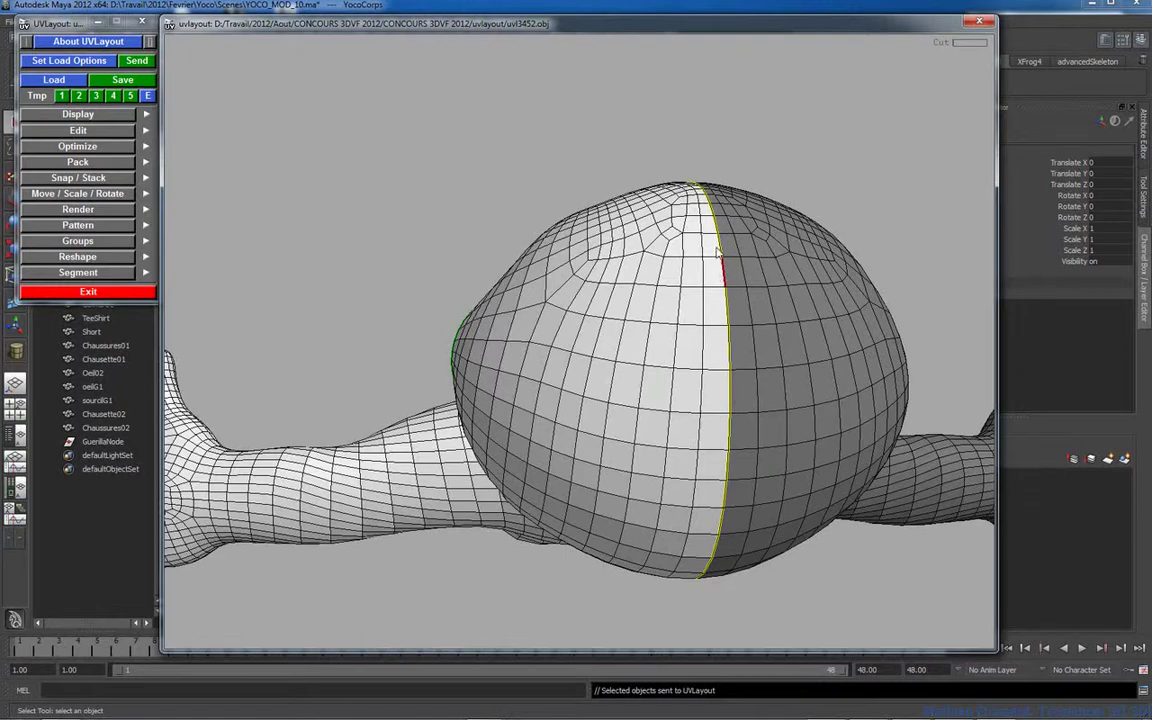
key(w)
mouse_move(680, 323)
mouse_down()
mouse_move(707, 329)
mouse_move(660, 314)
mouse_up()
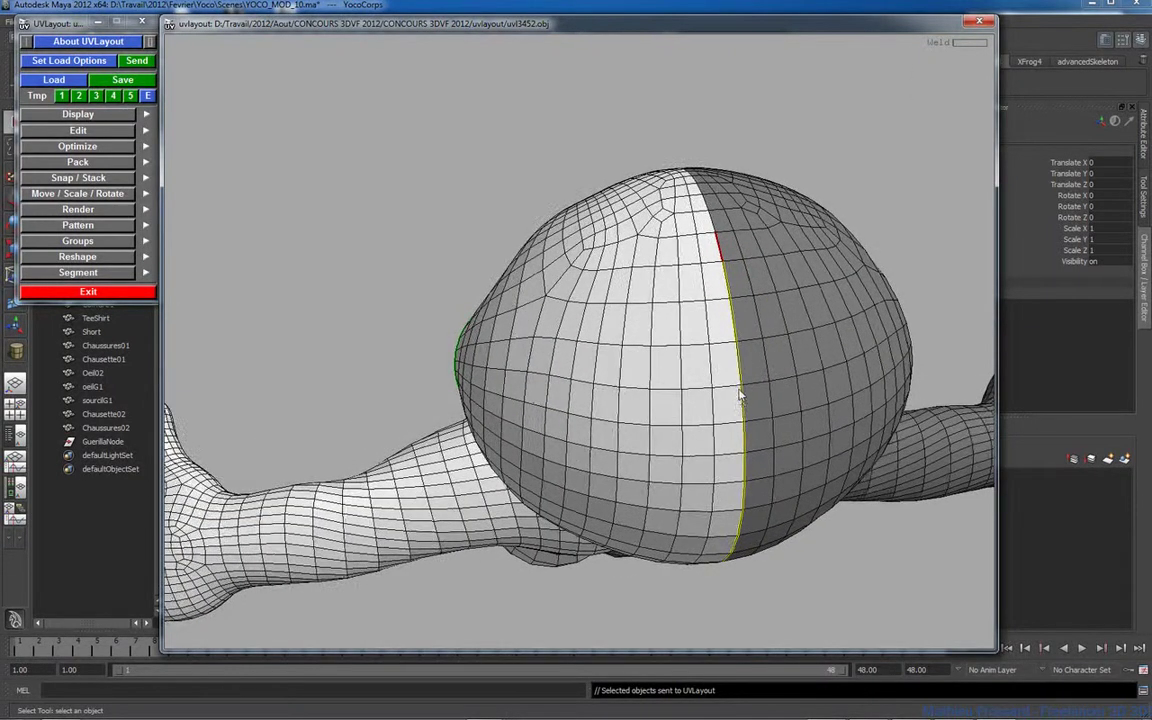
Step: Mark the seam down the back of the head to the neck, split it, and drop the head shell into the UV view
drag(741, 387, 719, 343)
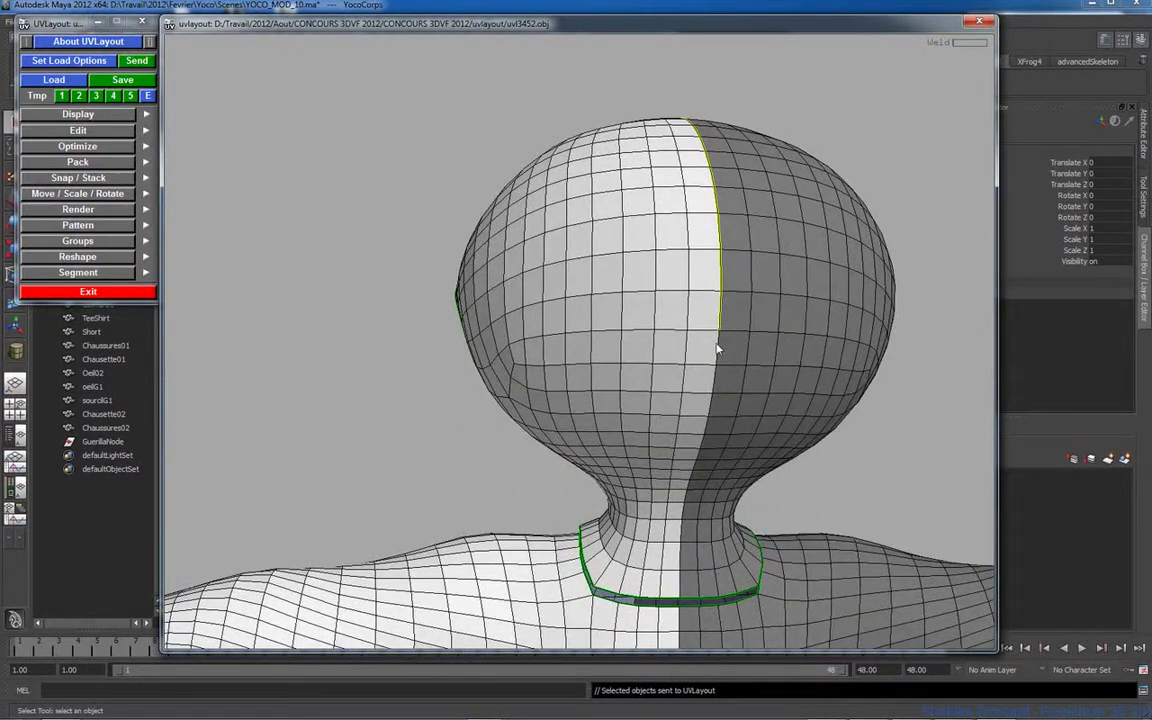
key(c)
drag(893, 62, 572, 242)
key(Return)
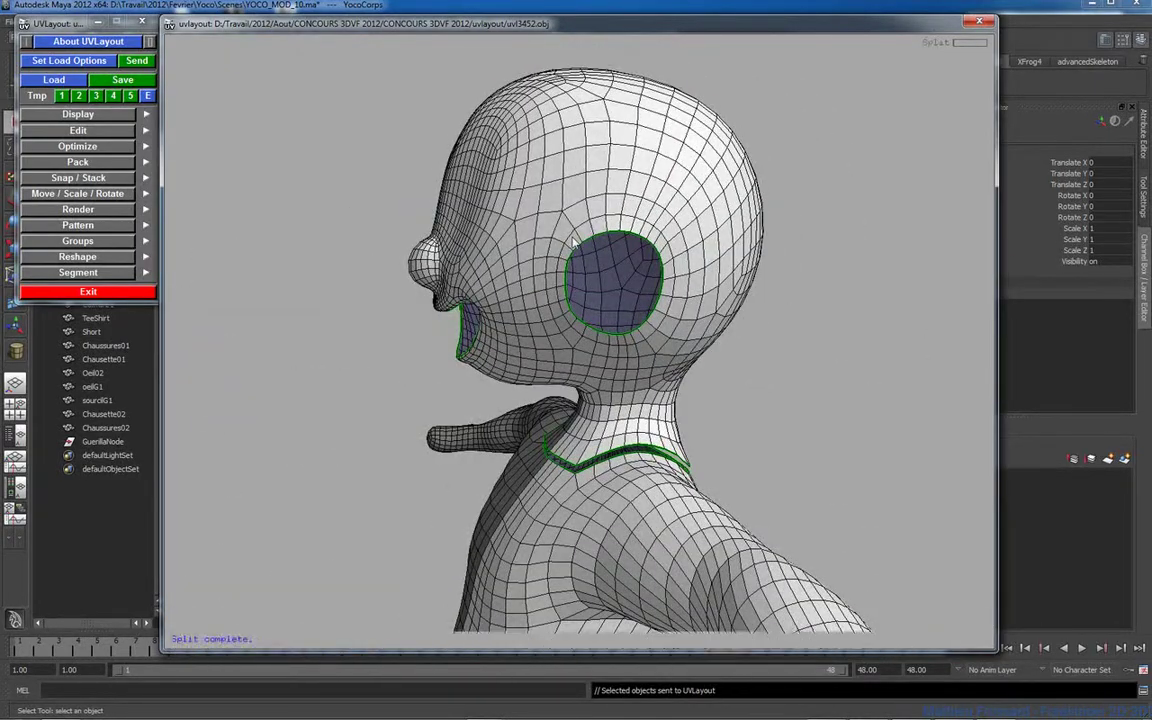
drag(697, 241, 566, 230)
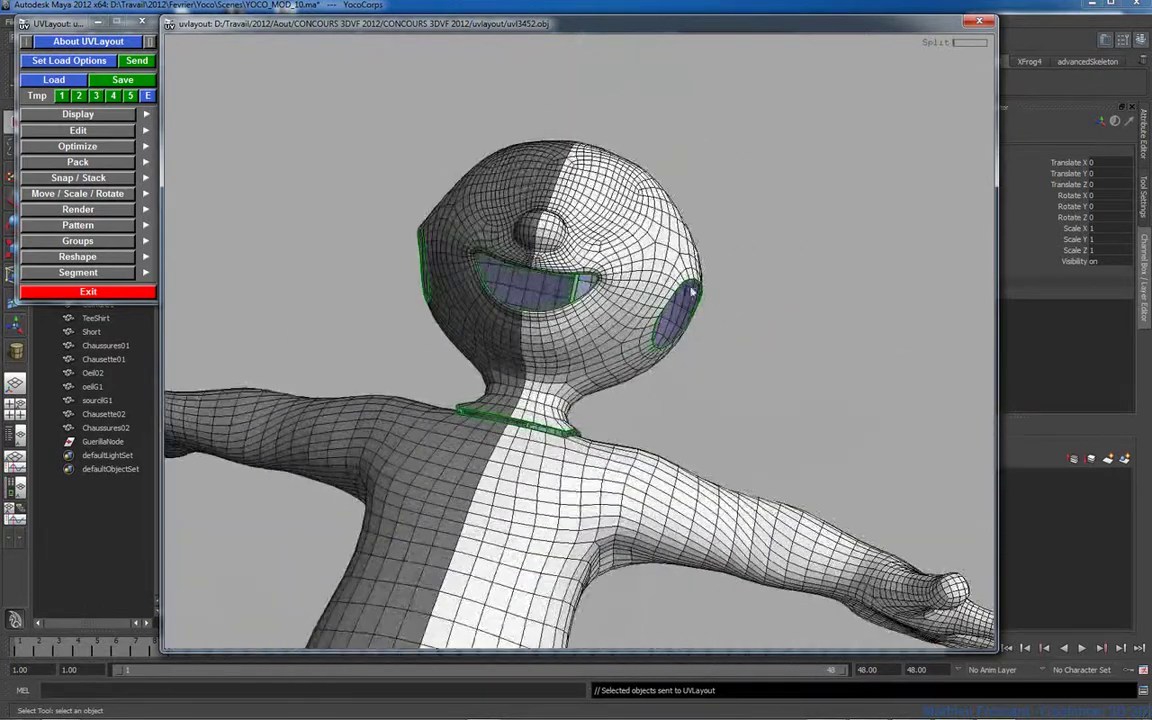
key(d)
Step: Mark a cut running from the front of the armpit up over the shoulder
drag(620, 275, 592, 390)
right_drag(592, 390, 768, 427)
drag(768, 427, 683, 409)
right_drag(683, 409, 715, 389)
drag(715, 389, 697, 355)
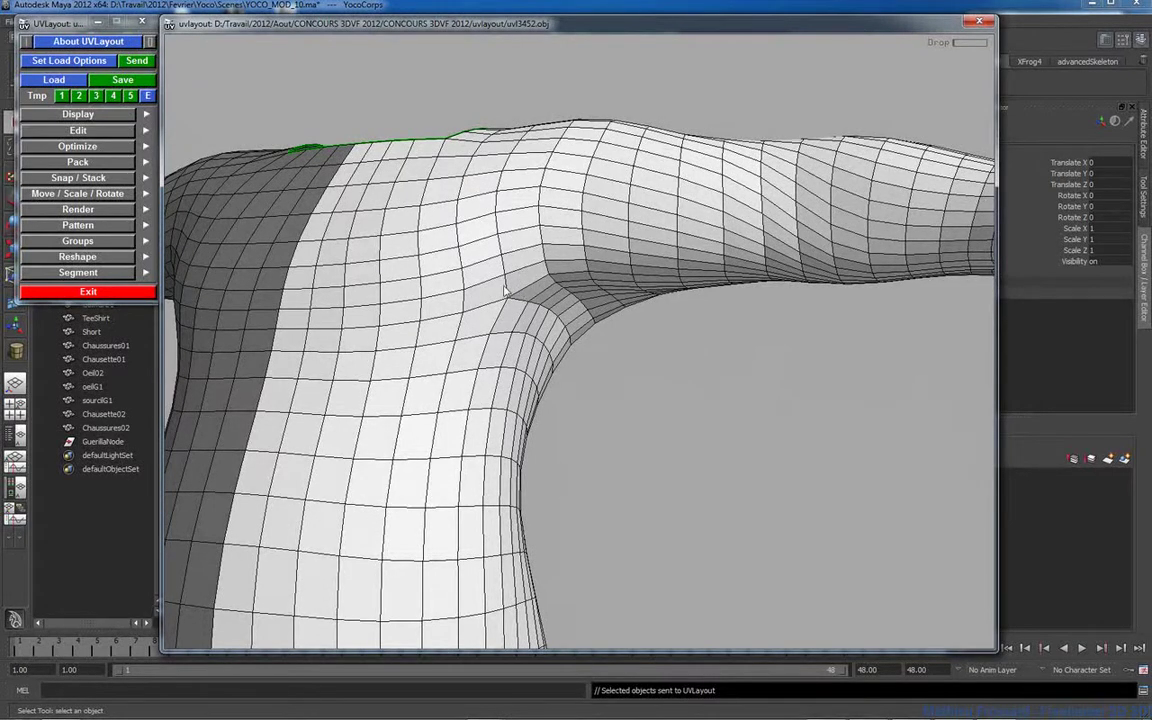
key(c)
key(c)
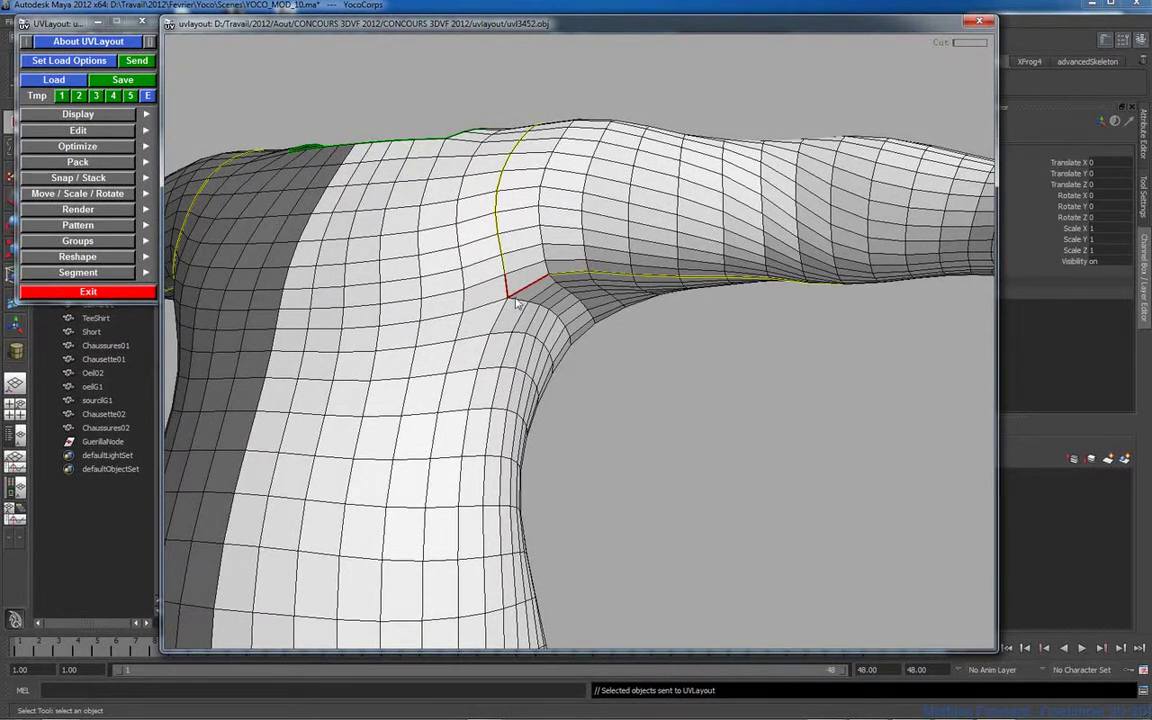
Step: Close the shoulder cut around the back of the armpit, weld the excess edges, and detach the arm from the torso
drag(519, 296, 529, 336)
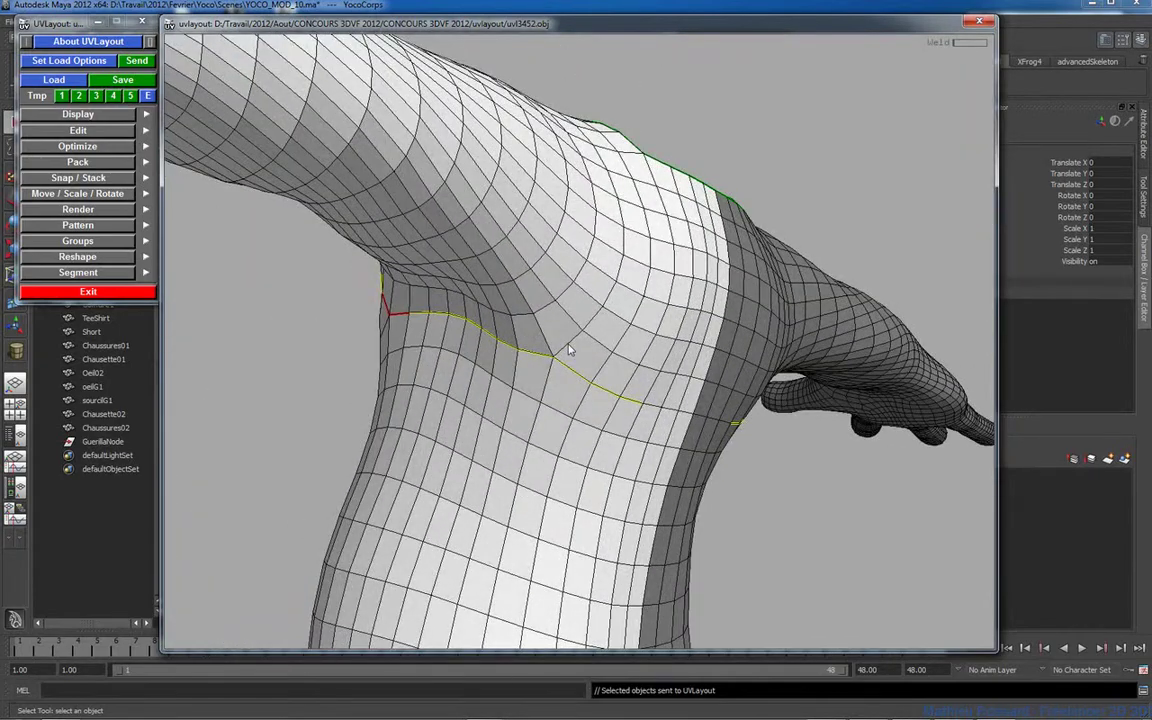
key(c)
drag(566, 372, 460, 223)
key(Return)
Step: Mark a cut loop around the wrist and detach the hand from the arm
right_drag(578, 252, 589, 327)
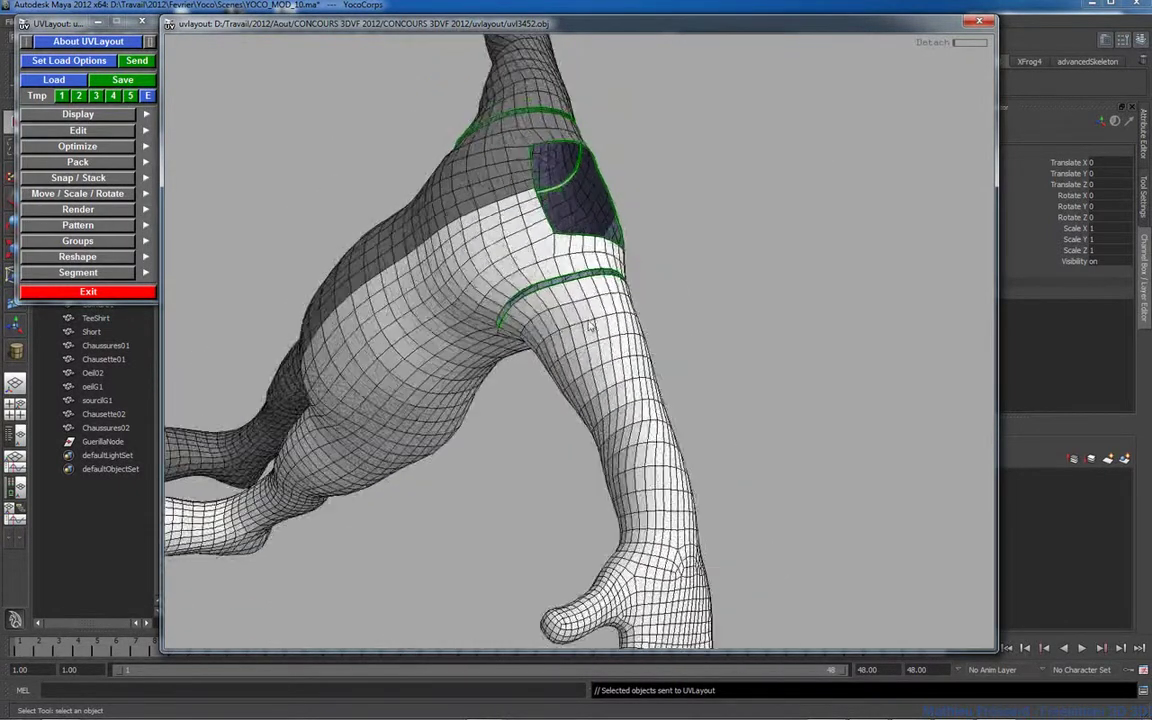
drag(589, 327, 620, 190)
drag(581, 270, 690, 291)
middle_drag(690, 291, 697, 200)
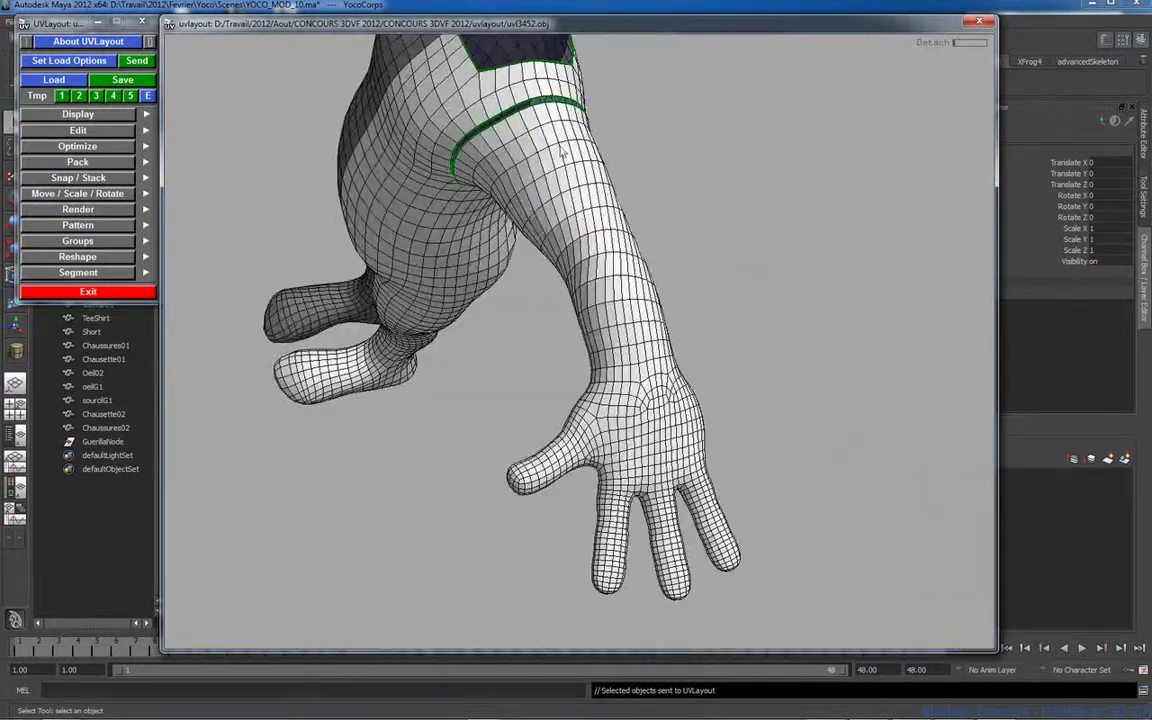
right_drag(697, 200, 650, 340)
middle_drag(650, 340, 610, 291)
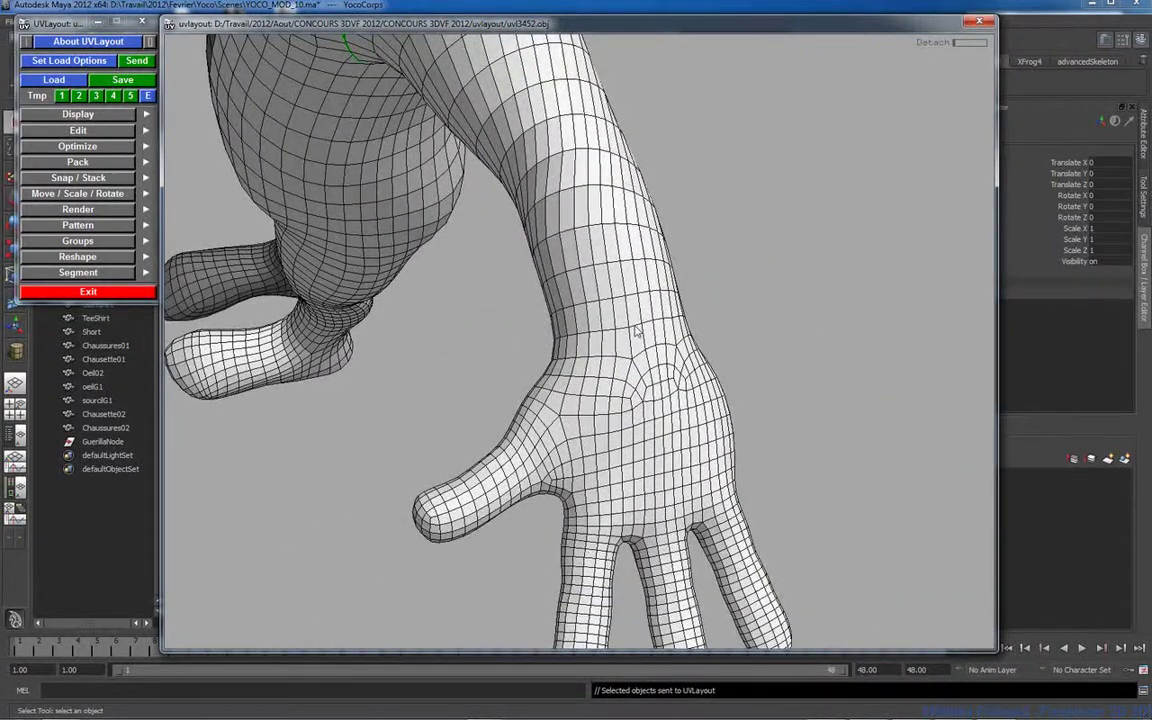
key(c)
drag(572, 300, 788, 424)
drag(660, 360, 567, 374)
key(Return)
Step: Split the arm along an underside seam from the armpit to the wrist and drop the arm shell into the UV view
right_drag(427, 342, 385, 356)
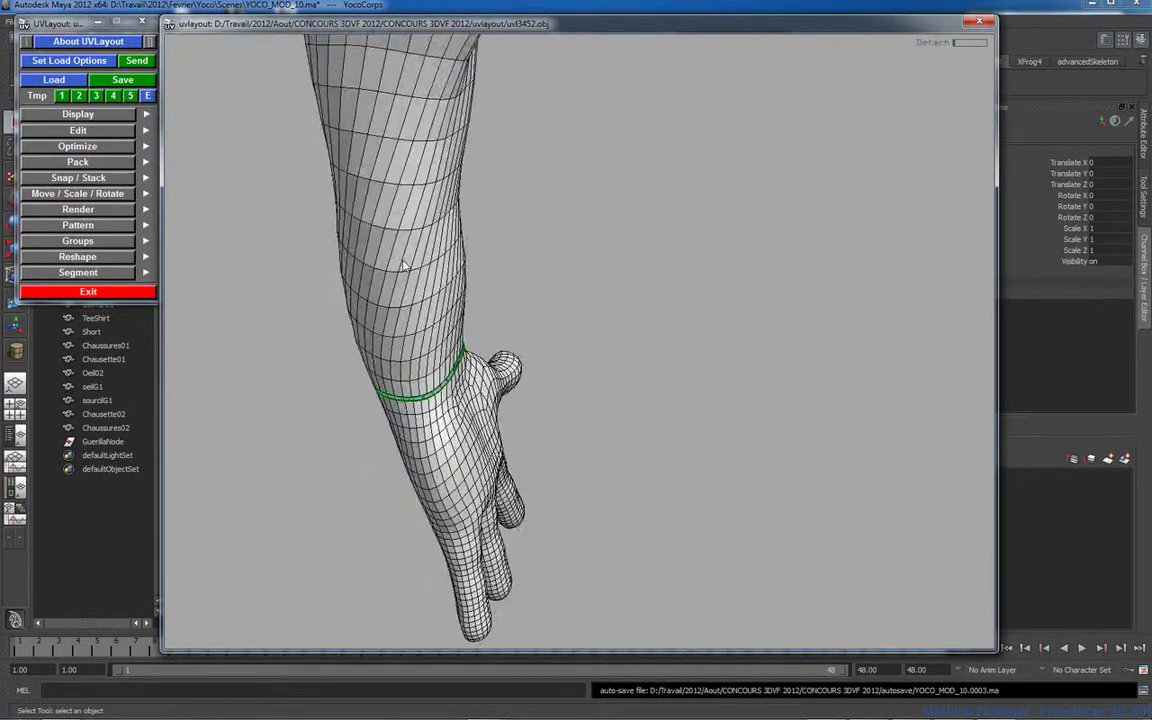
drag(385, 356, 307, 385)
right_drag(307, 385, 517, 363)
drag(517, 363, 360, 408)
drag(340, 300, 648, 290)
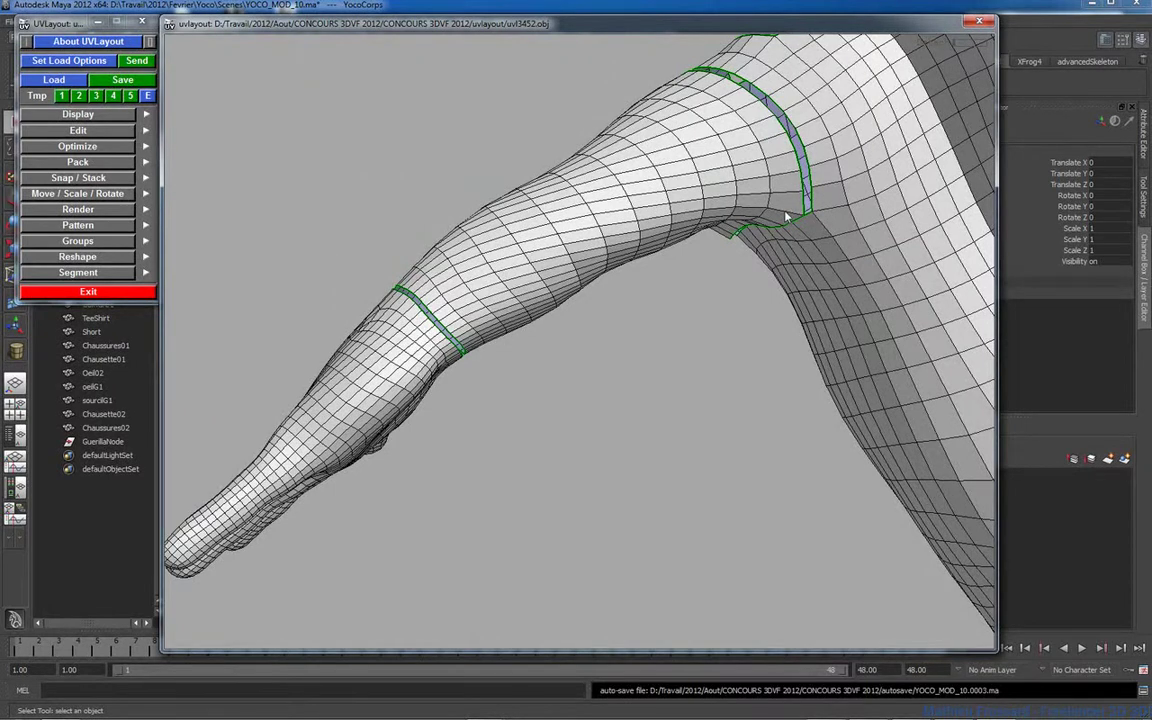
key(c)
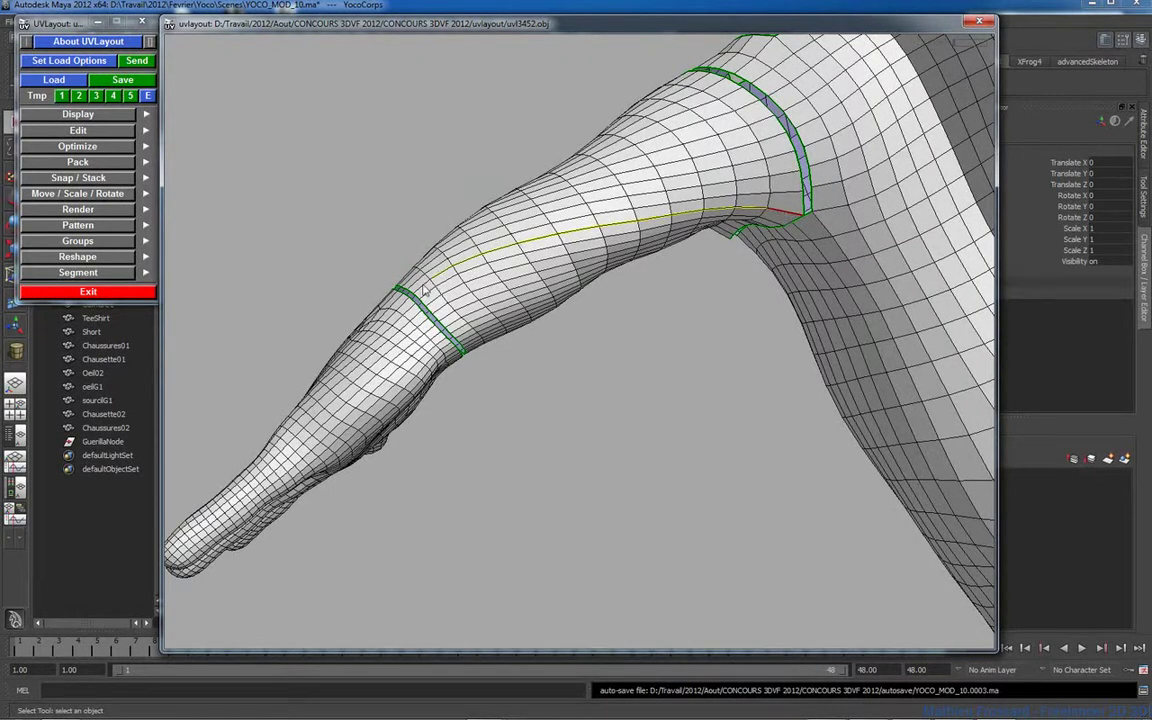
key(c)
key(c)
drag(483, 200, 609, 260)
key(d)
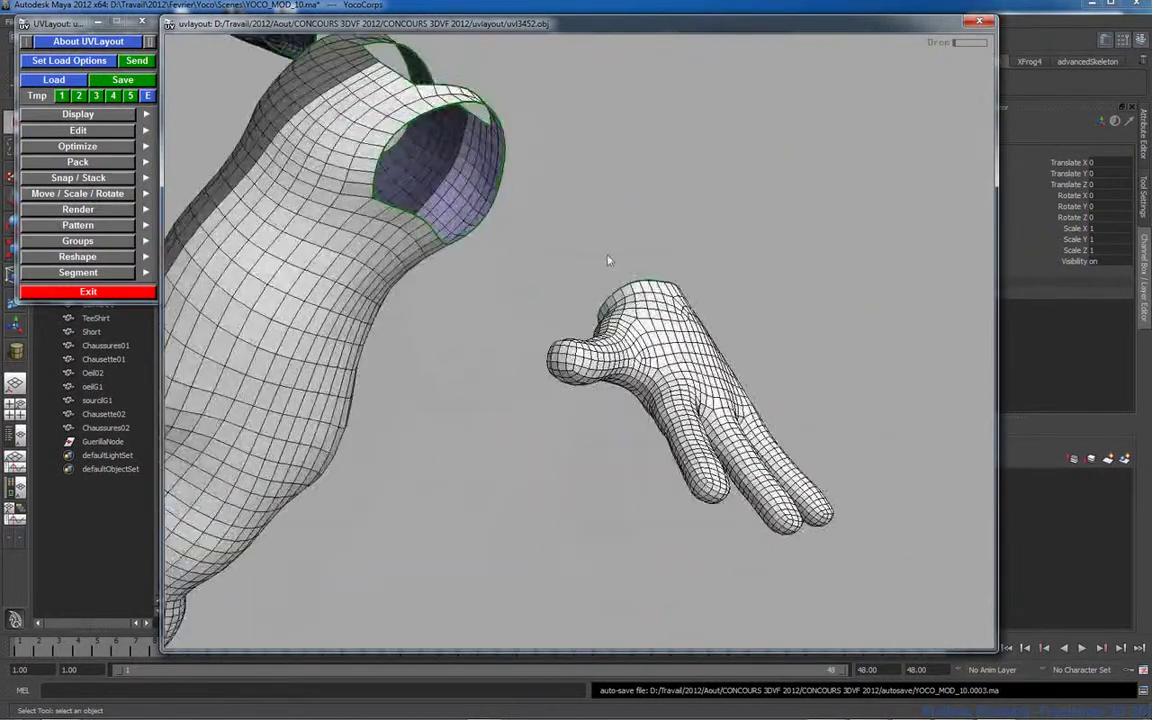
Step: Mark a side seam over the fingertips and along the index finger to the inner side of the thumb
right_drag(609, 260, 375, 166)
drag(375, 167, 619, 285)
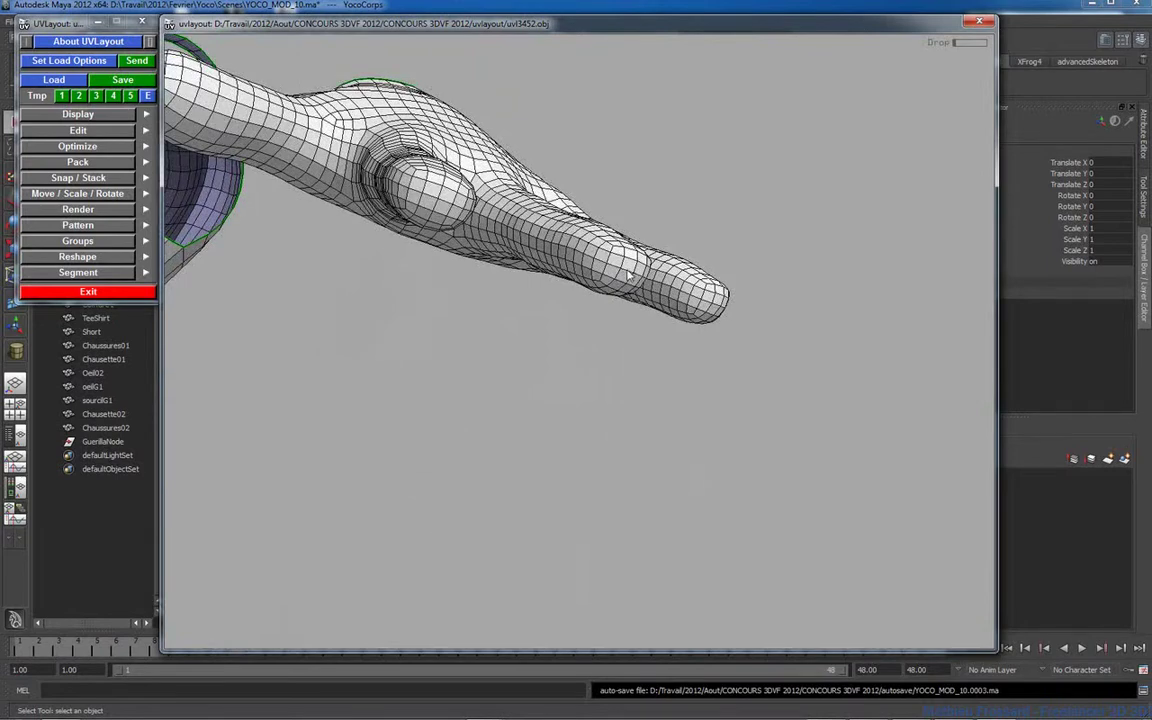
key(c)
drag(526, 238, 410, 208)
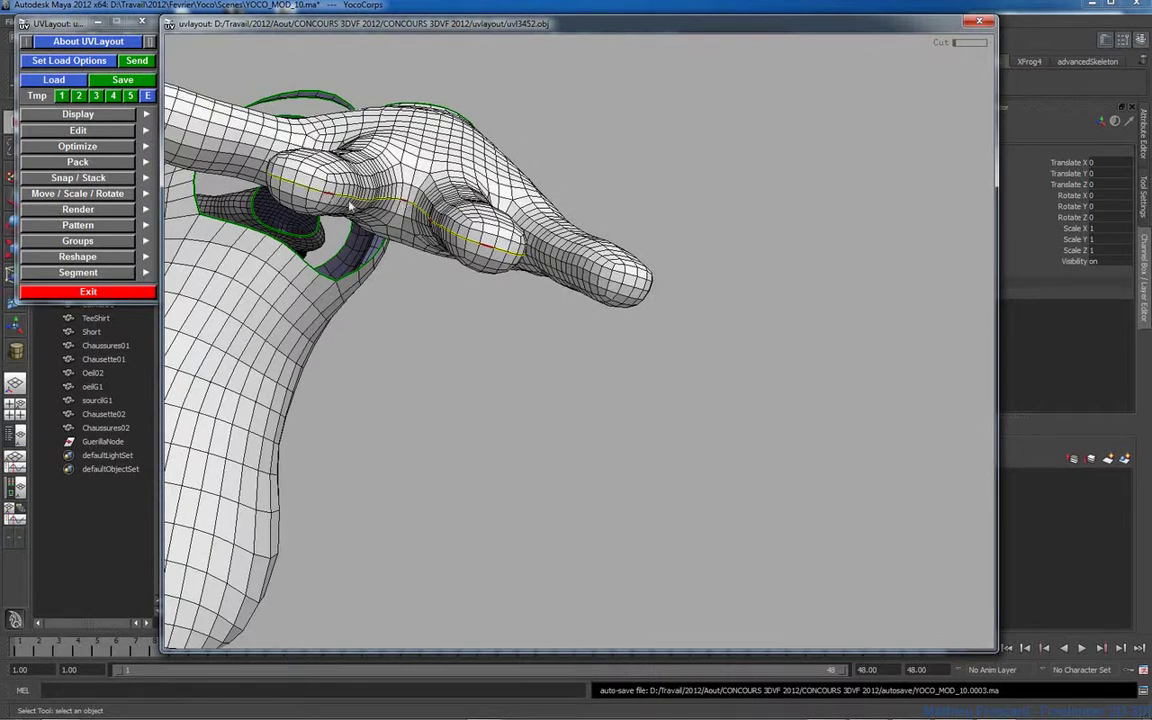
drag(330, 197, 466, 234)
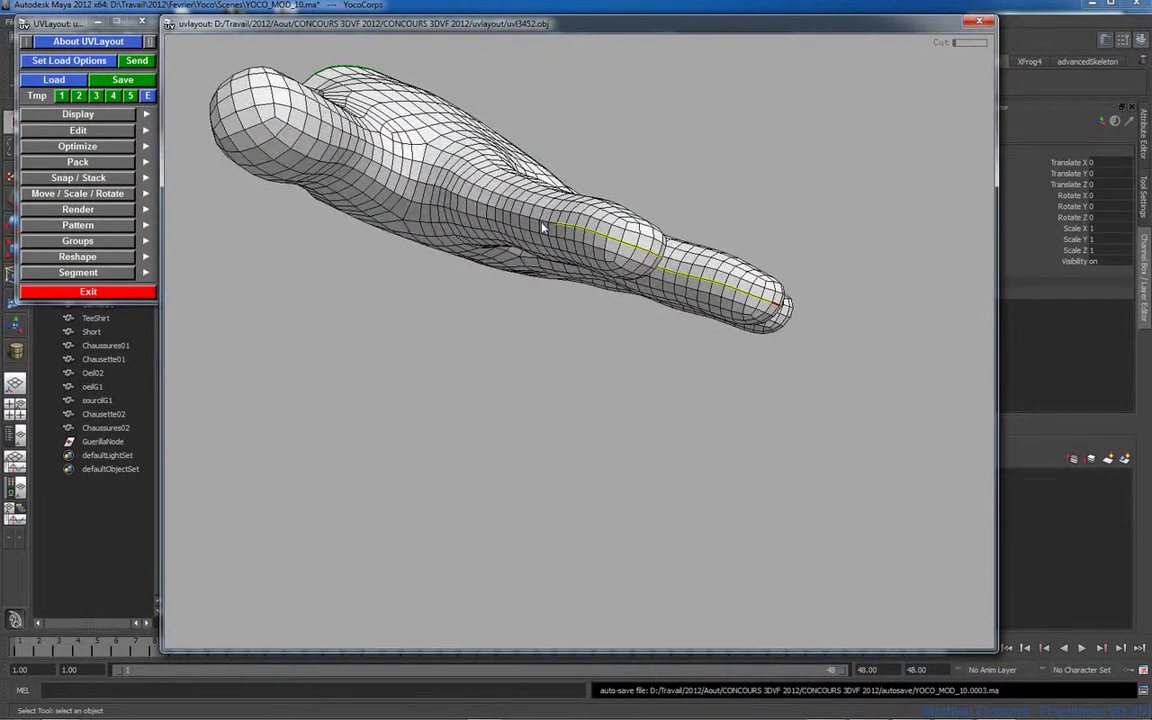
key(c)
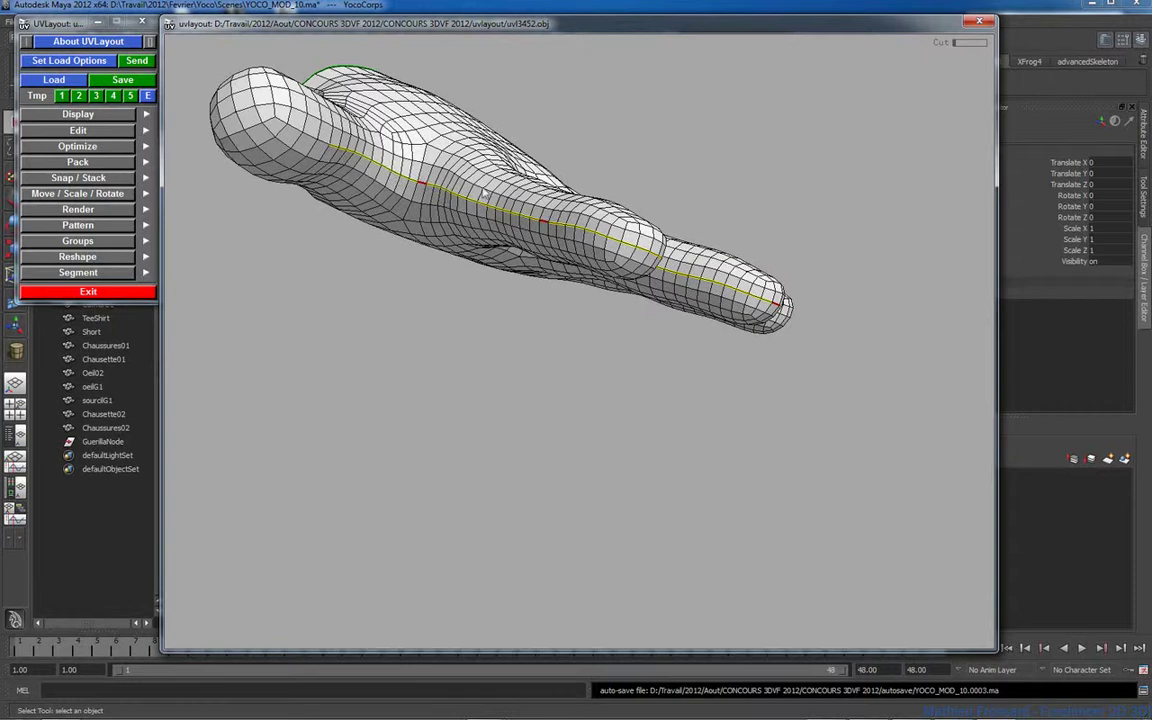
Step: Mark the side seams of the remaining fingers, running through the gaps between them
drag(640, 247, 546, 234)
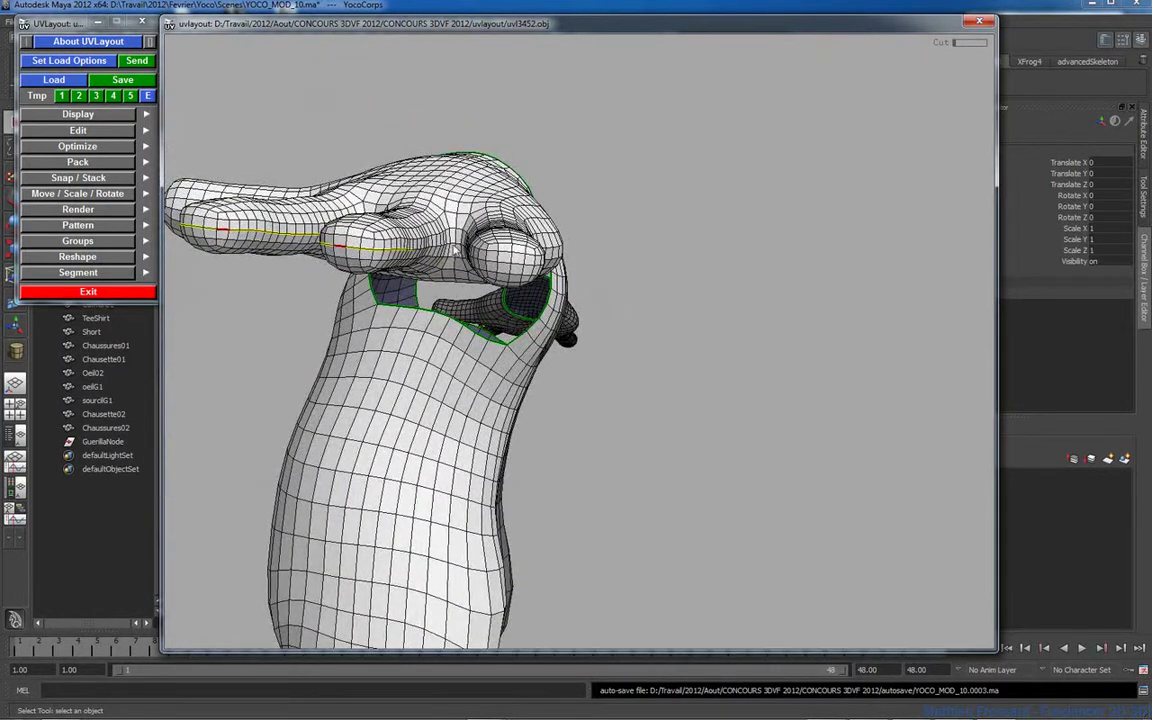
key(c)
right_drag(408, 222, 484, 259)
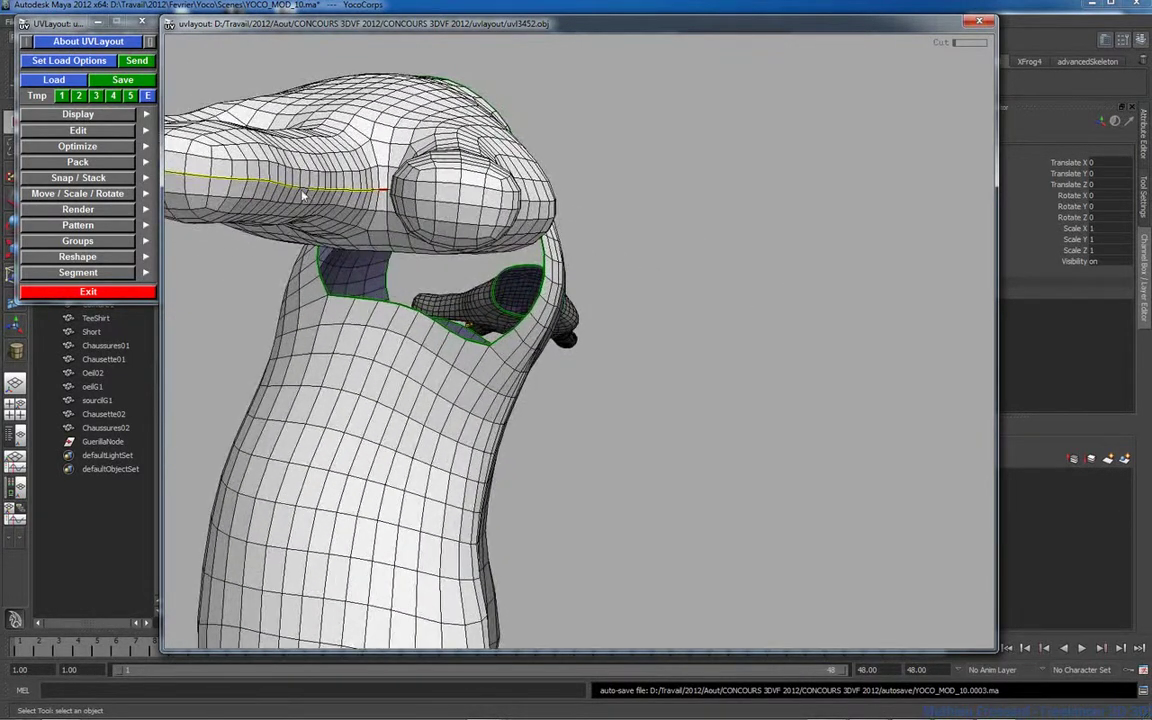
drag(305, 193, 435, 222)
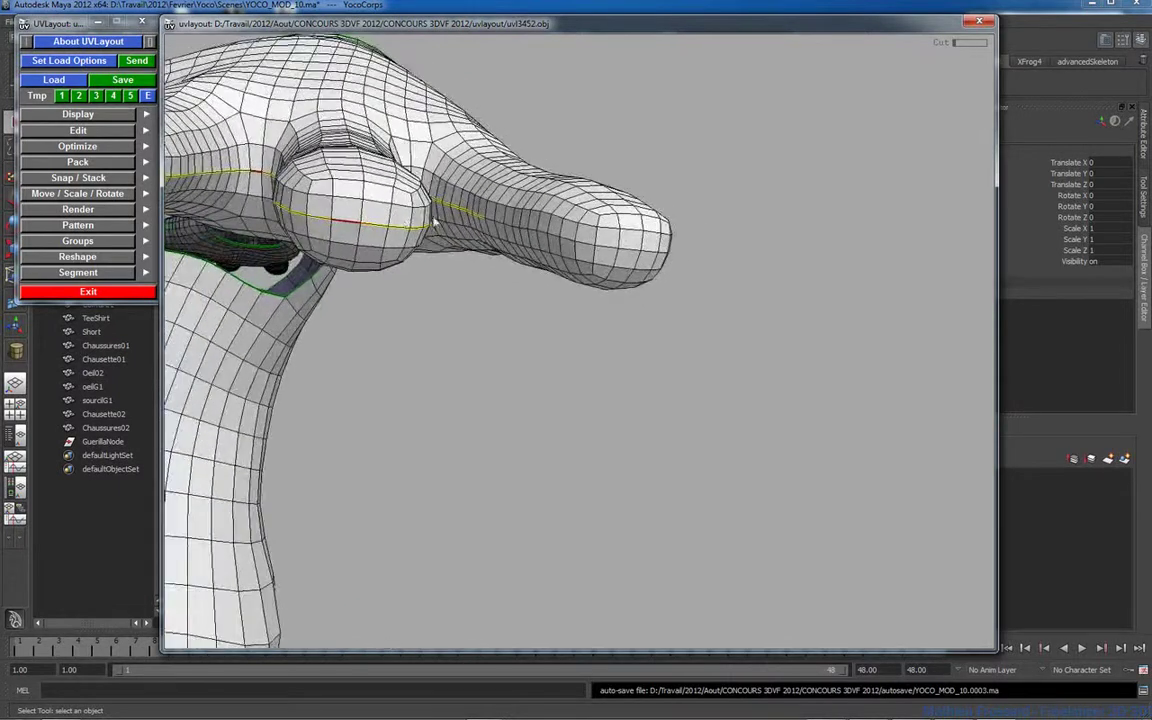
key(c)
drag(633, 267, 516, 240)
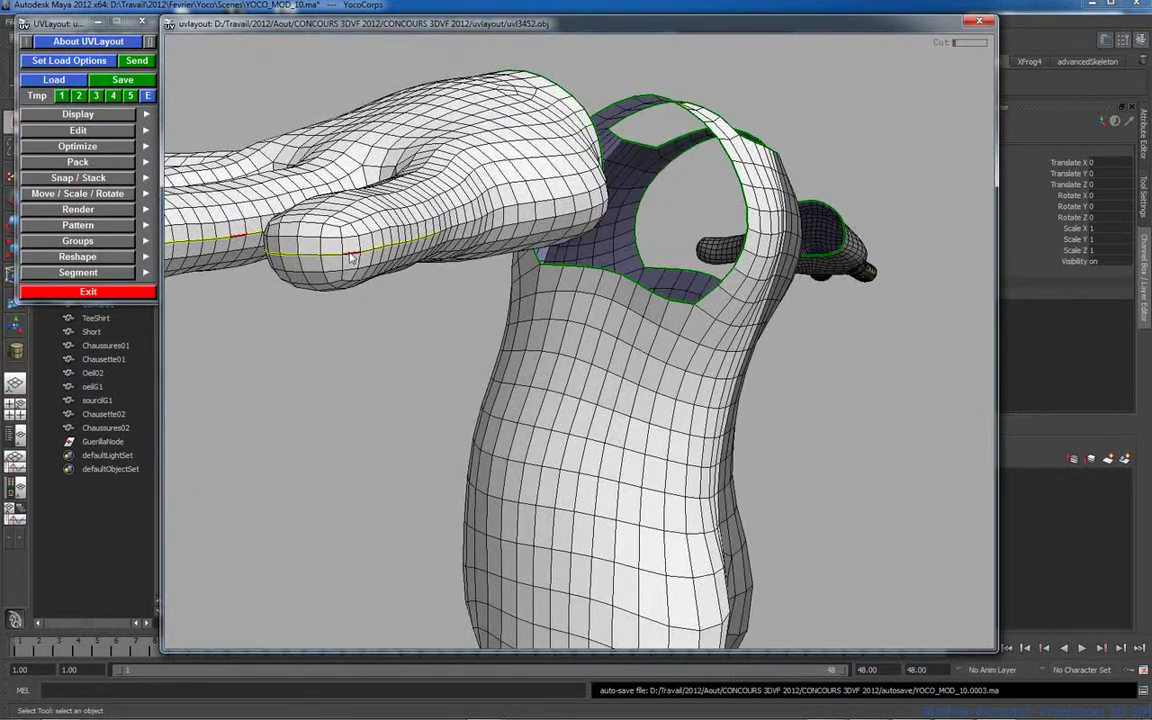
Step: Mark the seam along the outer side of the little finger and the hand's edge to the wrist
drag(350, 258, 483, 247)
key(c)
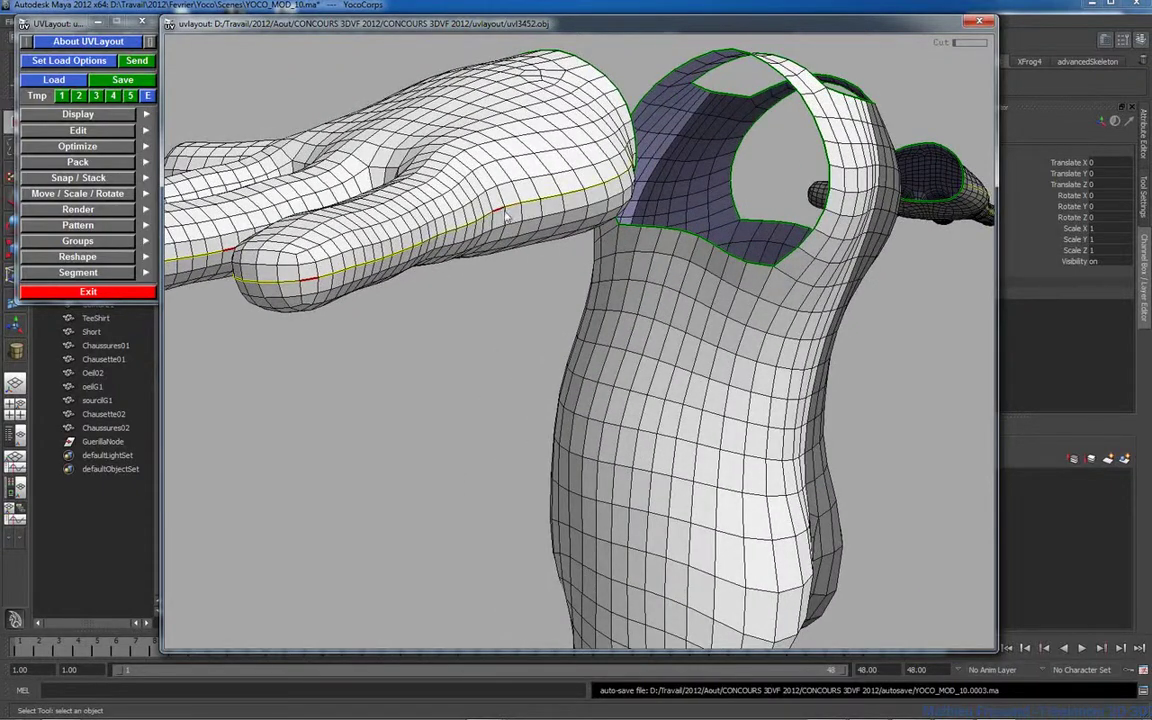
drag(580, 218, 533, 223)
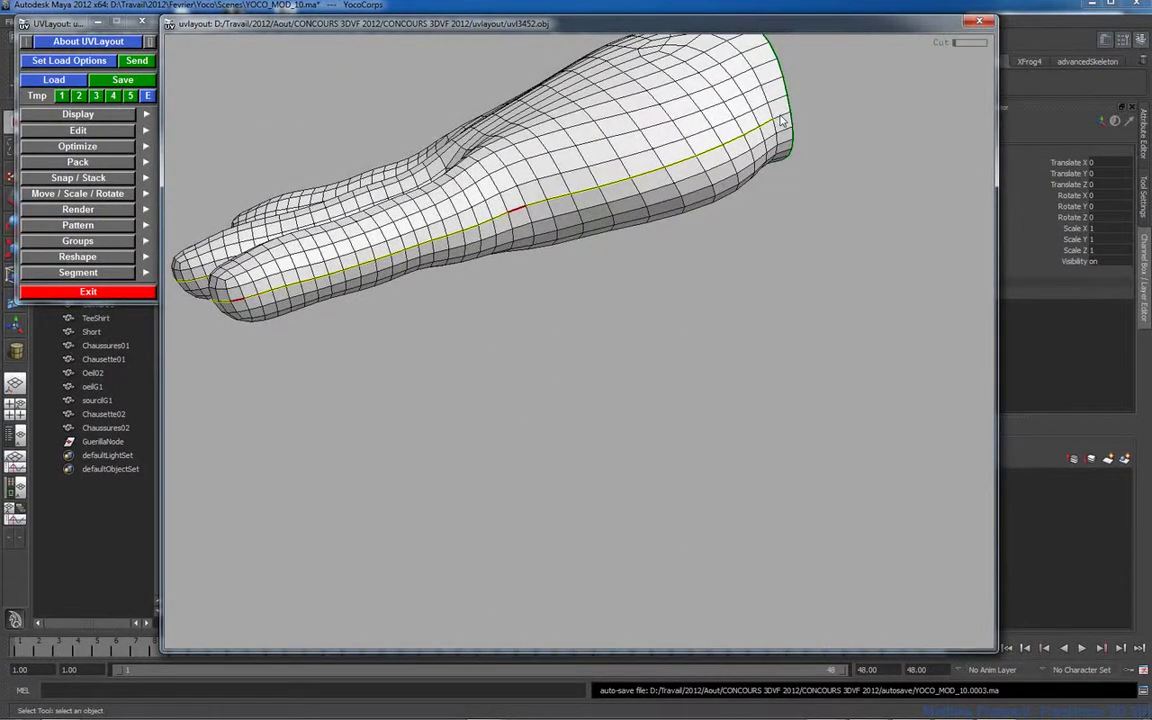
drag(783, 120, 557, 273)
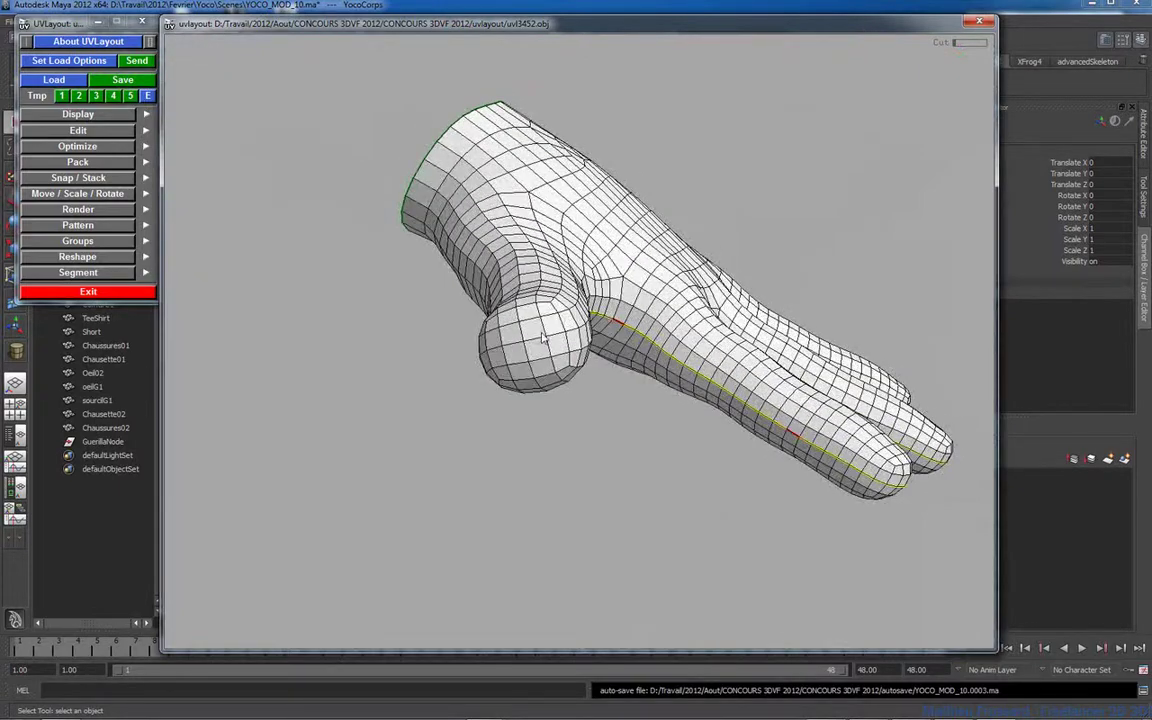
Step: Mark a cut over the thumb tip and along the thumb, and weld the surplus edges where it meets the index finger seam
scroll(535, 345, up, 6)
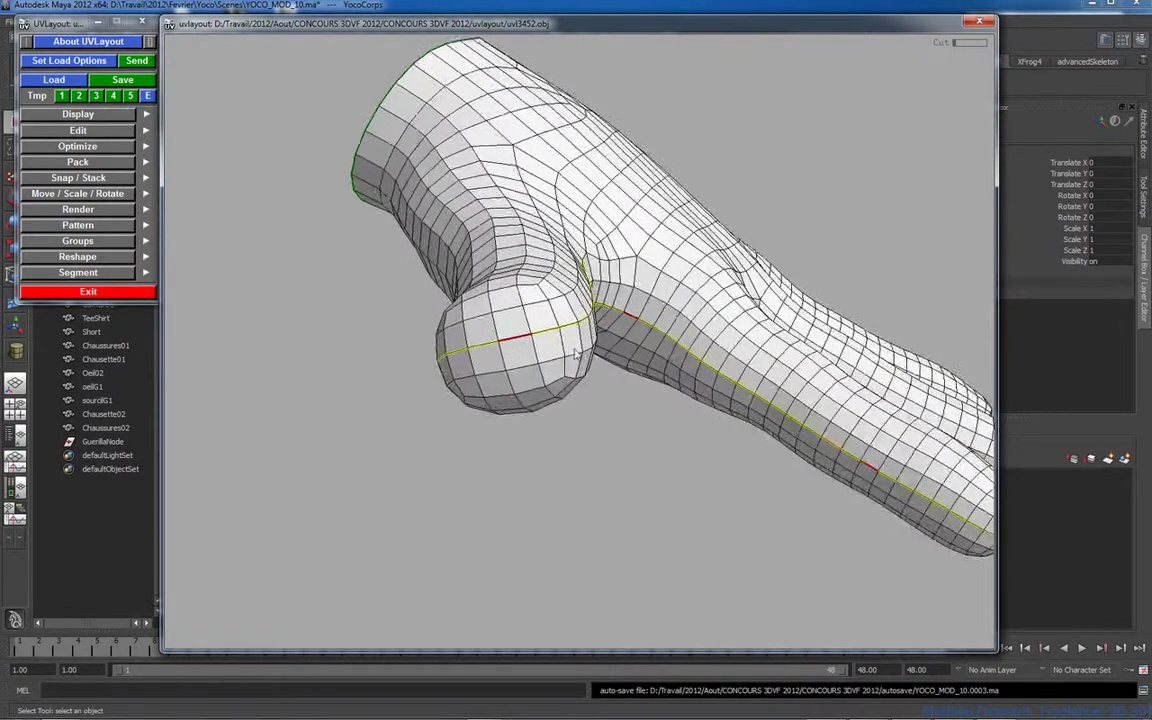
drag(519, 343, 348, 214)
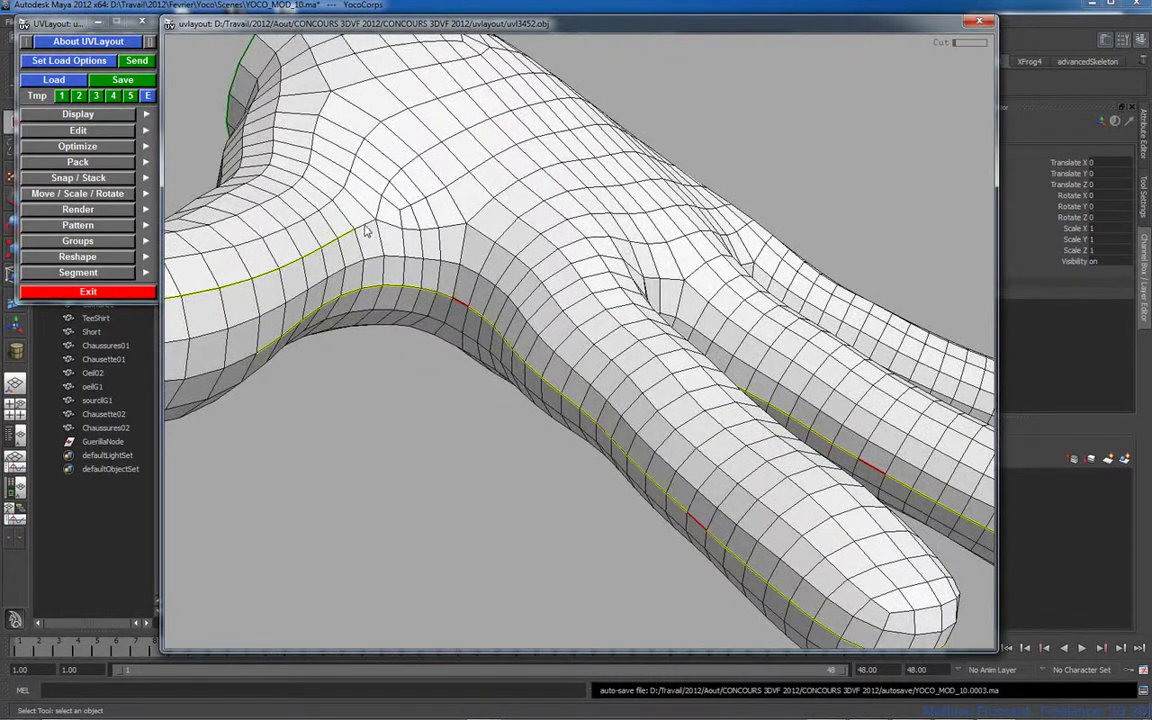
key(c)
key(c)
key(w)
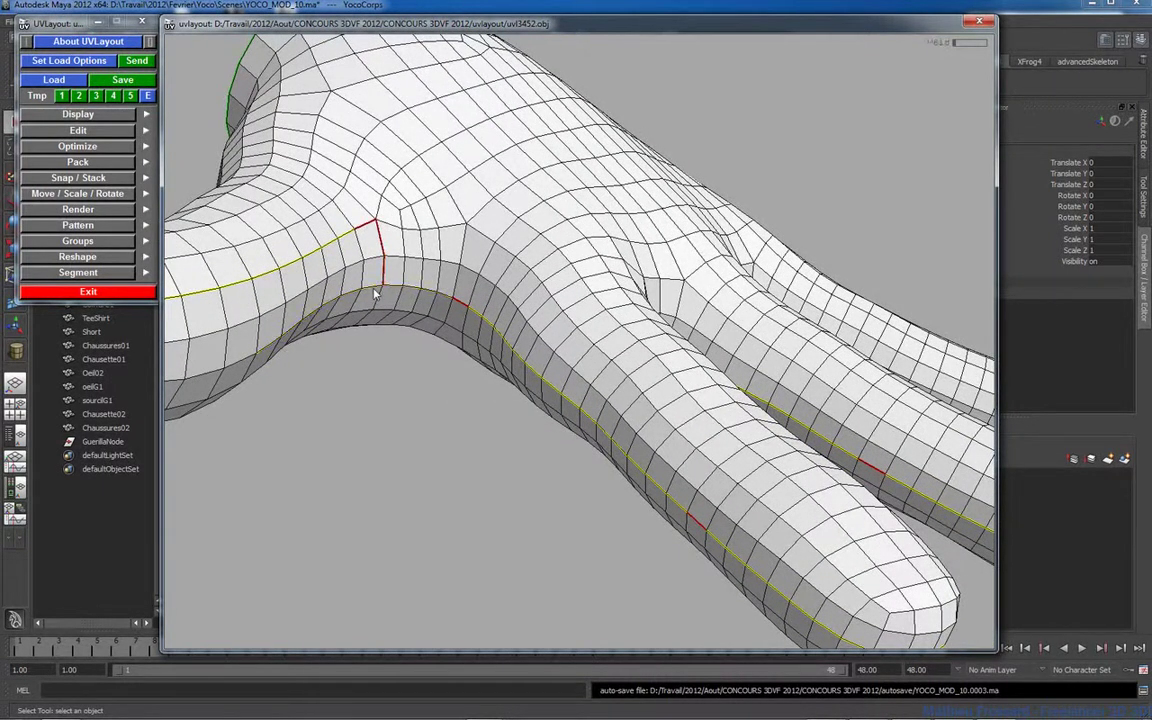
drag(396, 289, 624, 285)
Step: Mark the cut along the other side of the thumb and across its base to the wrist
drag(770, 272, 600, 232)
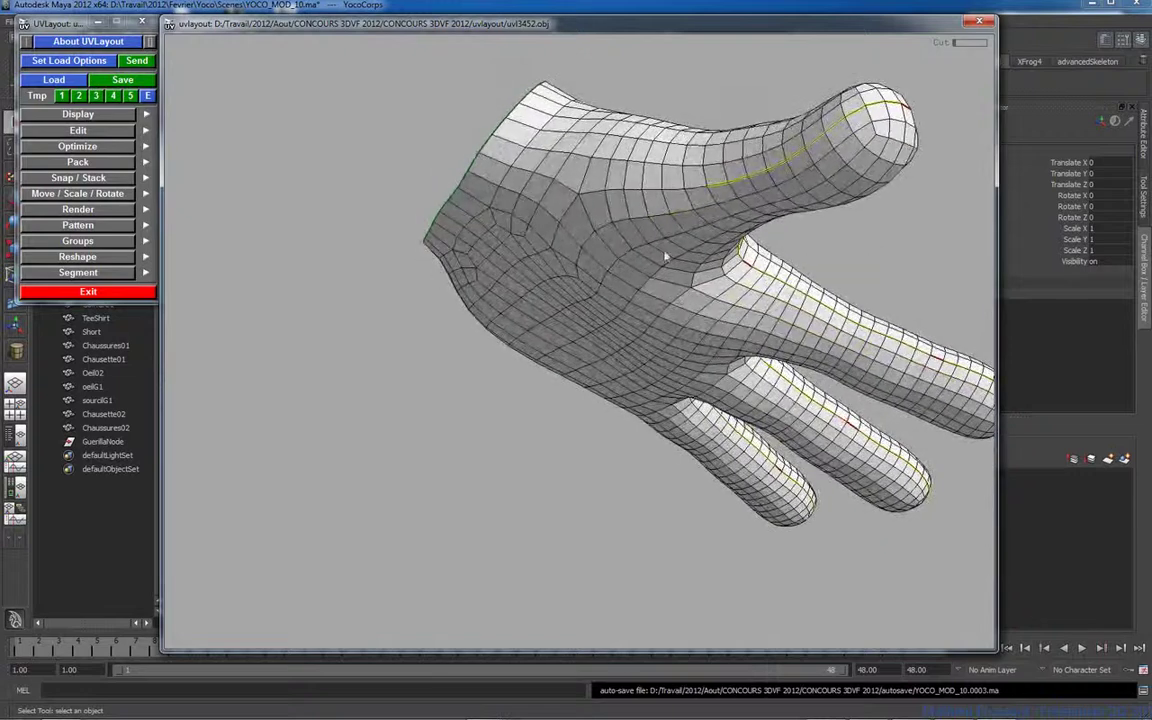
key(c)
key(c)
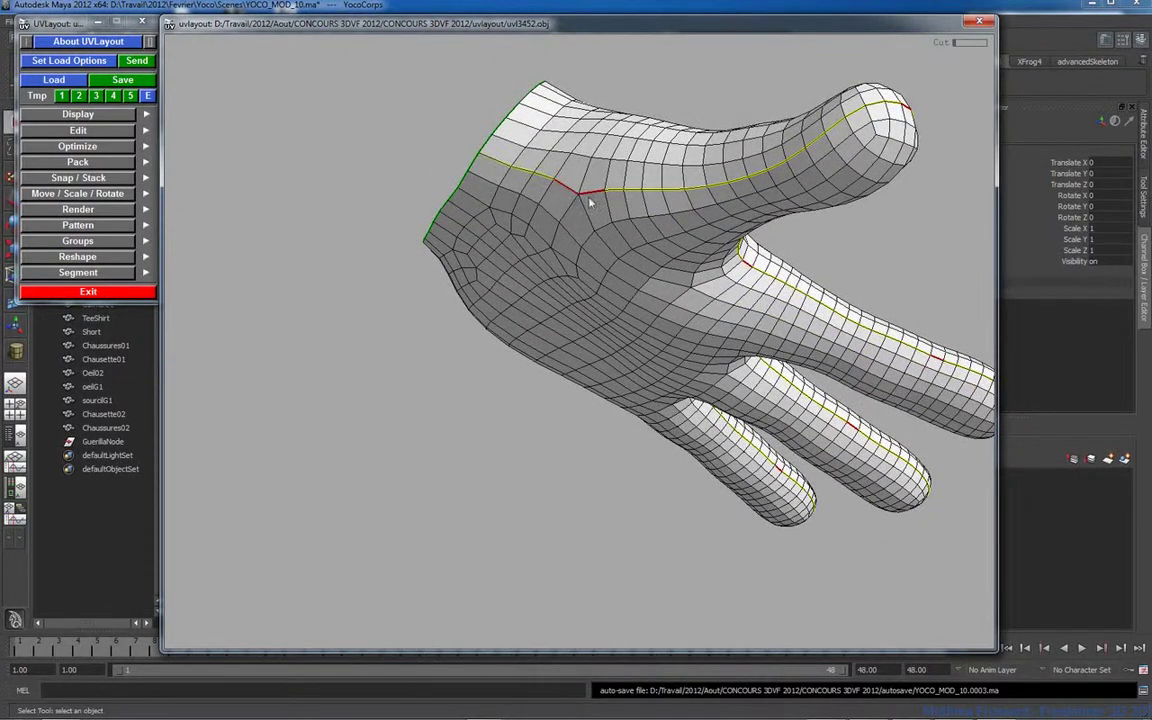
Step: Detach the palm from the back of the hand along the marked seam and drop both halves into the UV view
right_drag(644, 216, 560, 240)
drag(560, 240, 589, 207)
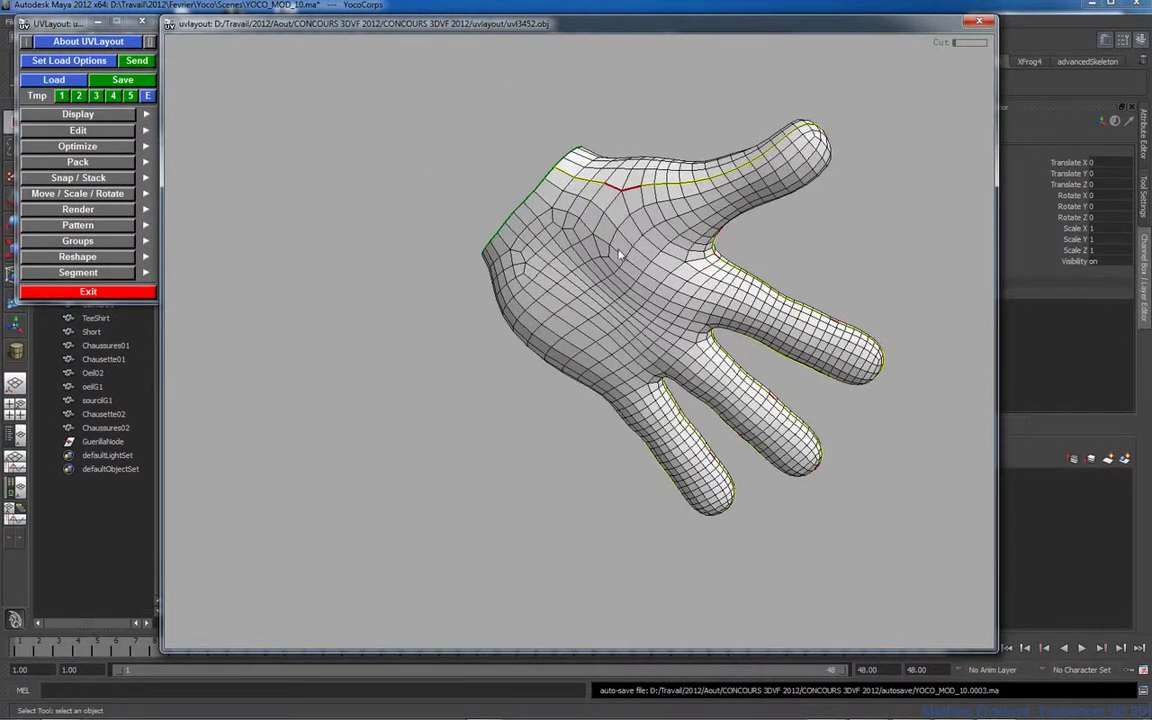
key(Return)
right_drag(587, 218, 530, 240)
drag(530, 240, 453, 275)
key(d)
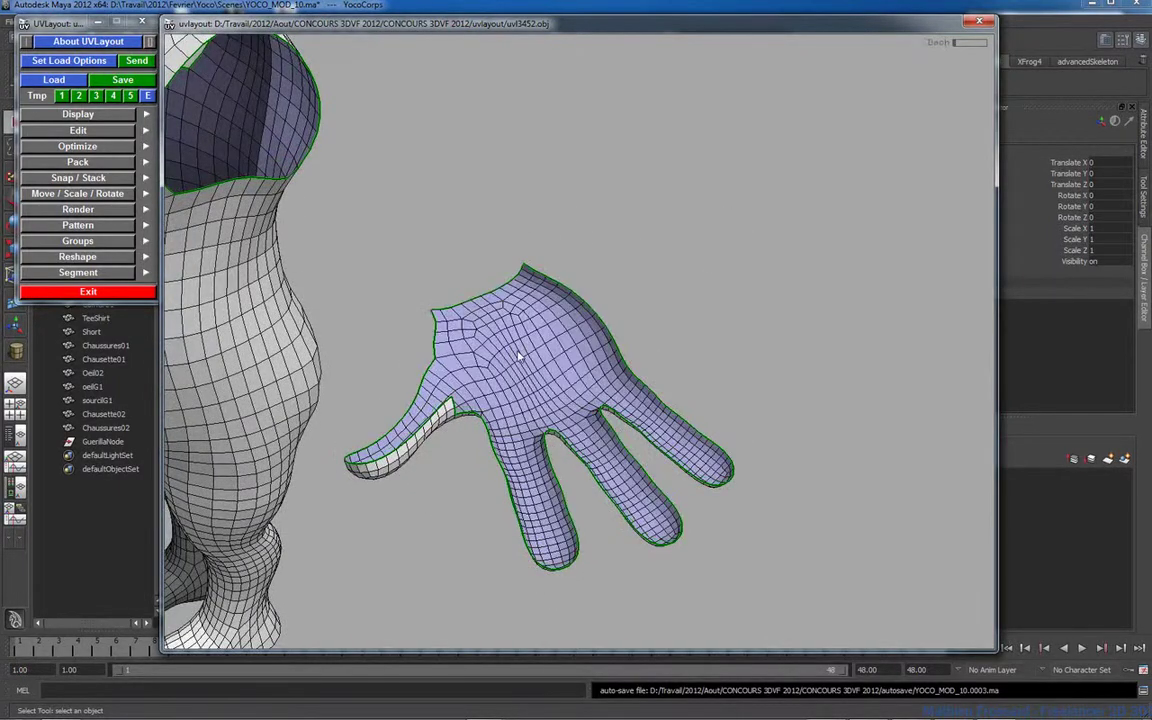
key(d)
Step: Mark a cut at the front of the crotch running out toward the top of the thigh
right_drag(541, 342, 466, 318)
drag(466, 318, 548, 244)
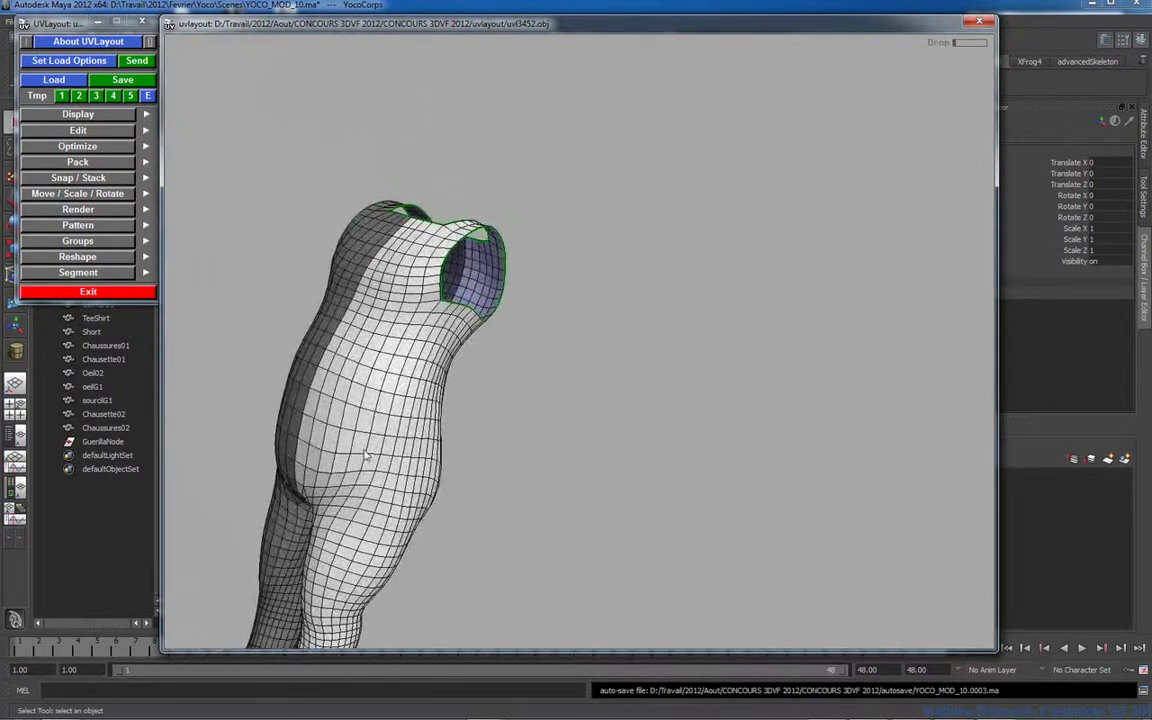
drag(369, 452, 668, 263)
right_drag(555, 292, 697, 408)
middle_drag(447, 318, 542, 263)
drag(541, 268, 470, 340)
key(c)
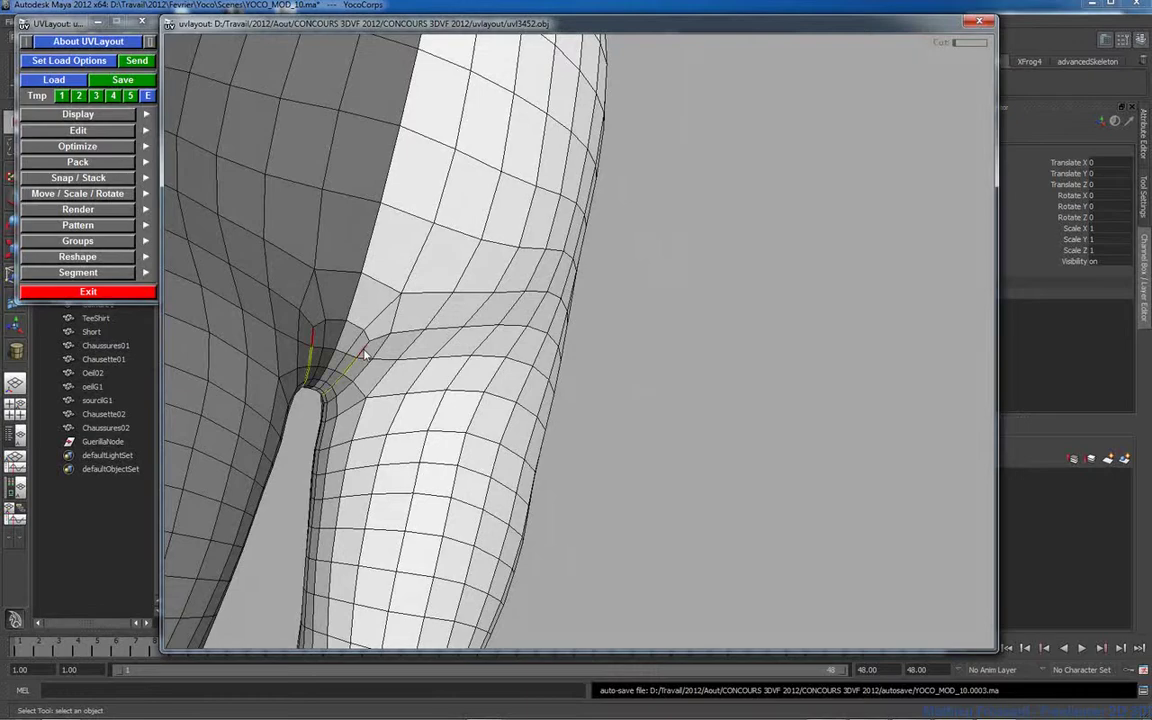
key(c)
Step: Extend the cut around the outer thigh and beneath the buttock back to the crotch, and detach the legs from the torso
drag(583, 347, 432, 301)
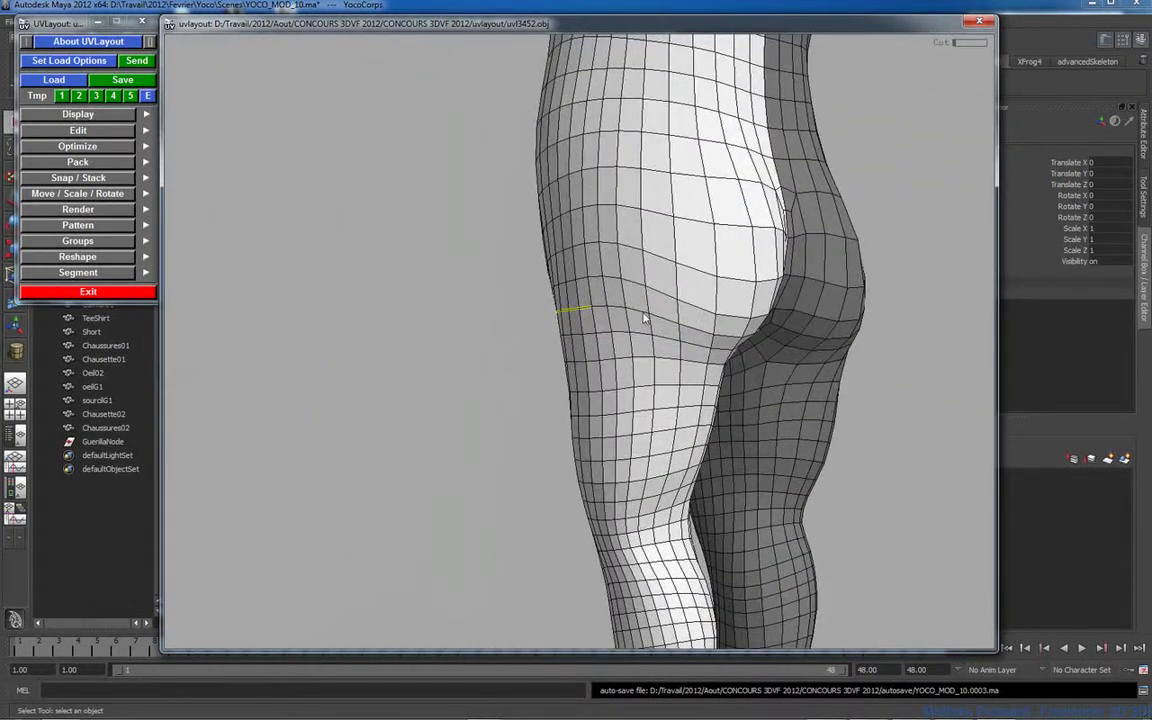
key(c)
drag(644, 318, 676, 332)
right_drag(676, 332, 712, 363)
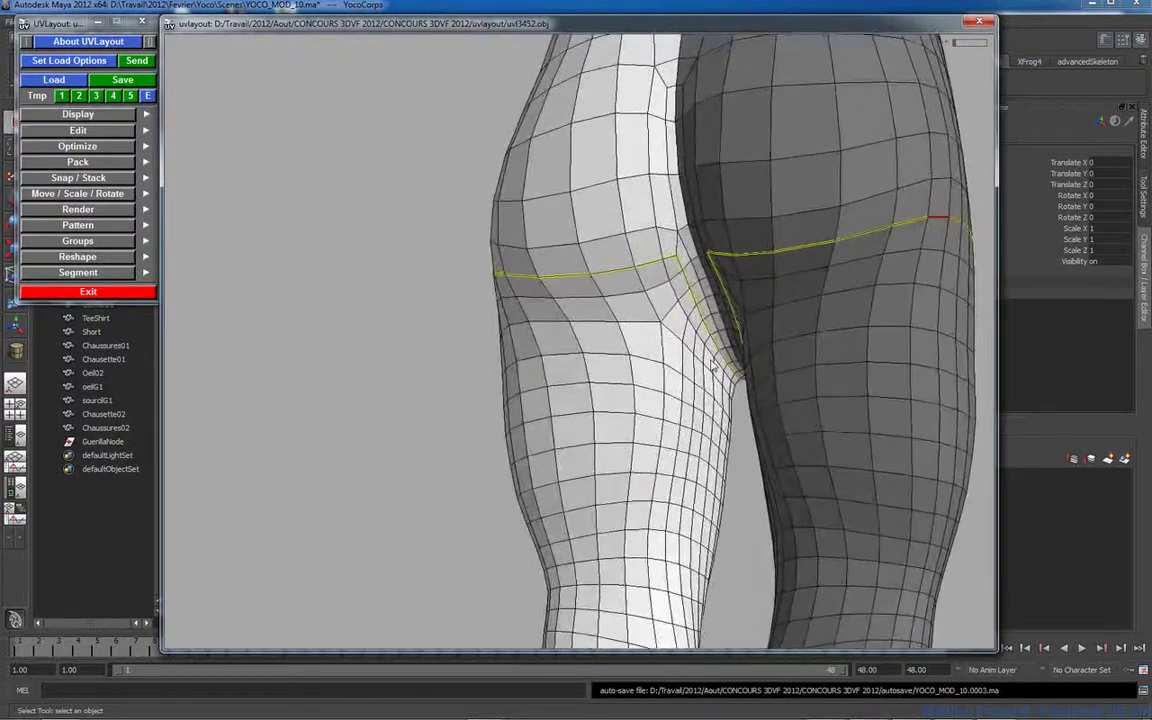
drag(711, 364, 633, 388)
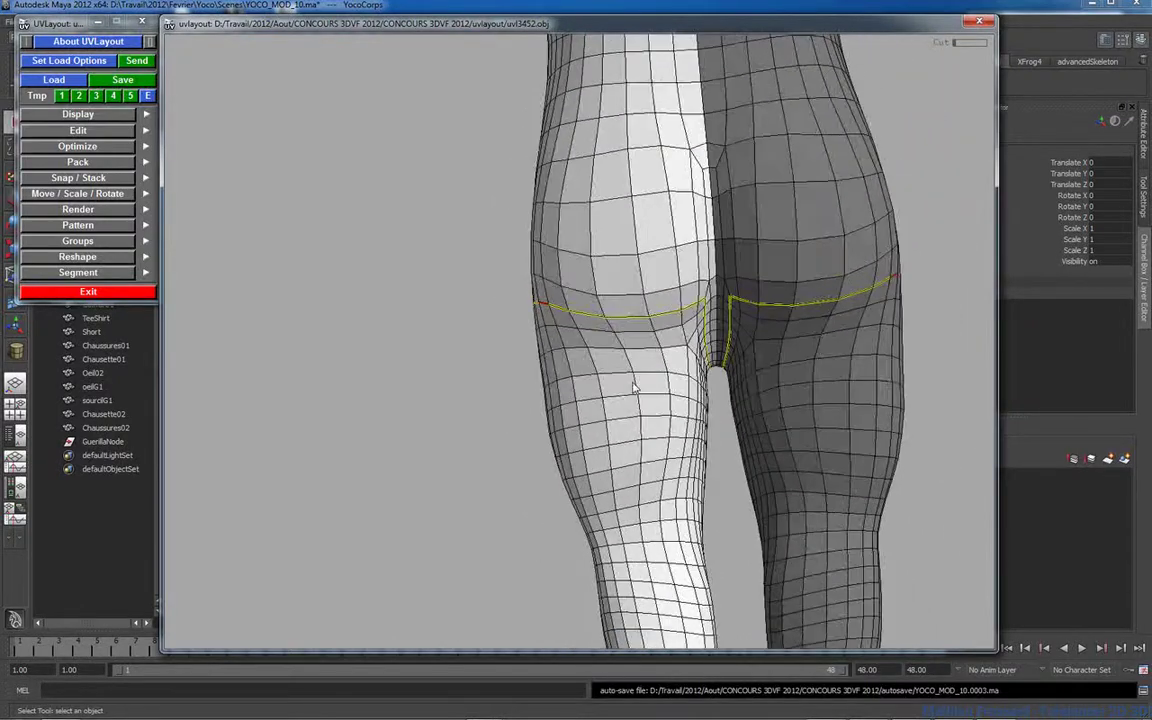
key(Return)
Step: Mark a cut down the centre line of the torso's back from the neck opening to the buttocks
right_drag(662, 334, 571, 288)
drag(571, 288, 656, 321)
middle_drag(656, 321, 681, 426)
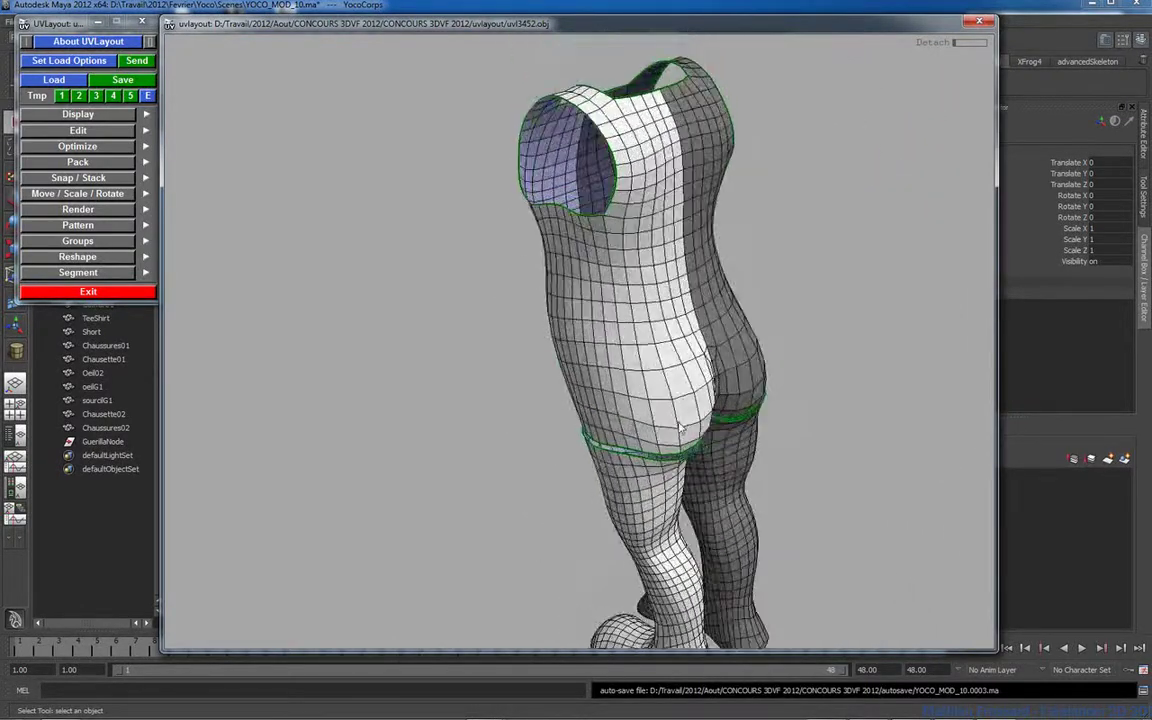
drag(680, 423, 653, 433)
right_drag(602, 329, 612, 185)
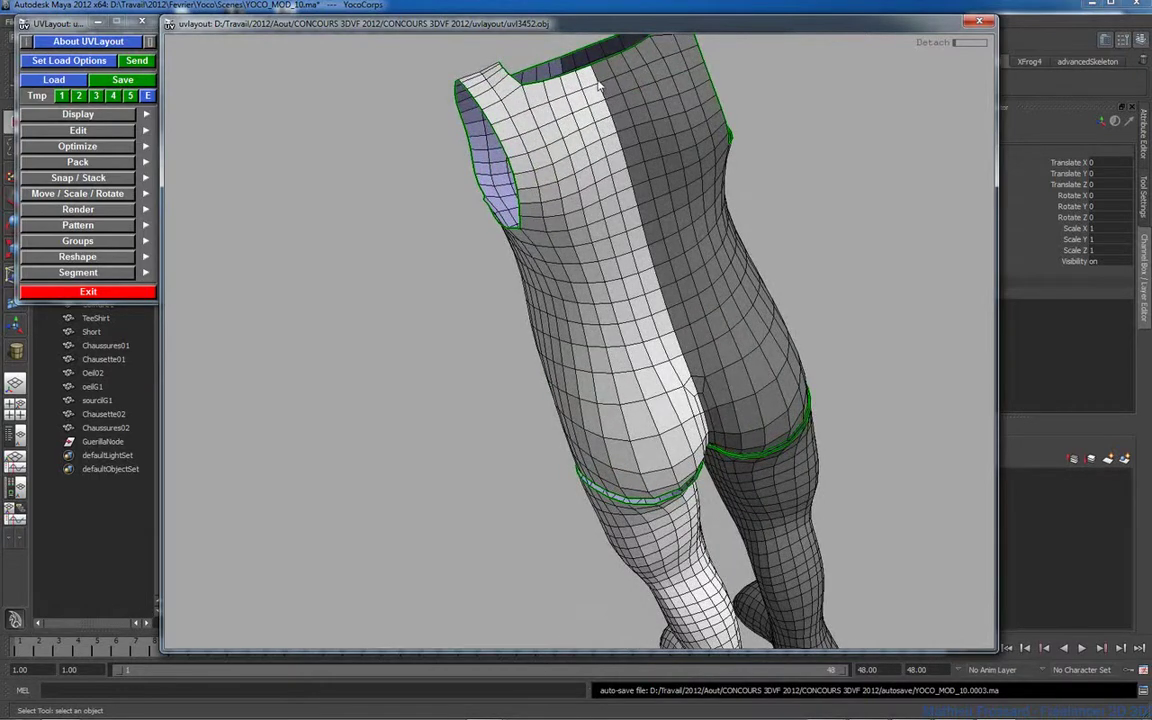
key(c)
key(c)
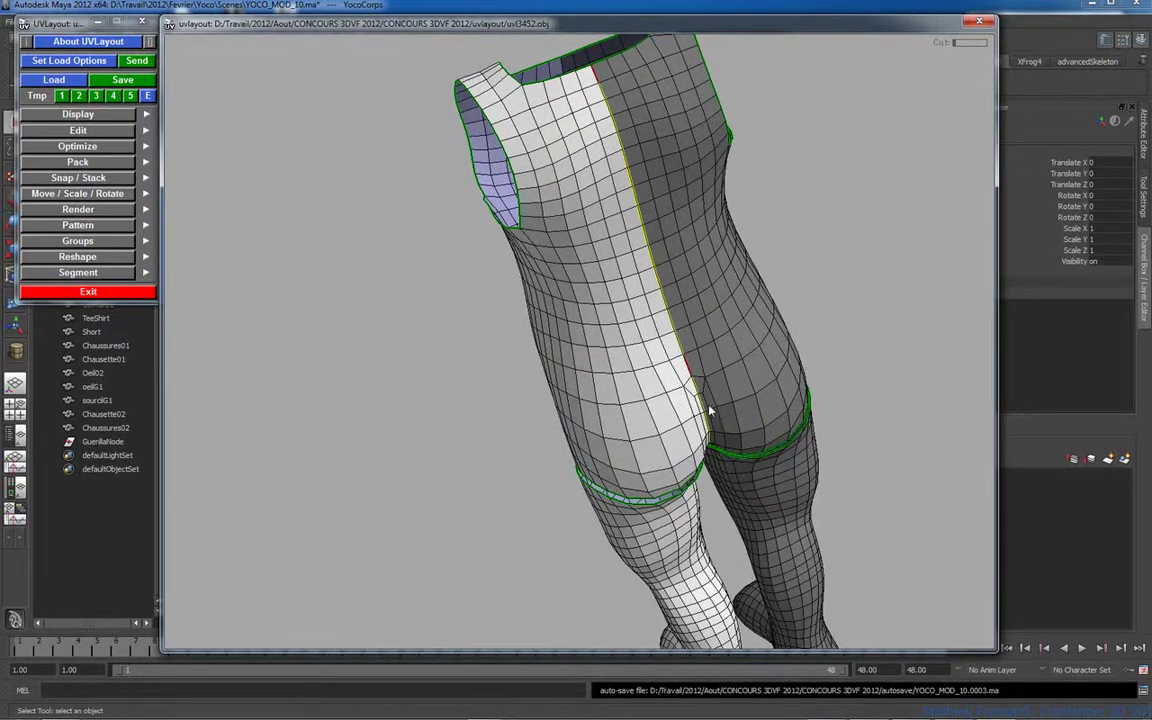
Step: Complete the centre seam toward the crotch, split the torso along it and drop it into the UV view
drag(710, 409, 683, 368)
drag(616, 331, 530, 408)
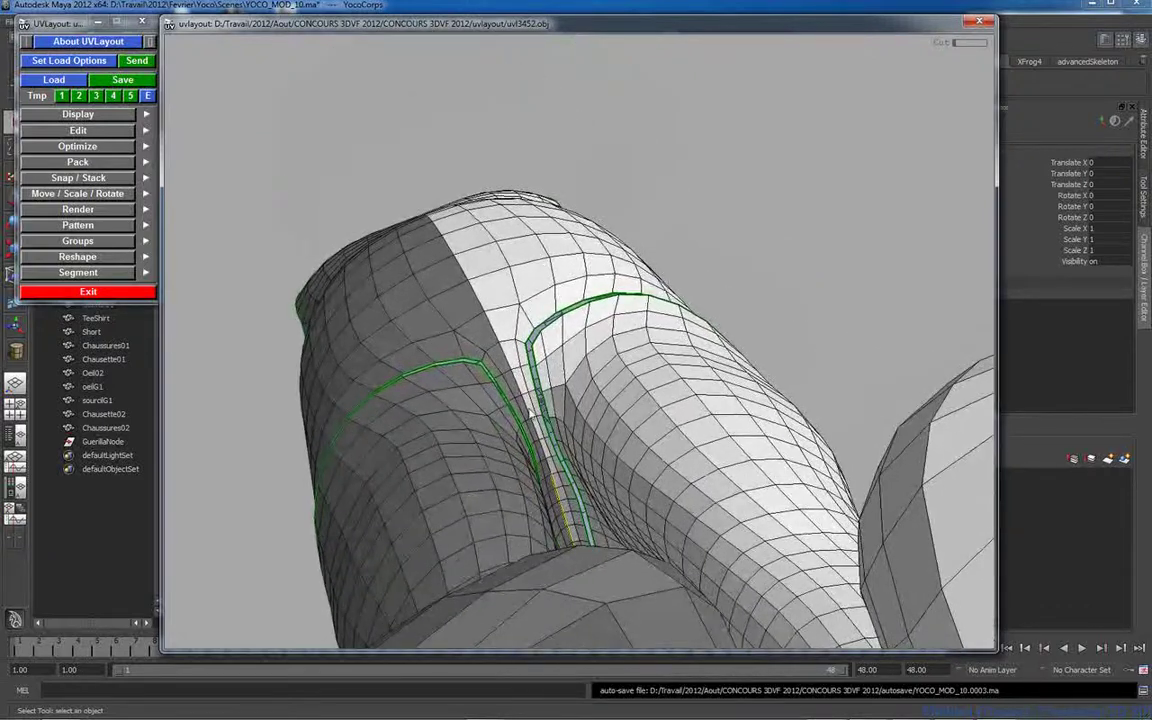
key(c)
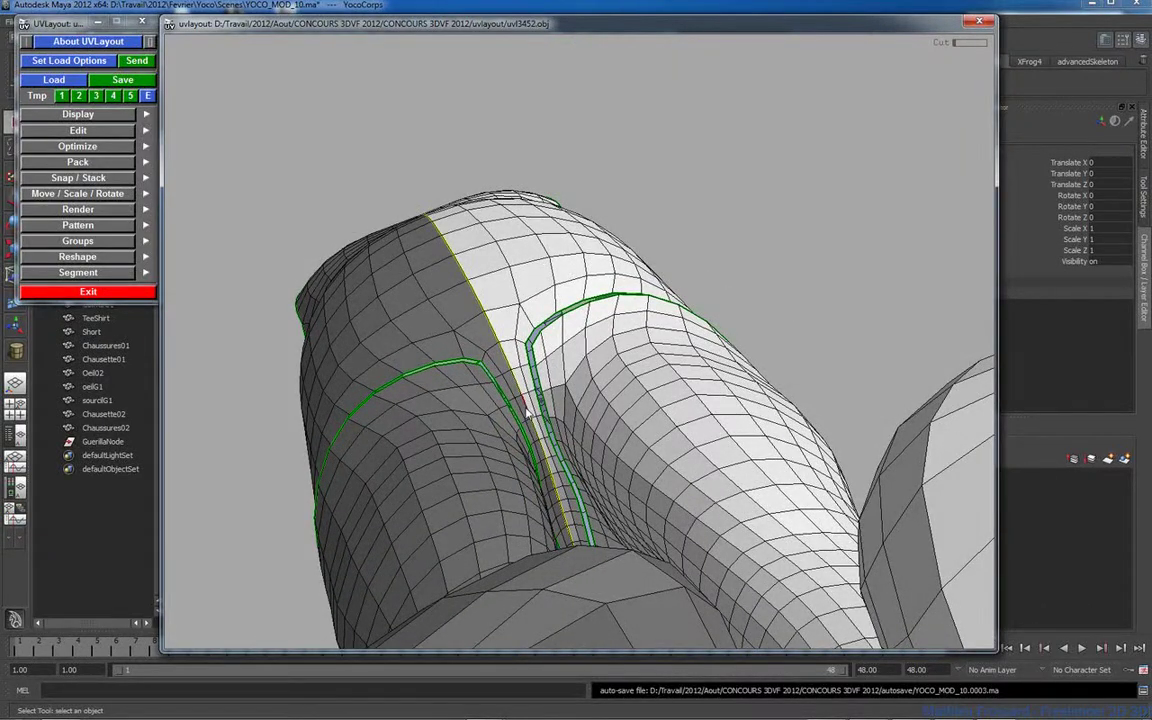
drag(520, 400, 548, 350)
key(Return)
key(d)
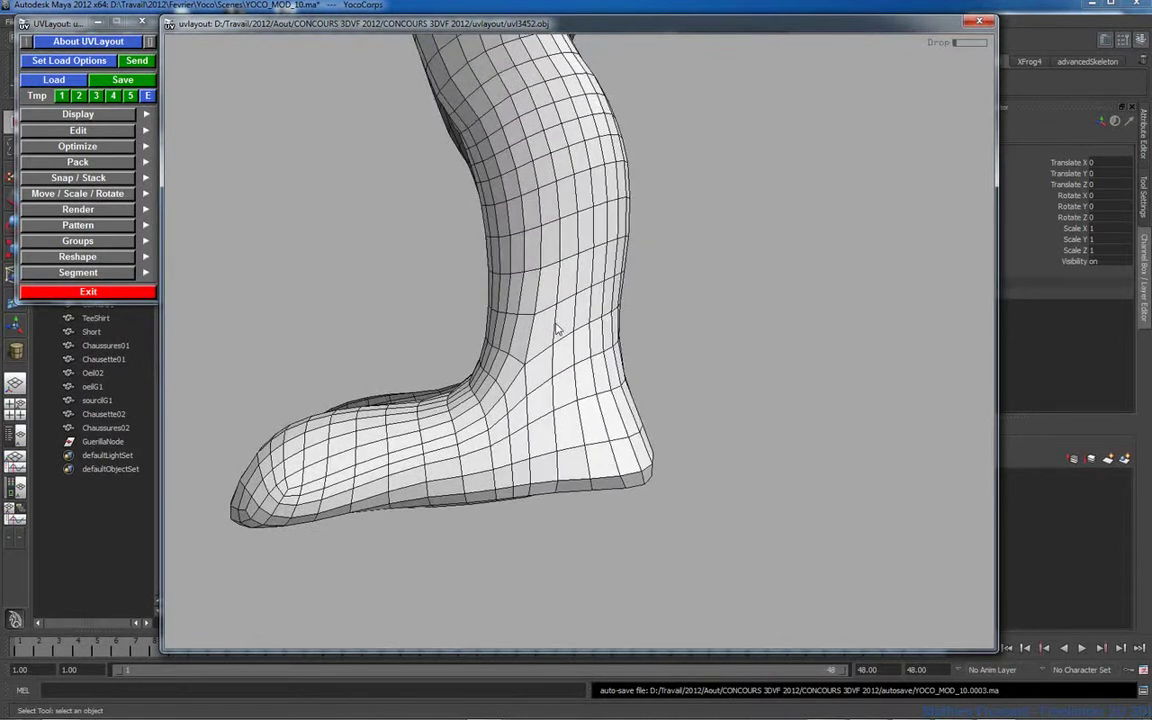
Step: Mark a cut around the ankle and weld the surplus edges running down over the foot
key(c)
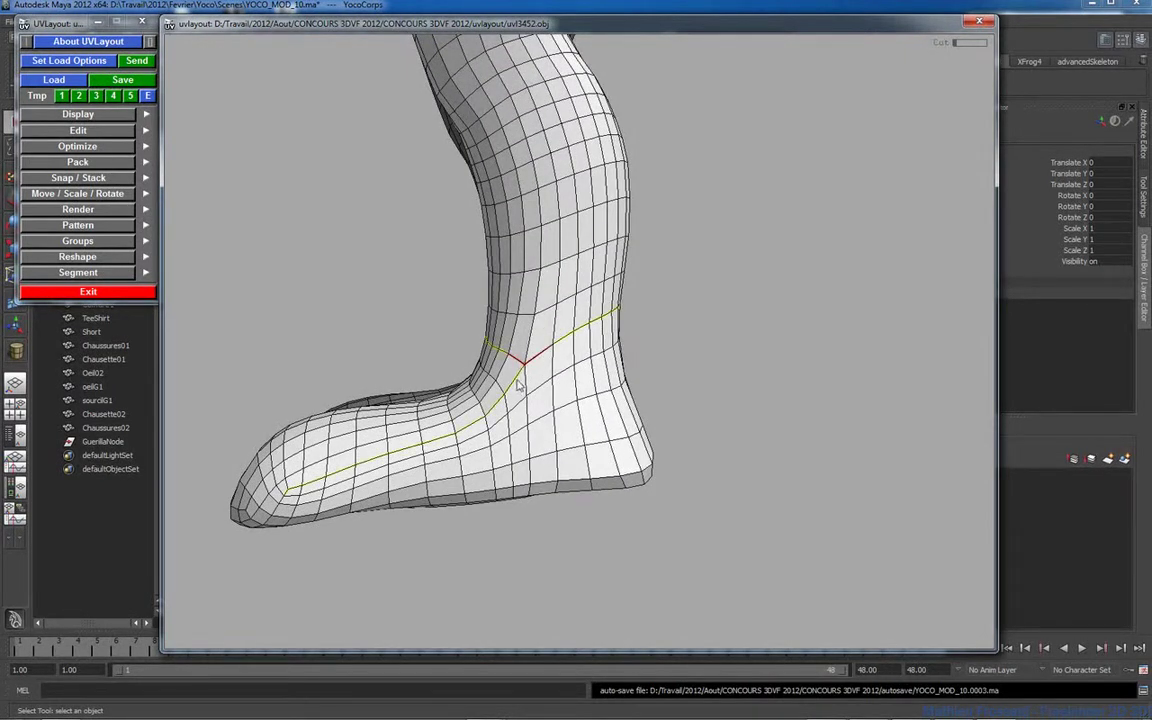
drag(519, 385, 338, 365)
right_drag(338, 365, 818, 373)
middle_drag(711, 289, 608, 356)
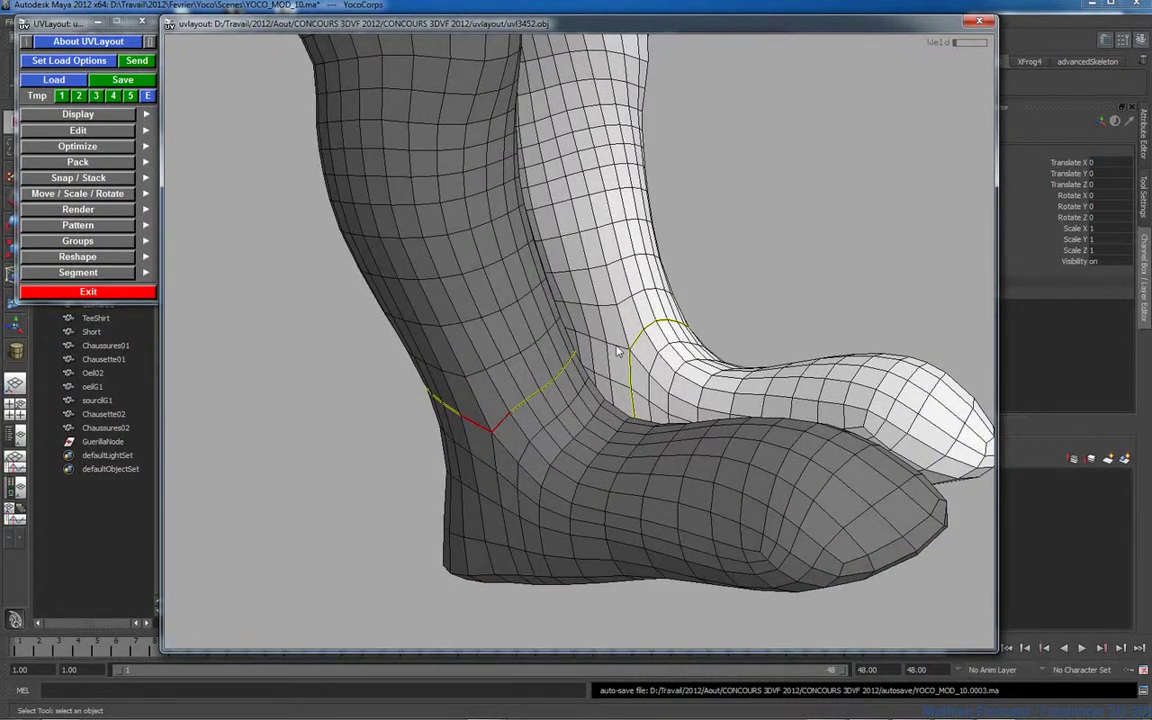
key(c)
key(w)
Step: Detach the feet from the legs along the ankle seam
right_drag(701, 350, 527, 360)
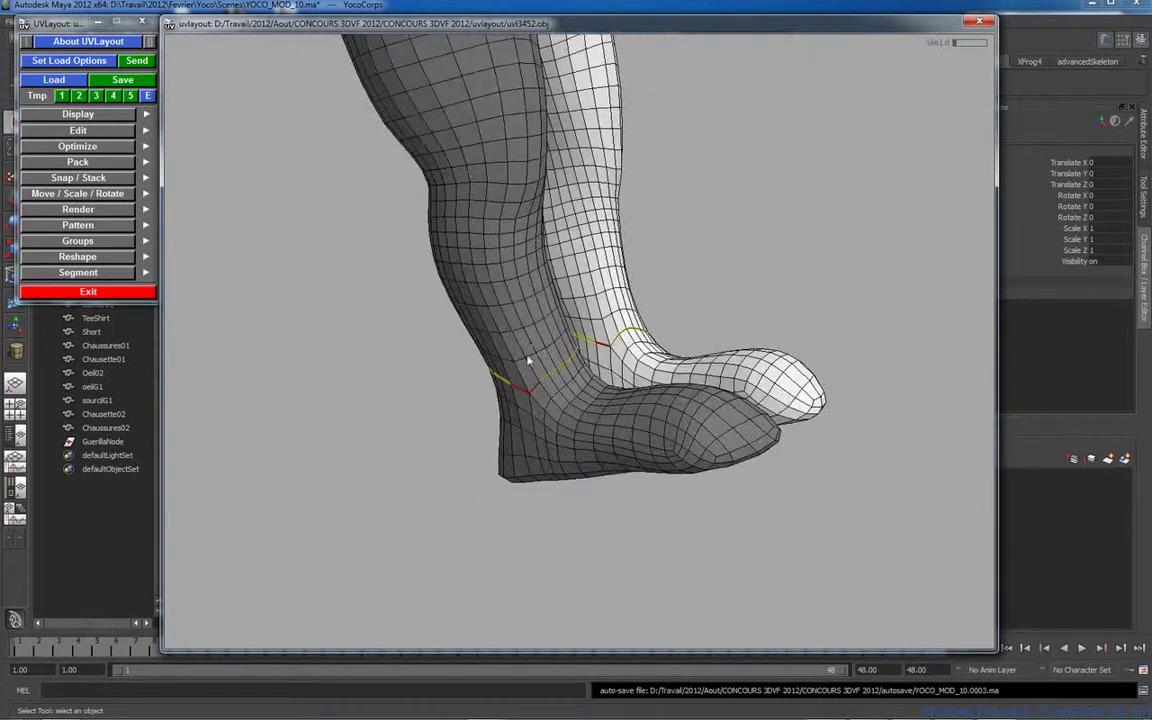
drag(527, 360, 549, 320)
key(Return)
Step: Split each leg along a seam down its back from thigh to ankle, and drop the legs into the UV view
drag(661, 290, 520, 289)
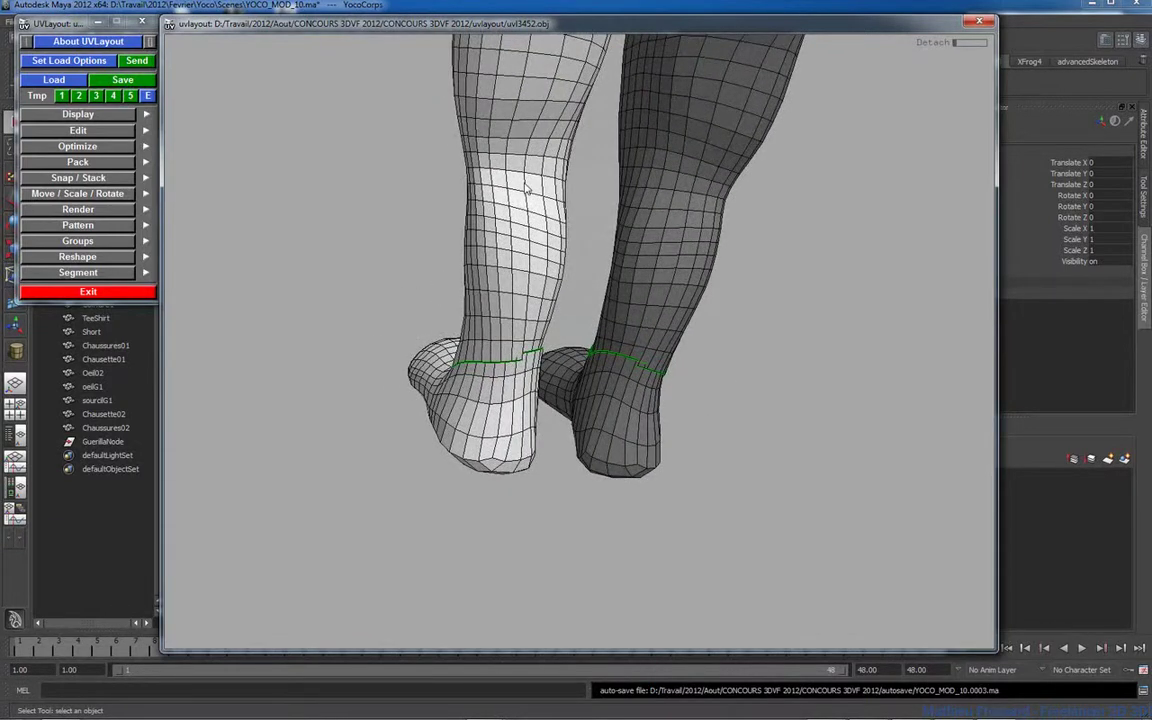
key(c)
right_drag(573, 229, 466, 223)
middle_drag(466, 223, 470, 260)
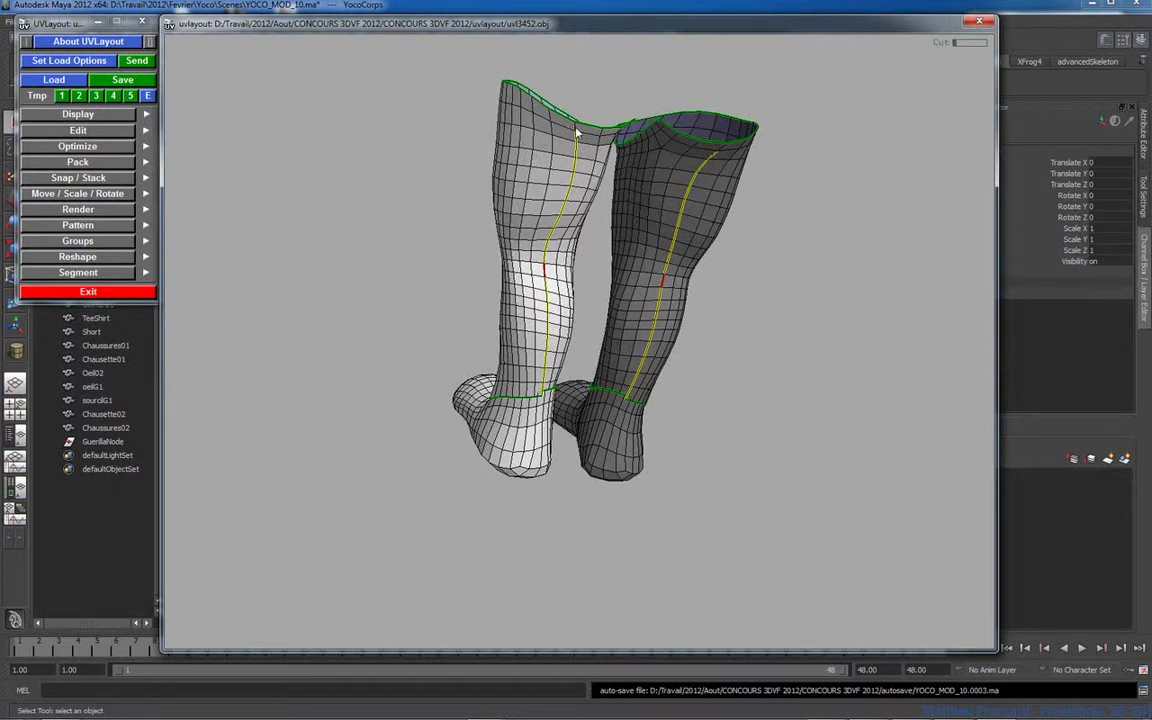
key(Return)
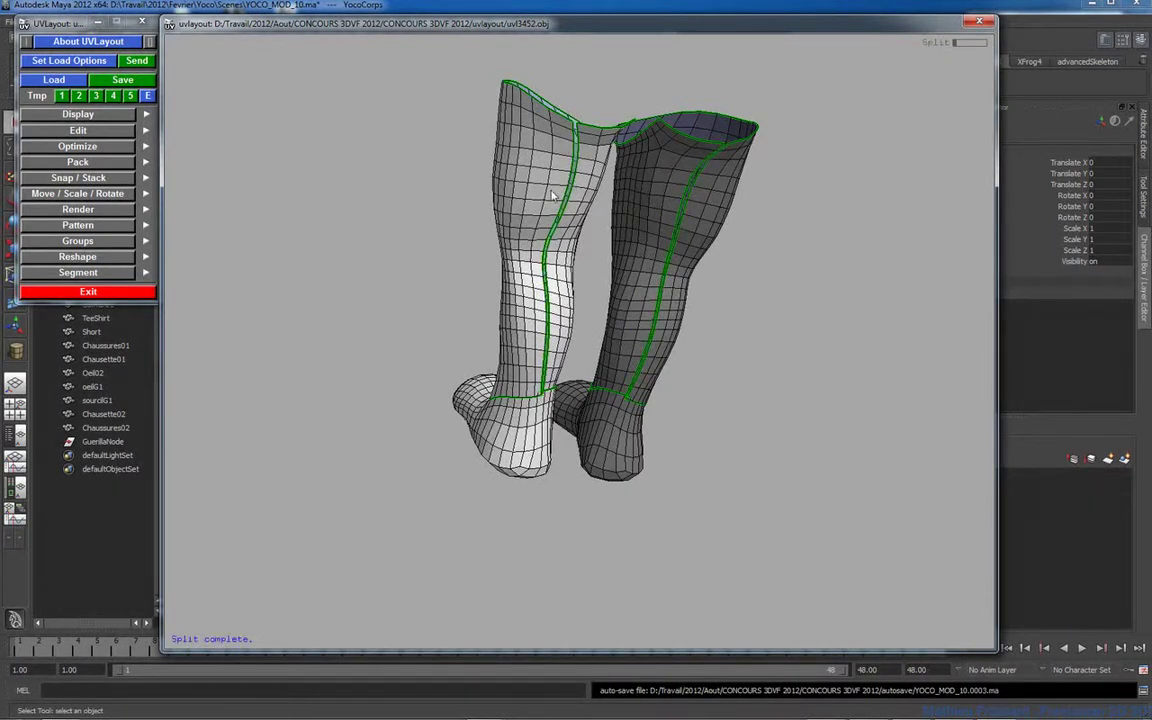
key(d)
Step: Mark a cut around the full perimeter of the sole and detach the soles from the feet
right_drag(581, 352, 879, 440)
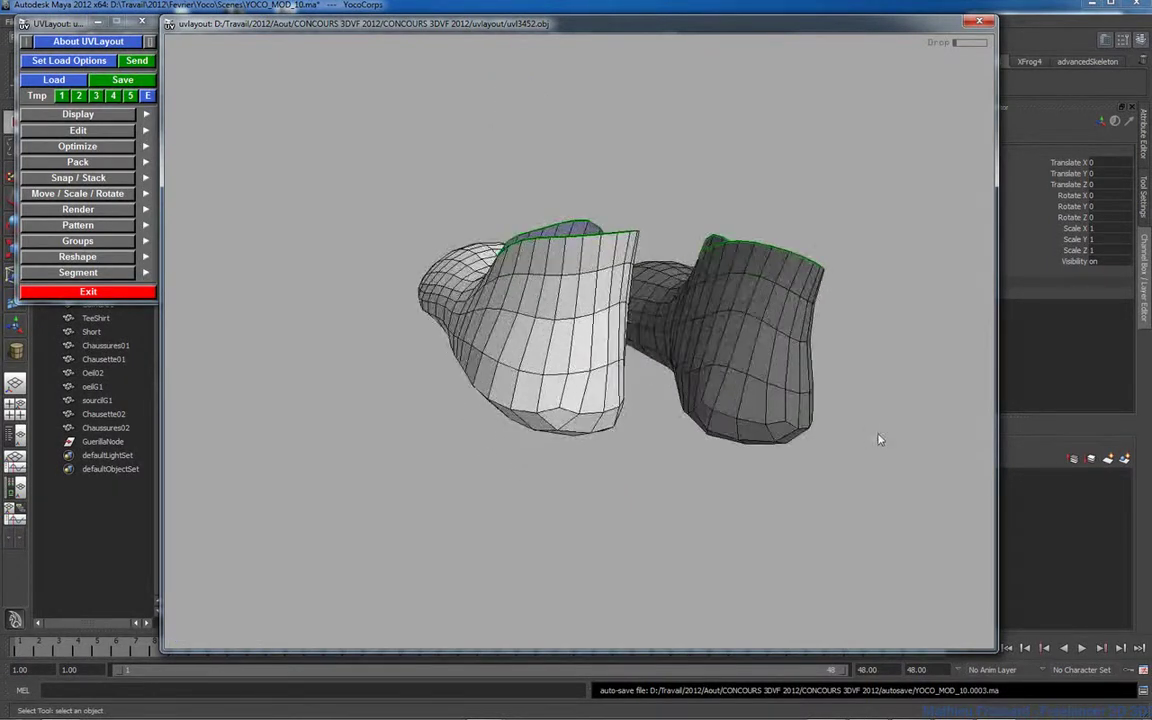
drag(879, 440, 718, 416)
middle_drag(717, 416, 626, 320)
key(c)
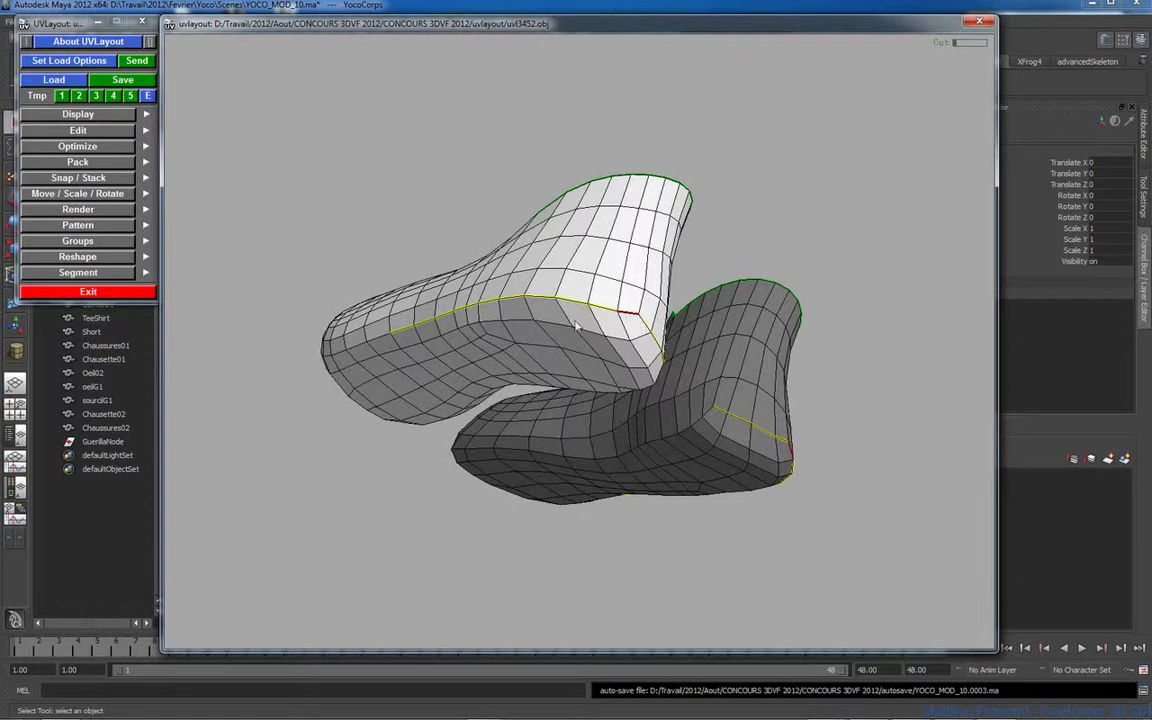
middle_drag(566, 310, 609, 453)
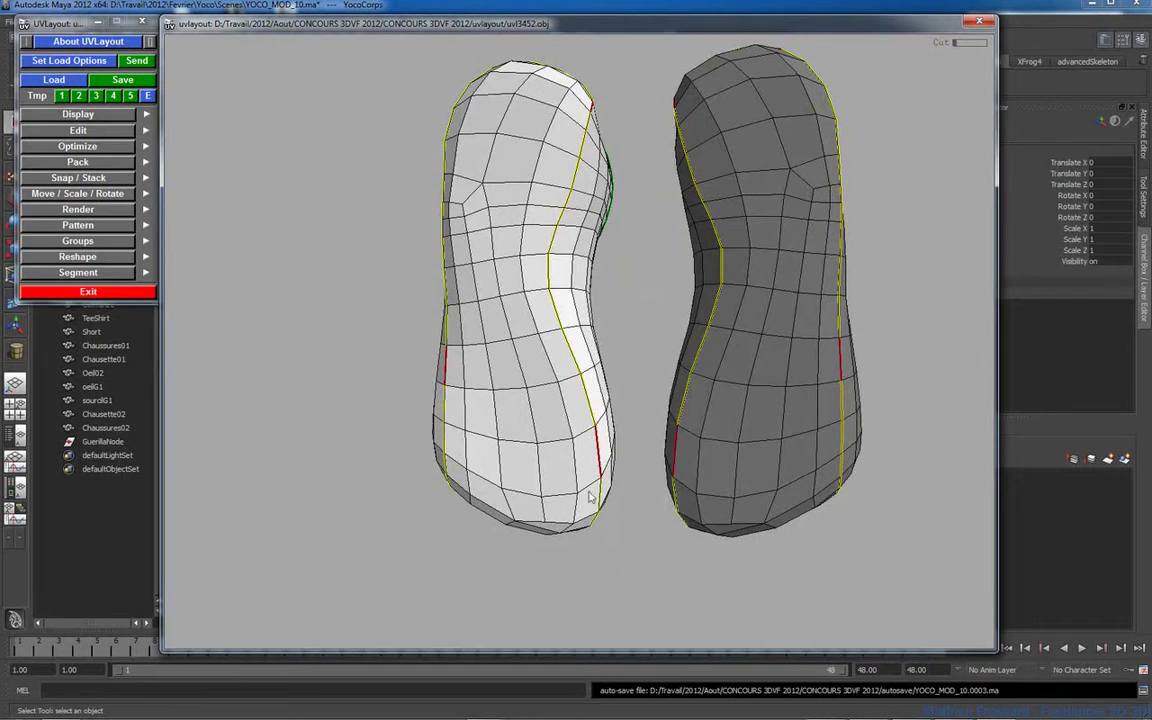
middle_drag(532, 446, 615, 345)
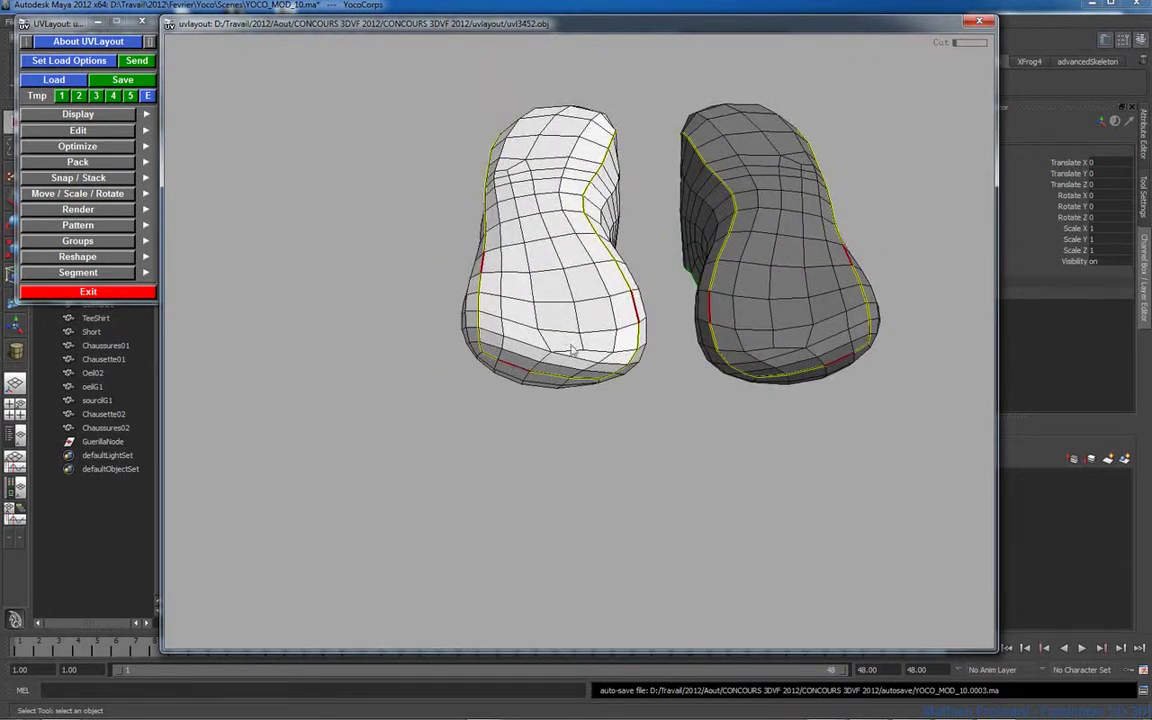
key(Return)
Step: Split the upper part of each foot along the back of the heel and drop the foot shells into the UV view
middle_drag(563, 298, 580, 432)
key(c)
key(Return)
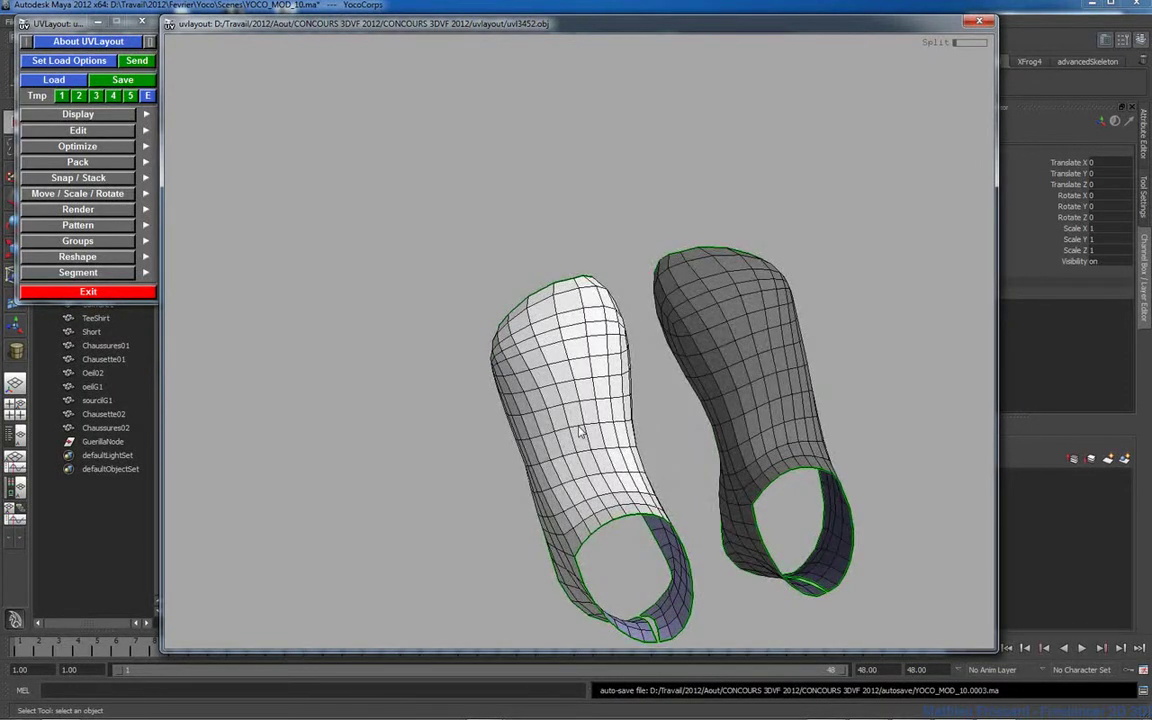
key(d)
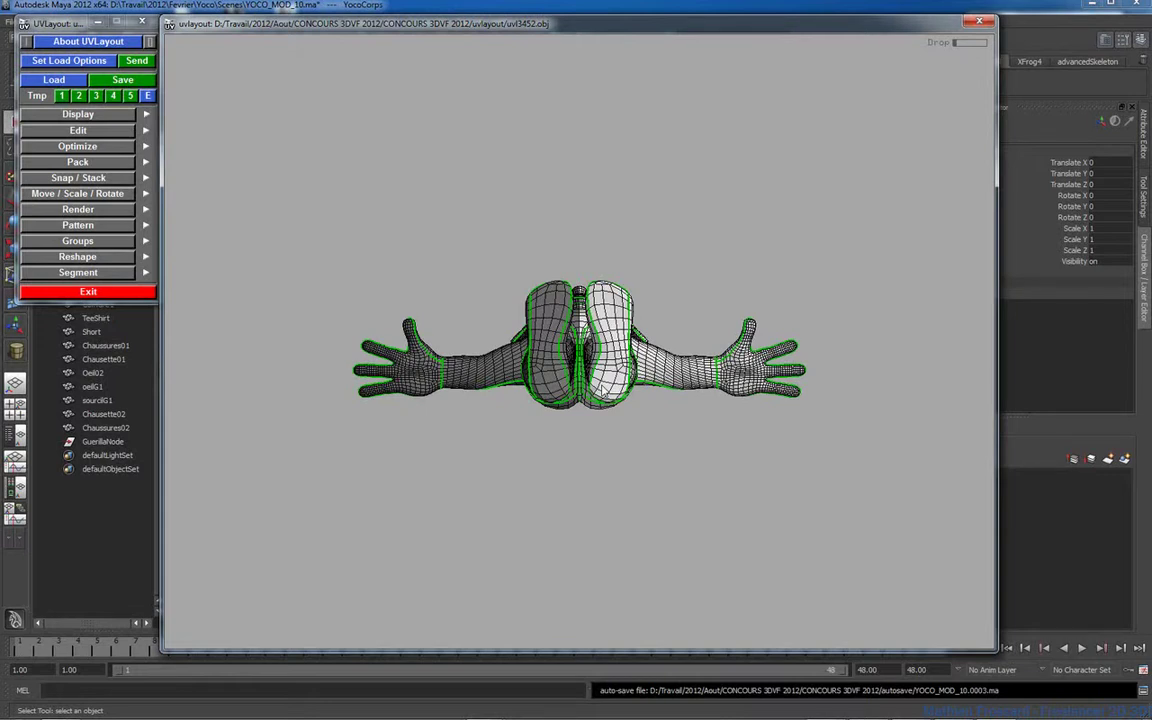
Step: Compare the seams on the whole body in the 3D view with the dropped shells in the UV view
middle_drag(716, 206, 632, 328)
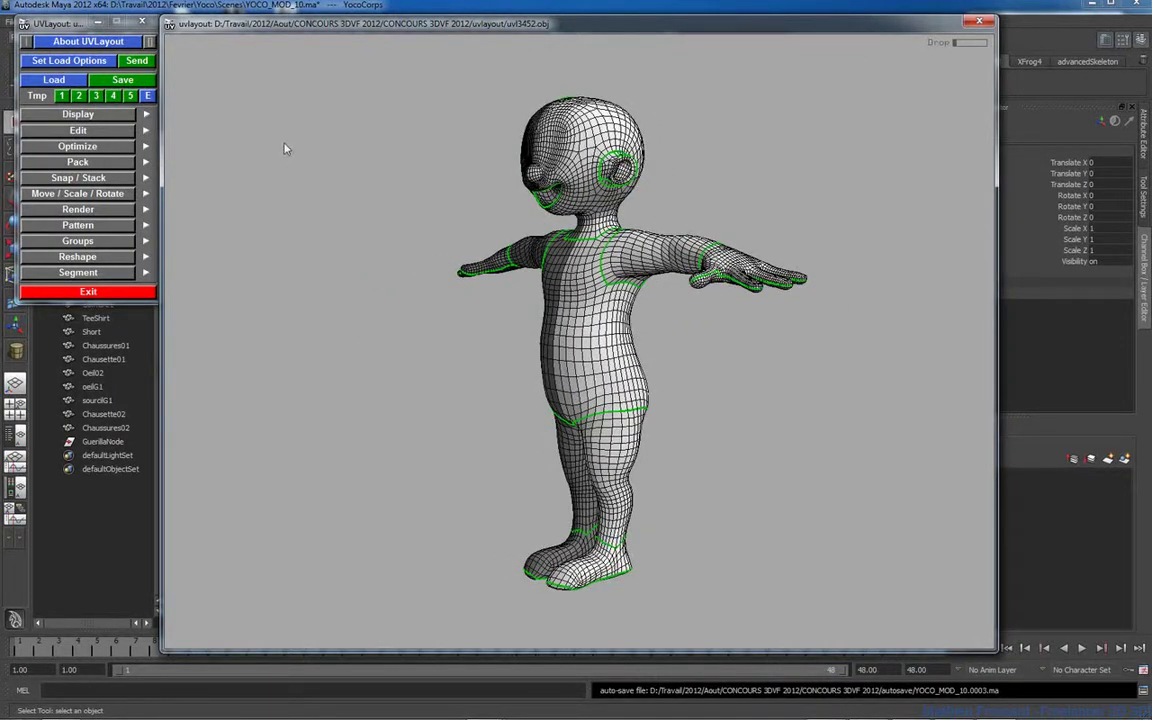
click(142, 116)
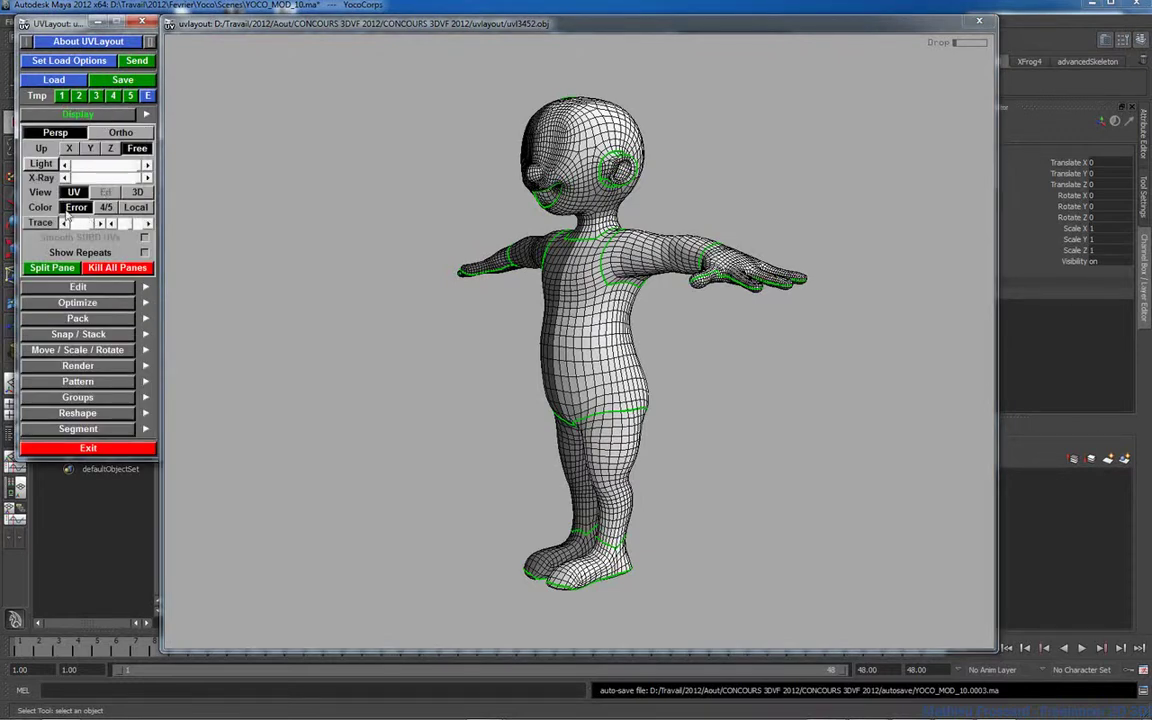
click(137, 193)
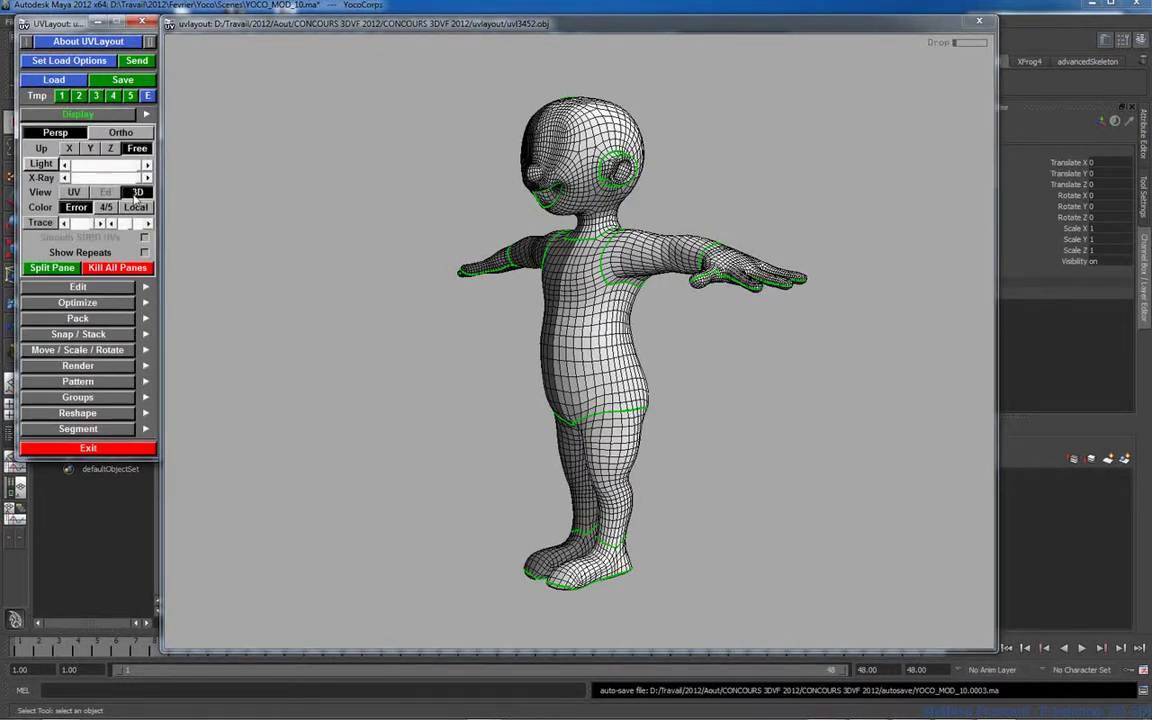
click(74, 192)
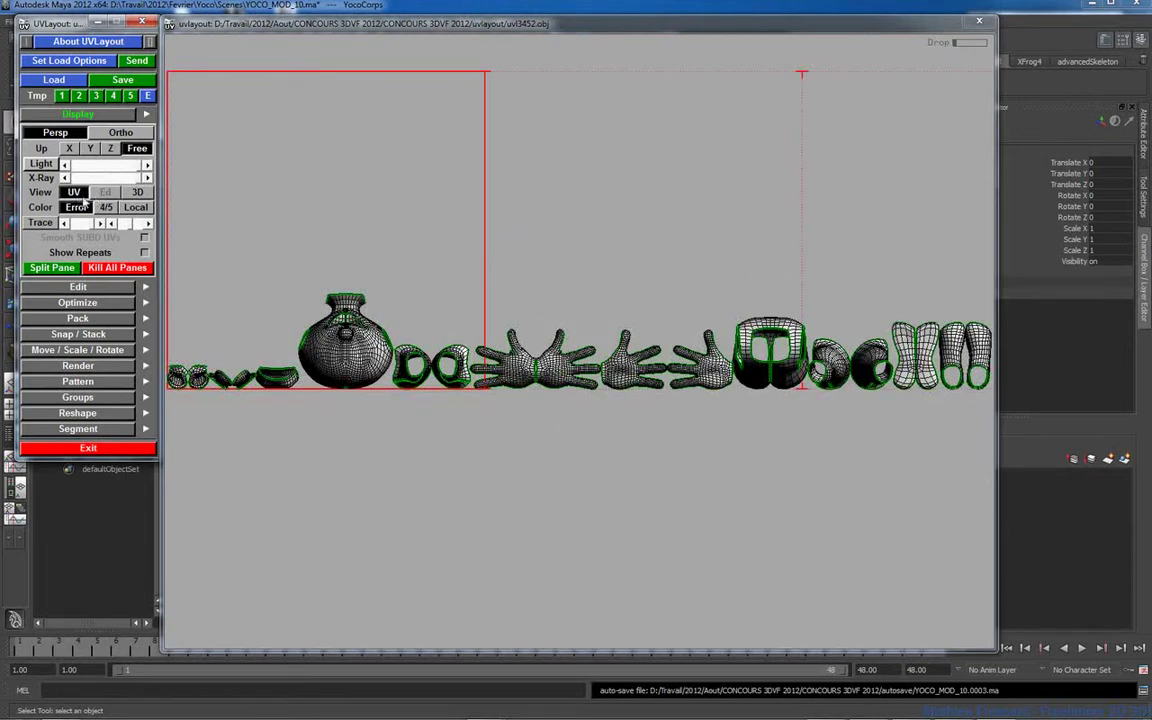
click(137, 193)
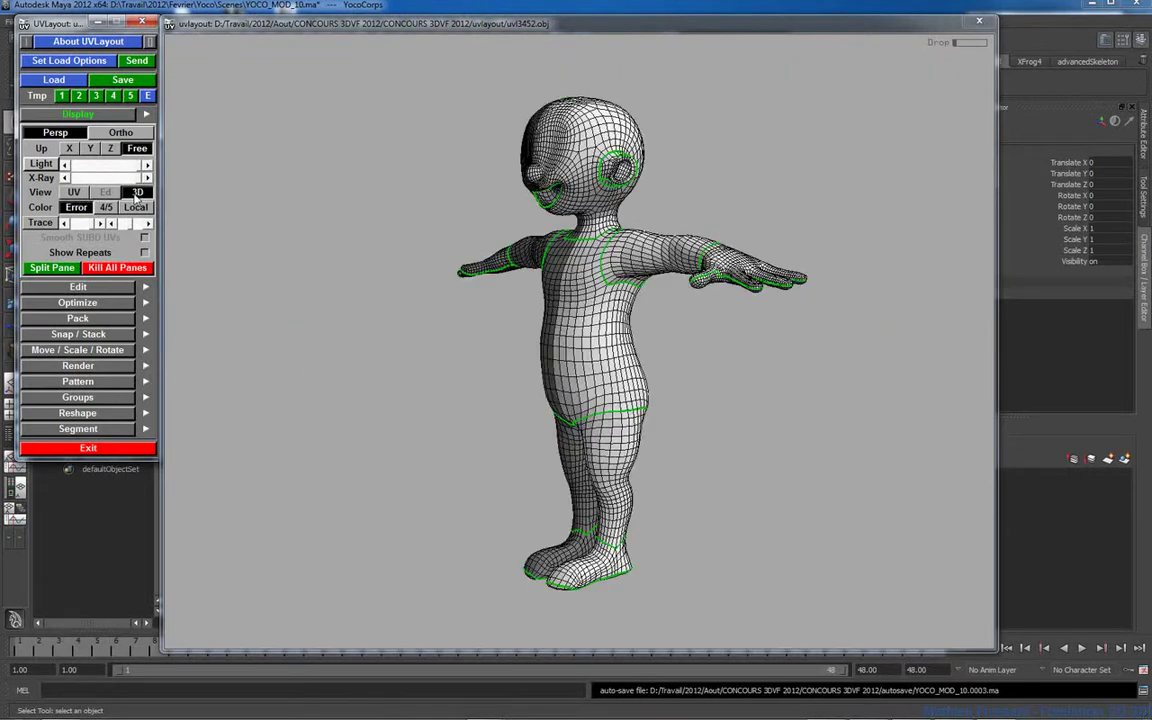
drag(414, 226, 423, 228)
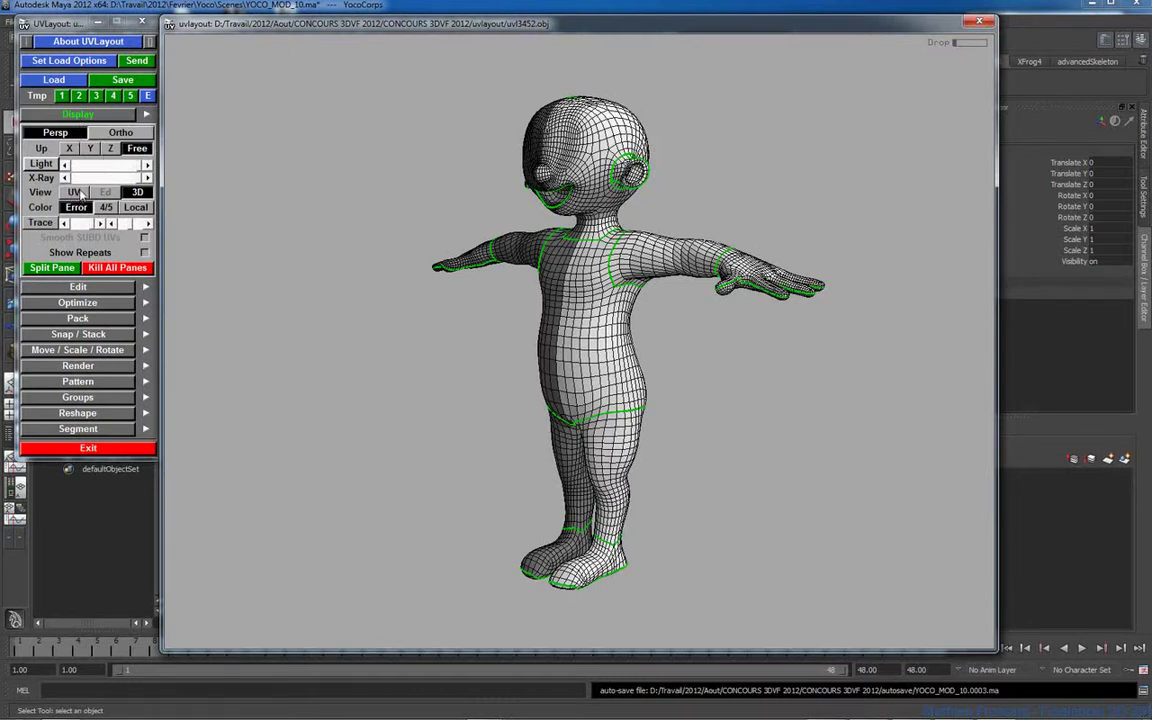
Step: Collapse the display options and switch back to the UV view
click(104, 117)
drag(645, 229, 656, 244)
key(1)
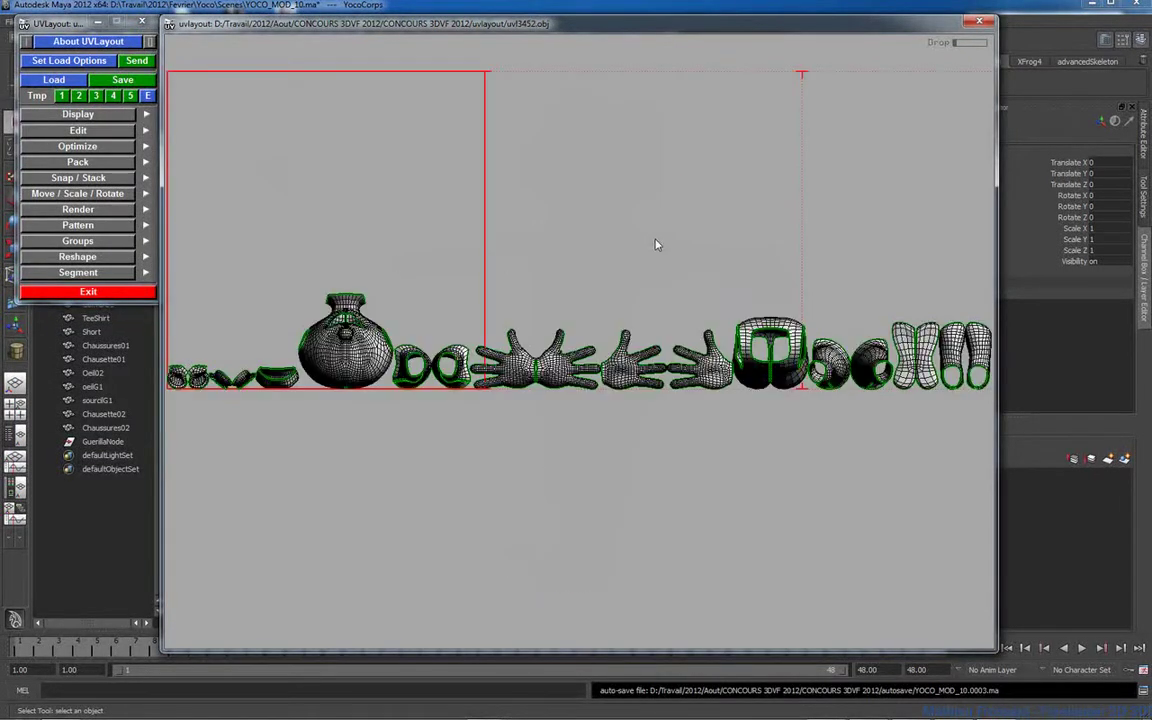
Step: Flatten the first mirrored pair of small shells at the UV origin and move the lighter one away from its twin
right_drag(518, 328, 546, 354)
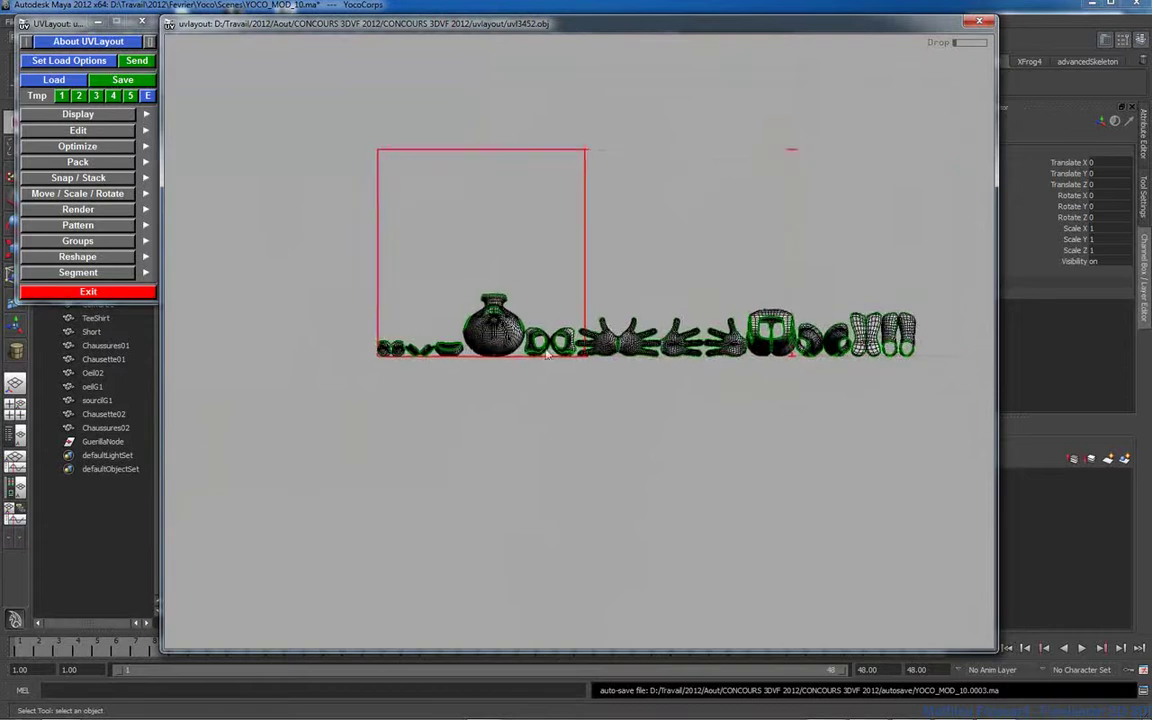
scroll(585, 368, up, 2)
scroll(462, 360, up, 5)
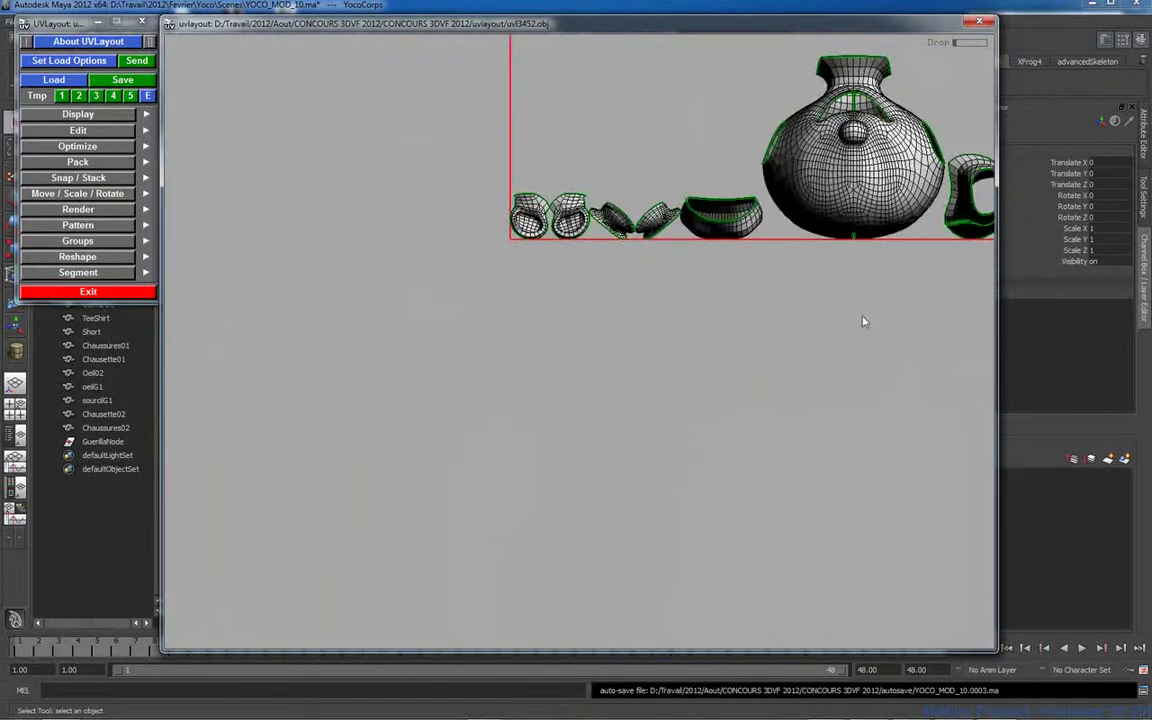
middle_drag(641, 393, 715, 283)
right_drag(715, 283, 700, 293)
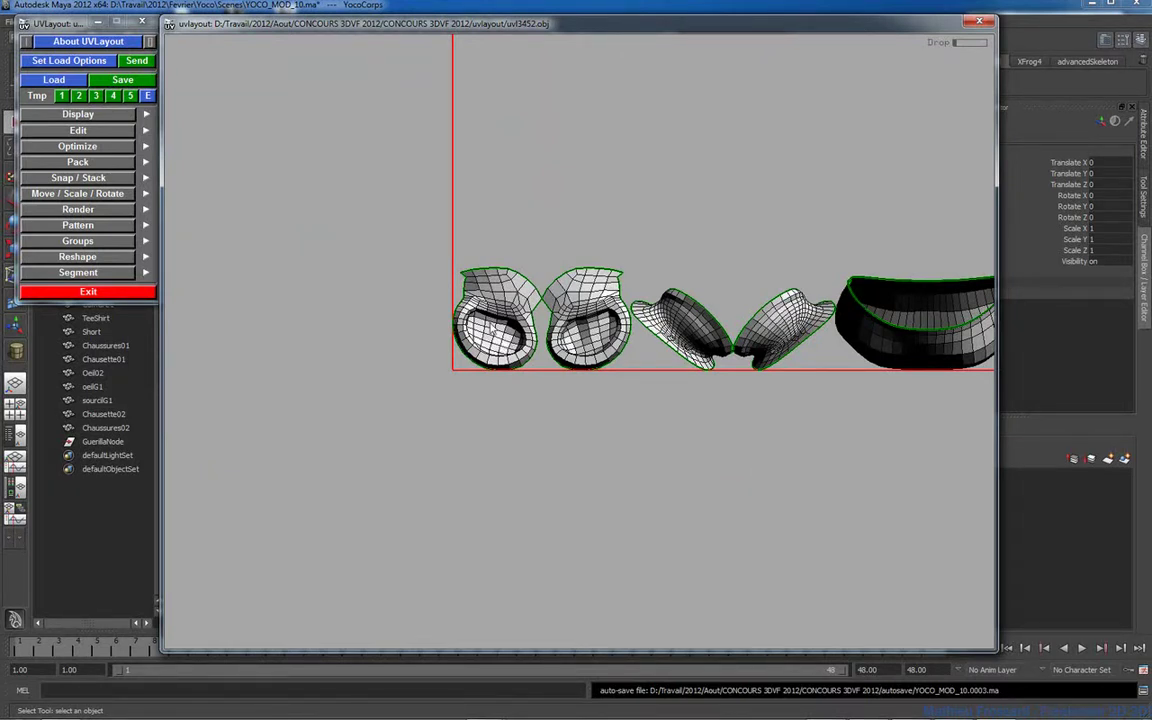
scroll(476, 258, up, 4)
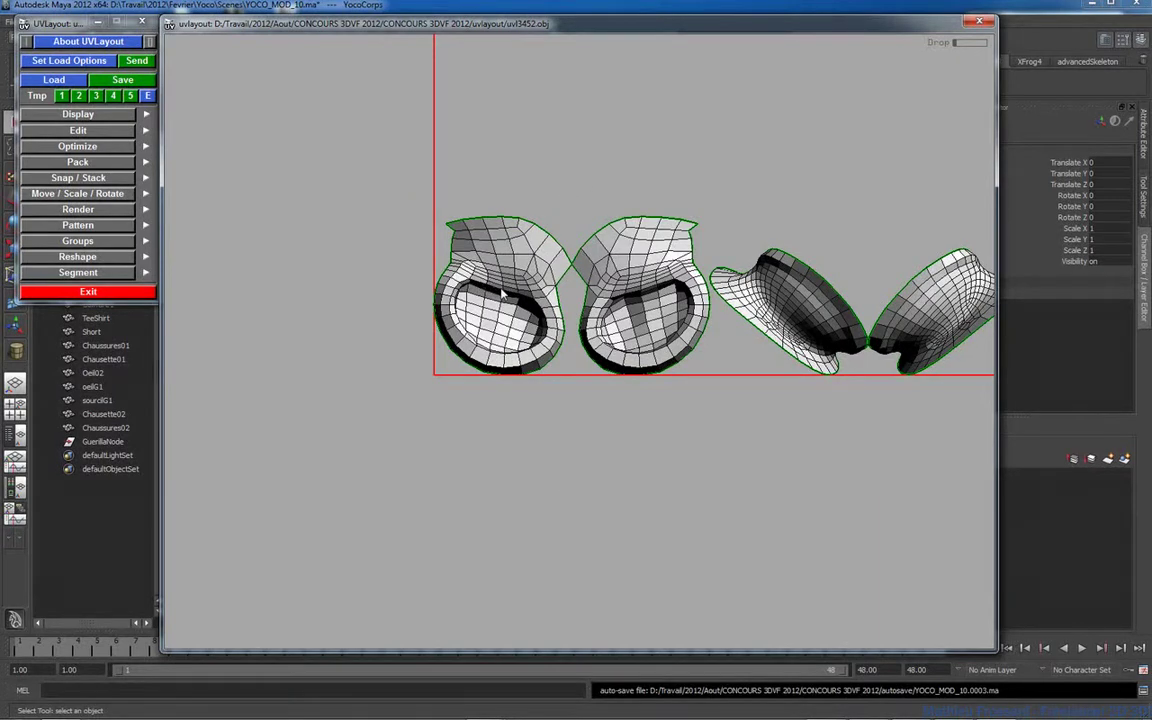
key(f)
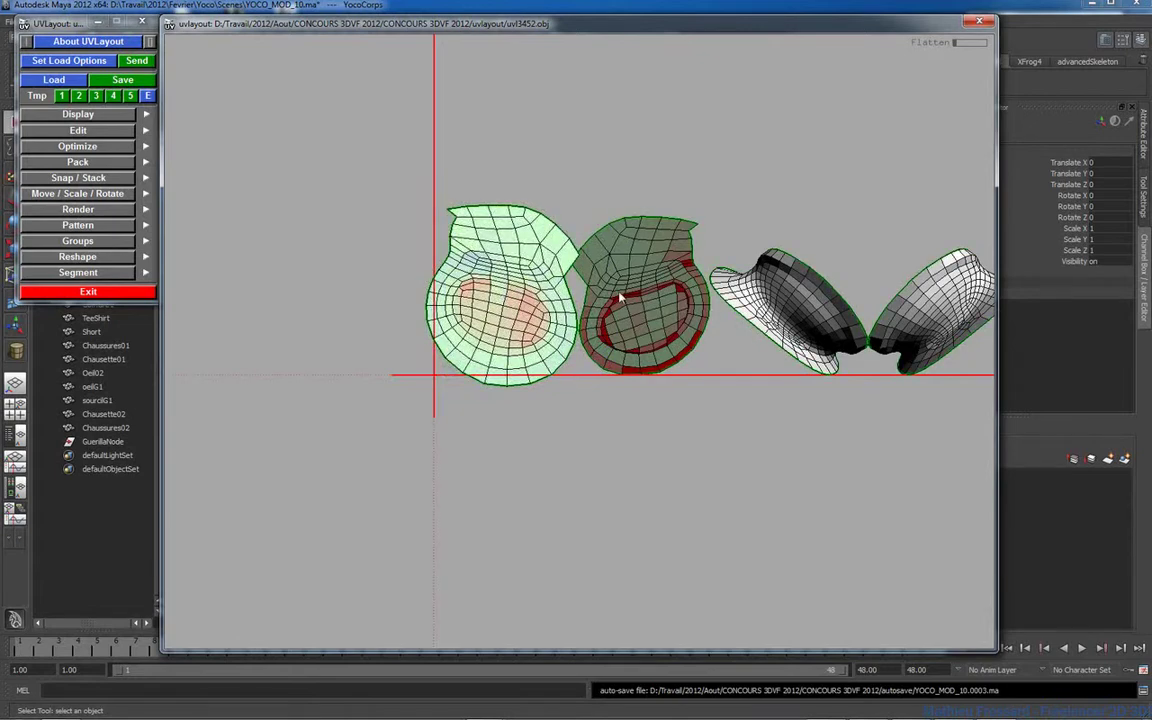
key(f)
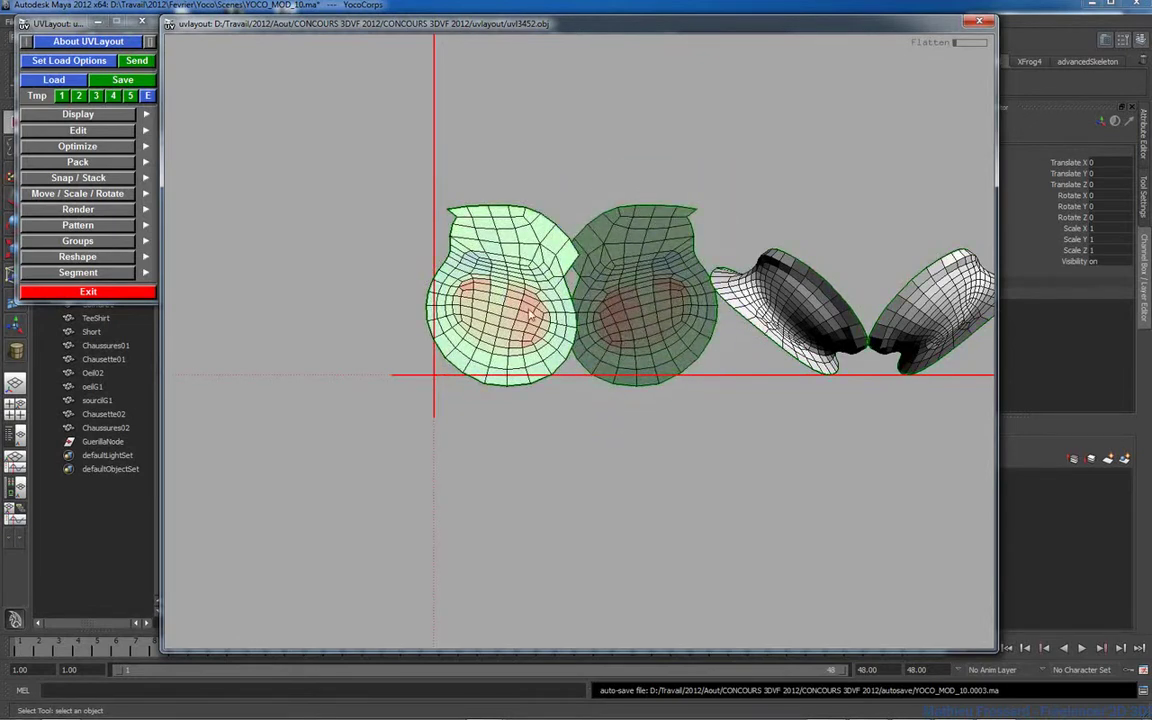
middle_drag(527, 316, 483, 317)
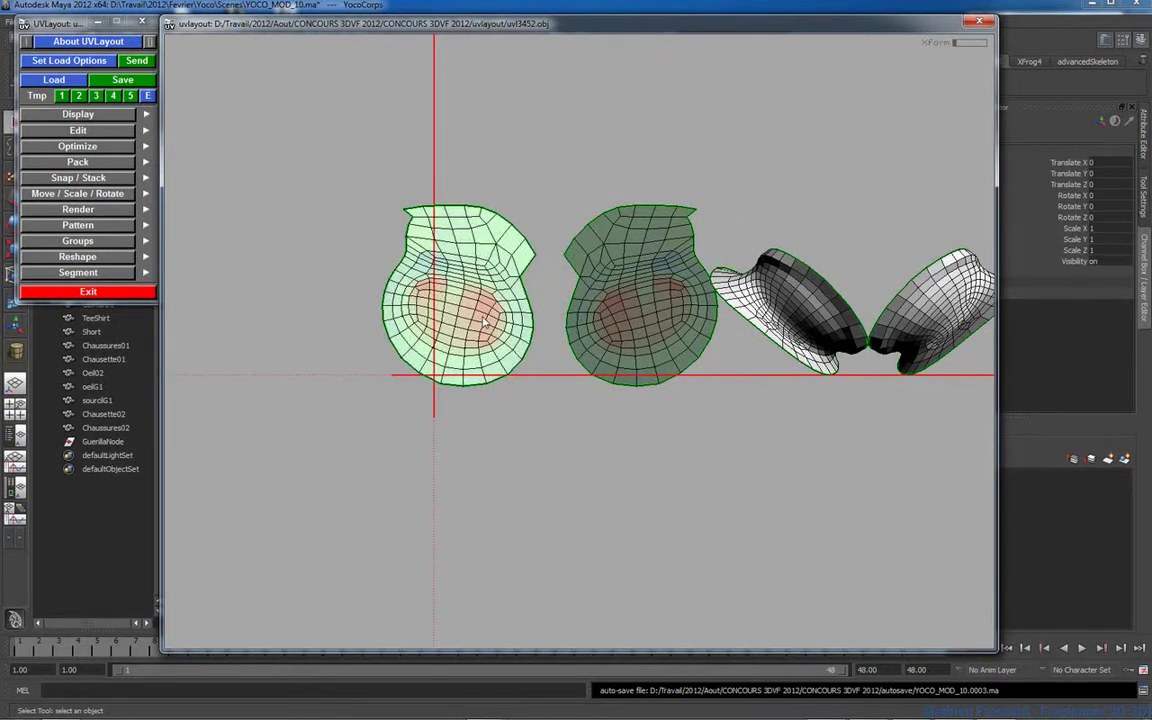
Step: Relax the first pair of small shells further and flatten both shells of the second mirrored small pair
key(f)
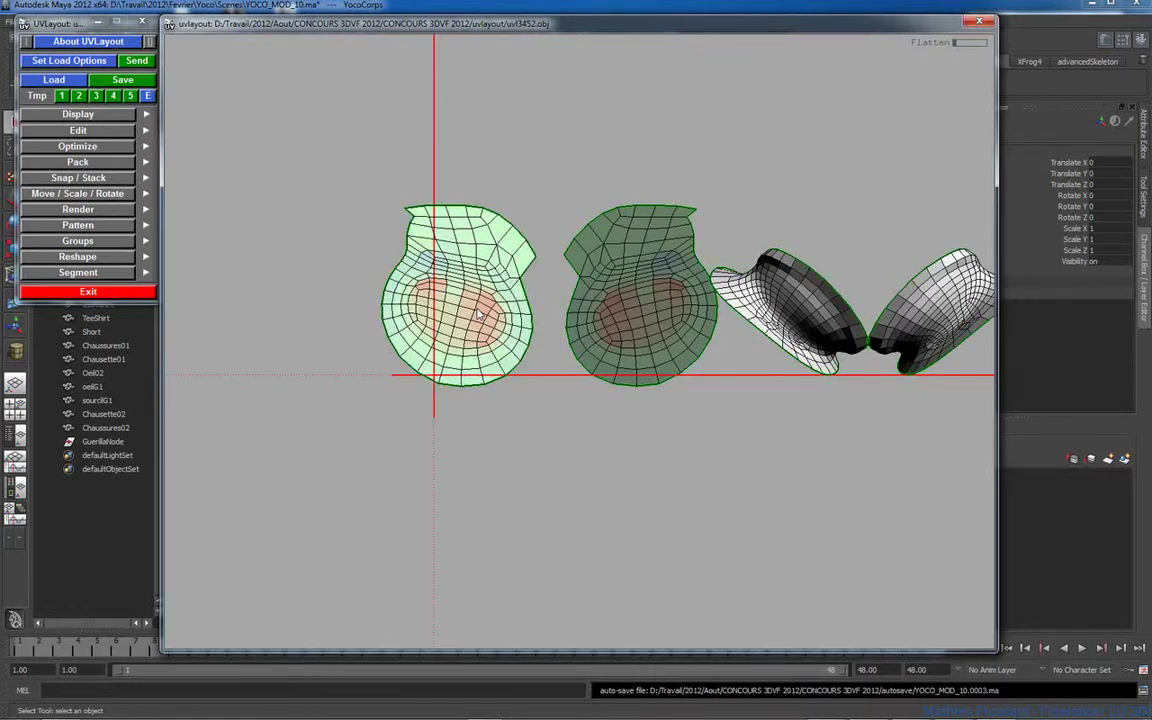
middle_drag(818, 200, 614, 163)
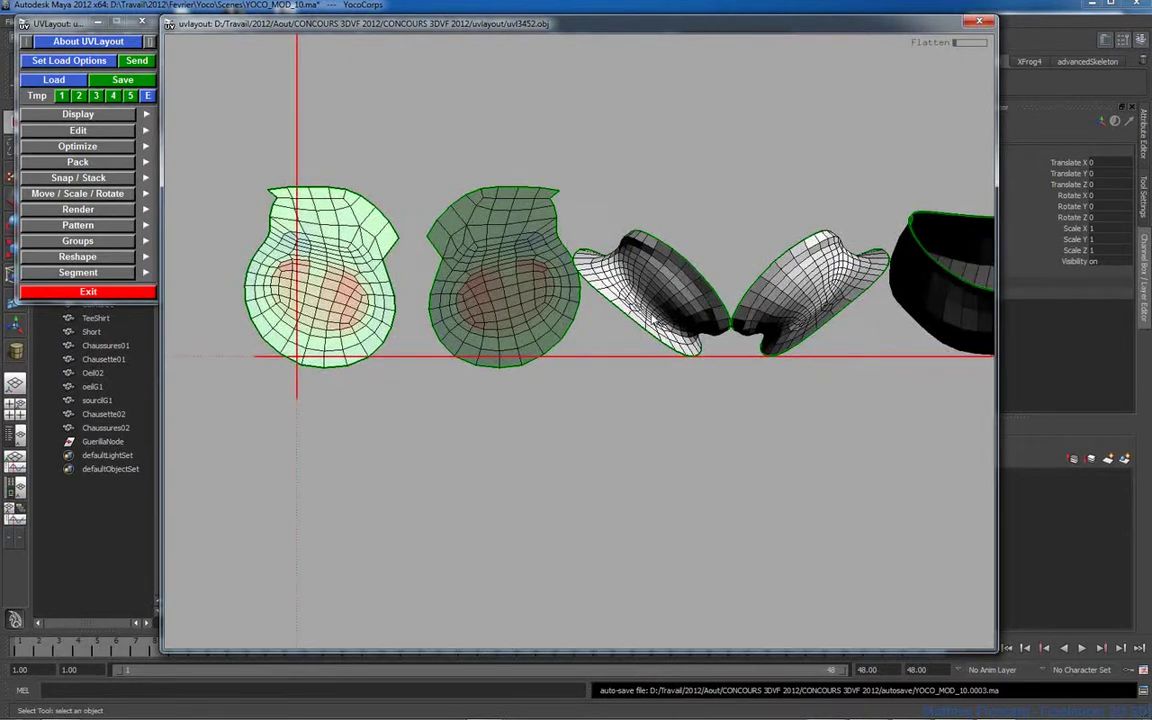
key(f)
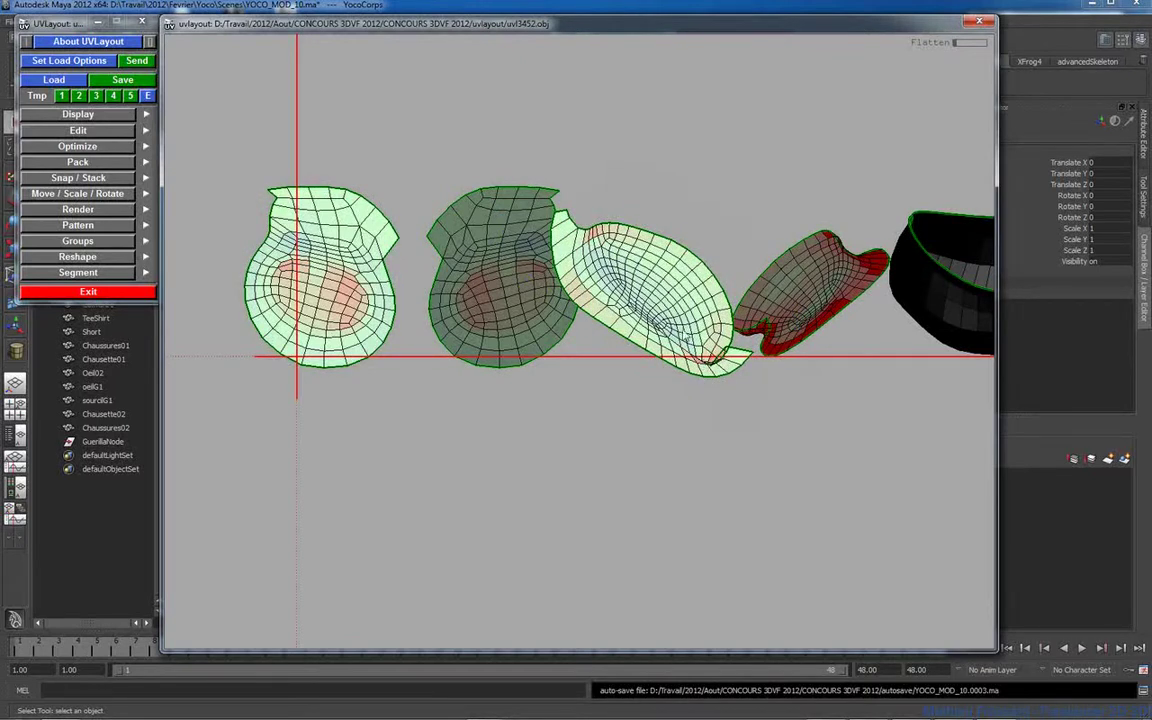
key(f)
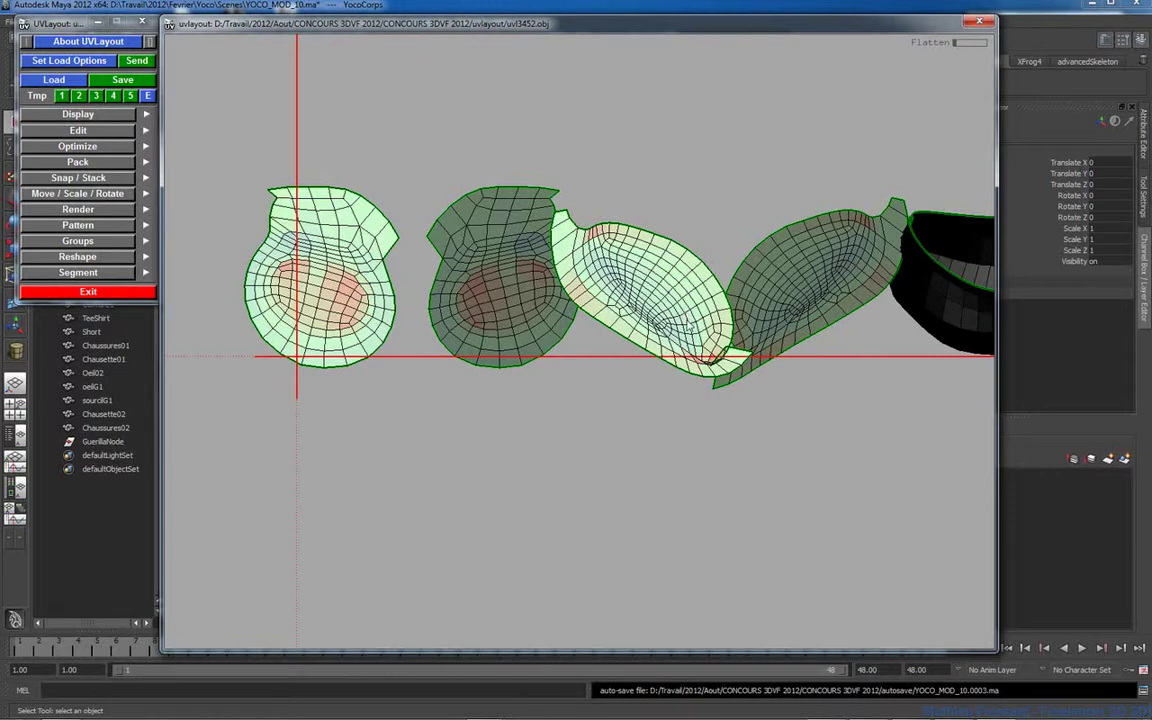
Step: Rotate both shells of the second small pair upright, space them apart, and flatten the lighter one again
drag(686, 317, 629, 329)
mouse_move(649, 308)
middle_down()
mouse_move(643, 241)
mouse_move(651, 284)
middle_up()
right_drag(657, 268, 648, 239)
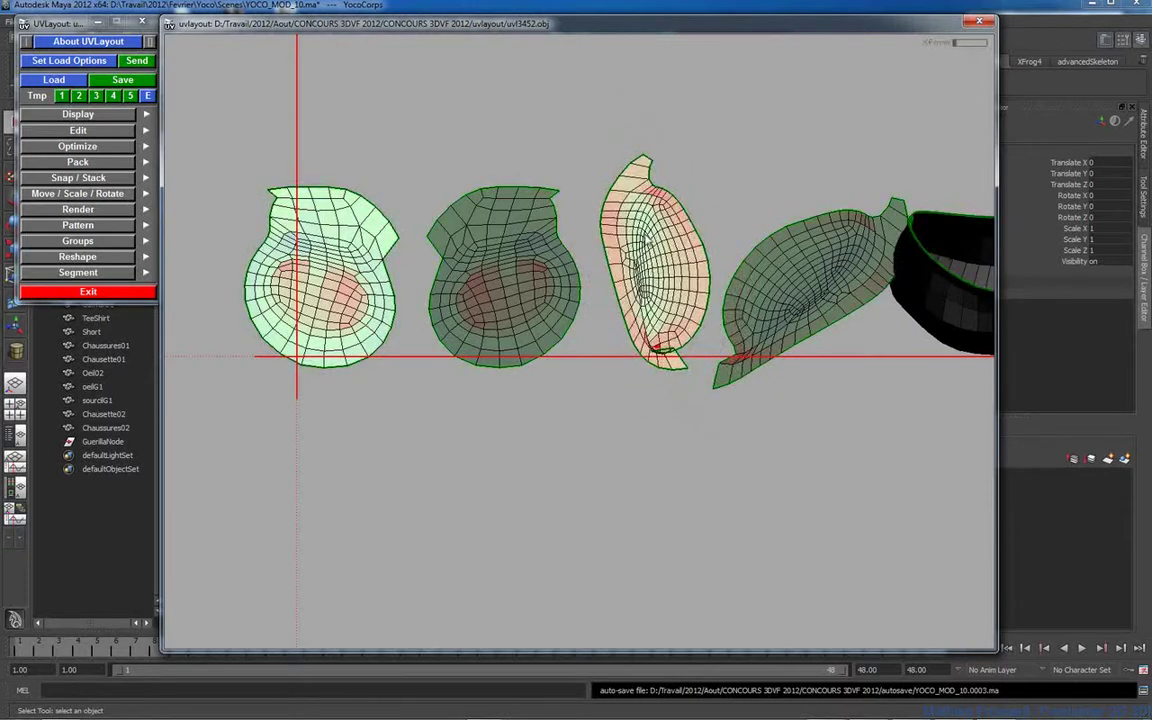
key(f)
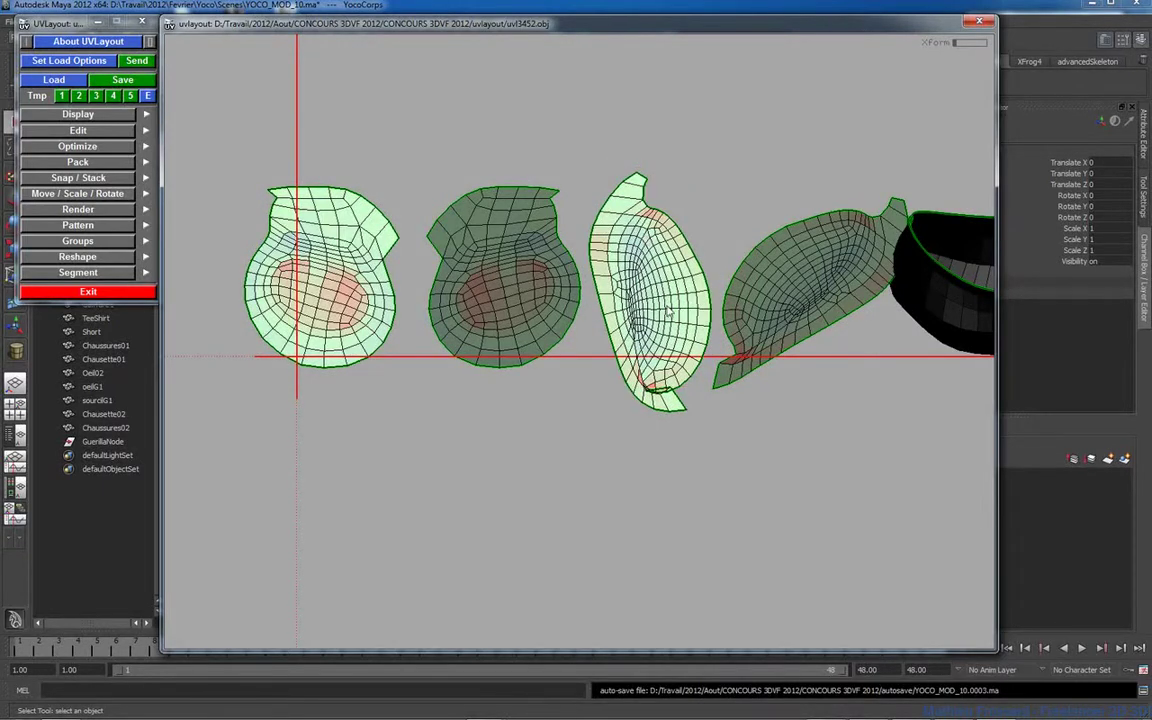
drag(664, 303, 653, 312)
drag(757, 320, 842, 339)
right_drag(841, 335, 789, 300)
Step: Flatten the bowl-shaped mouth interior shell between the small shells and the head with the continuous flatten
middle_drag(789, 300, 525, 334)
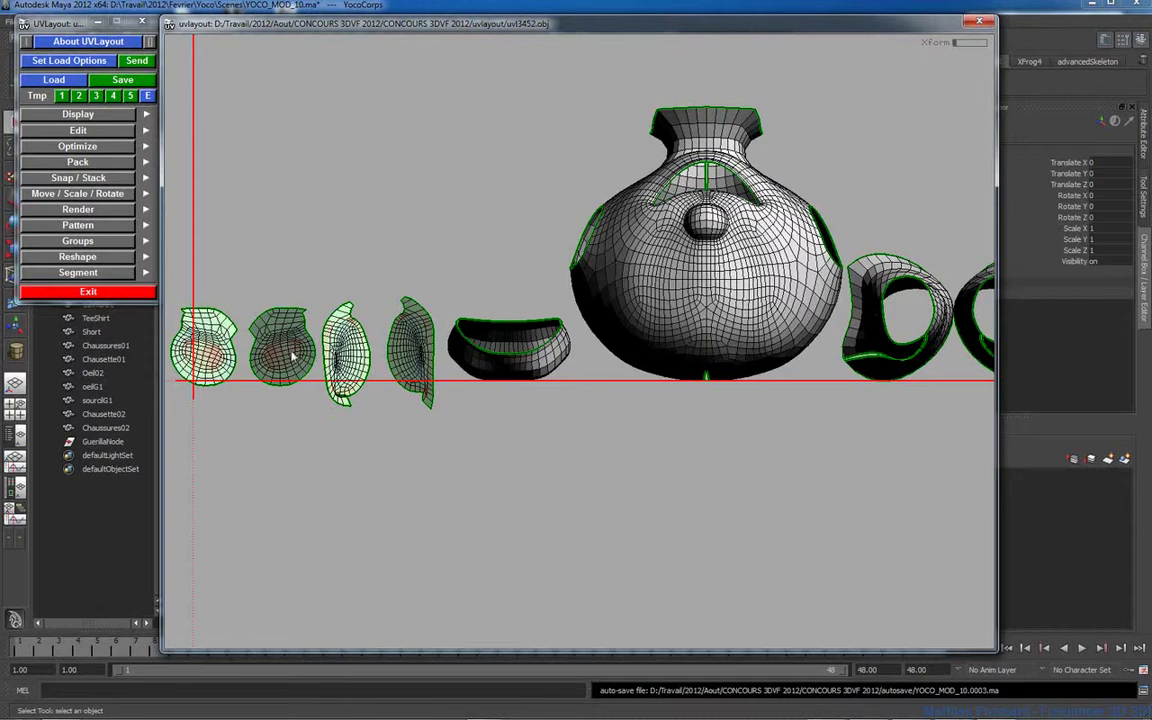
right_drag(508, 345, 595, 368)
middle_drag(595, 368, 666, 356)
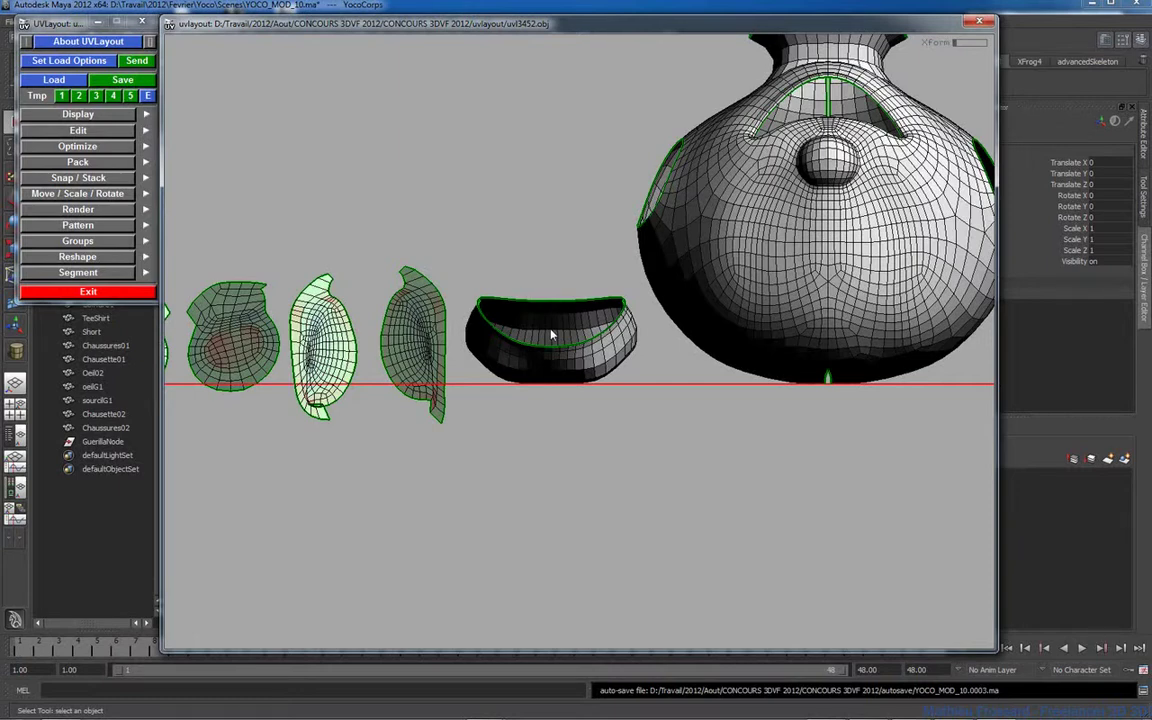
key(shift+f)
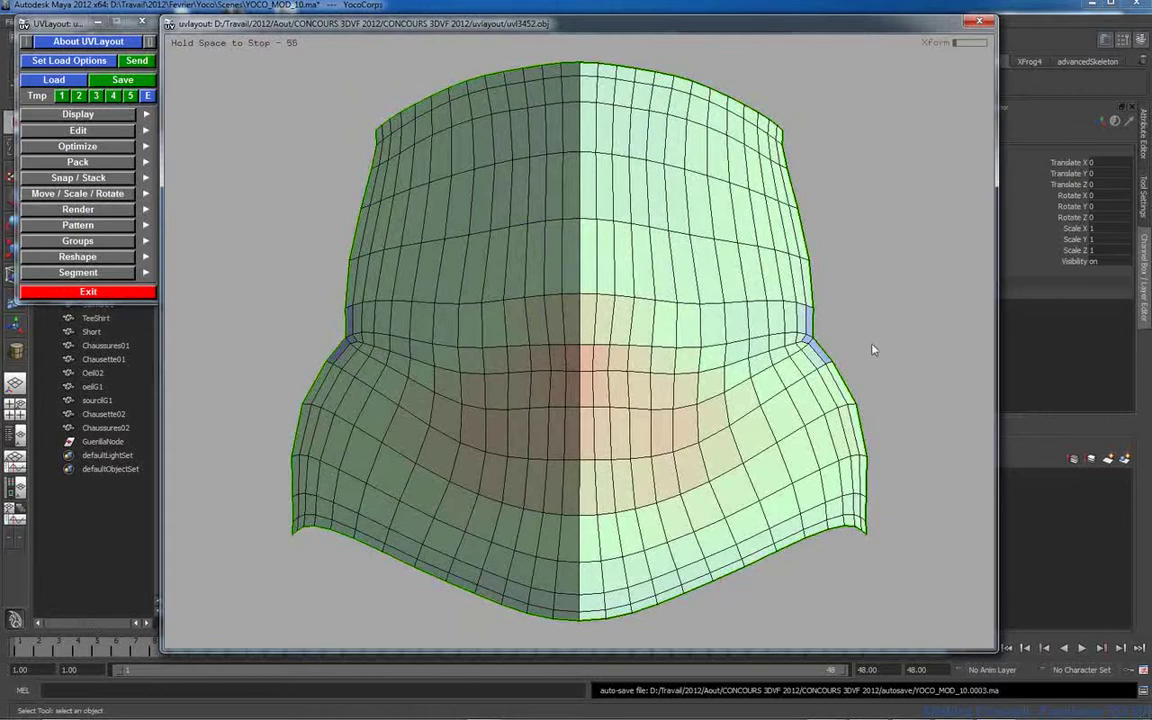
key(space)
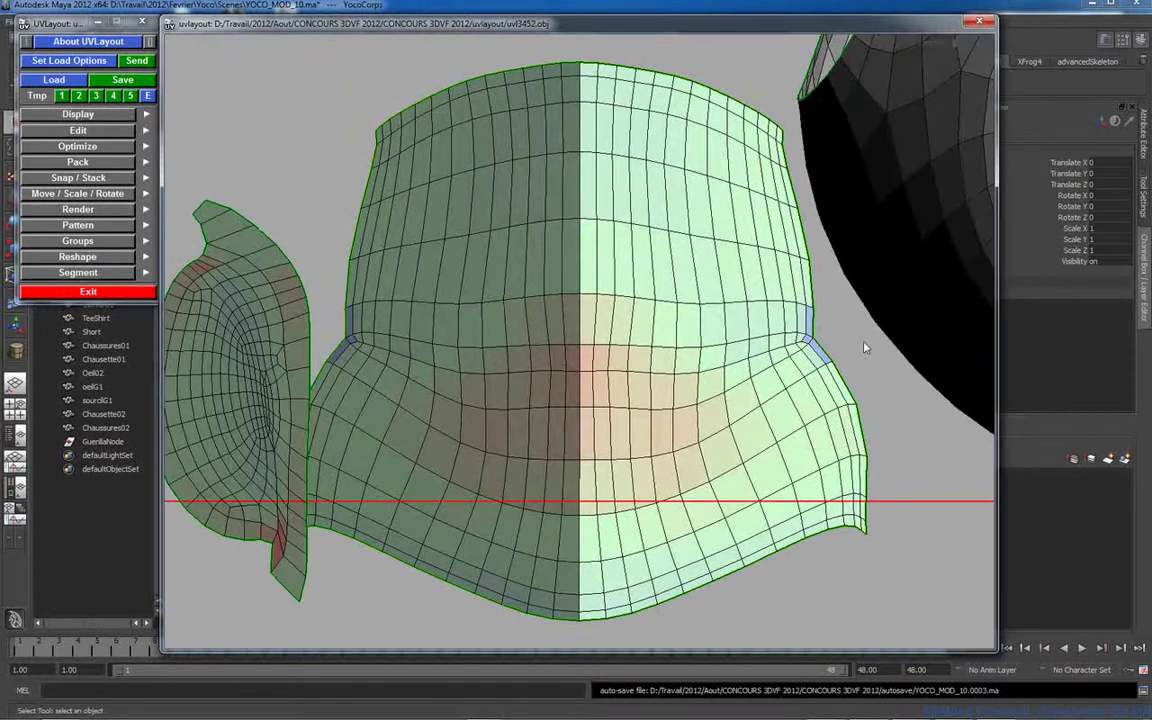
right_drag(777, 326, 681, 318)
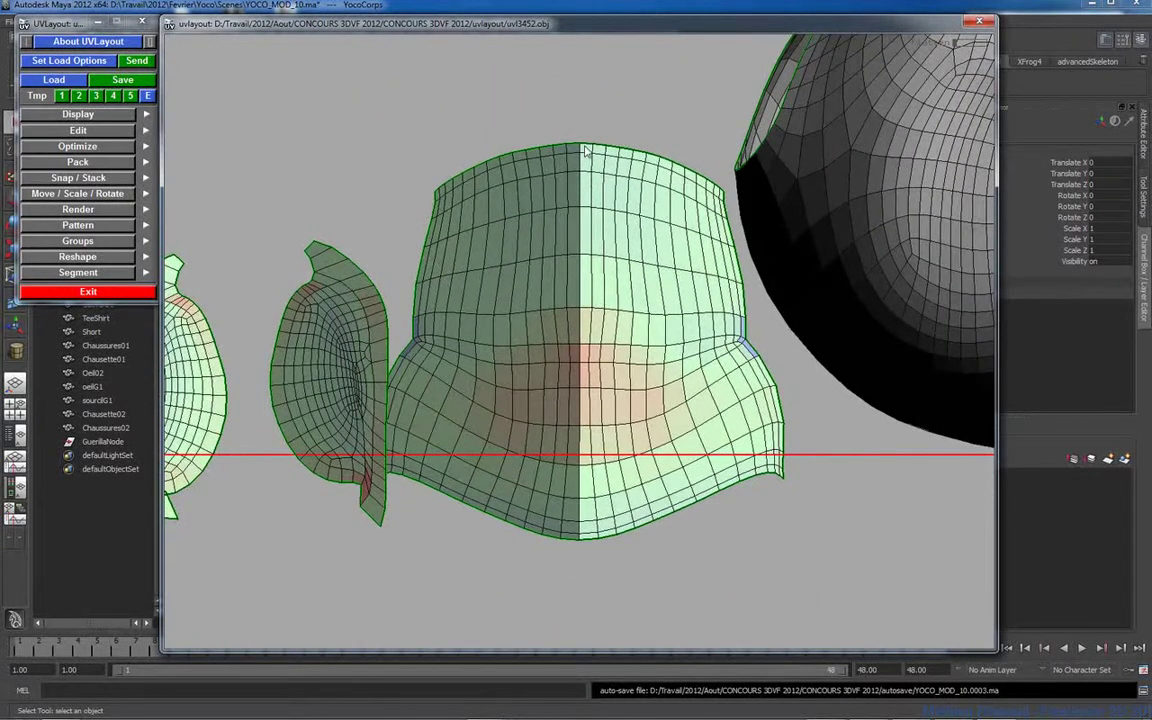
click(100, 130)
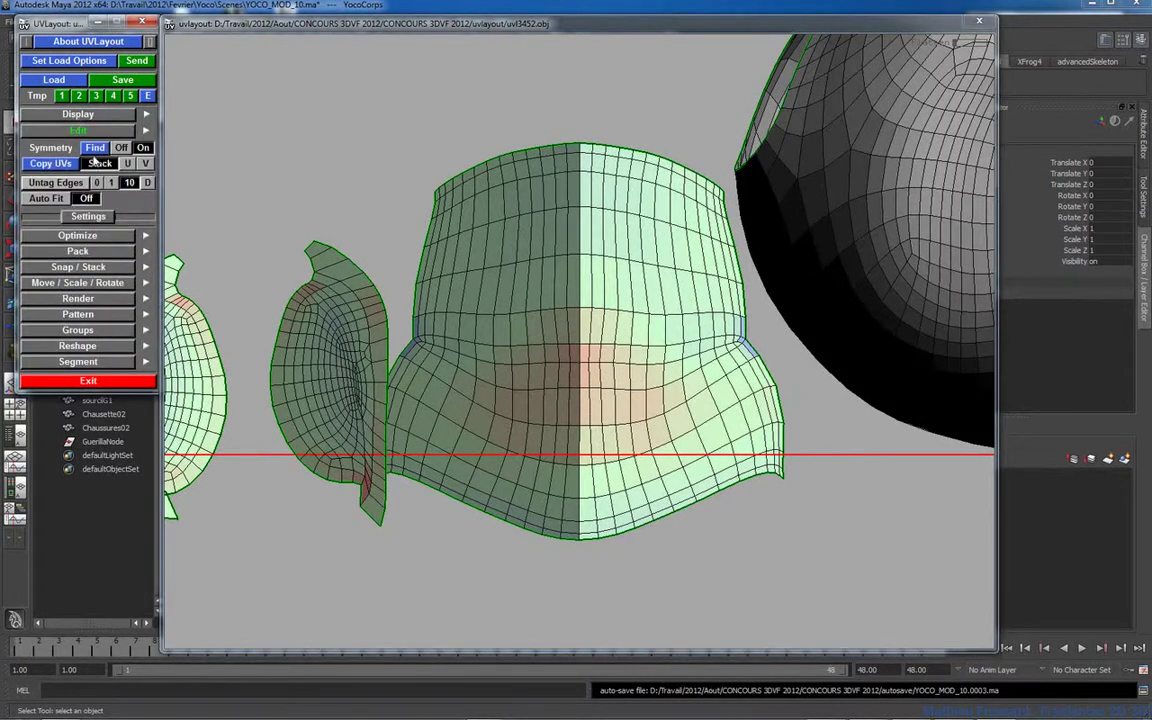
click(110, 133)
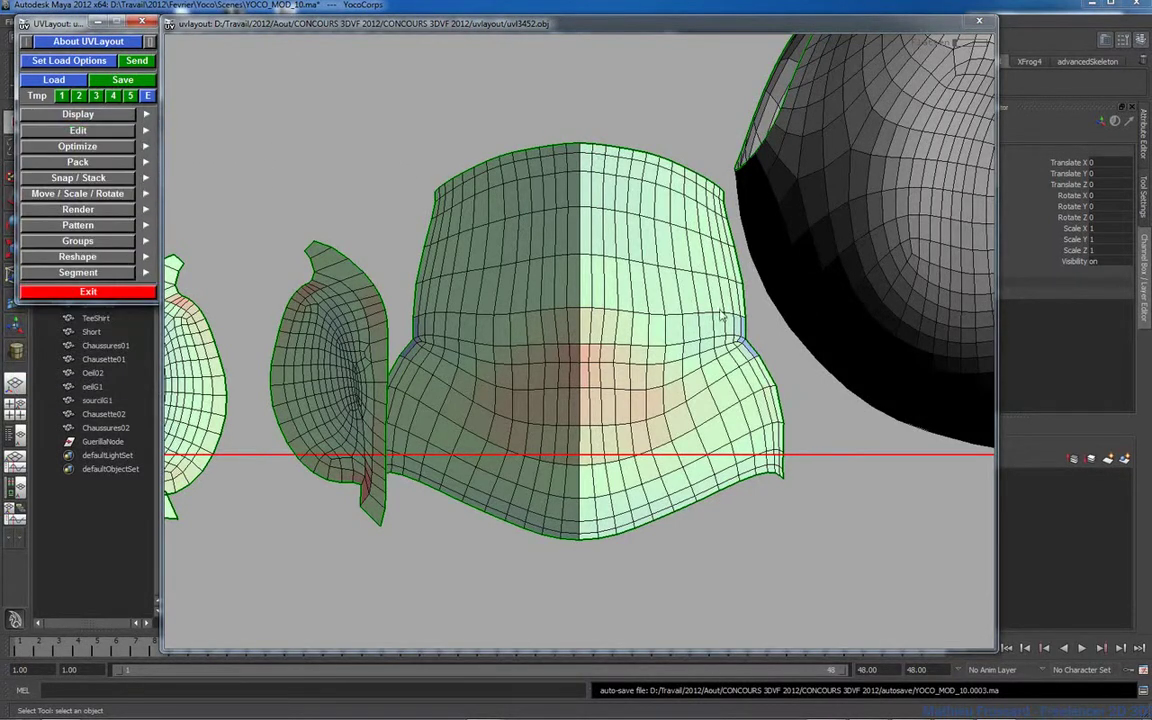
Step: Move the flattened mouth interior shell above the row of small shells, clear of the head shell
right_drag(637, 401, 468, 389)
middle_drag(590, 342, 552, 185)
right_drag(622, 246, 606, 264)
middle_drag(607, 266, 433, 361)
right_drag(433, 361, 601, 380)
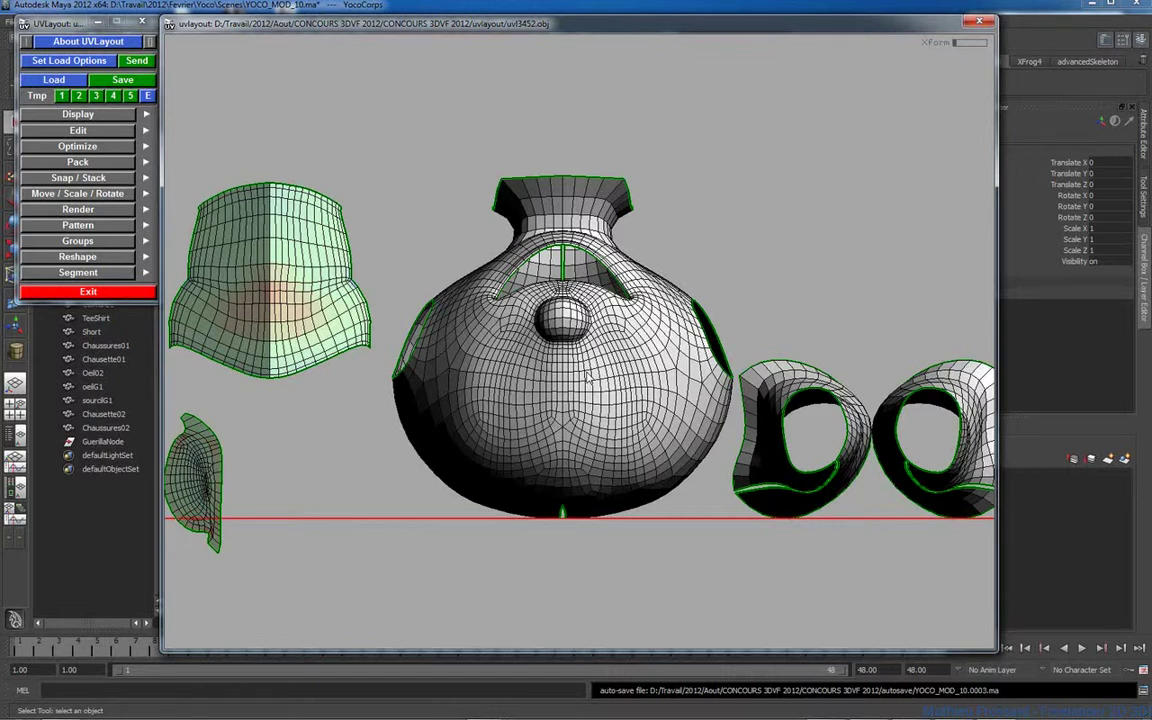
Step: Flatten the head shell with the continuous flatten and rotate it half a turn so the face is upright
key(shift+f)
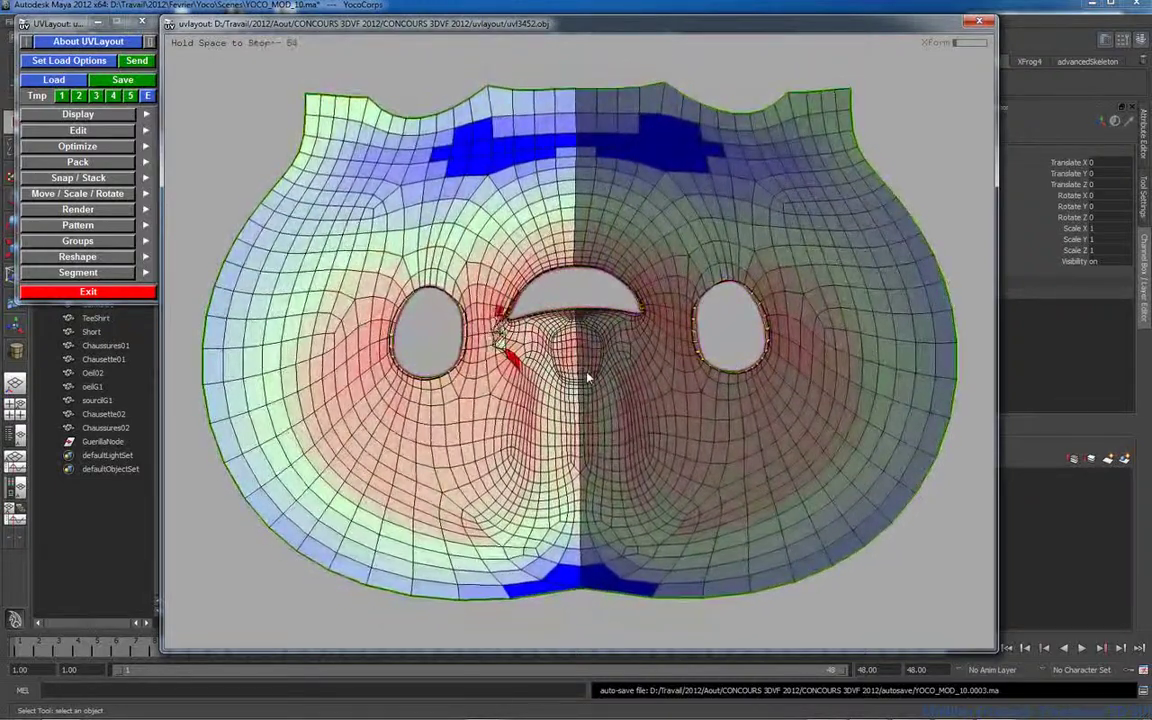
key(space)
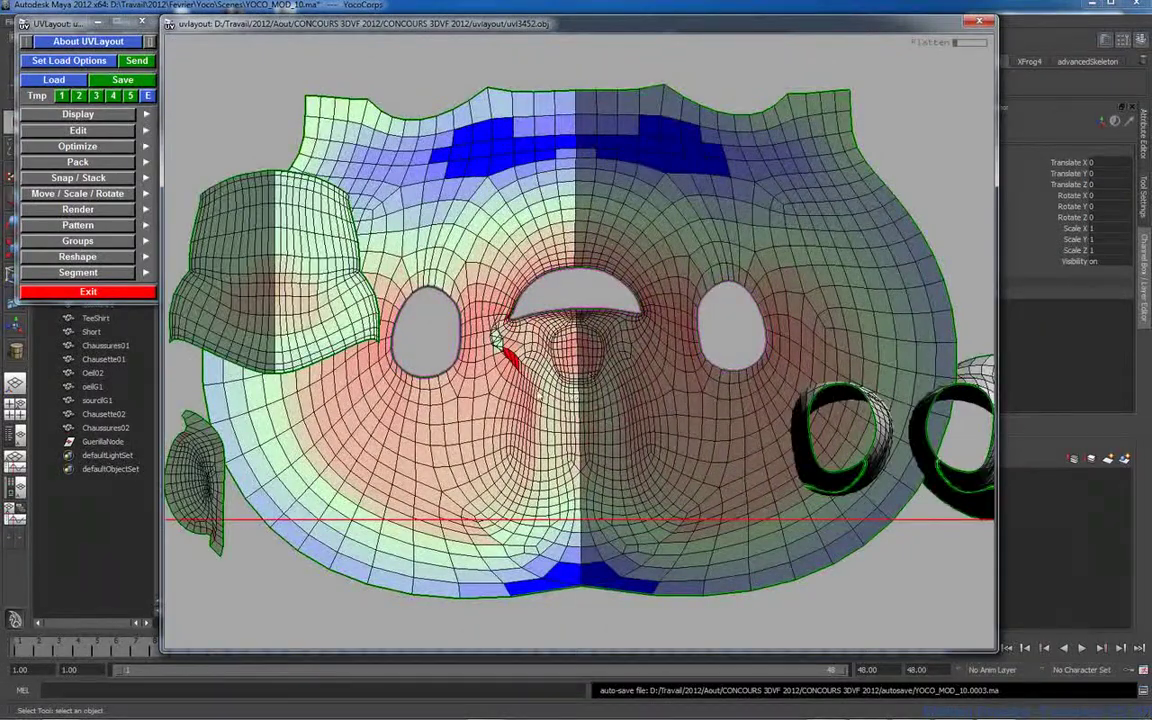
key(space)
mouse_move(579, 424)
mouse_down()
mouse_move(820, 318)
mouse_move(786, 388)
mouse_move(697, 345)
mouse_up()
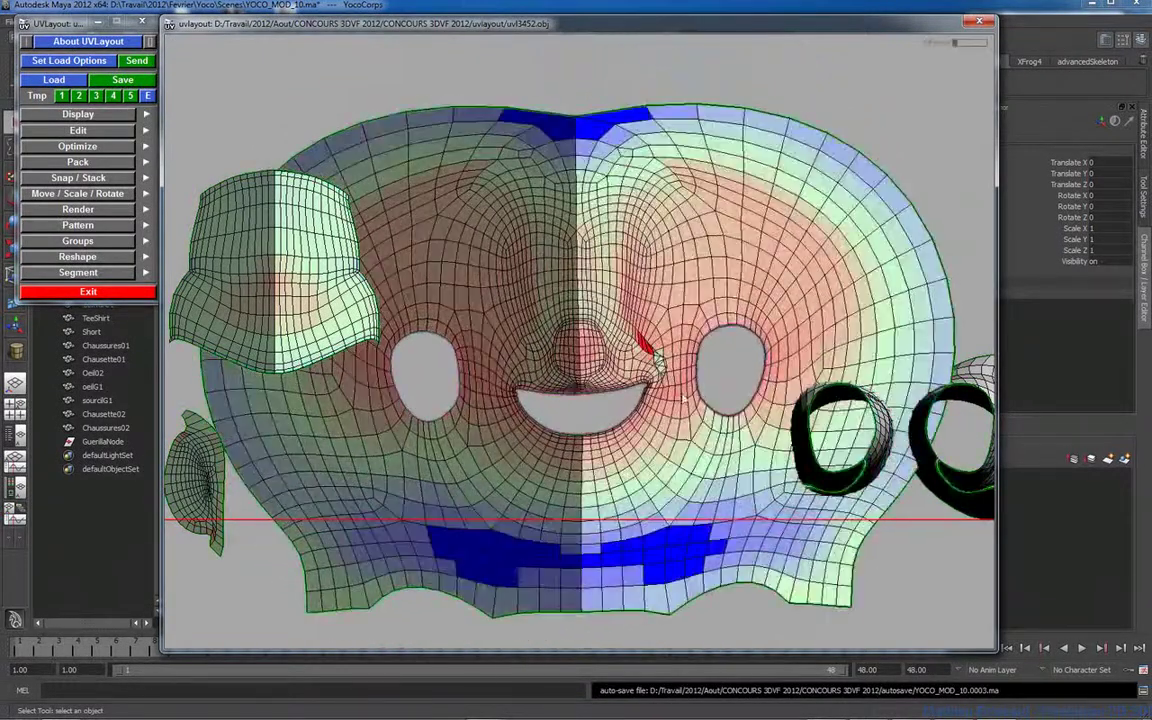
Step: Move the flattened head shell below the horizontal axis, clear of the other shells
right_drag(639, 436, 651, 486)
mouse_move(651, 486)
middle_down()
mouse_move(610, 185)
mouse_move(597, 208)
mouse_move(605, 464)
middle_up()
key(space)
right_drag(578, 389, 626, 366)
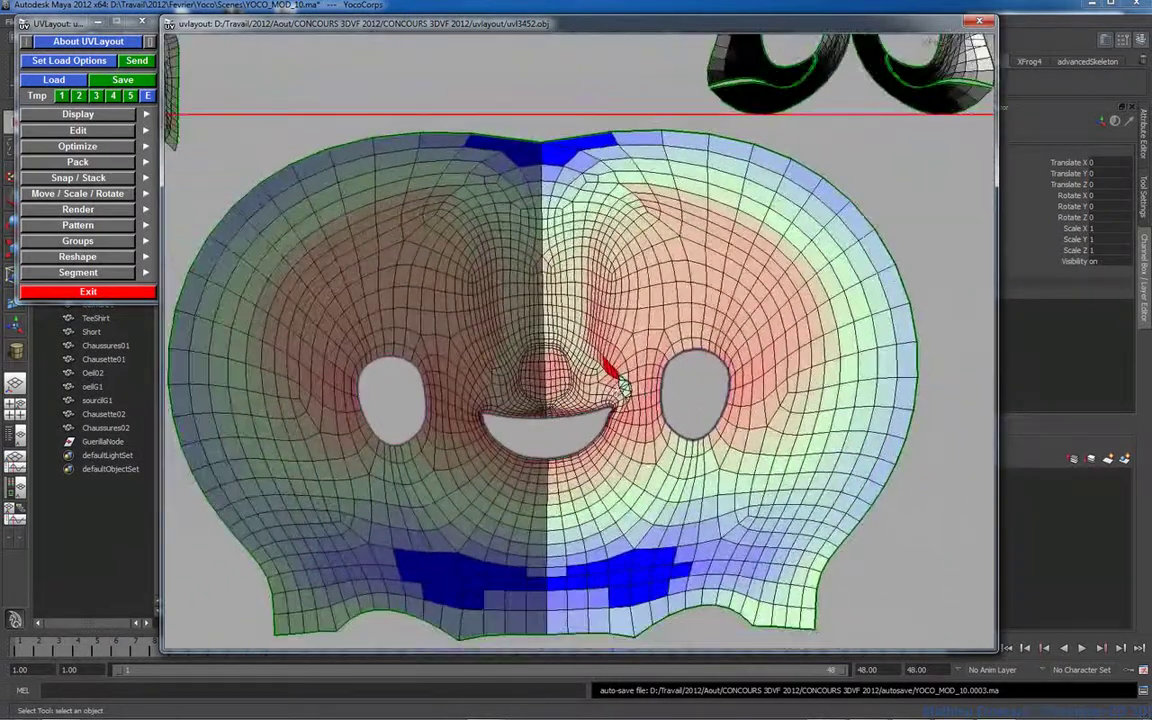
middle_drag(626, 366, 642, 342)
Step: Continue flattening the head shell to relax the distorted polygons at the corner of the mouth
key(f)
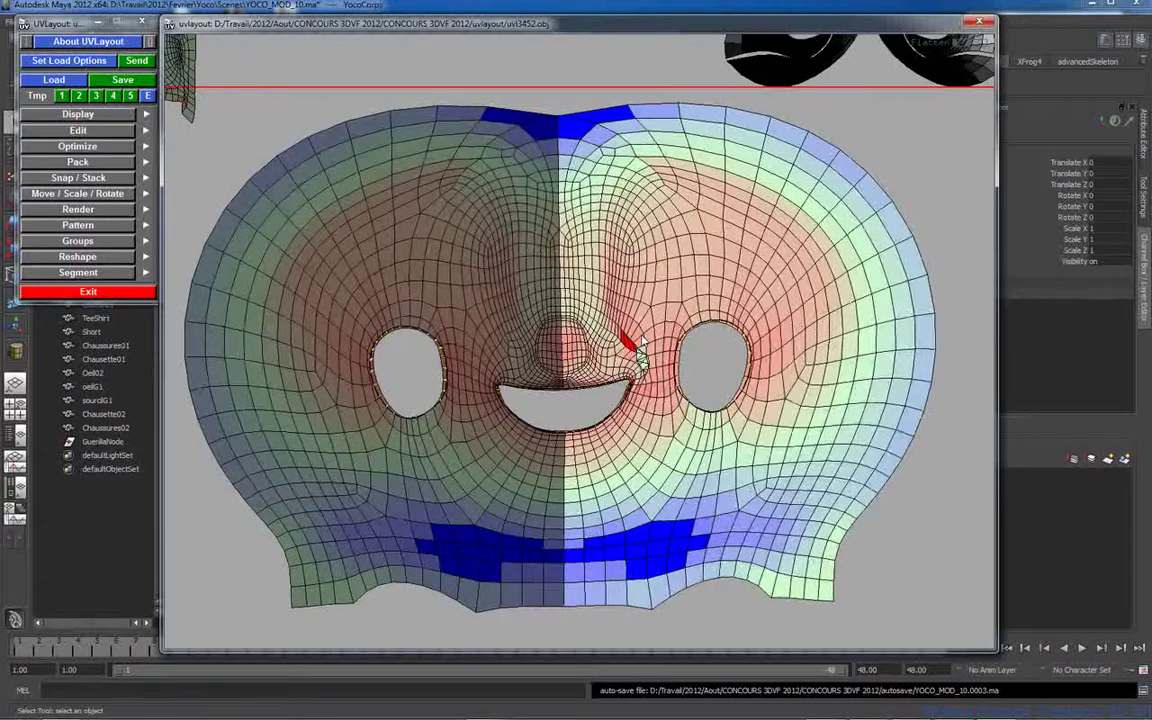
scroll(640, 355, up, 2)
scroll(787, 422, down, 1)
scroll(585, 330, down, 2)
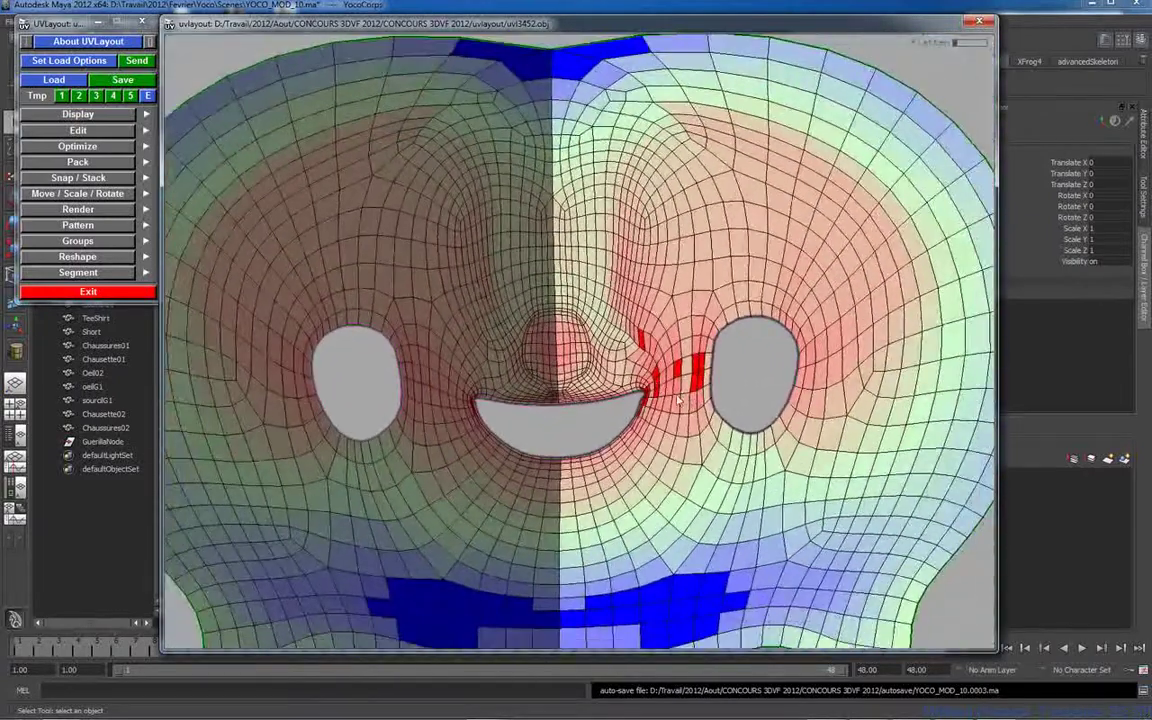
scroll(580, 338, down, 1)
key(f)
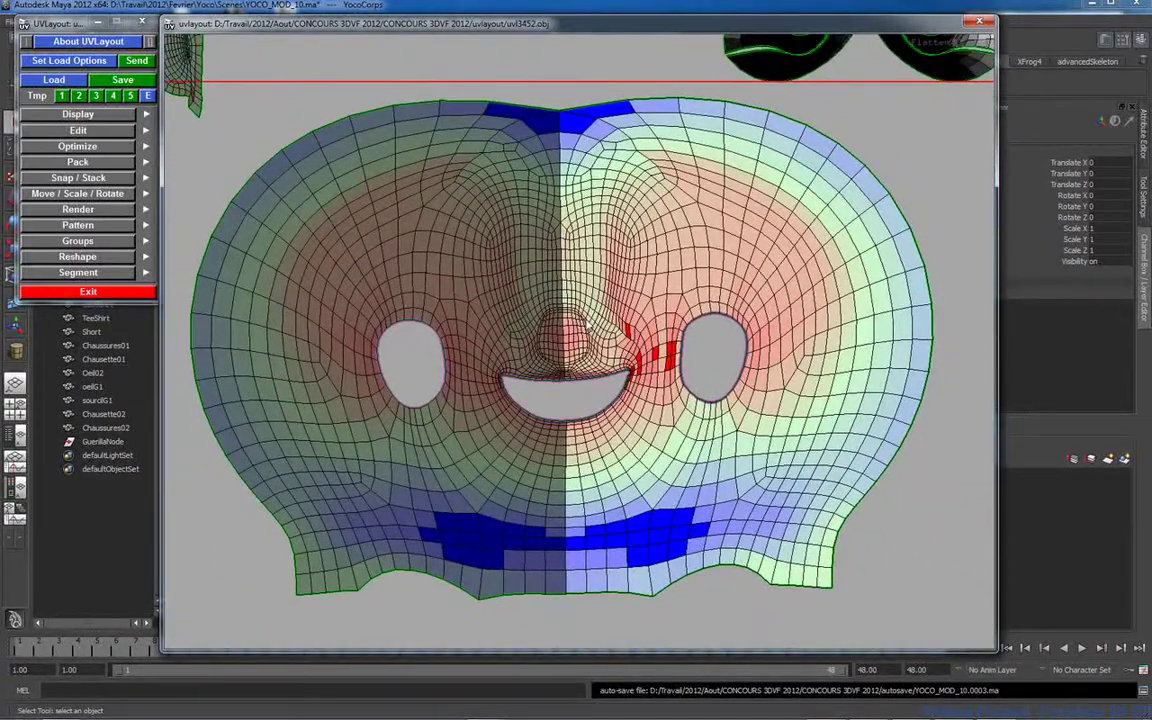
key(shift+f)
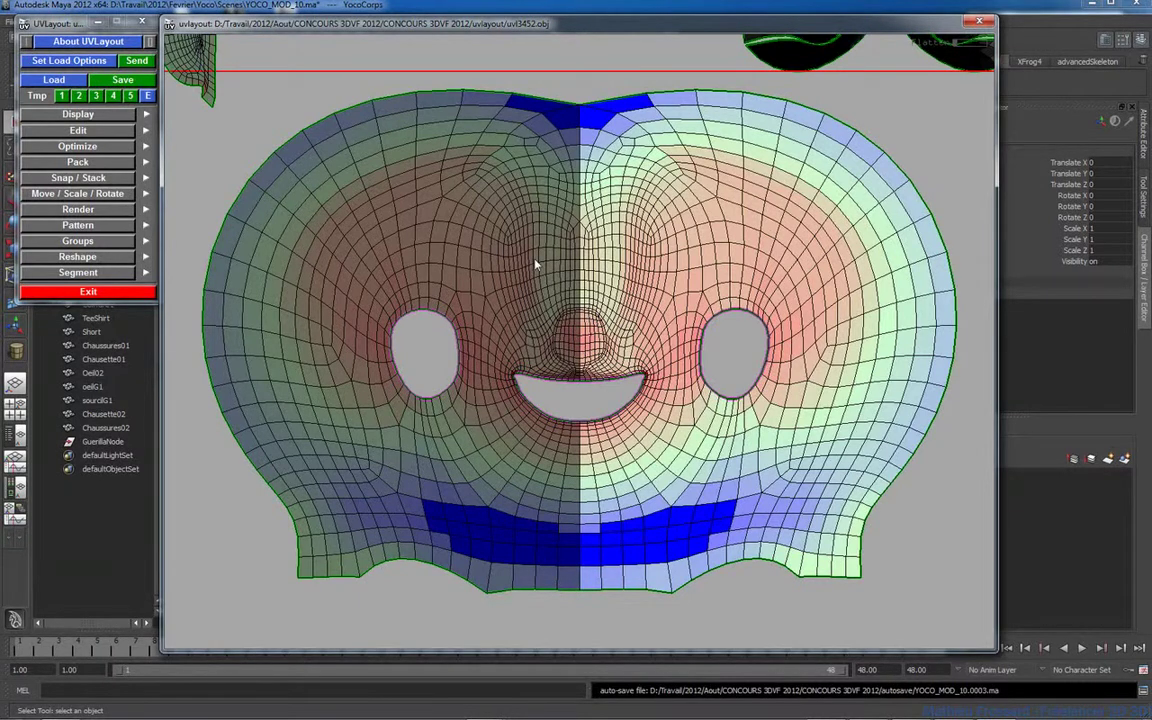
Step: Show the body in the 3D view and increase the density of the numbered texture on the head
click(78, 113)
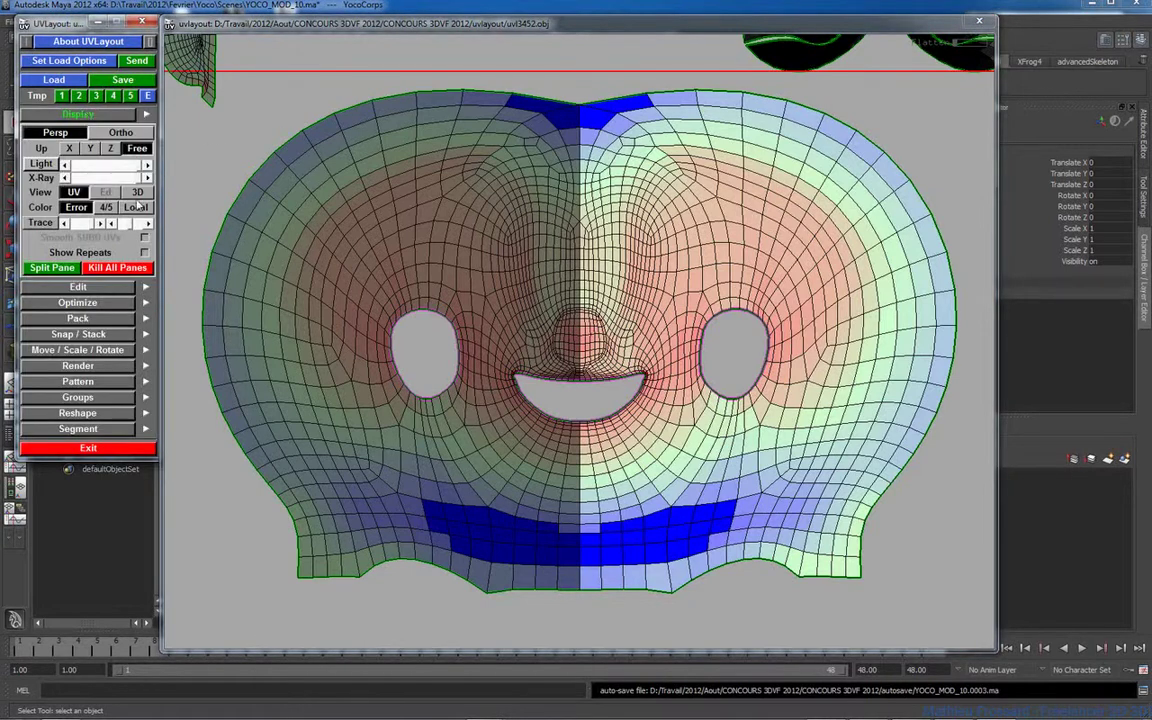
click(137, 192)
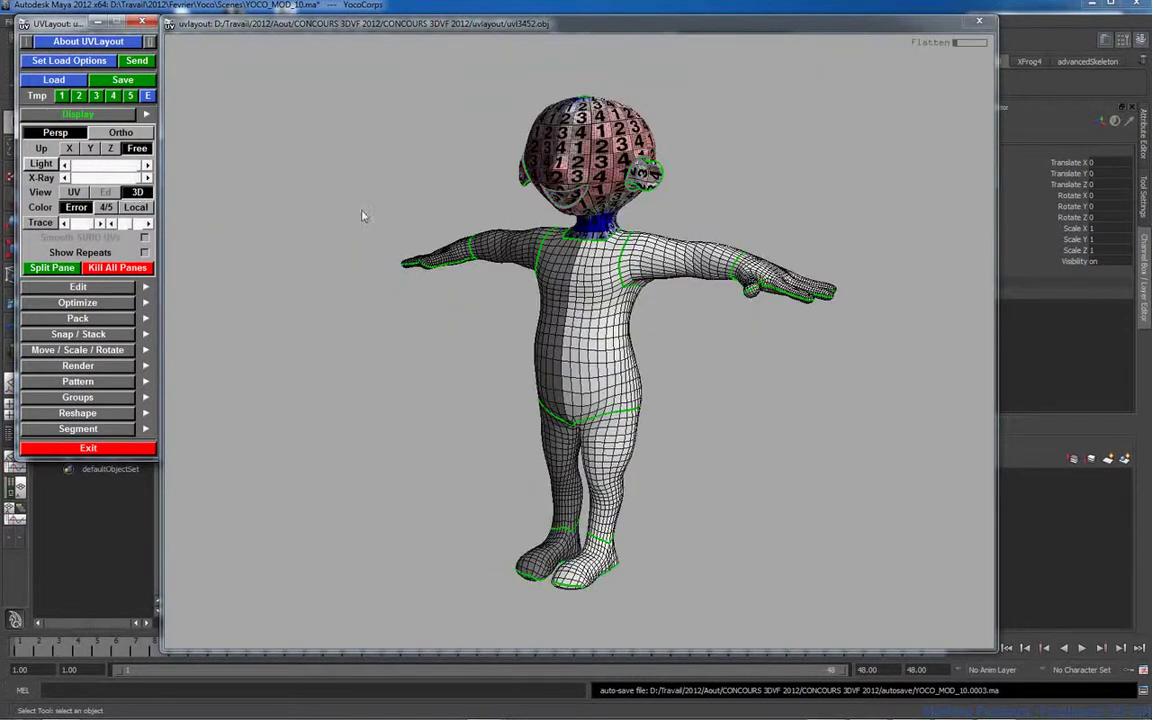
drag(463, 188, 464, 191)
right_drag(464, 191, 535, 124)
middle_drag(535, 124, 427, 318)
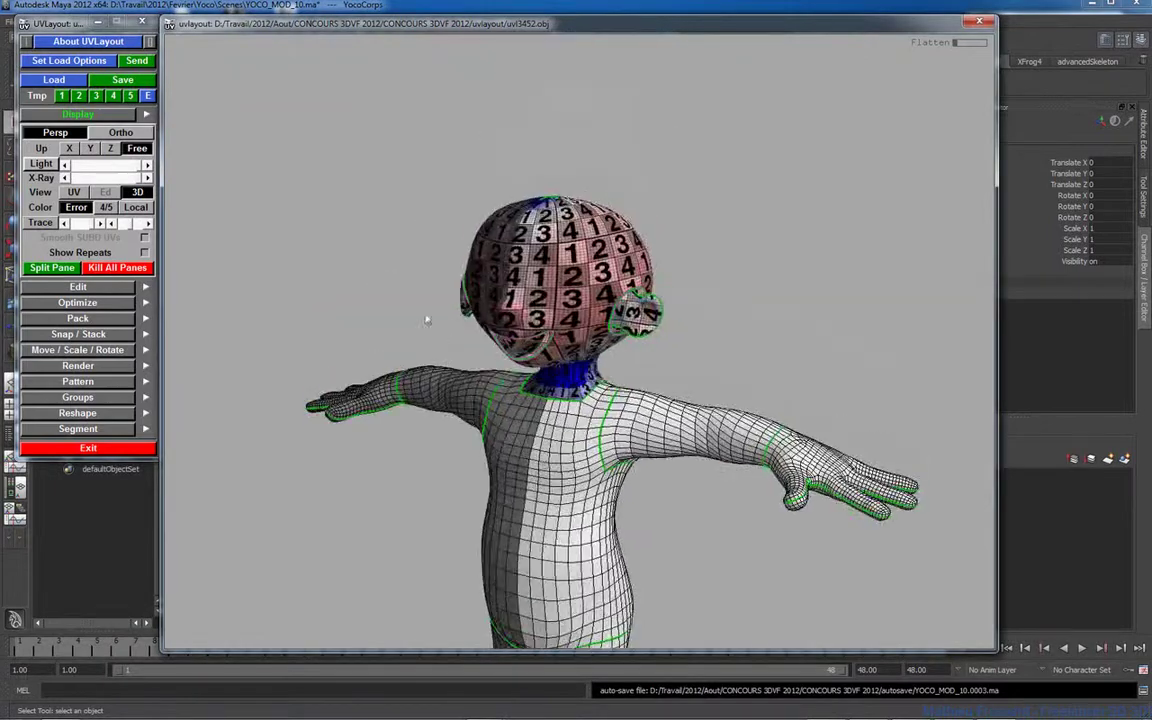
right_drag(427, 318, 650, 341)
middle_drag(652, 341, 615, 337)
key(plus)
key(plus)
key(plus)
key(plus)
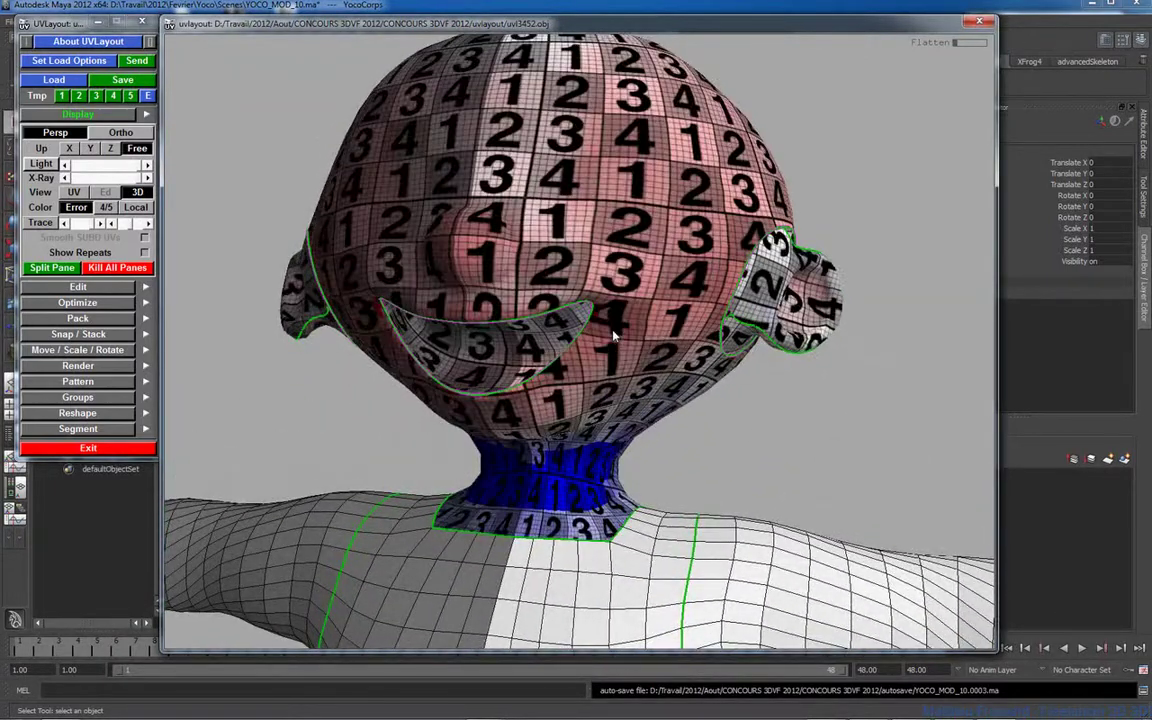
Step: Examine the numbered texture for stretching around the mouth, ears, neck and side of the head
drag(614, 336, 589, 319)
right_drag(552, 300, 662, 413)
drag(560, 330, 606, 303)
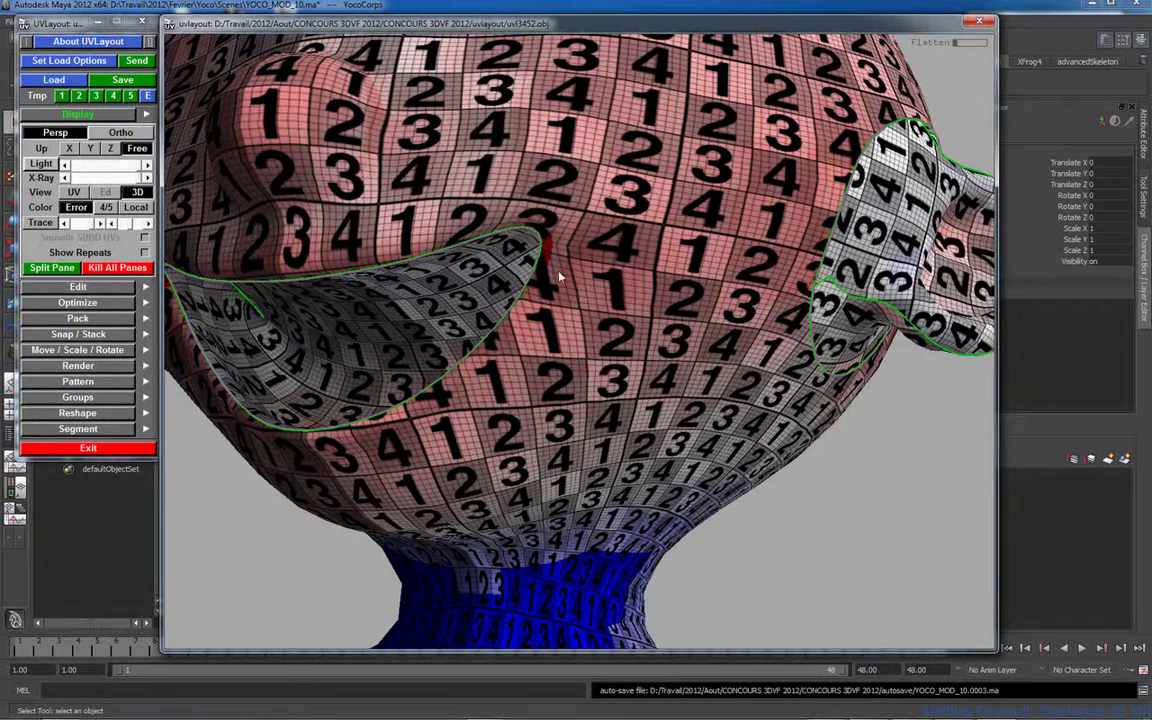
right_drag(725, 409, 604, 421)
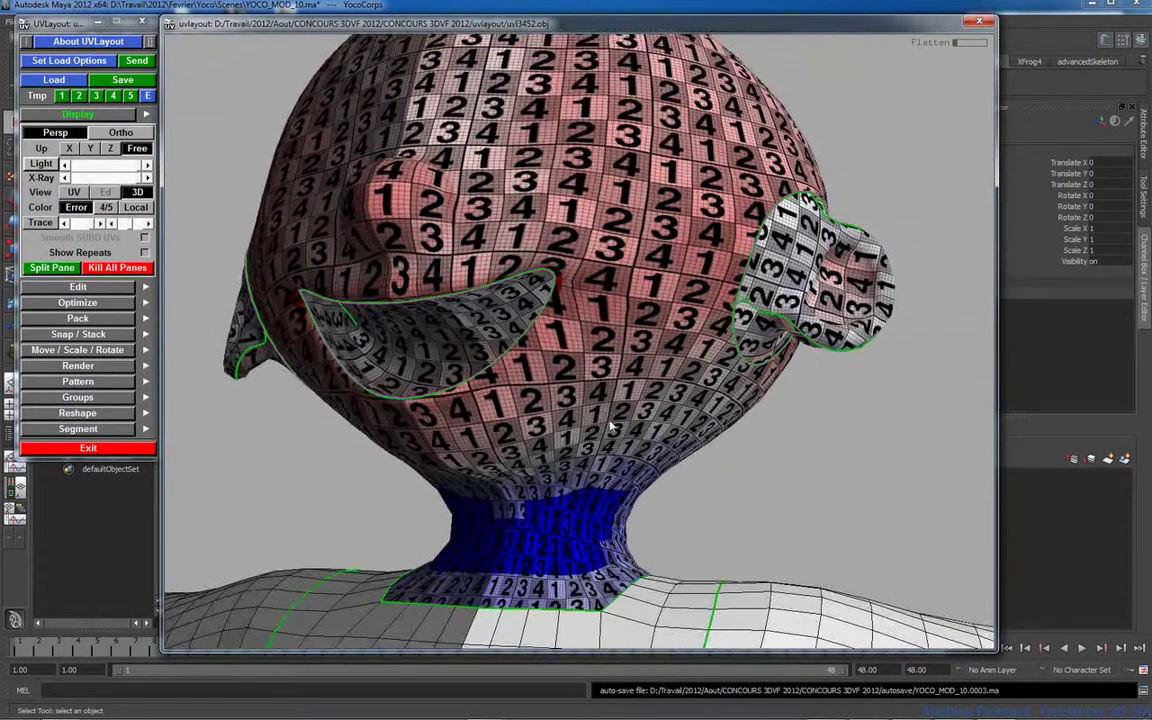
middle_drag(612, 427, 521, 490)
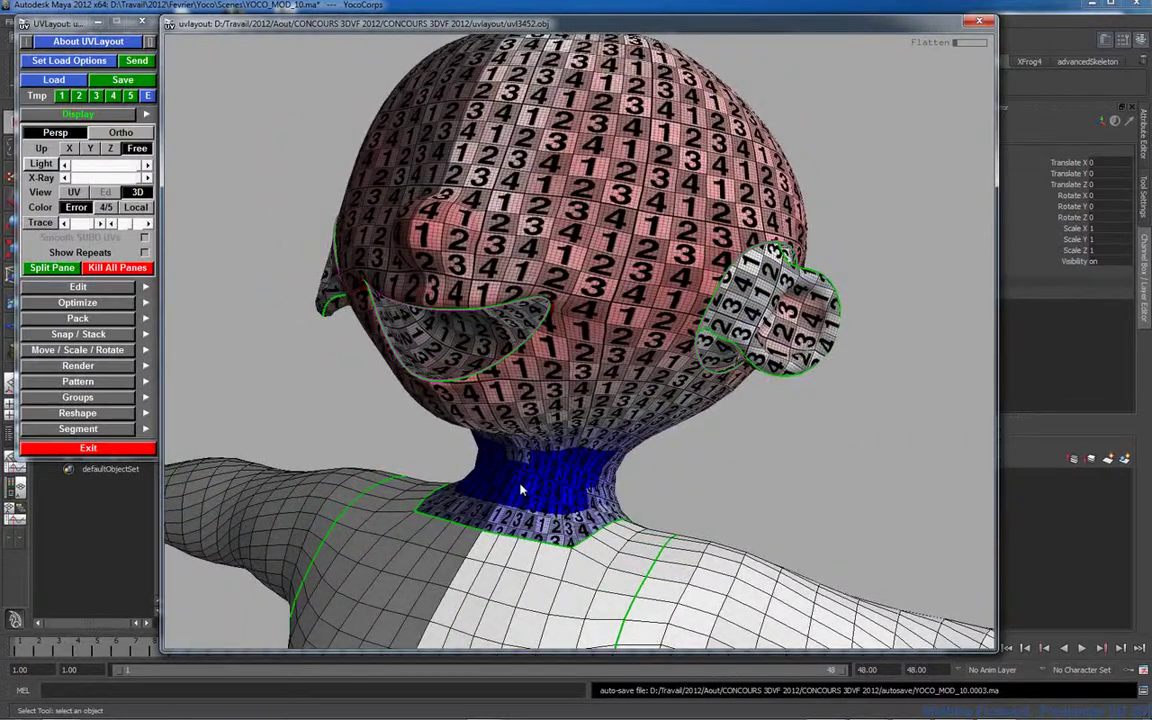
right_drag(657, 426, 509, 417)
middle_drag(509, 417, 519, 272)
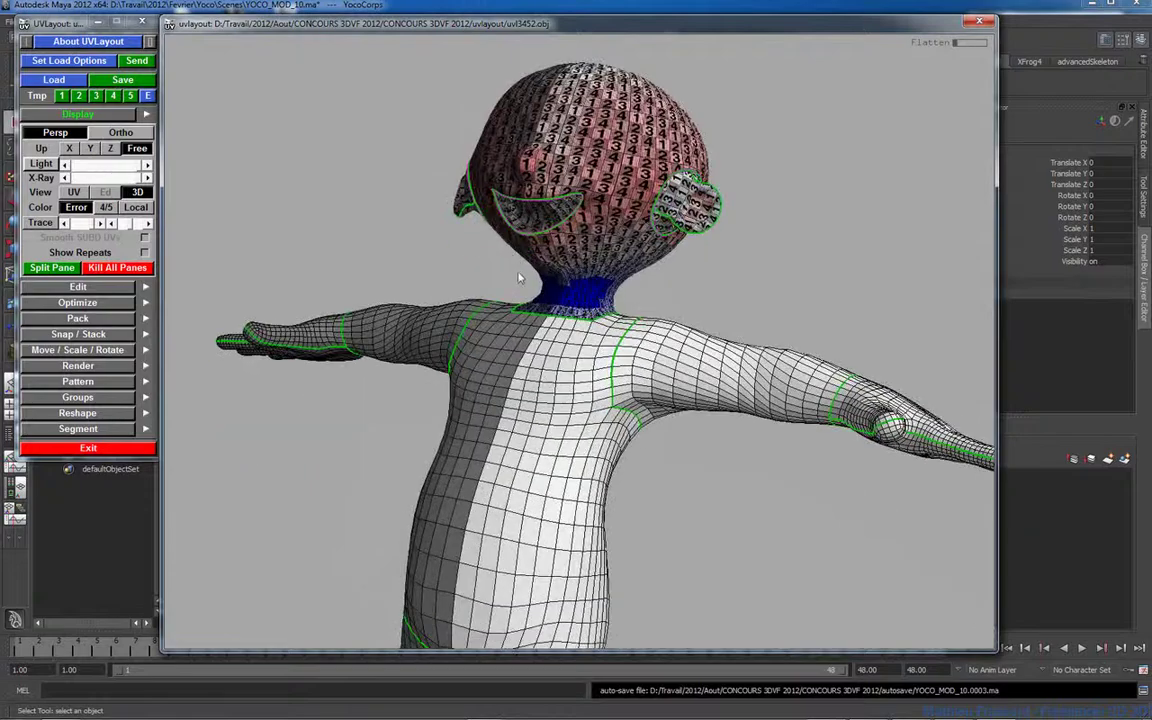
drag(519, 272, 551, 300)
right_drag(552, 302, 738, 329)
middle_drag(738, 329, 761, 447)
drag(761, 447, 707, 432)
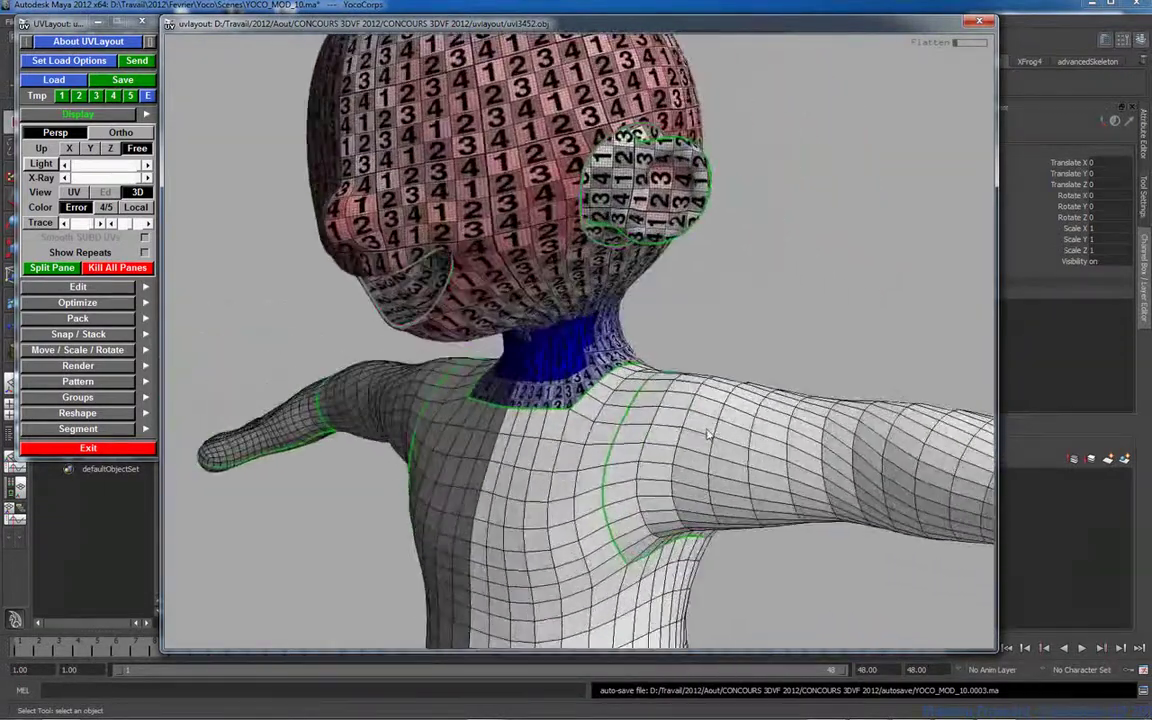
middle_drag(328, 259, 533, 386)
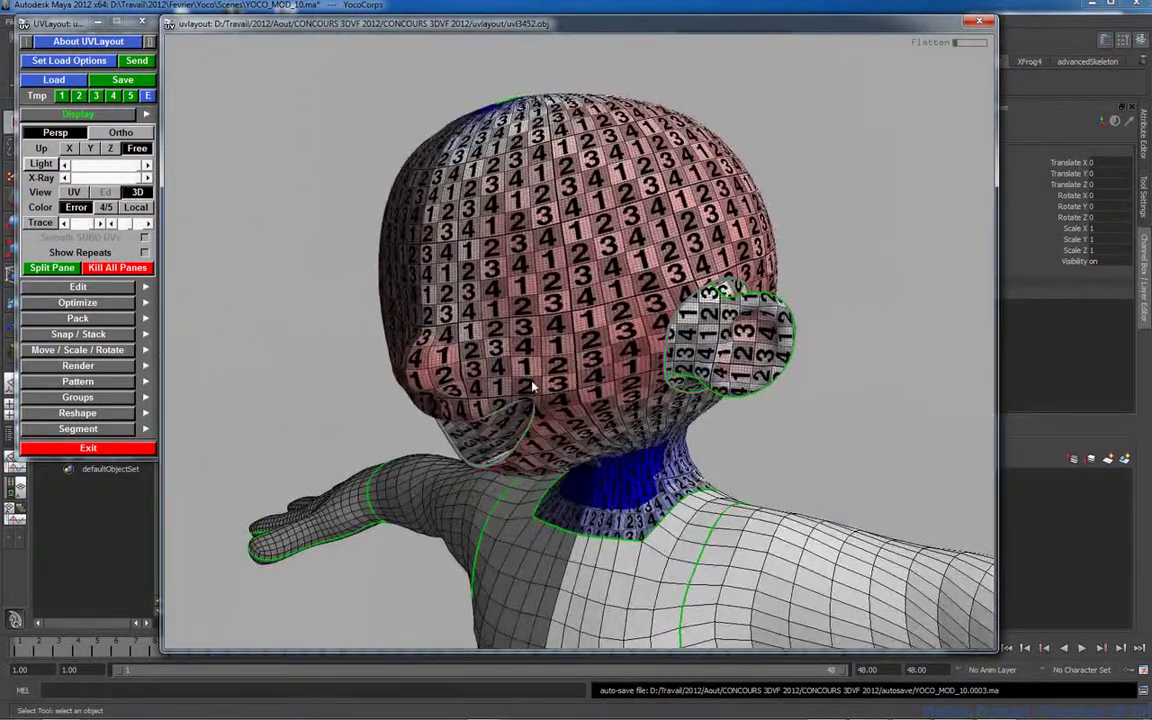
Step: Cycle the head's surface display through plain distortion colours and the checkerboard, and return to the numbered texture
key(t)
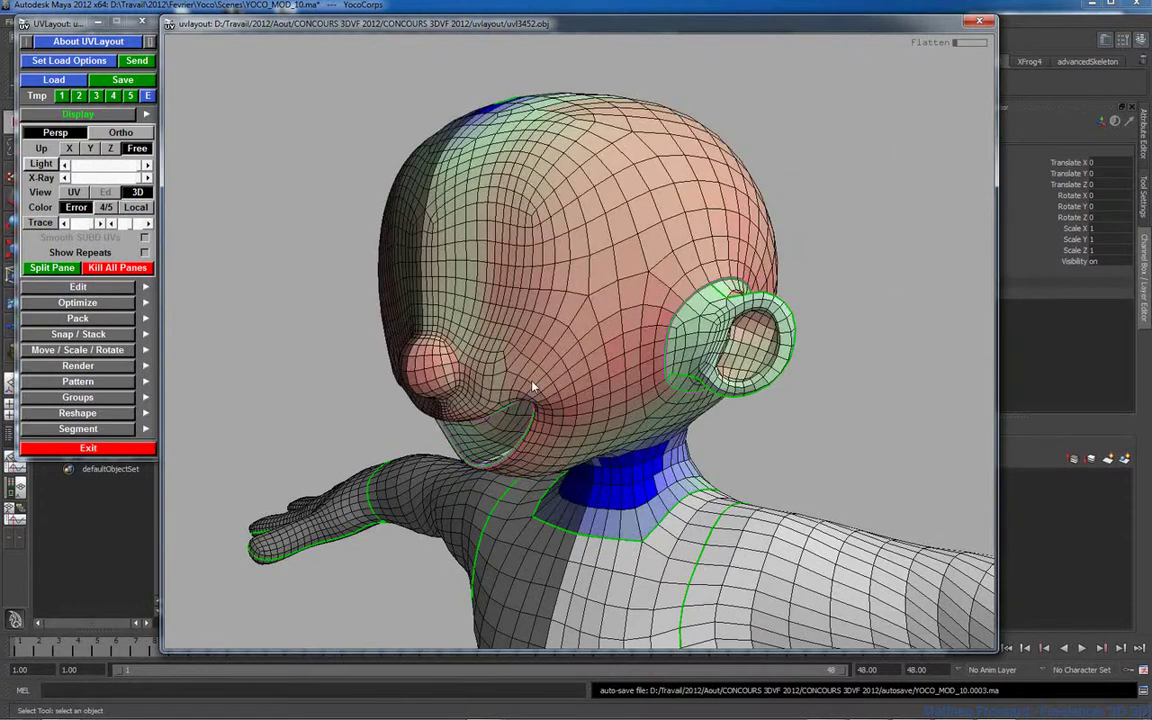
key(t)
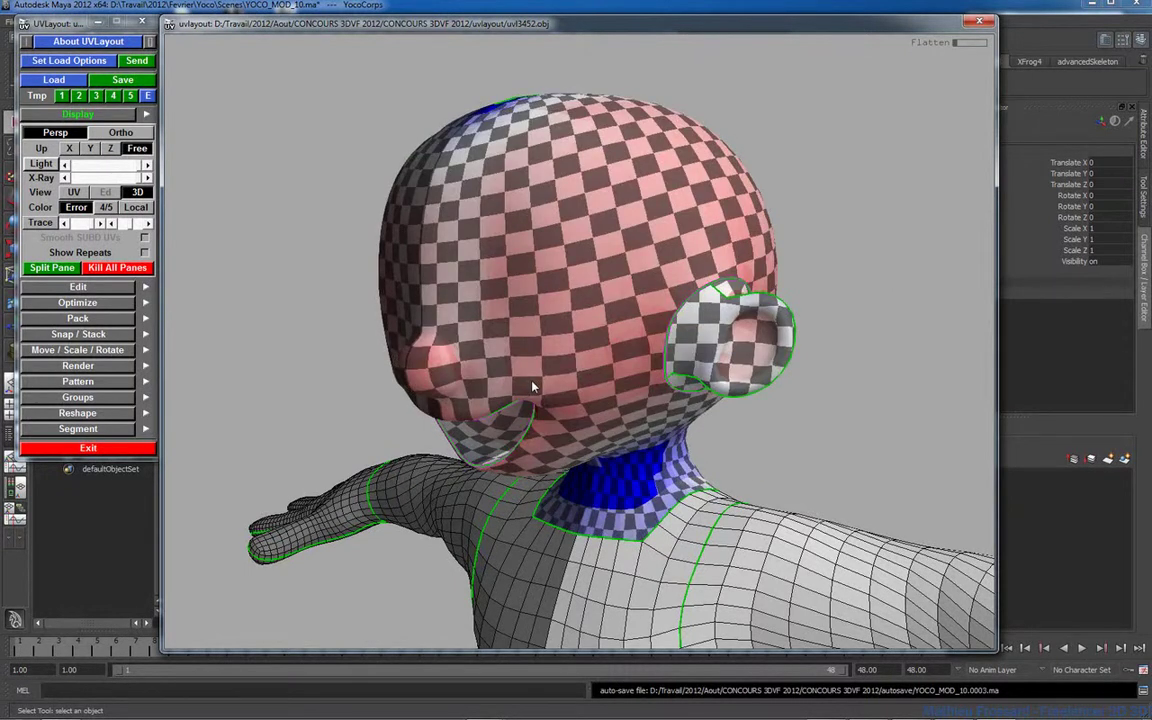
key(t)
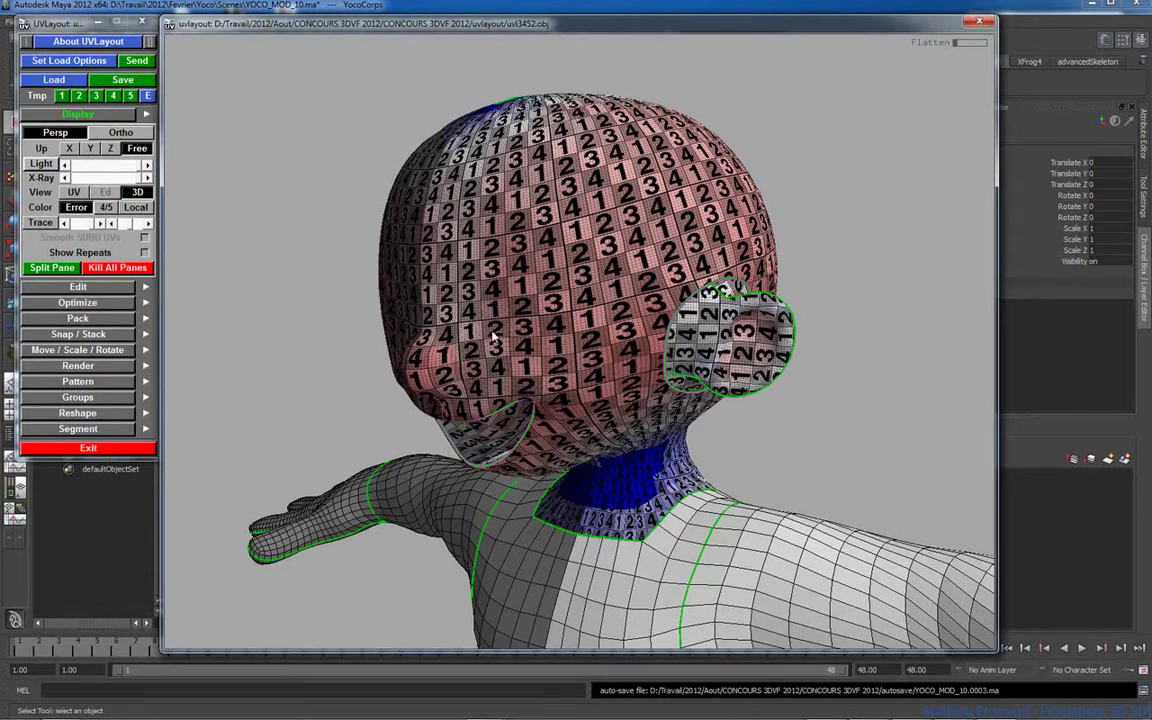
Step: Check the numbered texture across the front of the face on the 3D model and return to the UV view
drag(533, 387, 500, 338)
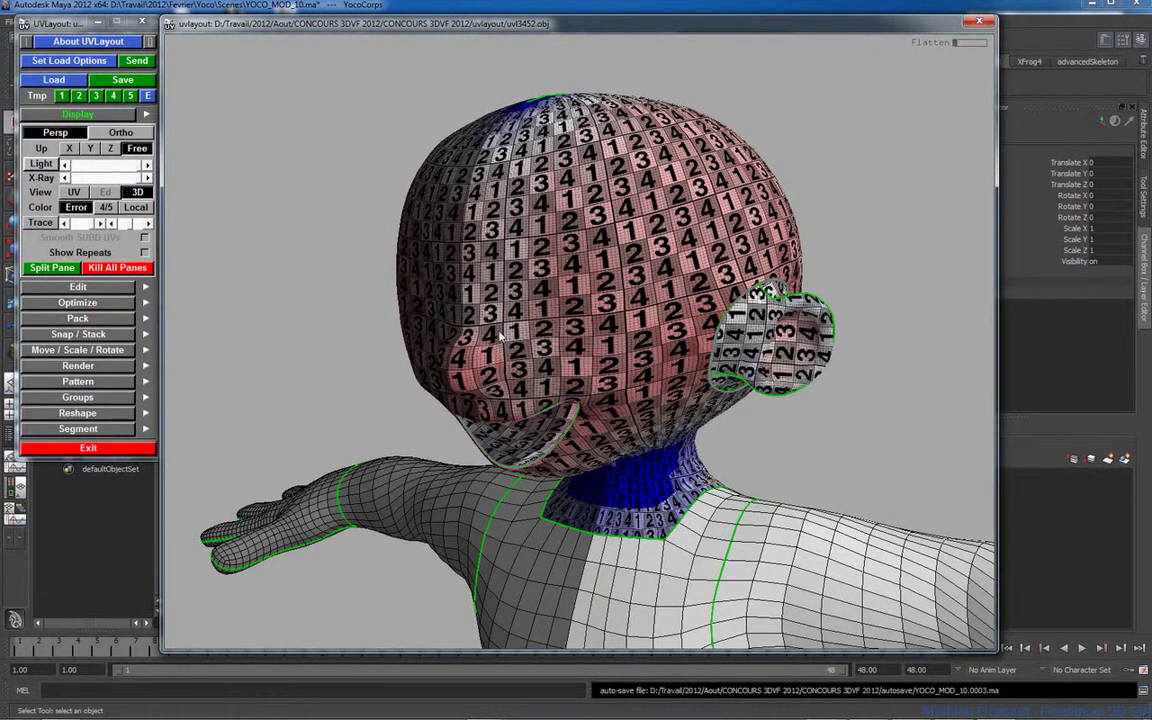
drag(484, 326, 499, 315)
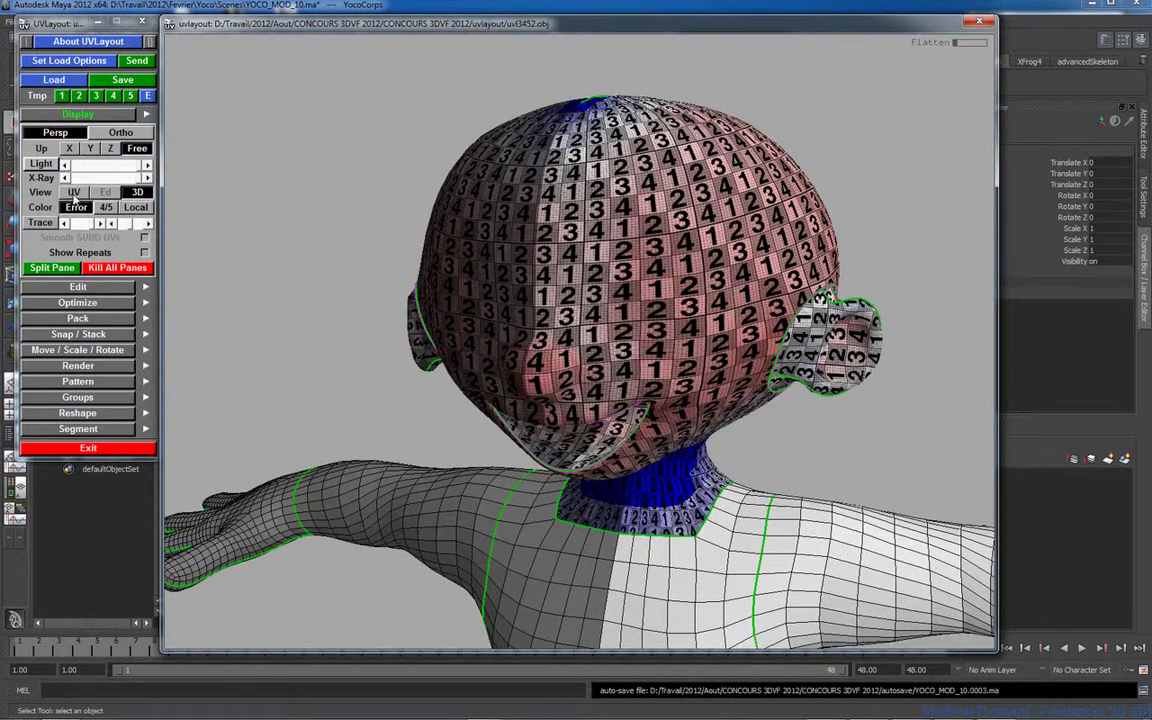
key(1)
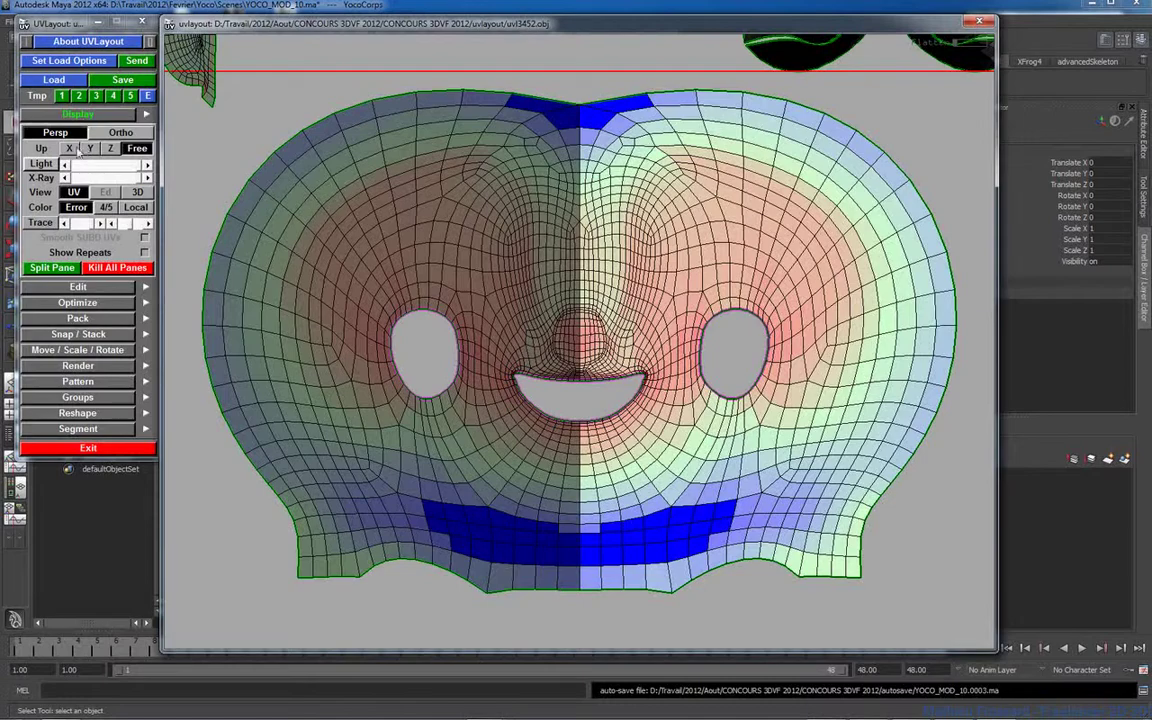
click(82, 117)
Step: Flatten the mirrored pair of arm shells beside the hands until the distortion is relaxed
right_drag(722, 370, 552, 345)
middle_drag(552, 345, 396, 394)
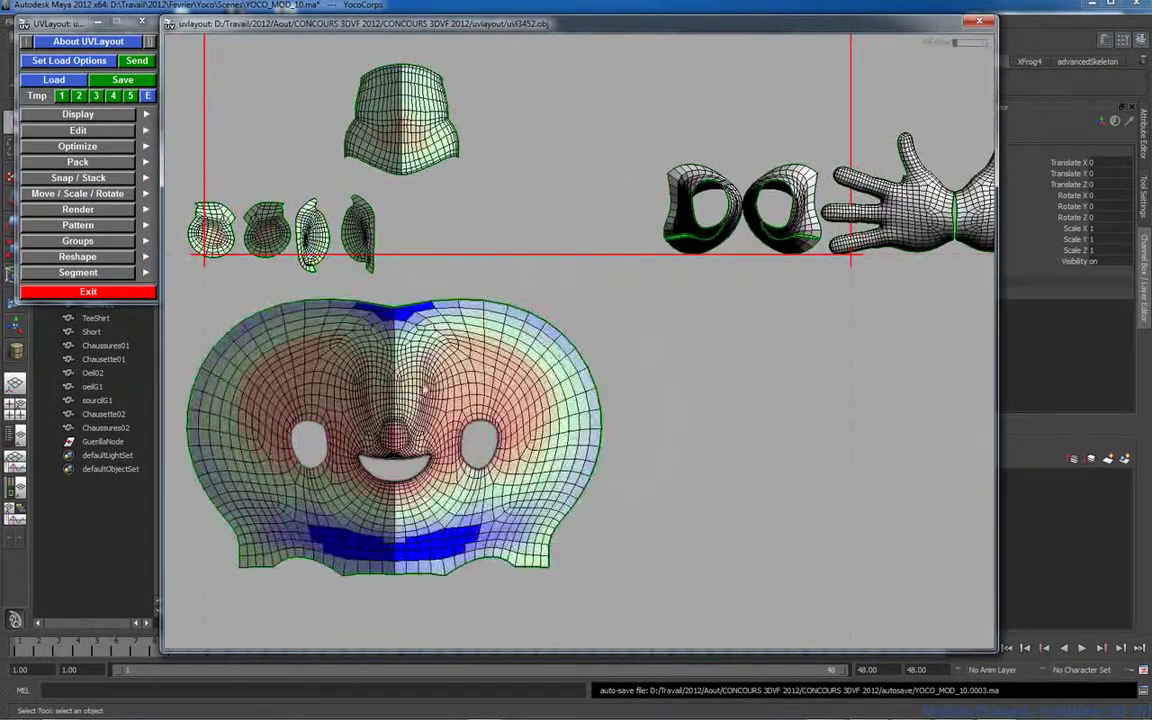
right_drag(506, 322, 527, 342)
middle_drag(670, 325, 491, 414)
right_drag(491, 414, 506, 326)
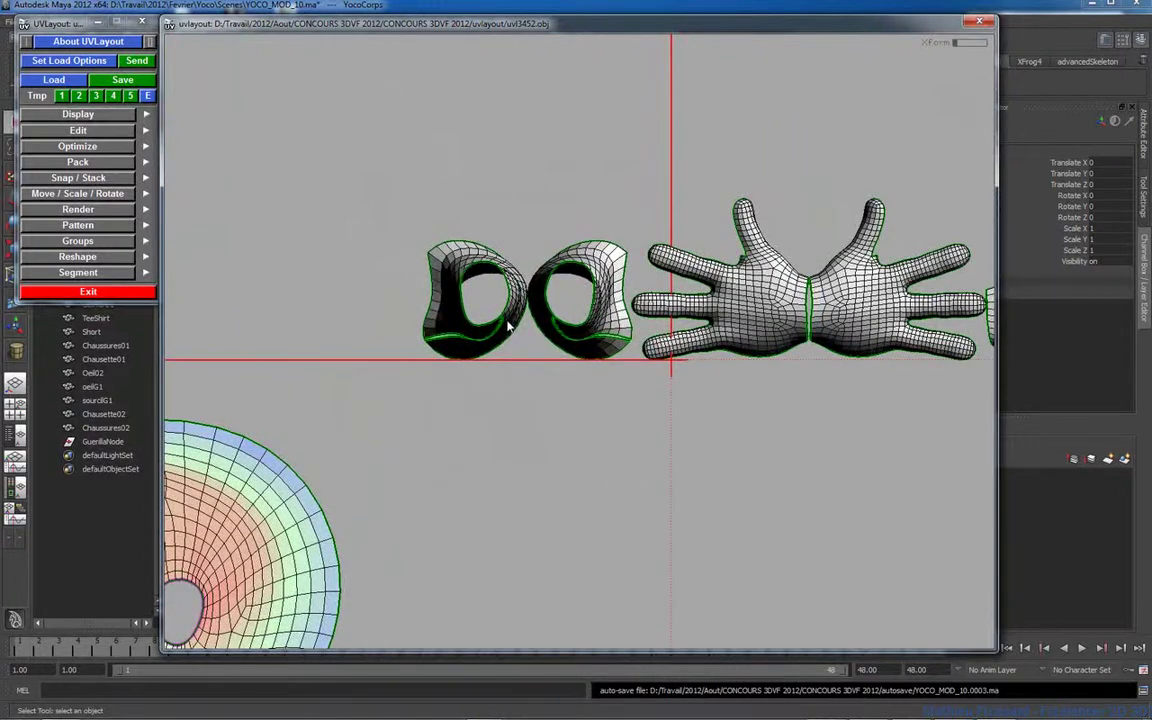
key(f)
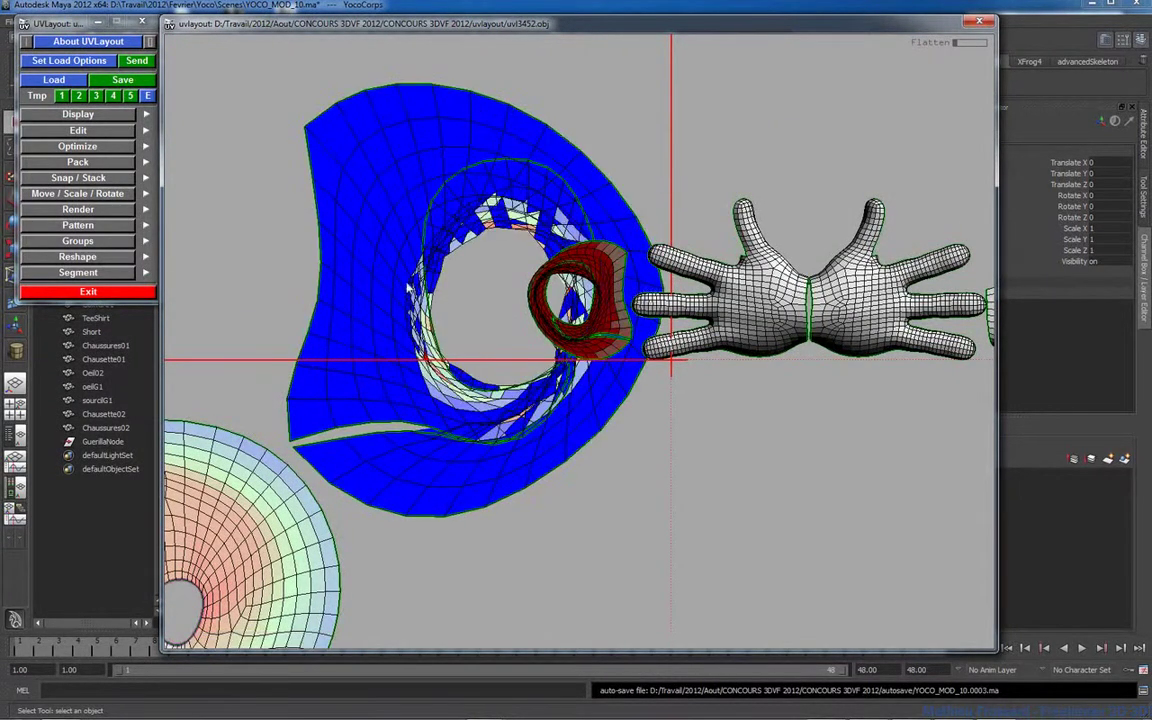
key(shift+f)
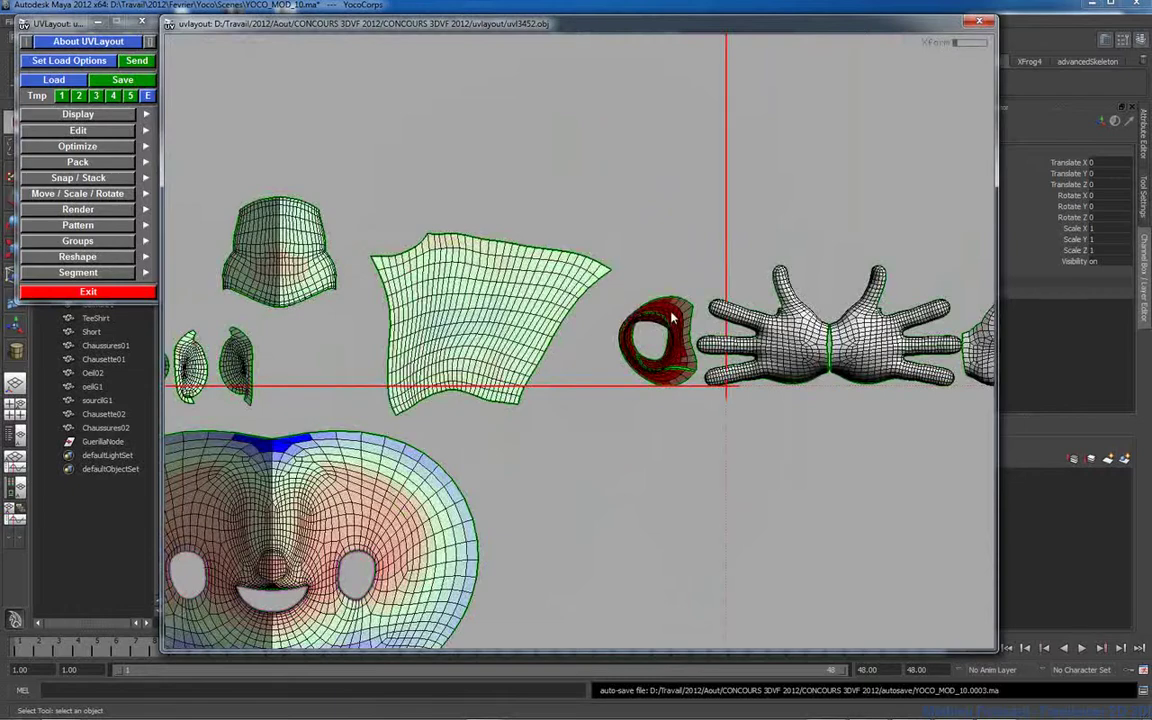
key(shift+f)
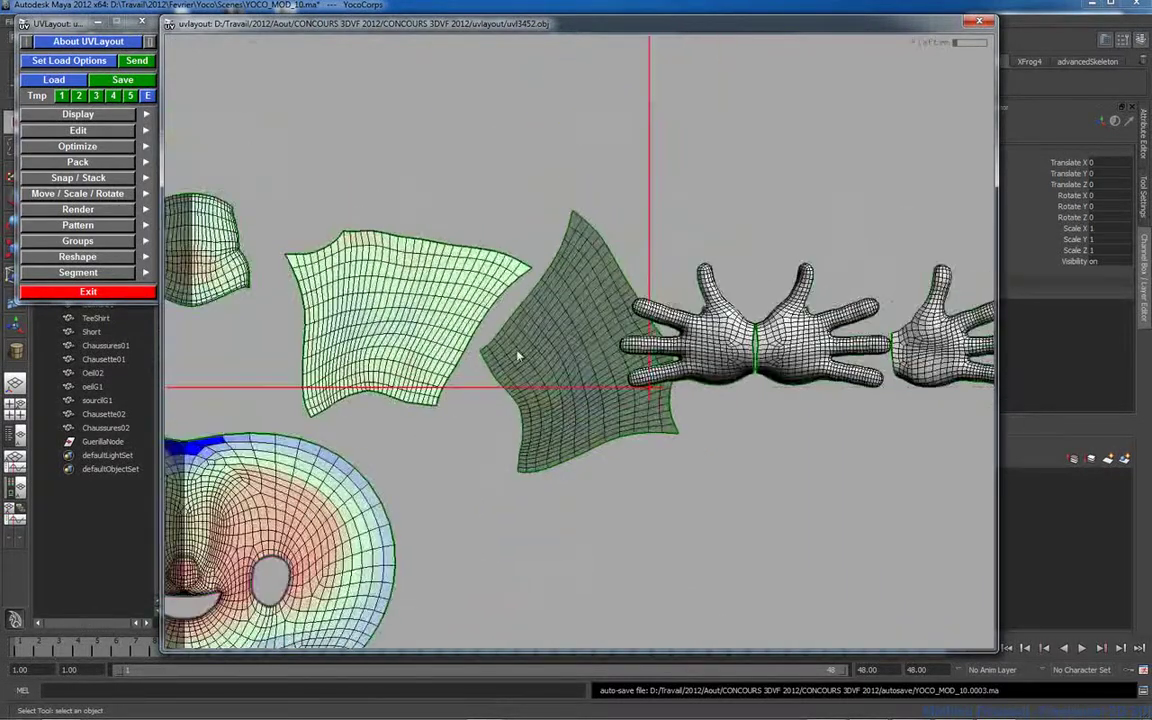
key(f)
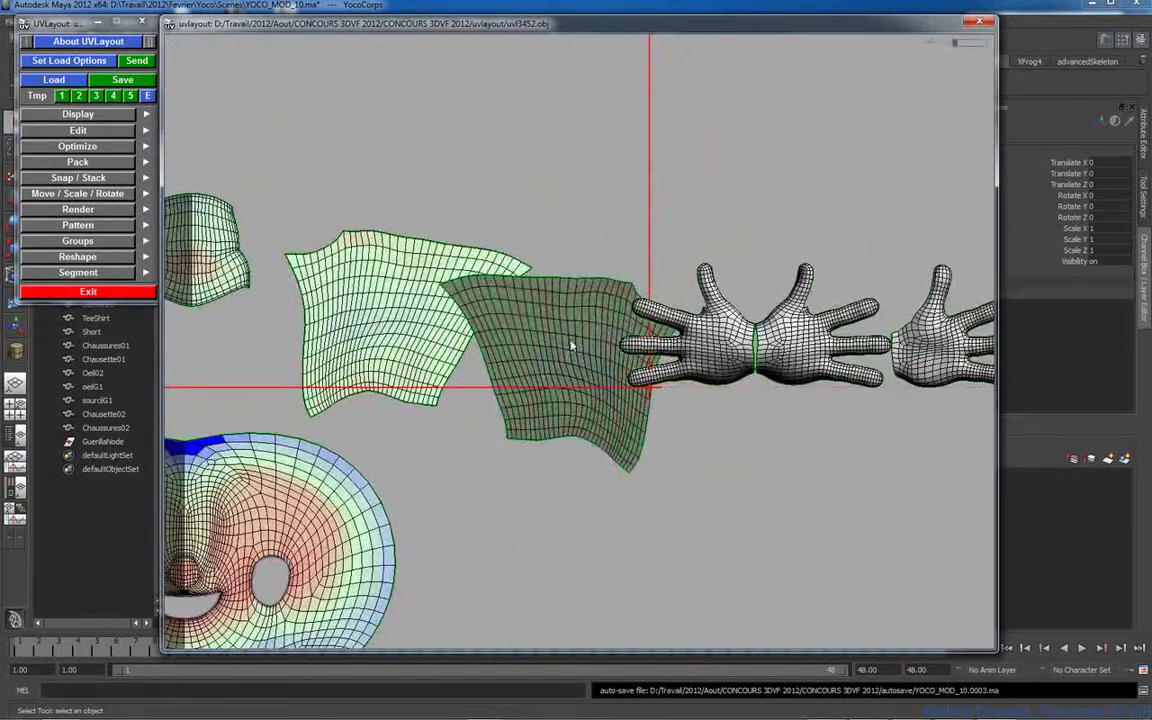
Step: Move the two flattened arm shells side by side into the free space above the hand shells
middle_drag(572, 345, 606, 164)
middle_drag(443, 298, 403, 146)
middle_drag(607, 171, 625, 144)
middle_drag(388, 141, 387, 130)
right_drag(674, 283, 633, 305)
middle_drag(633, 305, 560, 324)
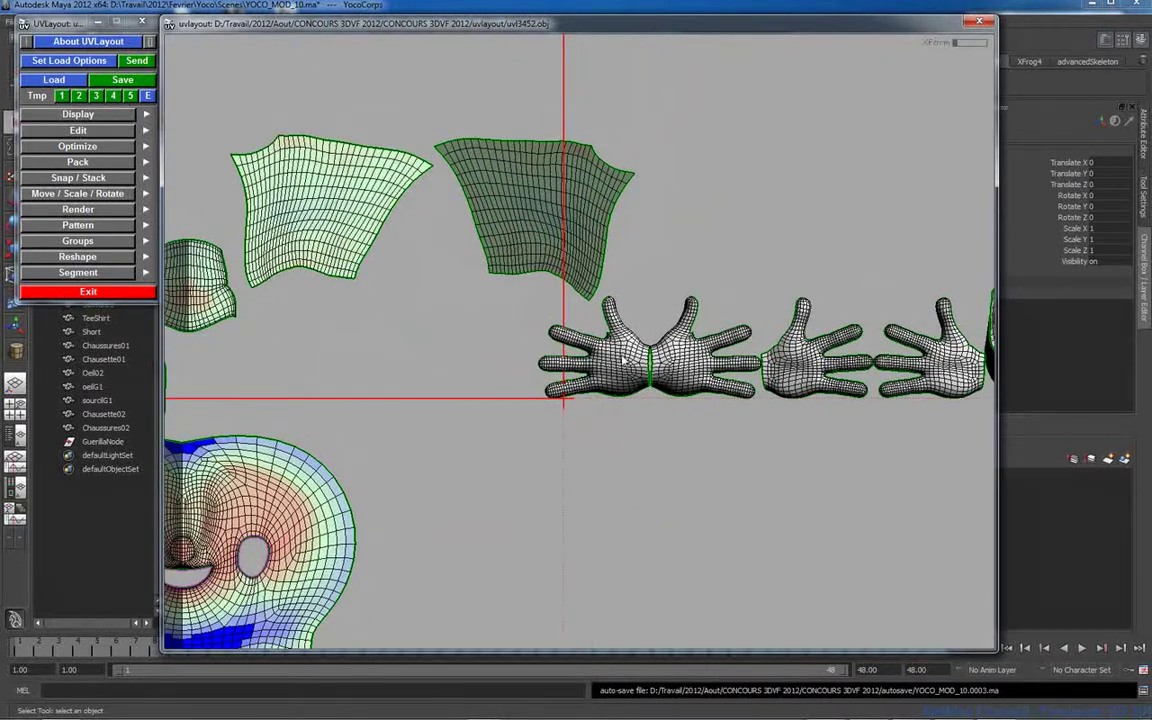
Step: Flatten the four hand shells one after another
key(f)
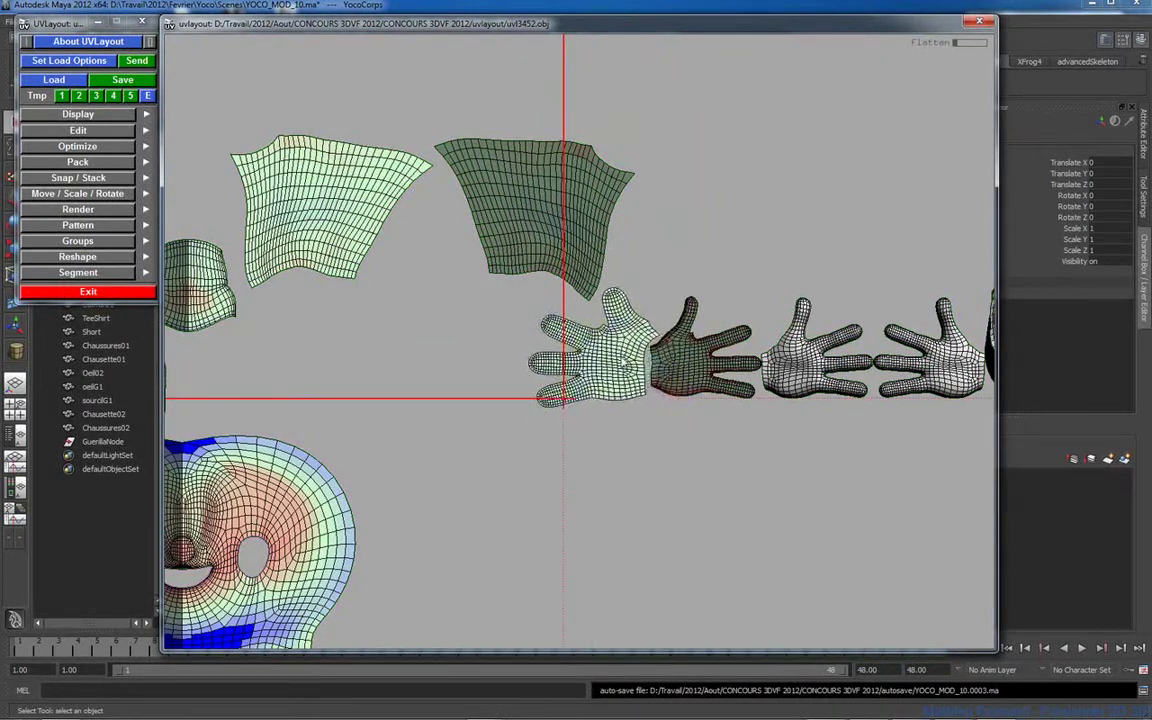
right_drag(634, 370, 731, 408)
middle_drag(731, 408, 550, 406)
key(f)
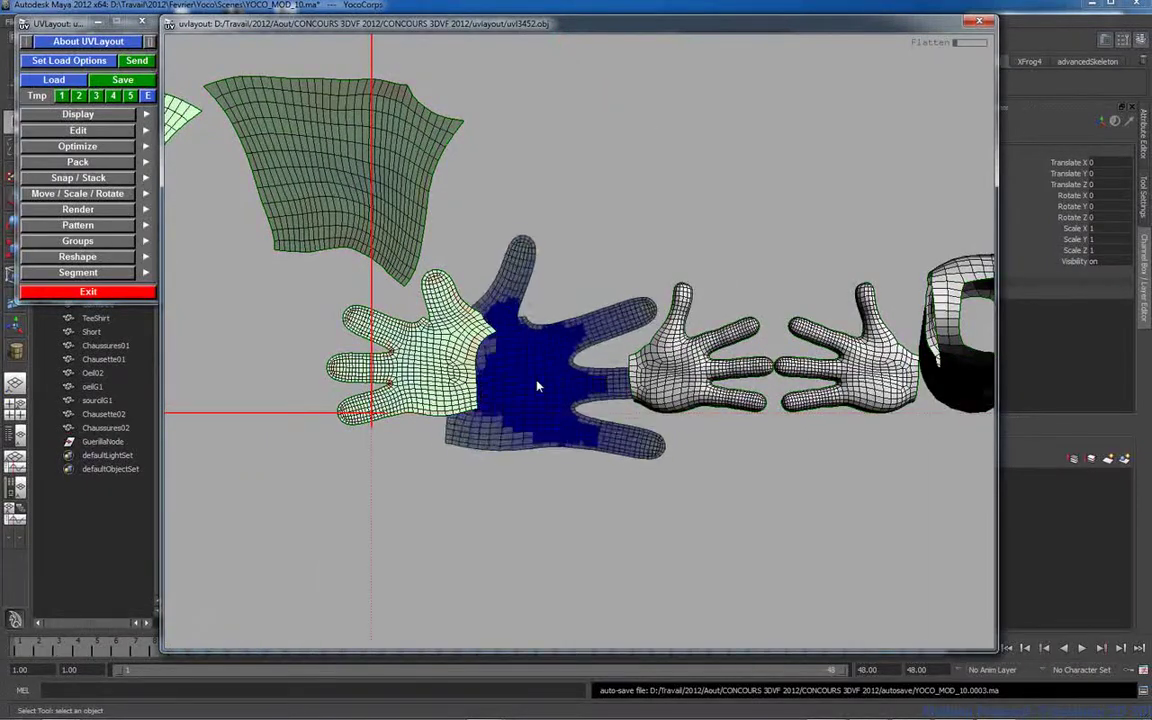
key(f)
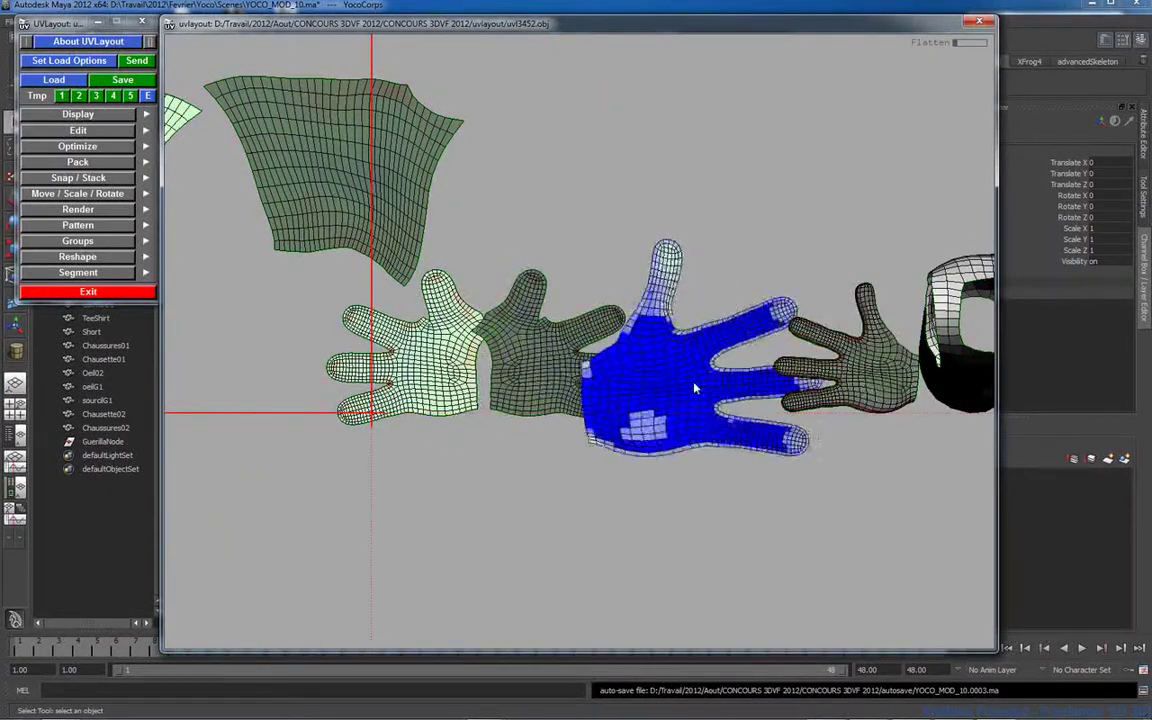
key(f)
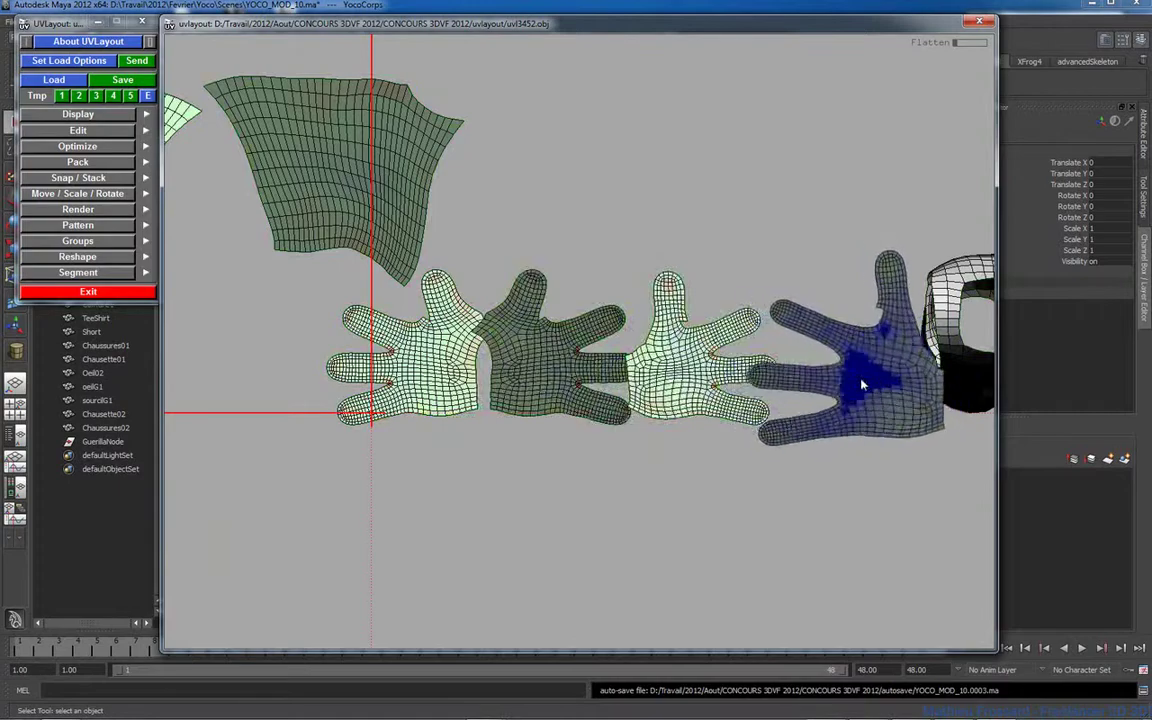
Step: Flatten the torso shell next to the hands and stop the process once it has spread out
scroll(622, 377, down, 3)
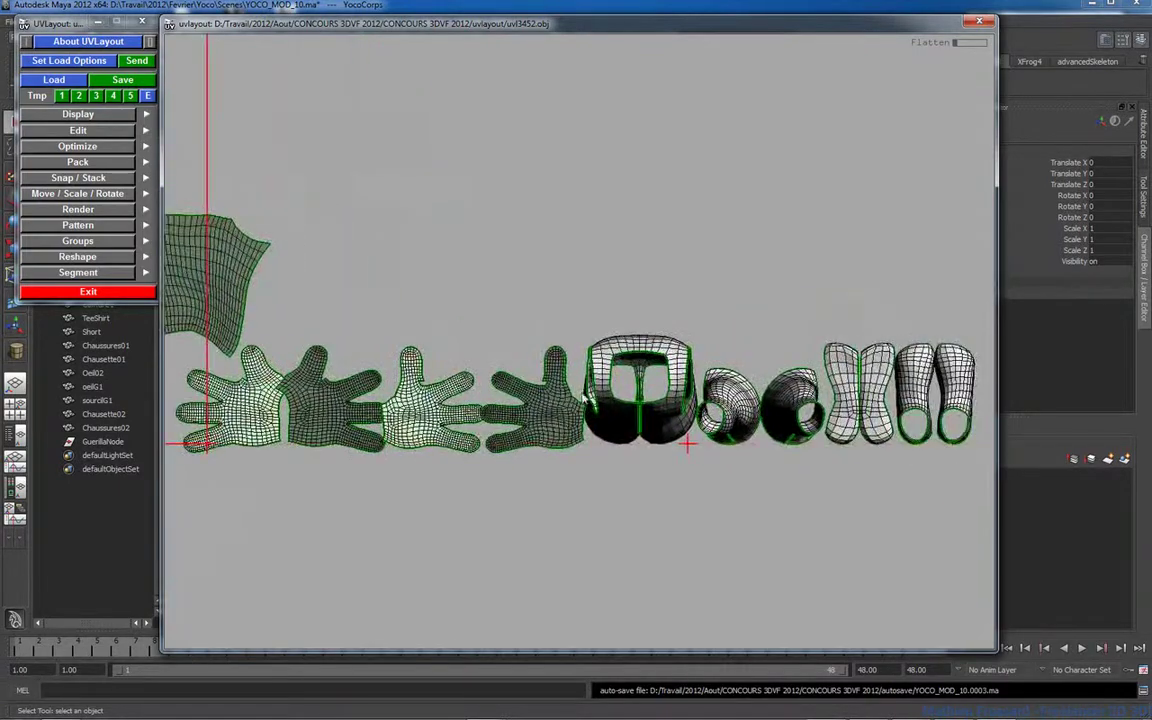
key(f)
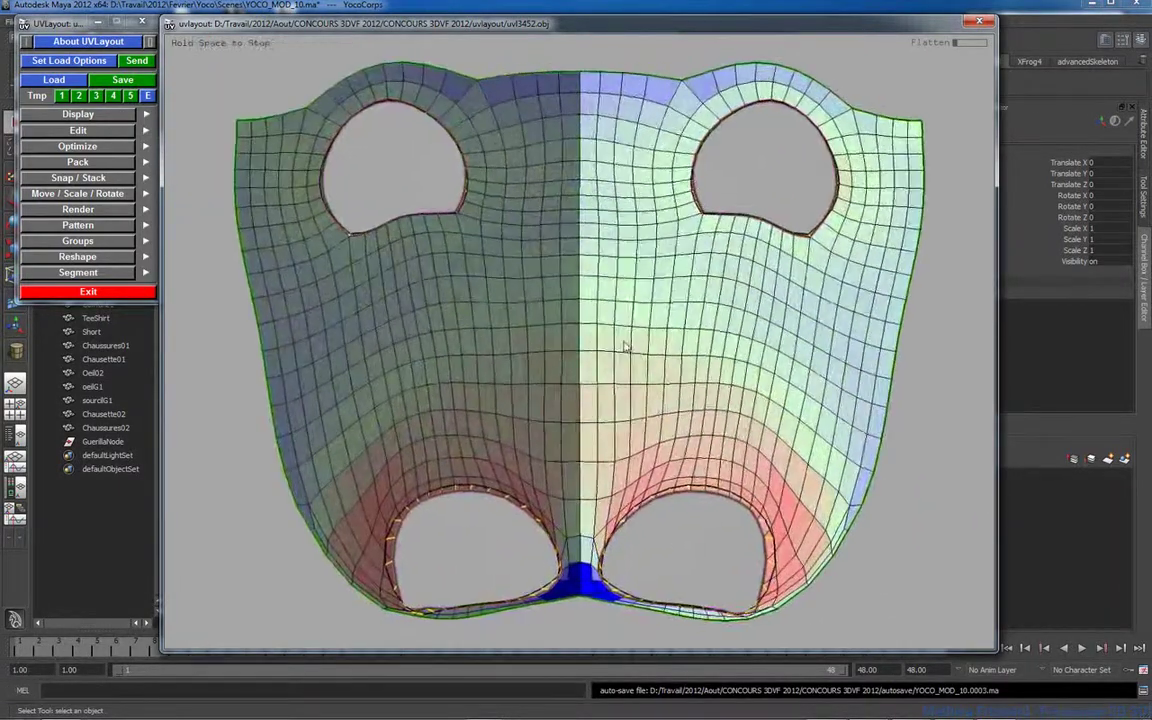
key(space)
right_drag(625, 346, 534, 410)
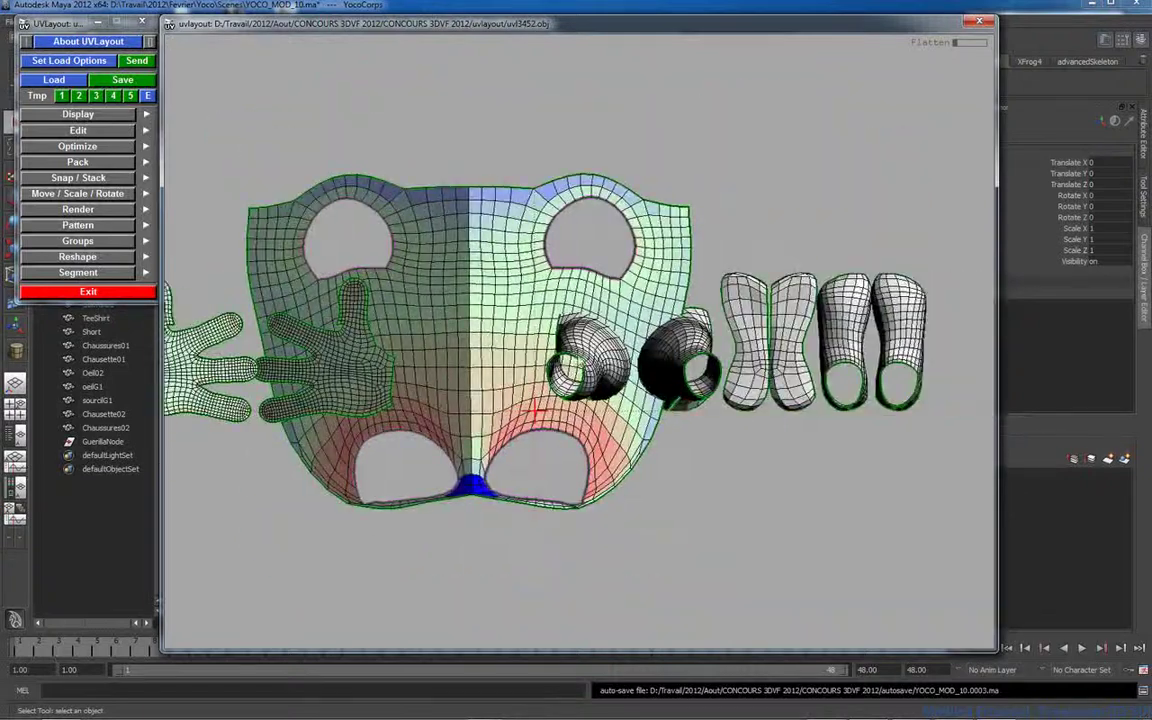
Step: Flatten the two leg shells and the pair of foot sole shells
key(f)
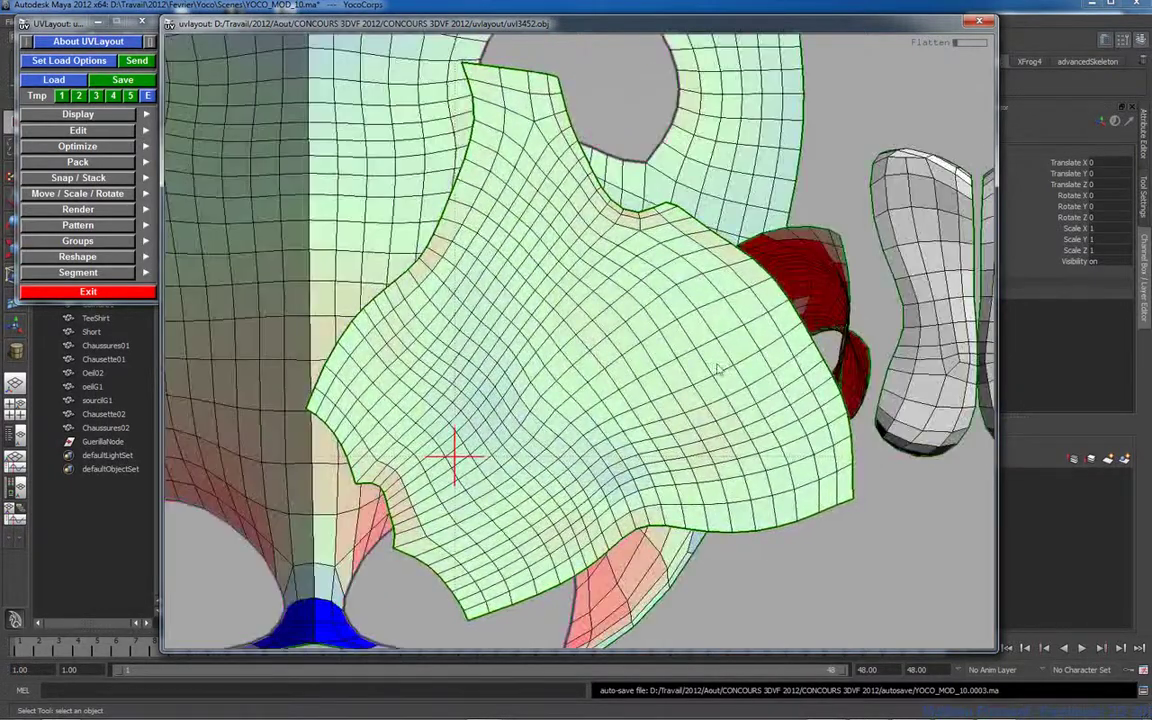
right_drag(773, 398, 764, 326)
key(shift+f)
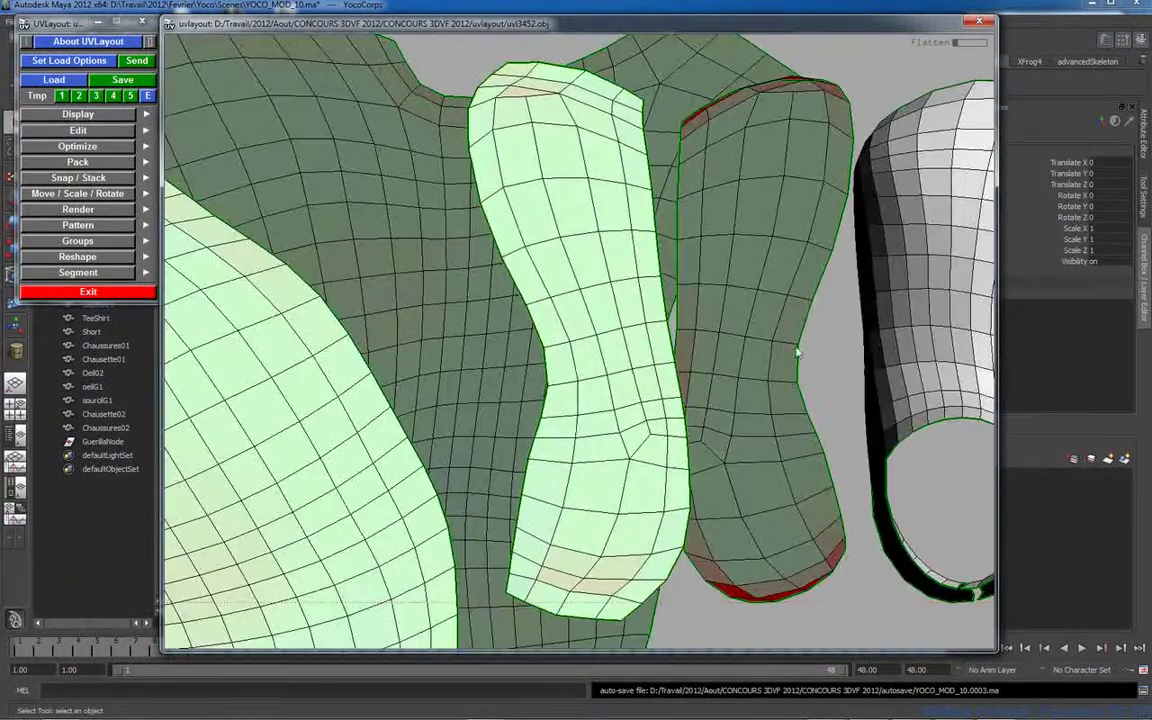
right_drag(797, 352, 694, 334)
key(f)
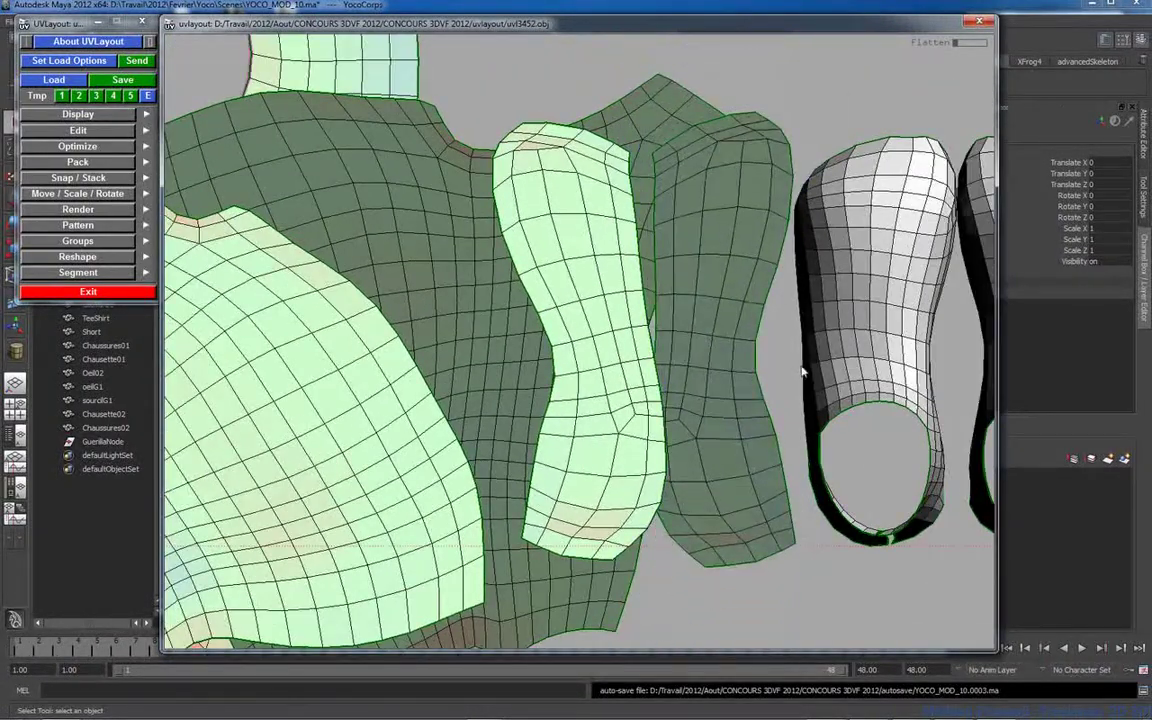
Step: Flatten the two upper foot shells with the ankle openings at the end of the row
right_drag(802, 370, 690, 368)
middle_drag(627, 366, 357, 371)
key(f)
key(f)
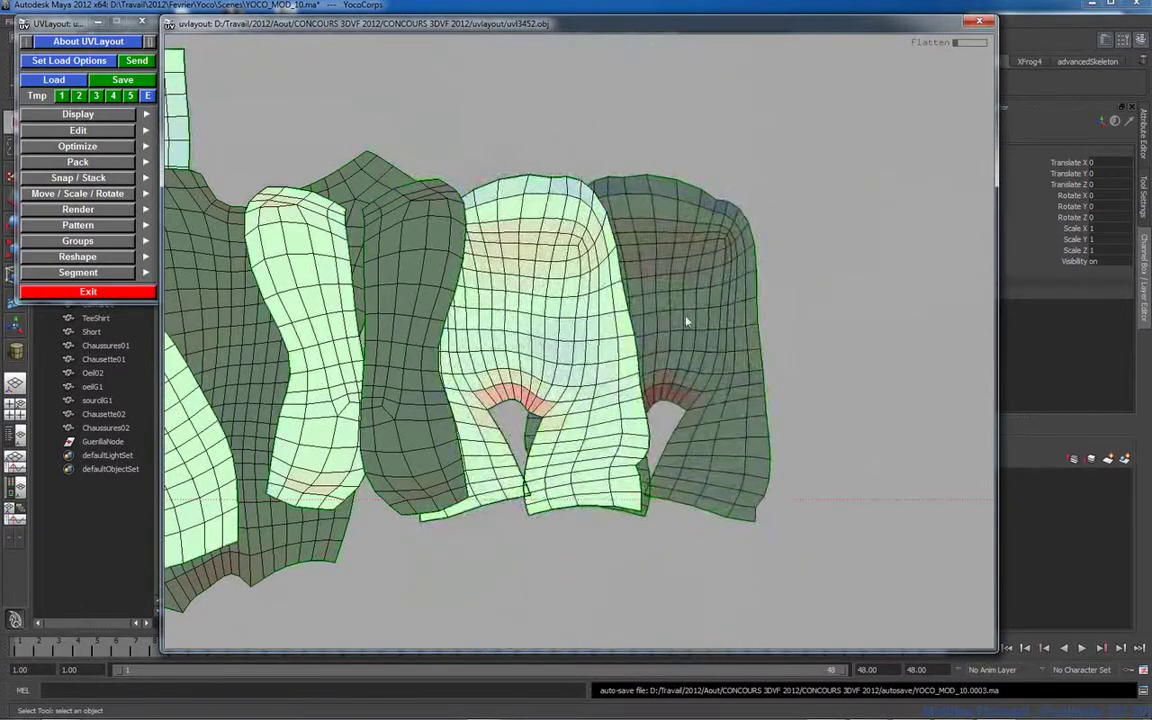
Step: Pack all shells into the UV tile with Fast quality and a 1k map resolution
right_drag(686, 319, 250, 319)
middle_drag(250, 319, 557, 272)
right_drag(557, 272, 398, 266)
middle_drag(398, 266, 598, 269)
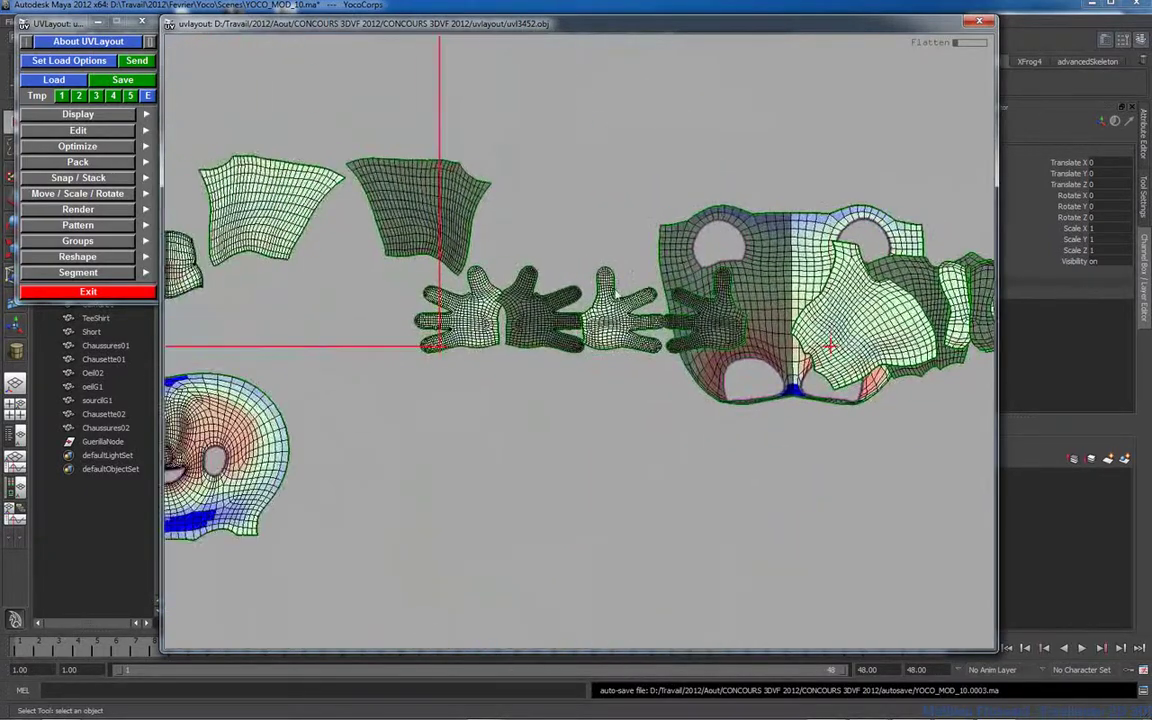
right_drag(598, 269, 340, 262)
middle_drag(340, 262, 516, 261)
right_drag(295, 237, 415, 281)
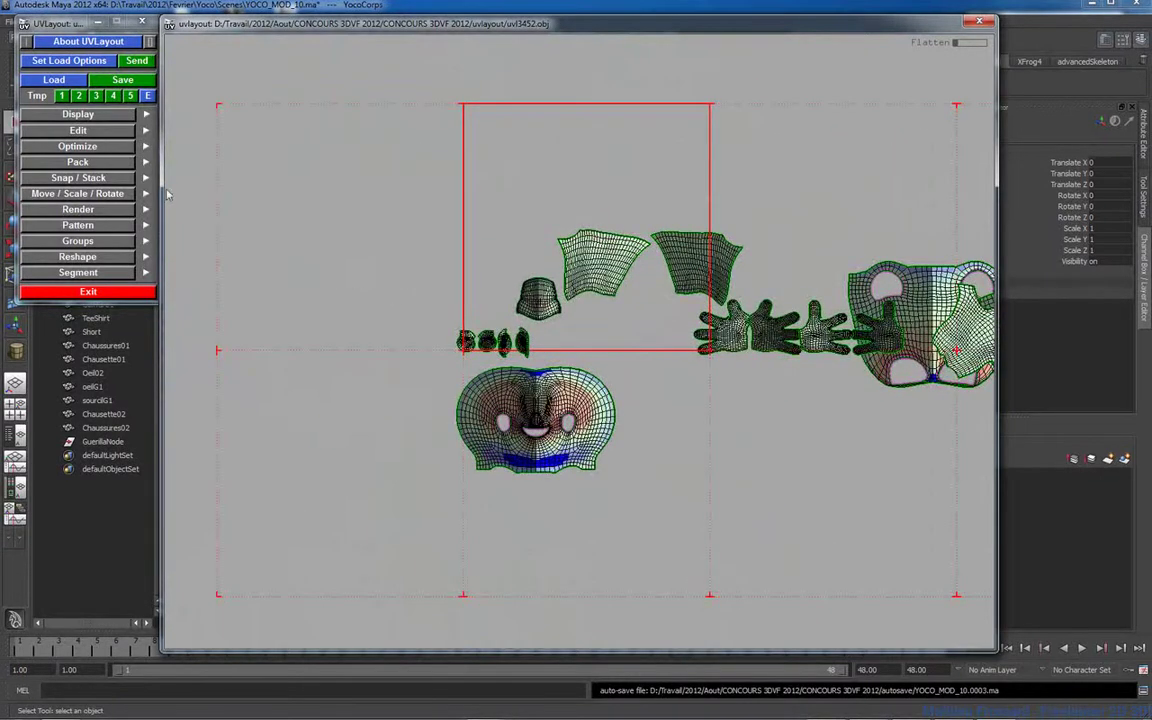
click(78, 162)
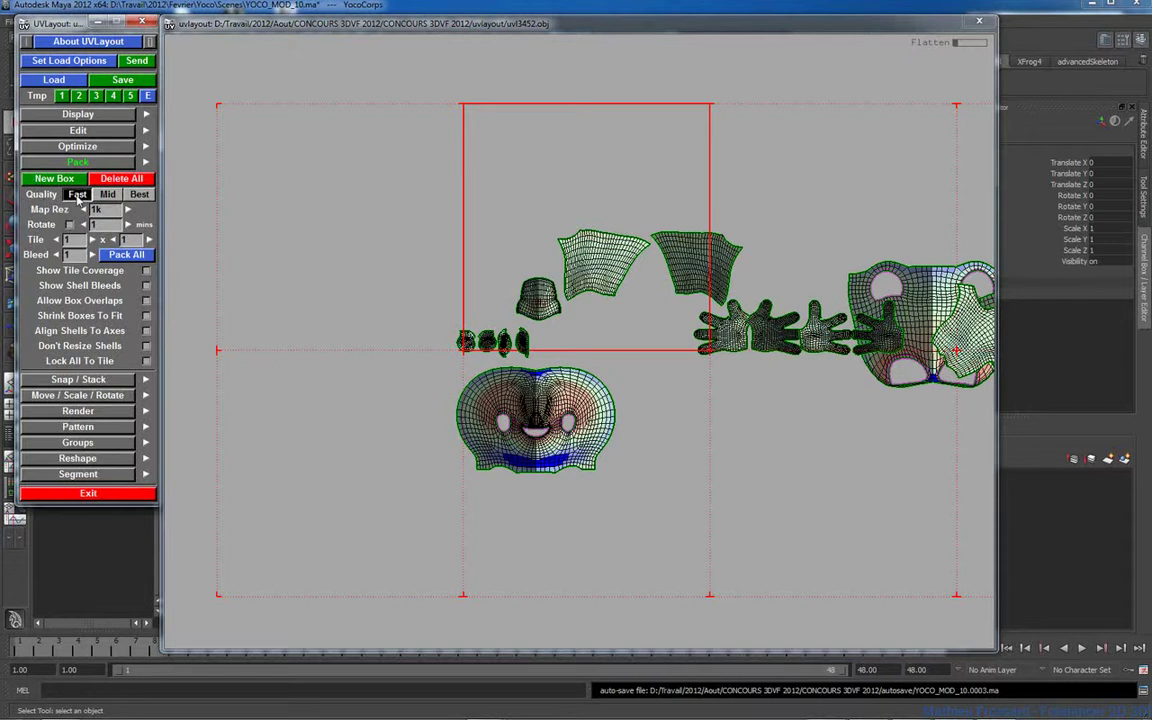
click(106, 196)
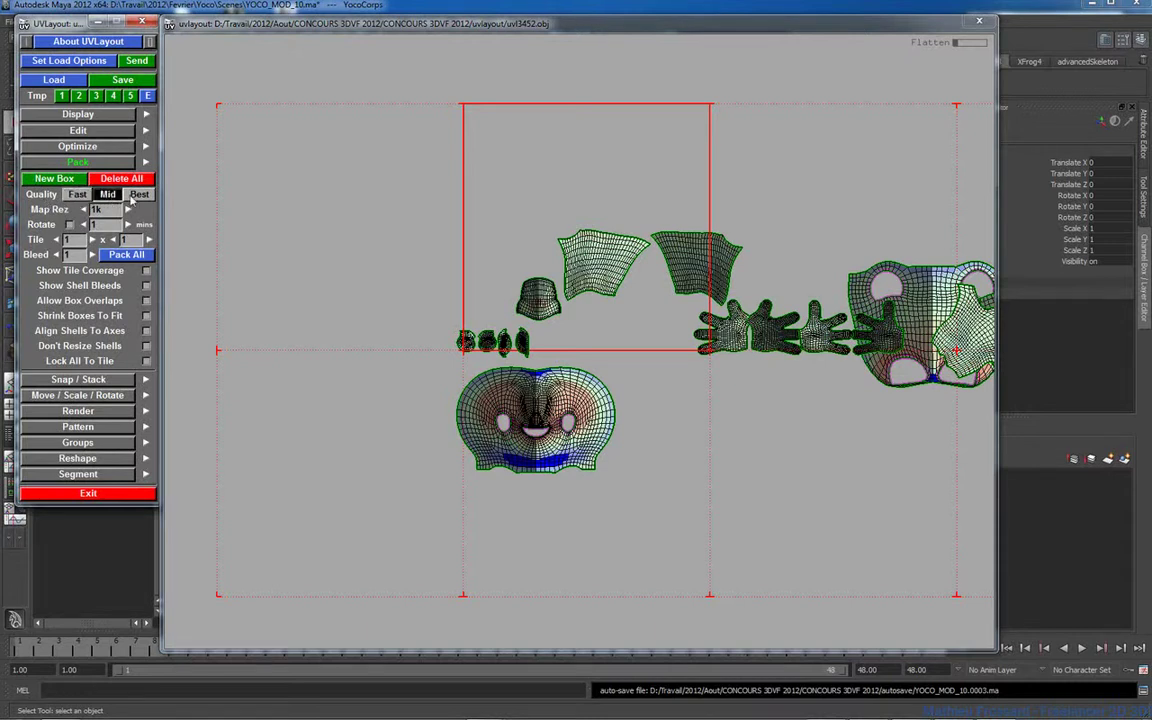
click(134, 196)
click(77, 194)
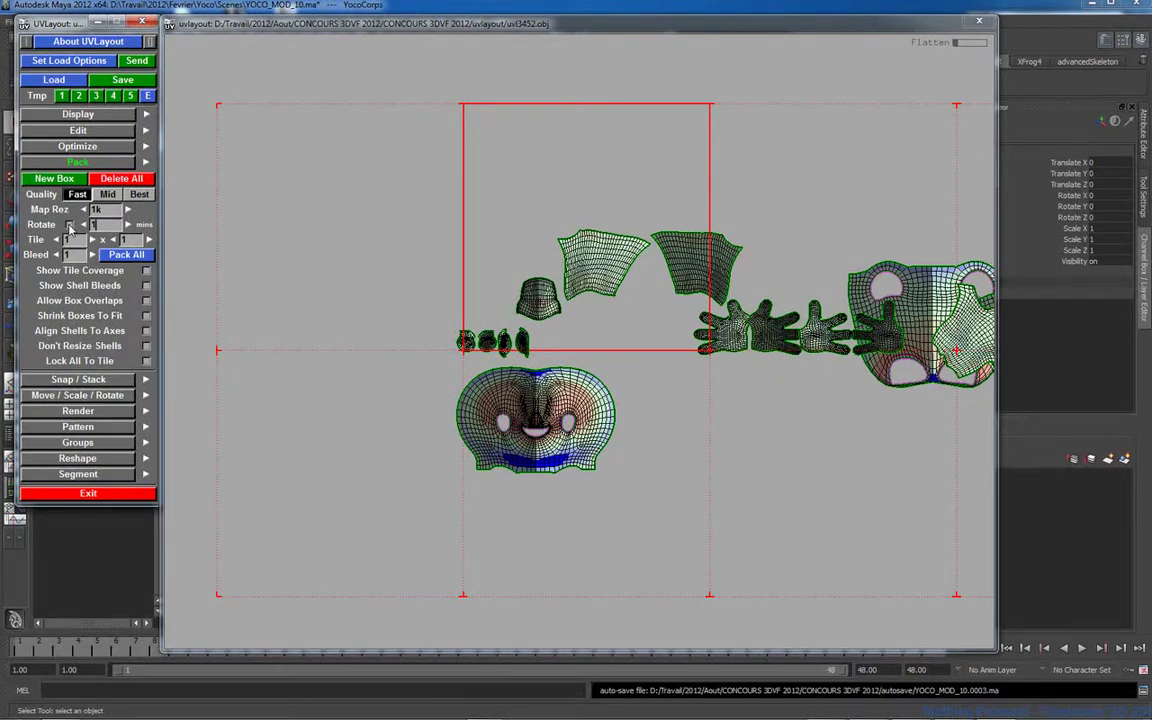
click(126, 254)
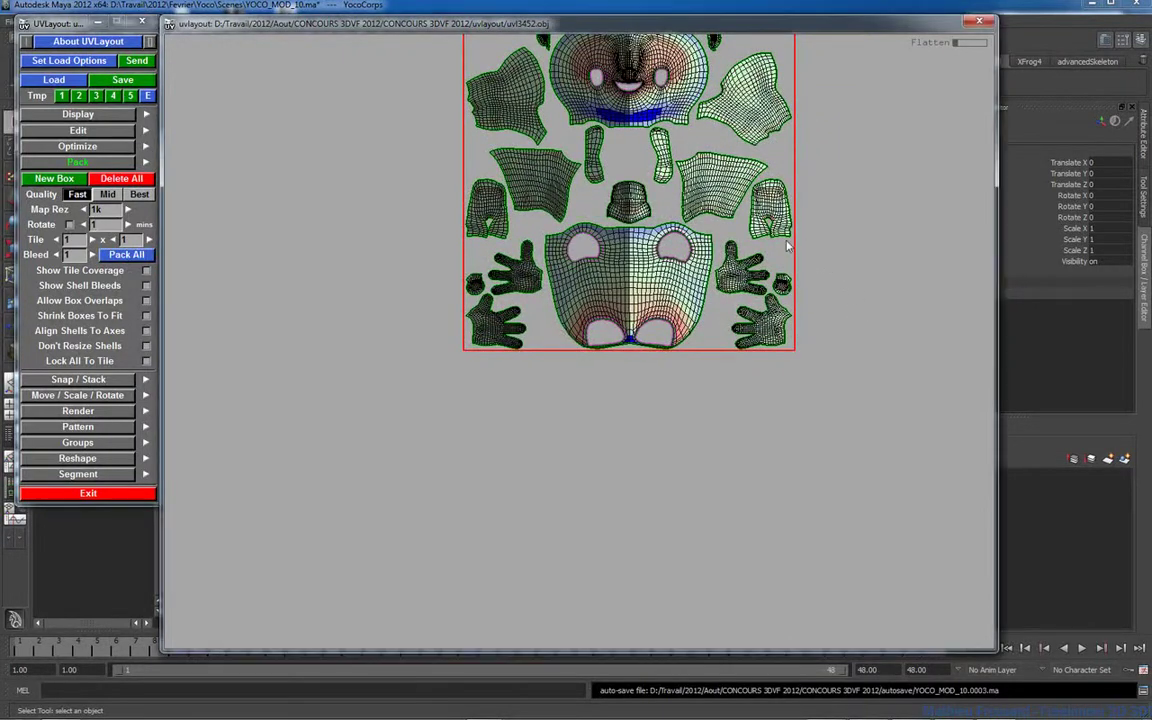
middle_drag(785, 246, 726, 387)
right_drag(726, 387, 716, 351)
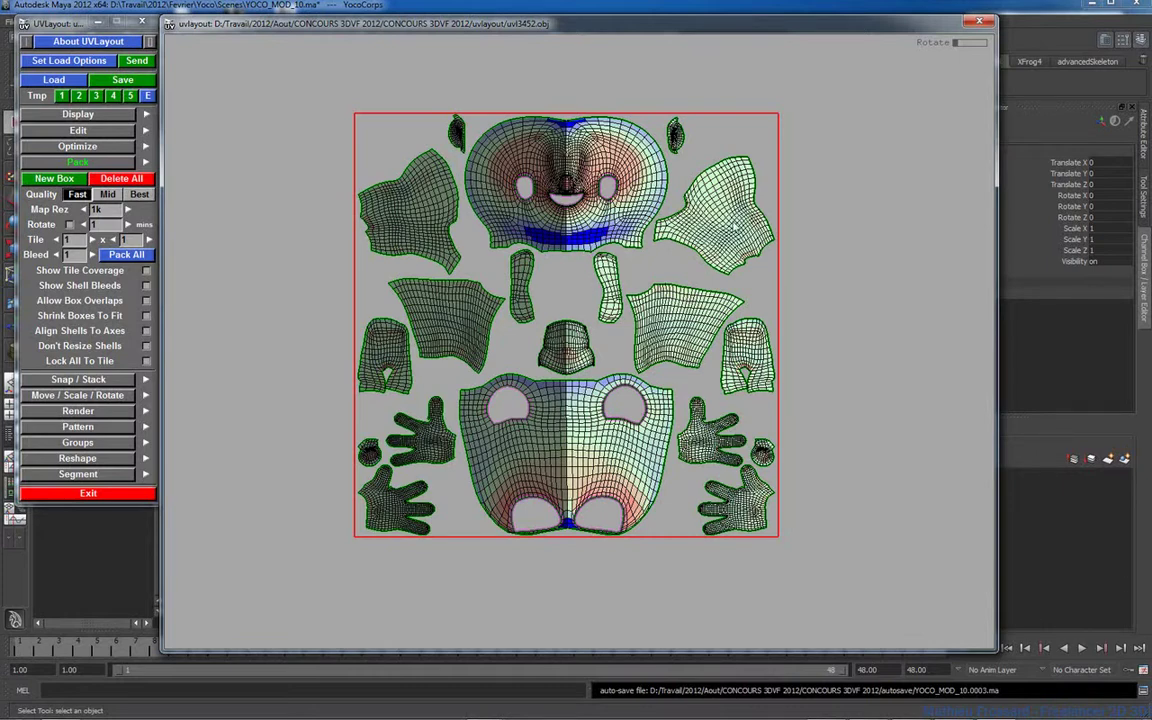
Step: Select the large leg shell beside the face, start Copy UVs, and mark an edge at the end of its narrow tip
click(705, 210)
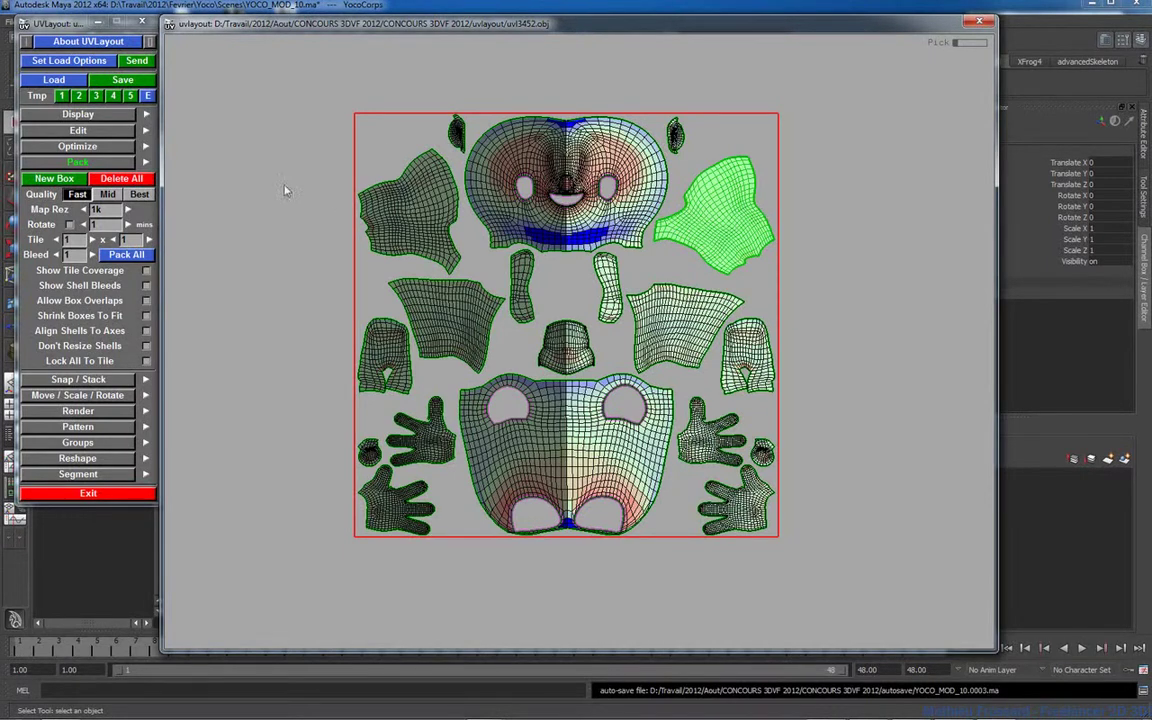
click(62, 162)
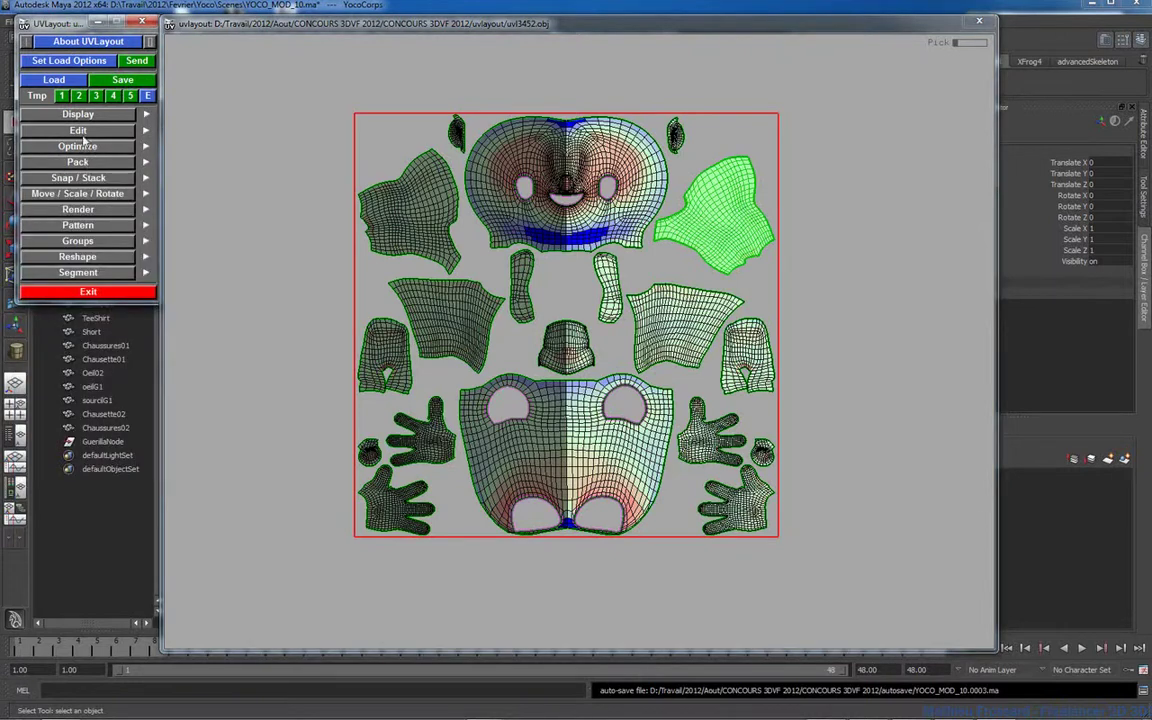
click(78, 130)
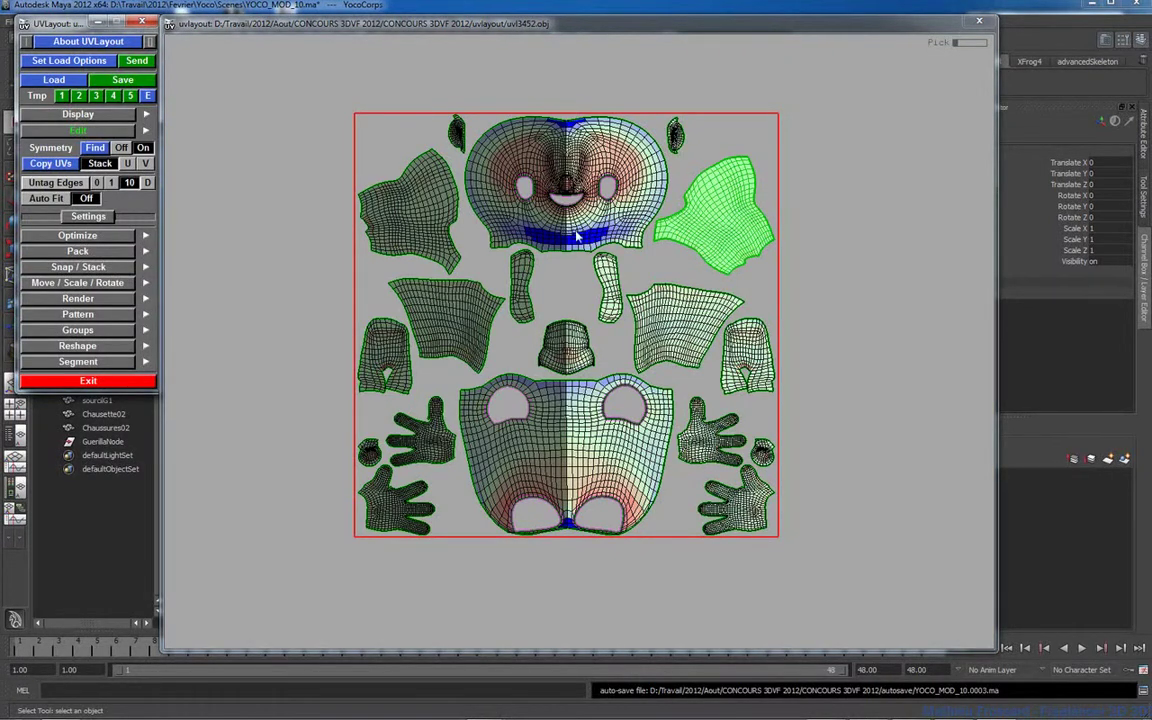
right_drag(586, 227, 636, 221)
middle_drag(622, 231, 654, 287)
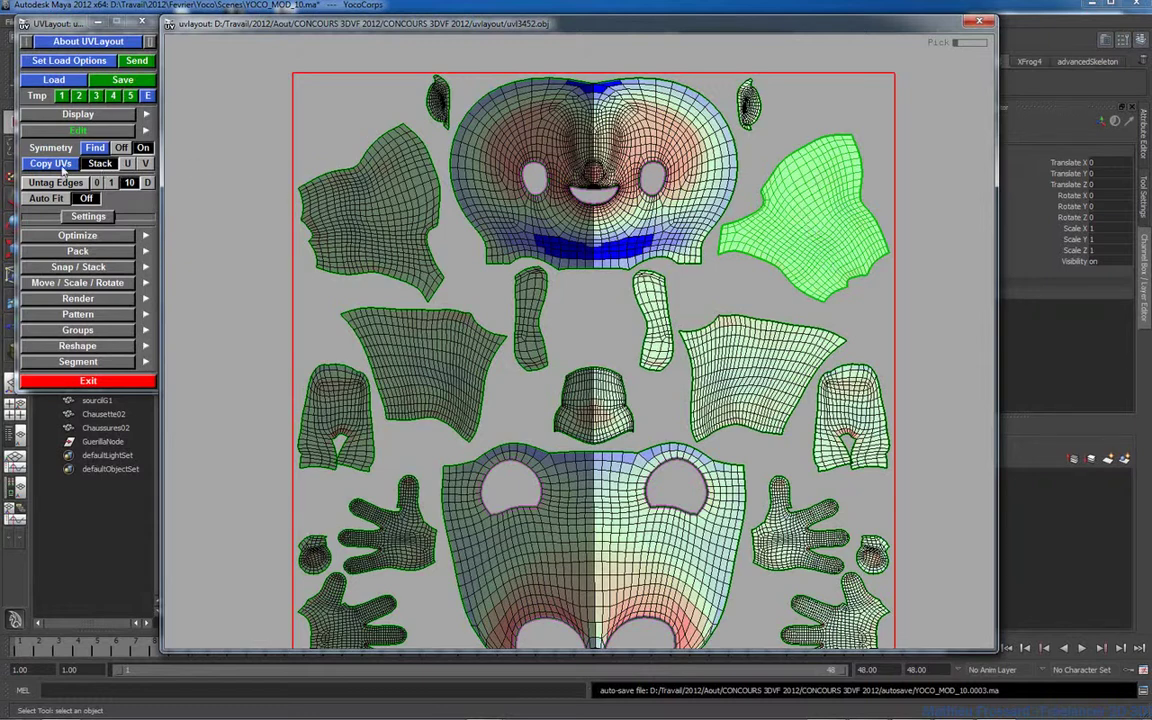
click(60, 166)
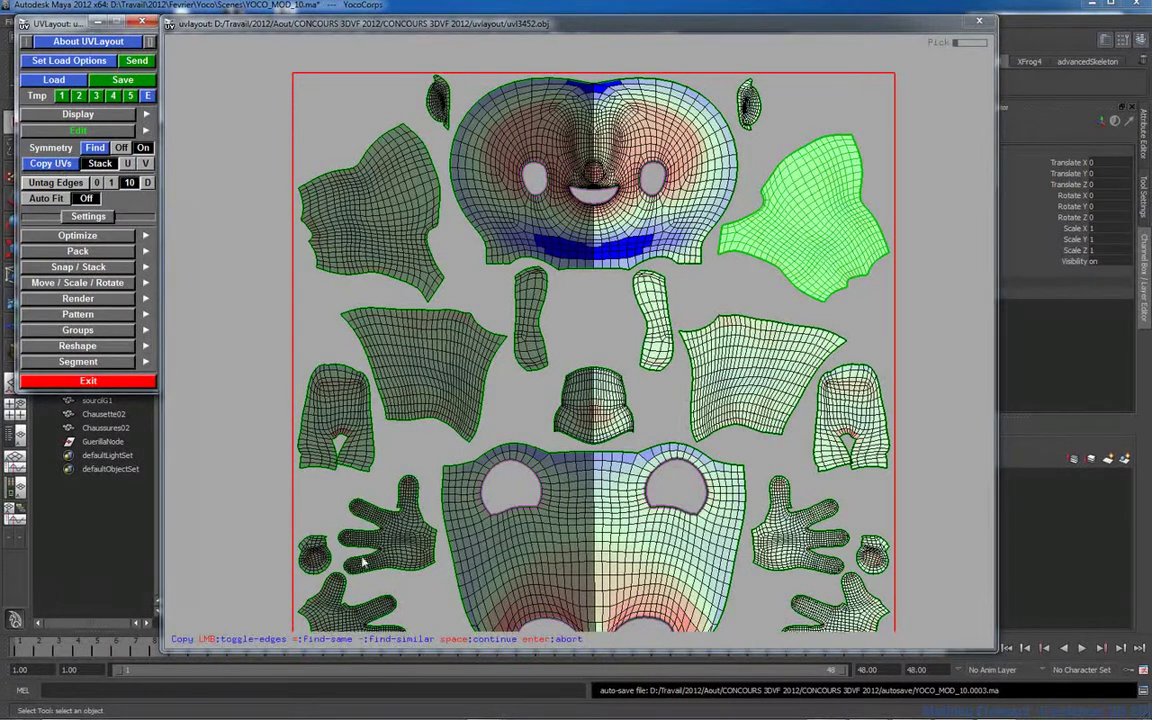
click(719, 252)
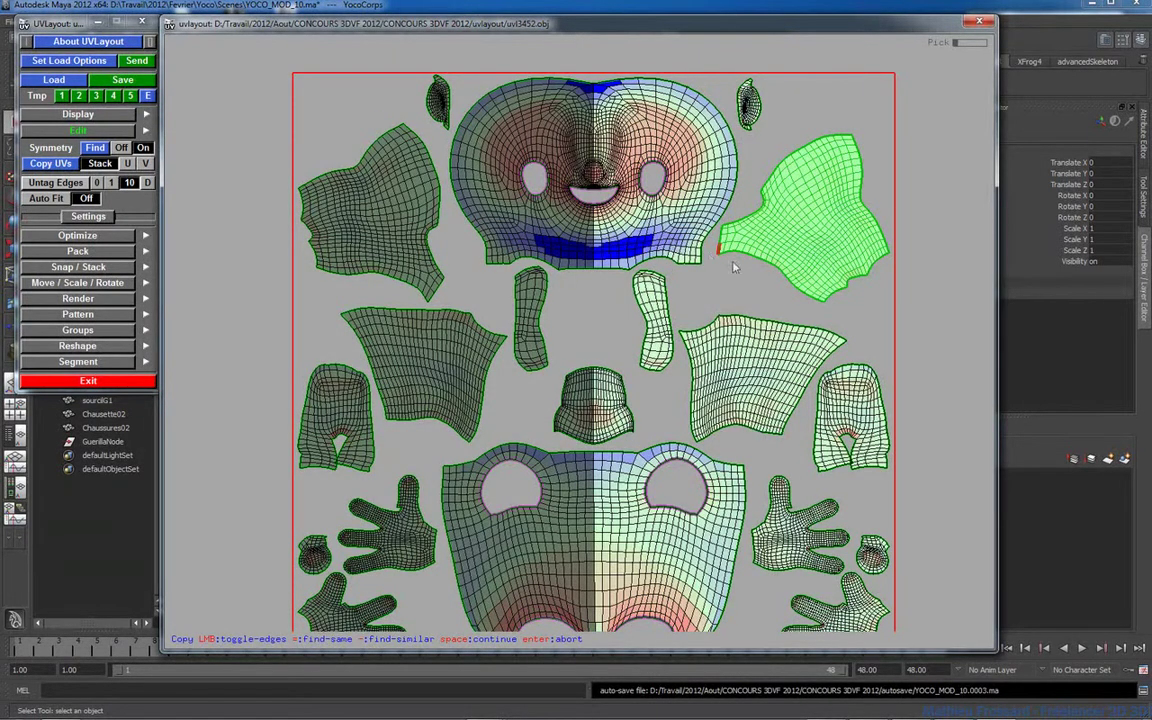
Step: Try to match the marked leg shell edge with another shell and carry out Copy UVs
right_drag(736, 265, 912, 300)
middle_drag(857, 283, 697, 386)
right_drag(697, 386, 611, 355)
scroll(437, 334, down, 3)
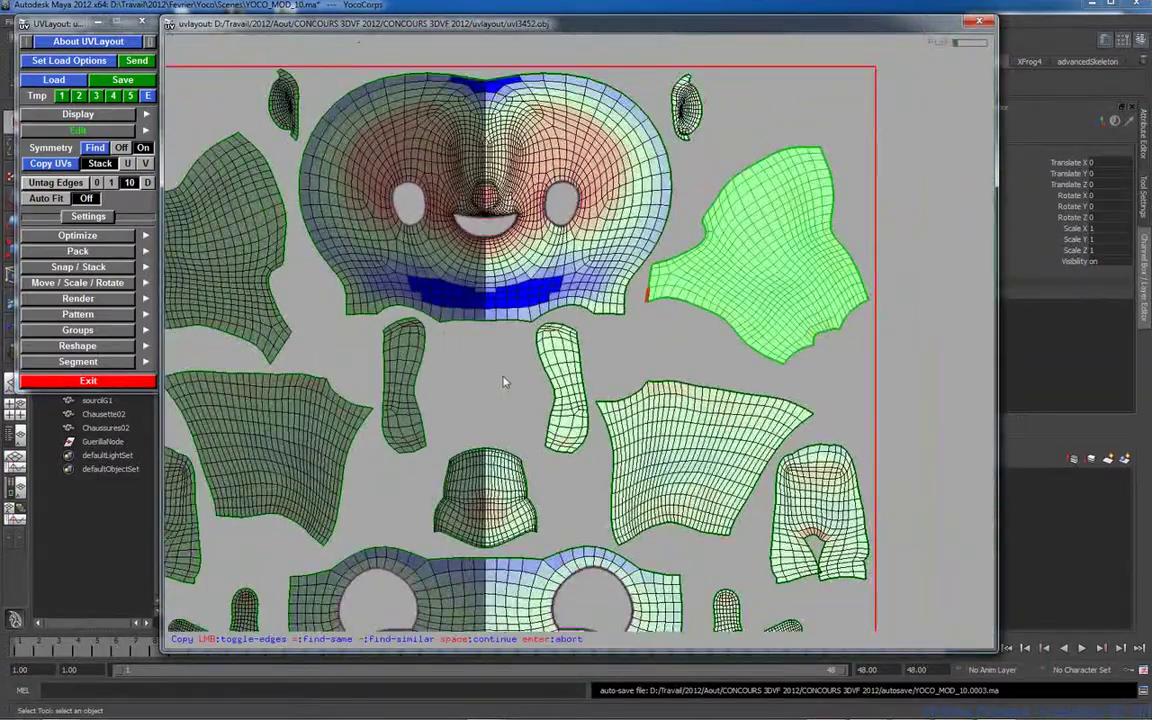
scroll(599, 360, down, 2)
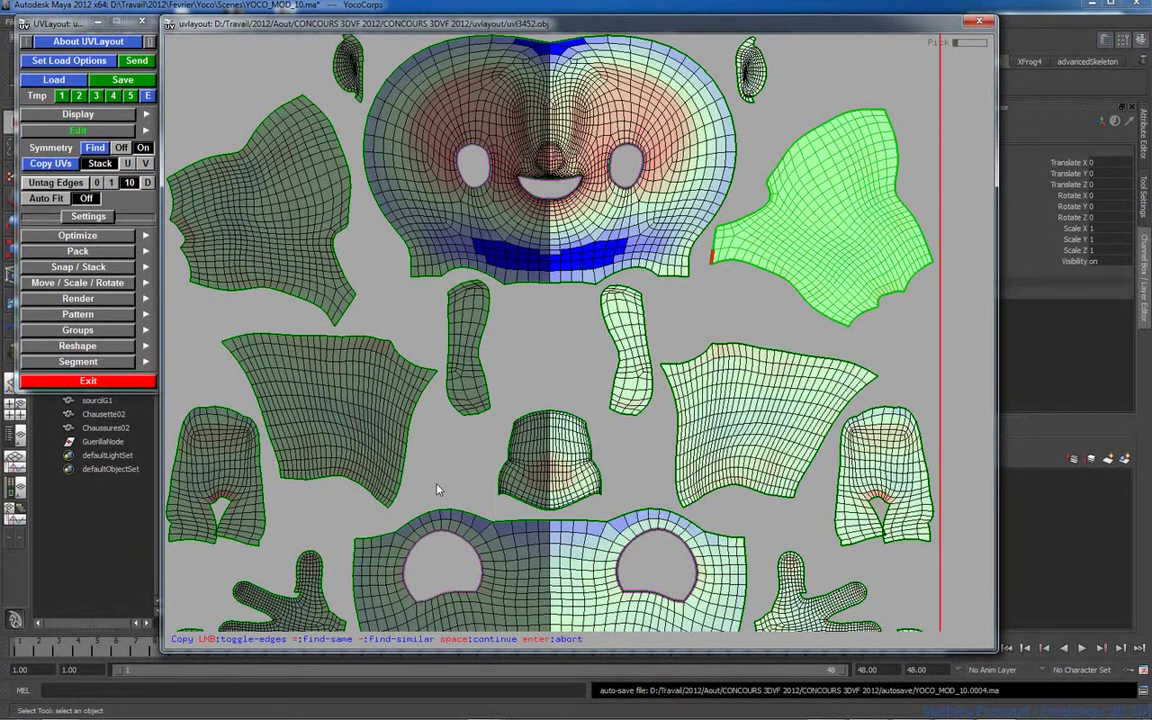
key(space)
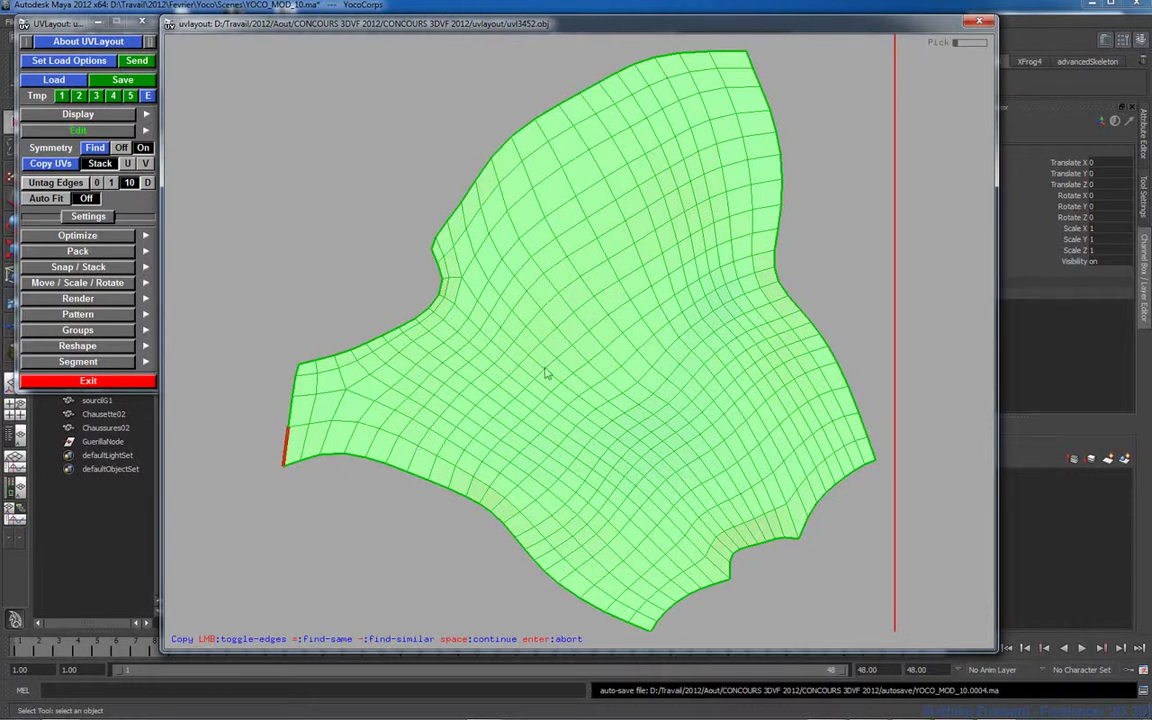
right_drag(686, 270, 286, 310)
middle_drag(286, 310, 324, 219)
right_drag(401, 245, 711, 296)
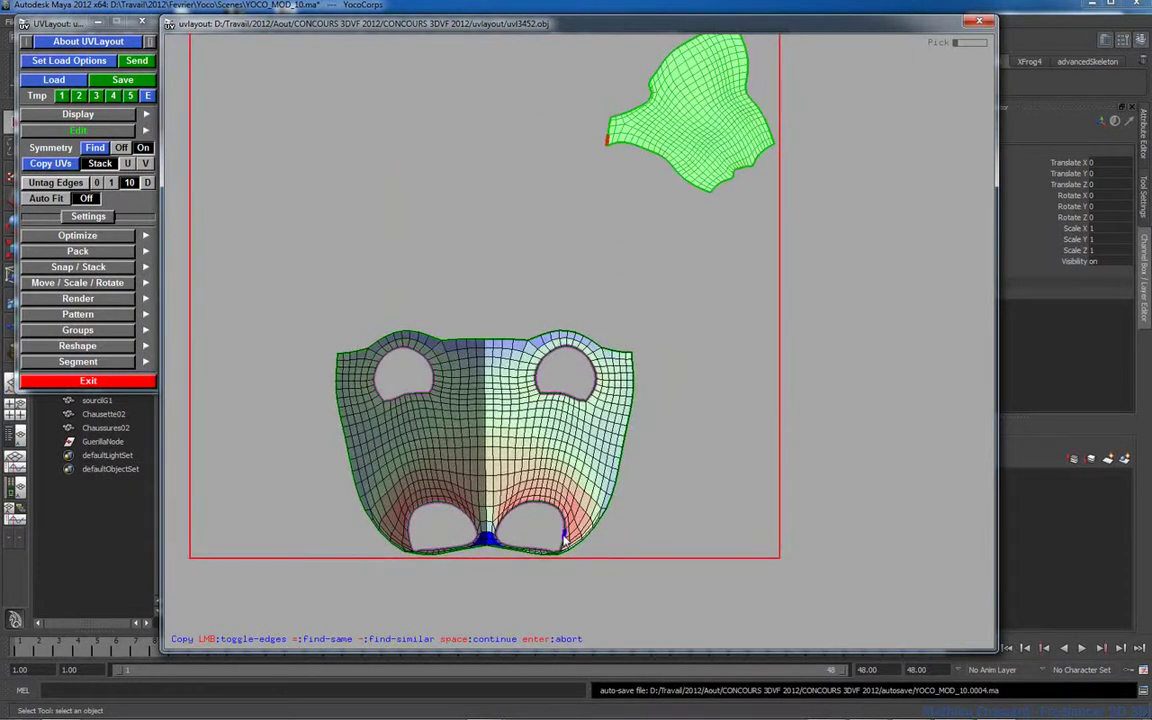
middle_drag(658, 301, 610, 277)
middle_drag(595, 404, 598, 425)
key(space)
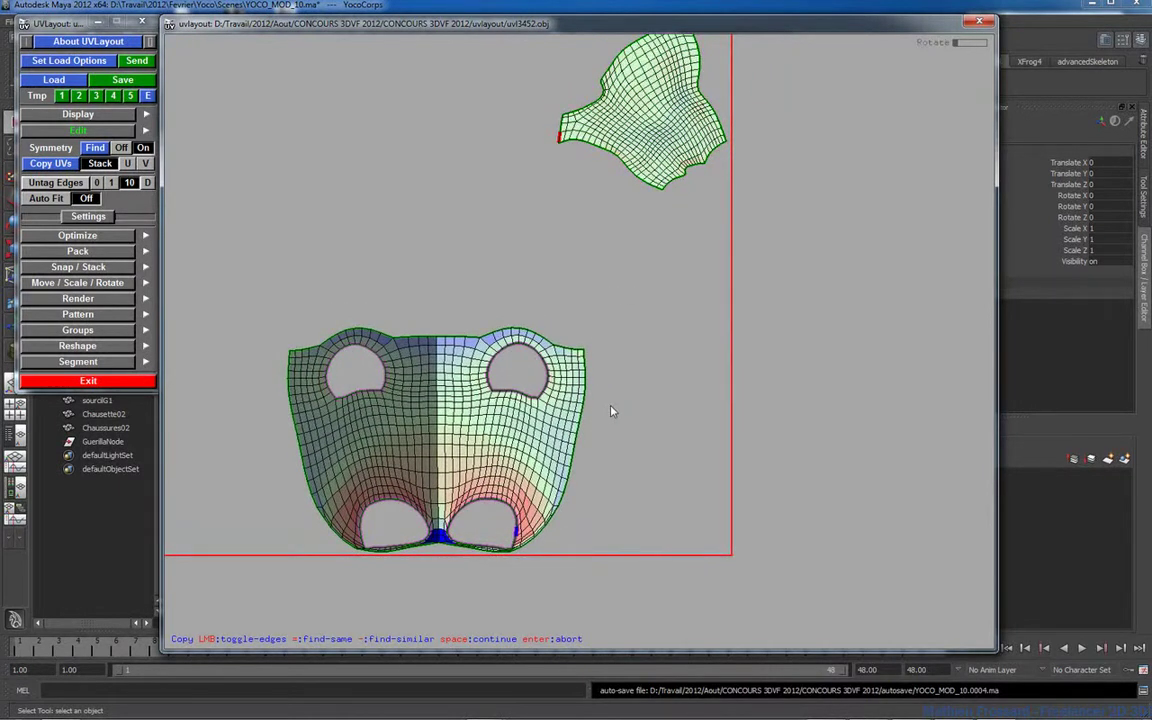
key(space)
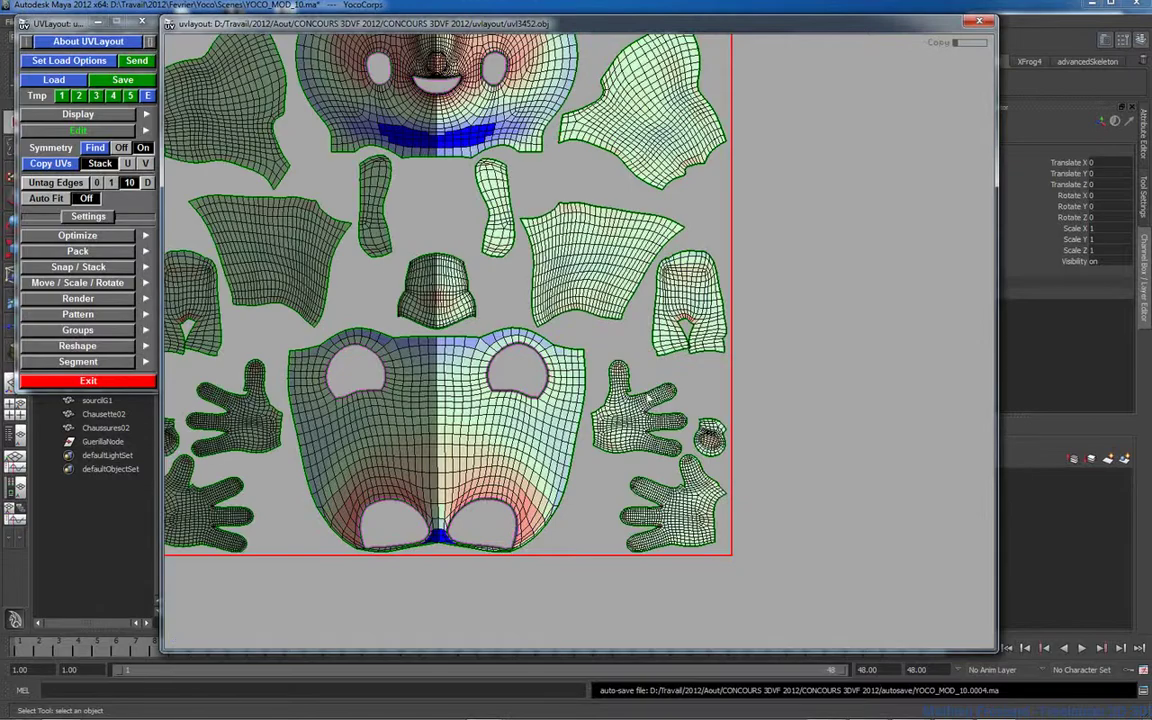
Step: Restart Copy UVs for another matching attempt and answer the mesh completion query as finished
right_drag(646, 384, 601, 369)
middle_drag(584, 378, 642, 486)
right_drag(509, 302, 563, 309)
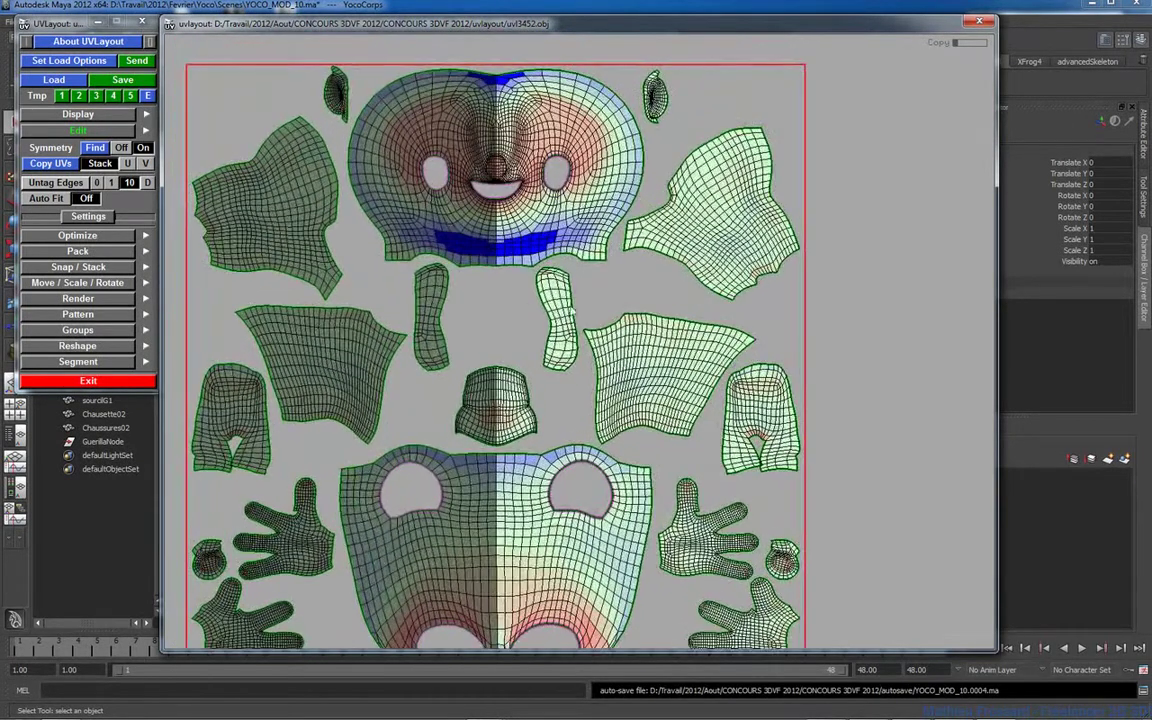
click(55, 168)
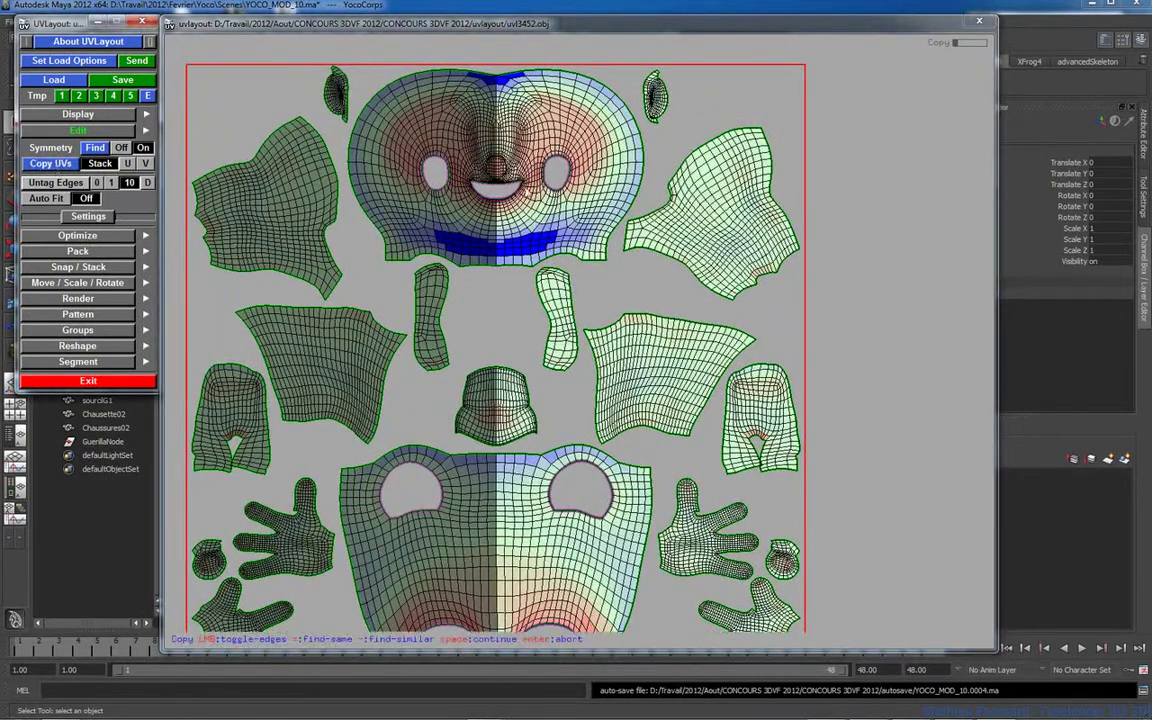
right_drag(553, 183, 625, 195)
scroll(647, 205, down, 2)
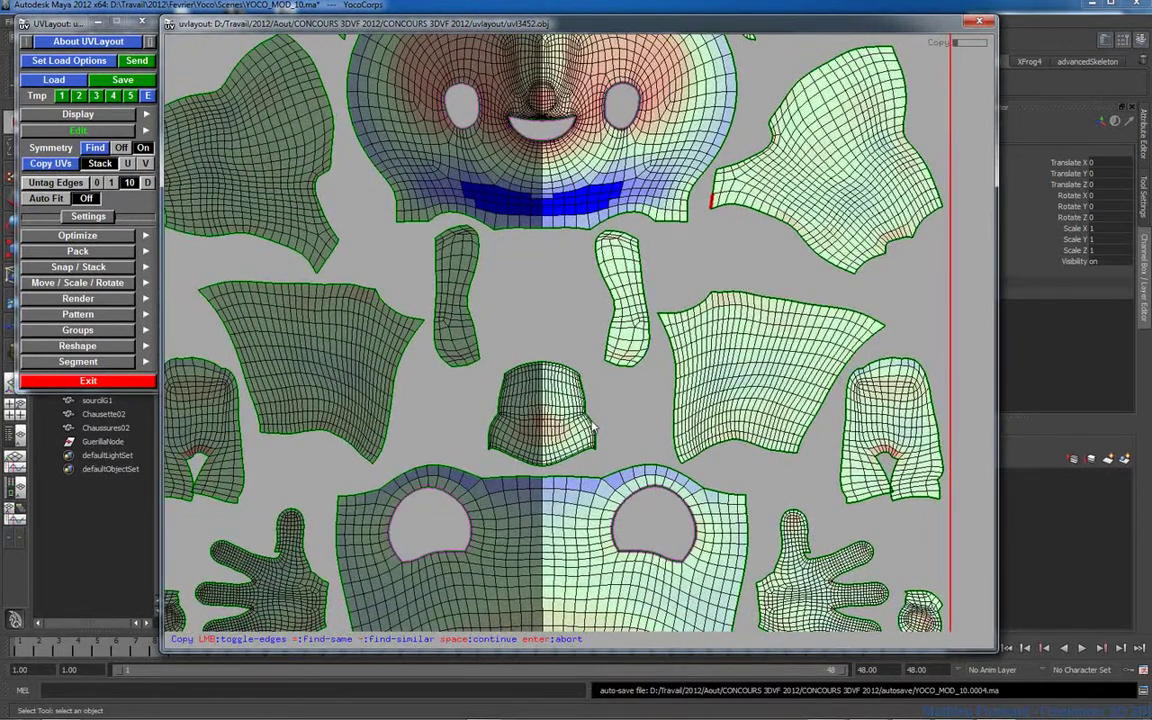
right_drag(593, 426, 596, 414)
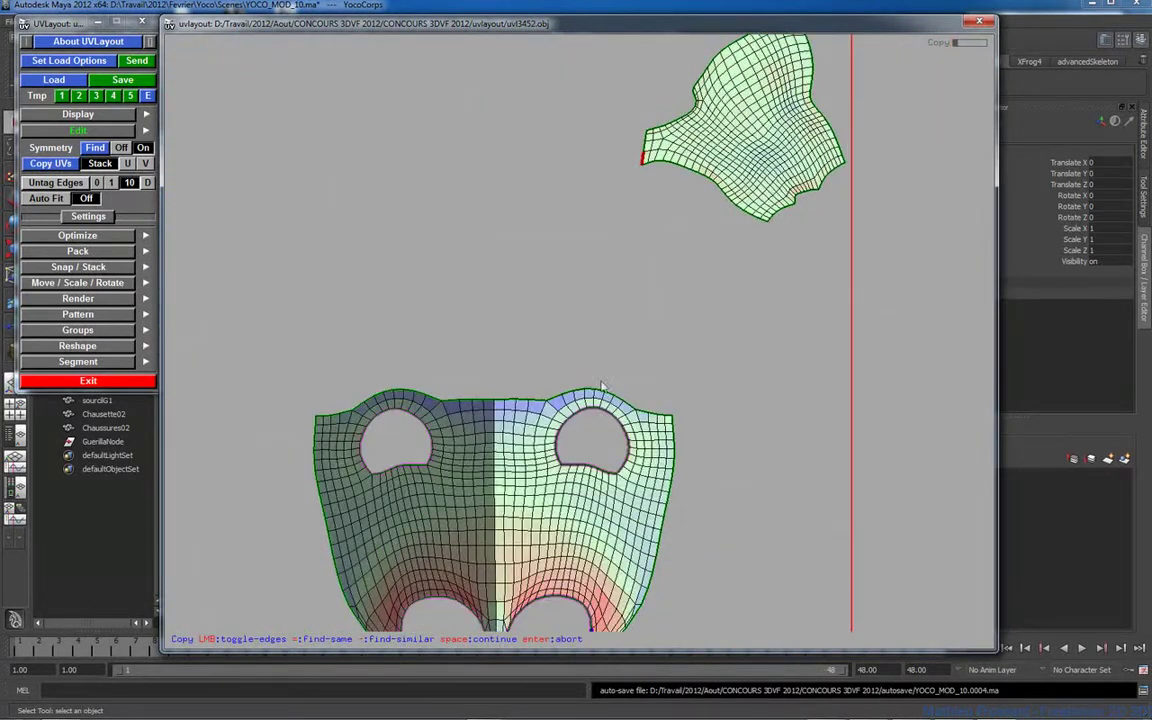
key(Escape)
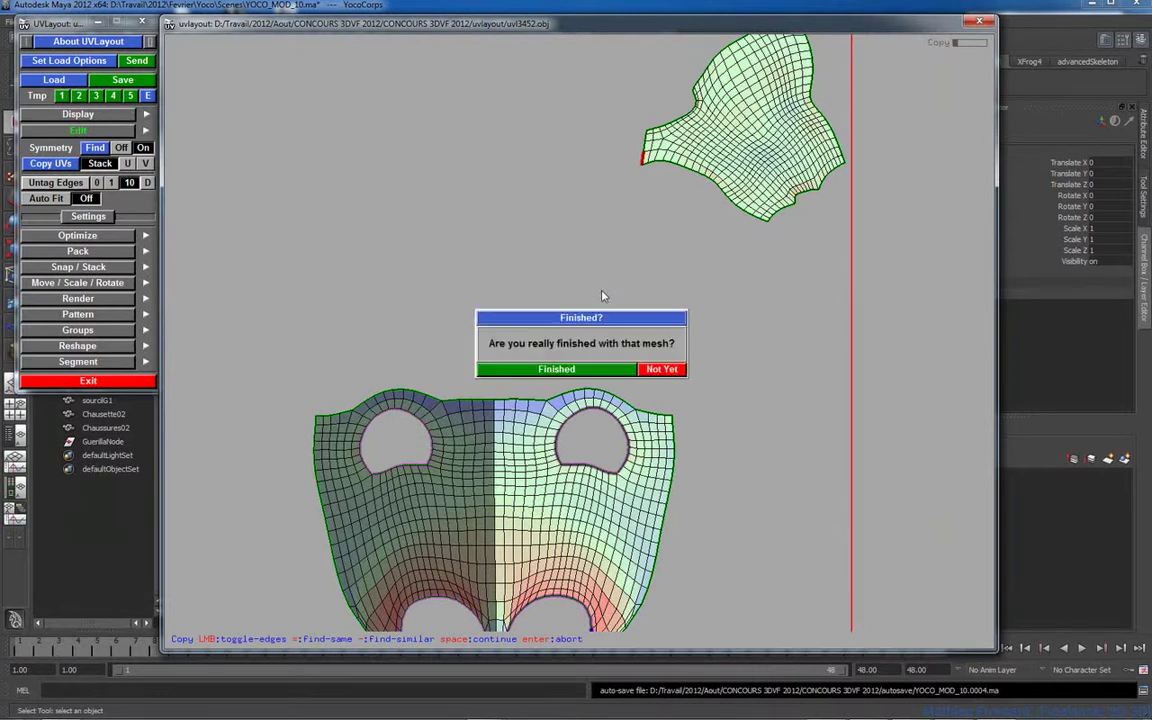
click(611, 372)
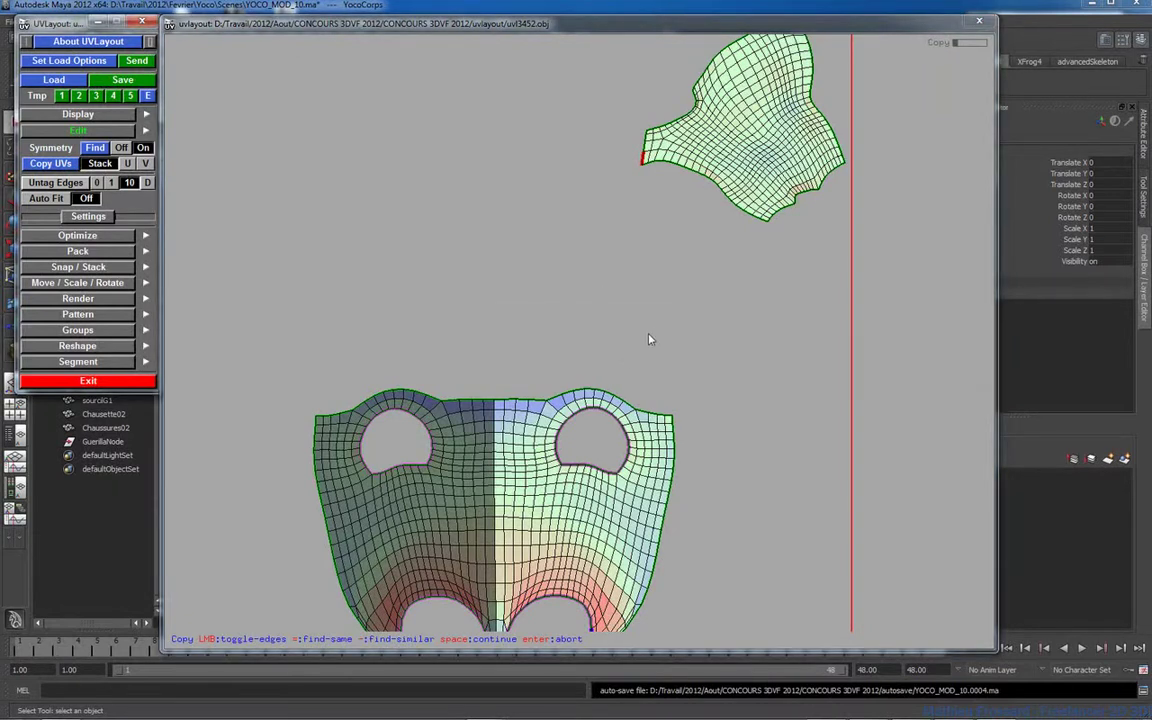
Step: Try to bring the displaced torso and leg shells back into view and expand the packing settings
right_drag(666, 332, 447, 265)
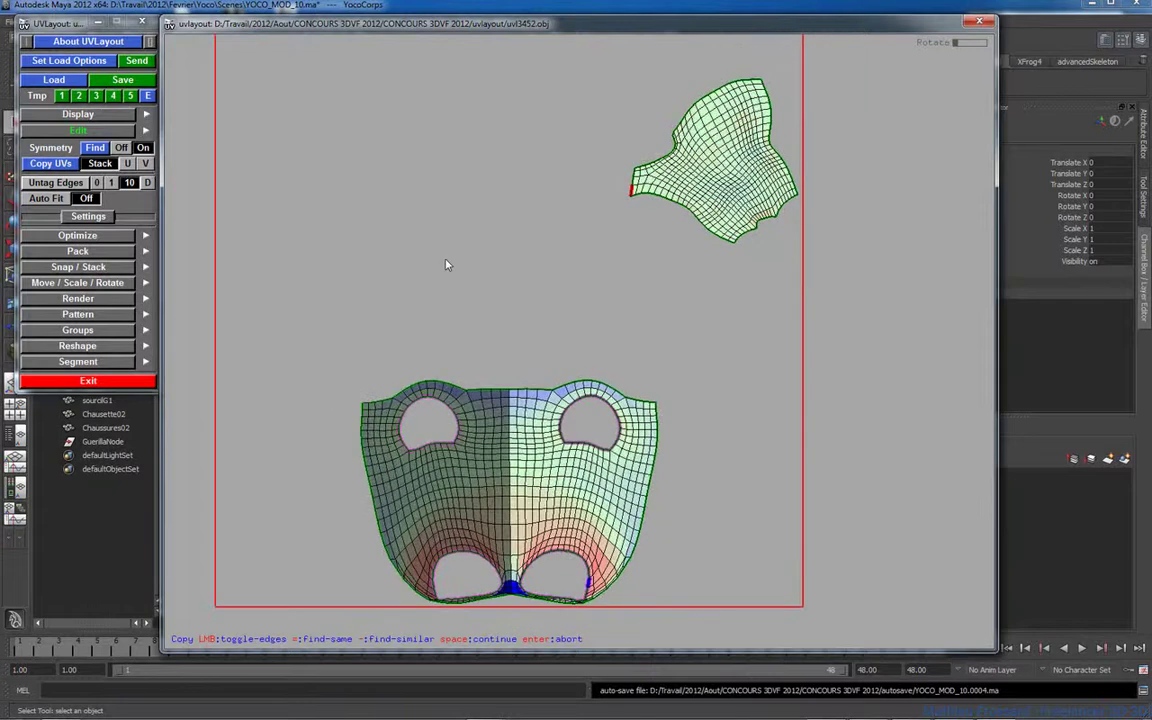
key(1)
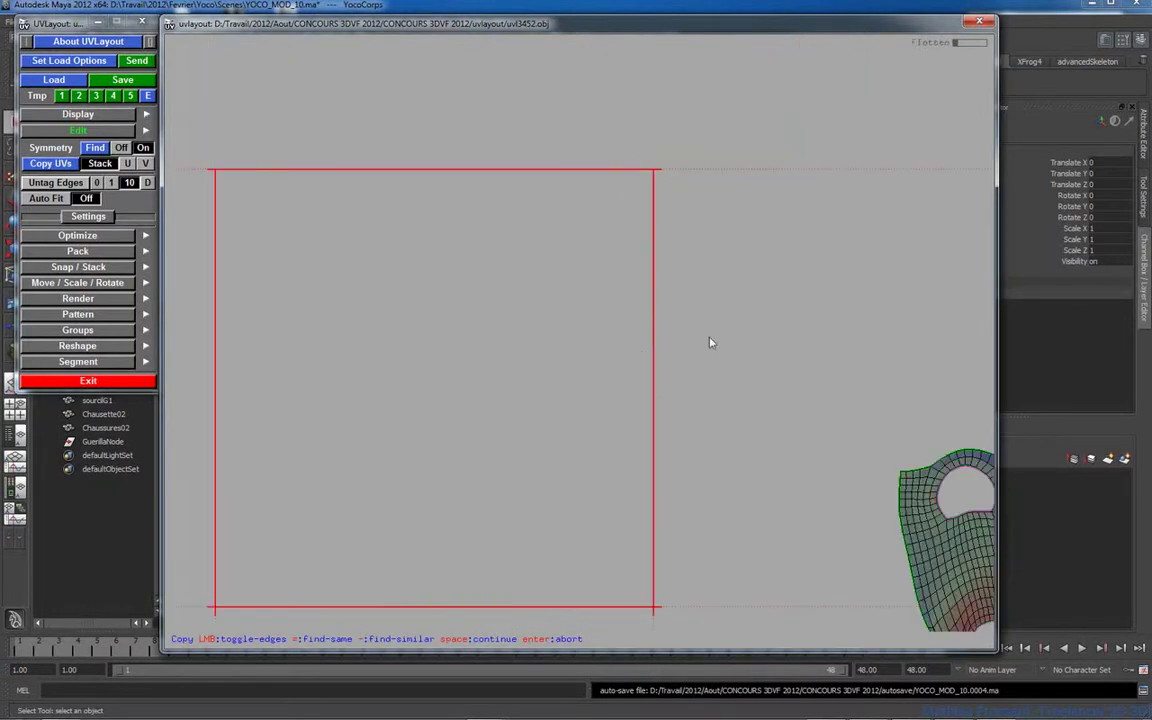
right_drag(710, 342, 591, 357)
middle_drag(537, 349, 543, 303)
right_drag(543, 303, 592, 310)
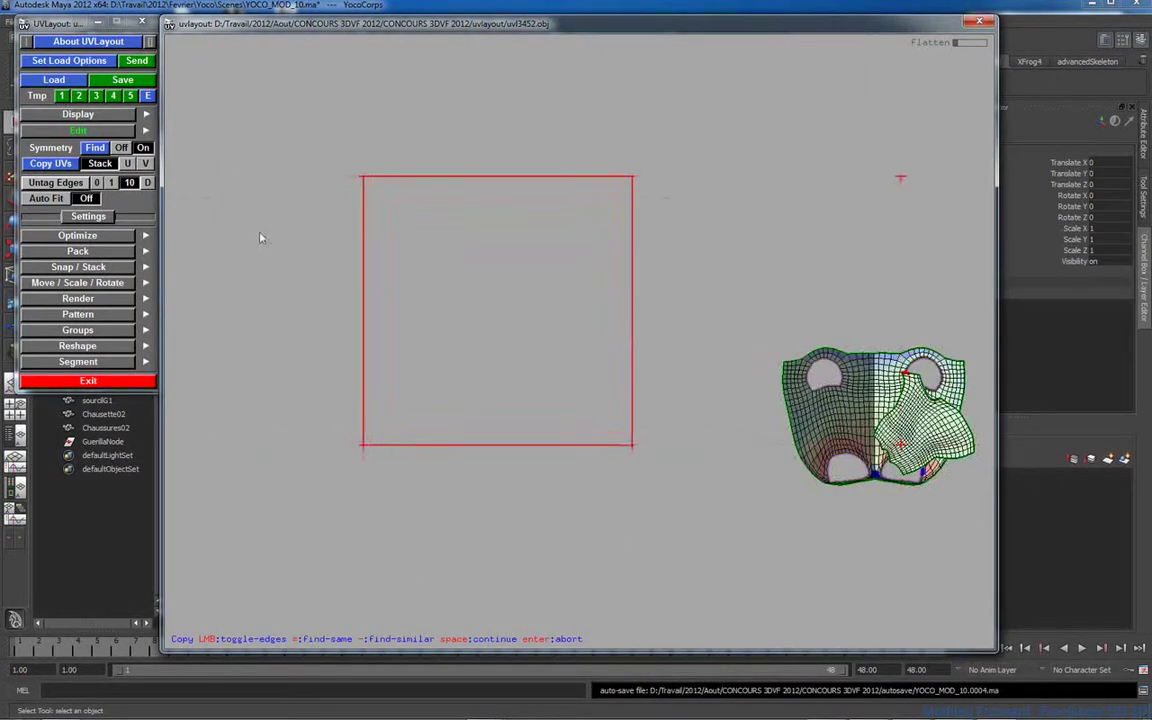
click(96, 255)
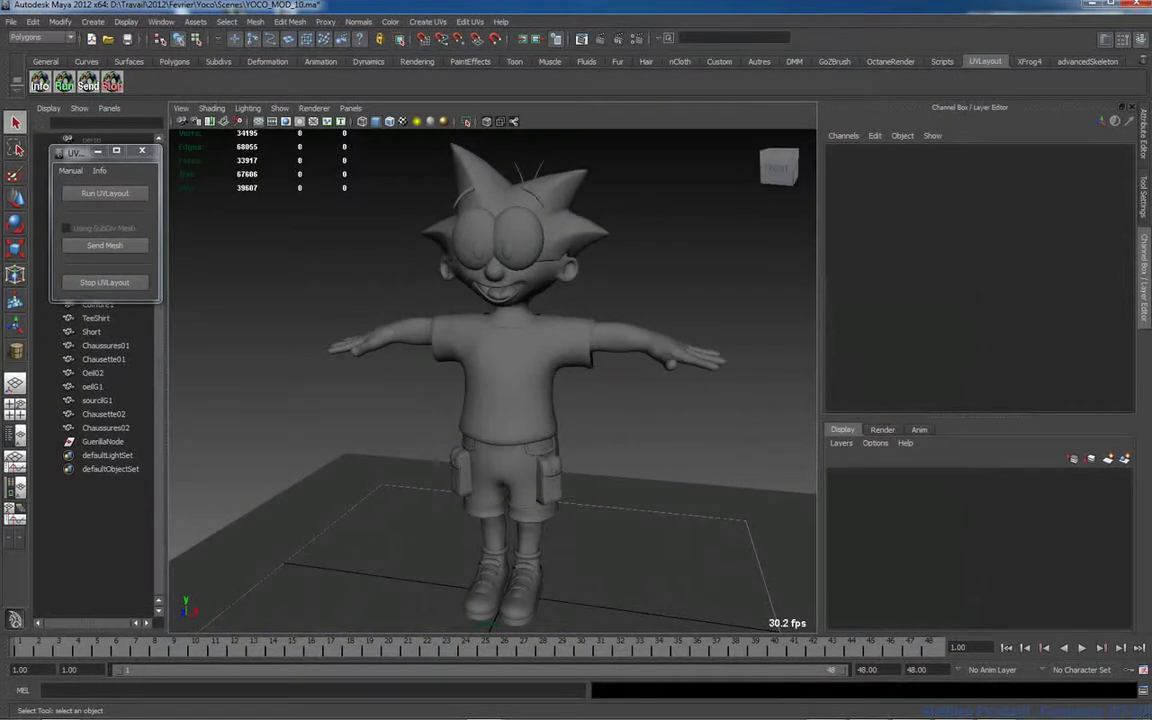
Step: Bring up the UVLayout control window, and return to the Maya viewport to look around the character
mouse_move(655, 716)
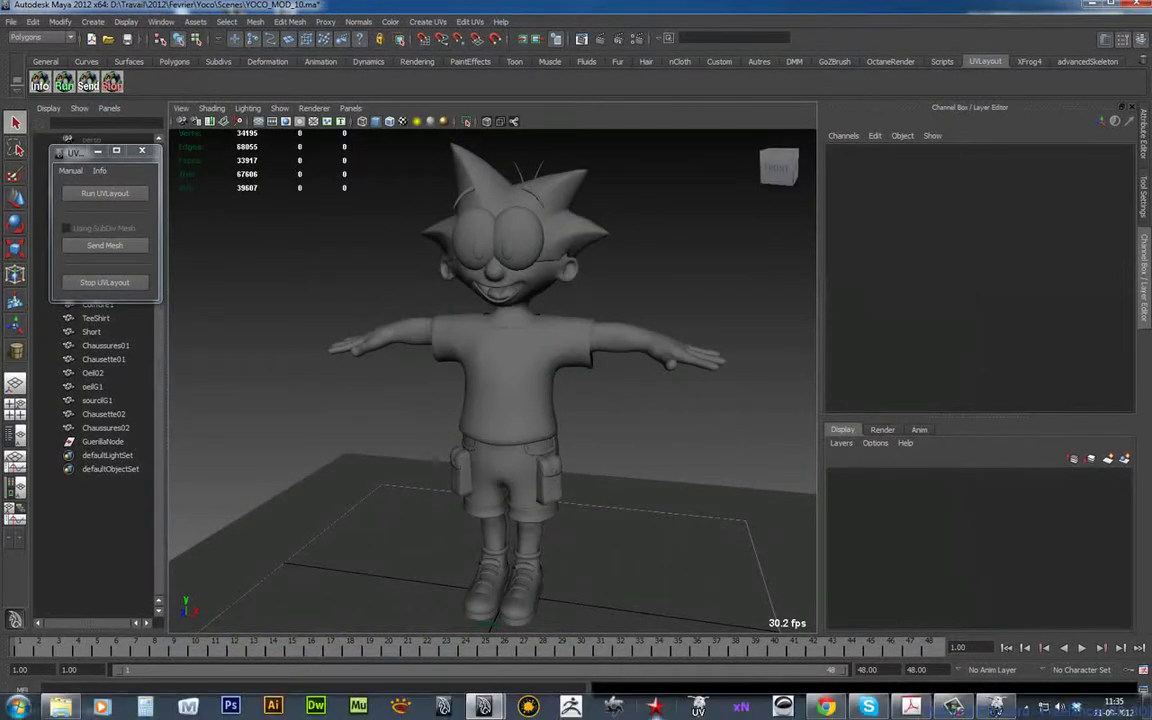
click(990, 708)
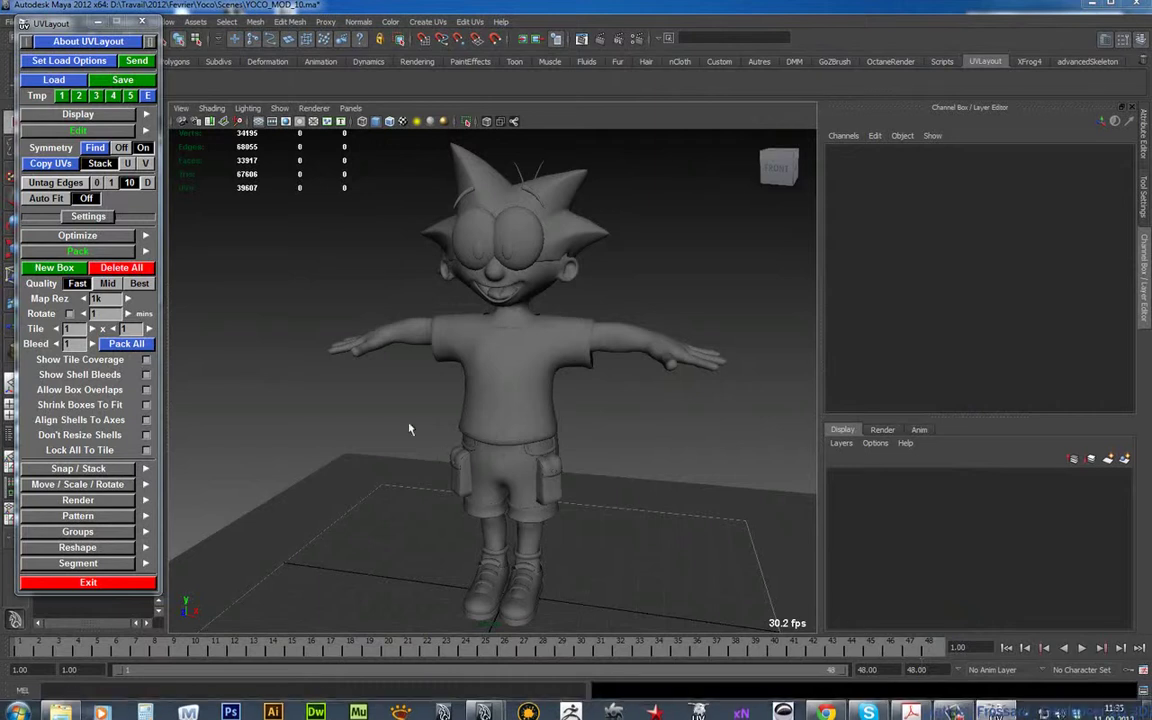
alt+drag(409, 429, 386, 380)
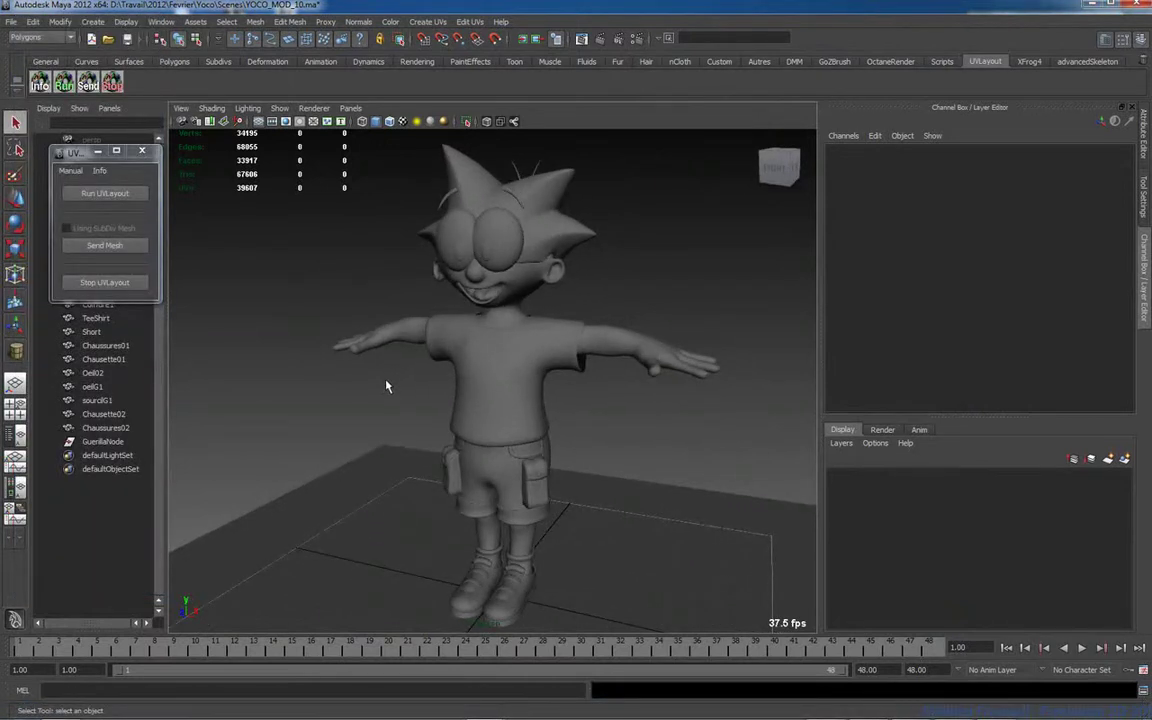
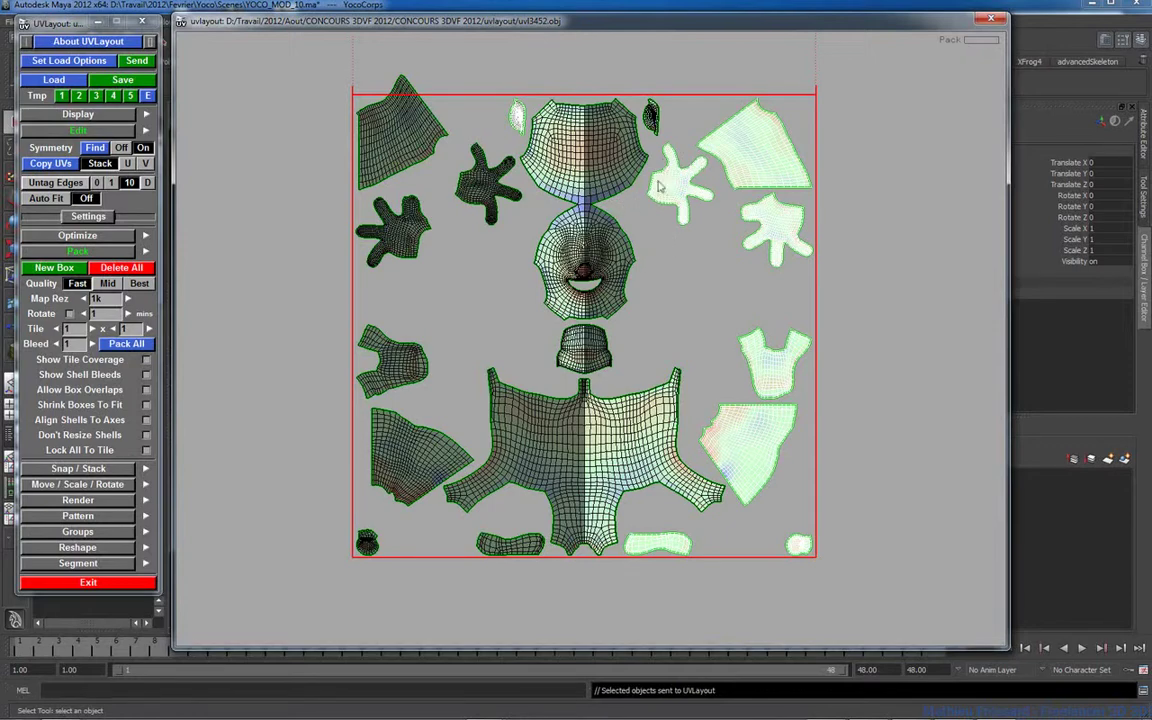
Step: Select the large four-sided shell beside the hands, start Copy UVs, and mark an edge at its pointed corner
right_drag(646, 154, 633, 160)
middle_drag(633, 160, 638, 320)
right_drag(638, 320, 810, 244)
key(g)
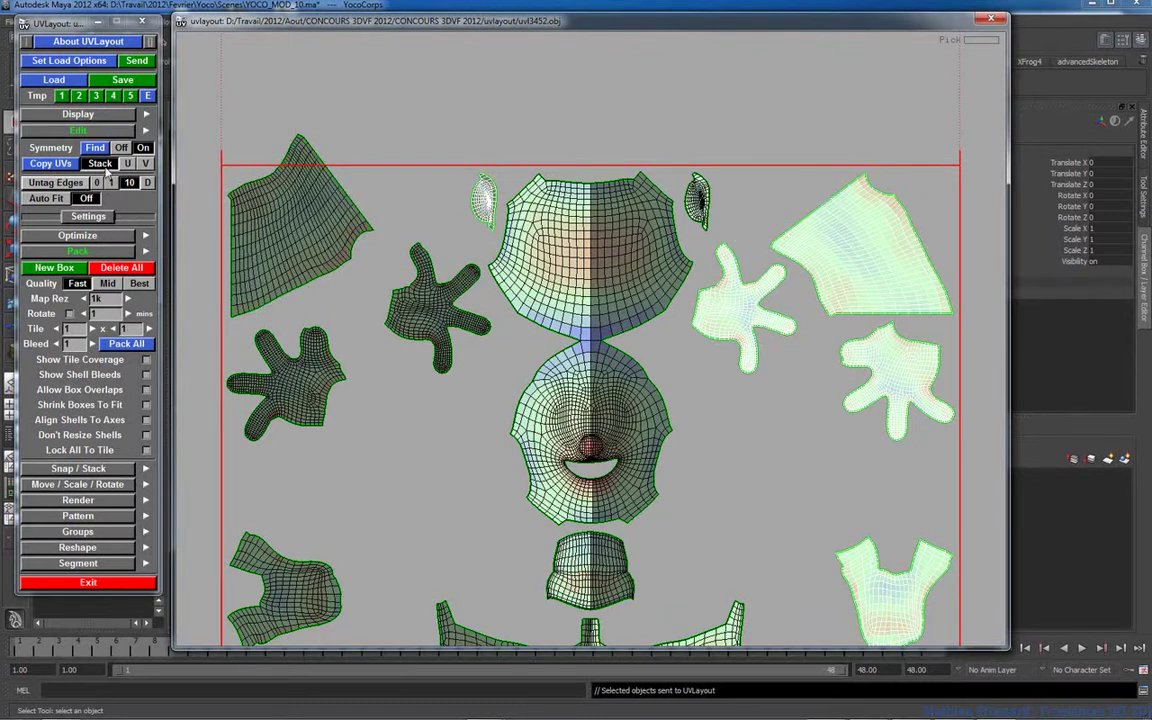
click(52, 163)
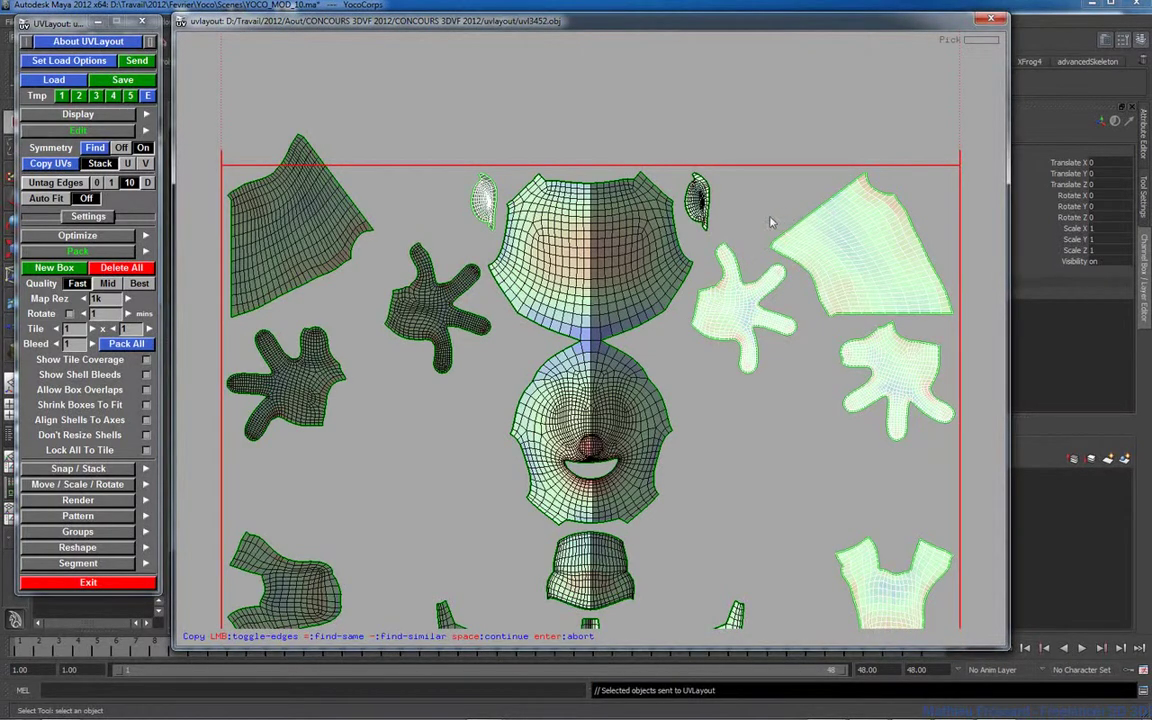
middle_drag(761, 224, 670, 288)
right_drag(670, 288, 841, 205)
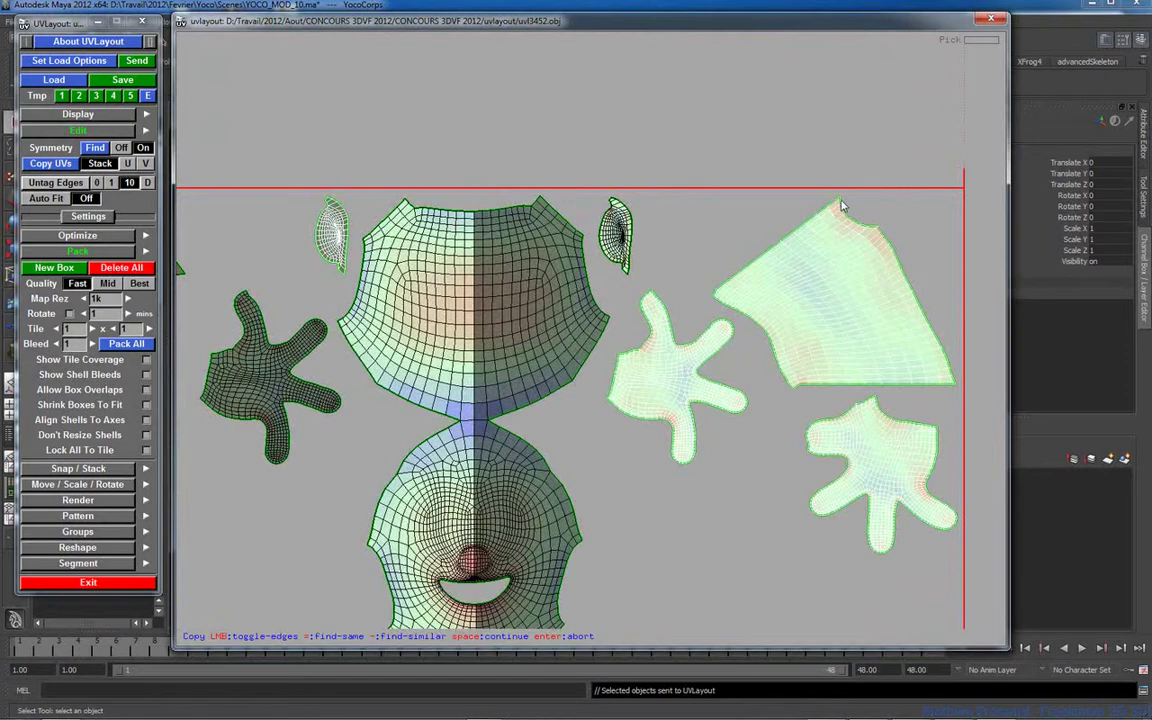
Step: Mark the corresponding corner edge on the opposite large shell and copy the UVs so both shells stack
middle_drag(180, 318, 405, 259)
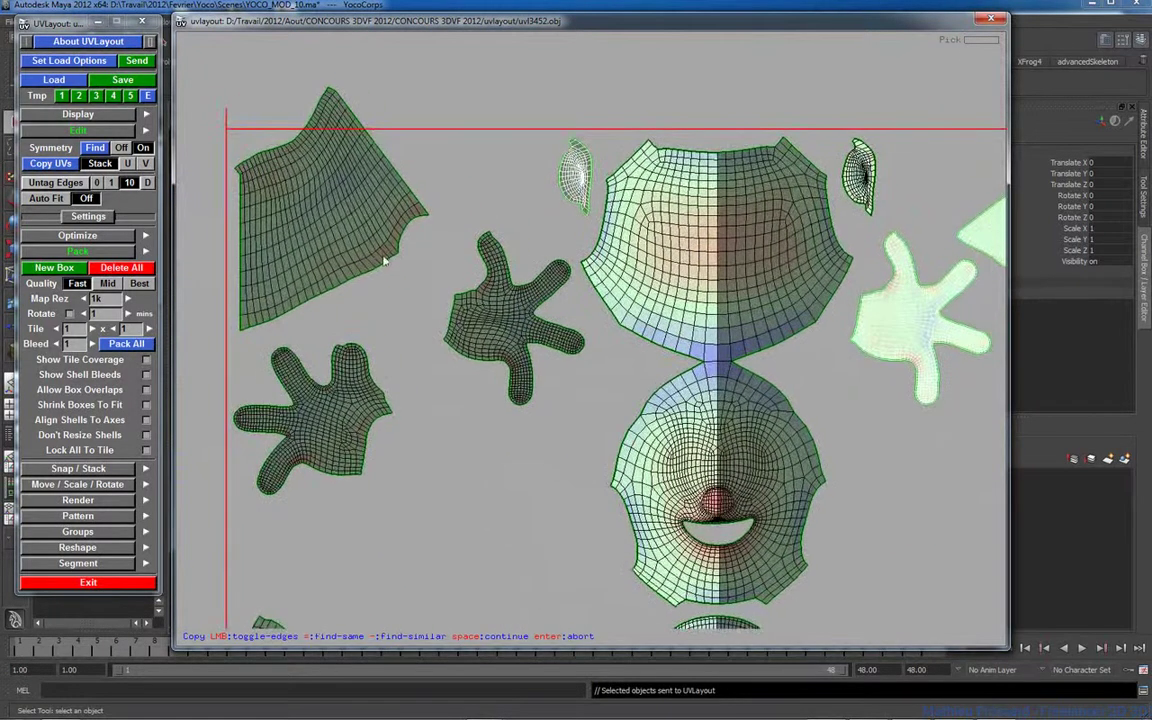
click(425, 217)
right_drag(425, 220, 686, 283)
middle_drag(686, 283, 578, 226)
key(space)
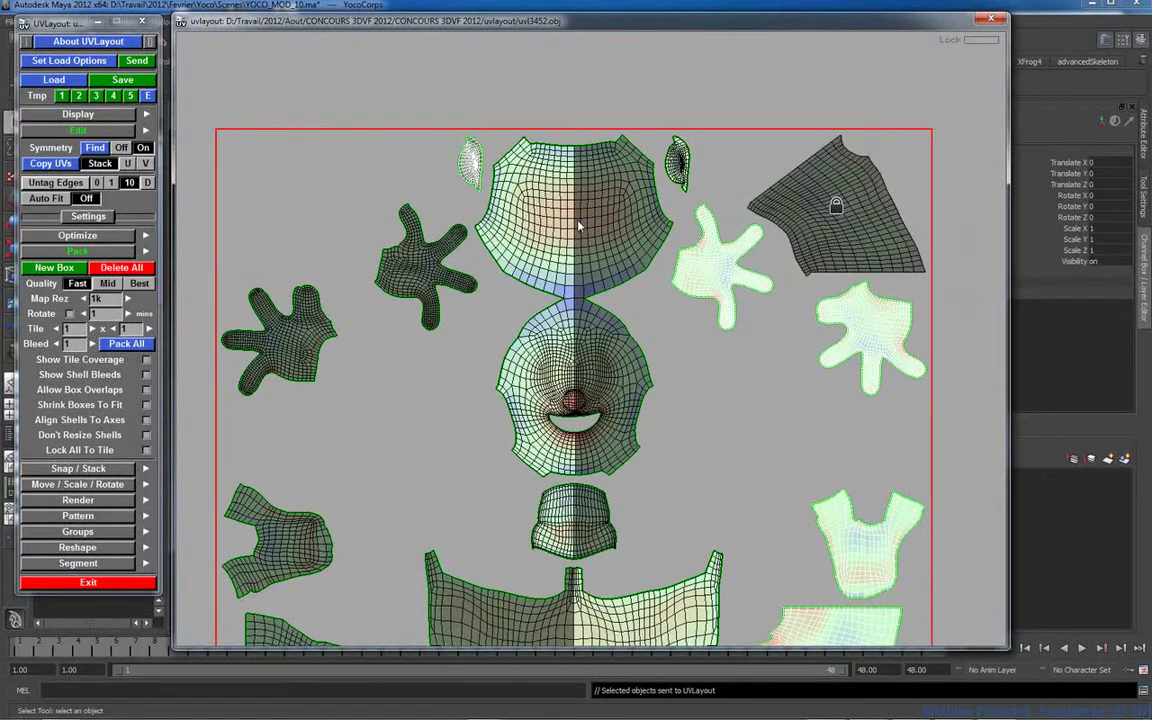
Step: Pack all the shells again with the stacked four-sided pair locked
middle_drag(913, 196, 795, 222)
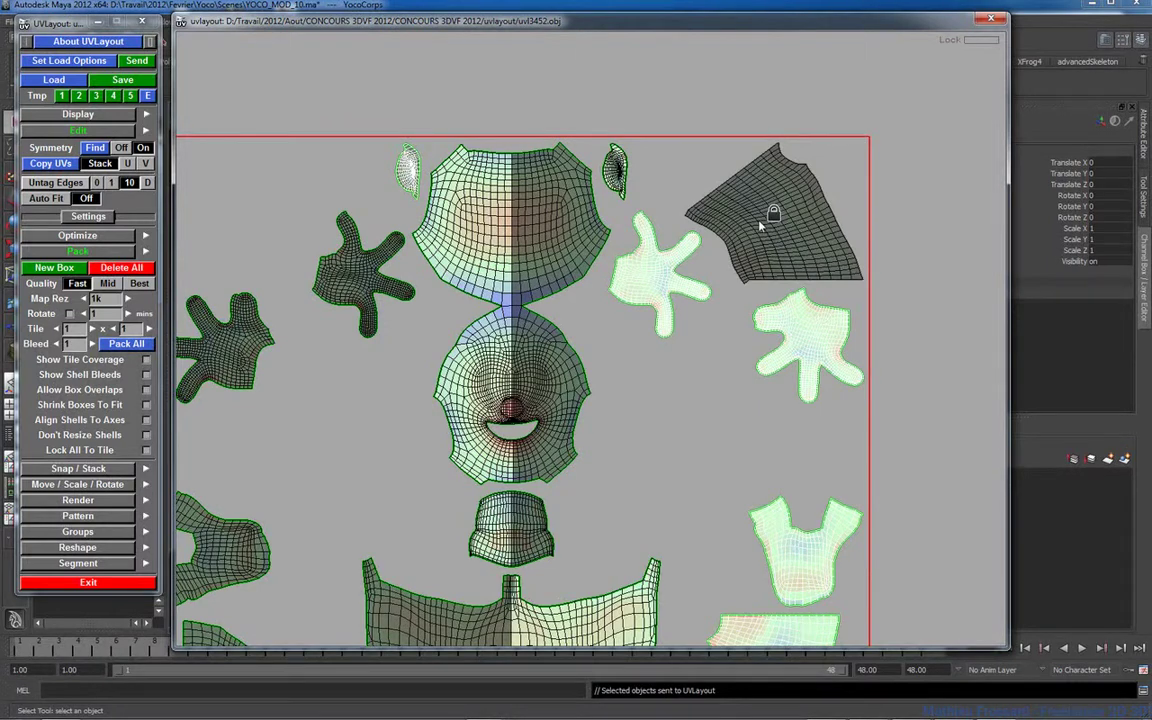
click(125, 344)
middle_drag(608, 357, 650, 334)
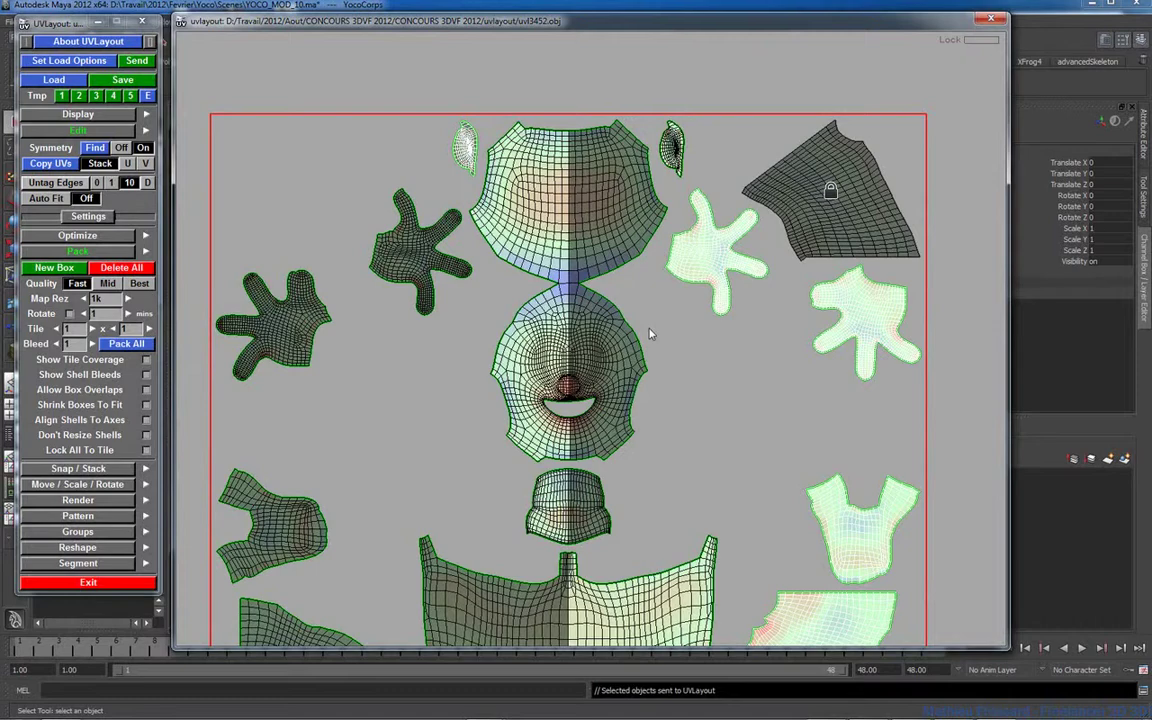
Step: Copy UVs between the two hand shells beside the head using the U option, marking matching edges at their wrist corners
right_drag(600, 290, 668, 300)
middle_drag(668, 300, 668, 368)
right_drag(668, 368, 779, 327)
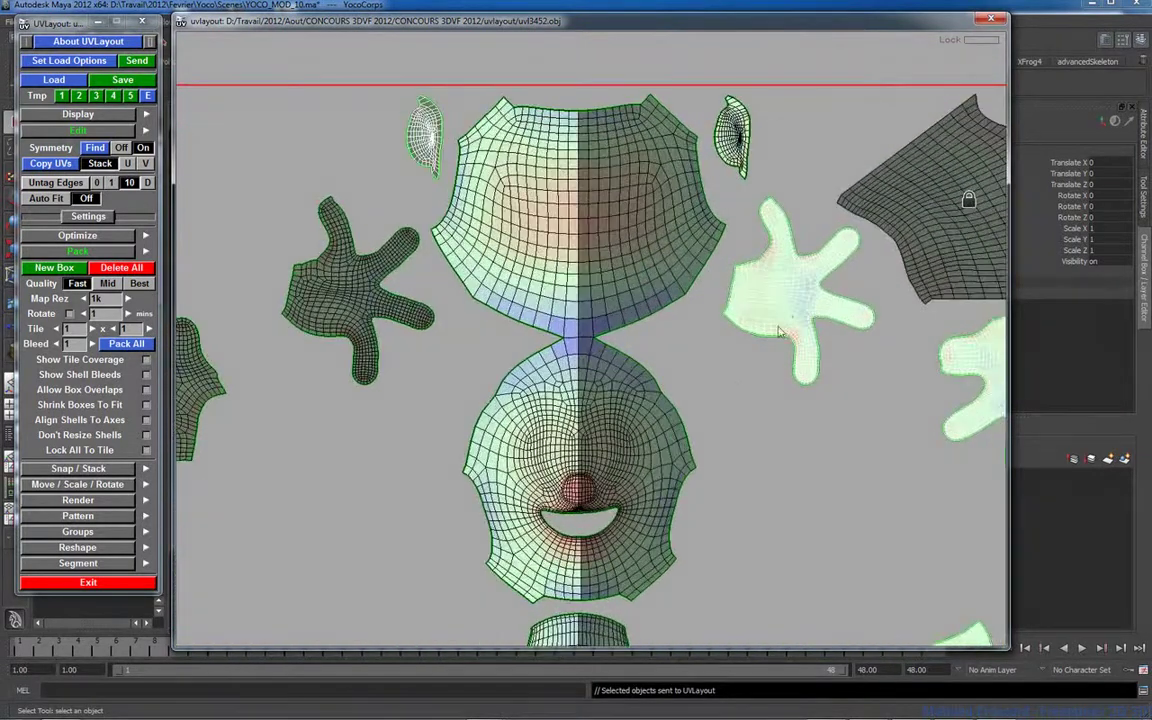
key(g)
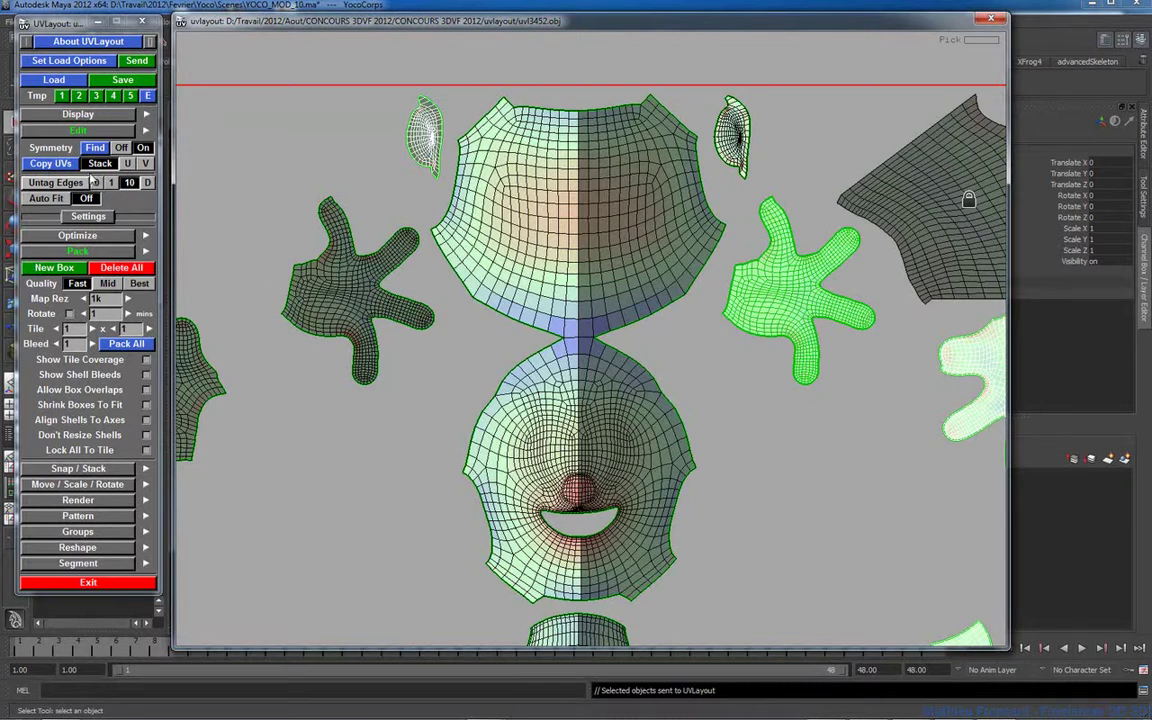
click(60, 167)
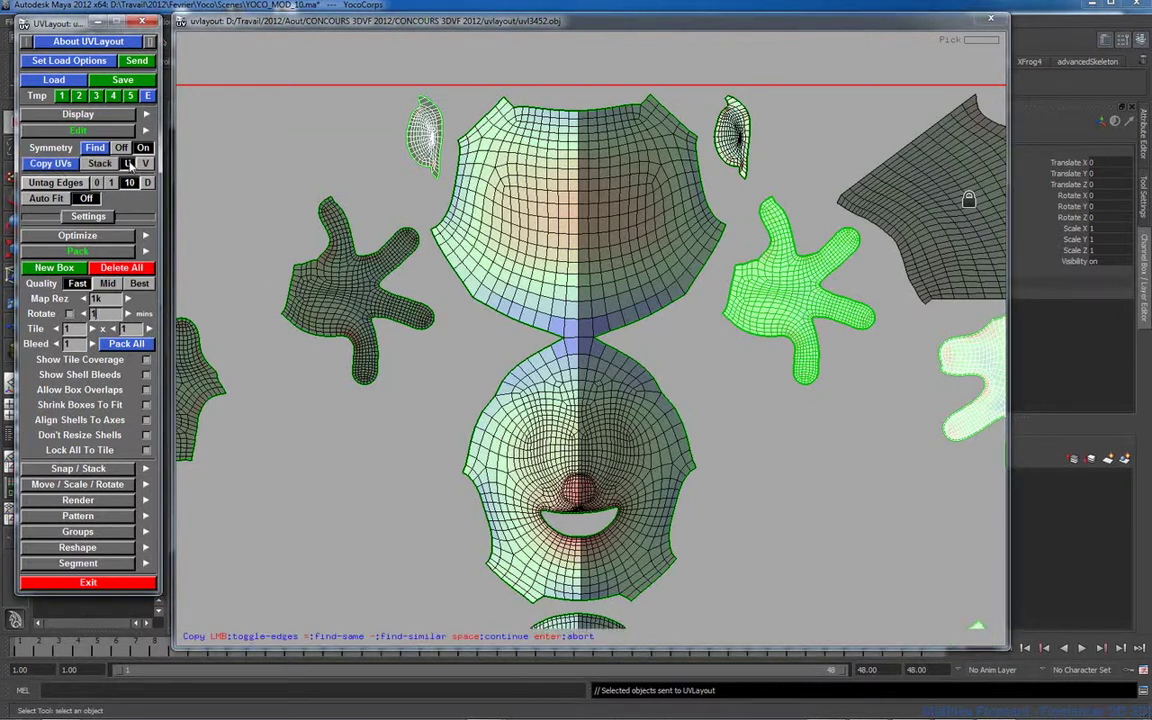
click(737, 272)
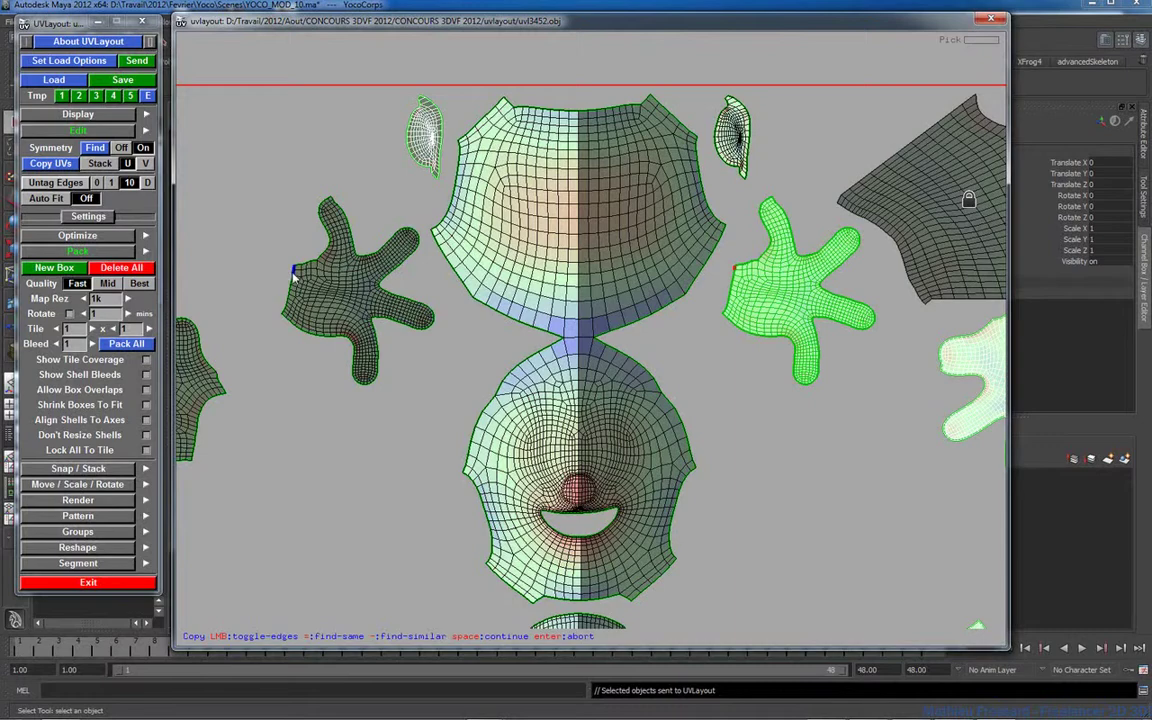
key(space)
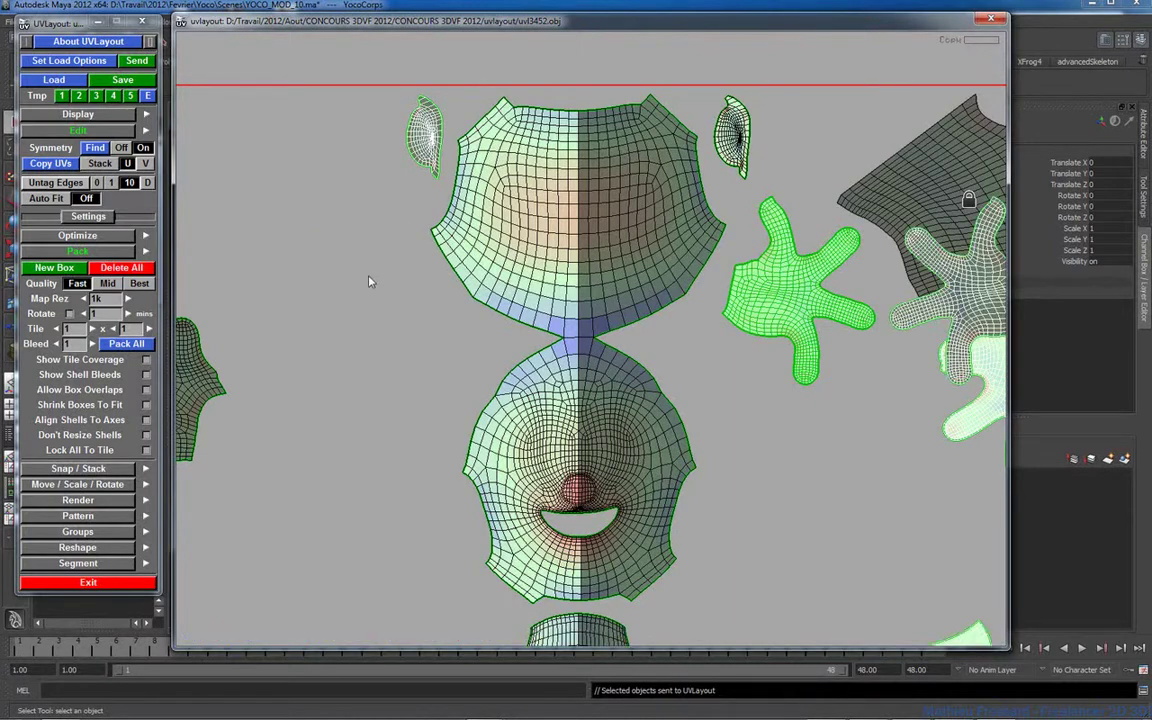
Step: Move both hand shells of the copied pair down beside the face, clear of the locked four-sided shell
right_drag(640, 292, 610, 292)
middle_drag(610, 292, 319, 288)
right_drag(586, 330, 716, 327)
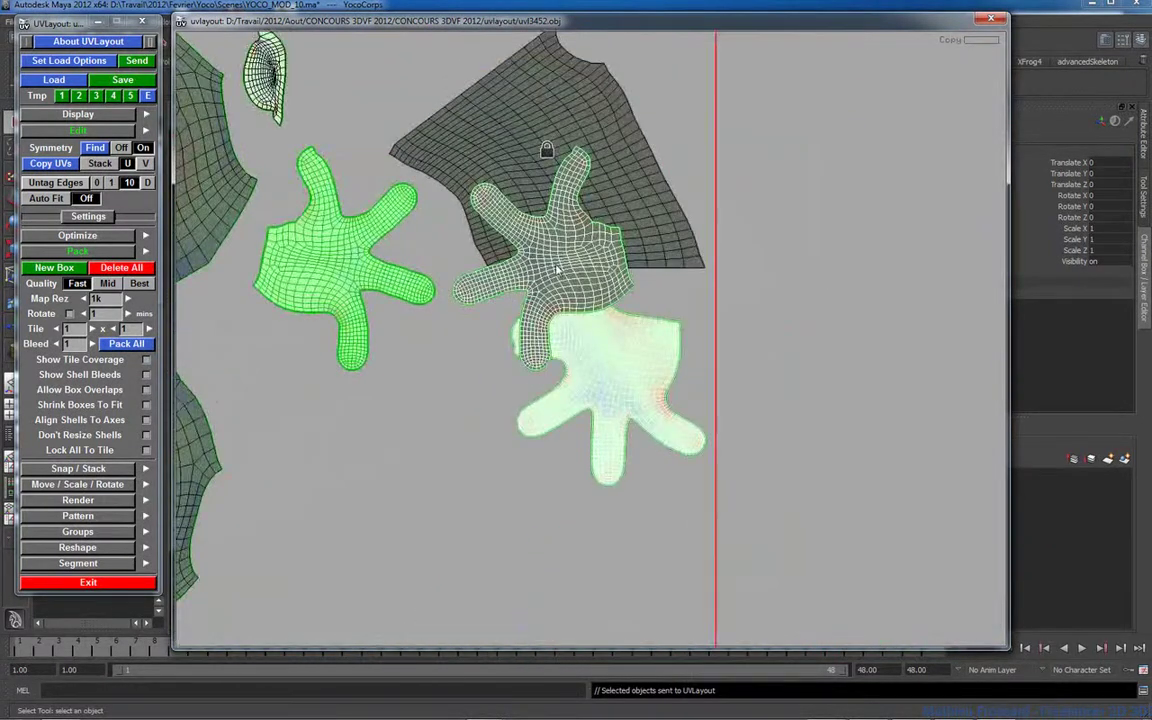
key(space)
middle_drag(530, 276, 475, 475)
middle_drag(352, 290, 305, 478)
scroll(423, 430, down, 5)
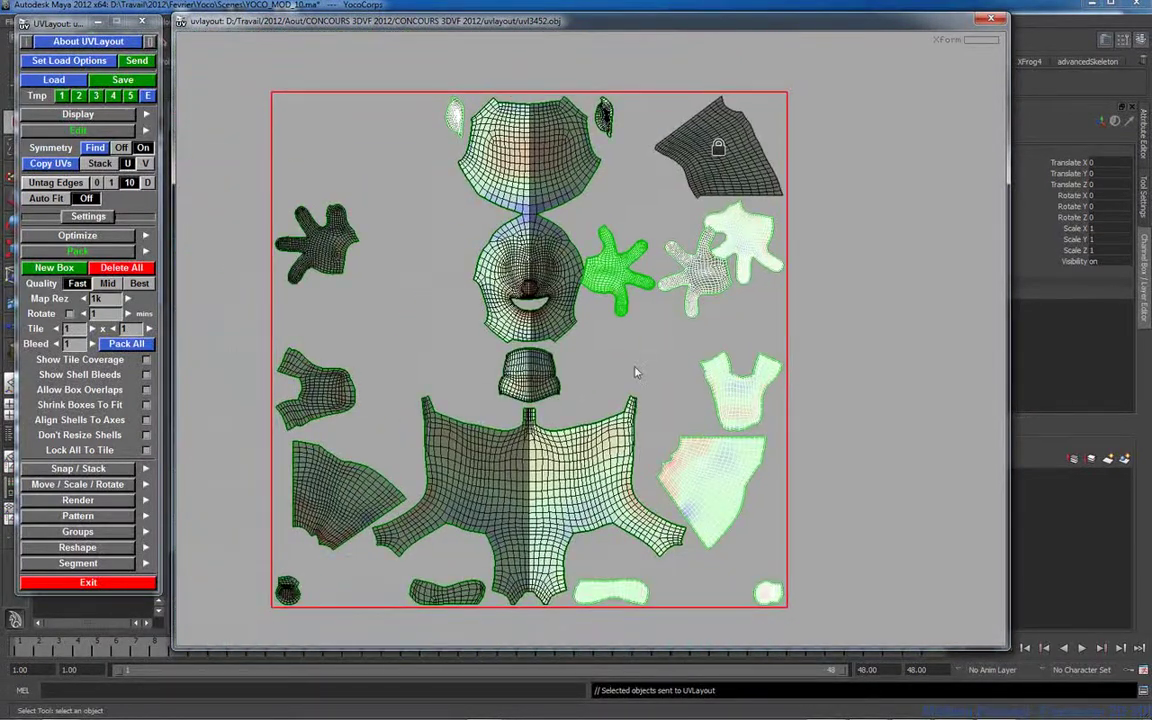
Step: Copy UVs with the U option between the two pronged shells above the lower fan-shaped ones, marking matching prong tips, and pack all shells
scroll(400, 360, up, 3)
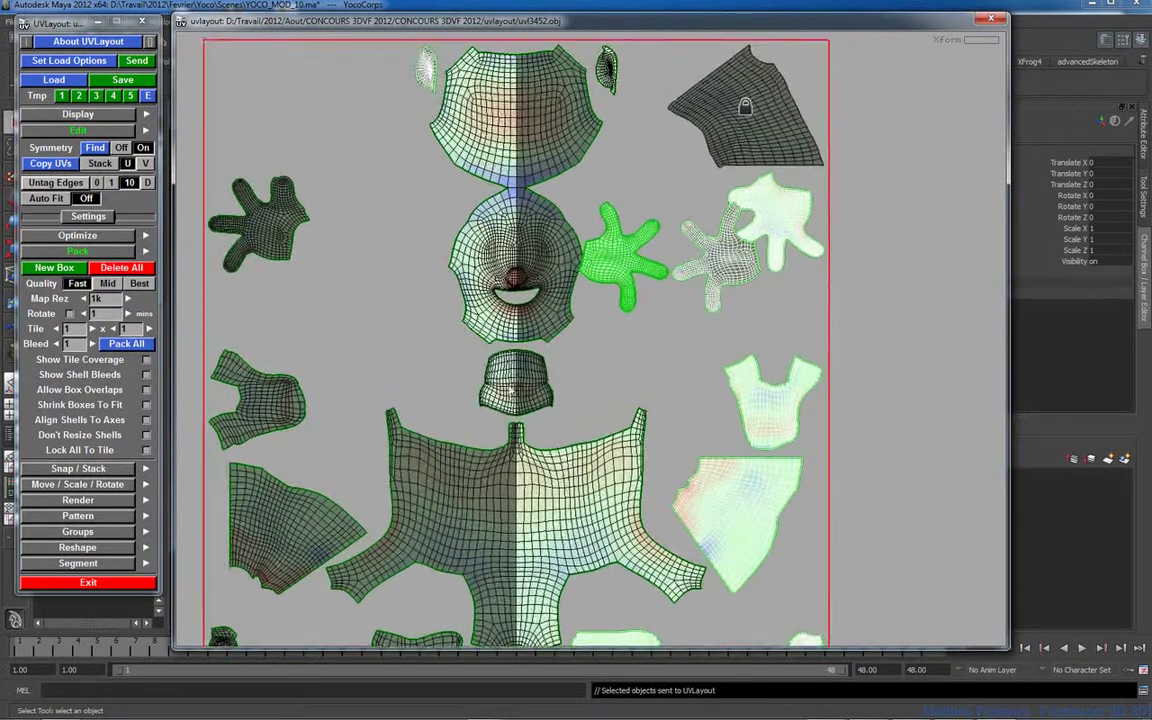
click(50, 163)
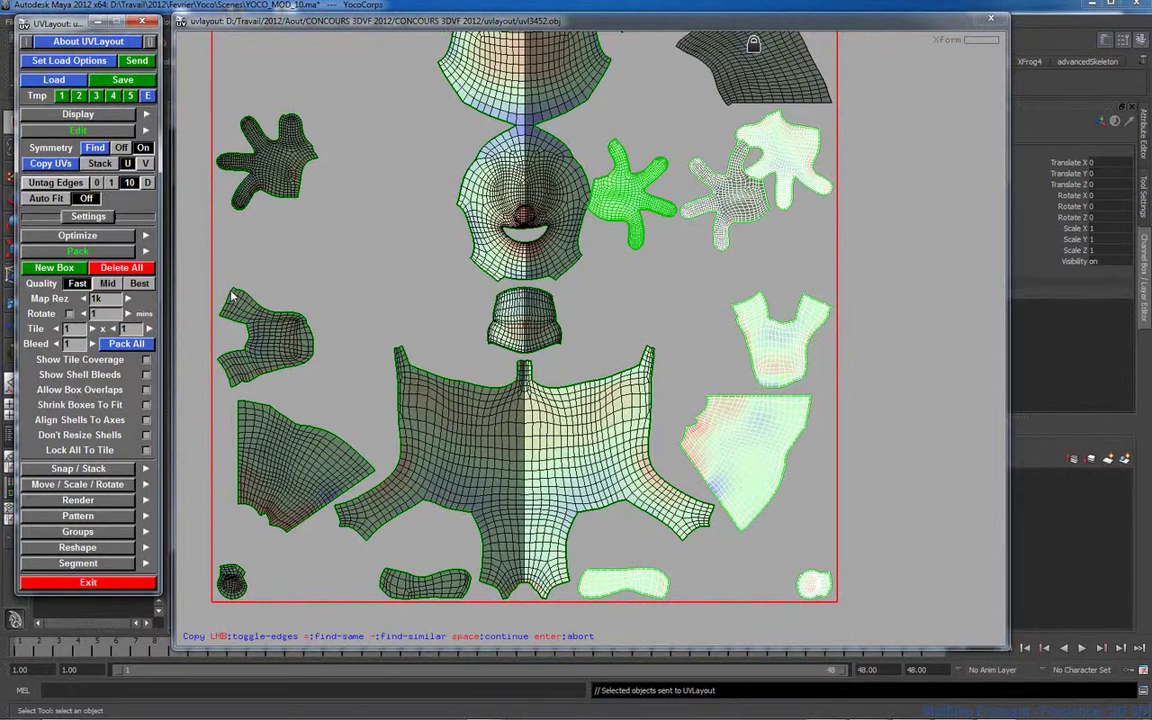
click(208, 264)
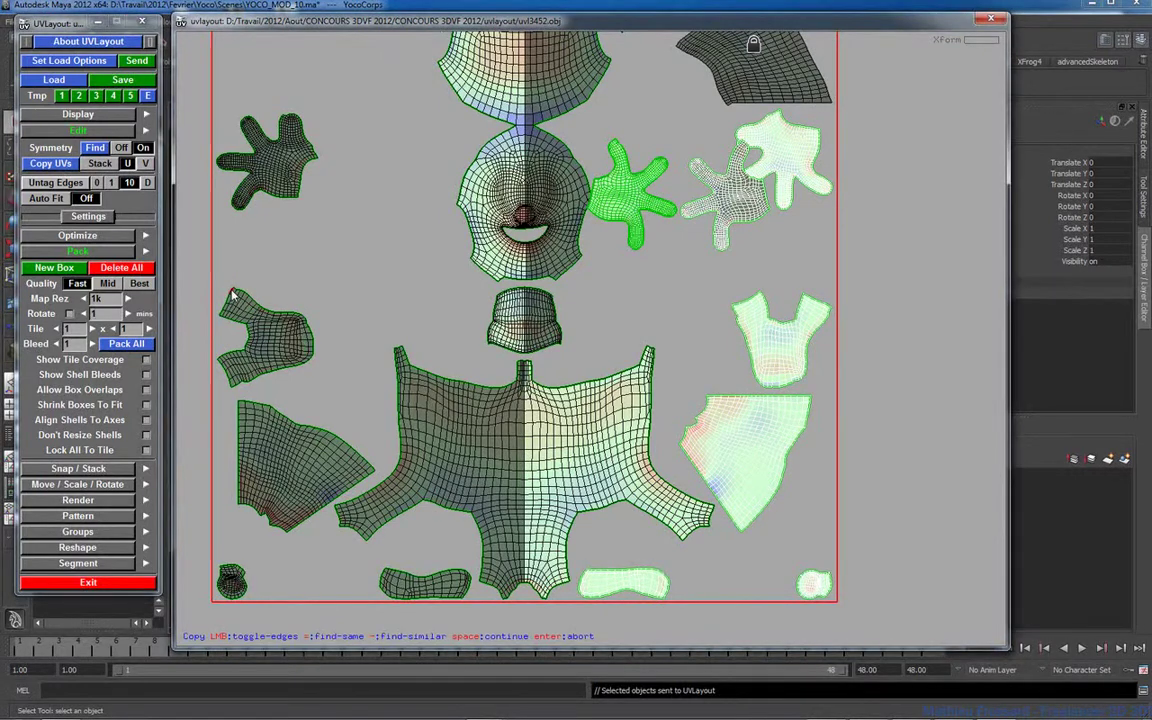
click(828, 306)
key(space)
right_drag(553, 310, 521, 336)
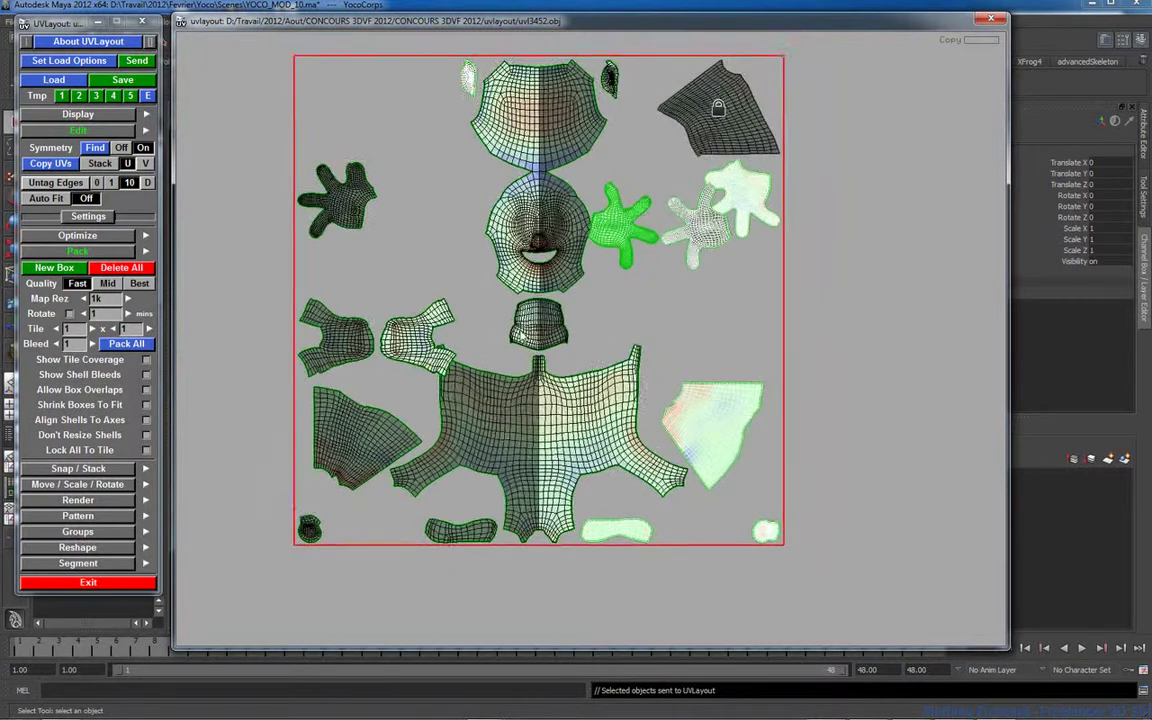
click(124, 343)
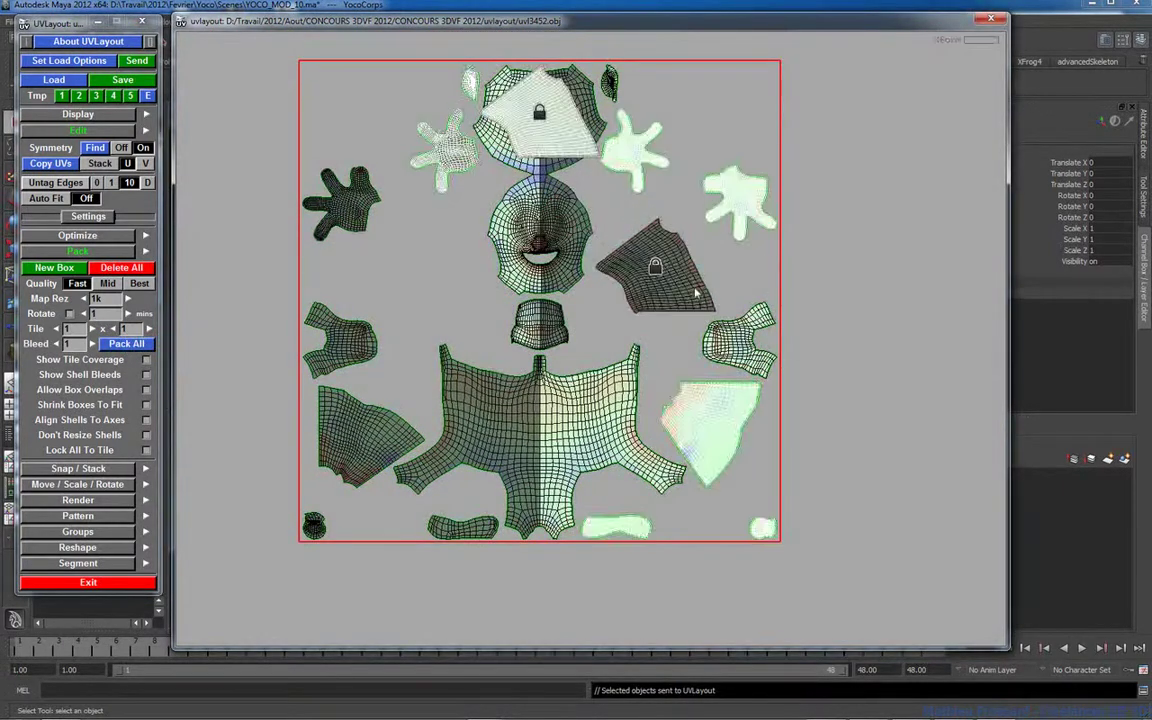
Step: Move the light four-sided shell off the head into the free corner of the tile, and unlock both four-sided shells
middle_drag(539, 133, 706, 130)
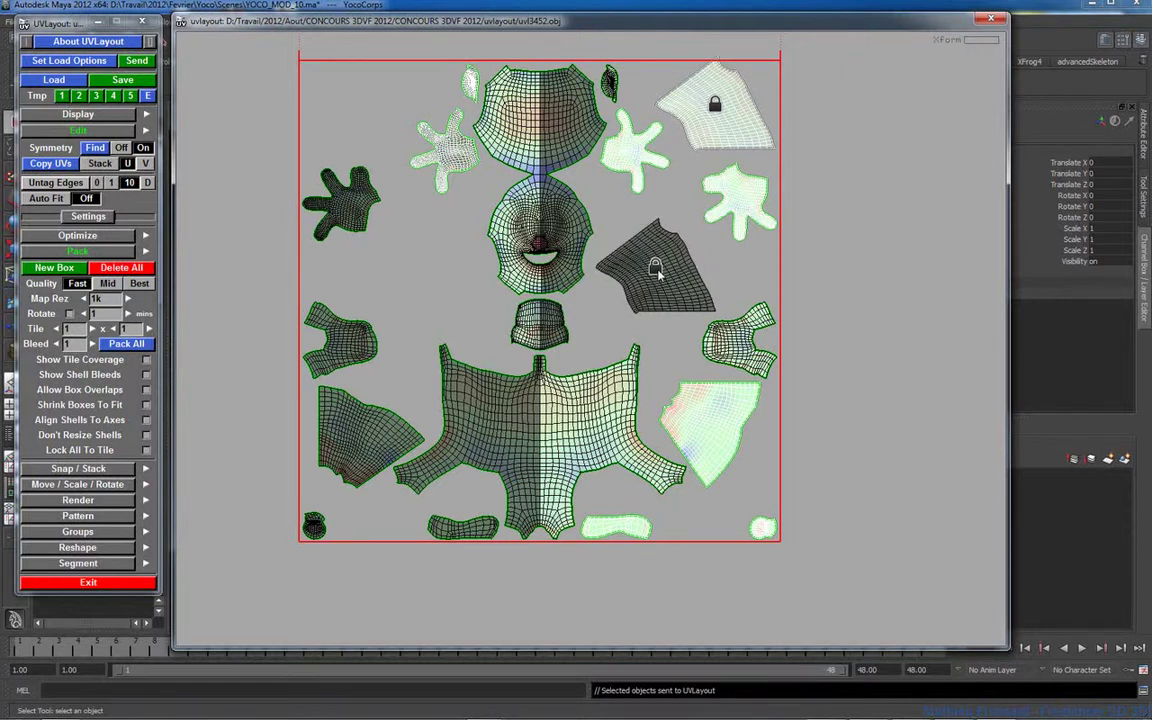
key(l)
key(l)
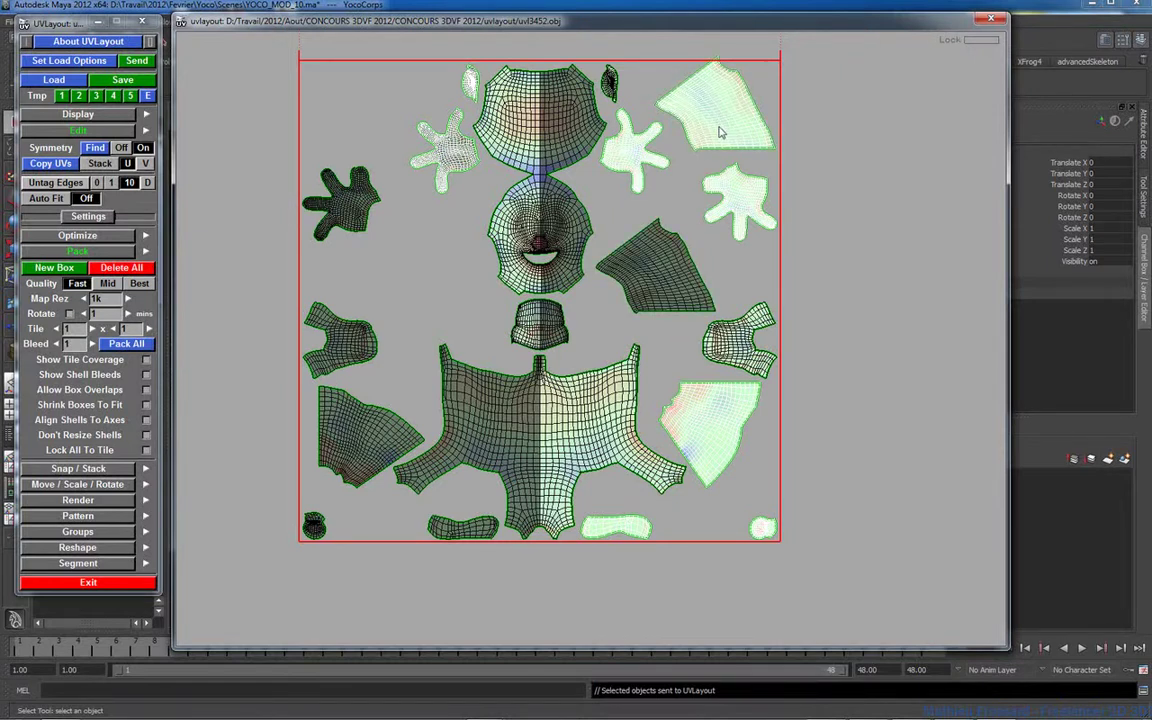
key(l)
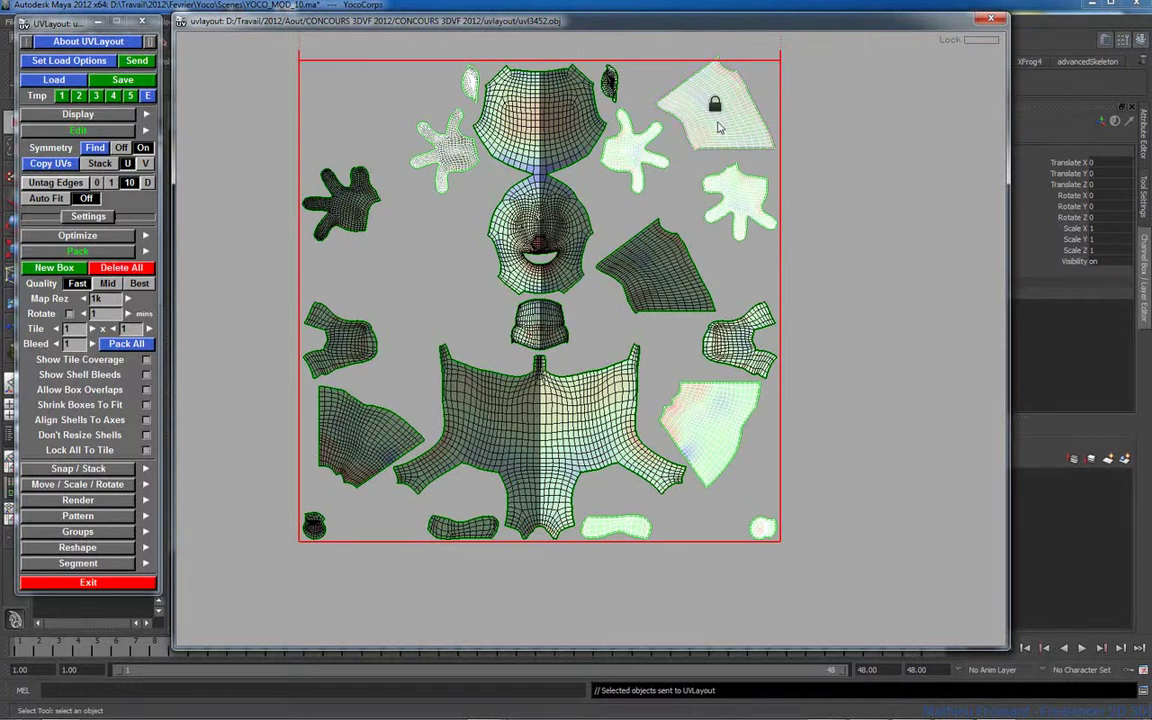
key(l)
key(l)
key(l)
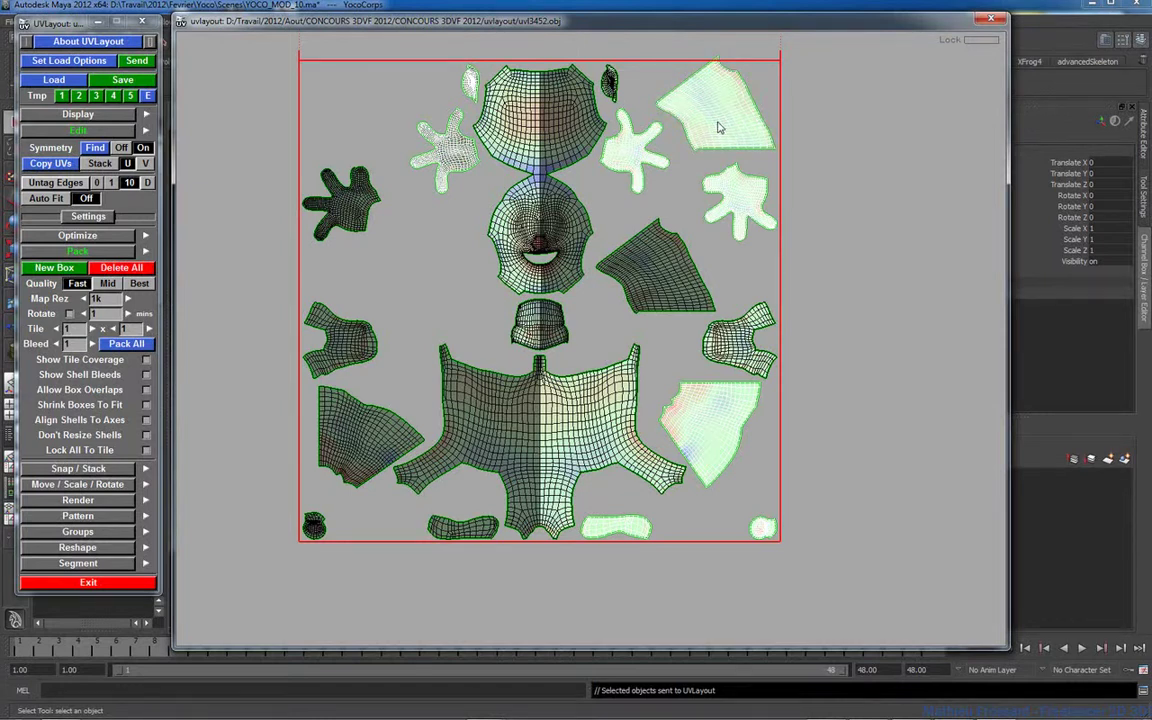
key(l)
key(l)
Step: Select the head shell, scale it up strongly, and move it outside the UV tile beside the other shells
right_drag(643, 293, 627, 293)
middle_drag(614, 287, 628, 299)
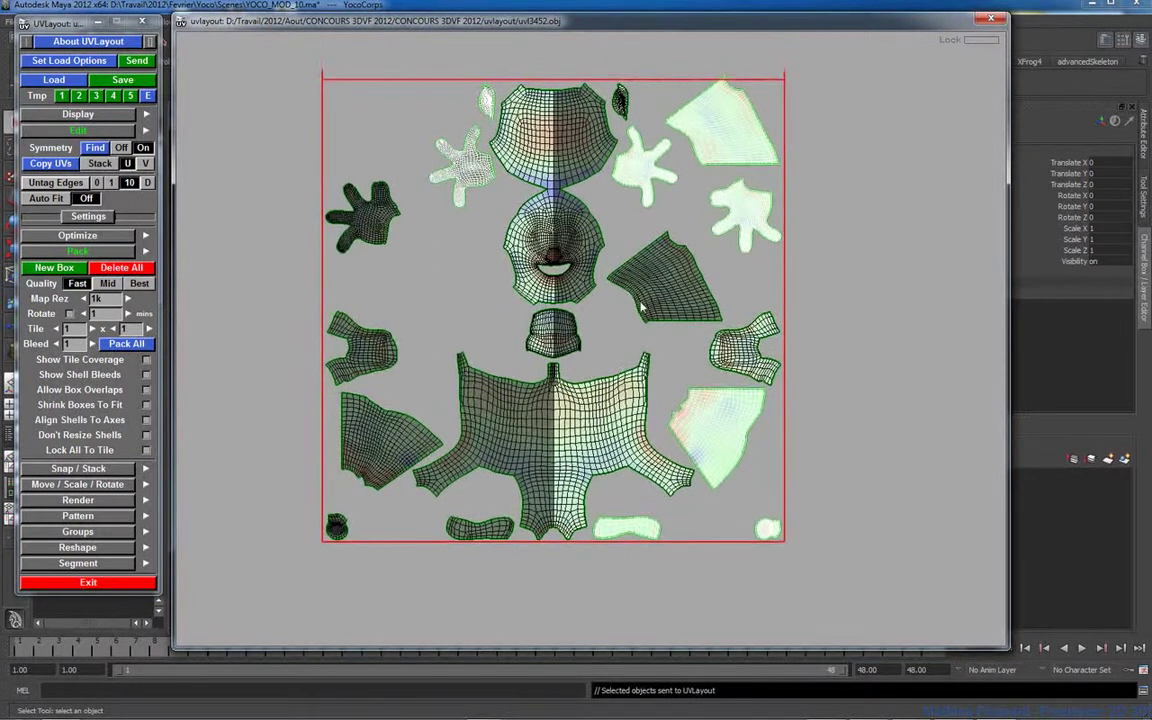
key(g)
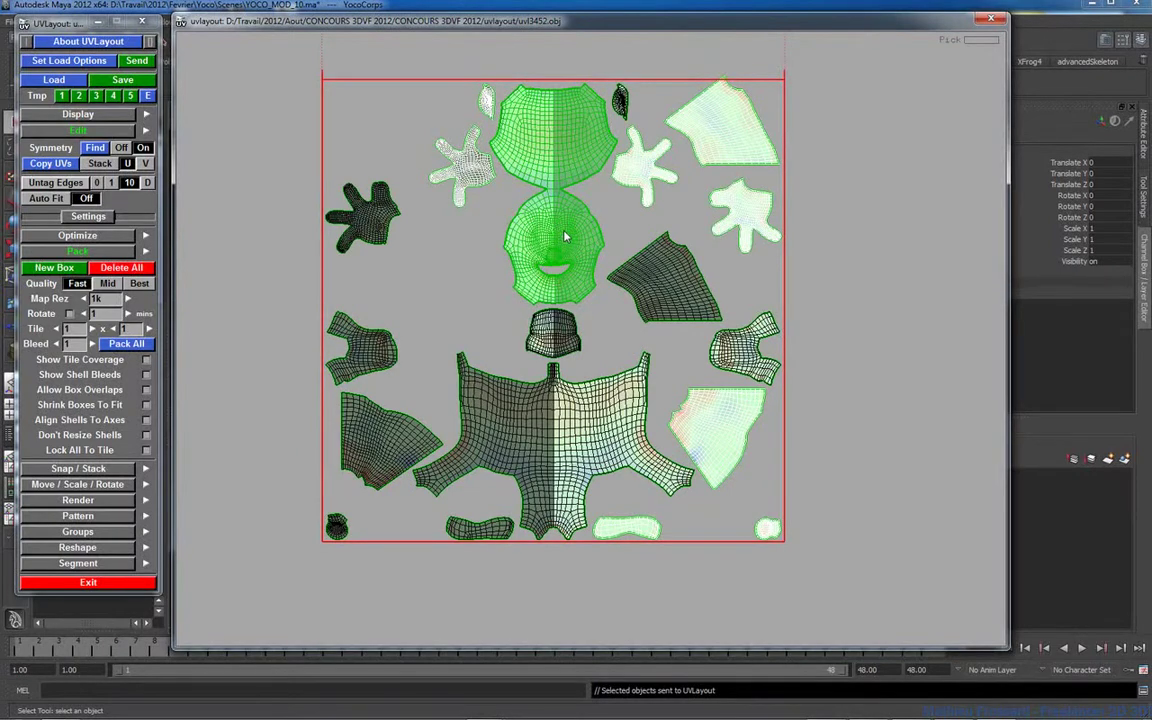
right_drag(564, 236, 857, 225)
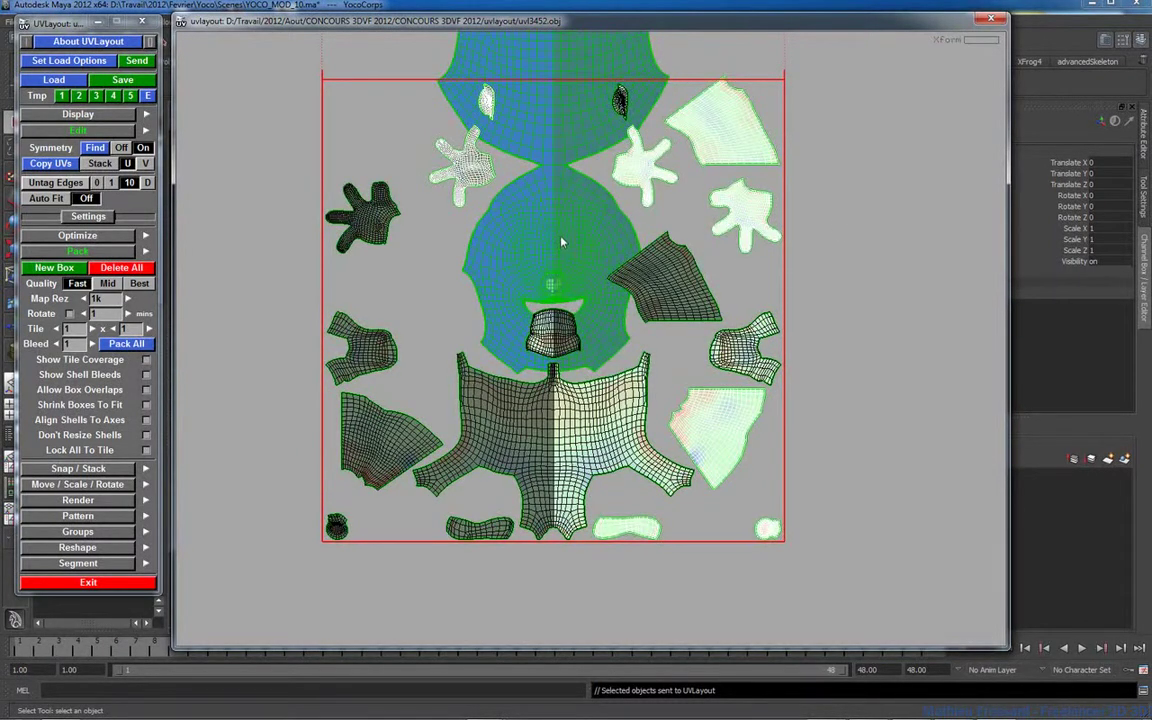
middle_drag(561, 242, 918, 378)
key(g)
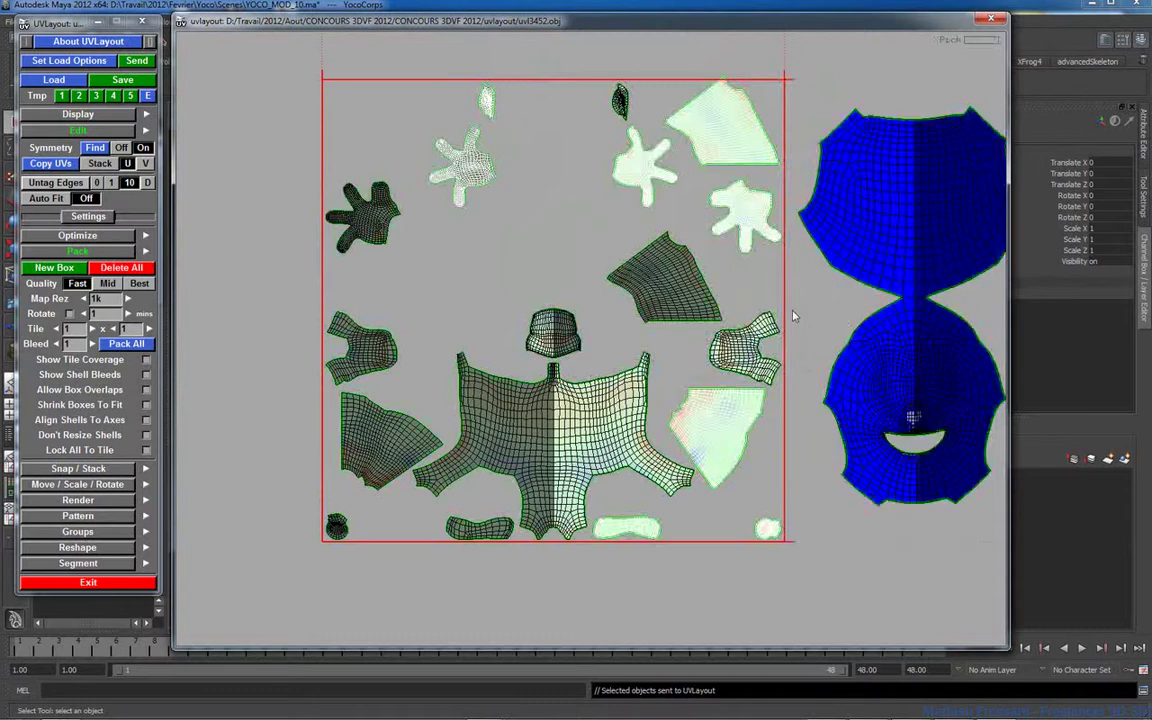
Step: Scale the dark four-sided shell down to roughly half its size
right_drag(793, 314, 748, 314)
middle_drag(748, 314, 687, 312)
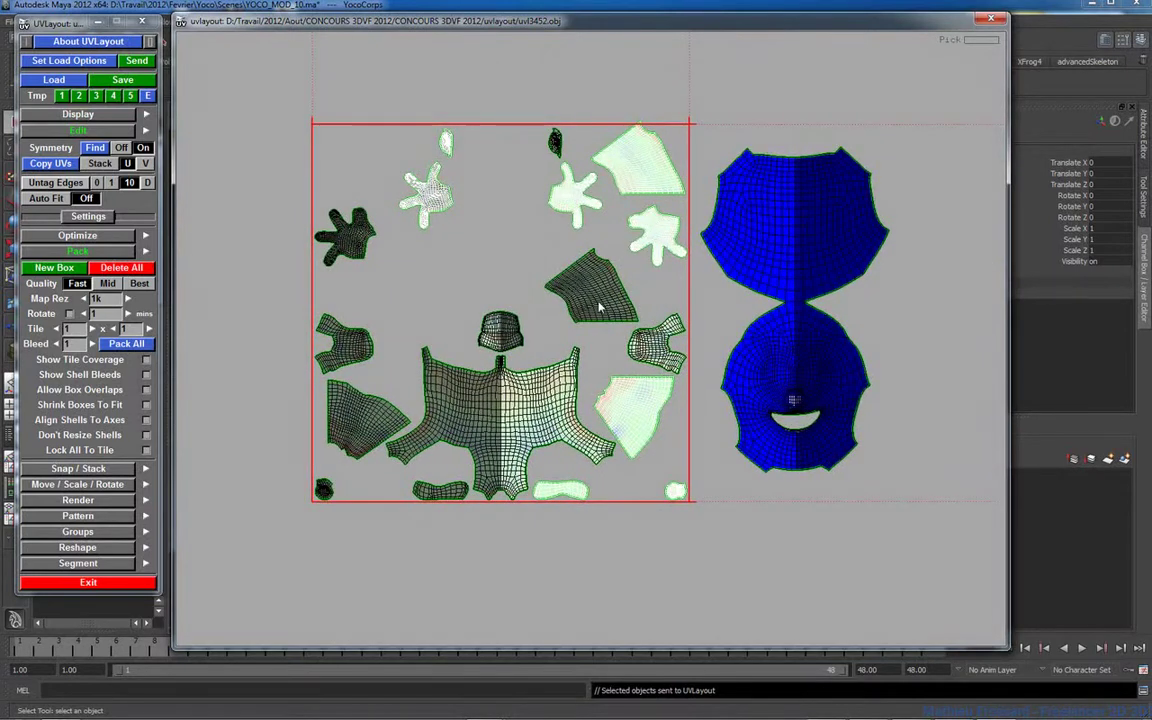
right_drag(599, 303, 482, 251)
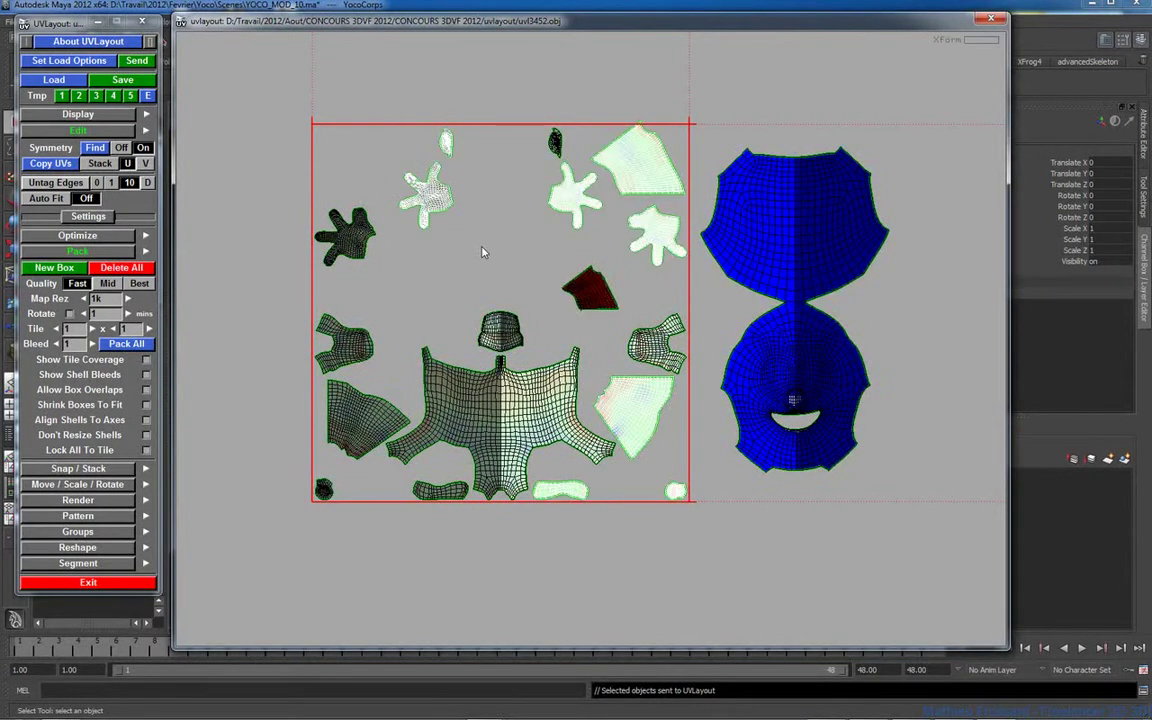
scroll(481, 252, up, 2)
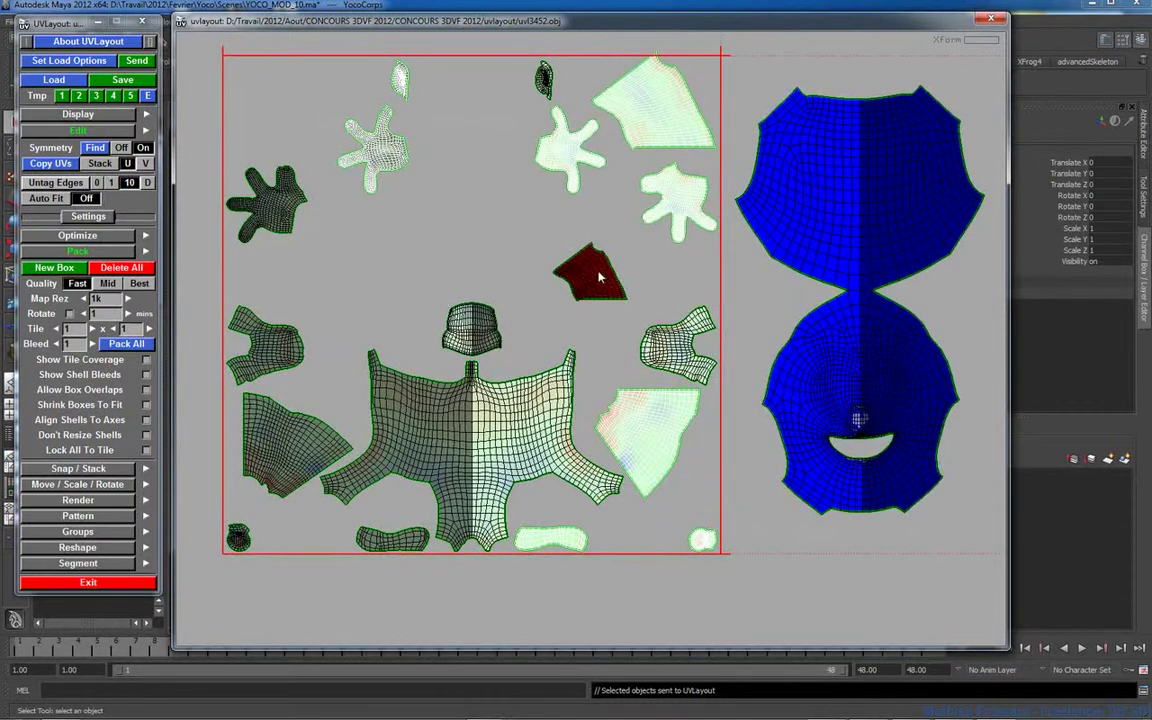
Step: Run the optimization on the shells with a 1-minute limit and 1k map resolution
click(77, 235)
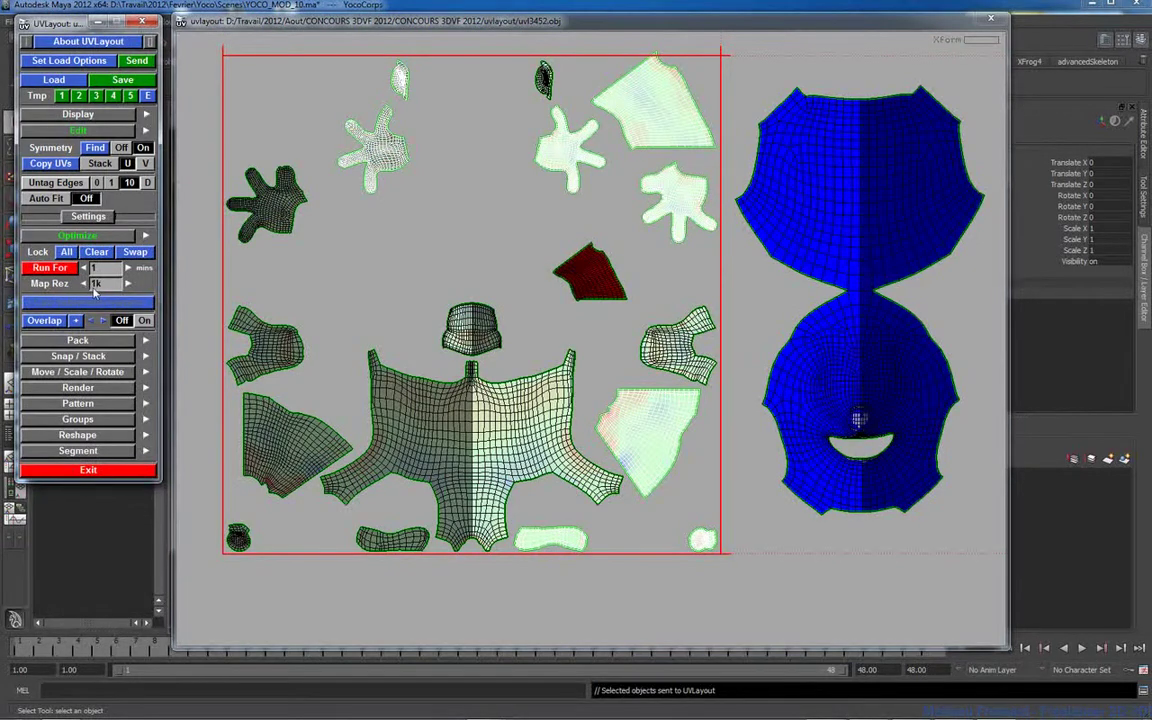
click(83, 284)
click(44, 268)
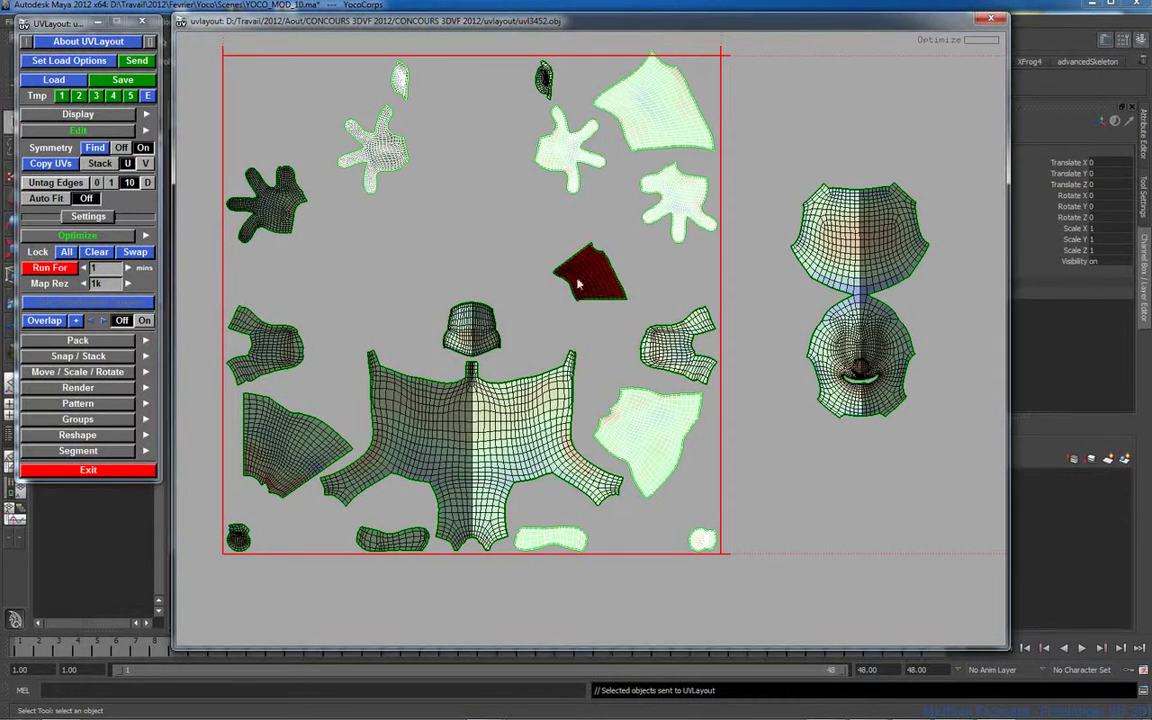
Step: Move the head shell back into the UV tile above the neck shell
right_drag(508, 245, 404, 274)
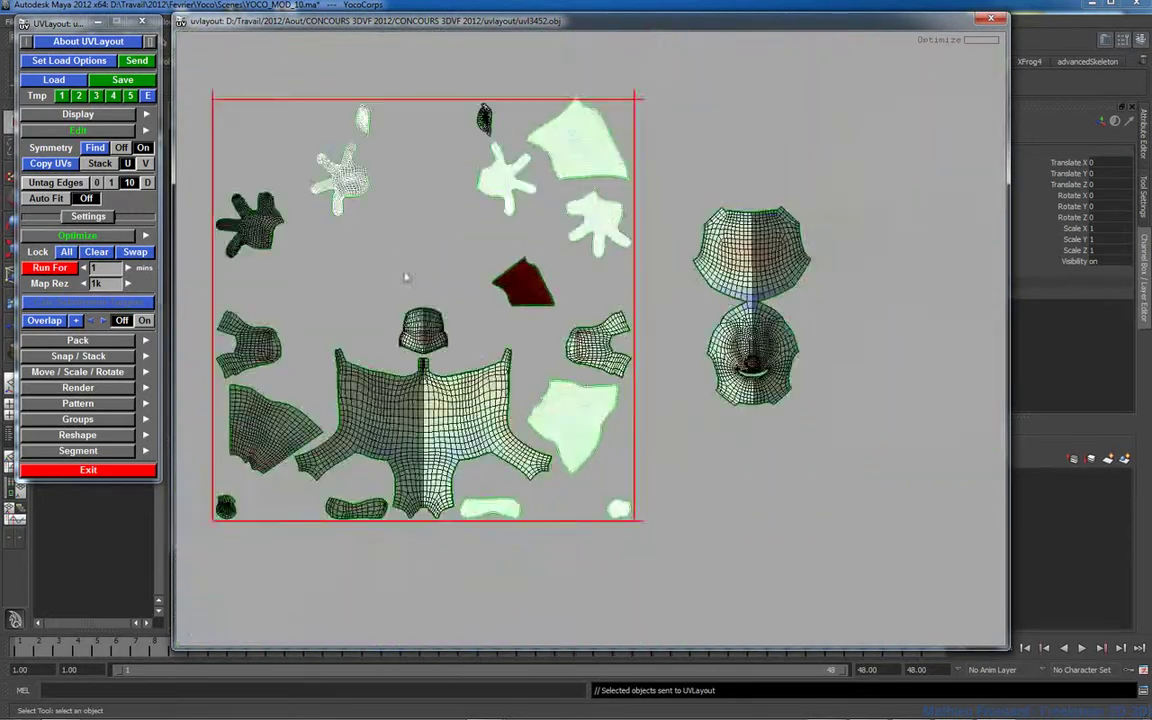
middle_drag(406, 278, 436, 282)
middle_drag(792, 265, 469, 153)
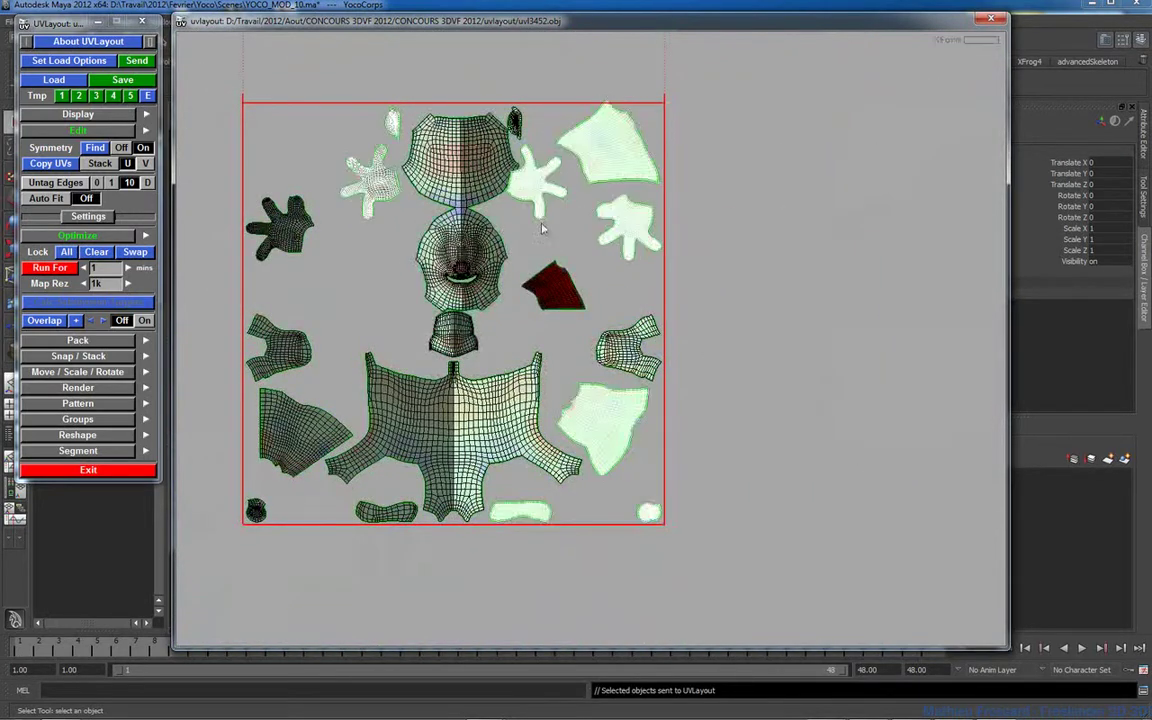
Step: Turn symmetry off and run the 1-minute optimization again on the shells
click(121, 148)
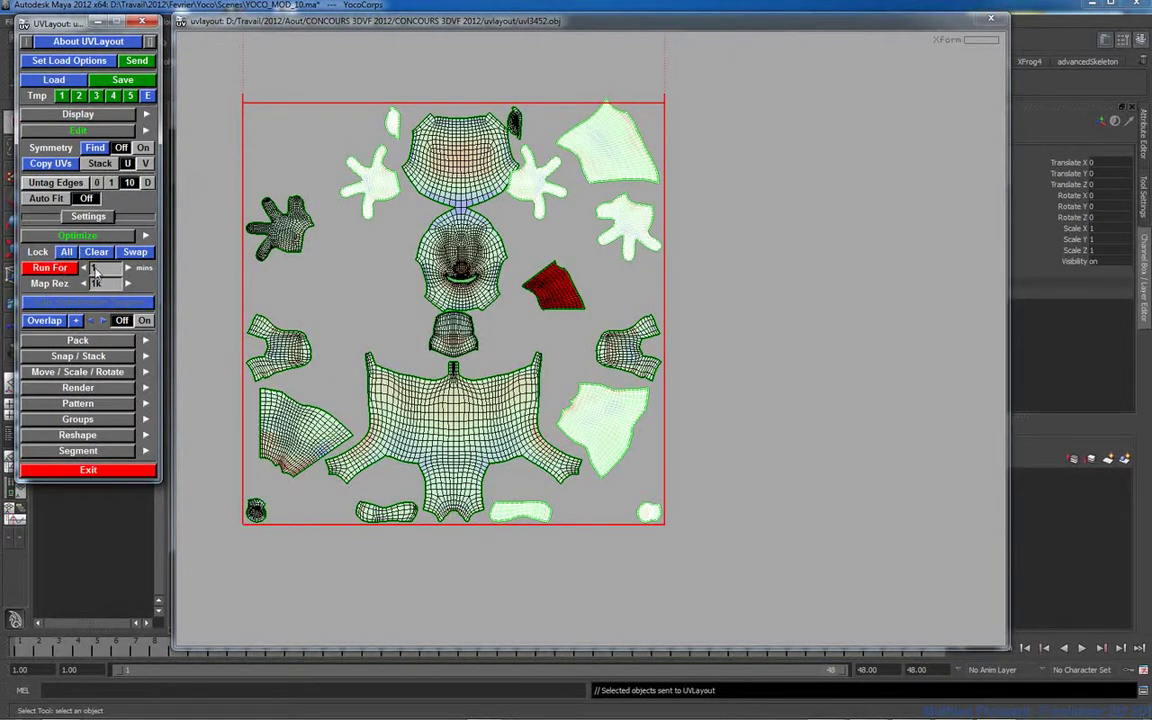
click(50, 268)
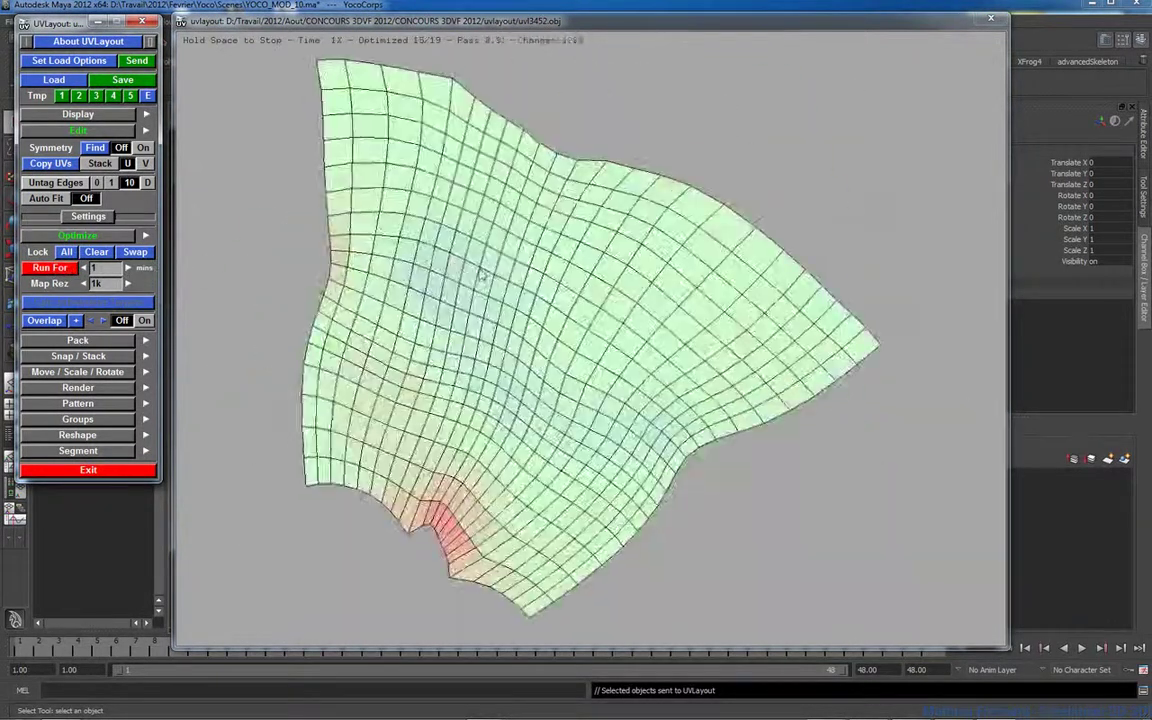
right_drag(407, 244, 502, 222)
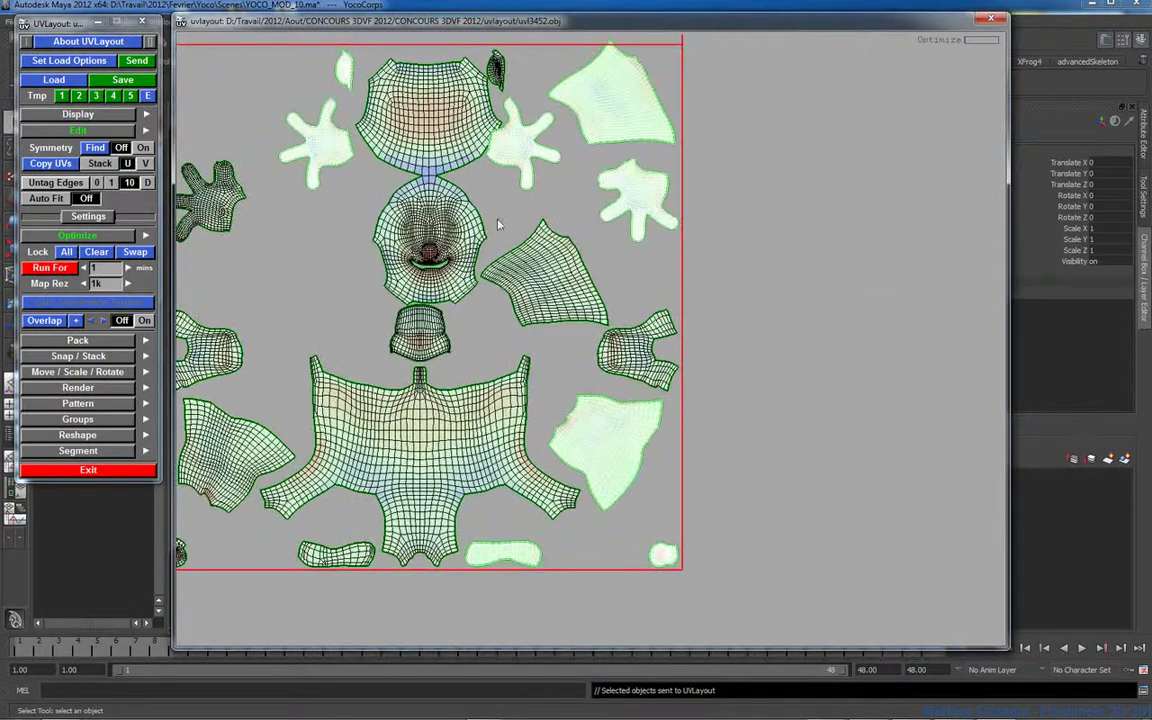
middle_drag(474, 247, 558, 267)
right_drag(565, 275, 542, 272)
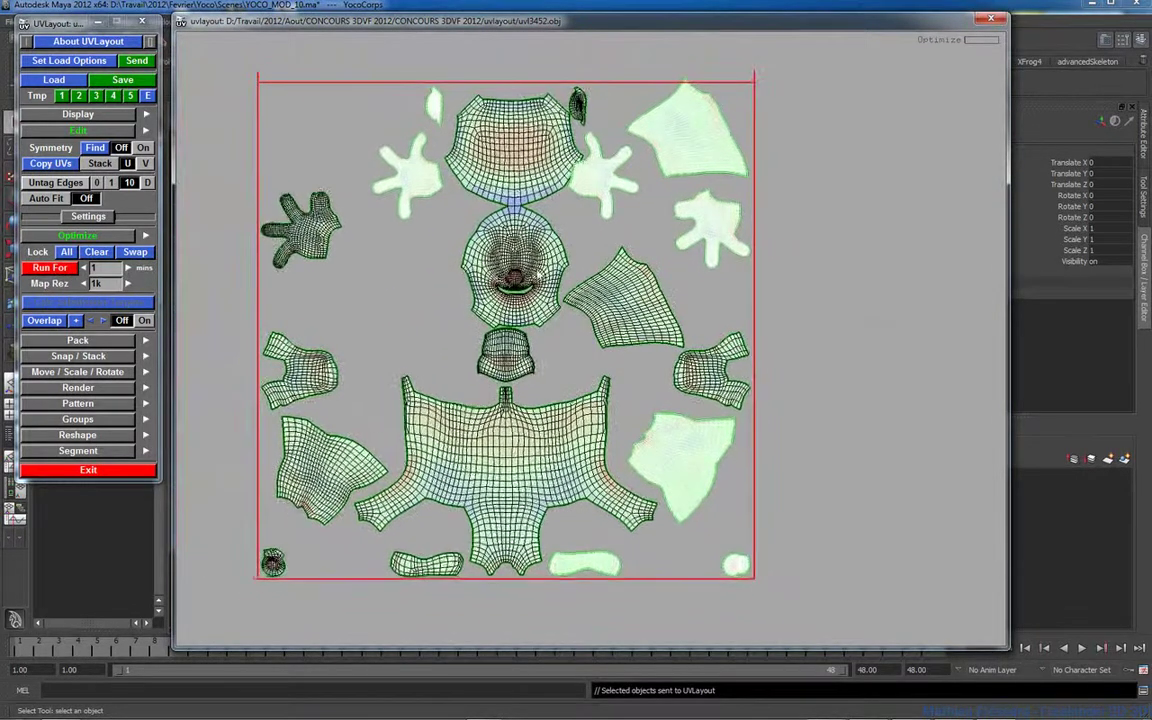
Step: Allow shell rotation for packing with a value of 1 minute, and pack all the shells
click(89, 236)
click(80, 251)
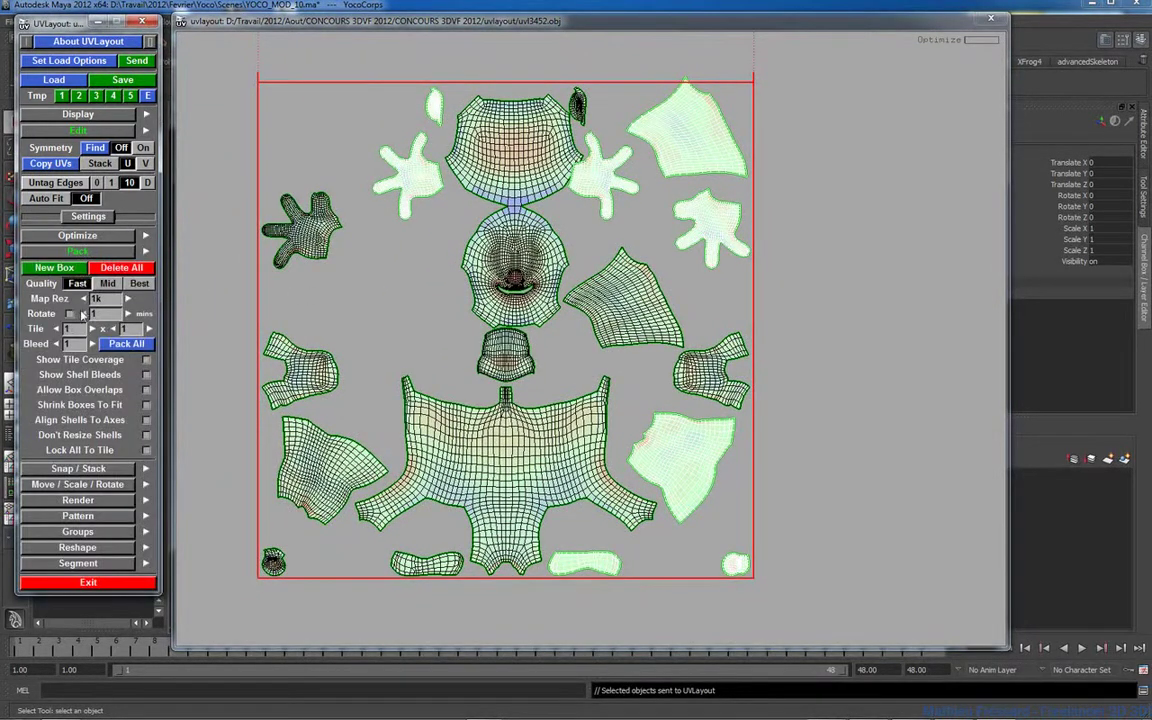
click(69, 313)
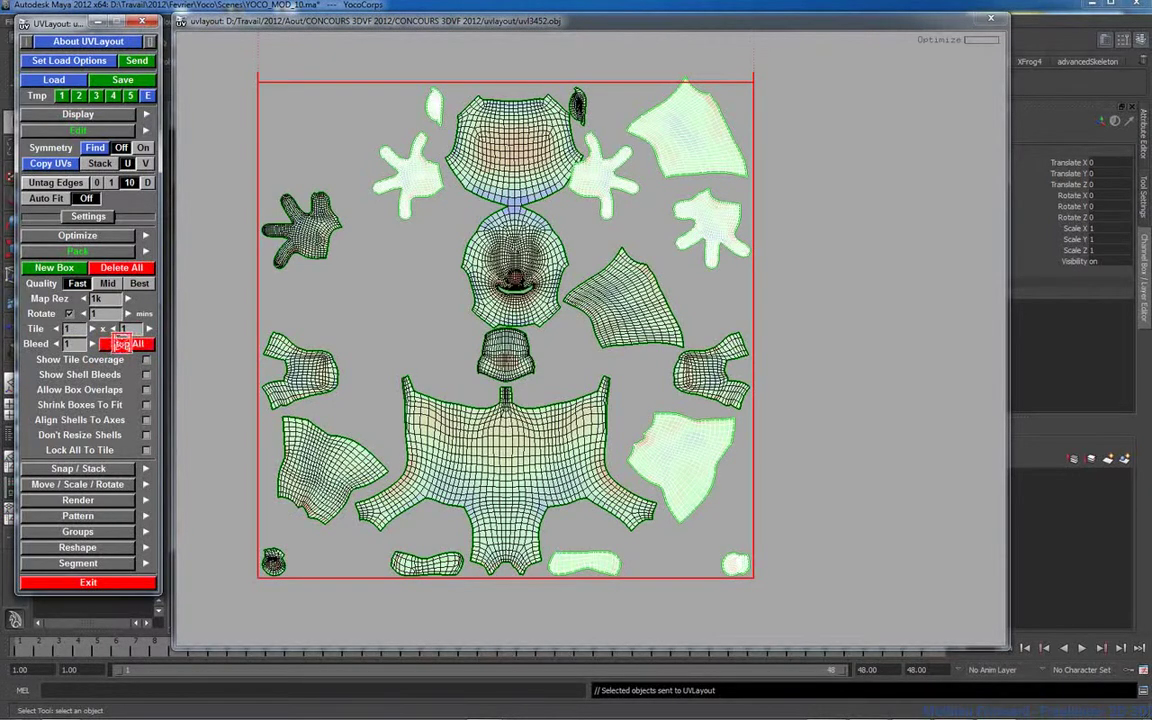
Step: Stop the running pack of all shells and keep the resulting arrangement in the tile
click(126, 343)
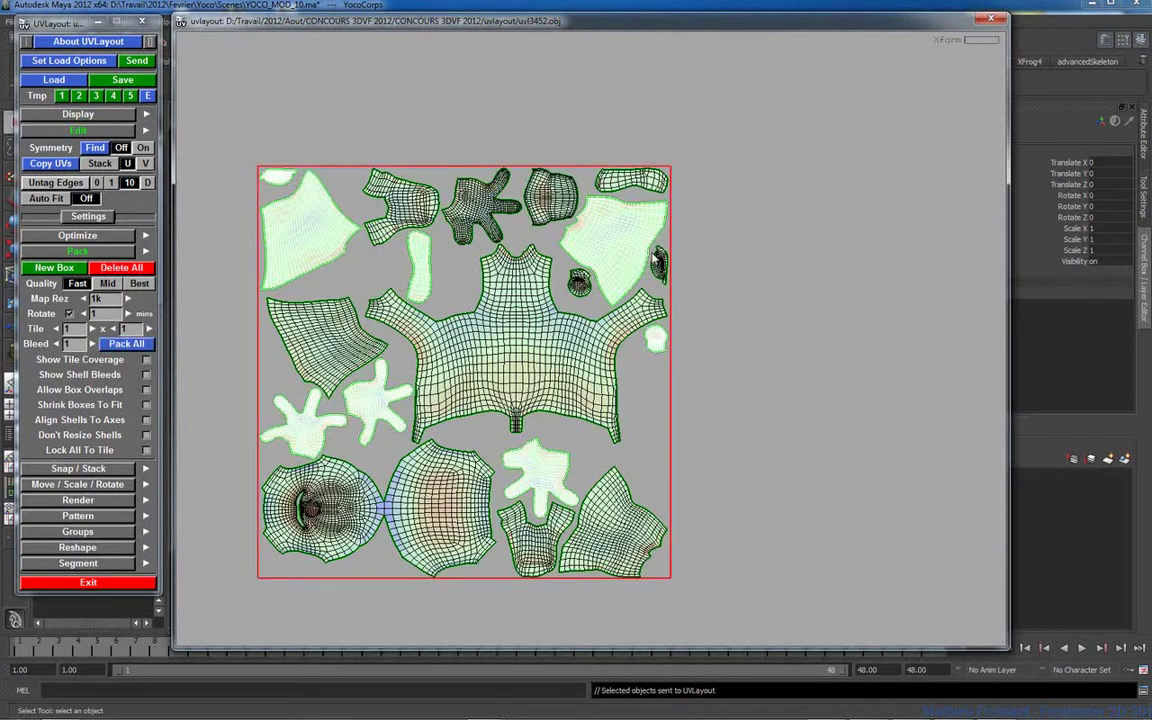
Step: Cut the narrow bridge joining the face and back-of-head halves of the head shell, and move the back half away from the face
middle_drag(408, 359, 572, 310)
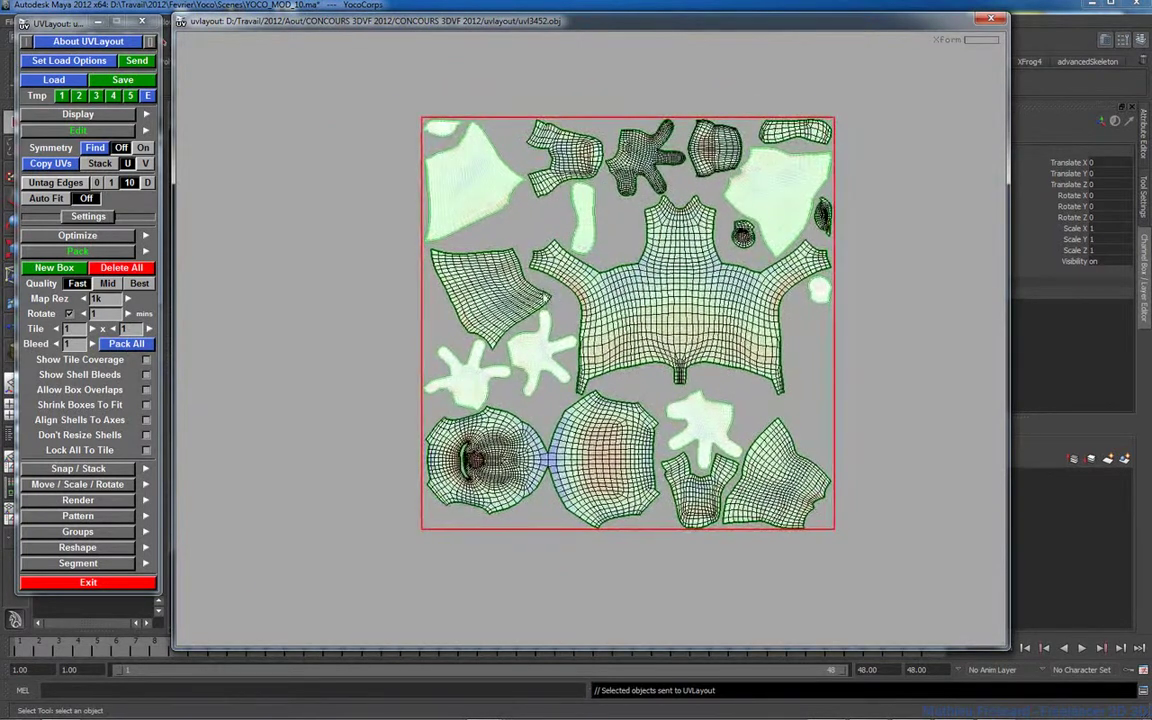
right_drag(572, 310, 605, 350)
middle_drag(605, 350, 543, 355)
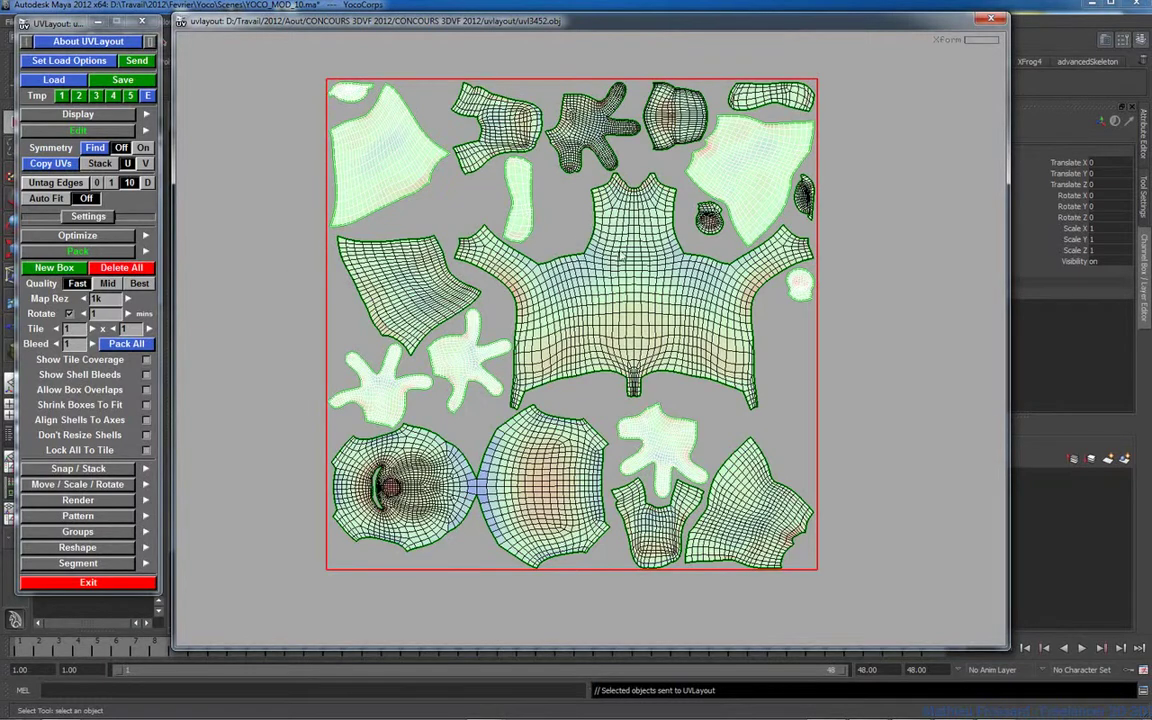
middle_drag(592, 268, 622, 178)
right_drag(622, 178, 438, 359)
middle_drag(438, 359, 517, 268)
scroll(522, 268, up, 3)
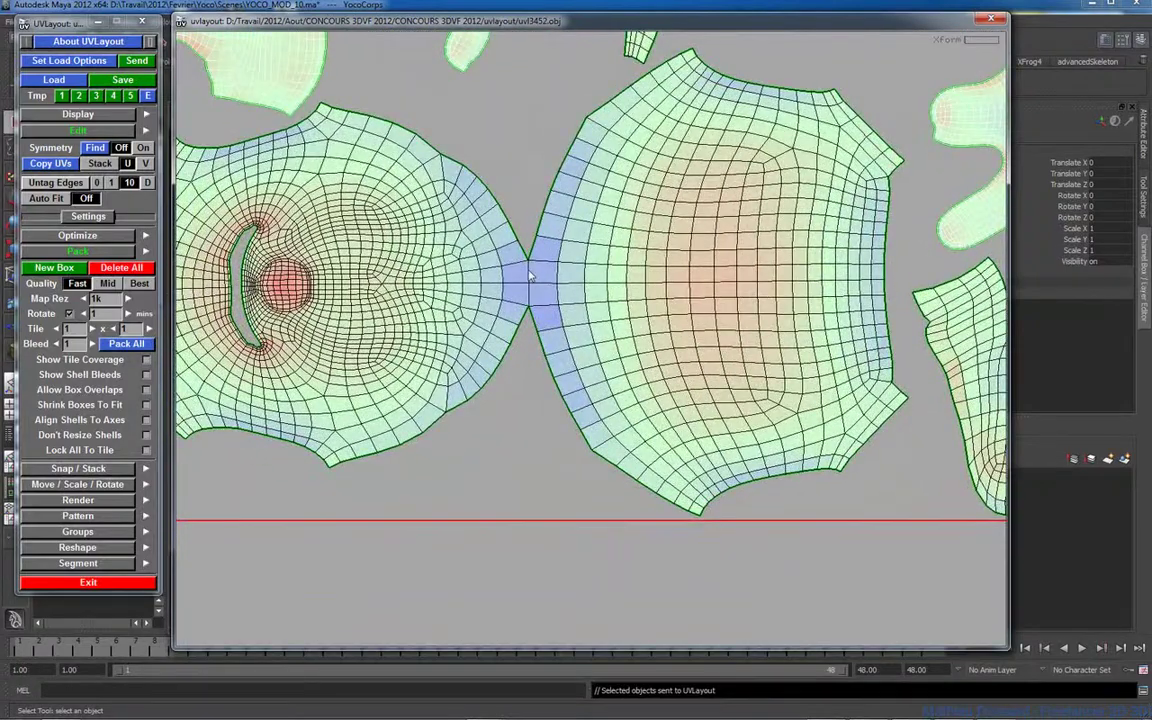
key(c)
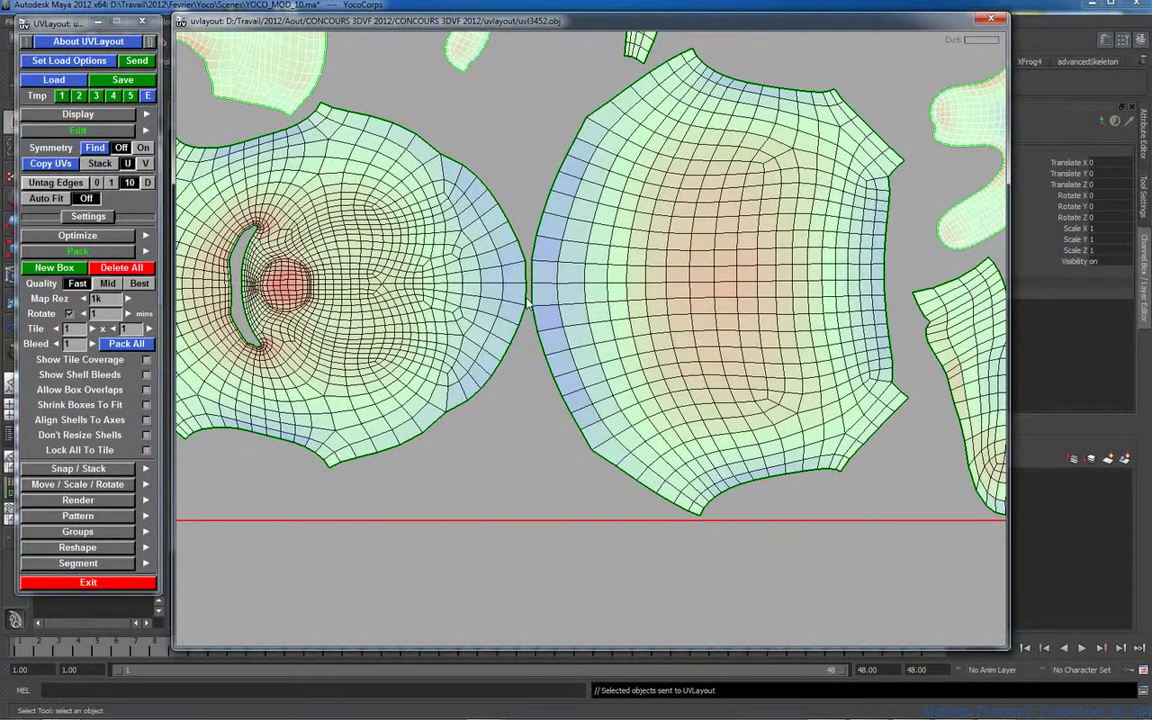
scroll(606, 297, down, 2)
middle_drag(632, 278, 668, 269)
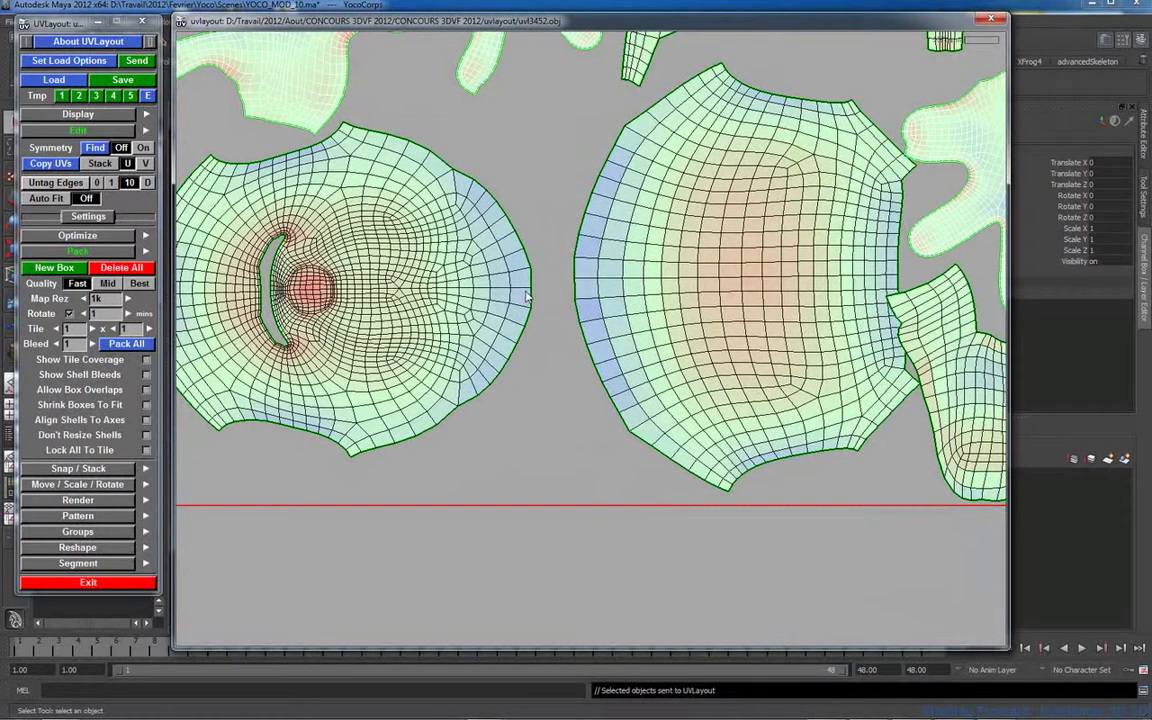
Step: Flatten the face and back-of-head shells further, and turn Fast Weld on
key(f)
key(f)
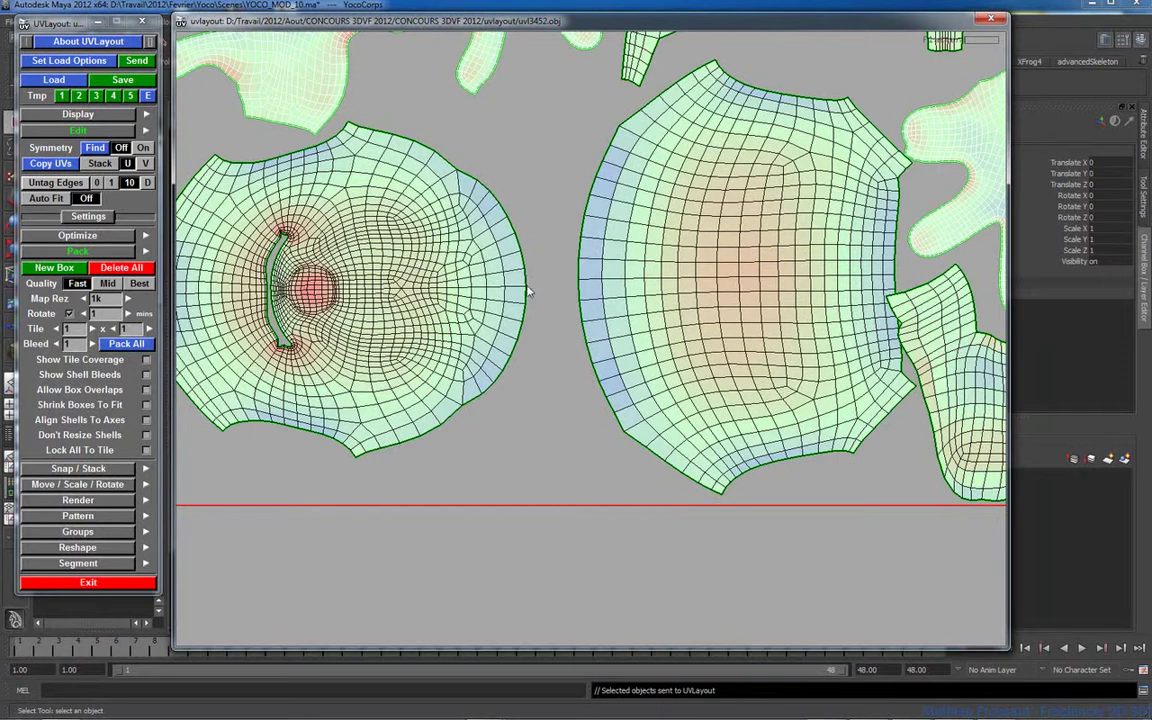
click(73, 252)
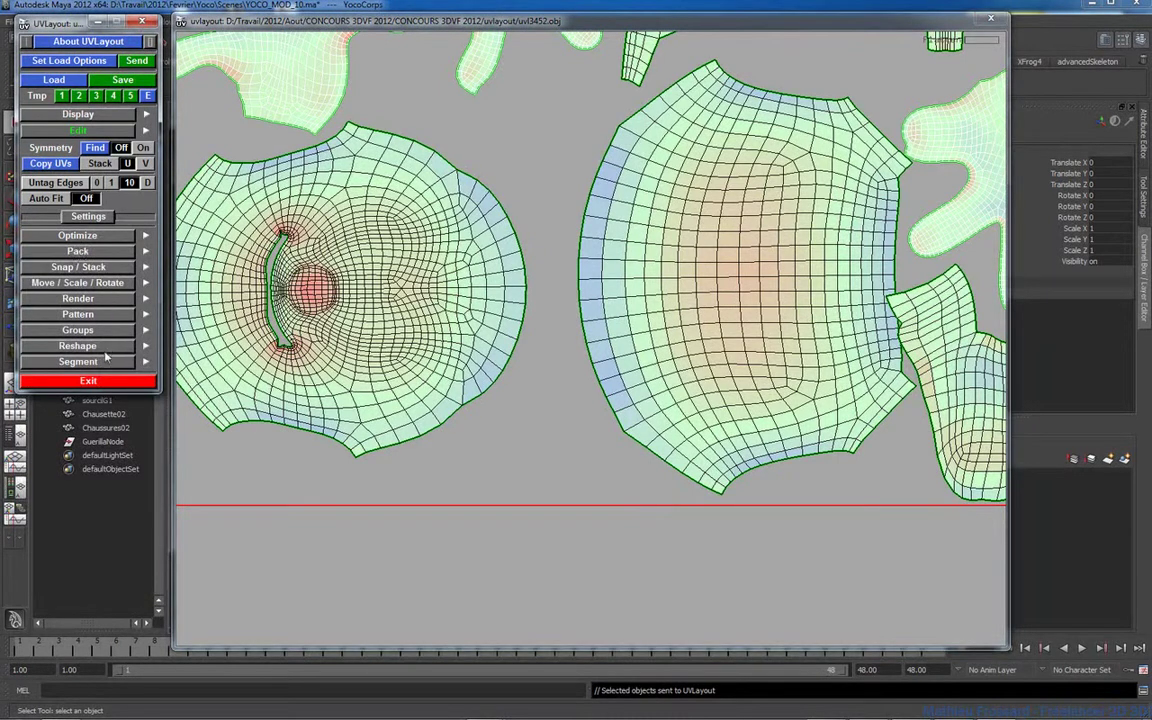
click(106, 360)
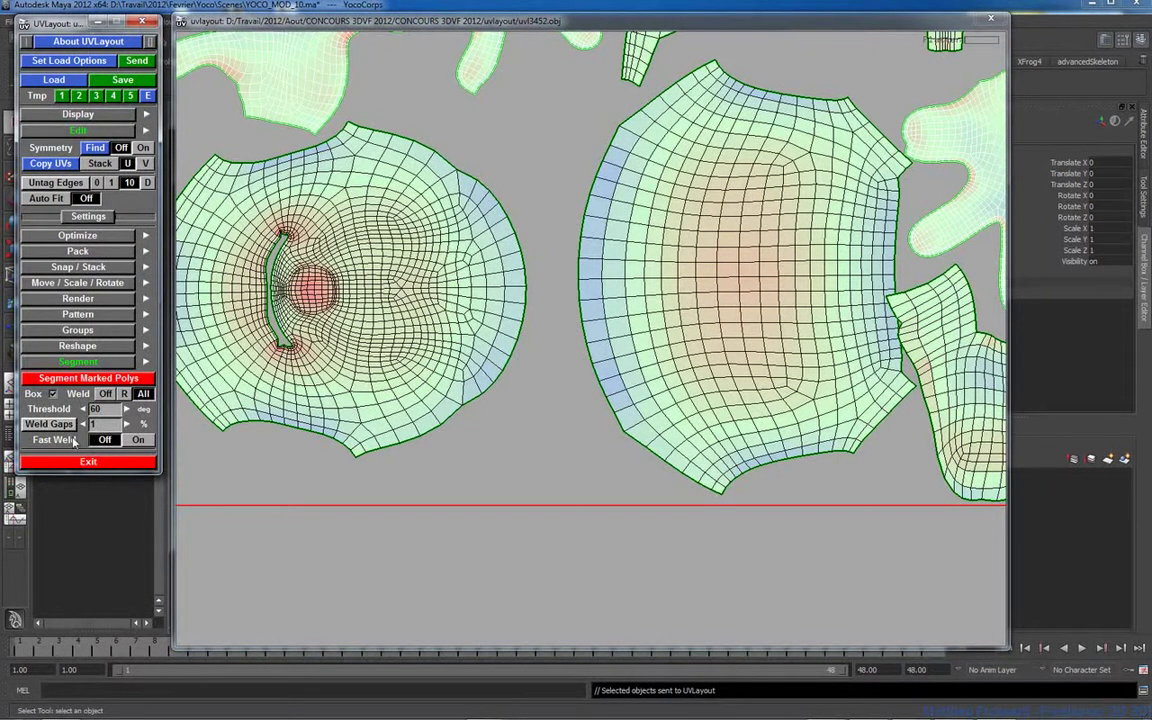
click(137, 441)
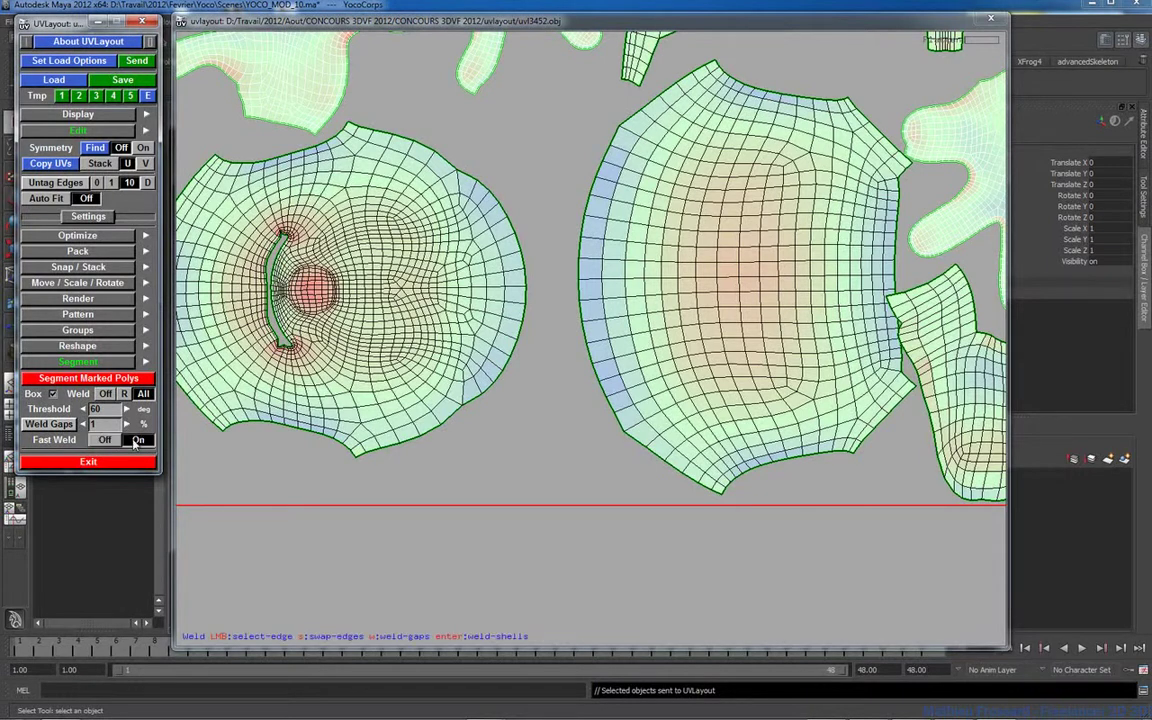
Step: Preview the weld of the back-of-head shell at the face shell's lower corner edge
click(510, 226)
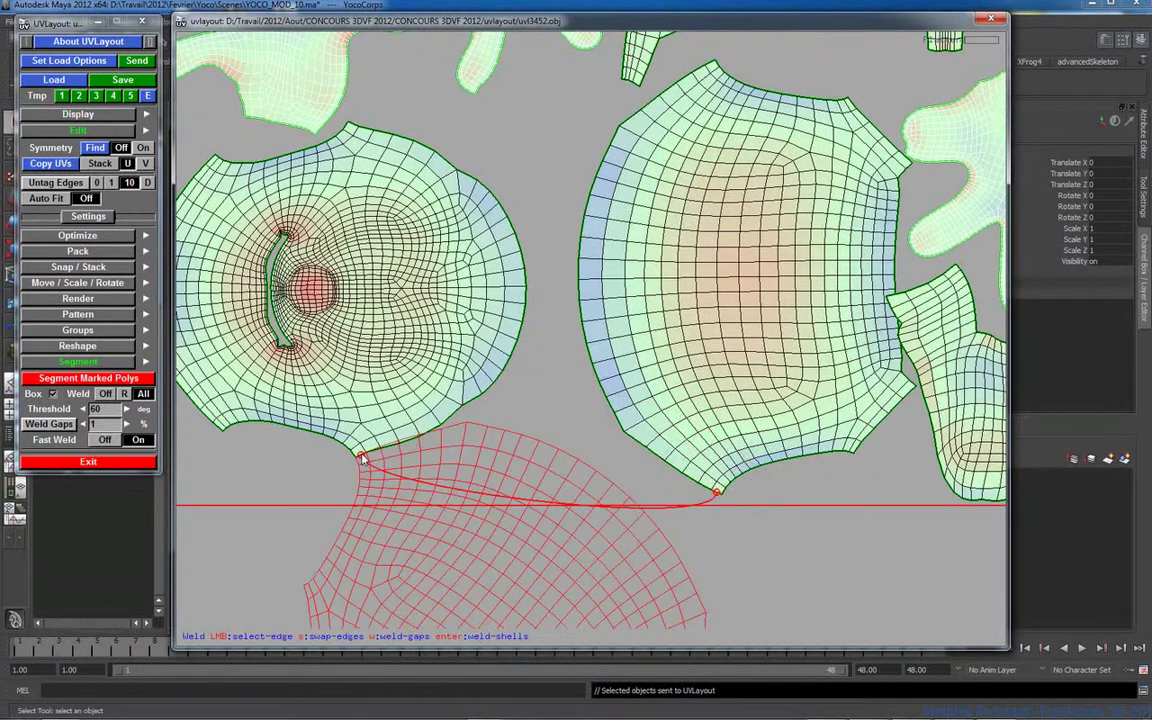
right_drag(520, 396, 430, 340)
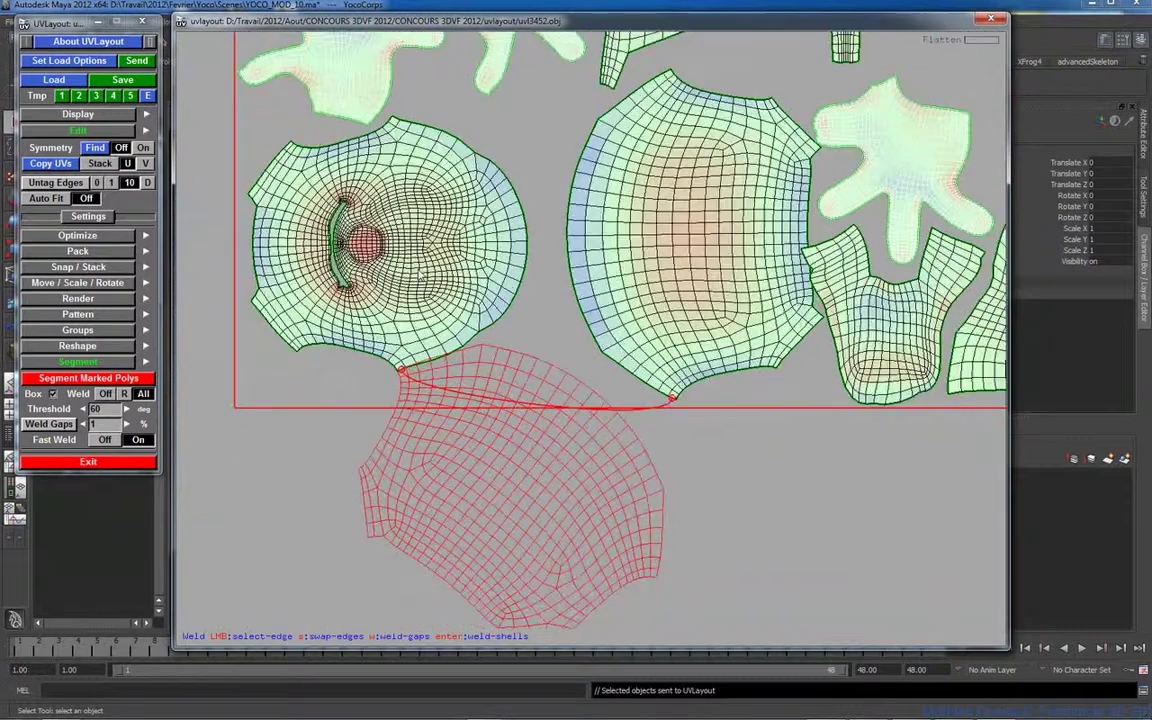
middle_drag(430, 340, 439, 256)
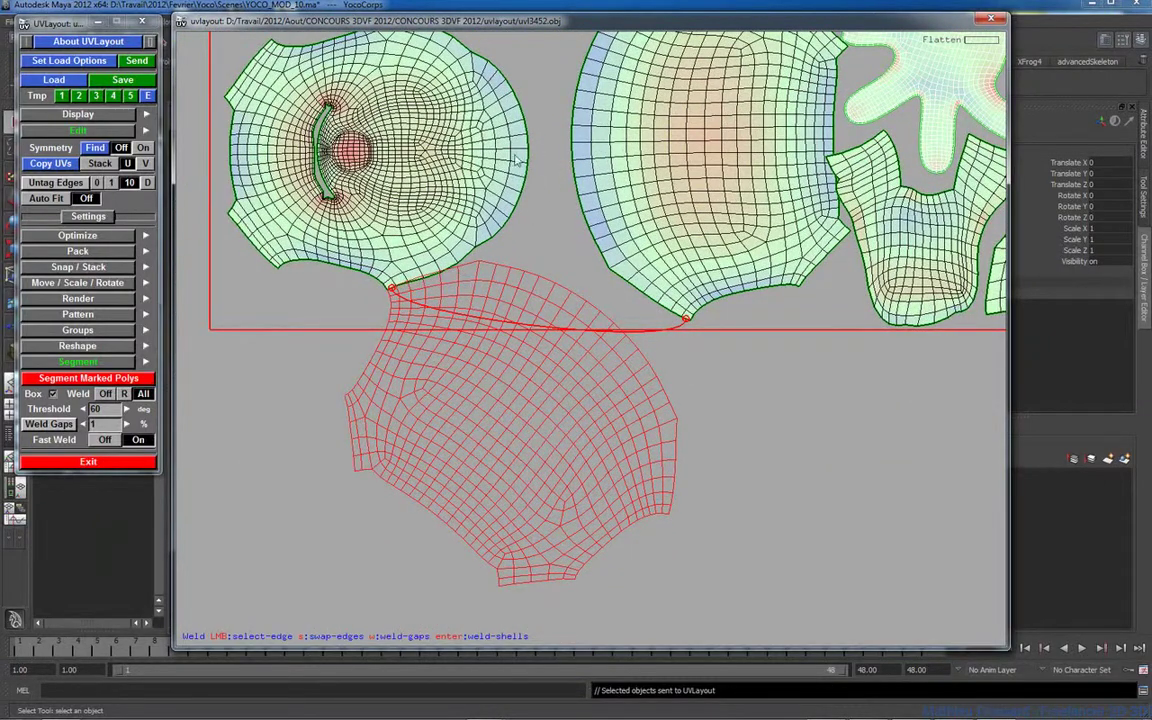
Step: Weld the back-of-head shell onto the face shell at the middle of their facing borders and flatten the result
click(530, 146)
right_drag(530, 146, 562, 195)
middle_drag(562, 195, 494, 321)
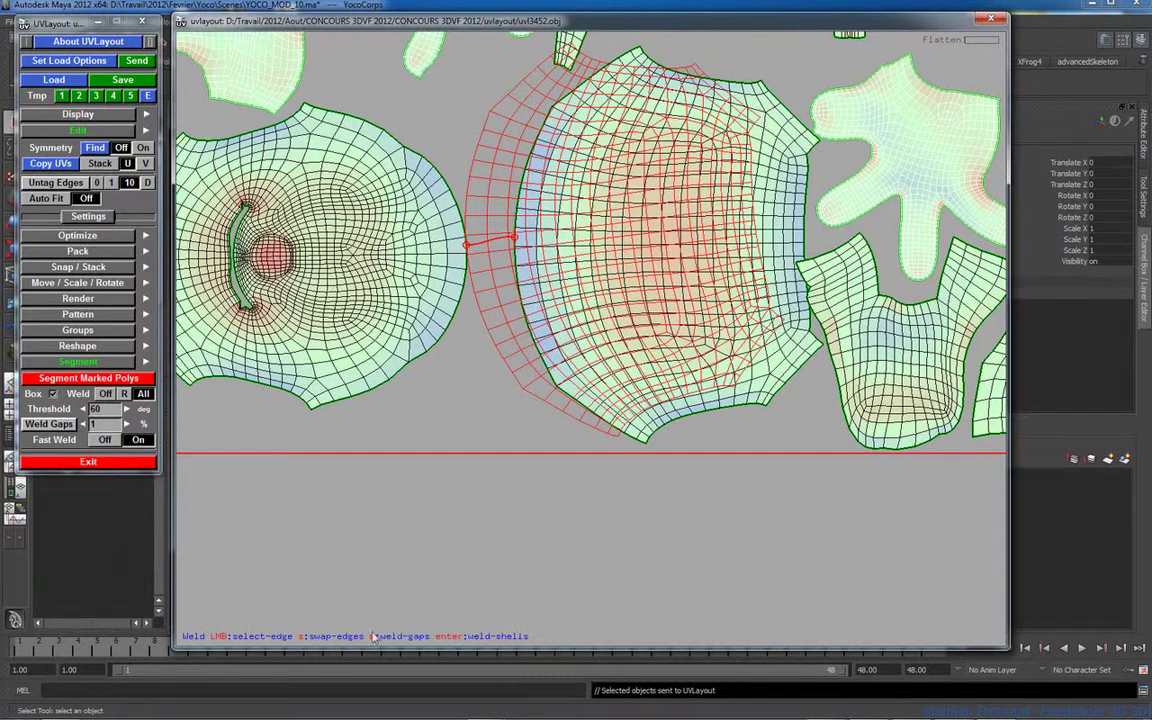
key(s)
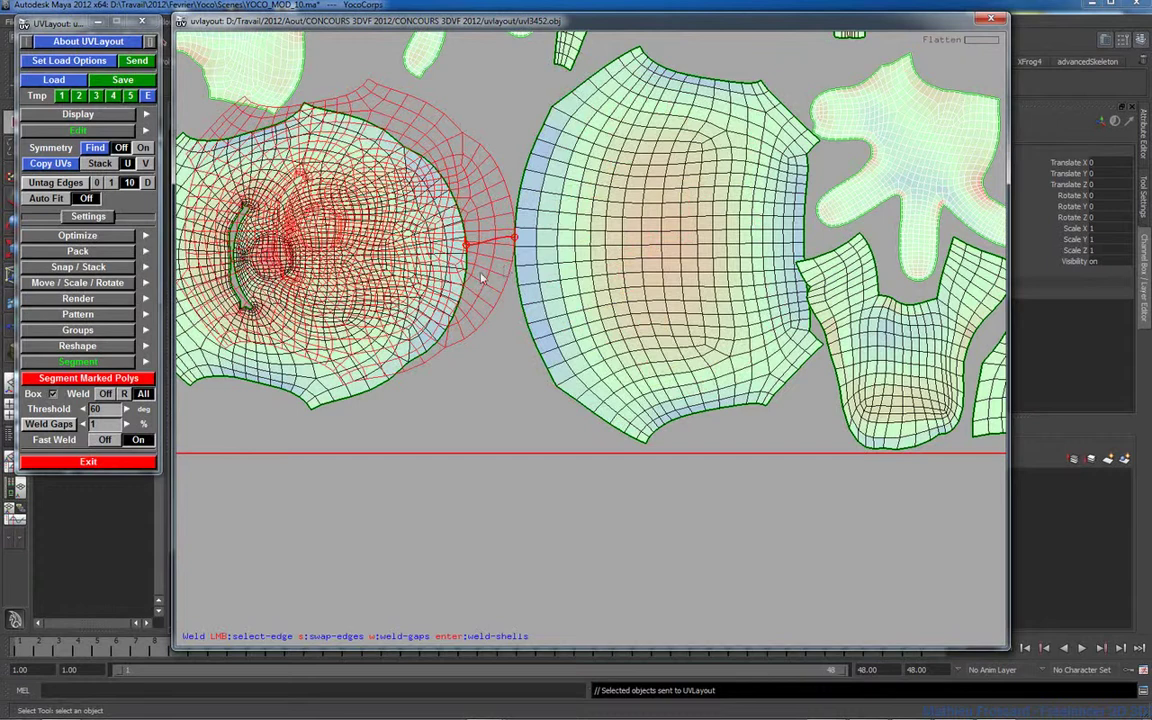
key(s)
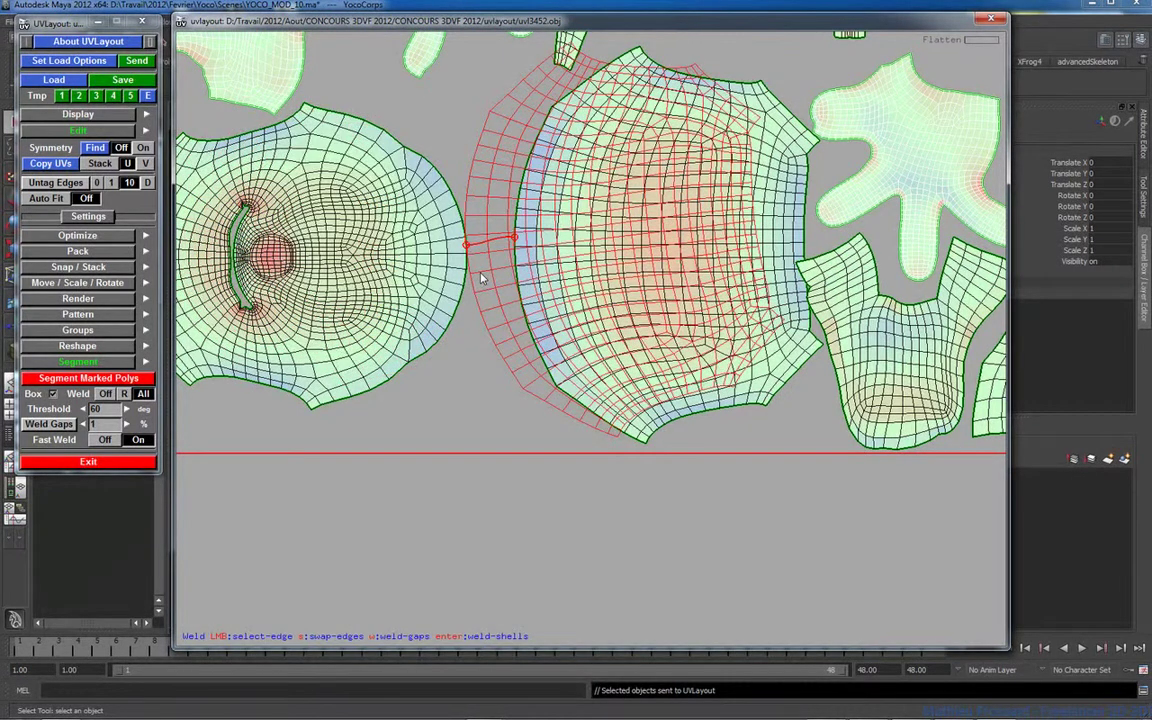
key(Return)
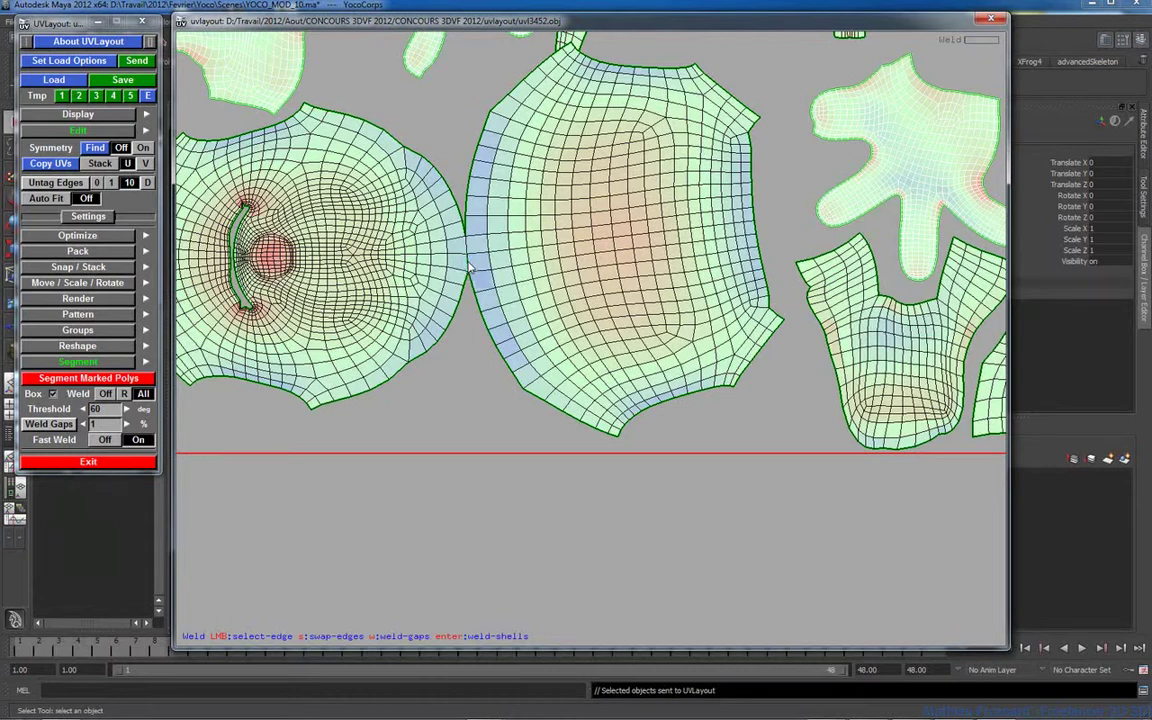
key(f)
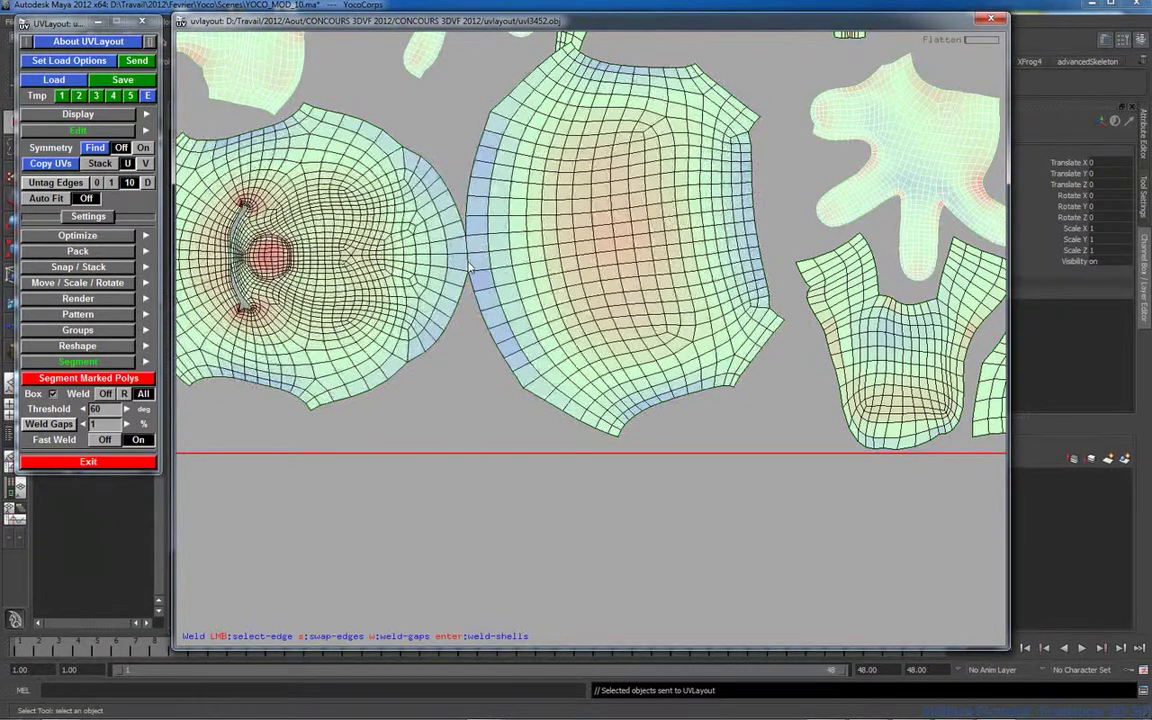
Step: Move a UV point at the upper corner of the face shell's mouth opening
right_drag(477, 276, 395, 295)
middle_drag(395, 295, 519, 275)
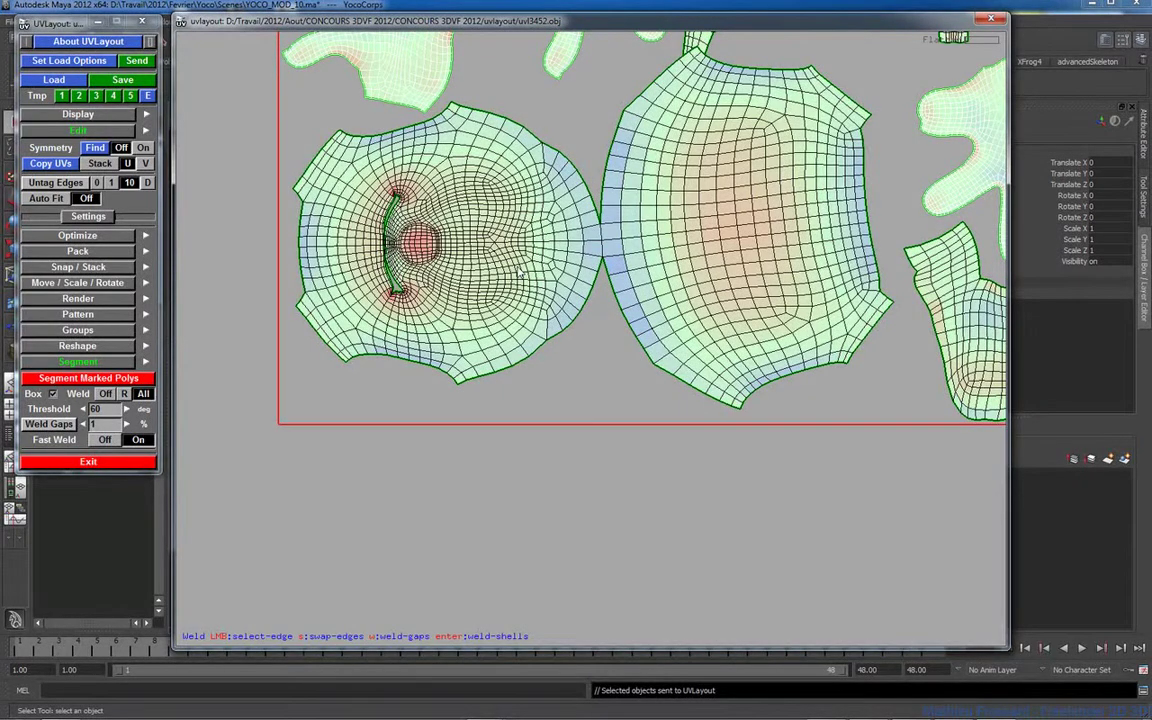
right_drag(343, 282, 376, 226)
middle_drag(376, 226, 641, 348)
right_drag(641, 348, 513, 298)
middle_drag(578, 296, 428, 260)
right_drag(388, 261, 440, 270)
middle_drag(440, 270, 556, 311)
right_drag(556, 311, 589, 324)
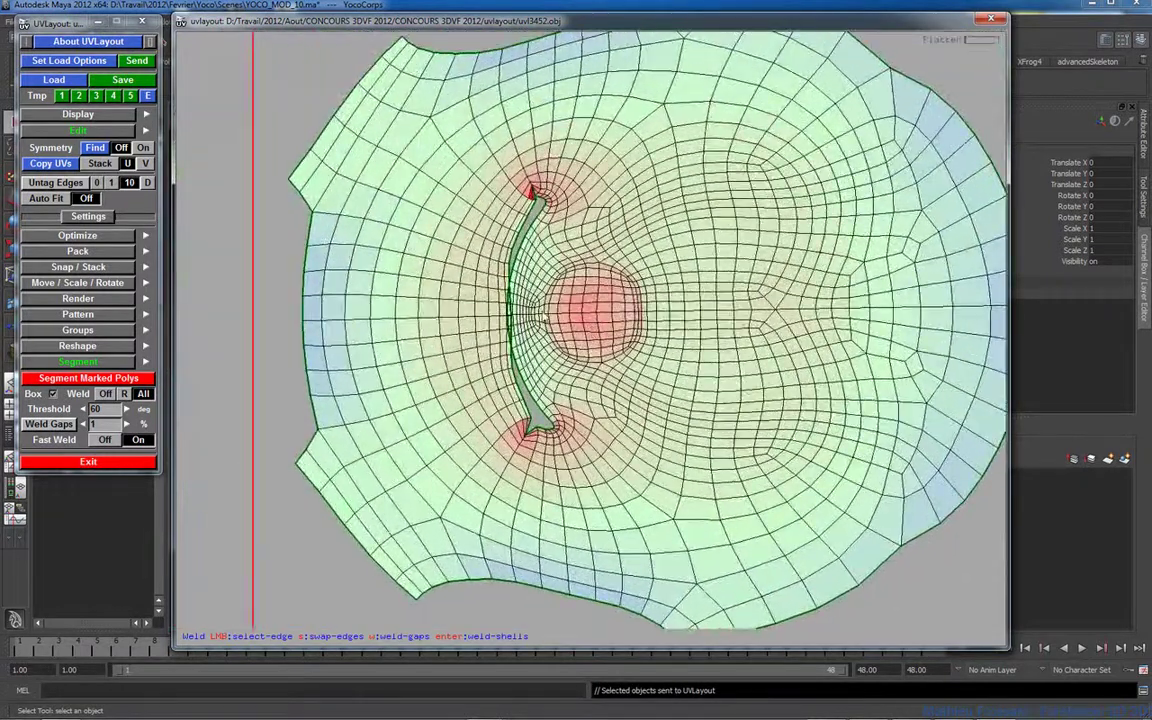
ctrl+middle_drag(543, 192, 540, 189)
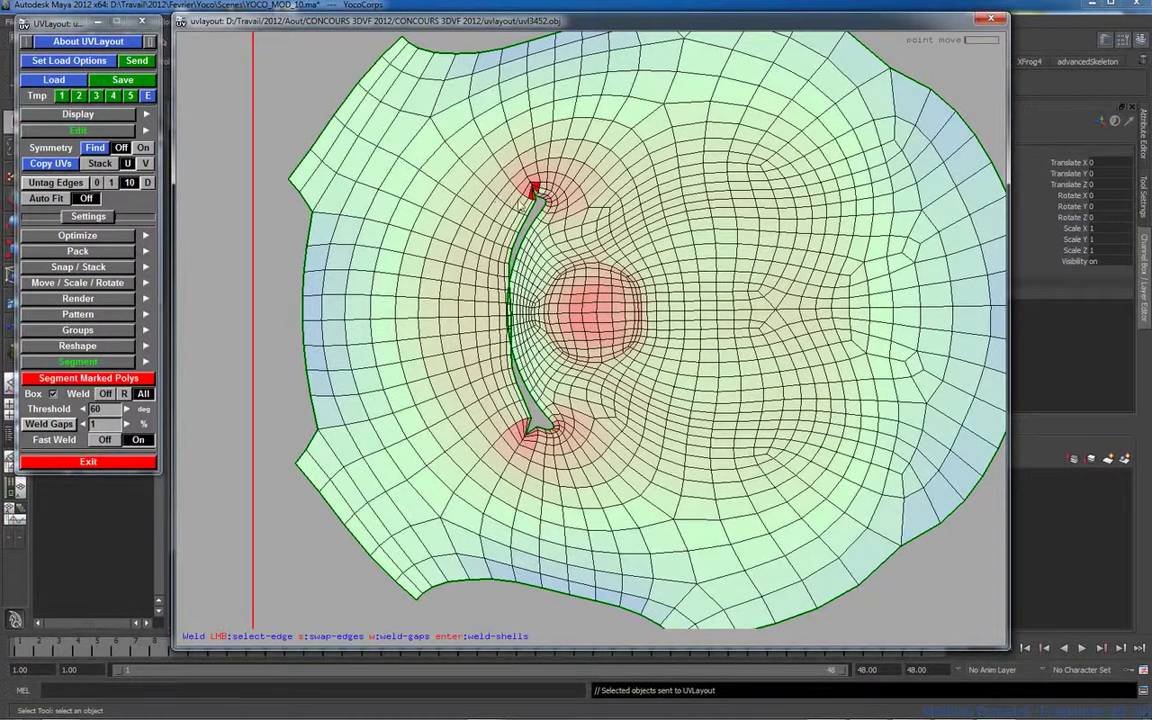
Step: Reposition the stretched UV points bordering the upper end of the mouth opening
right_drag(521, 206, 690, 250)
middle_drag(590, 122, 694, 346)
right_drag(694, 346, 975, 398)
middle_drag(706, 252, 728, 356)
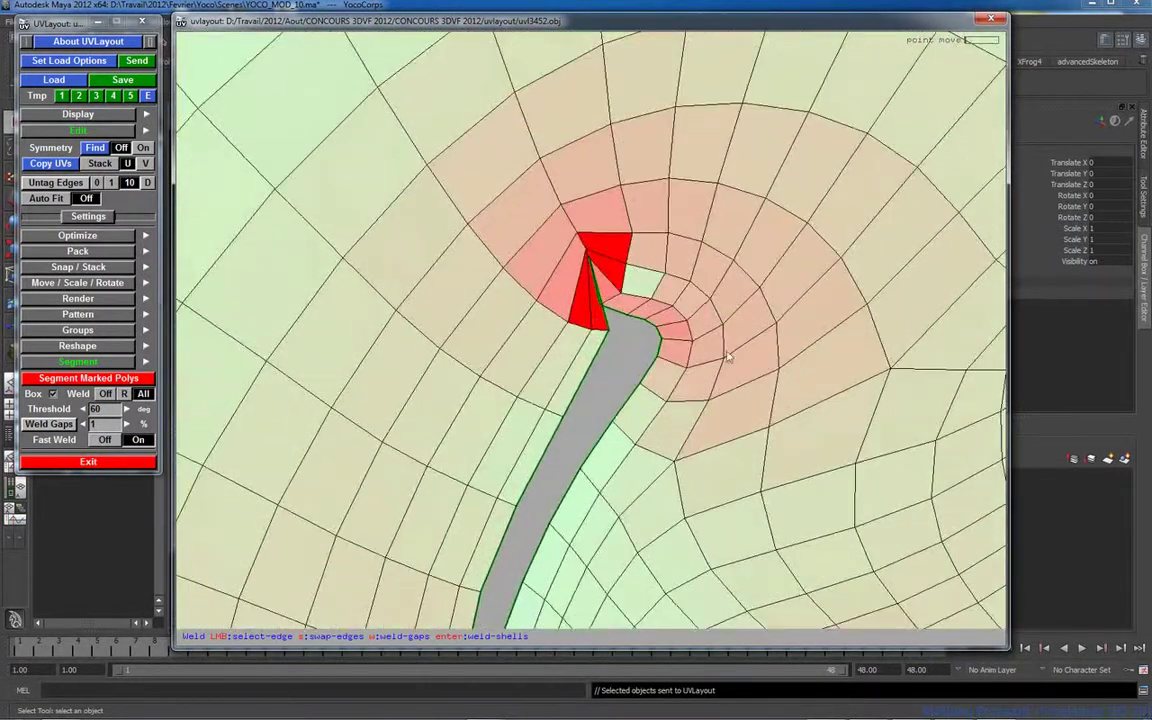
mouse_move(635, 267)
ctrl+middle_down()
mouse_move(650, 260)
mouse_move(640, 258)
ctrl+middle_up()
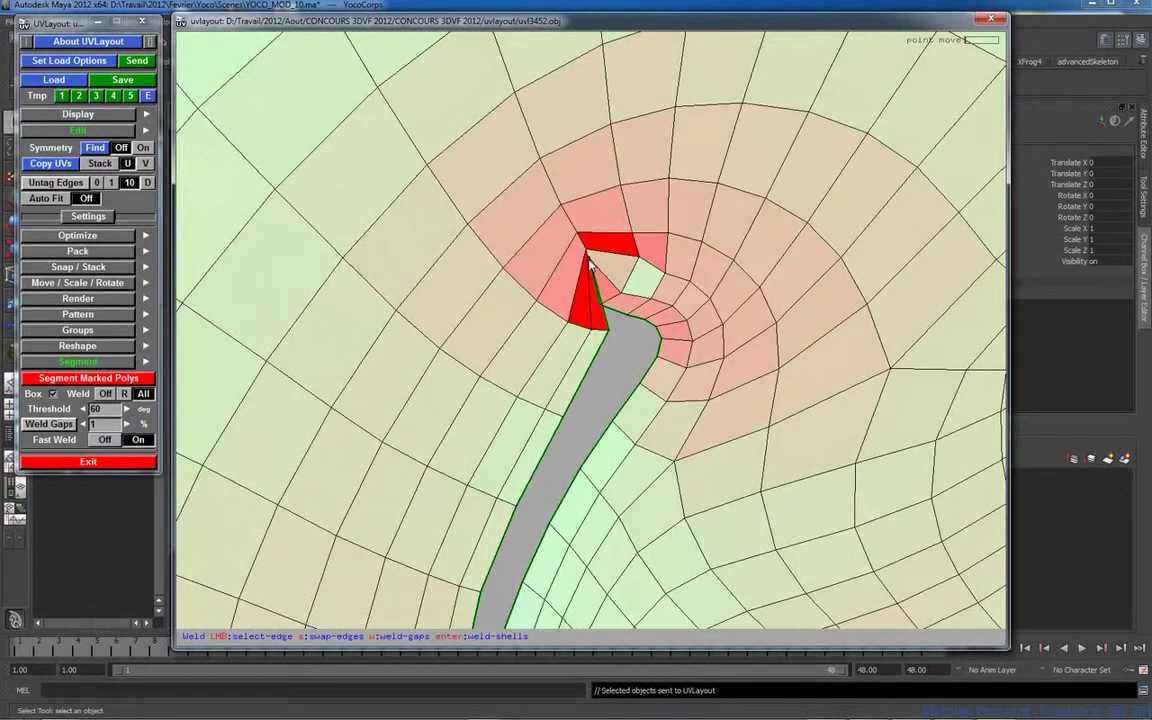
drag(590, 263, 610, 290)
ctrl+middle_drag(589, 256, 617, 308)
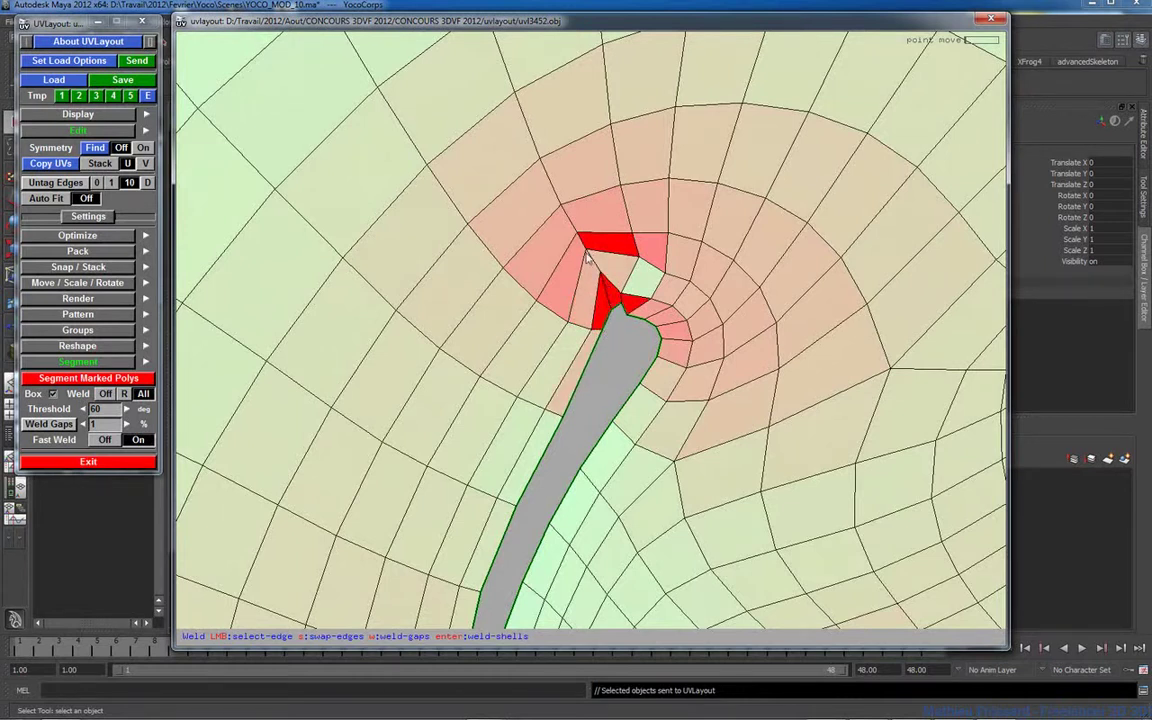
Step: Adjust the UV points surrounding the upper mouth corner to spread out its distorted polygons
mouse_move(589, 254)
ctrl+middle_down()
mouse_move(598, 267)
mouse_move(584, 244)
ctrl+middle_up()
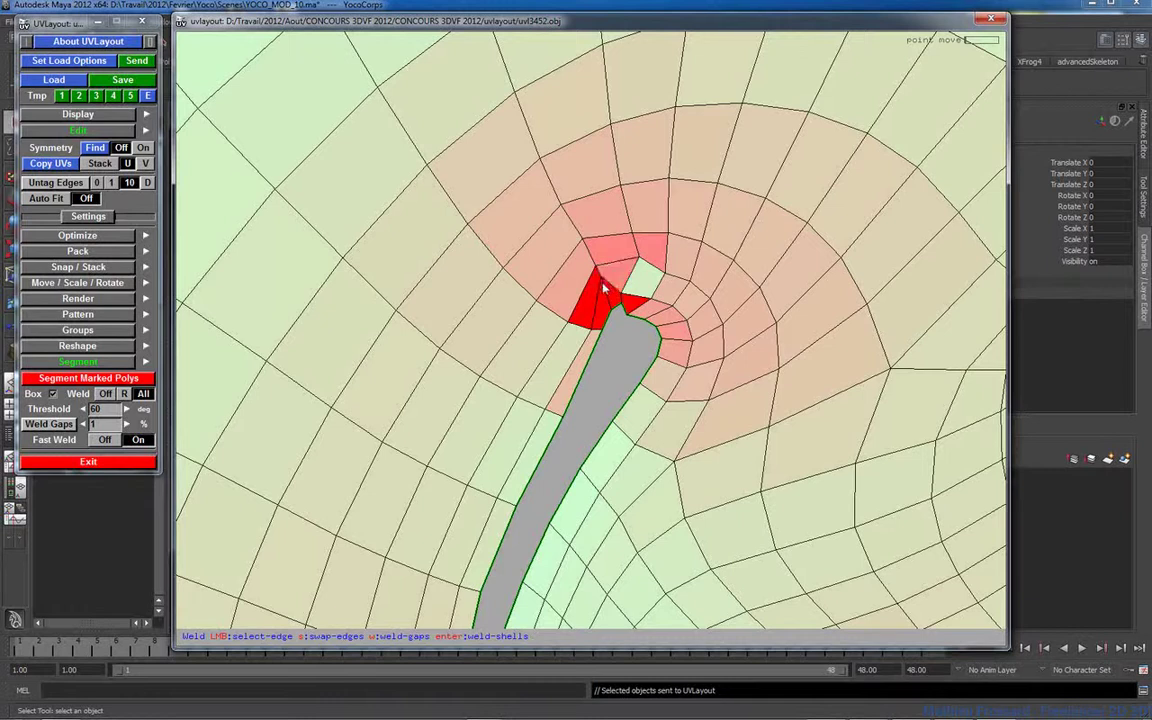
mouse_move(603, 286)
mouse_down()
mouse_move(638, 323)
mouse_move(602, 292)
mouse_move(574, 326)
mouse_move(618, 329)
mouse_move(609, 303)
mouse_move(577, 327)
mouse_move(600, 282)
mouse_up()
ctrl+middle_drag(595, 268, 590, 258)
ctrl+middle_drag(582, 324, 572, 316)
ctrl+middle_drag(585, 238, 630, 227)
Step: Try brush-moving the UVs around the upper mouth corner and undo the brush move
right_drag(744, 276, 455, 242)
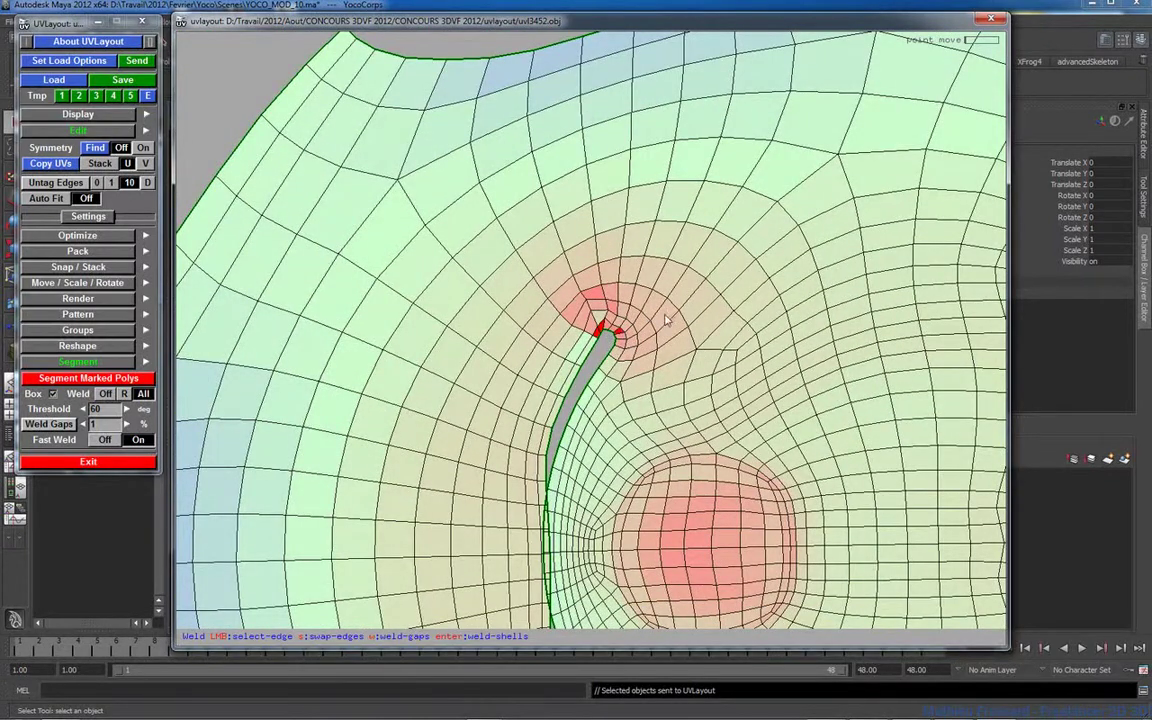
right_drag(740, 385, 607, 352)
middle_drag(607, 352, 596, 335)
ctrl+drag(609, 315, 608, 292)
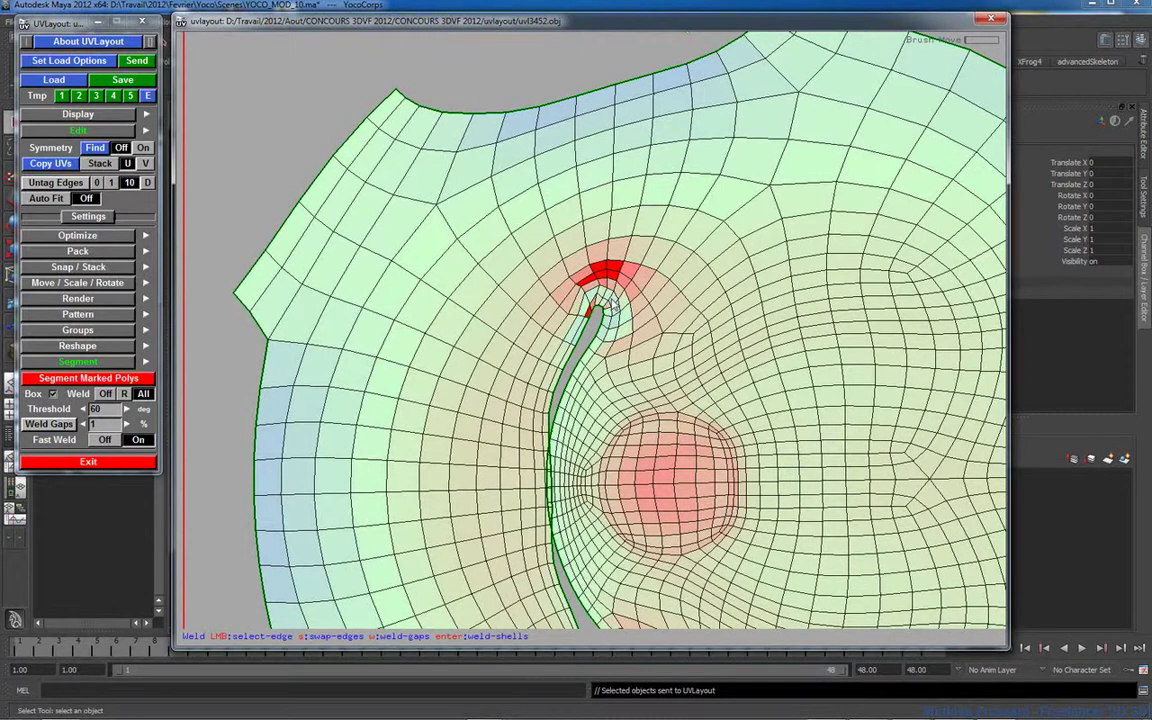
key(ctrl+z)
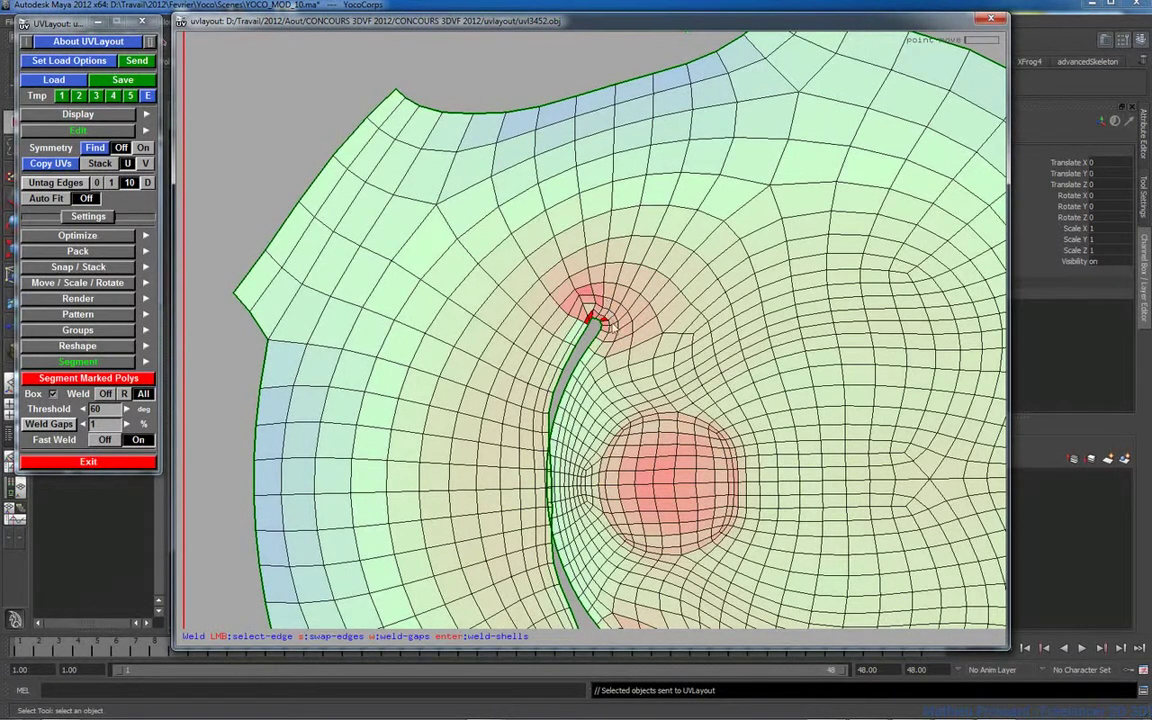
right_drag(611, 325, 611, 339)
middle_drag(611, 339, 569, 277)
mouse_move(567, 268)
ctrl+mouse_down()
mouse_move(590, 242)
mouse_move(554, 258)
mouse_move(617, 265)
mouse_move(611, 276)
ctrl+mouse_up()
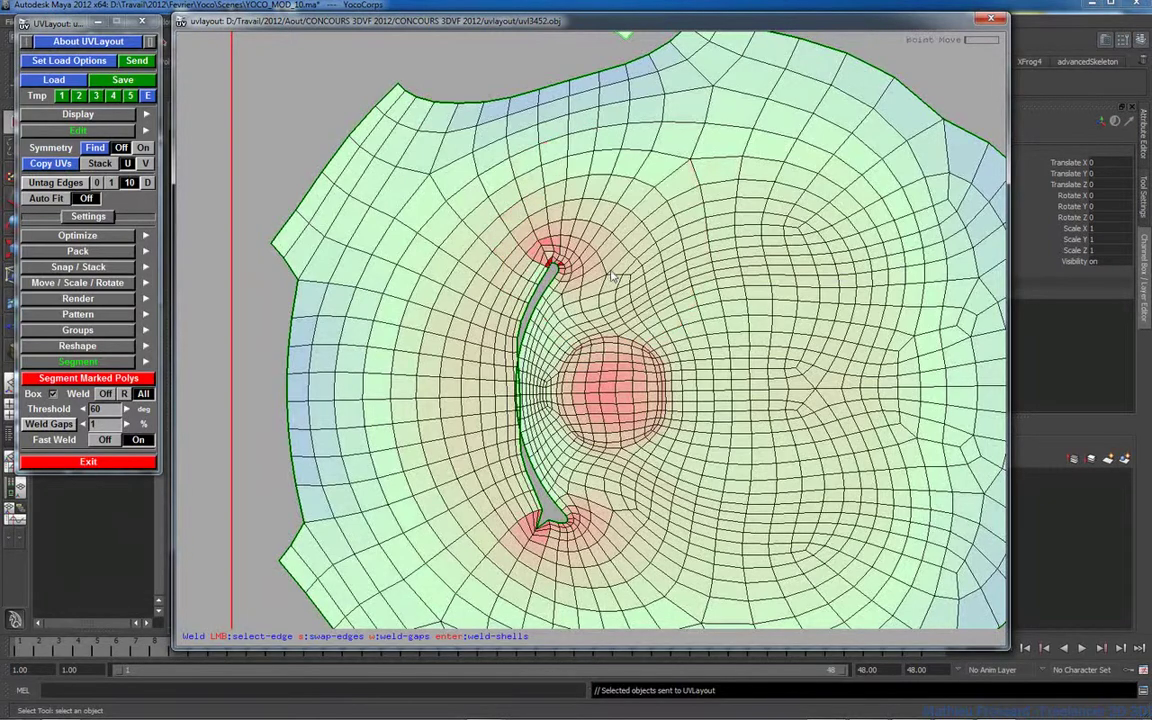
Step: Examine the face shell and the lower corner of its mouth opening for distortion
right_drag(727, 309, 718, 344)
middle_drag(718, 344, 688, 311)
right_drag(688, 311, 679, 344)
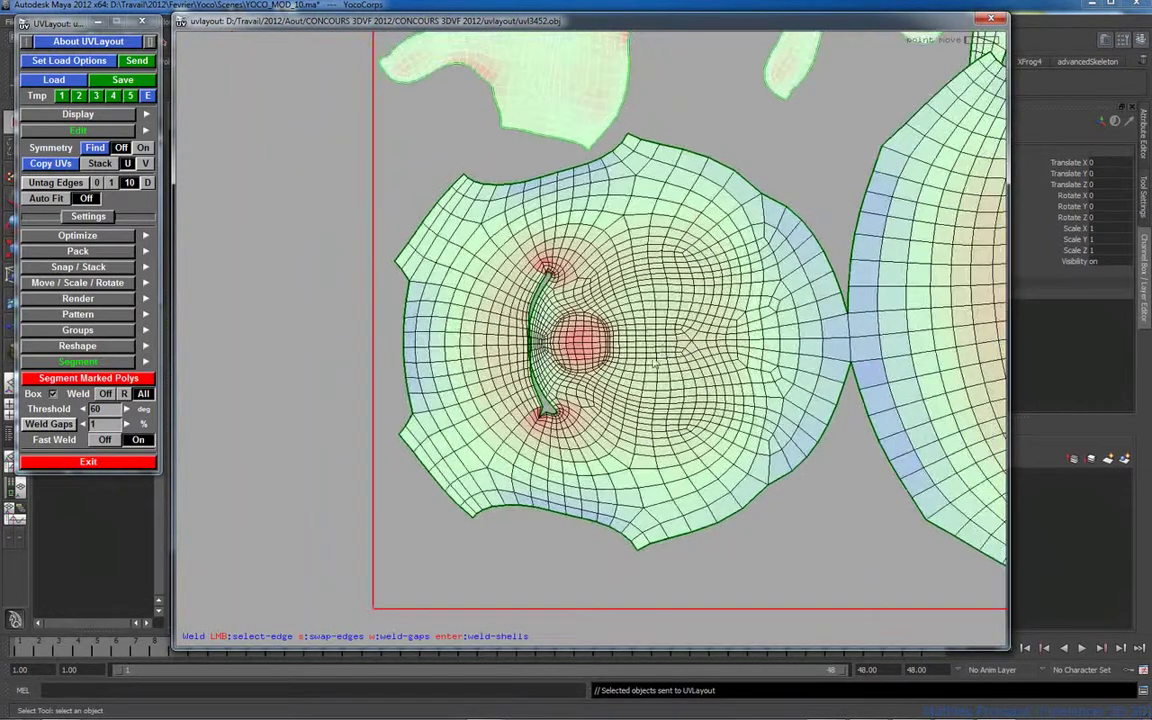
middle_drag(679, 344, 566, 402)
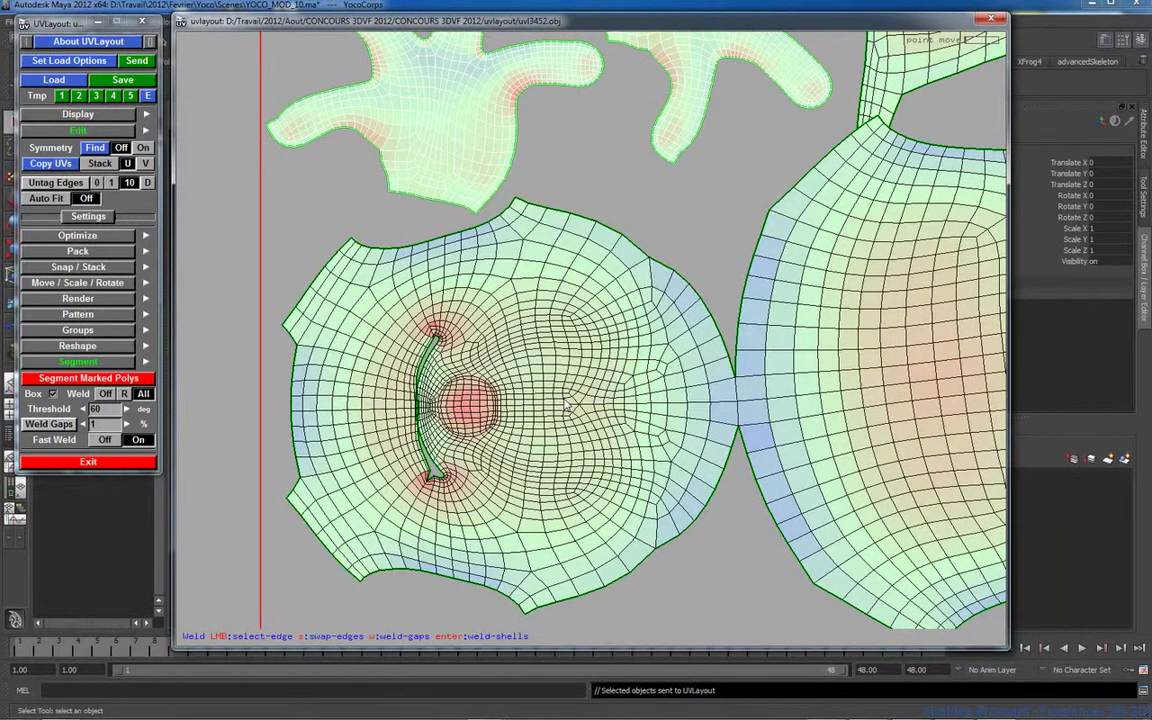
scroll(510, 445, up, 10)
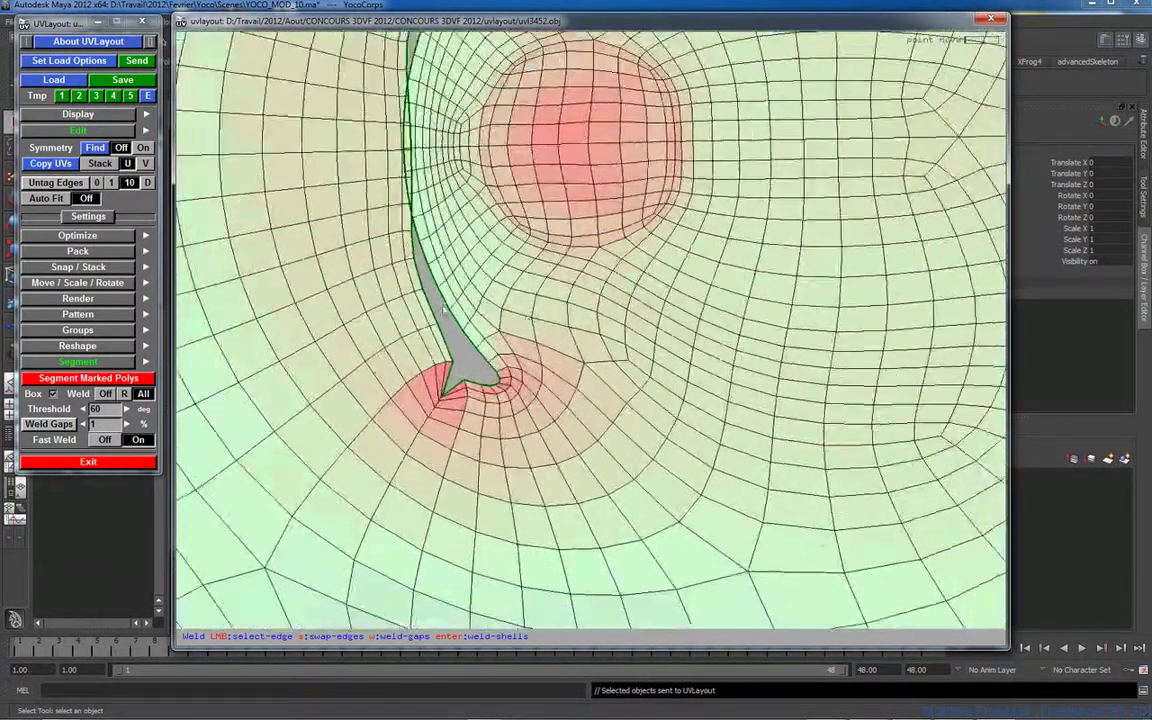
right_drag(443, 309, 545, 445)
Step: Separate the back-of-head shell from the face shell and rotate the face upright with its chin pointing down
middle_drag(830, 335, 638, 342)
right_drag(638, 342, 491, 343)
middle_drag(477, 308, 423, 313)
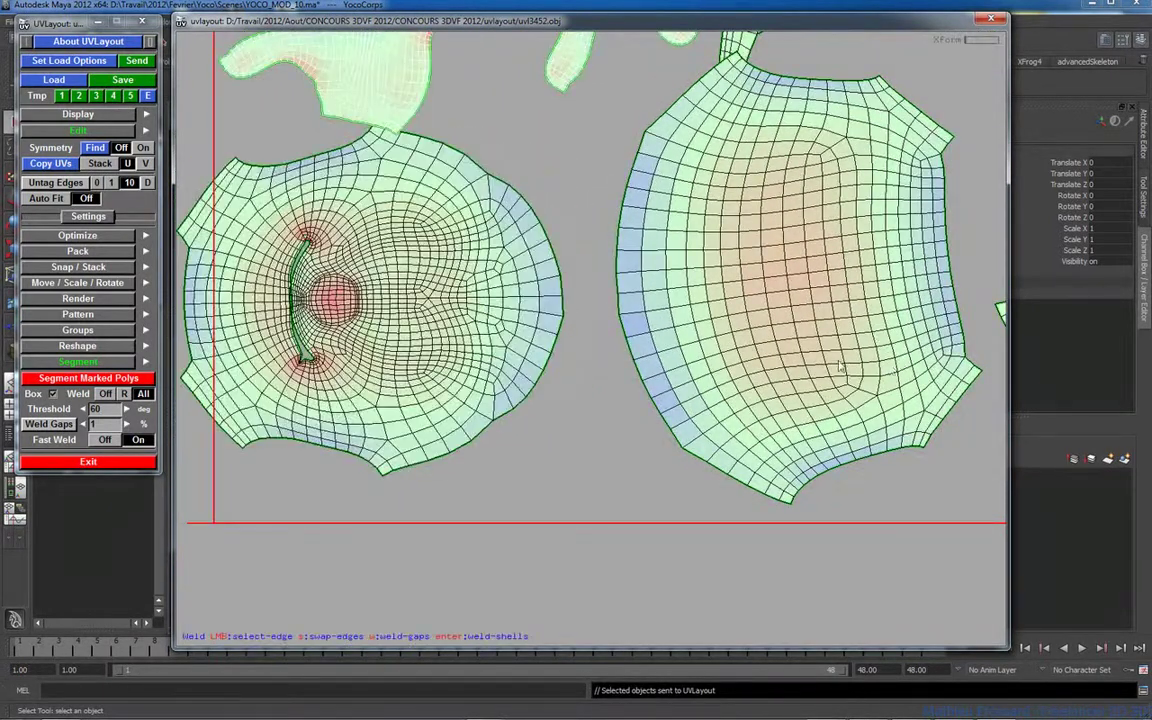
drag(752, 325, 741, 362)
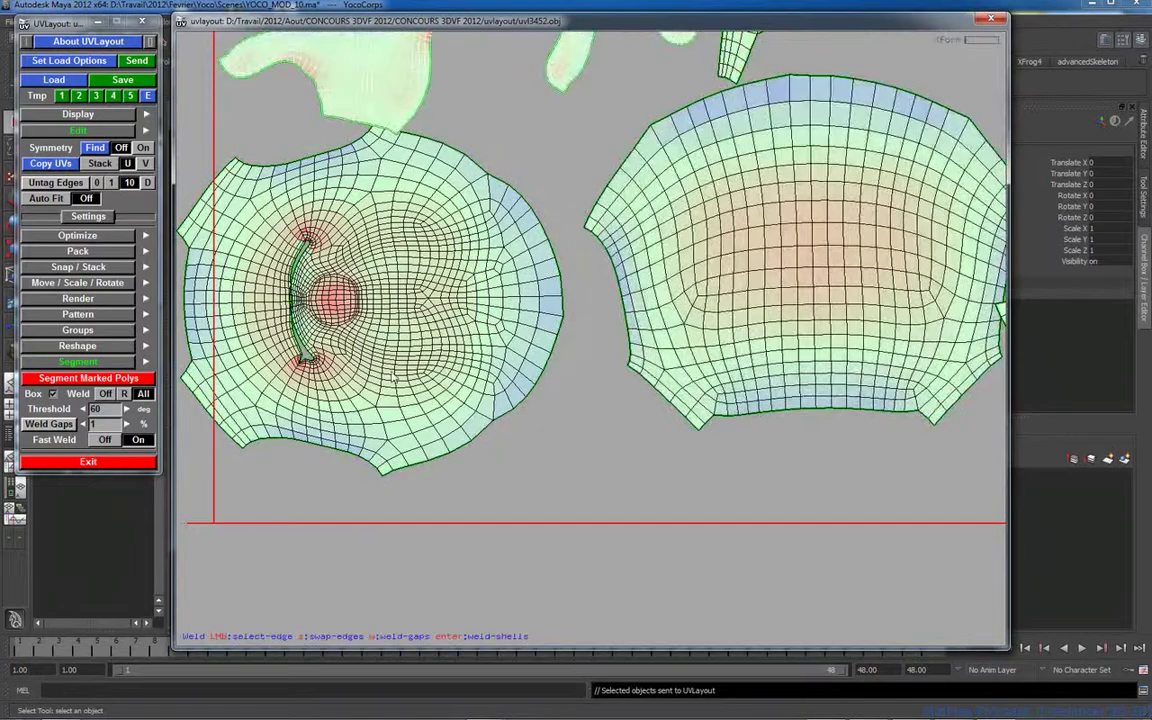
drag(352, 336, 461, 319)
middle_drag(356, 254, 414, 290)
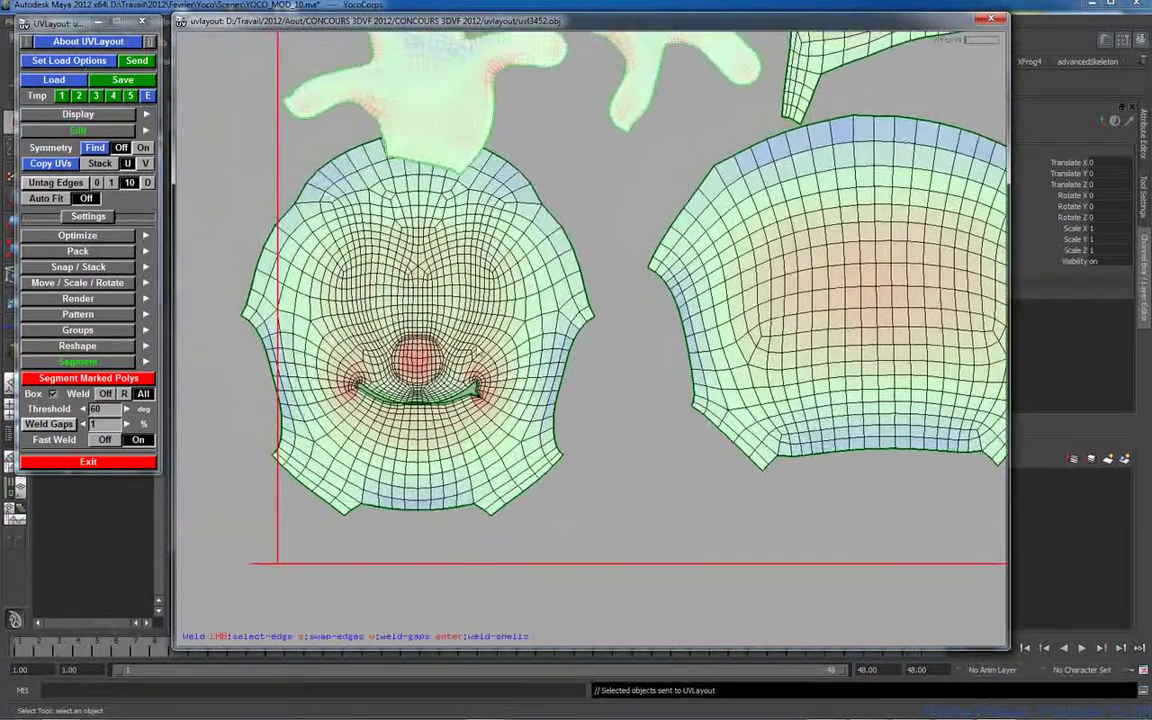
Step: Flatten the face shell repeatedly so that the mouth hole opens out evenly
key(shift+f)
key(space)
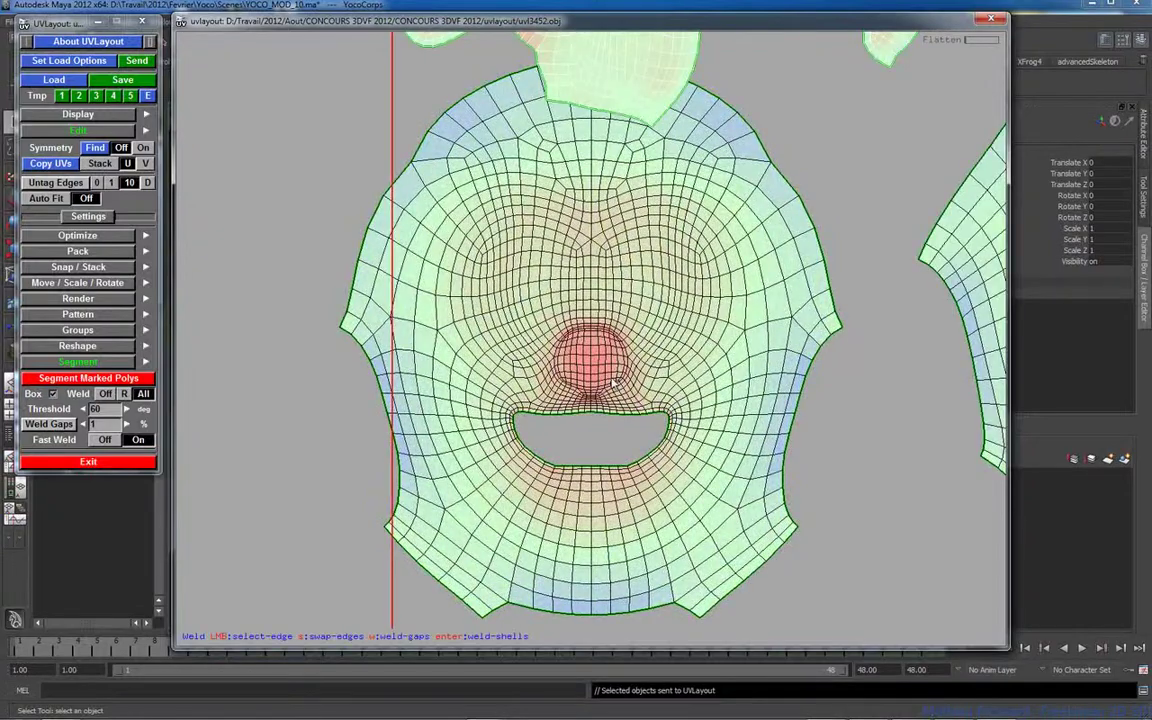
right_drag(568, 377, 737, 396)
middle_drag(737, 396, 770, 290)
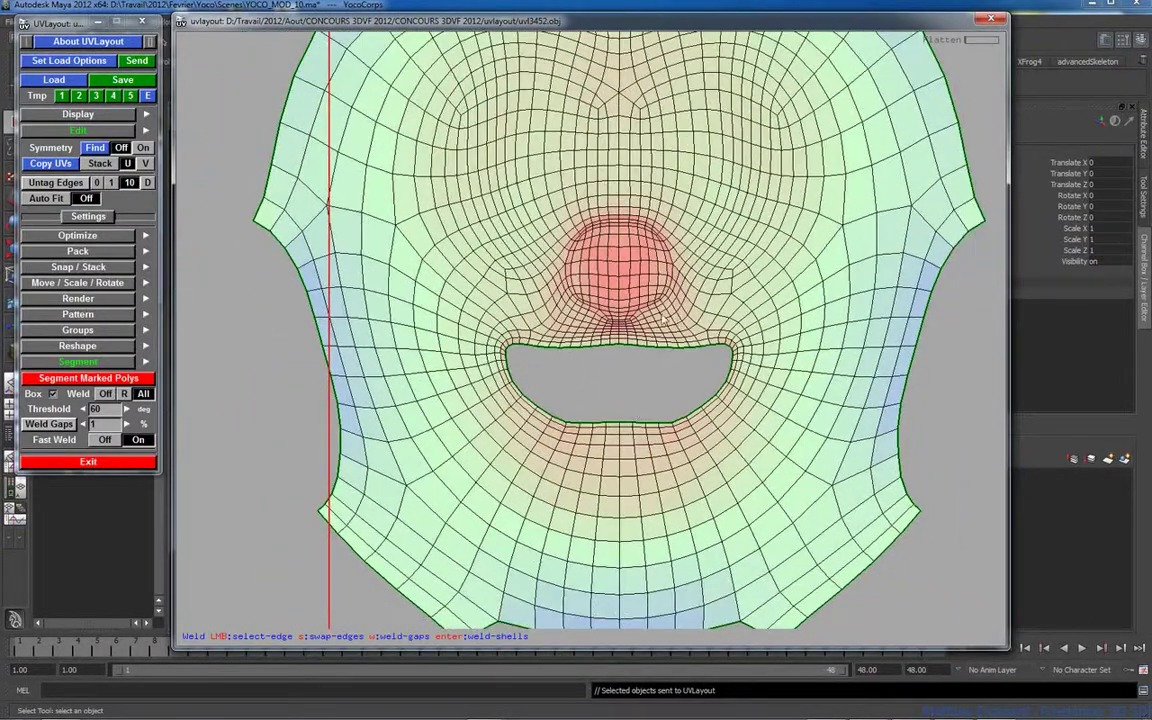
scroll(628, 256, down, 1)
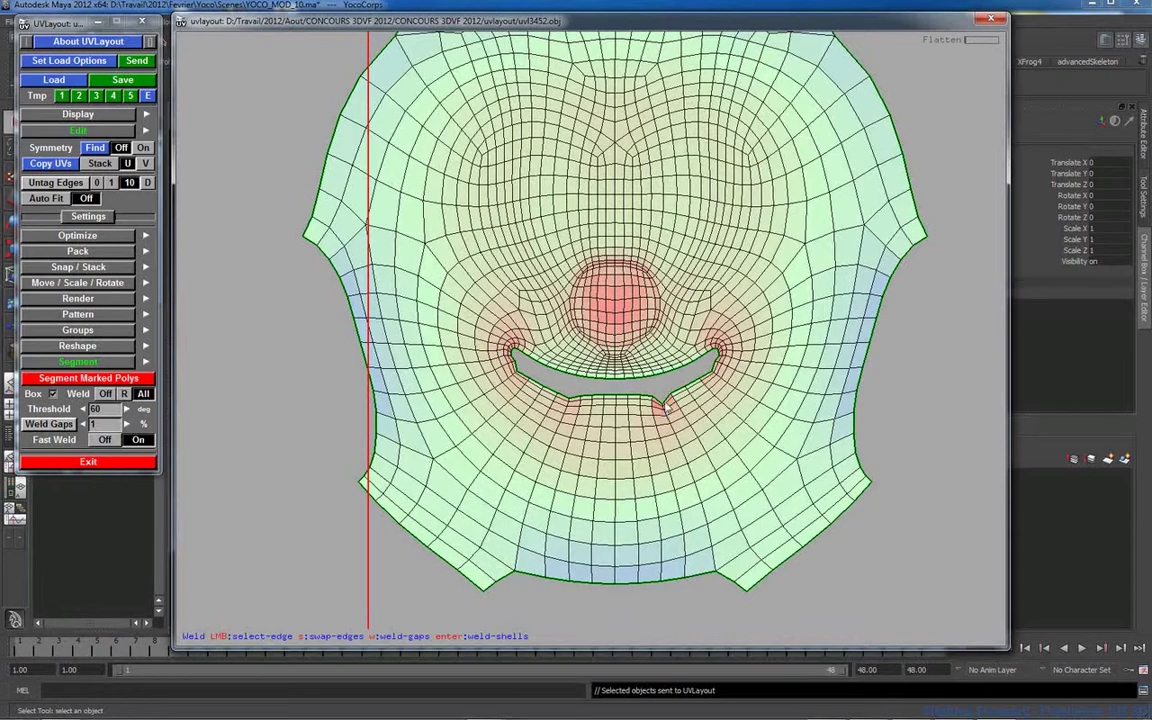
key(f)
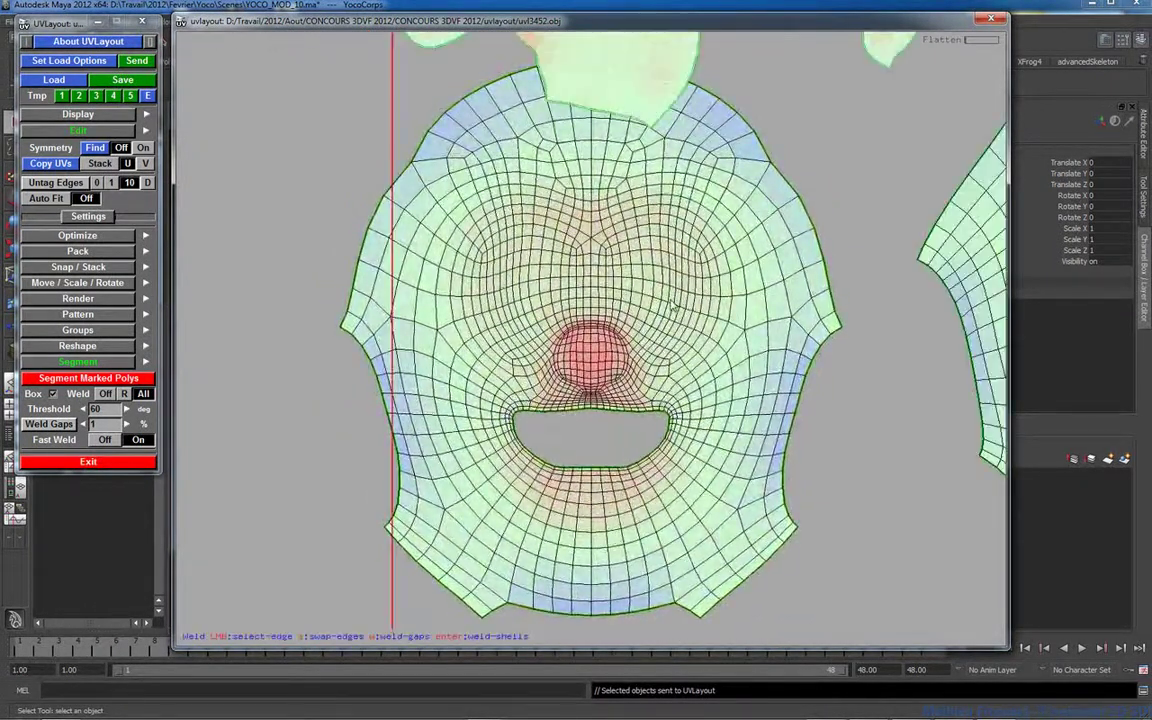
Step: Weld the back-of-head shell to the middle of the face shell's forehead edge and move the joined shells outside the UV tile
right_drag(602, 270, 540, 225)
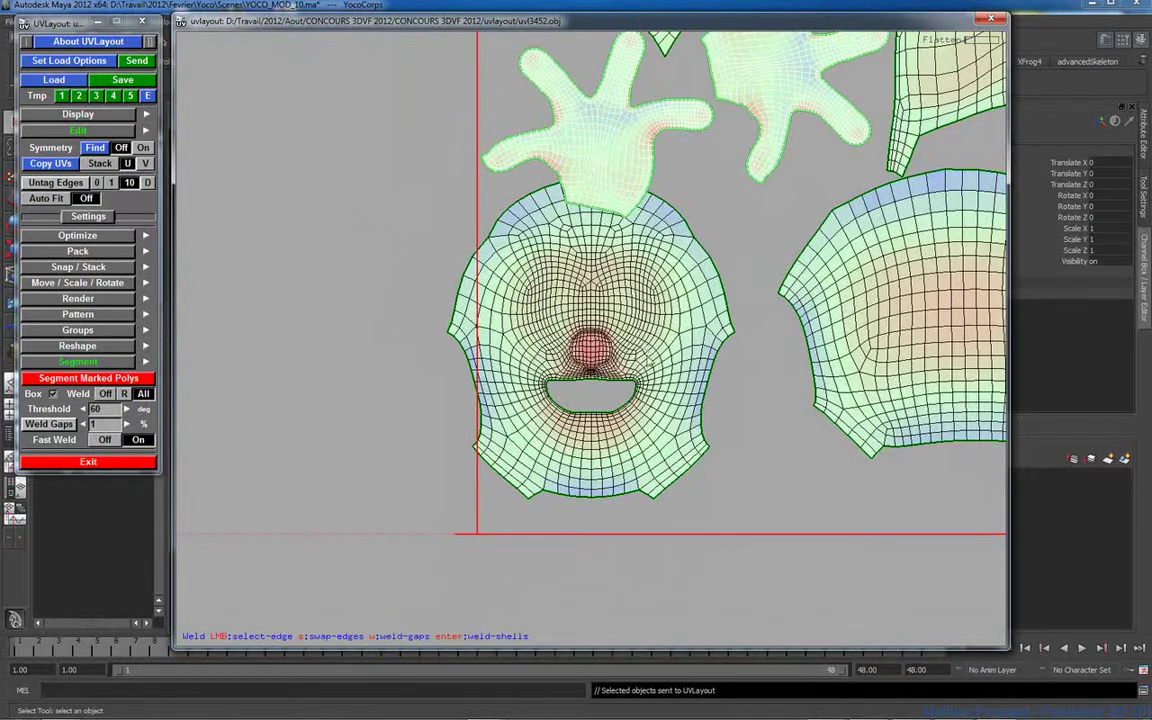
middle_drag(585, 326, 623, 416)
click(641, 270)
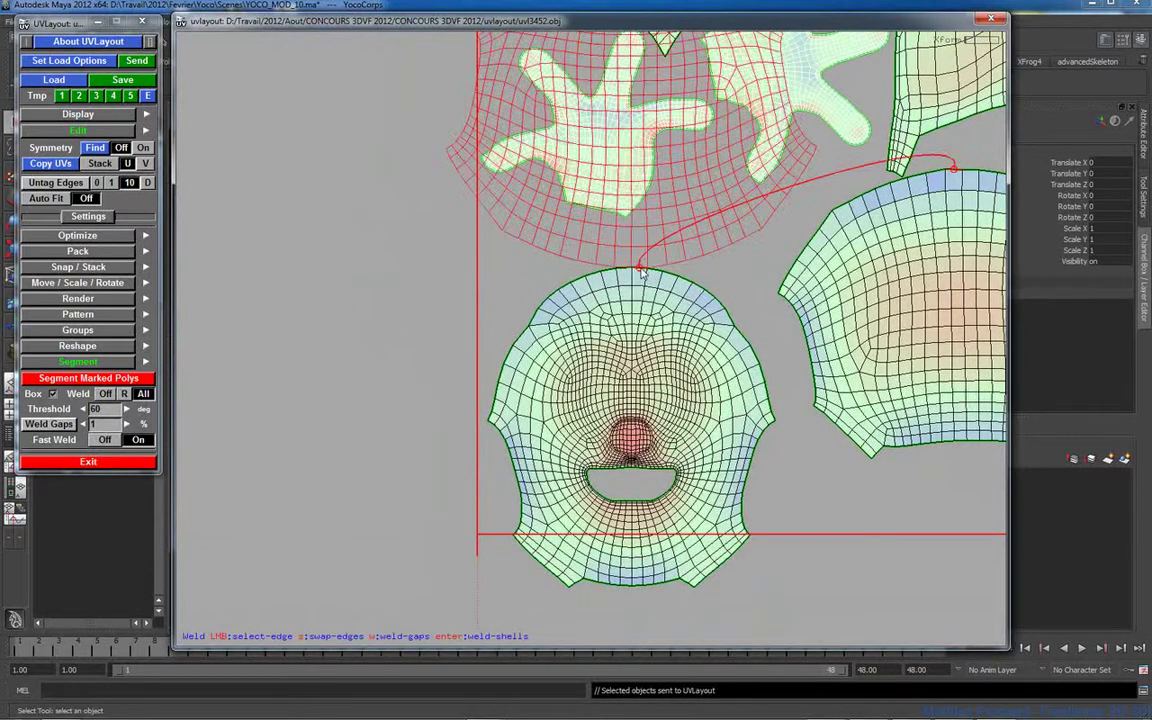
key(Return)
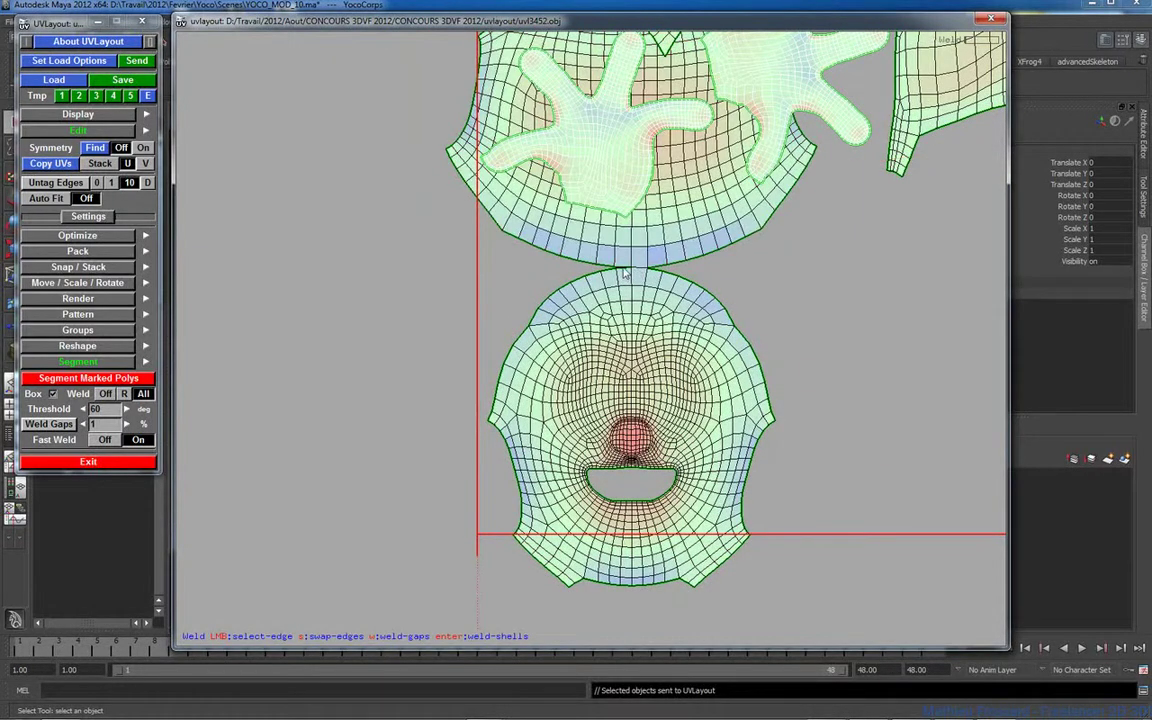
click(623, 270)
right_drag(838, 308, 666, 317)
middle_drag(622, 331, 417, 274)
Step: Display the character in 3D and cycle its test texture through the checkerboard to the numbered grid
key(e)
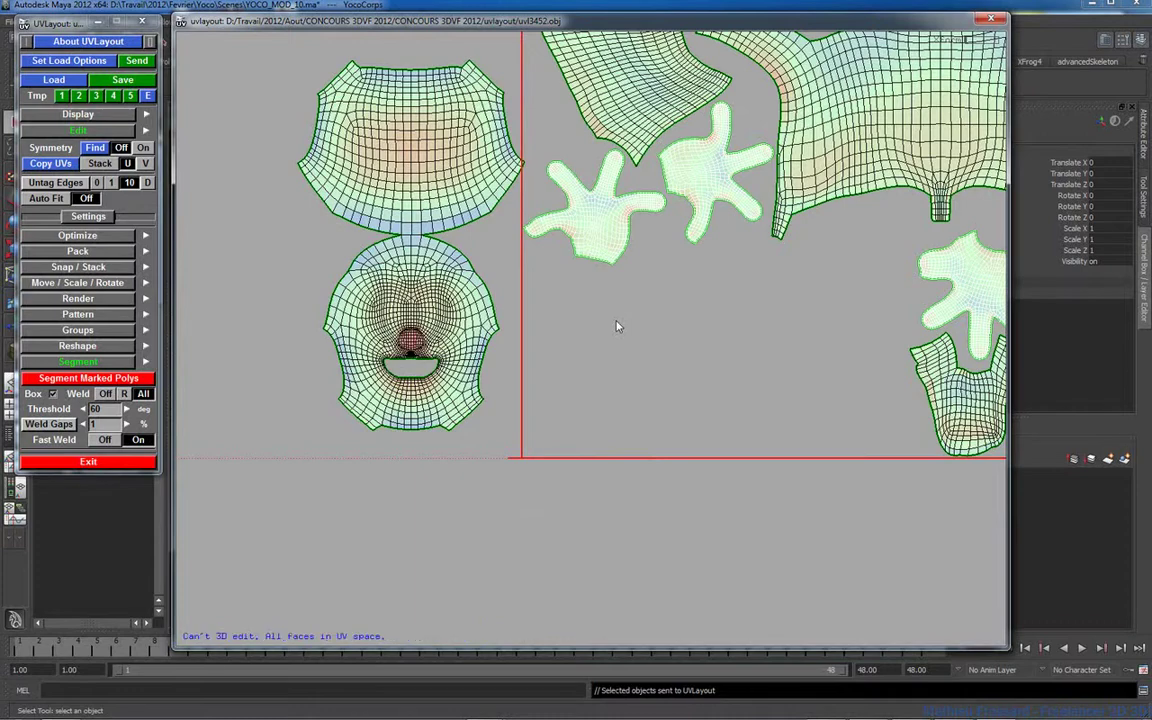
key(3)
key(3)
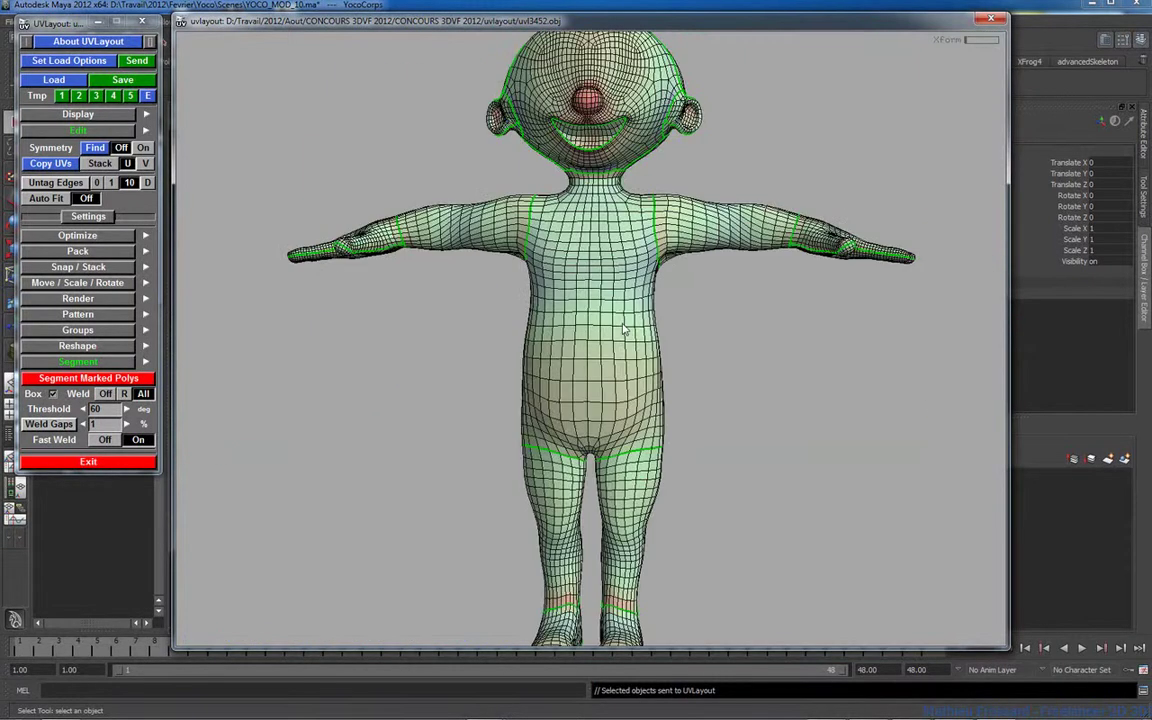
drag(656, 298, 539, 388)
right_drag(539, 387, 550, 323)
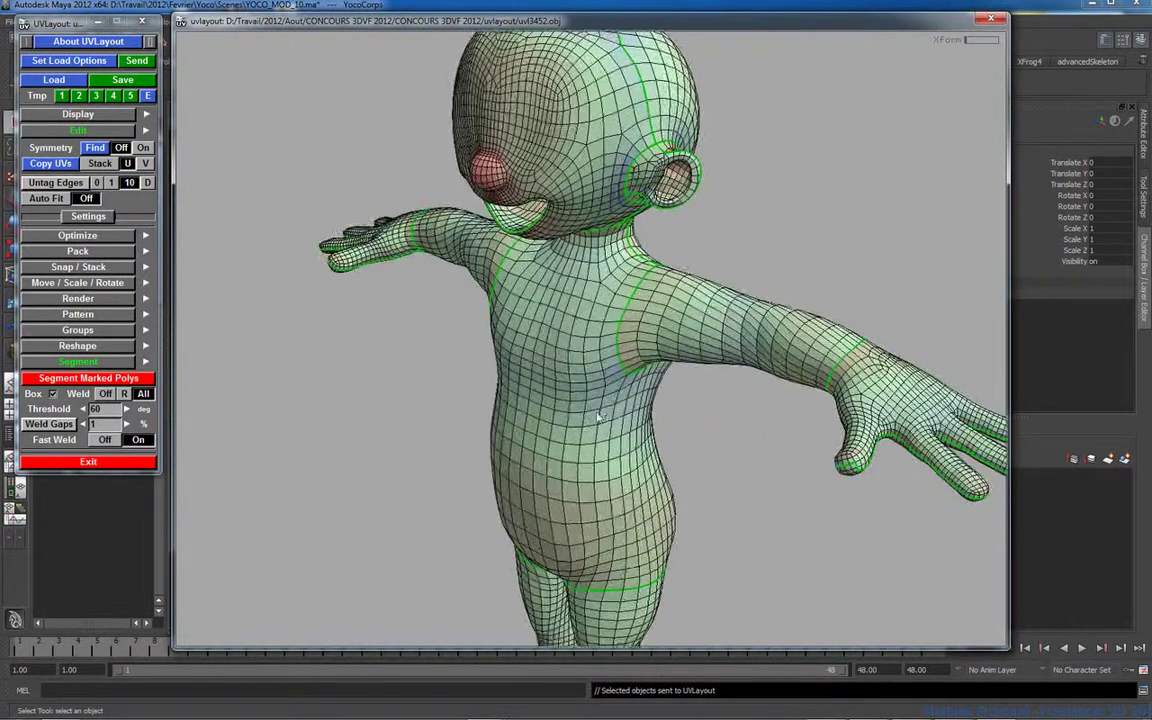
middle_drag(550, 323, 509, 374)
key(t)
drag(536, 423, 548, 391)
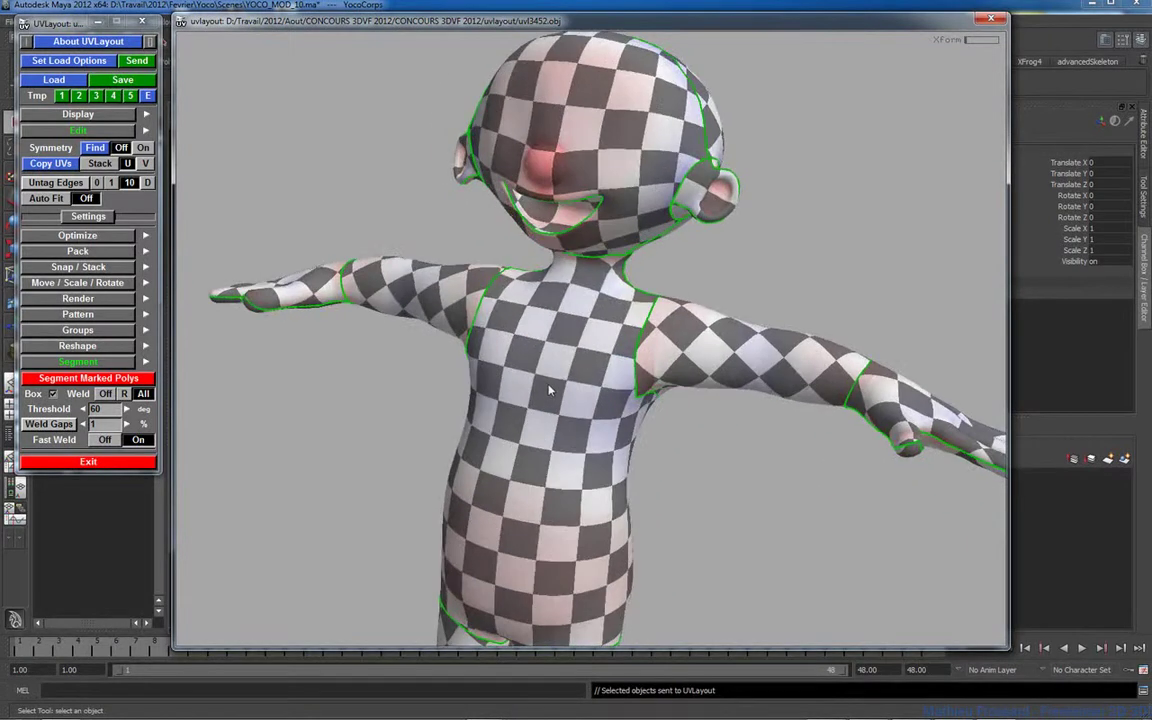
key(t)
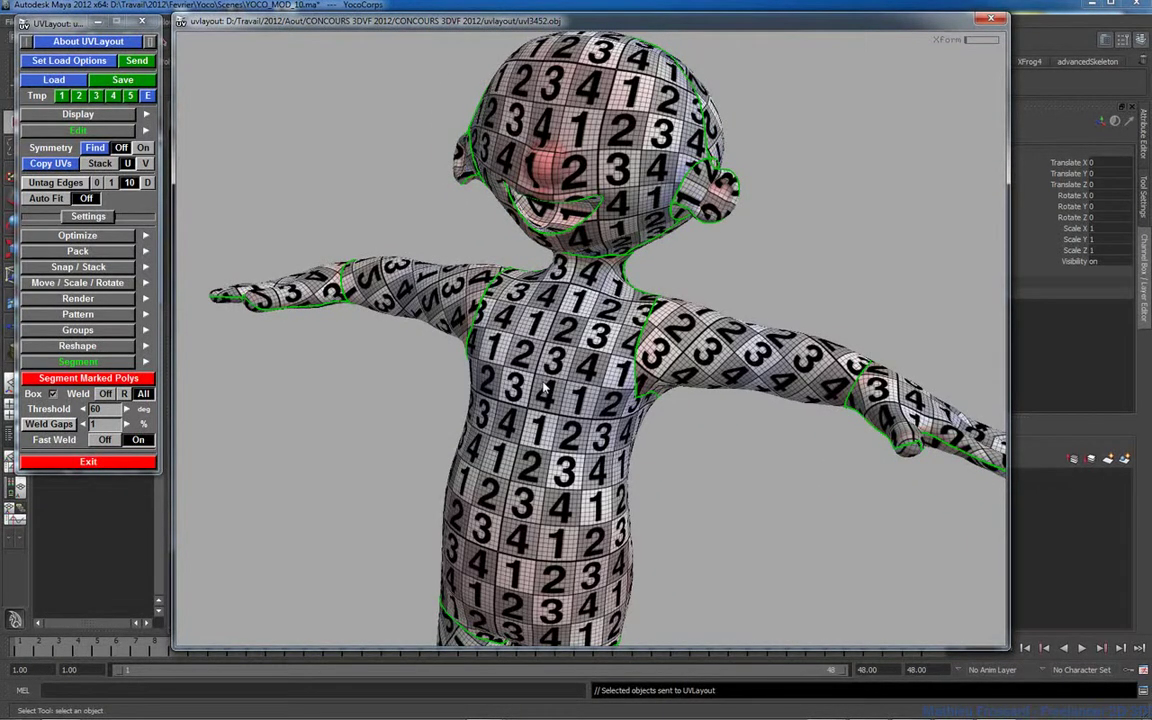
Step: Make the numbered grid texture finer and examine its distortion on the face around the nose and mouth
key(plus)
key(plus)
key(plus)
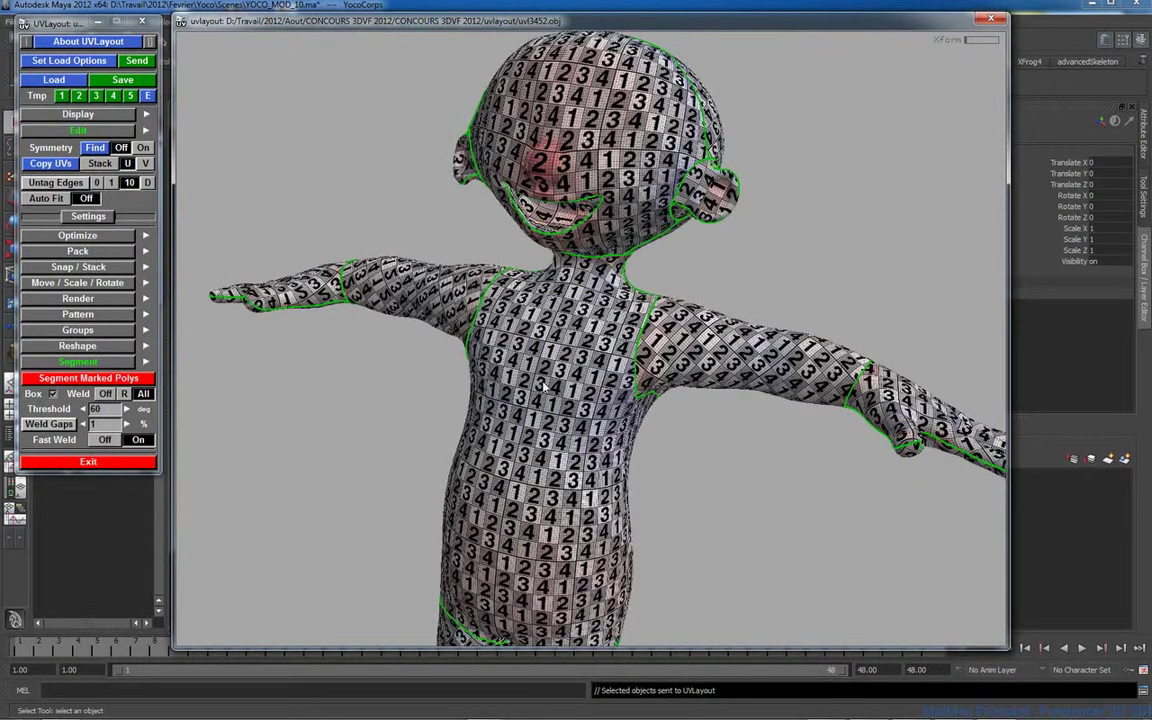
drag(484, 338, 532, 336)
right_drag(462, 262, 519, 276)
middle_drag(519, 290, 520, 455)
right_drag(600, 364, 702, 405)
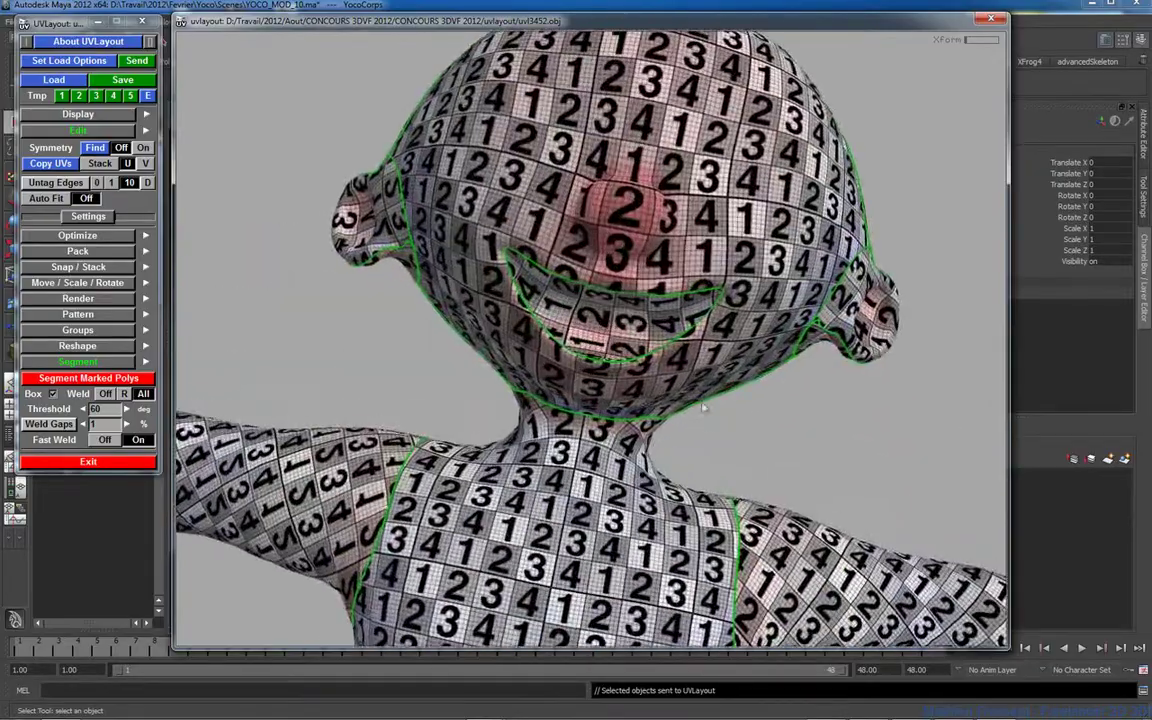
drag(703, 407, 636, 377)
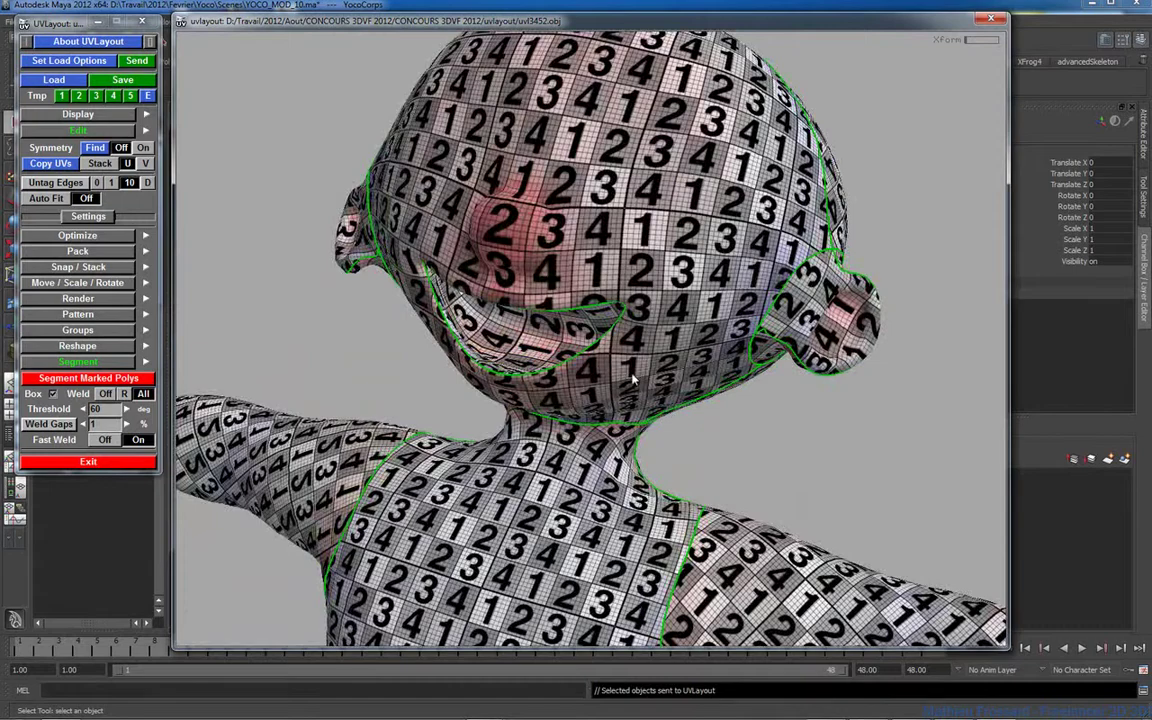
Step: Return to the UV view and examine the face shell's distortion around the nose and mouth hole
key(1)
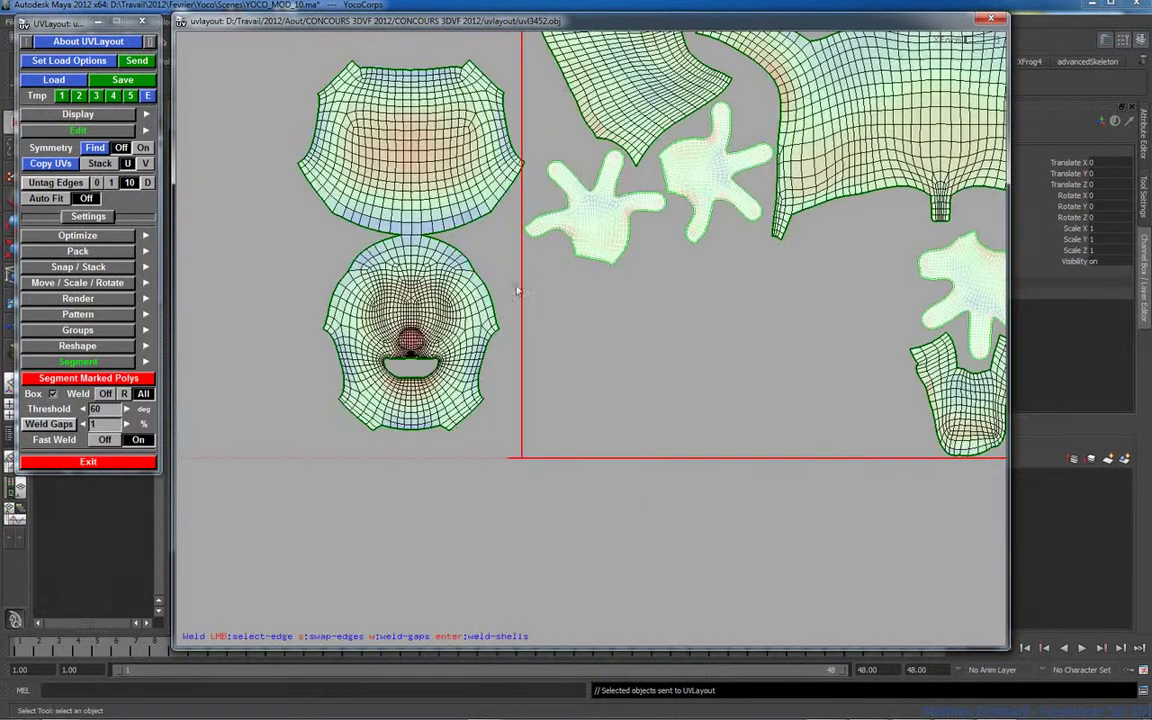
middle_drag(435, 357, 550, 344)
right_drag(550, 344, 817, 433)
middle_drag(421, 325, 549, 327)
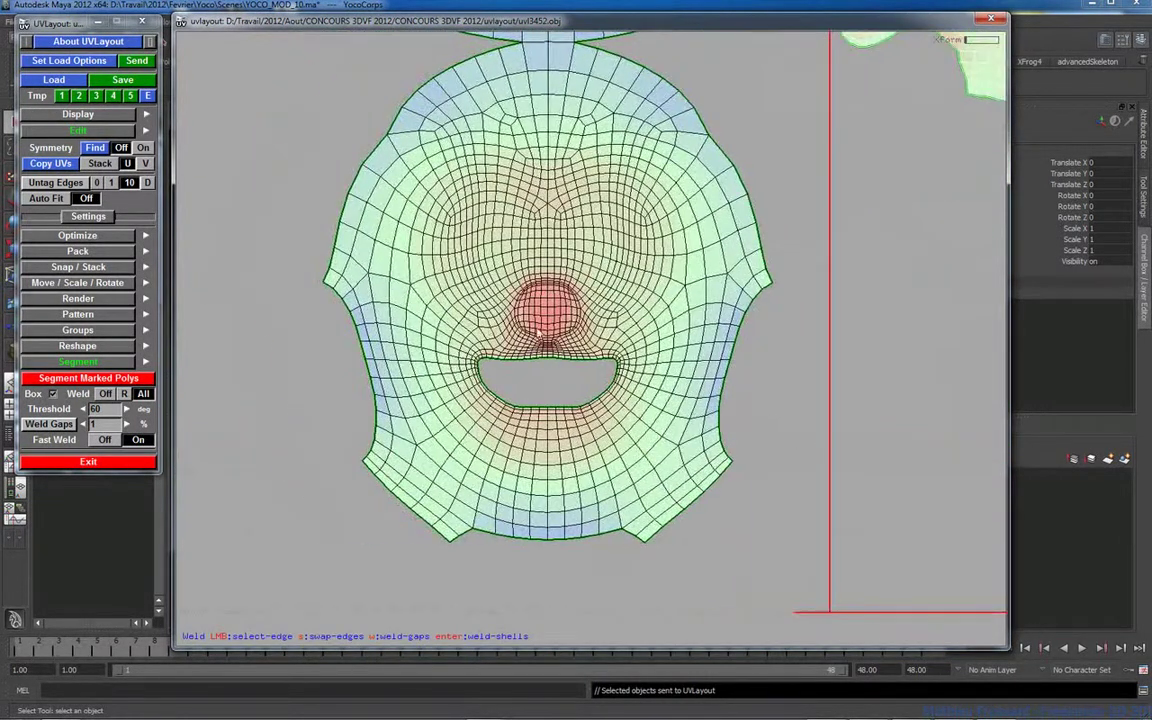
right_drag(549, 327, 700, 385)
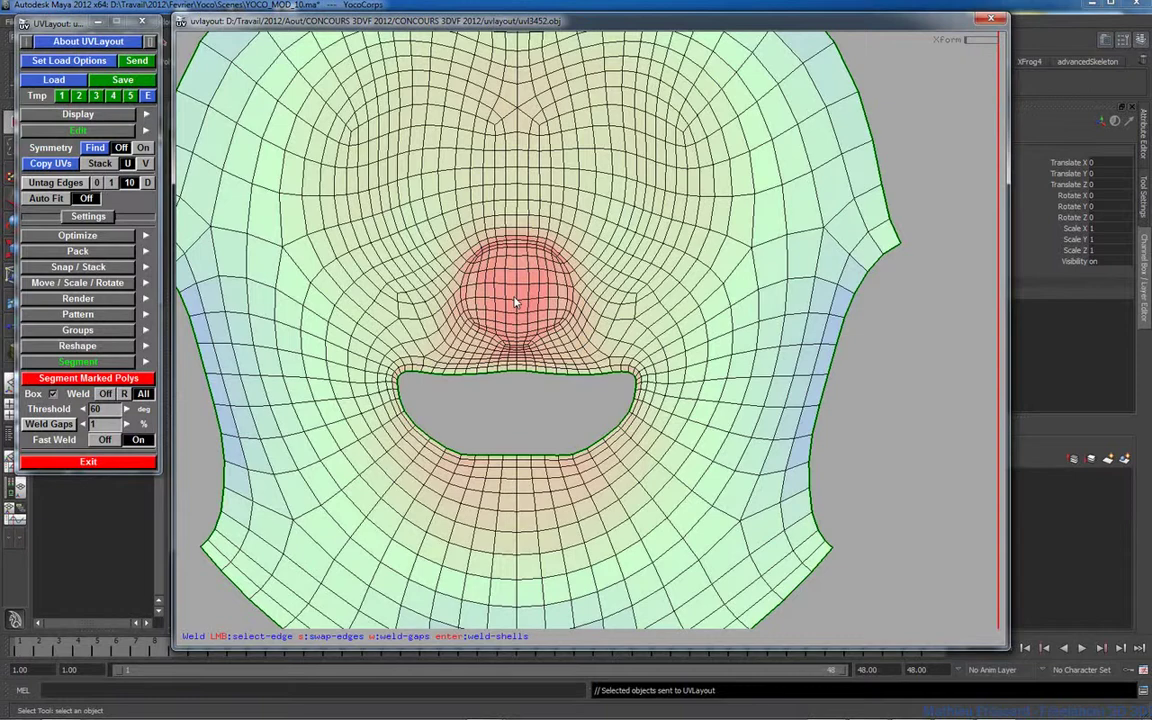
Step: Pack all UV shells into the tile and stop the rotation pass early
right_drag(627, 261, 897, 305)
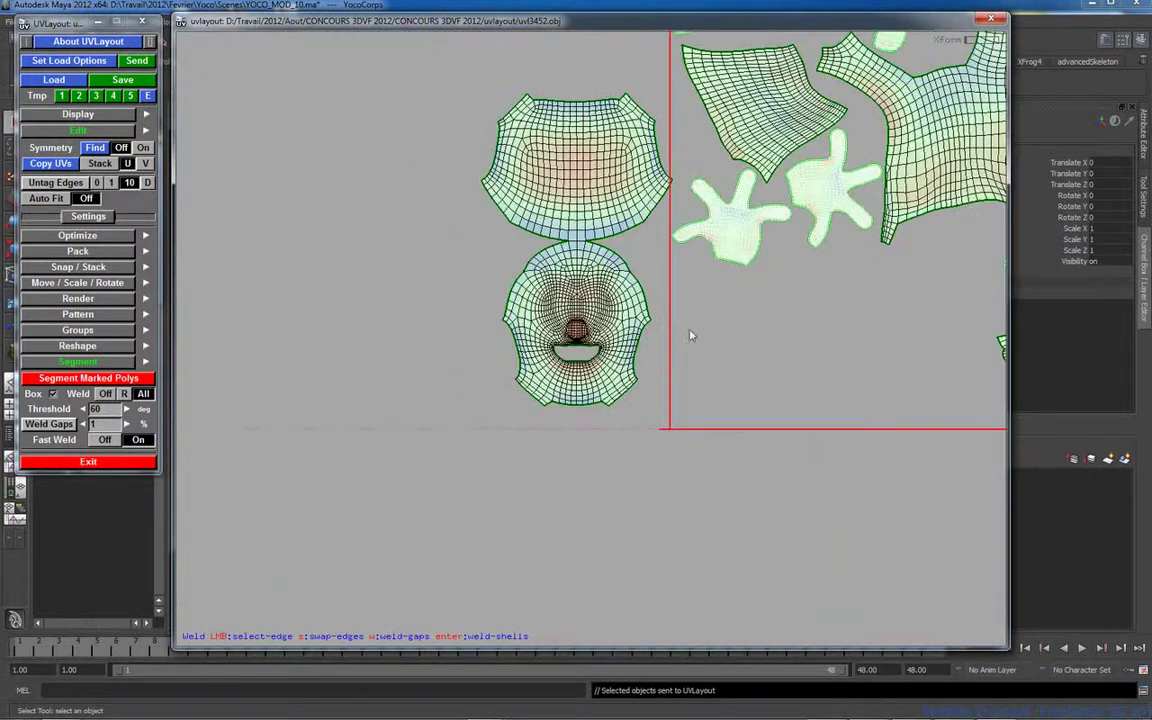
scroll(690, 335, down, 3)
middle_drag(746, 360, 620, 432)
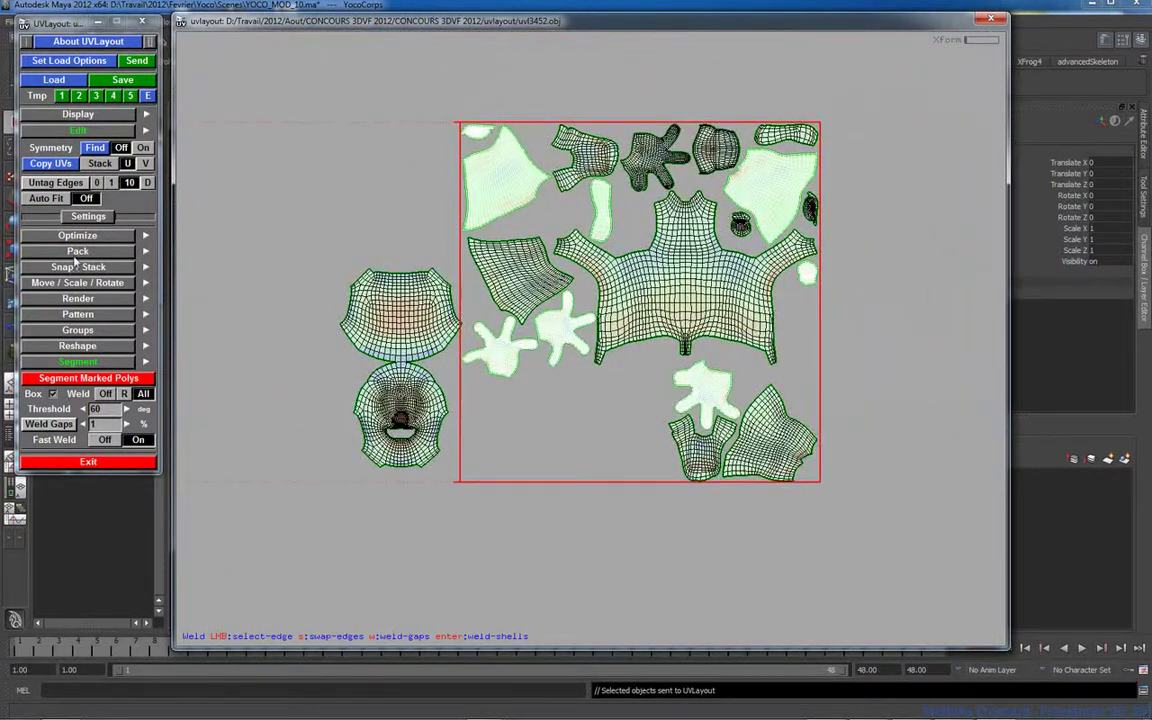
click(75, 252)
click(119, 346)
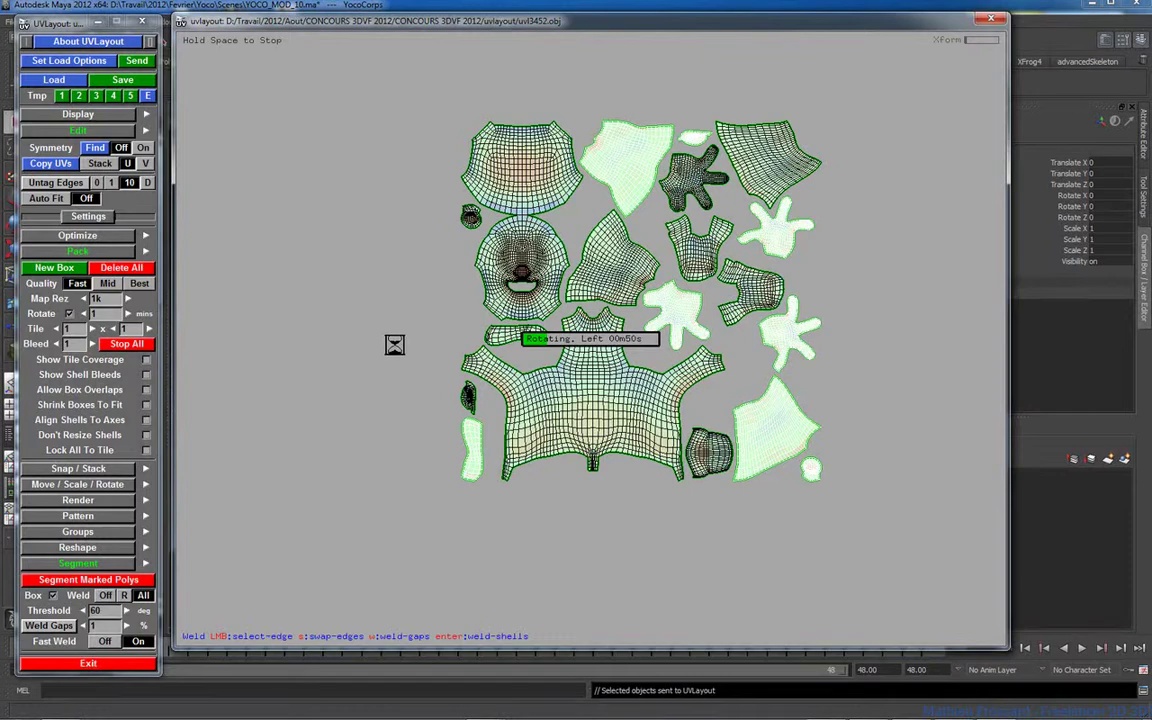
key(space)
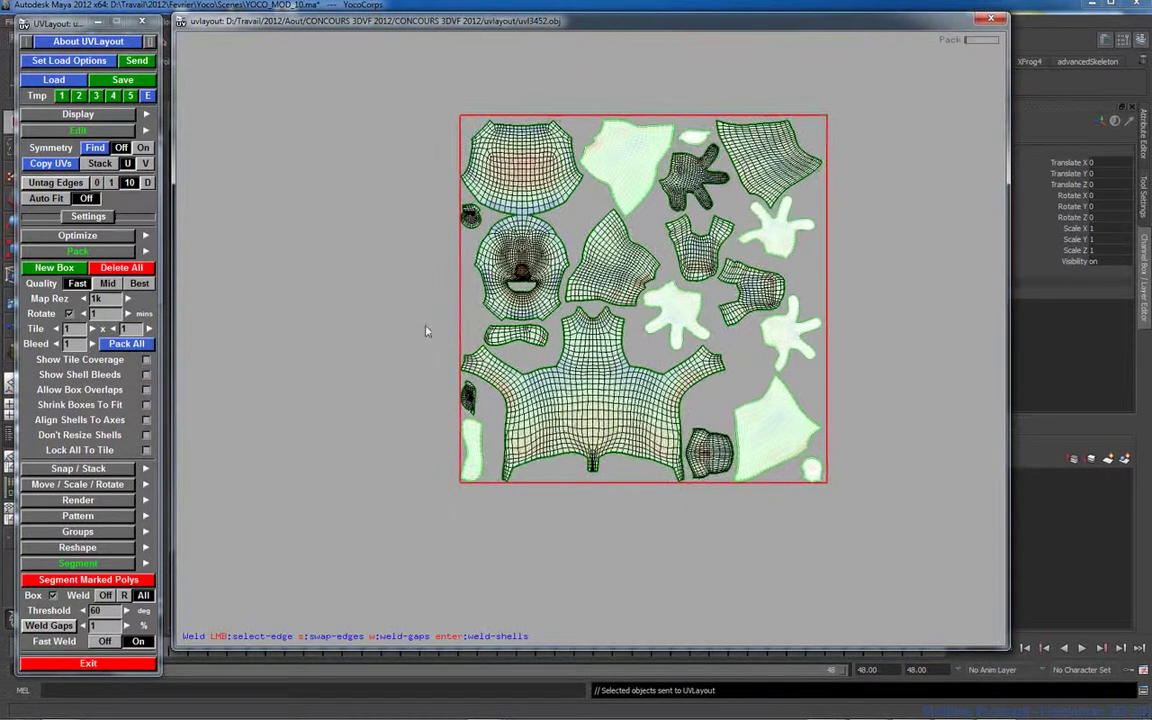
Step: Send the packed UVs back to the character mesh in Maya and clear the selection there
right_drag(426, 331, 493, 351)
middle_drag(493, 351, 396, 390)
click(137, 63)
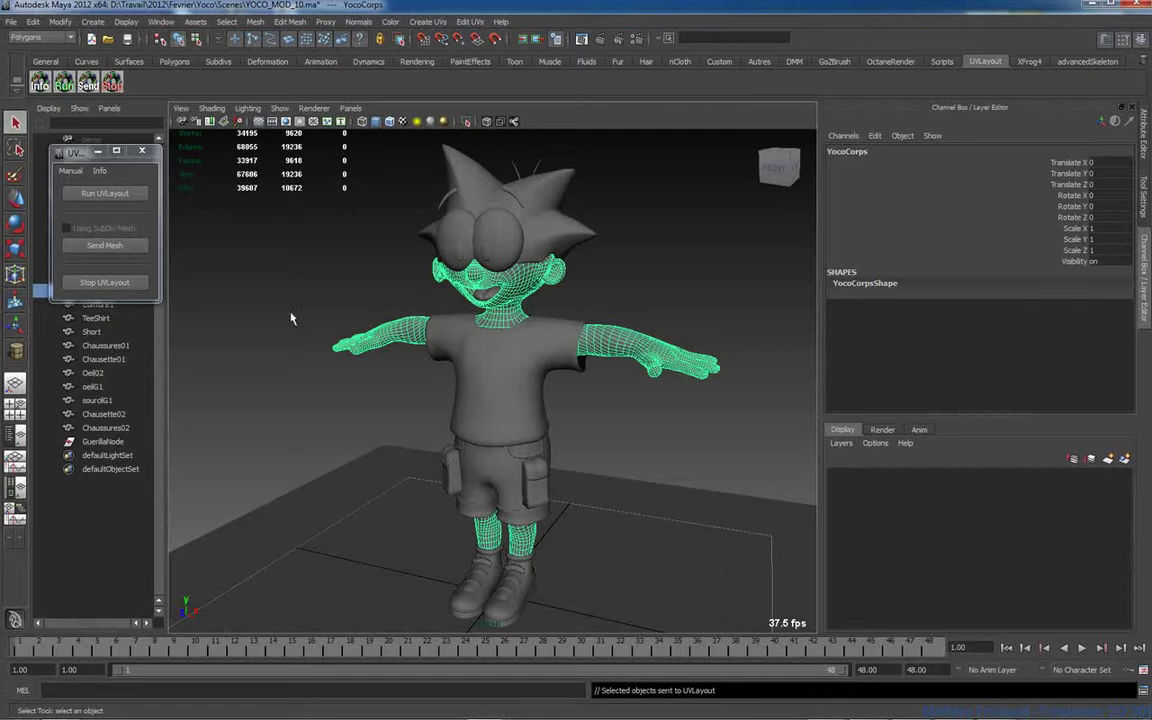
click(321, 321)
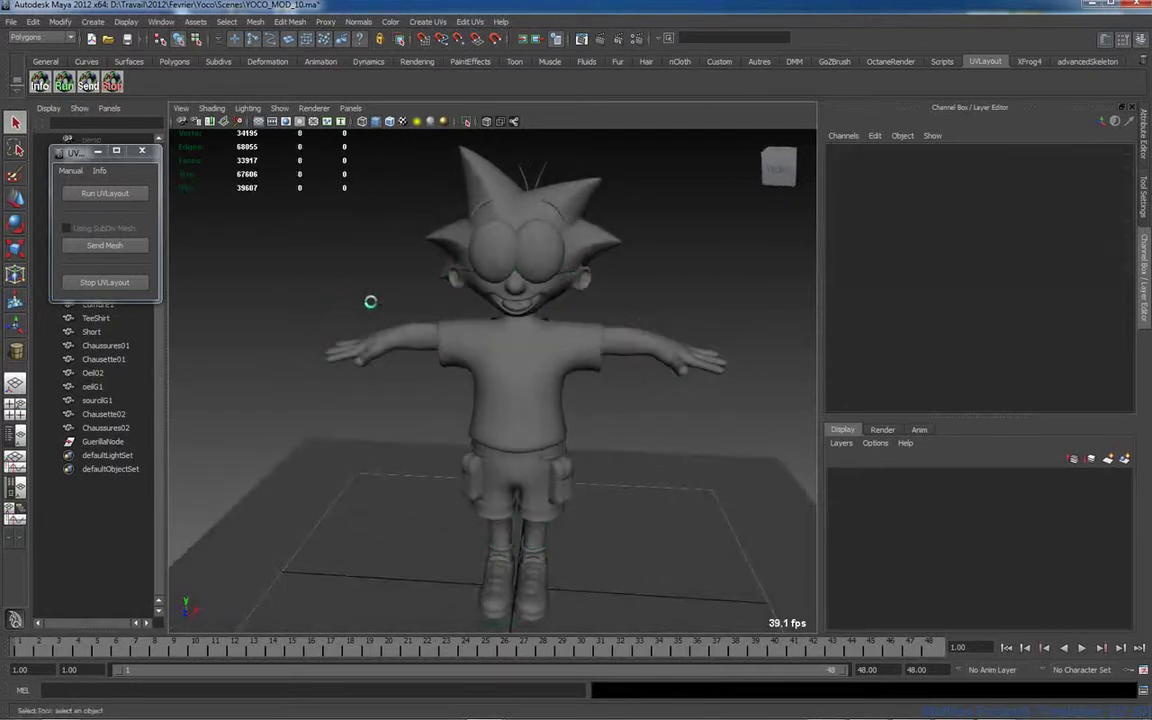
Step: Inspect the body mesh's new shell layout in the UV Texture Editor, and close the editor
alt+drag(424, 326, 432, 296)
alt+right_drag(432, 296, 512, 304)
shift+right_drag(701, 257, 690, 384)
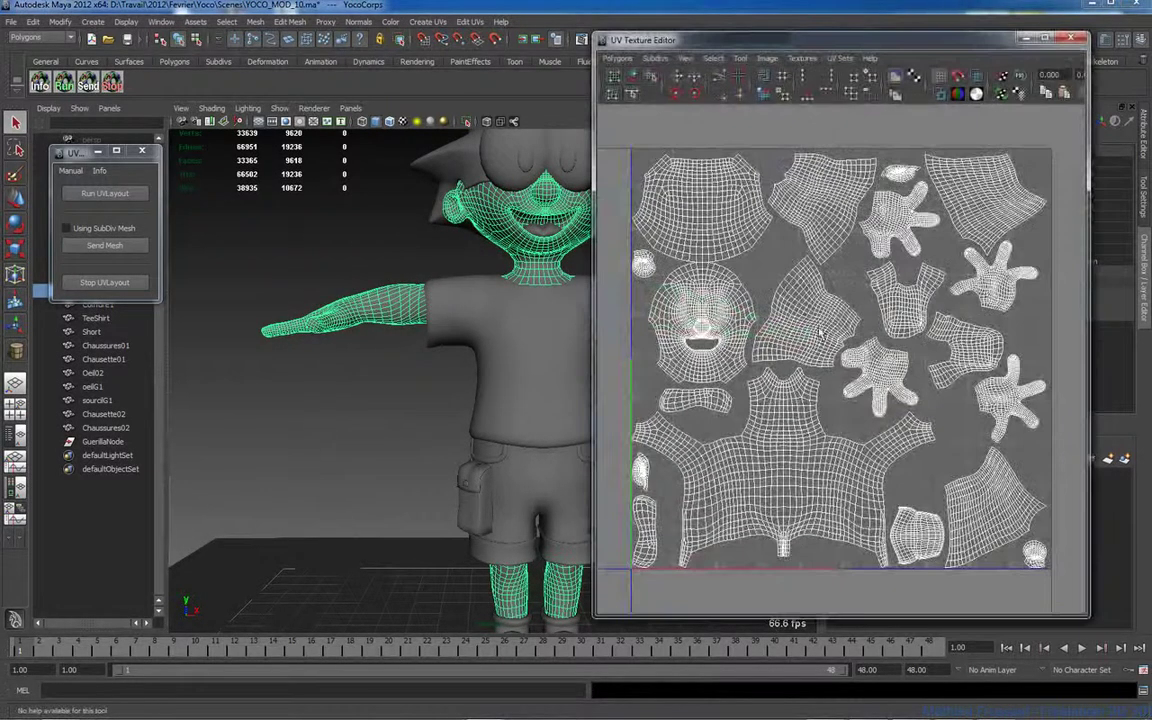
scroll(800, 385, up, 8)
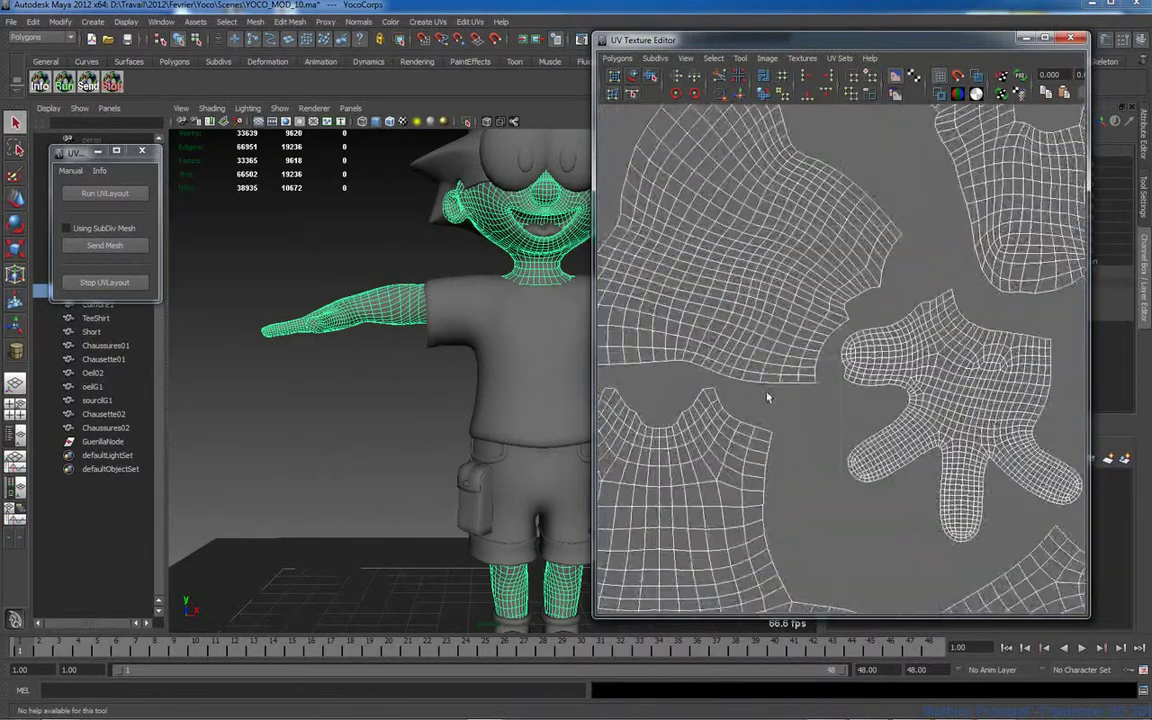
scroll(793, 390, down, 6)
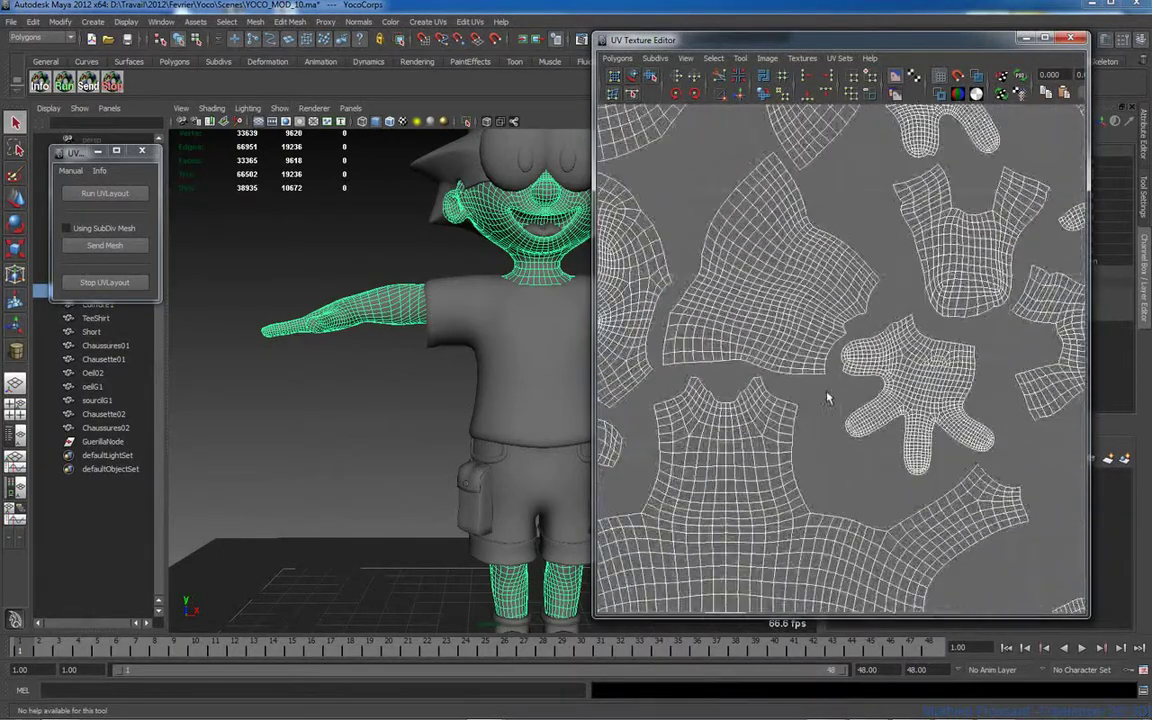
click(1078, 40)
Step: Close the UVLayout bridge window and open the recent scene Chaise Roulante_Final.ma, saving the changes to YOCO_MOD_10.ma
scroll(458, 309, down, 3)
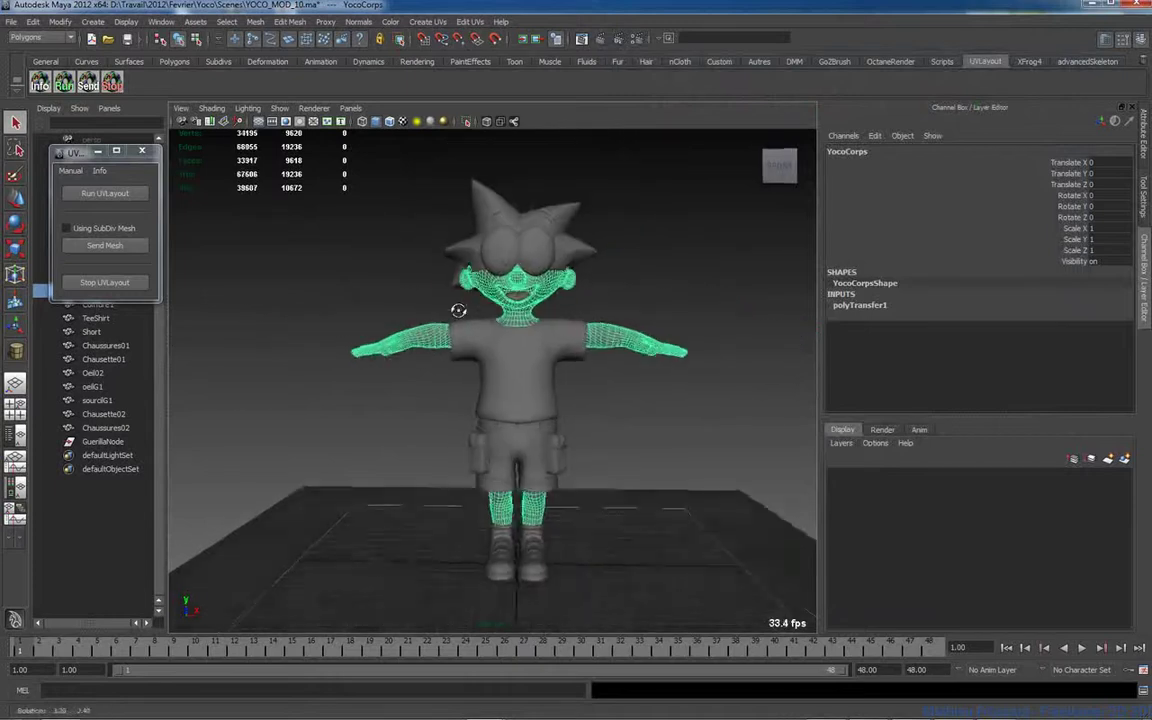
alt+drag(458, 309, 418, 331)
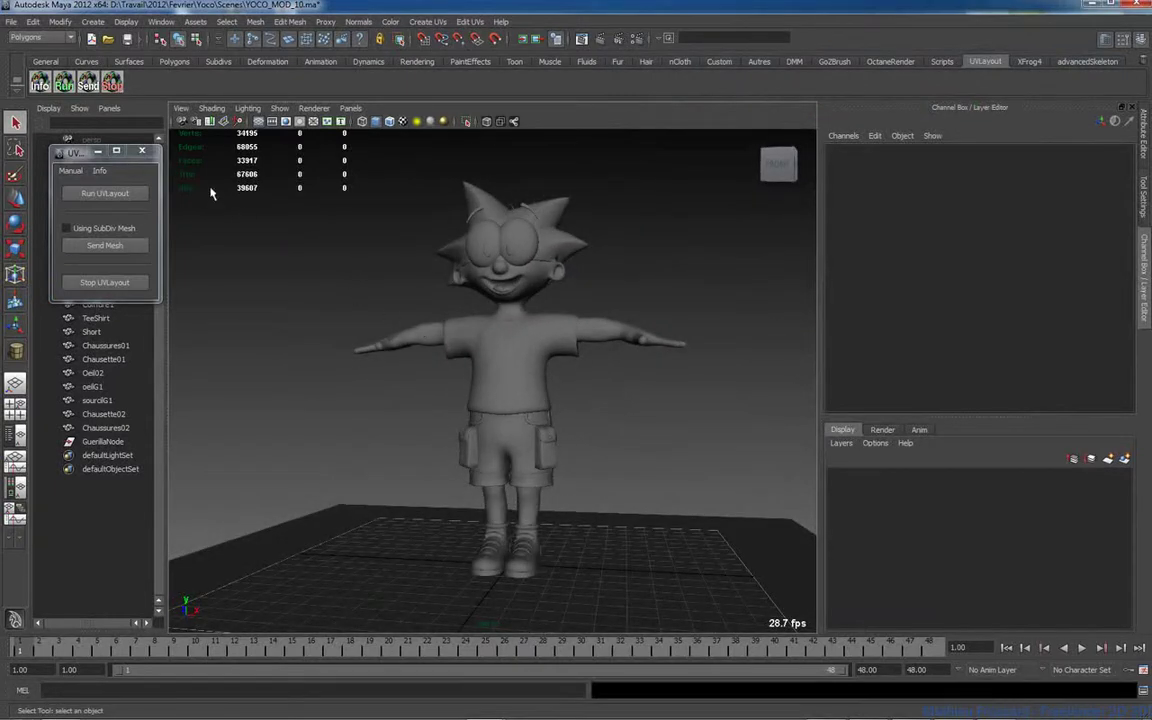
click(142, 153)
click(10, 21)
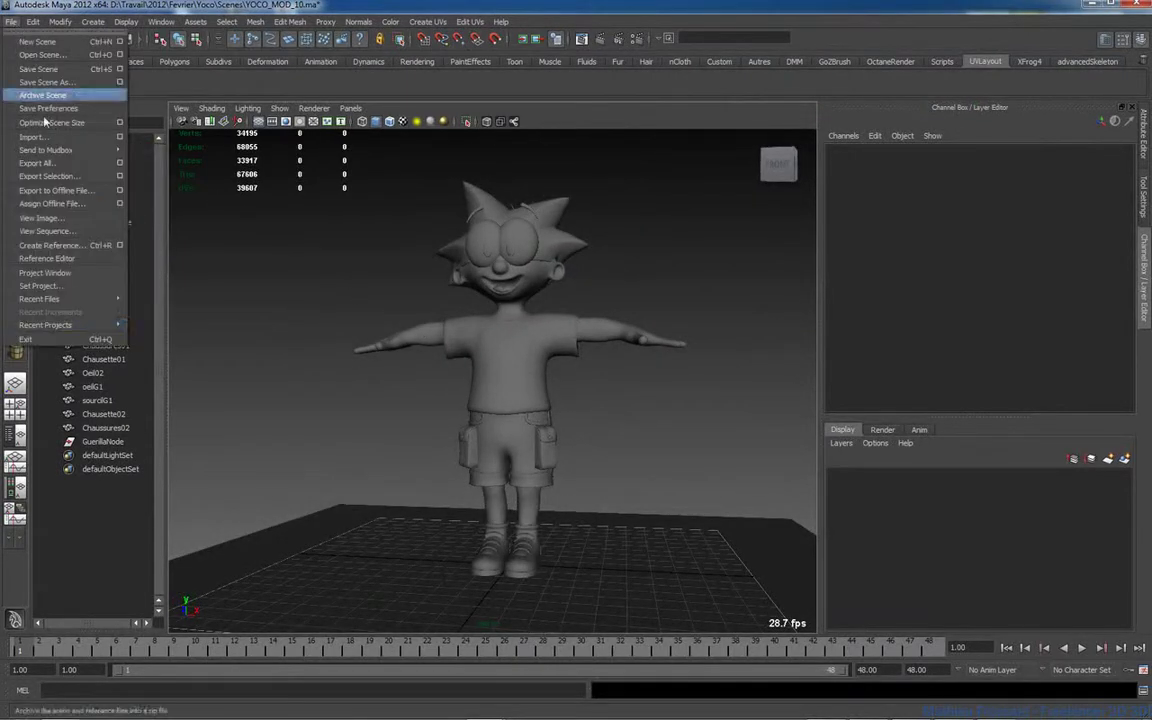
mouse_move(95, 298)
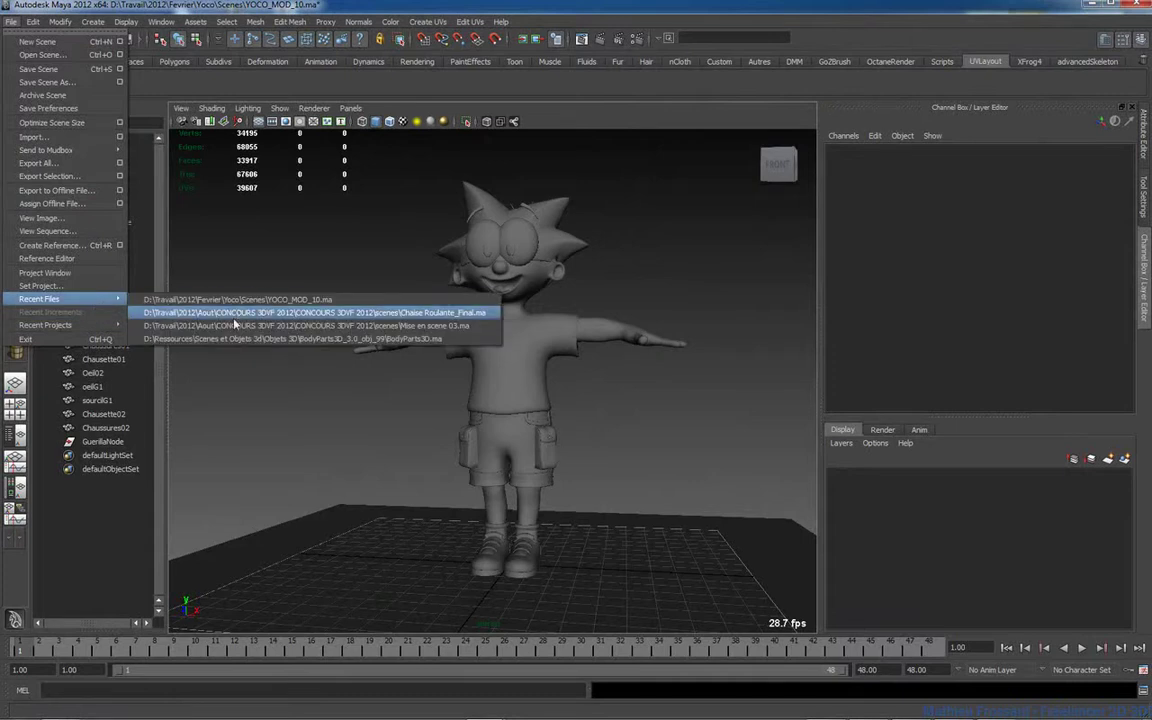
click(233, 314)
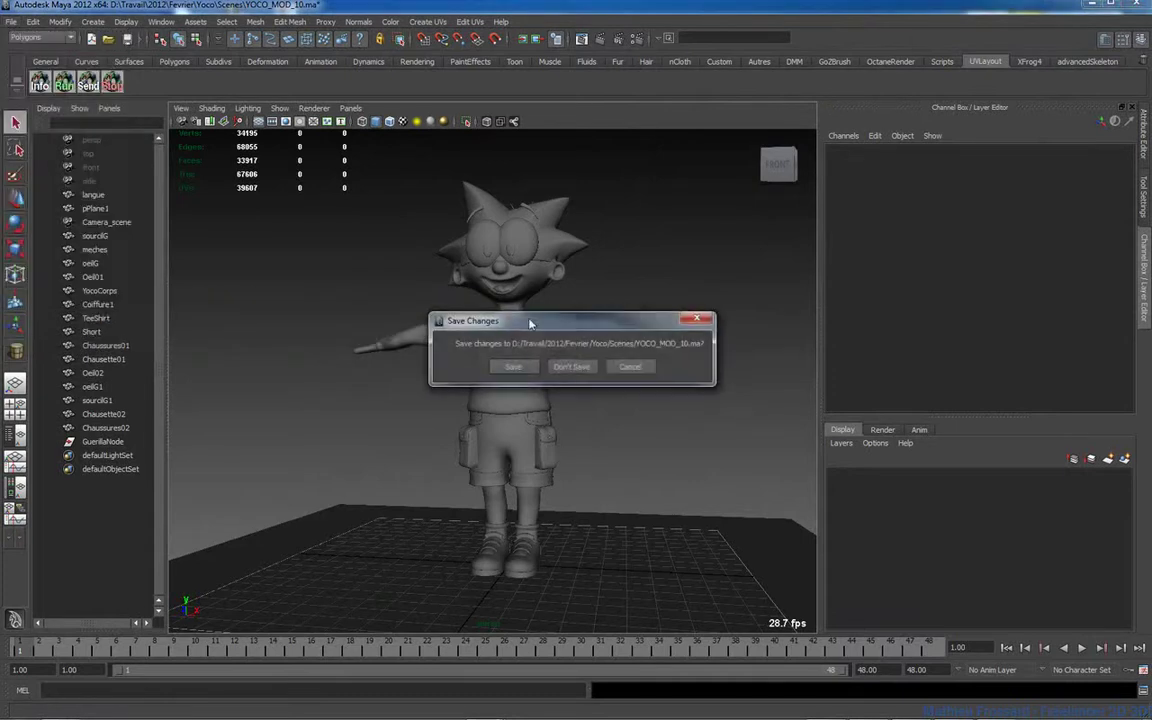
click(515, 370)
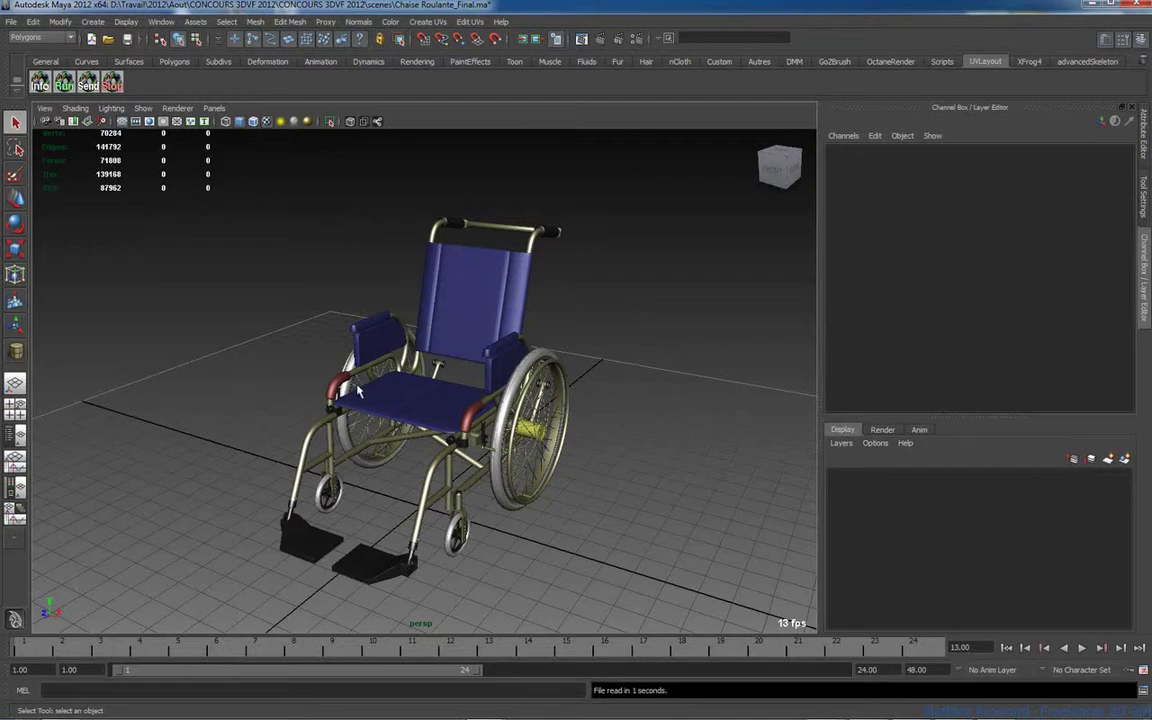
Step: Select the black tube joint join_tube3 below the front of the wheelchair seat and open the UVLayout bridge window
alt+right_drag(328, 358, 496, 406)
alt+middle_drag(440, 420, 458, 306)
alt+drag(458, 306, 381, 370)
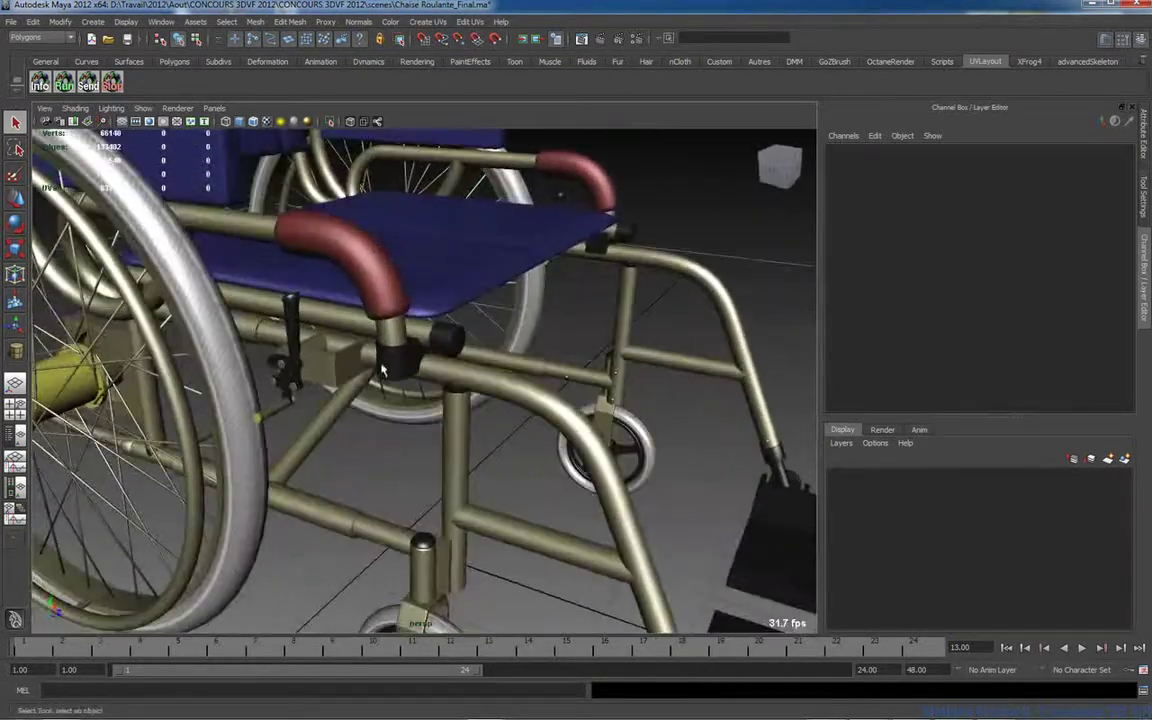
click(381, 370)
alt+right_drag(381, 370, 414, 384)
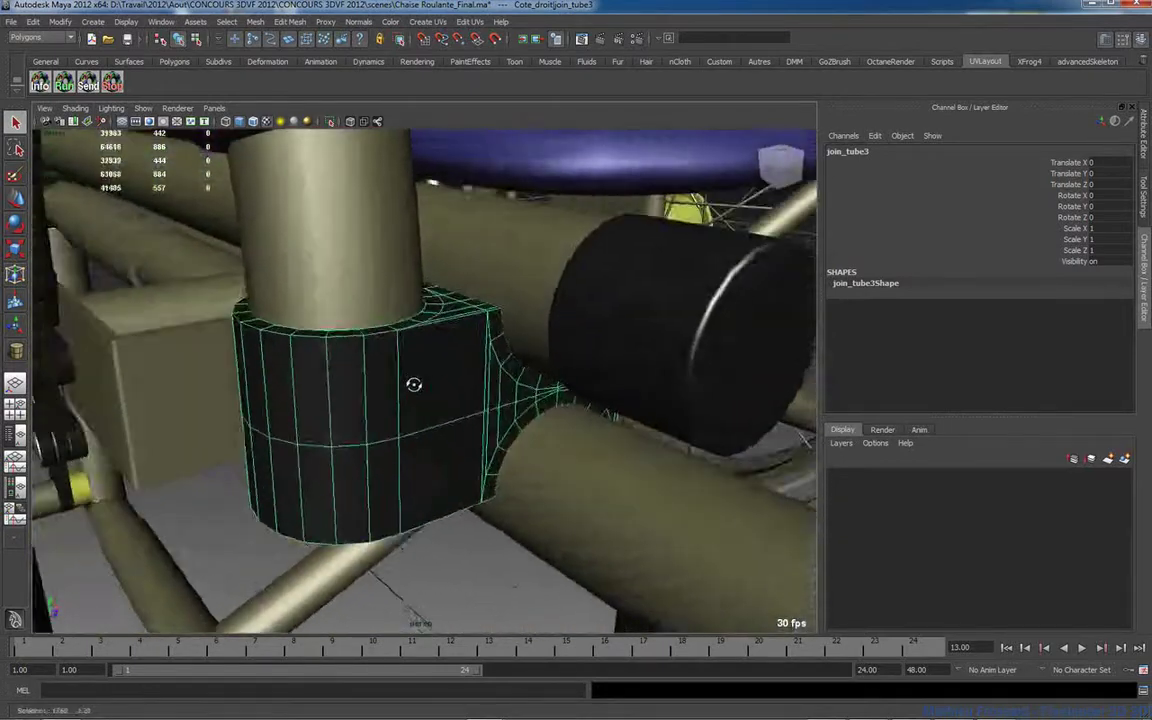
mouse_move(414, 384)
alt+mouse_down()
mouse_move(442, 375)
mouse_move(375, 391)
mouse_move(404, 395)
alt+mouse_up()
click(39, 85)
Step: Switch to UVLayout and close the view of the previous character UVs, keeping the program running
mouse_move(657, 710)
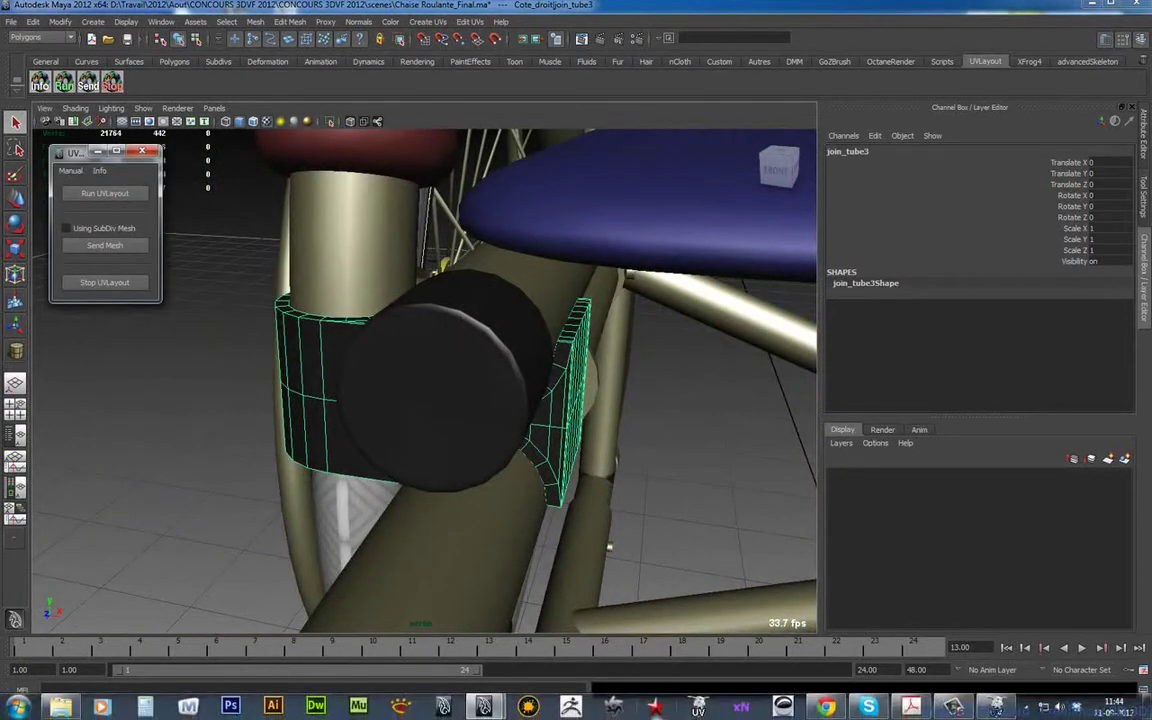
click(996, 707)
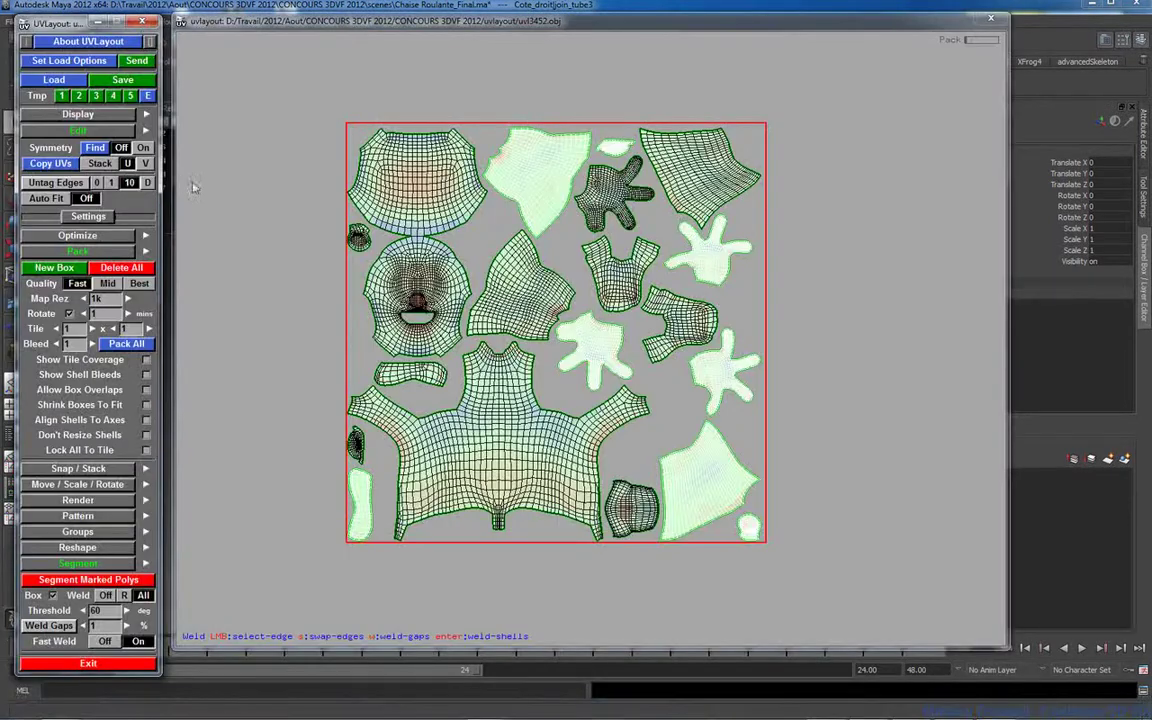
click(991, 18)
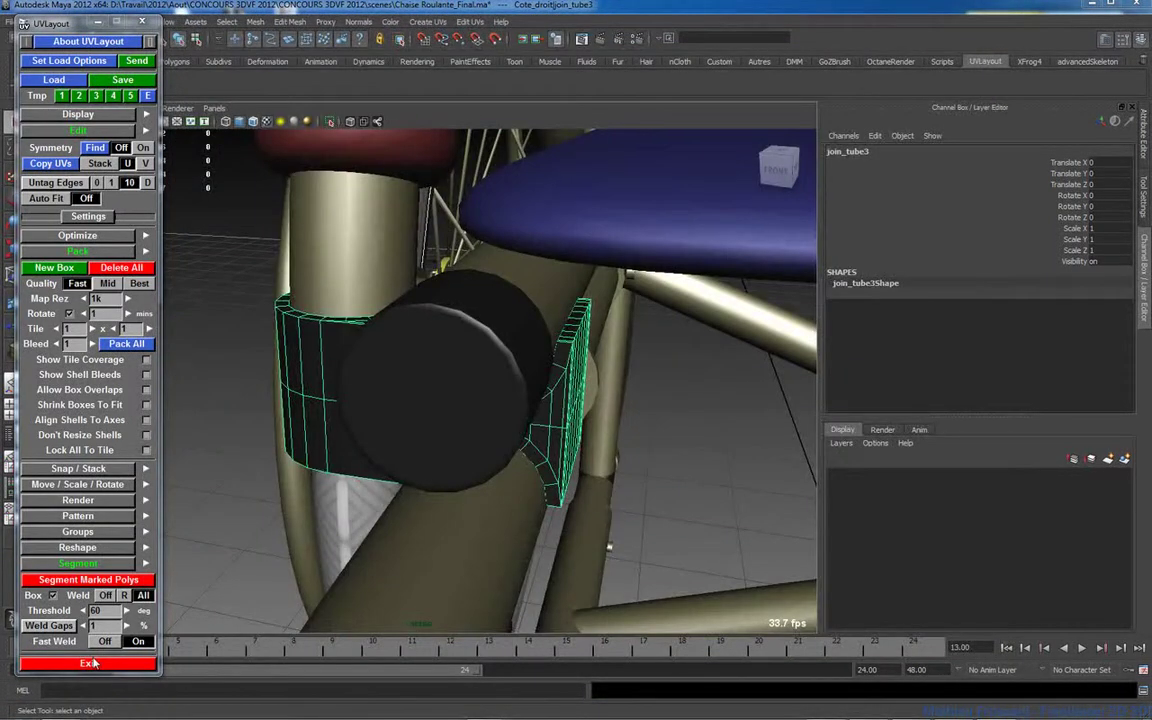
click(90, 663)
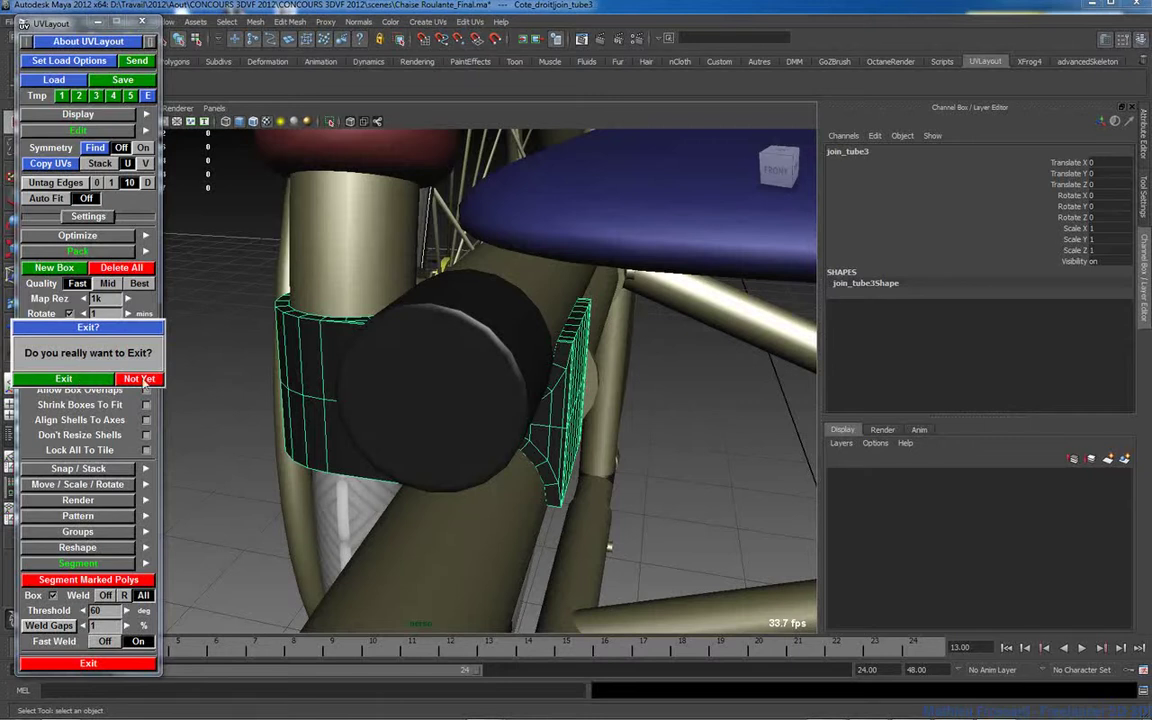
click(143, 380)
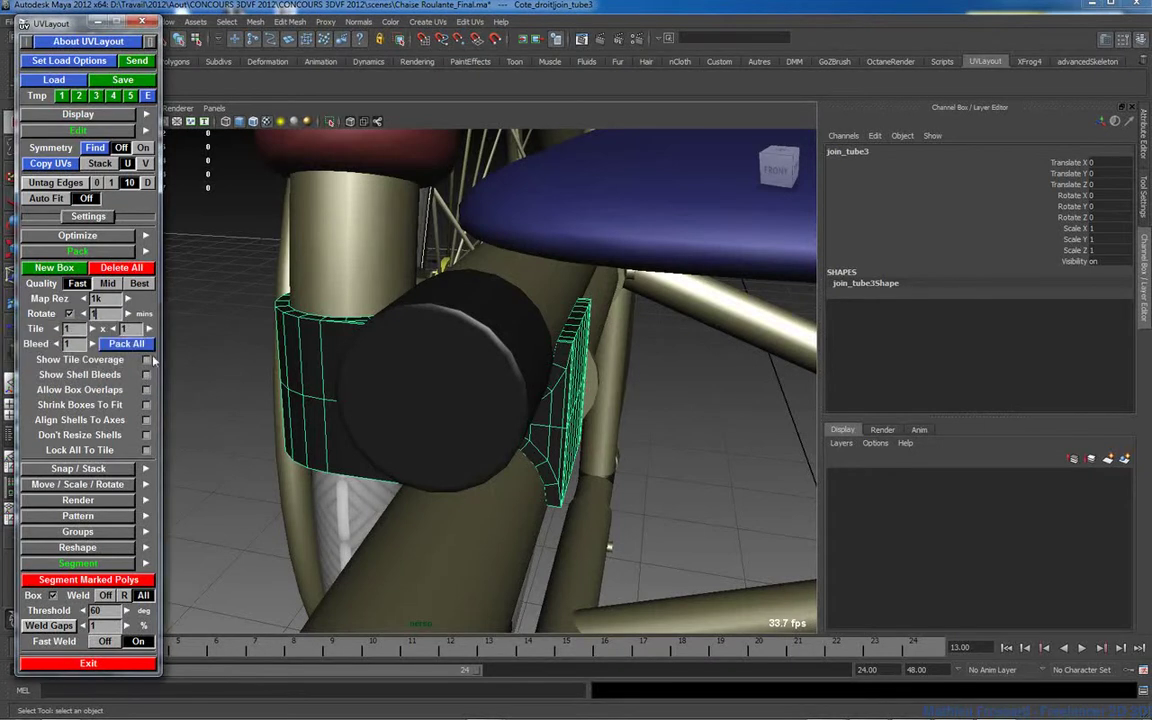
Step: Set UVLayout's load options to New UVs, and send the selected tube joint over from Maya
click(66, 61)
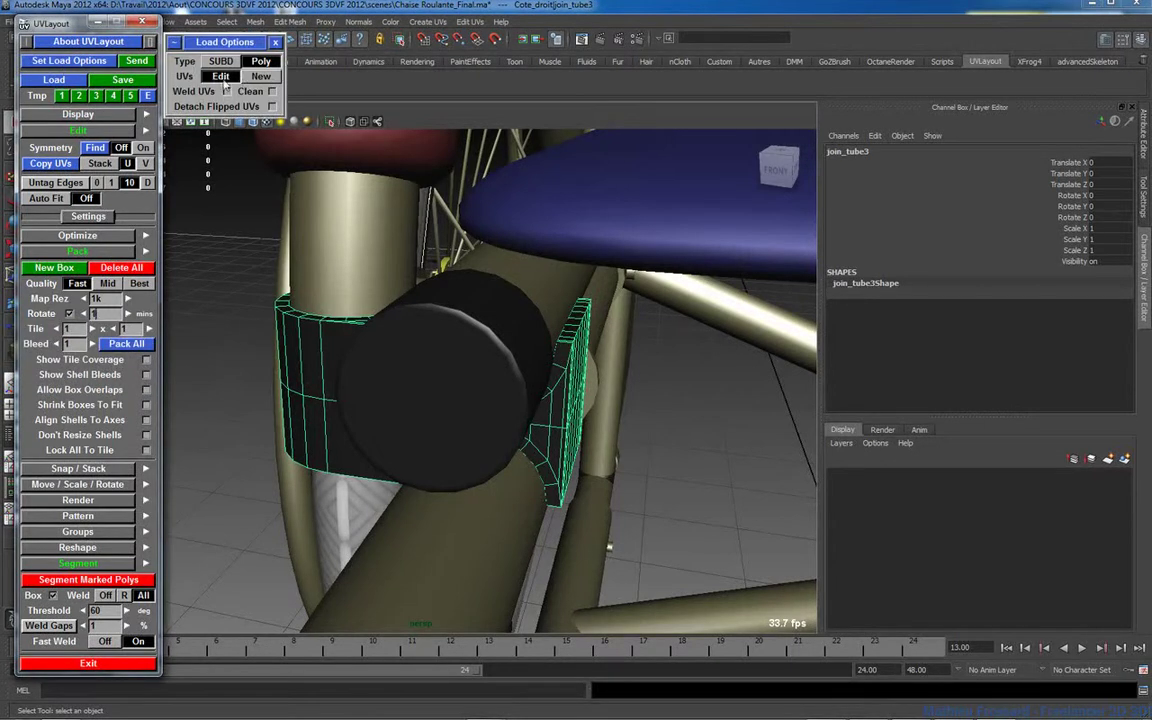
click(258, 77)
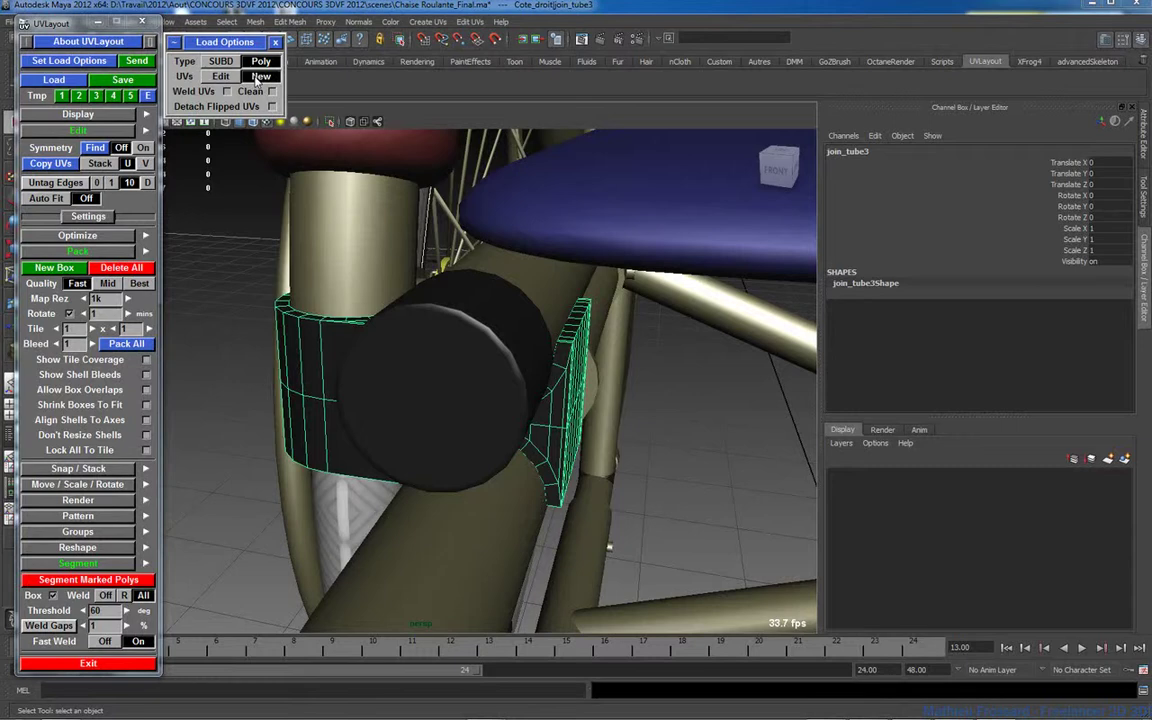
click(70, 61)
click(185, 8)
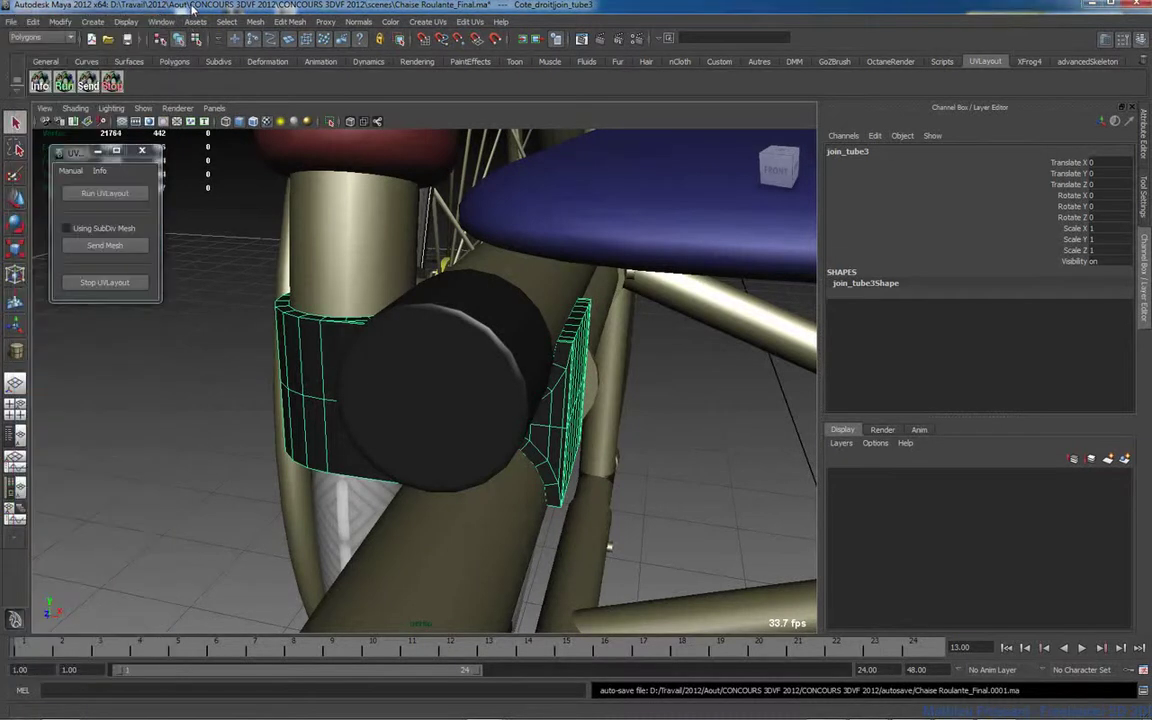
drag(74, 154, 70, 148)
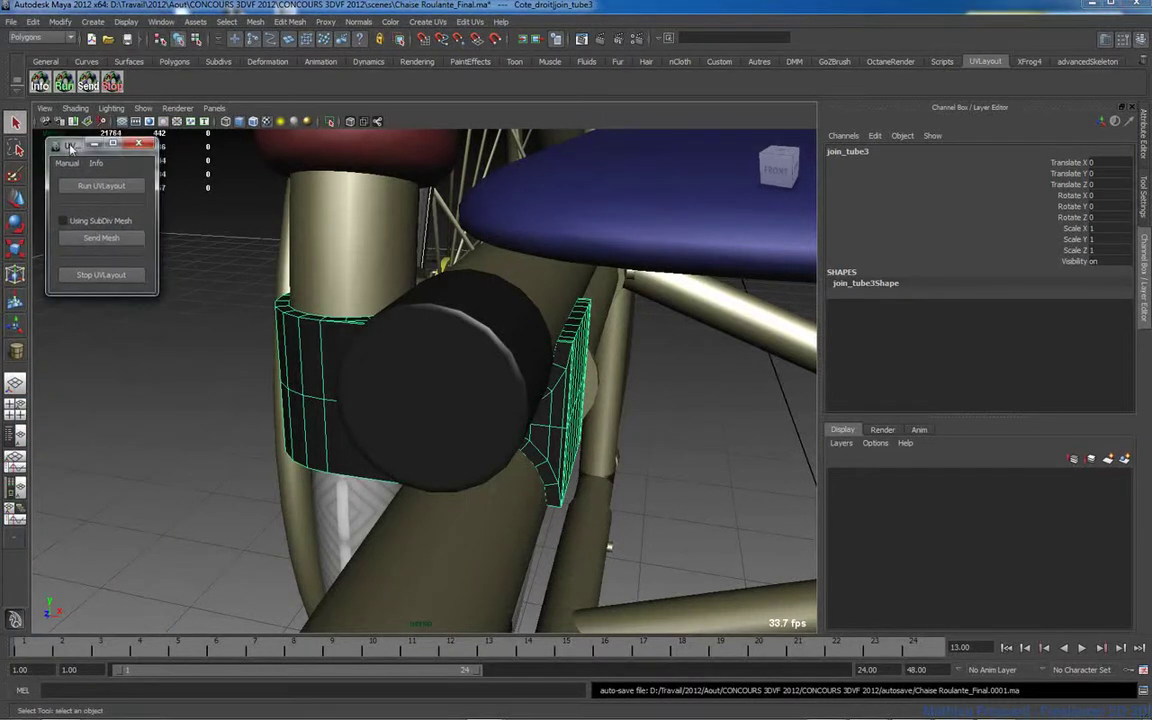
click(101, 238)
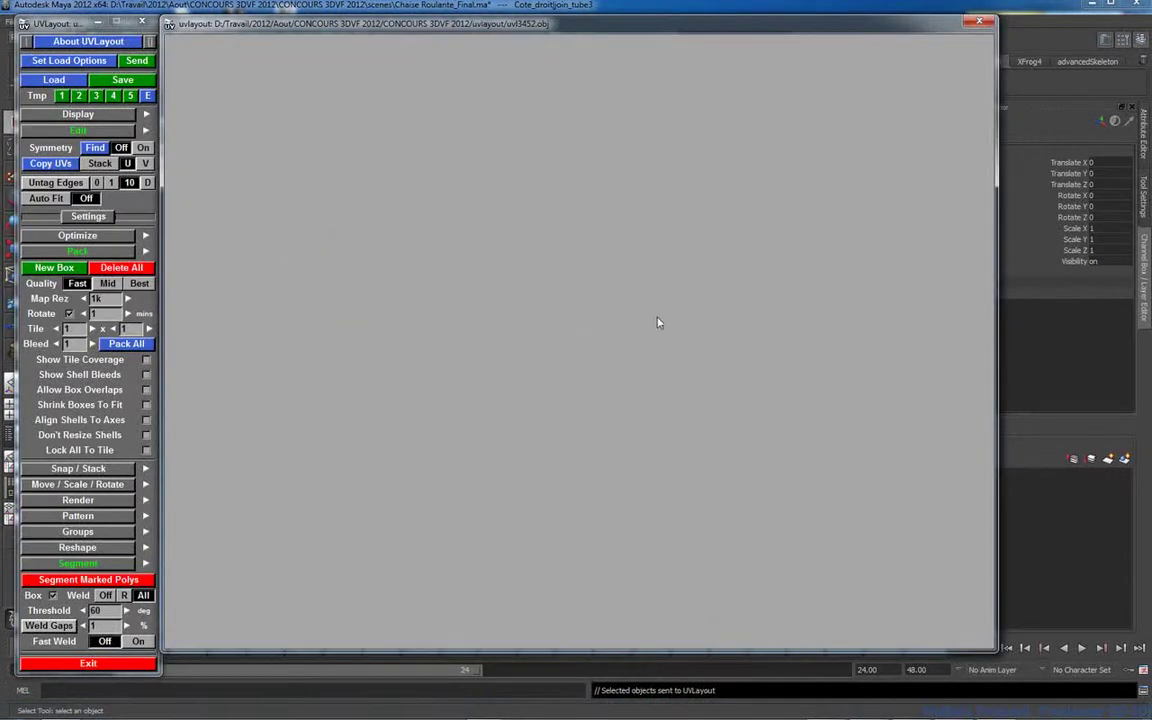
Step: Mark all polygons of the tube joint mesh for segmentation
drag(617, 307, 371, 296)
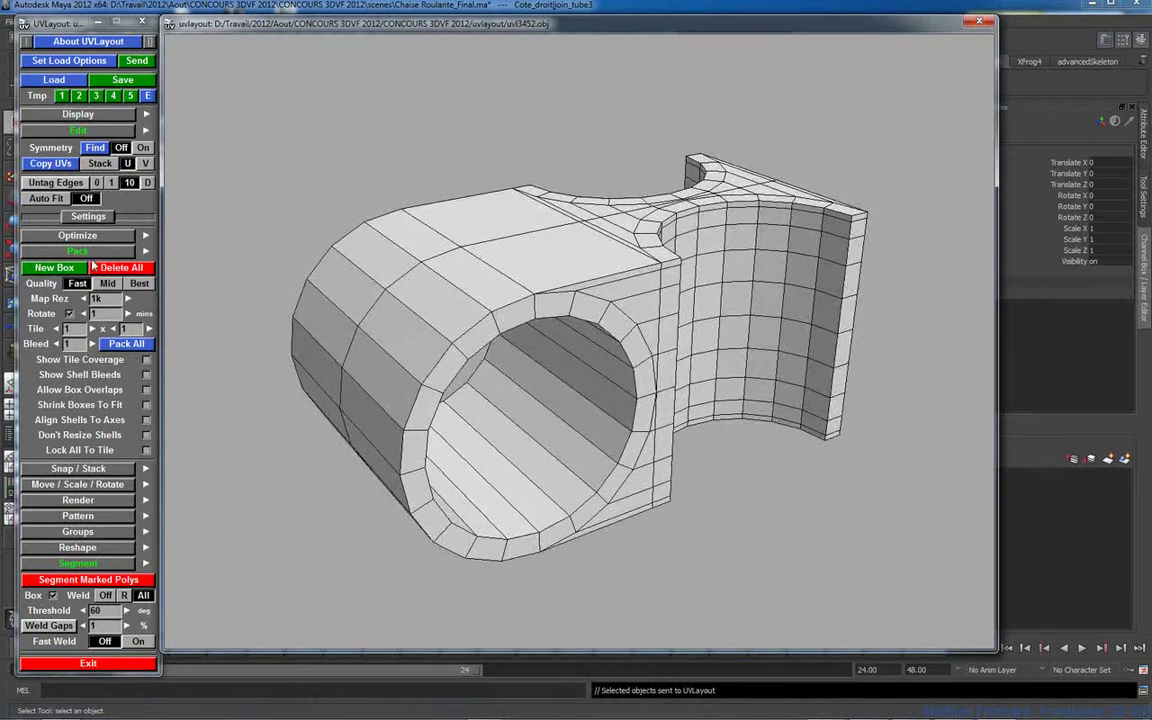
click(82, 250)
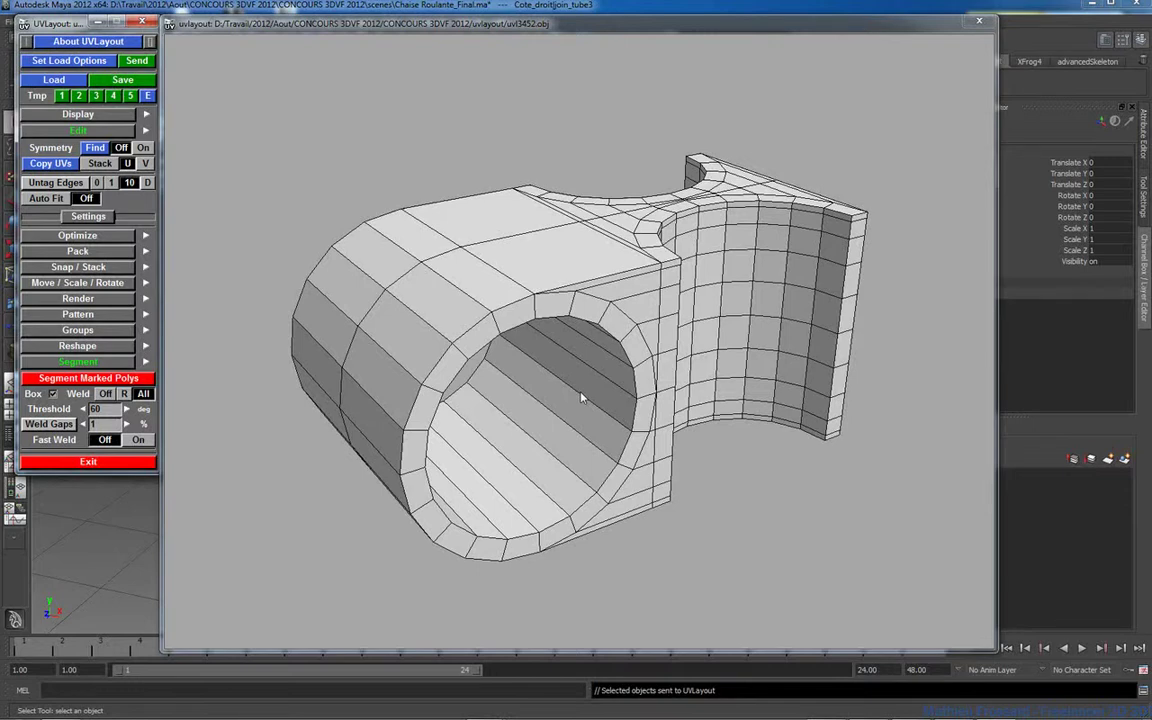
drag(581, 398, 556, 333)
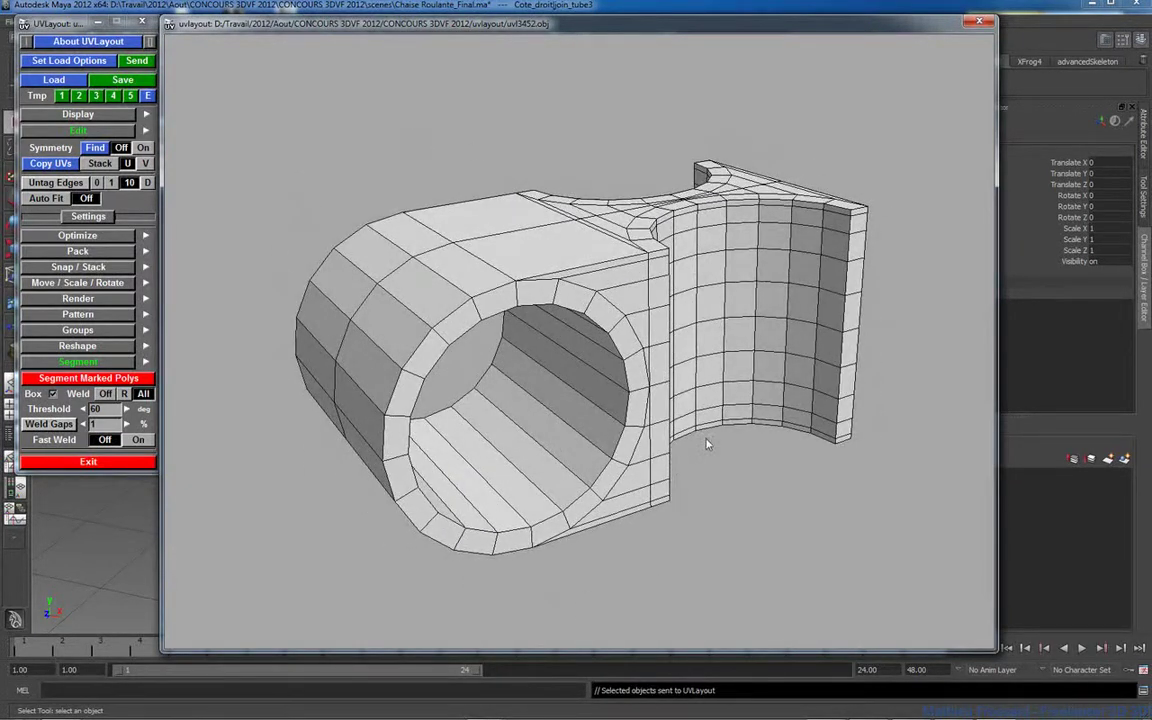
drag(725, 145, 613, 321)
key(g)
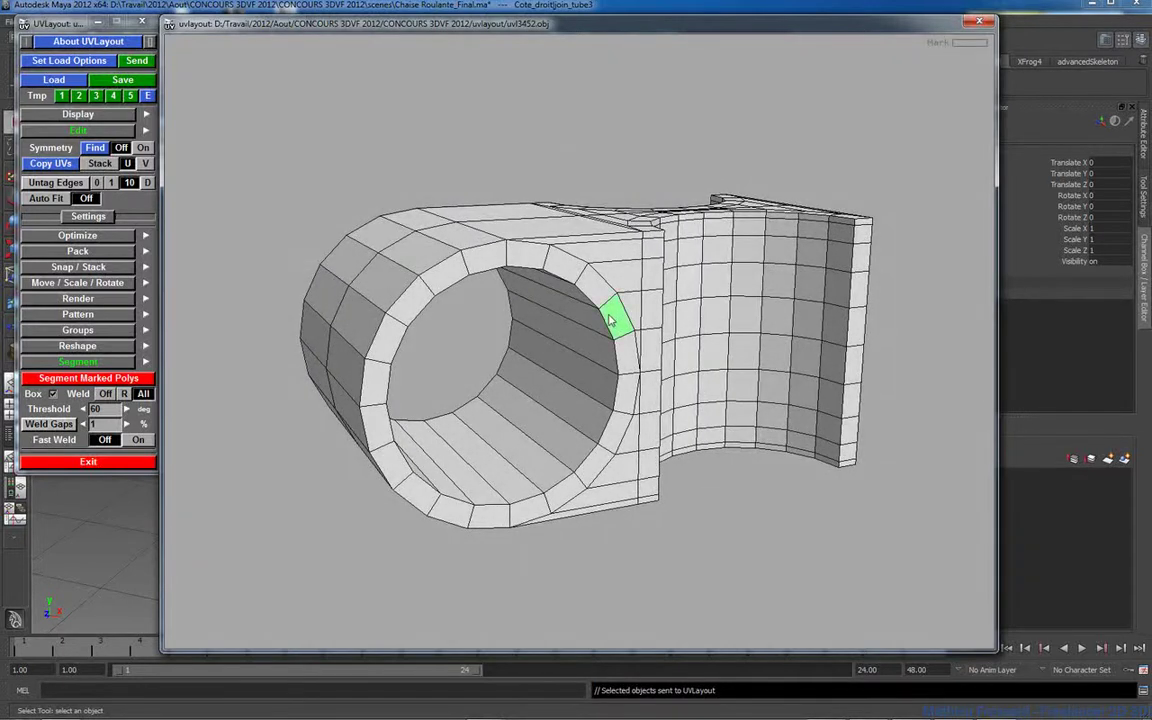
key(g)
key(g)
key(g)
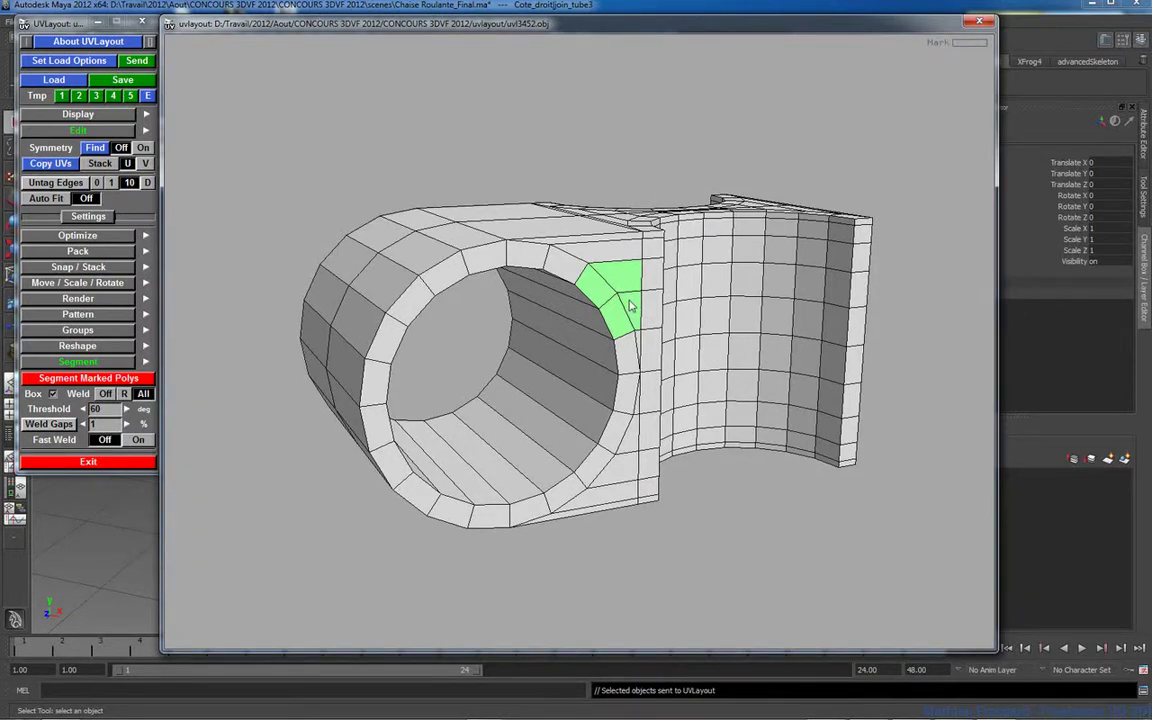
key(s)
key(s)
drag(555, 262, 656, 380)
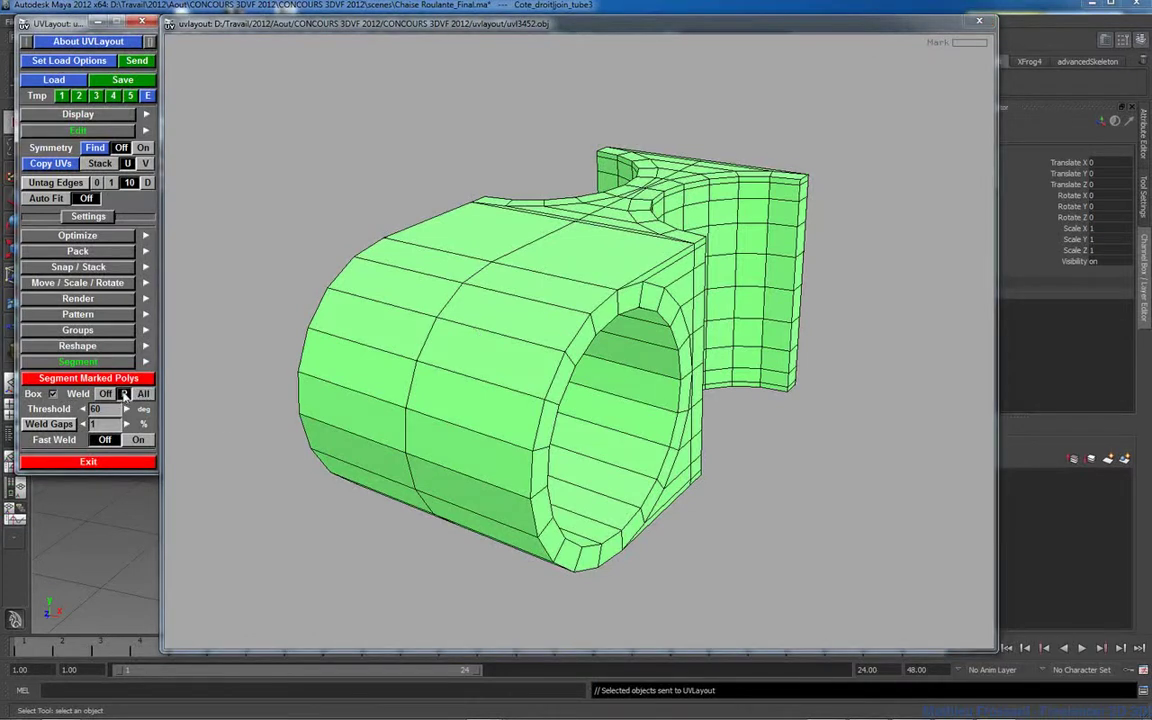
Step: Segment the marked polygons with Weld set to All and a threshold of 70 degrees
click(124, 394)
click(143, 395)
click(104, 412)
drag(790, 395, 660, 355)
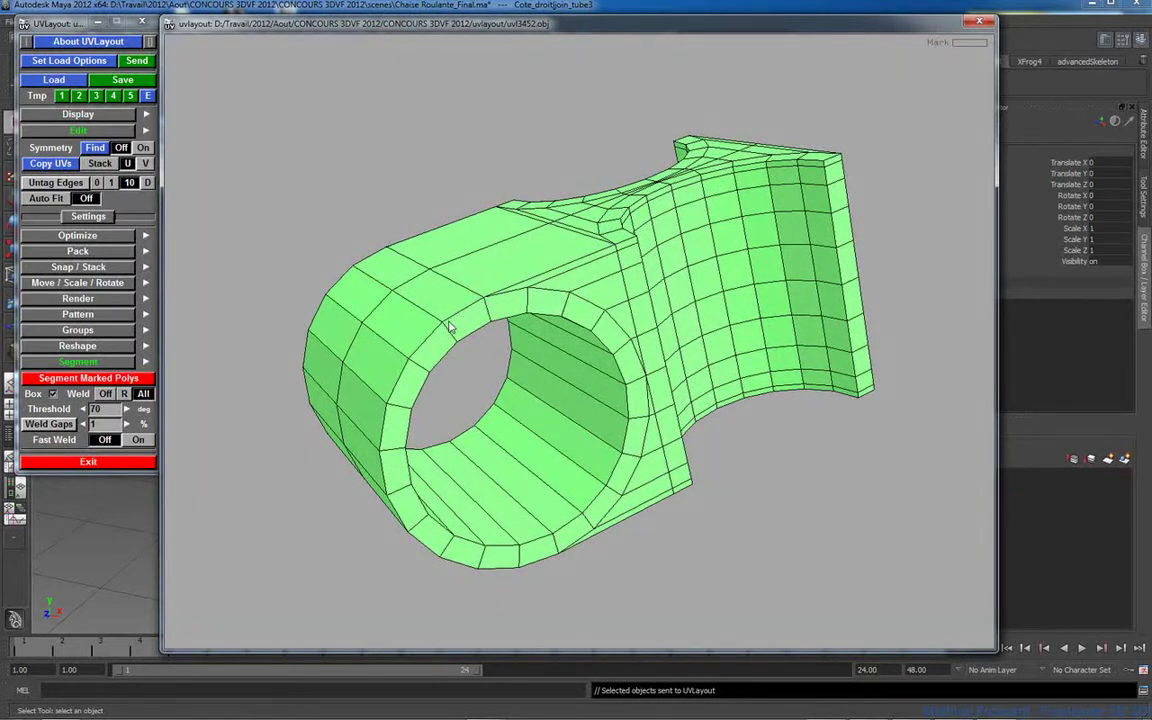
drag(482, 305, 578, 318)
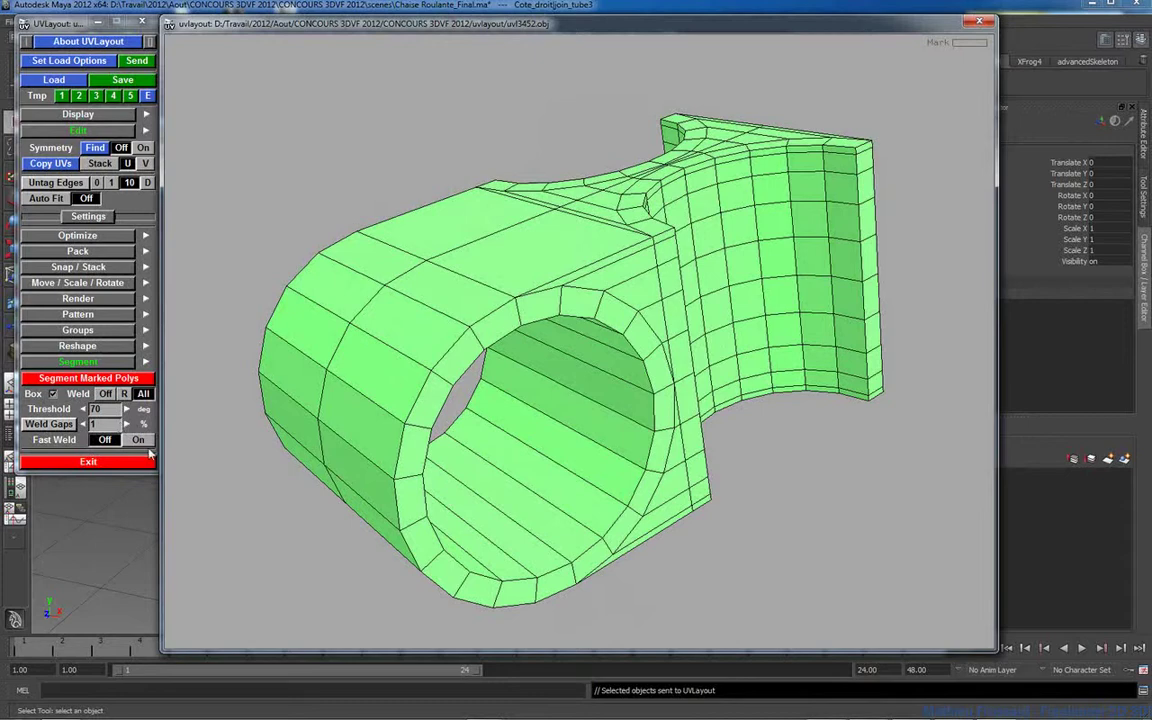
drag(476, 284, 478, 327)
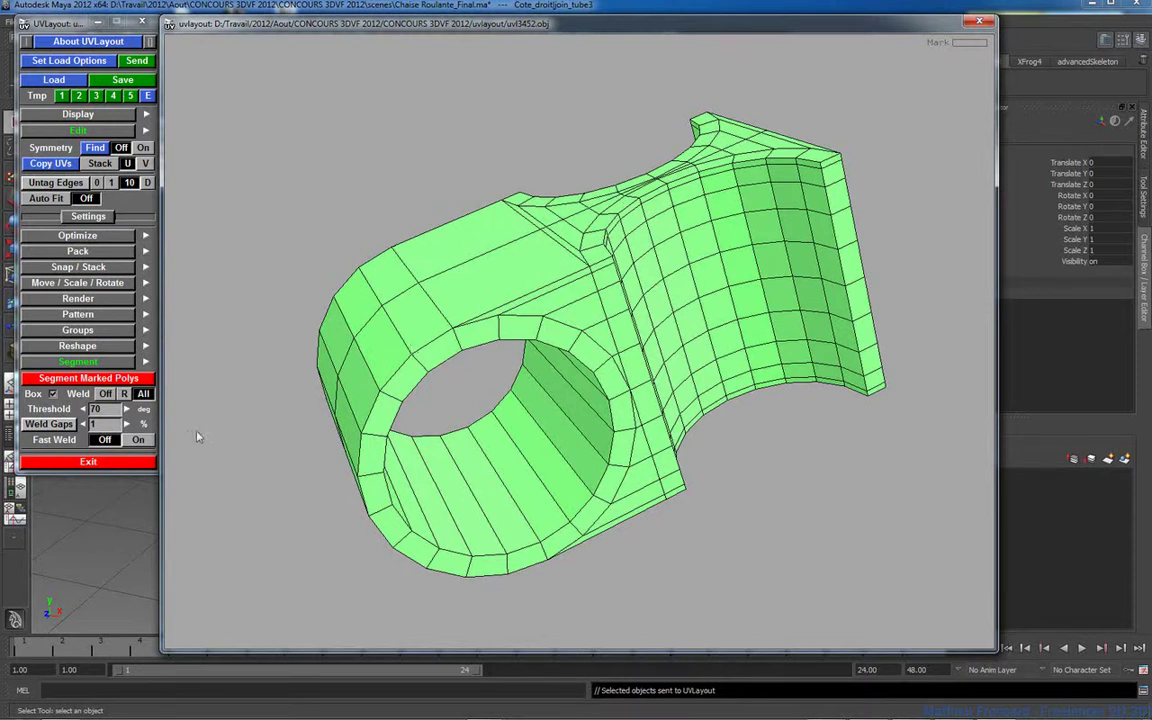
click(90, 382)
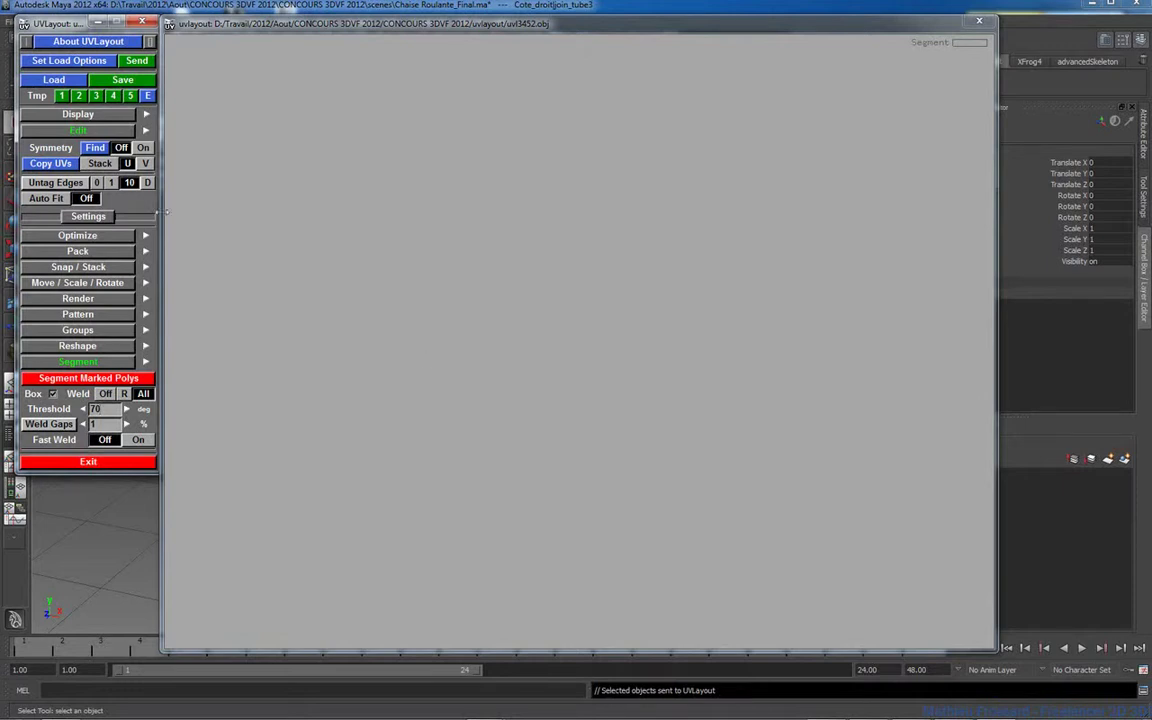
Step: Switch the display to the UV view and examine where the ringed shell meets the long strip
click(97, 119)
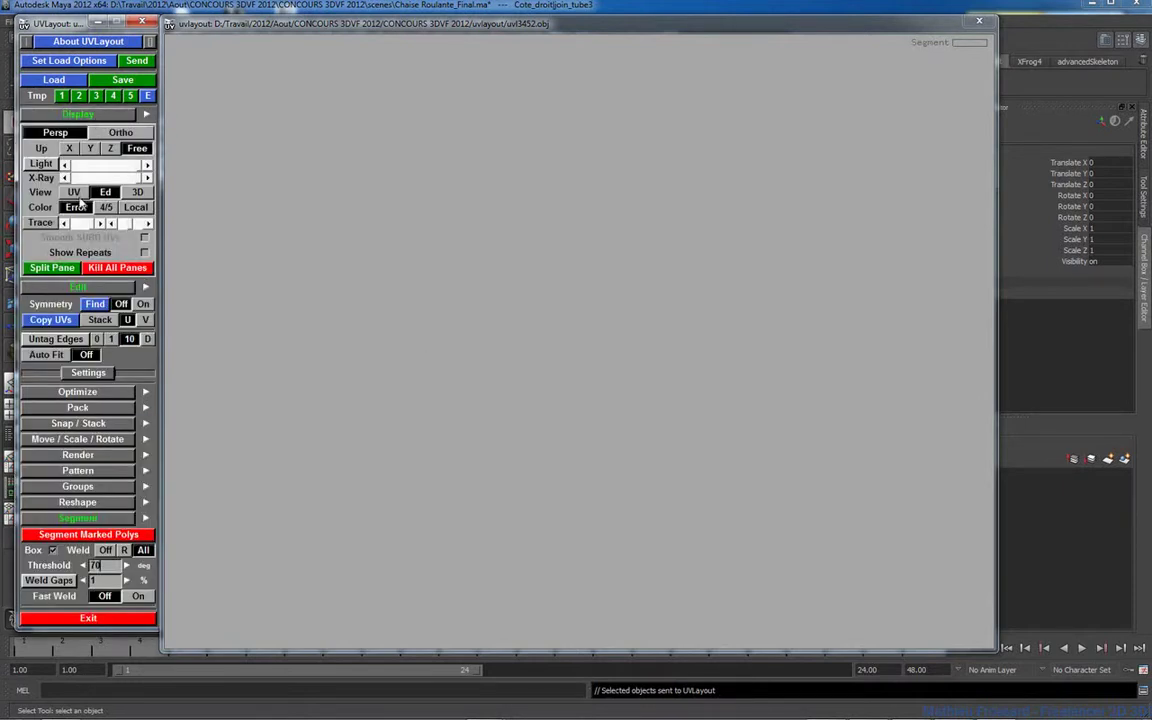
click(87, 116)
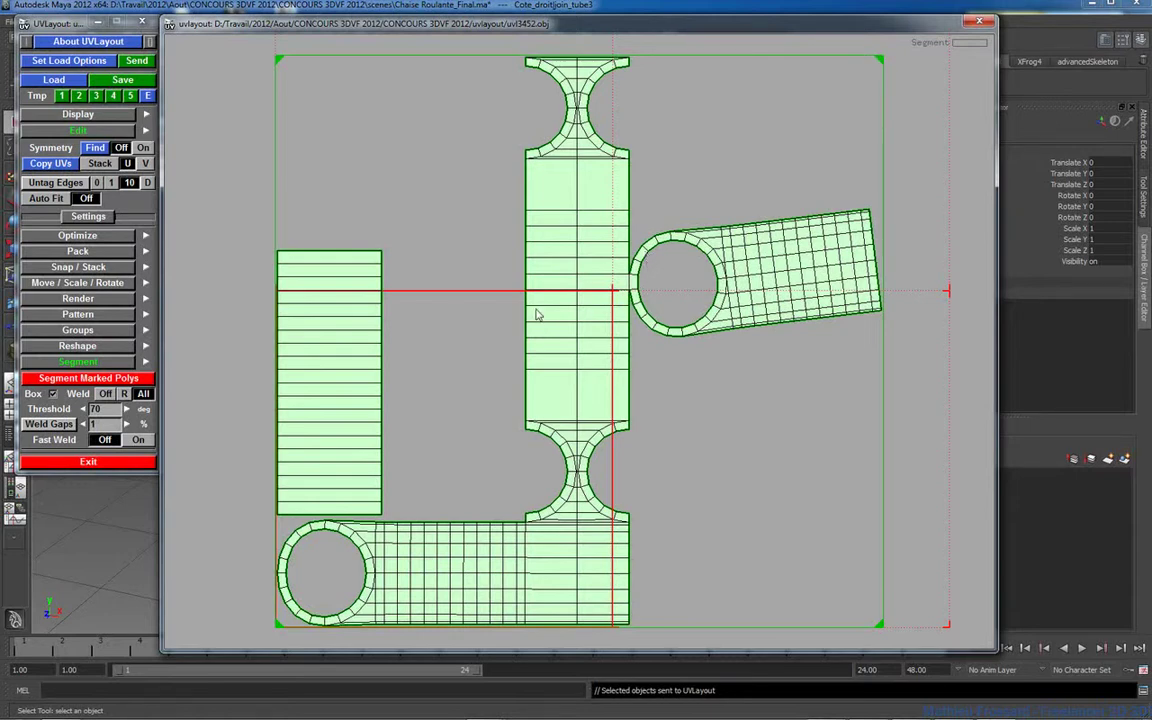
right_drag(516, 297, 849, 346)
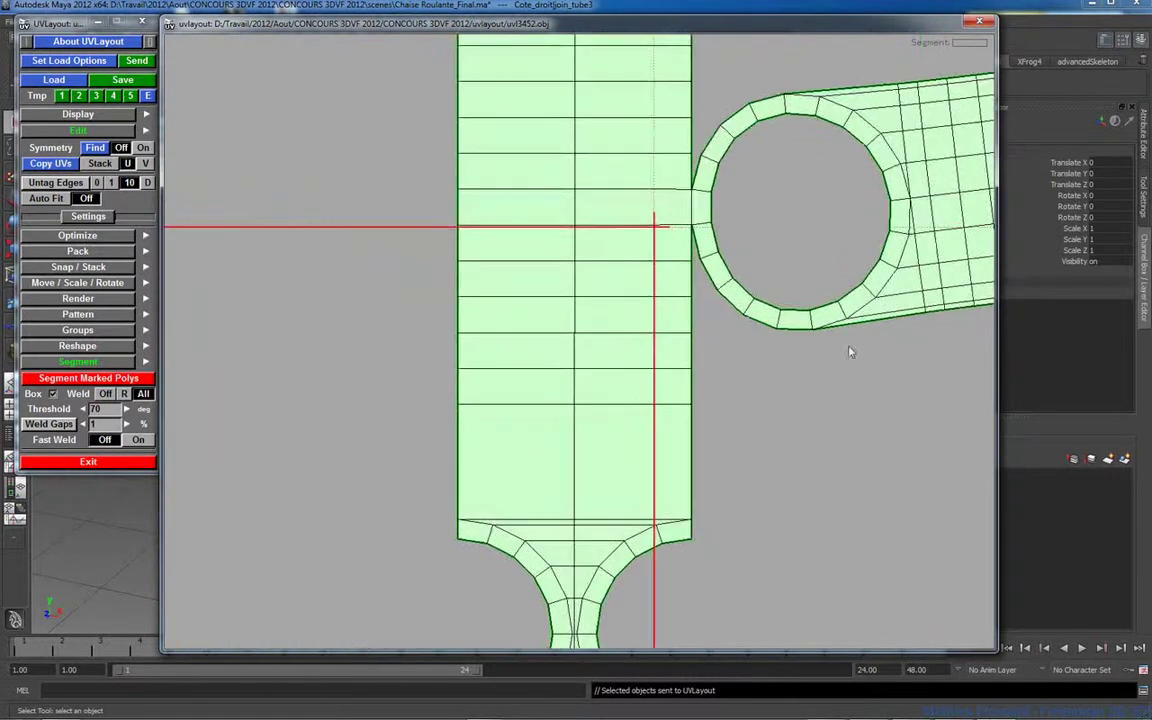
scroll(504, 324, down, 5)
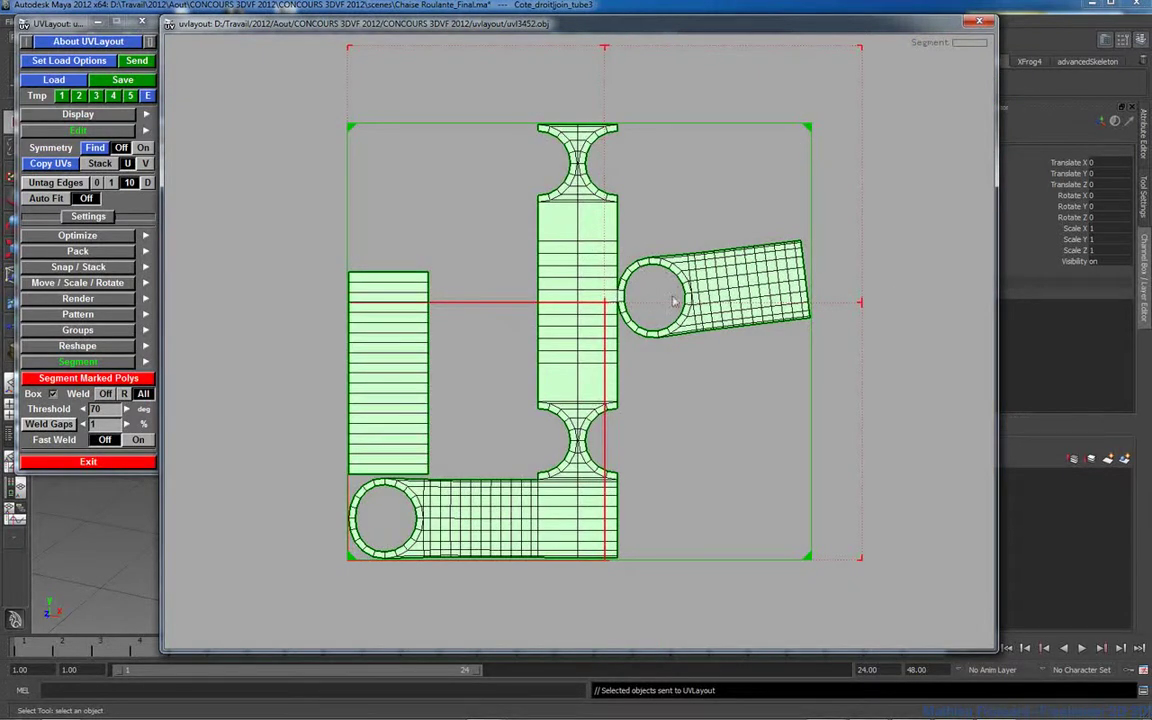
scroll(675, 300, up, 6)
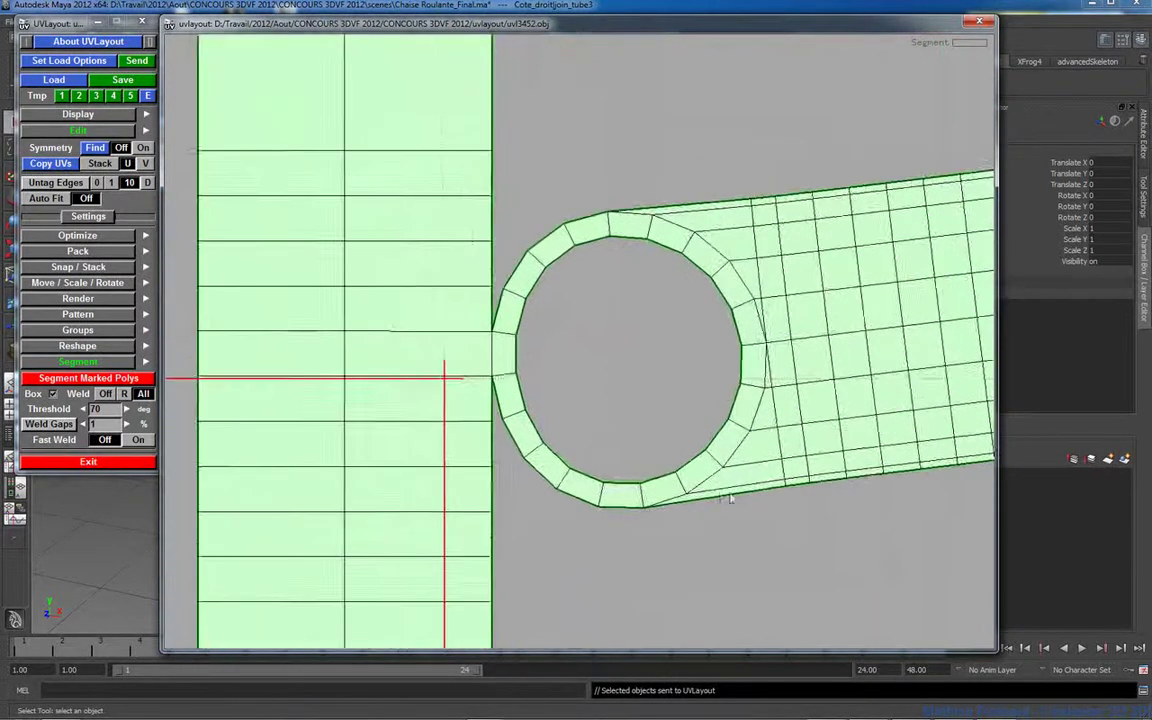
Step: Separate the ringed shell from the edge of the long strip and flatten the detached shells
right_drag(730, 498, 748, 500)
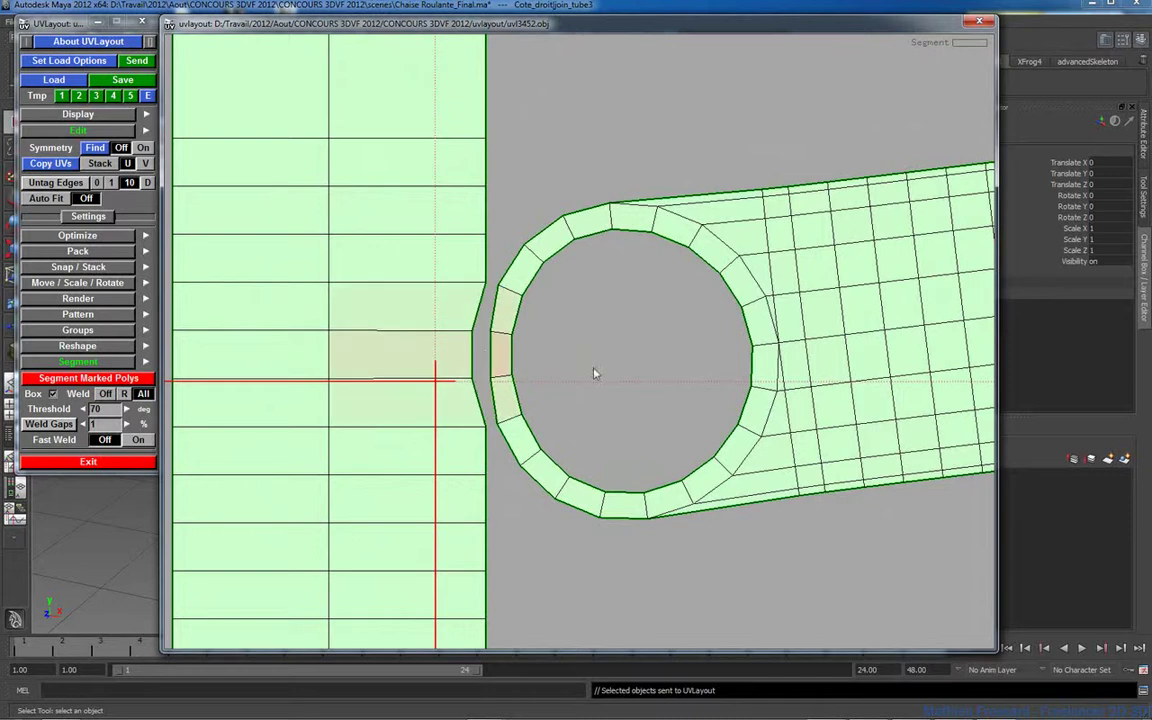
scroll(480, 362, down, 2)
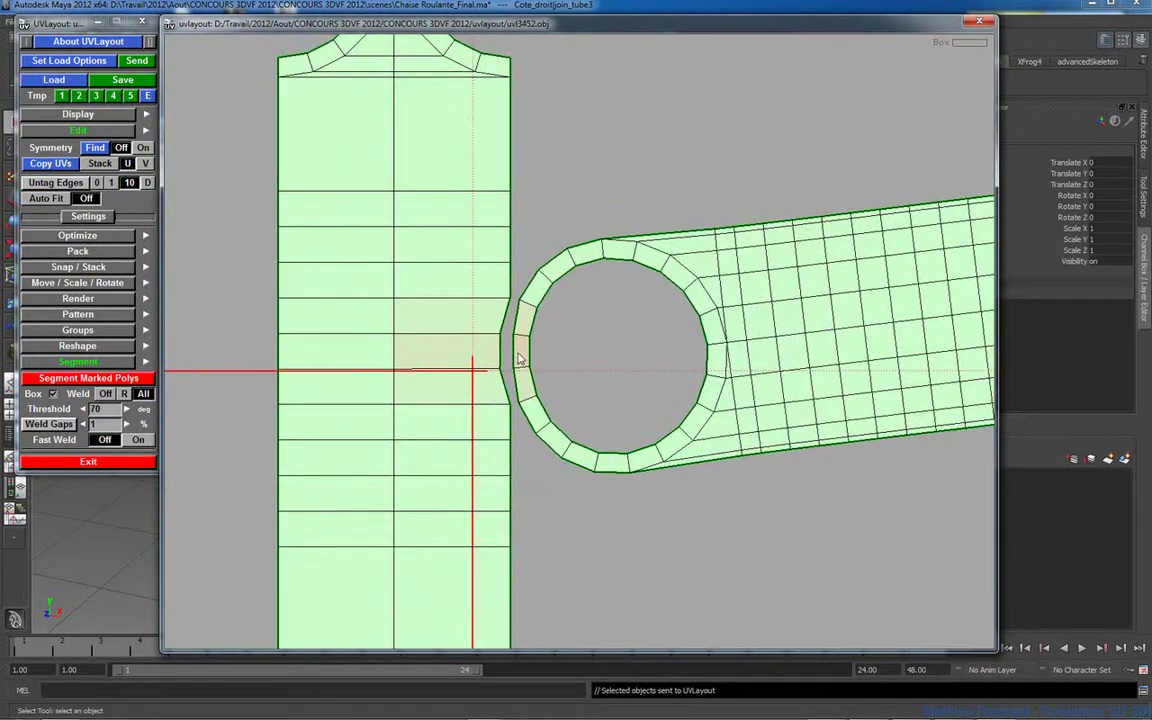
key(f)
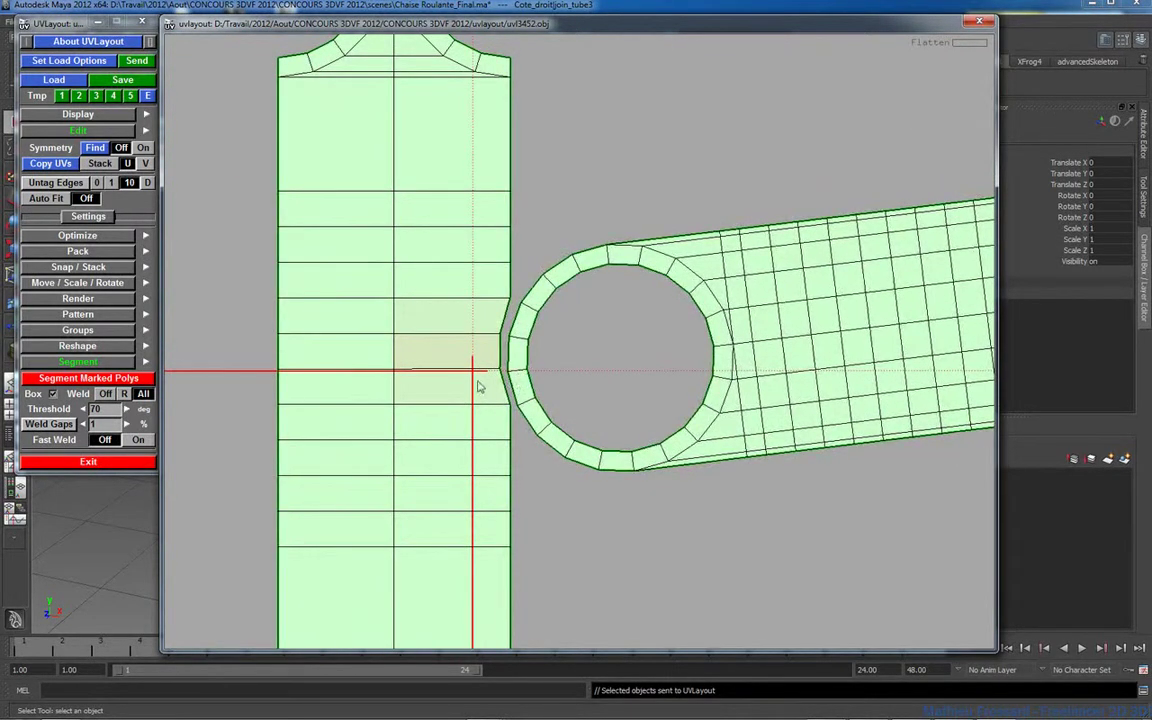
scroll(703, 467, down, 3)
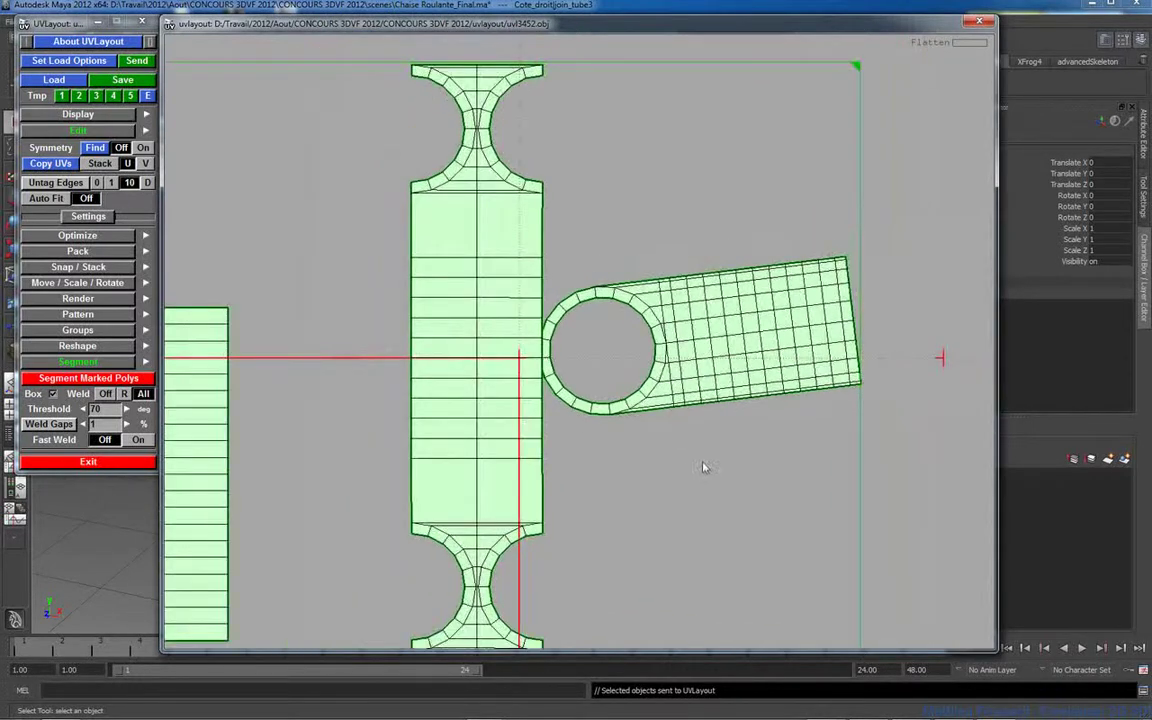
Step: Move the tilted ringed shell clear of the long strip
middle_drag(757, 374, 706, 426)
right_drag(706, 426, 701, 333)
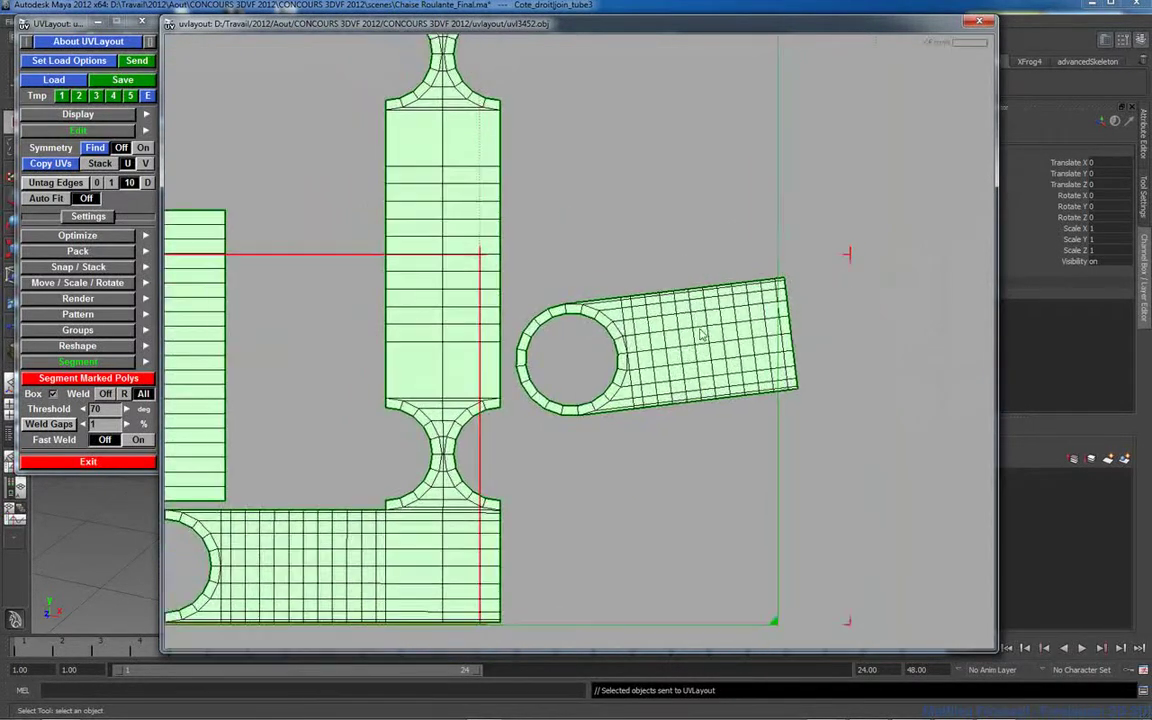
middle_drag(676, 390, 707, 326)
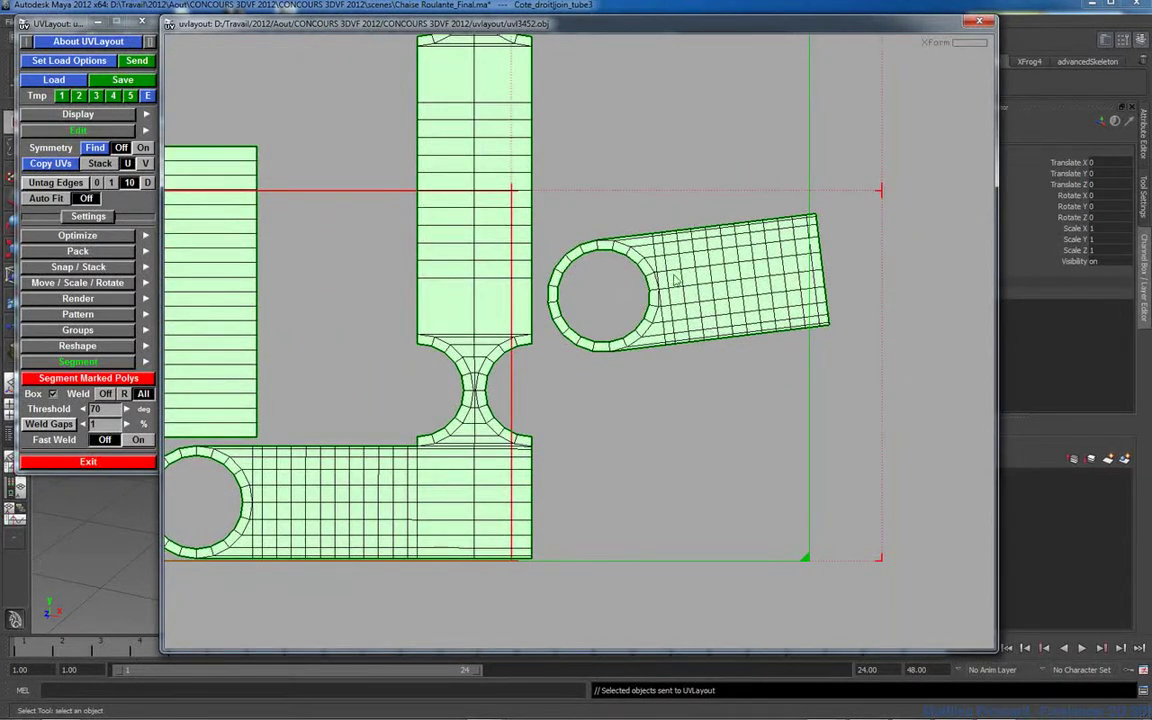
right_drag(703, 307, 875, 374)
middle_drag(875, 379, 628, 470)
right_drag(520, 520, 604, 437)
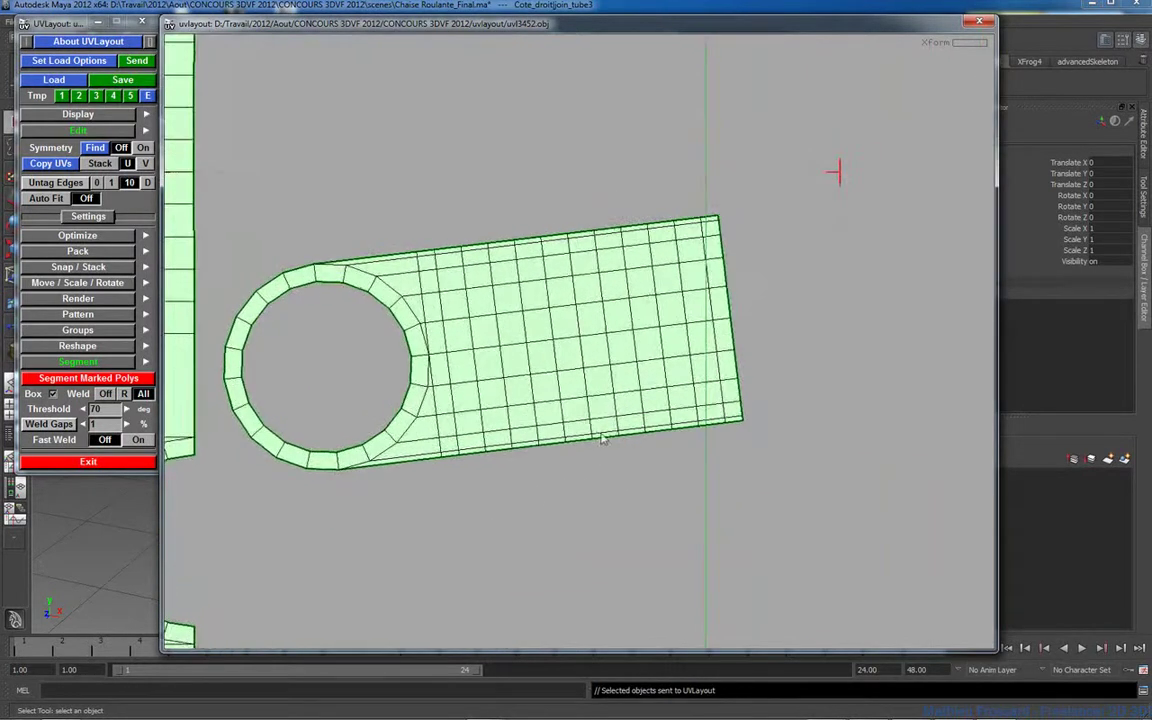
Step: Straighten the detached ringed shell so it lies horizontally, and flatten it
key(f)
key(shift+s)
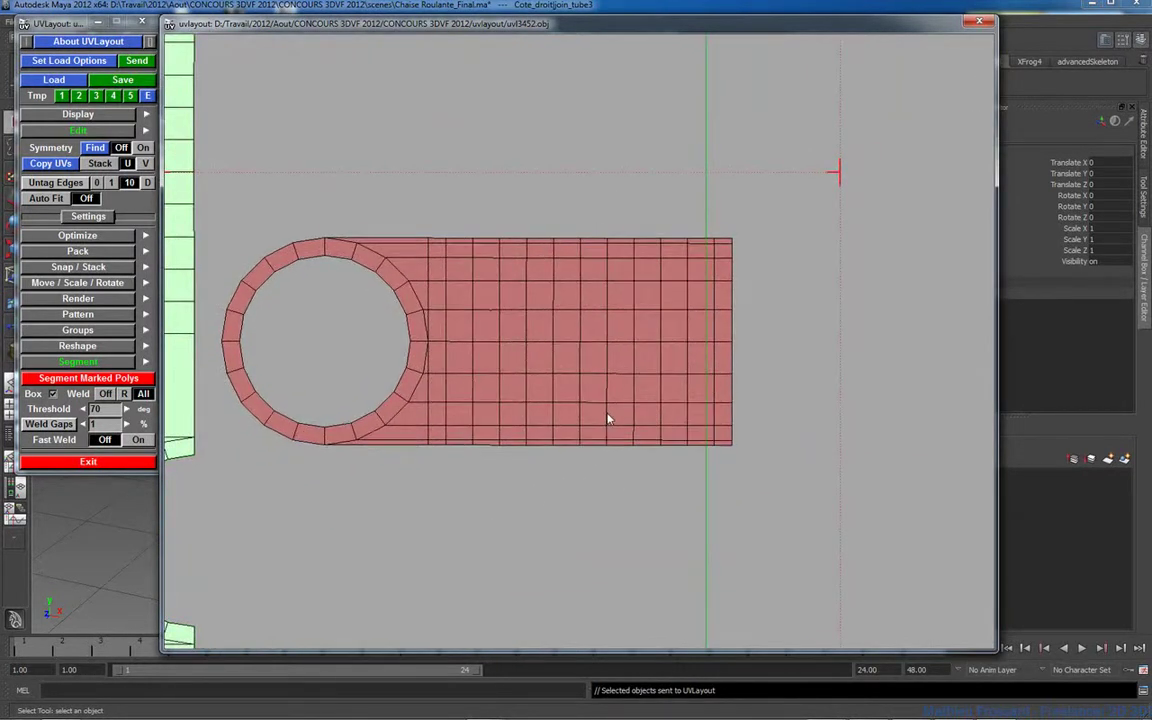
scroll(571, 424, down, 1)
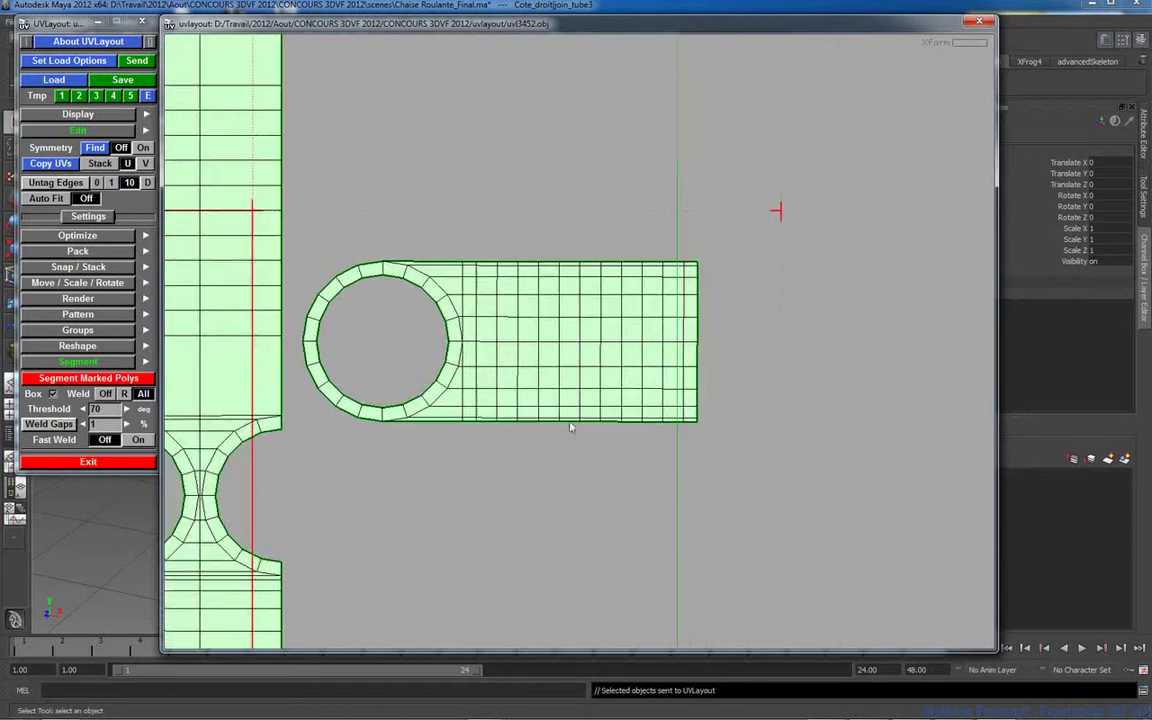
middle_drag(571, 424, 717, 386)
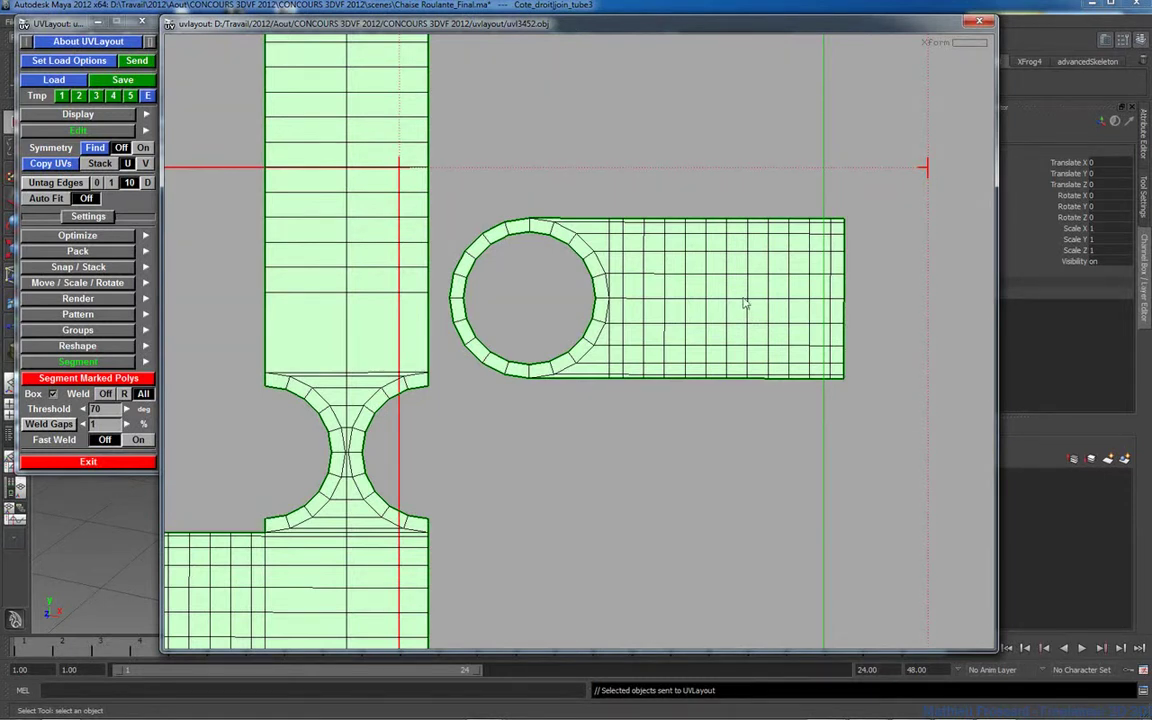
Step: Tag the ringed shell's vertical edge columns and horizontal centre line for straightening, clearing most of the tags around the ring
key(c)
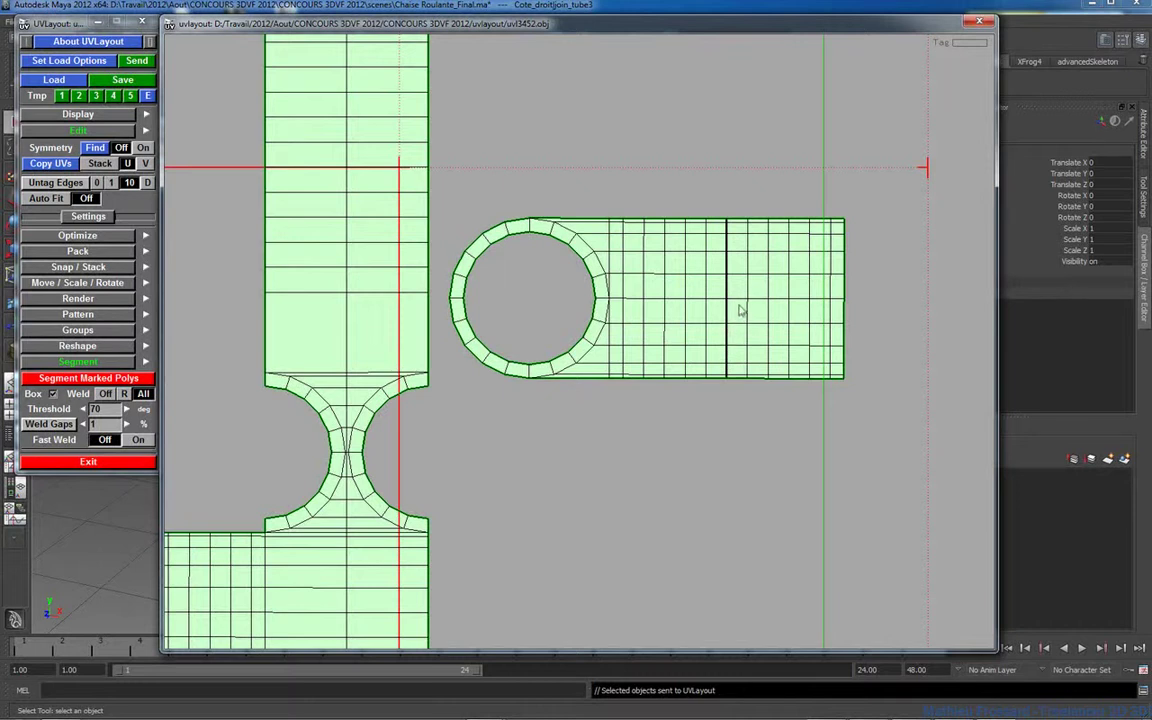
key(c)
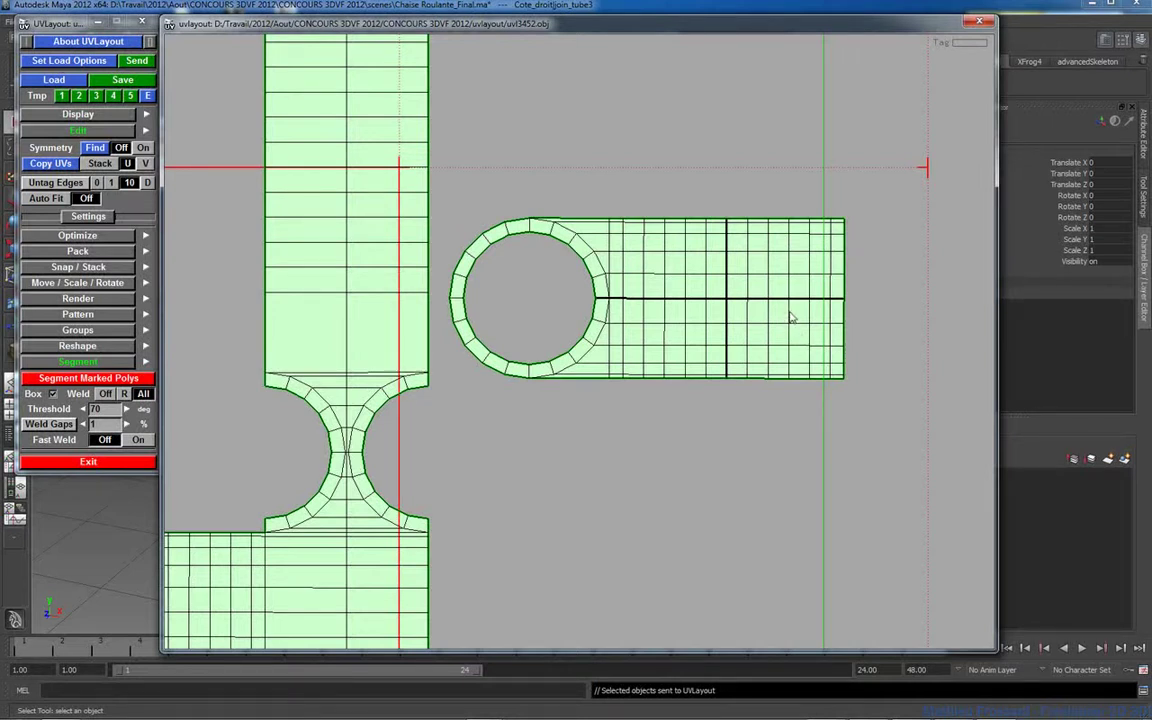
key(c)
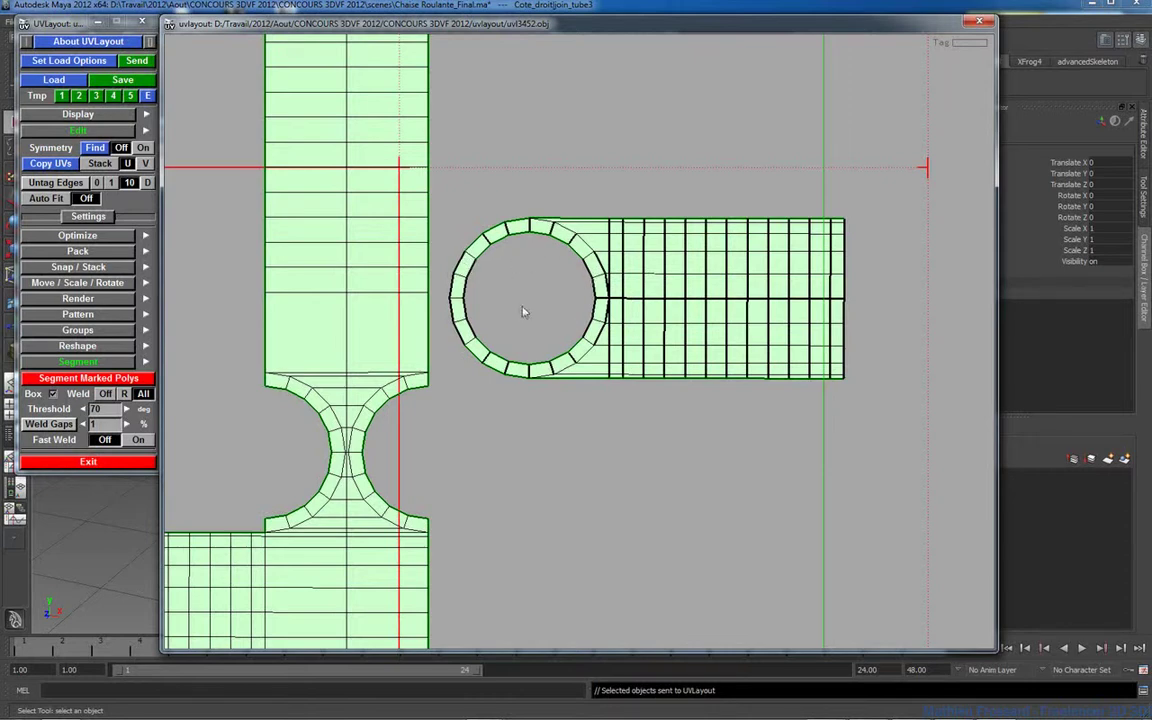
scroll(522, 305, up, 2)
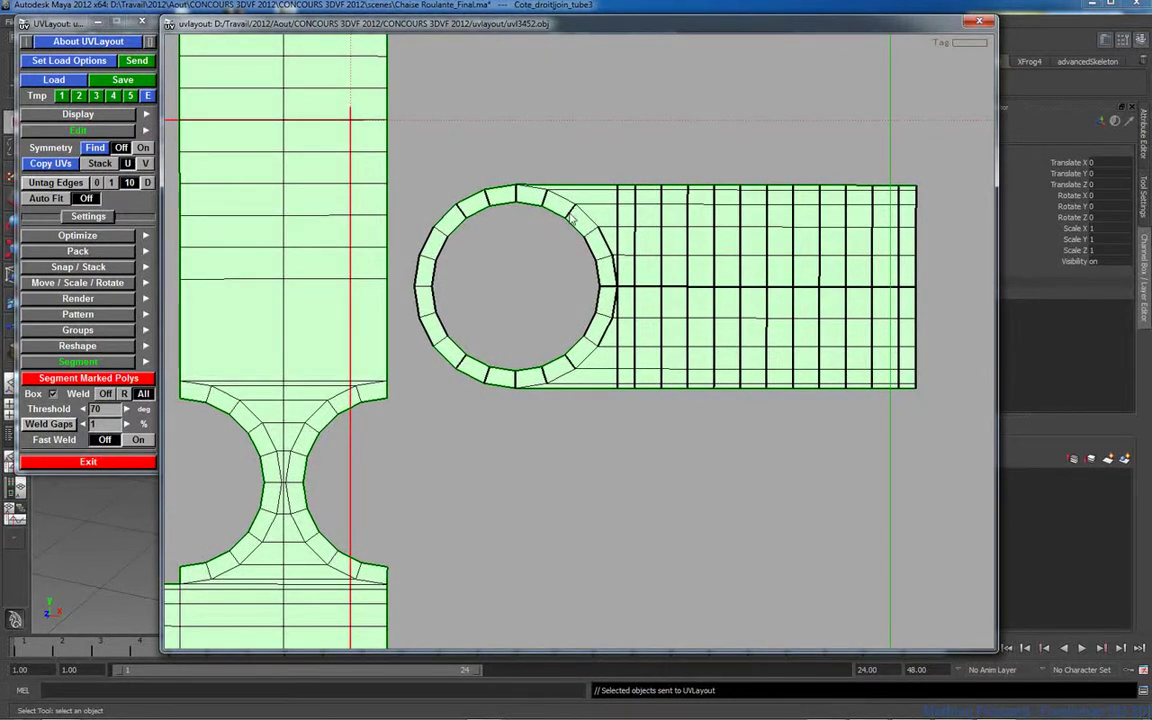
key(c)
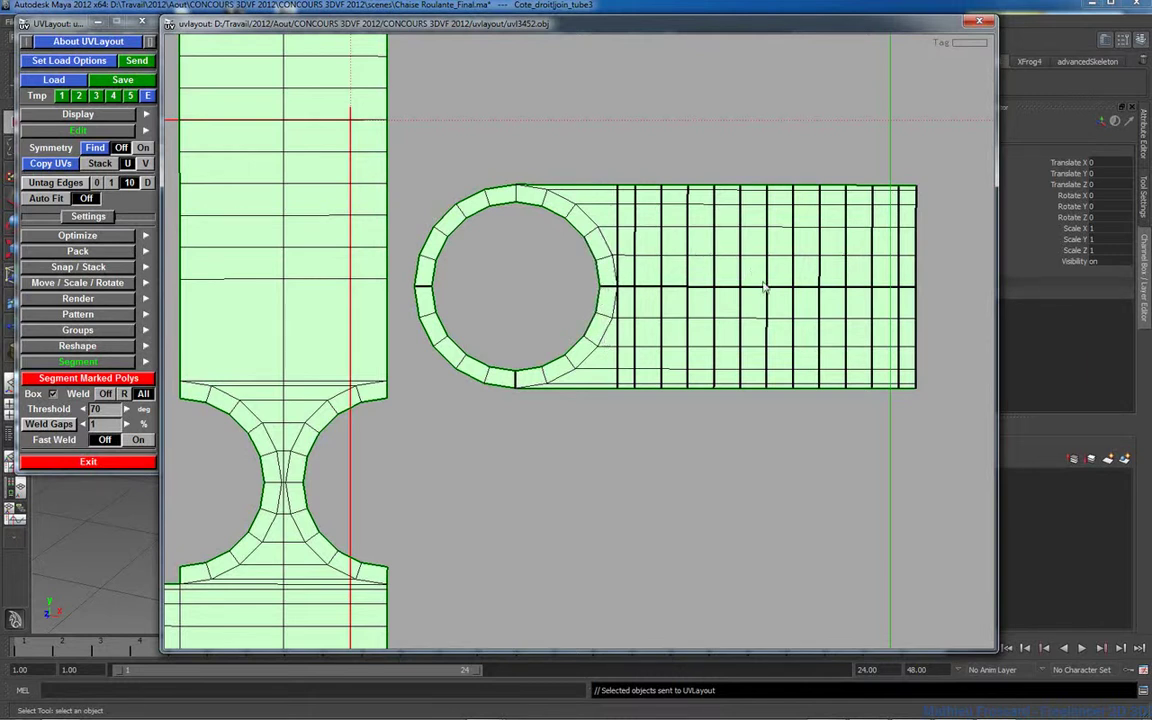
Step: Flatten the ringed shell so the tagged columns and centre line become straight
right_drag(804, 288, 786, 288)
middle_drag(786, 288, 732, 293)
right_drag(732, 293, 678, 293)
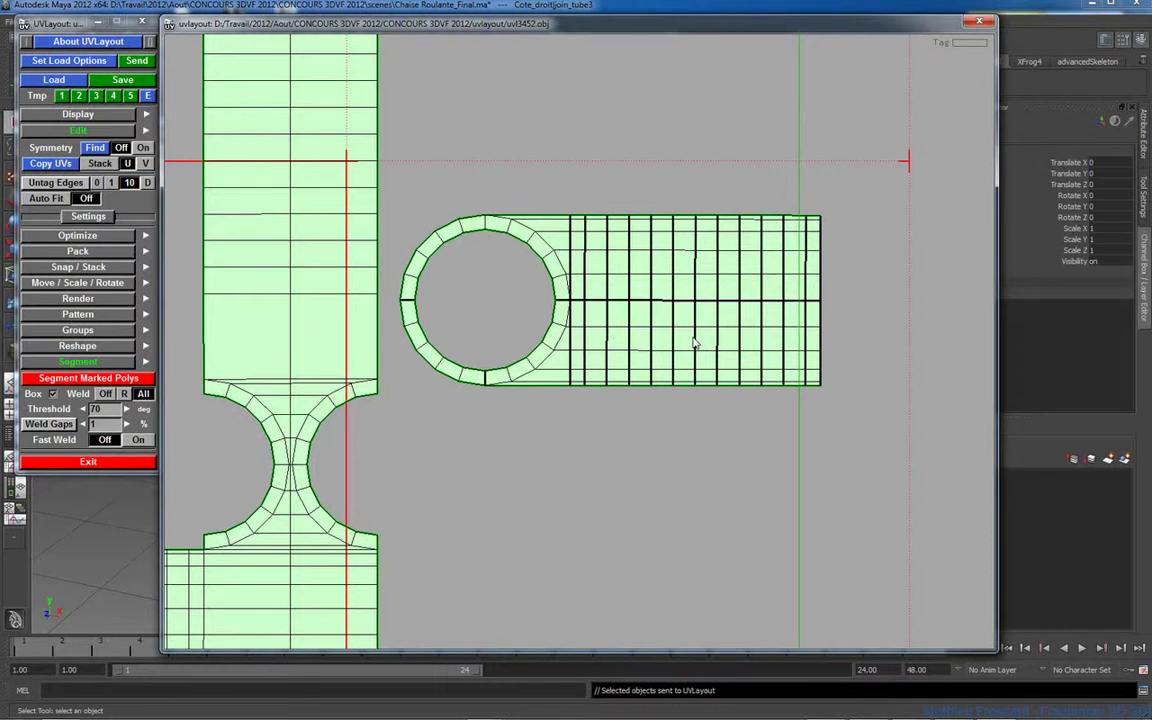
key(f)
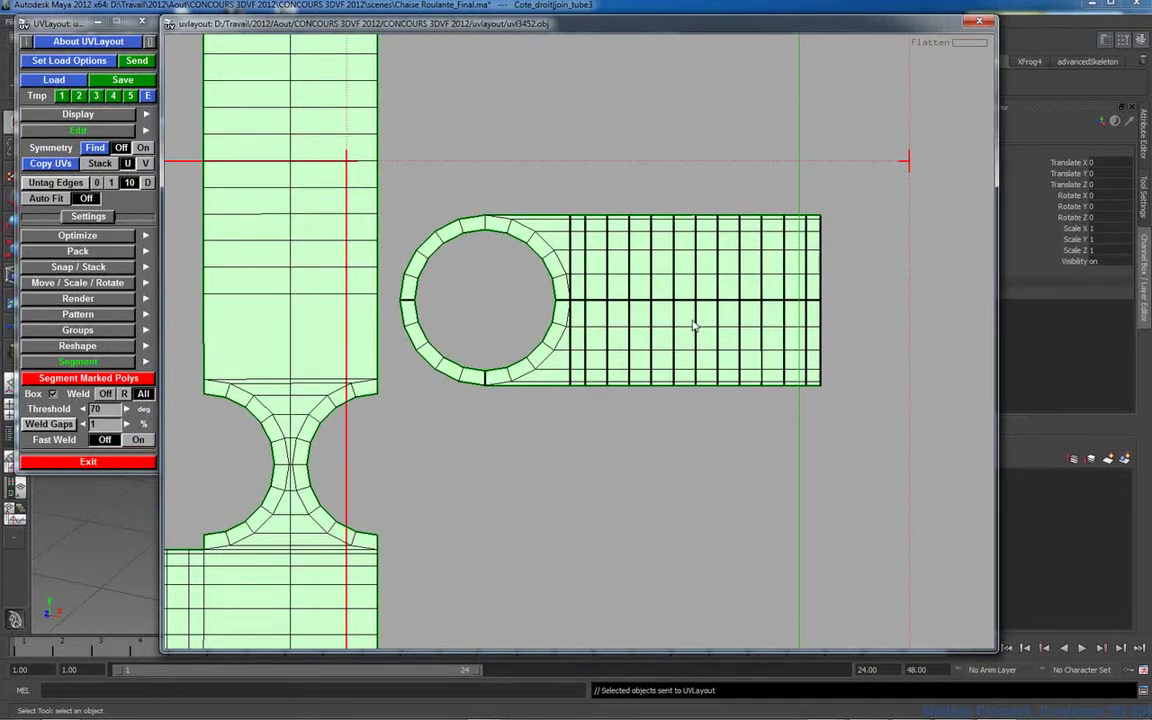
Step: Tag the ringed shell's horizontal rows as well, straighten them, and clear the edge tags
right_drag(694, 327, 737, 367)
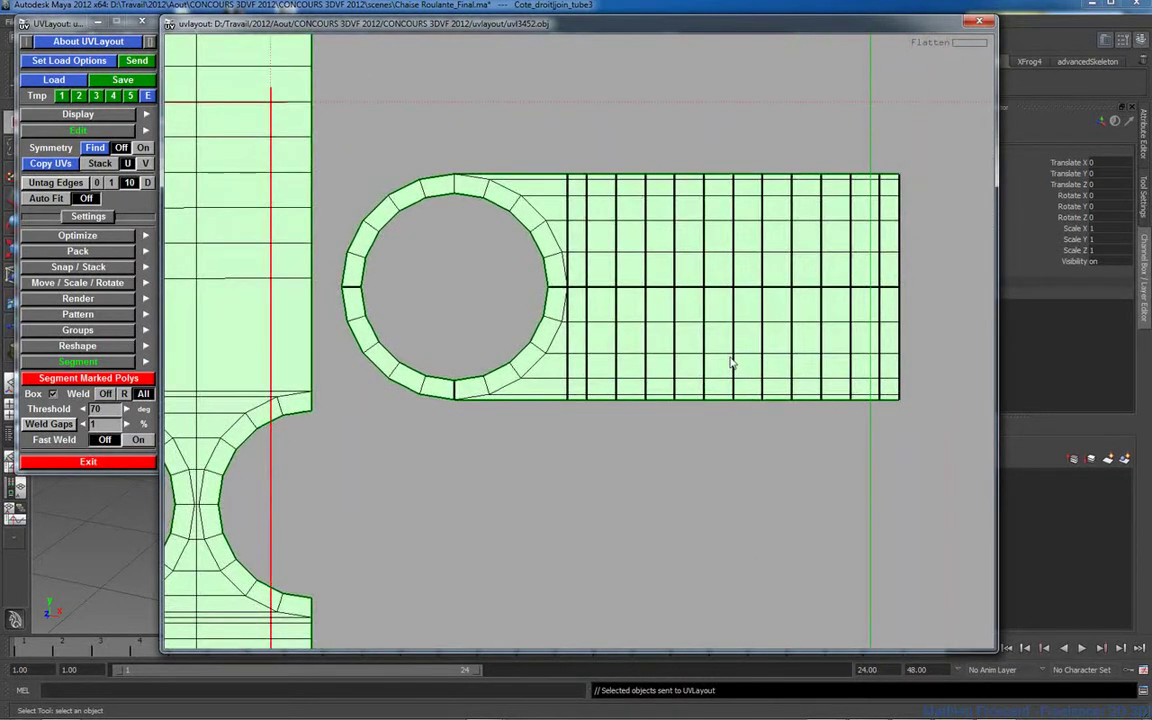
key(t)
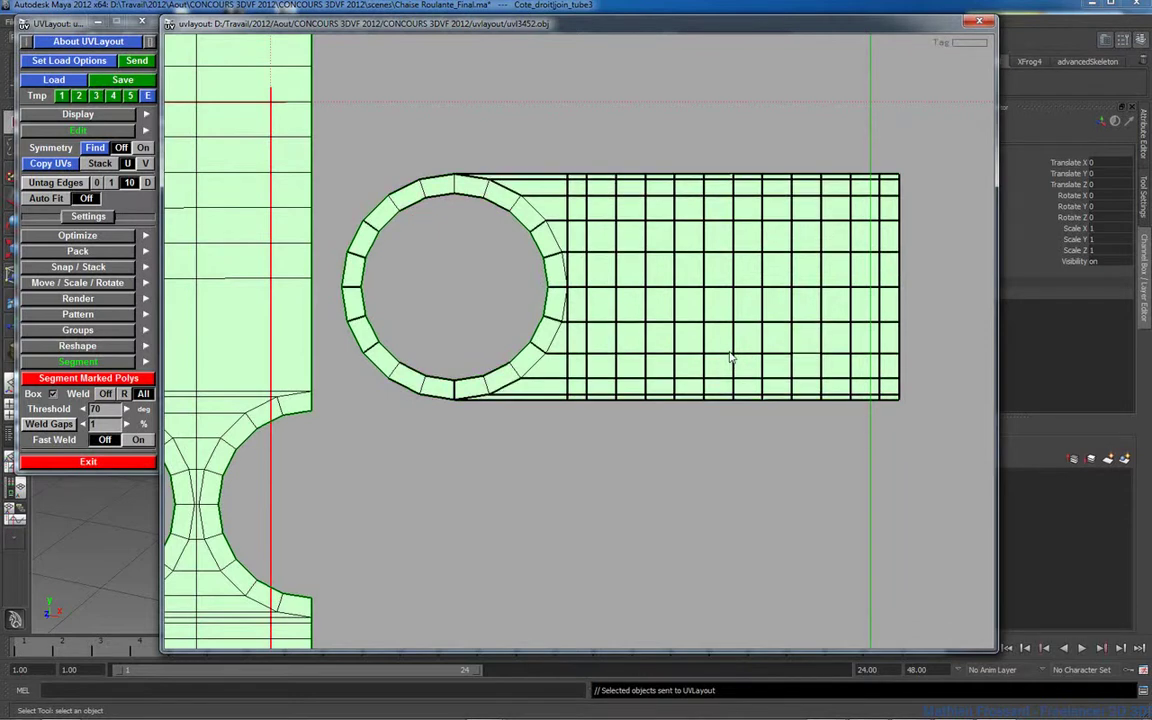
right_drag(774, 338, 640, 412)
middle_drag(637, 413, 670, 416)
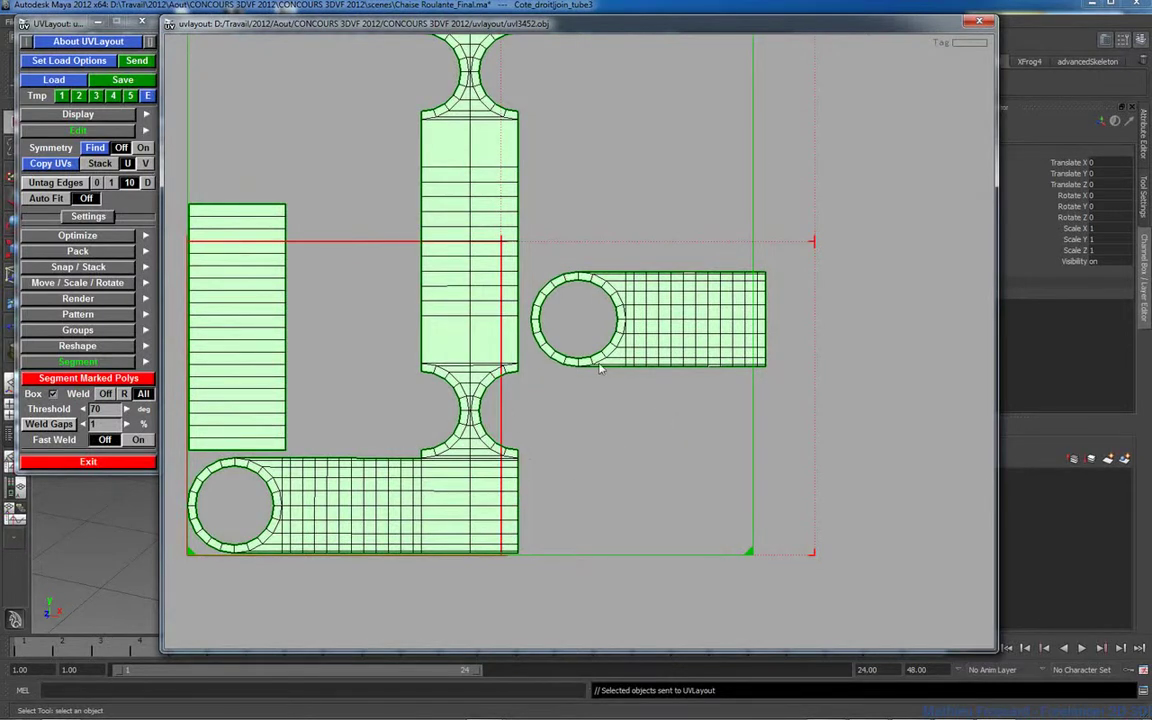
Step: Turn on Fast Weld and weld the ringed shell's straight end to the matching free end of the long strip
click(138, 441)
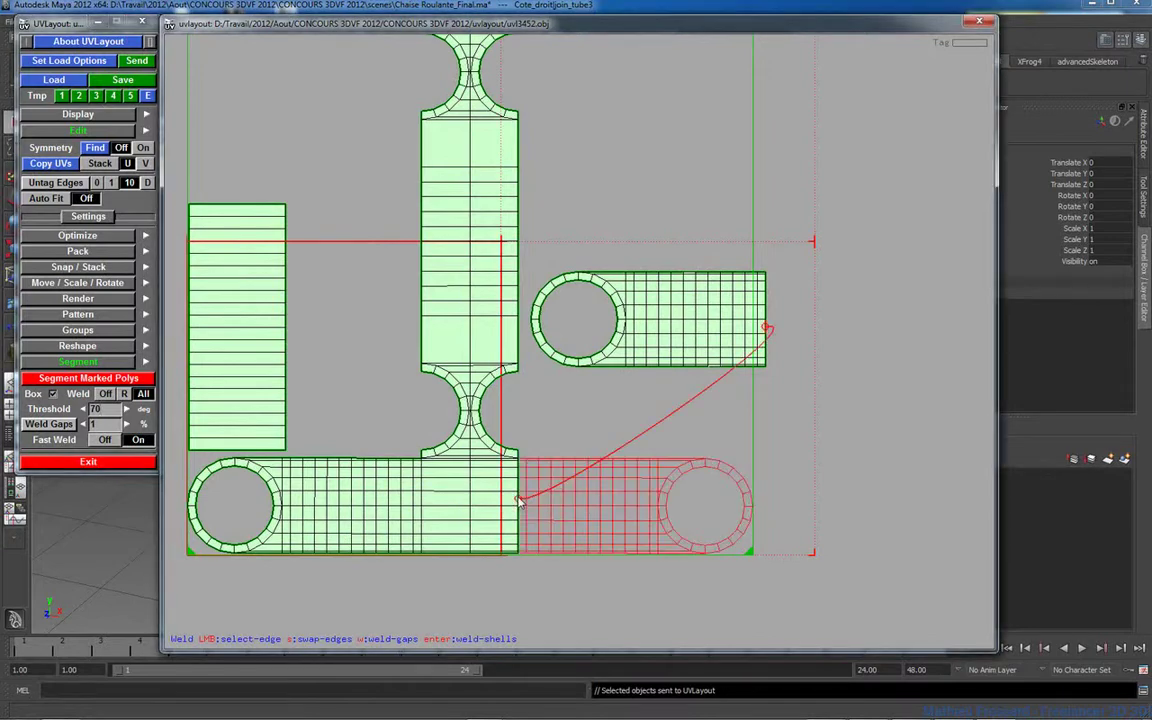
right_drag(416, 458, 537, 352)
middle_drag(513, 506, 557, 343)
scroll(558, 345, up, 2)
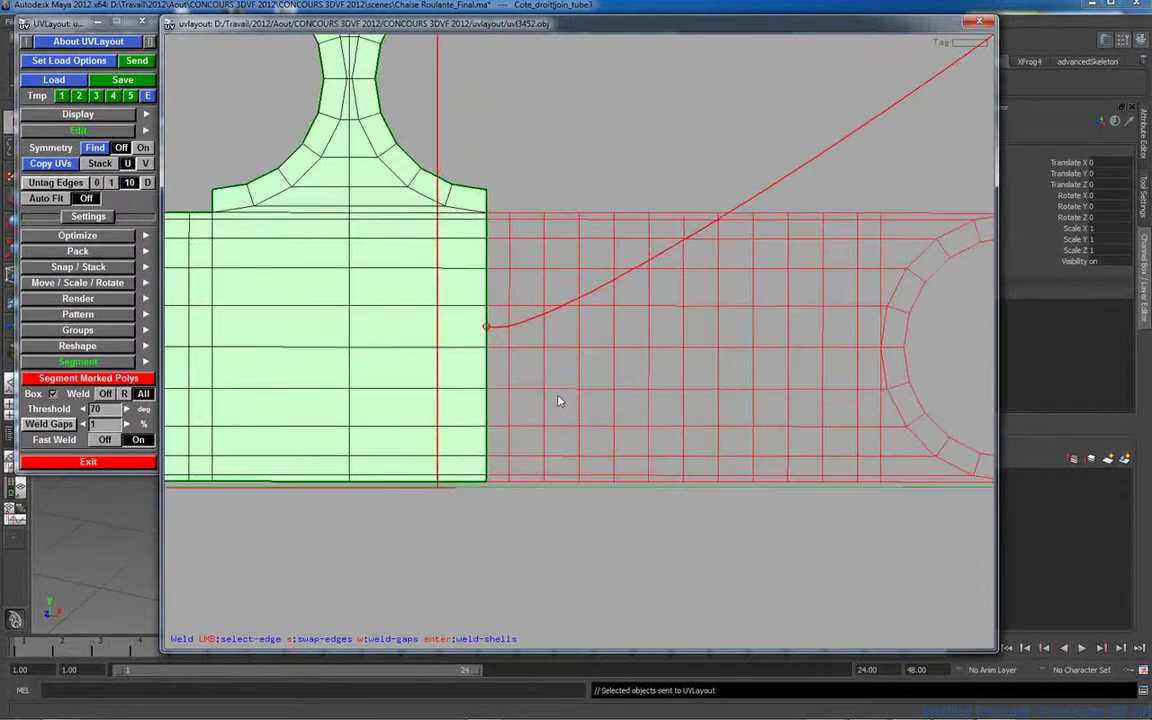
click(496, 372)
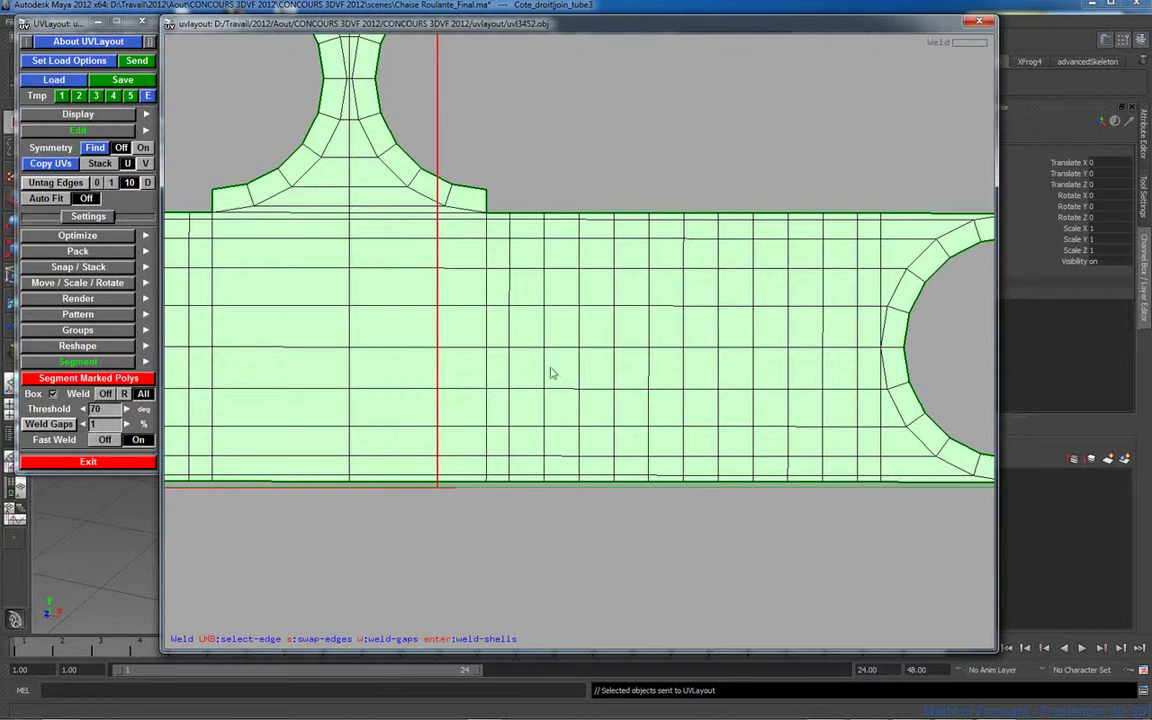
Step: Examine the welded long strip, its junction with the waisted shell, and the overall shell layout
scroll(550, 370, down, 2)
scroll(537, 329, down, 5)
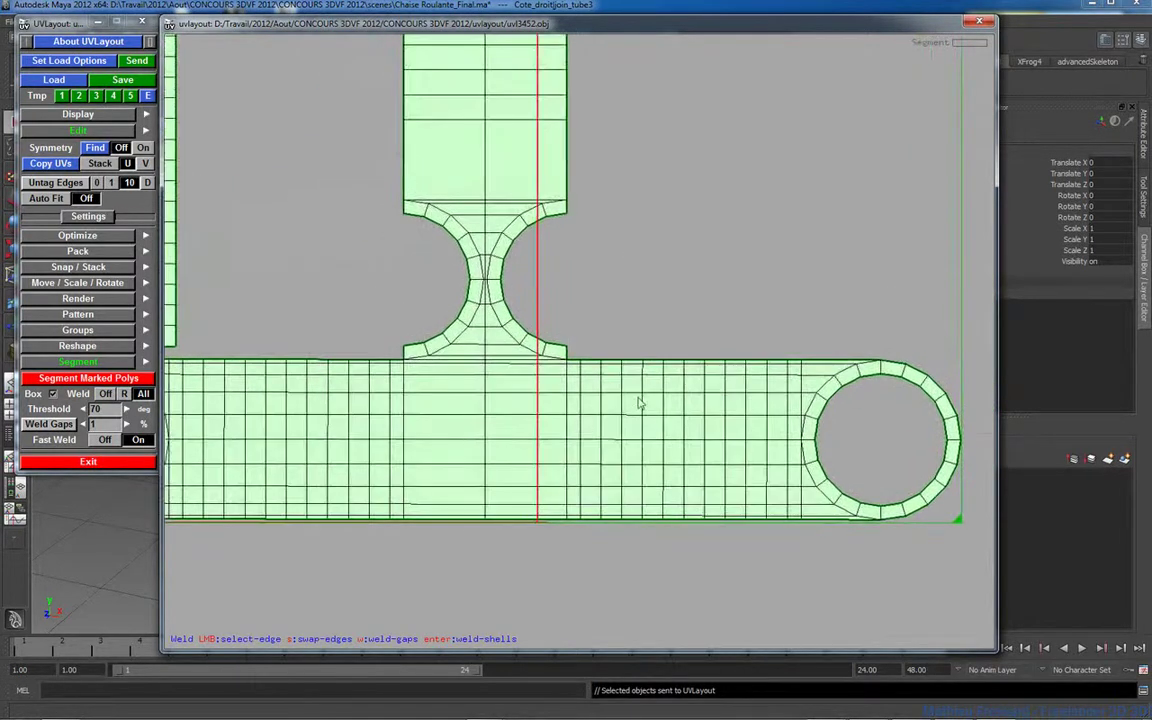
right_drag(524, 367, 725, 350)
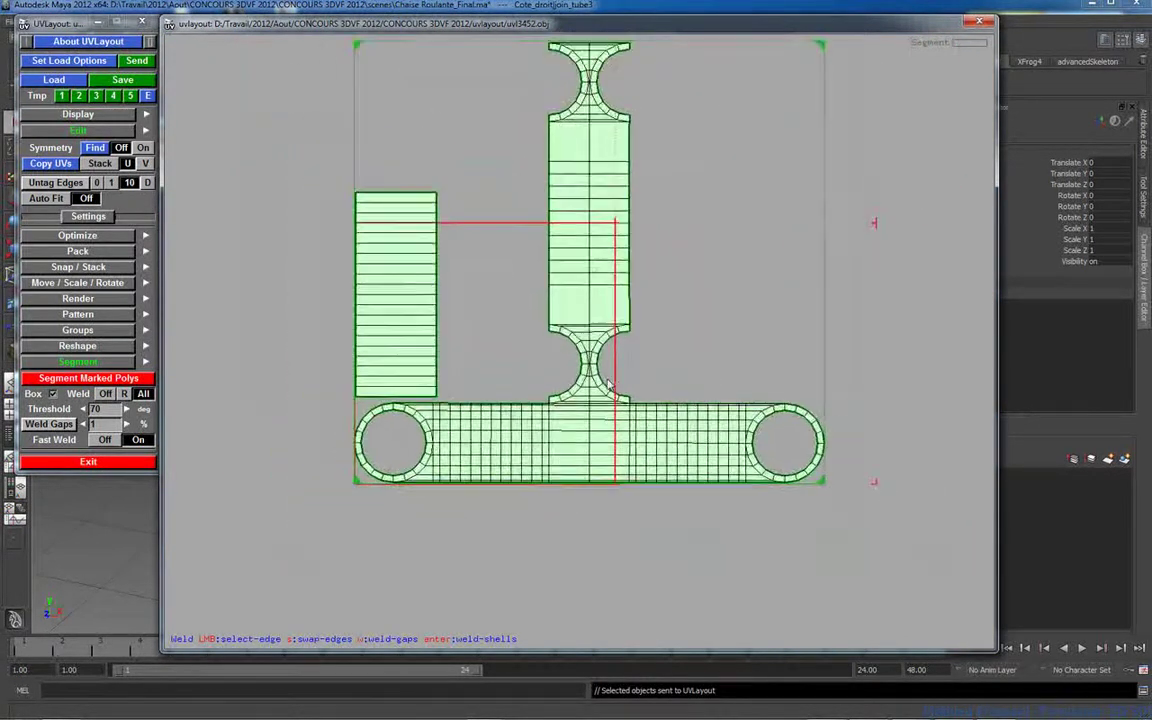
scroll(533, 392, up, 2)
scroll(681, 411, down, 4)
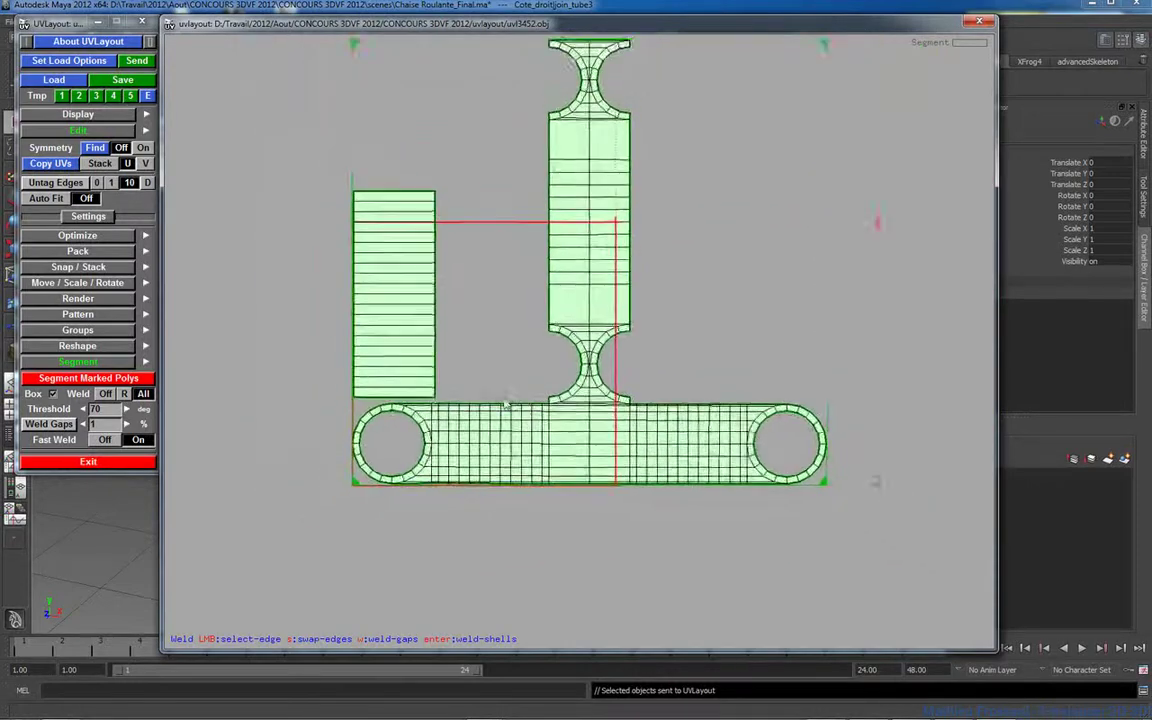
scroll(470, 404, up, 3)
scroll(620, 412, down, 2)
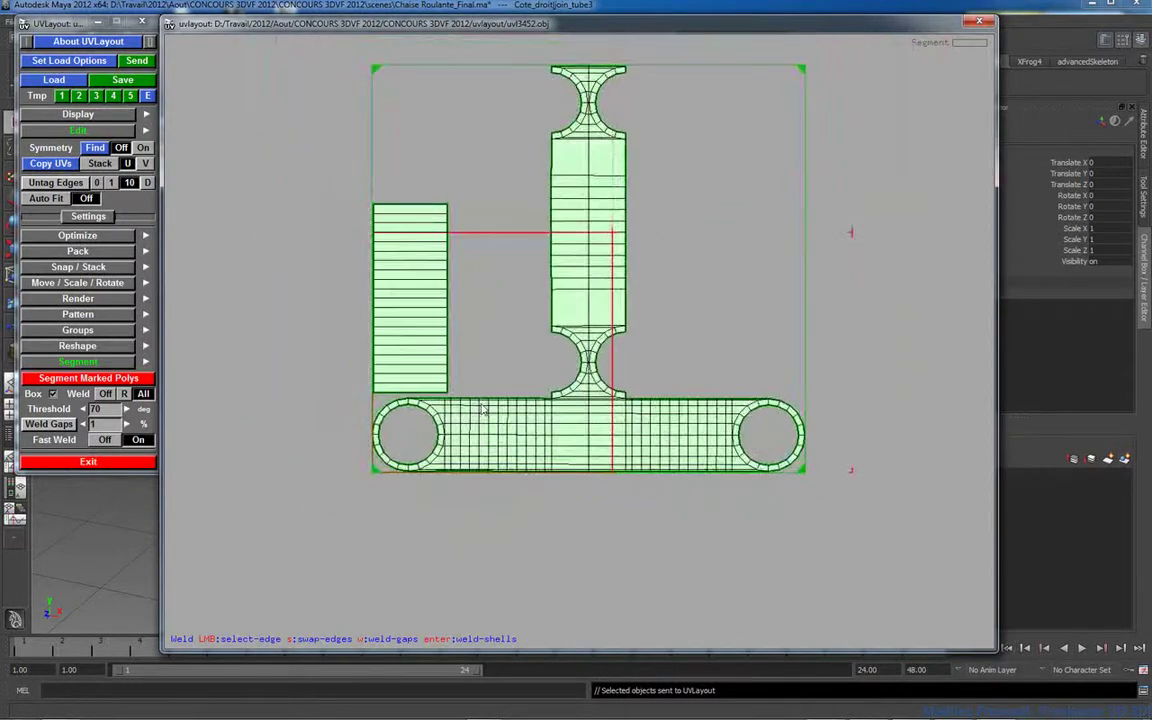
scroll(616, 415, up, 2)
scroll(640, 410, up, 4)
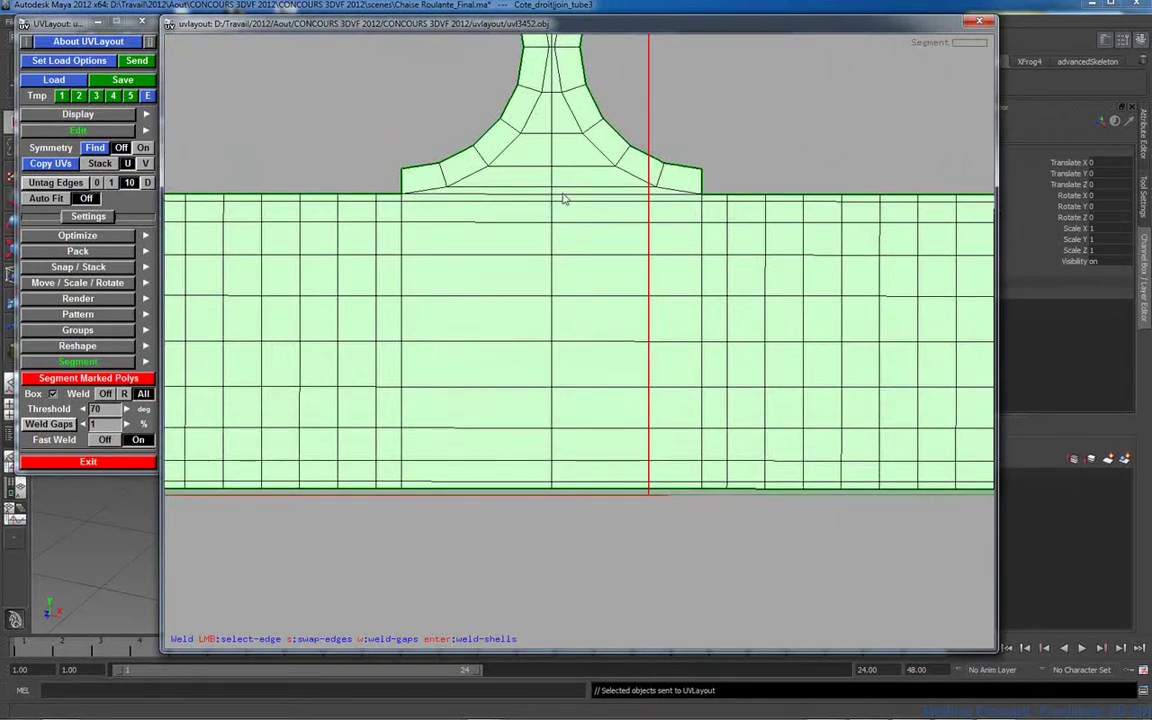
scroll(252, 265, down, 5)
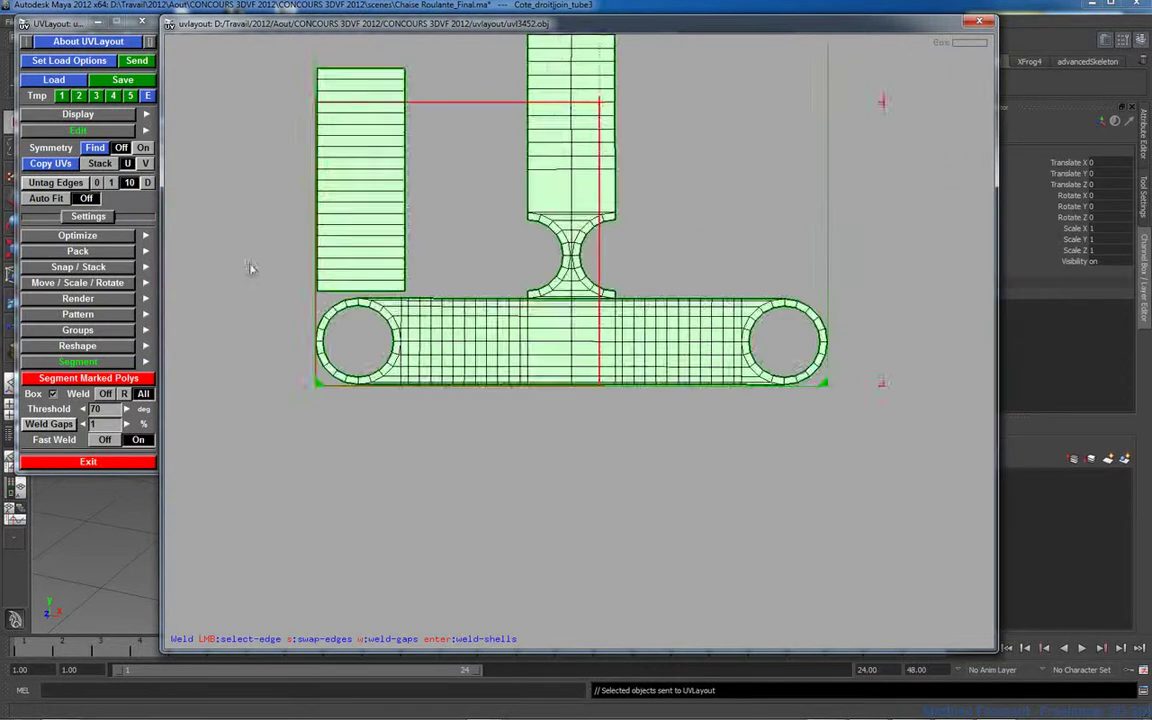
scroll(573, 312, up, 3)
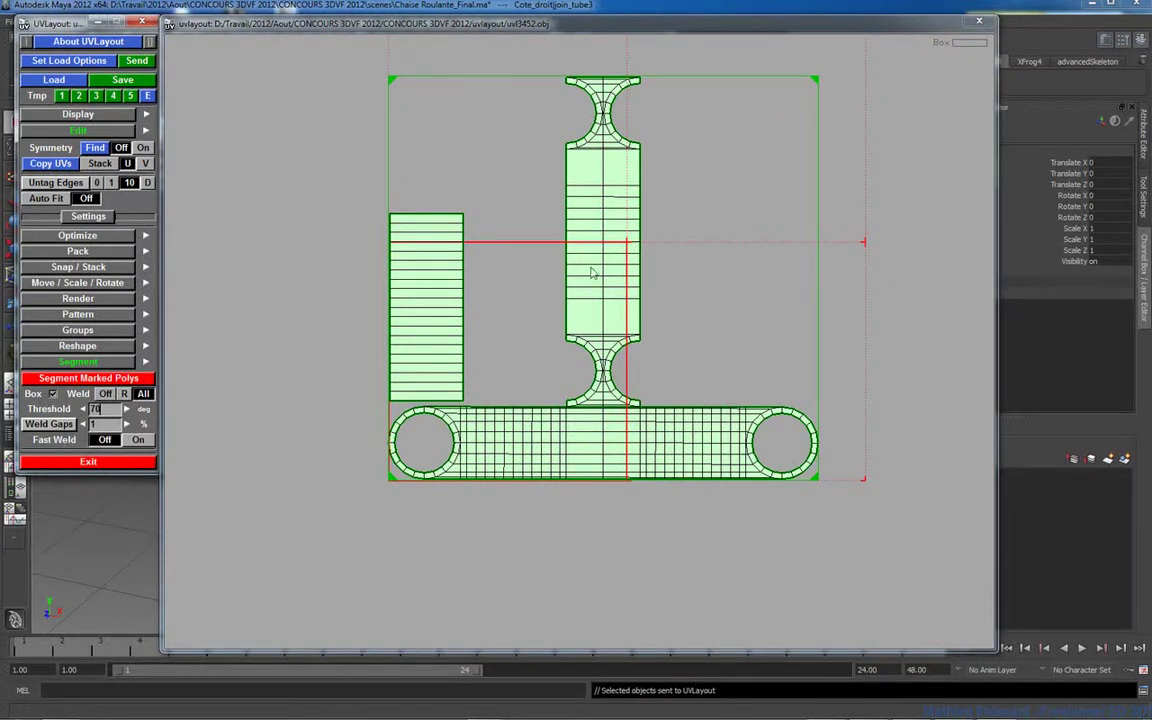
Step: Rotate the vertical waisted shell 90 degrees, place it directly over the long strip, and move the rectangular shell above it
key(g)
key(g)
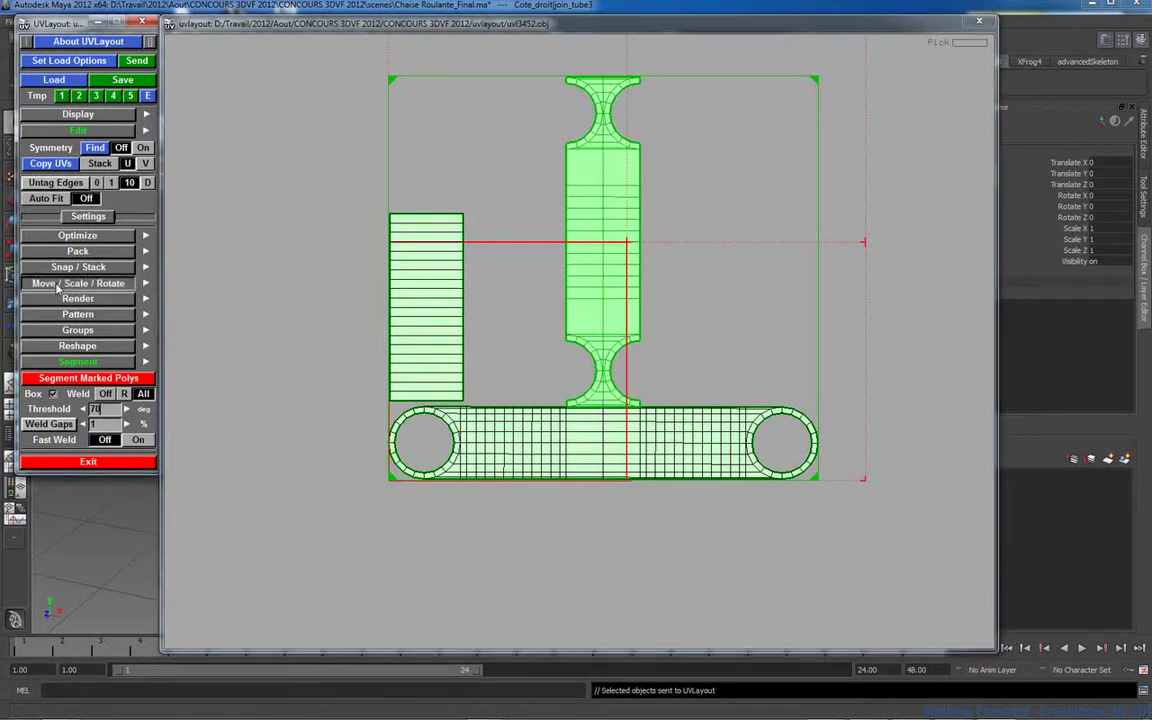
click(60, 283)
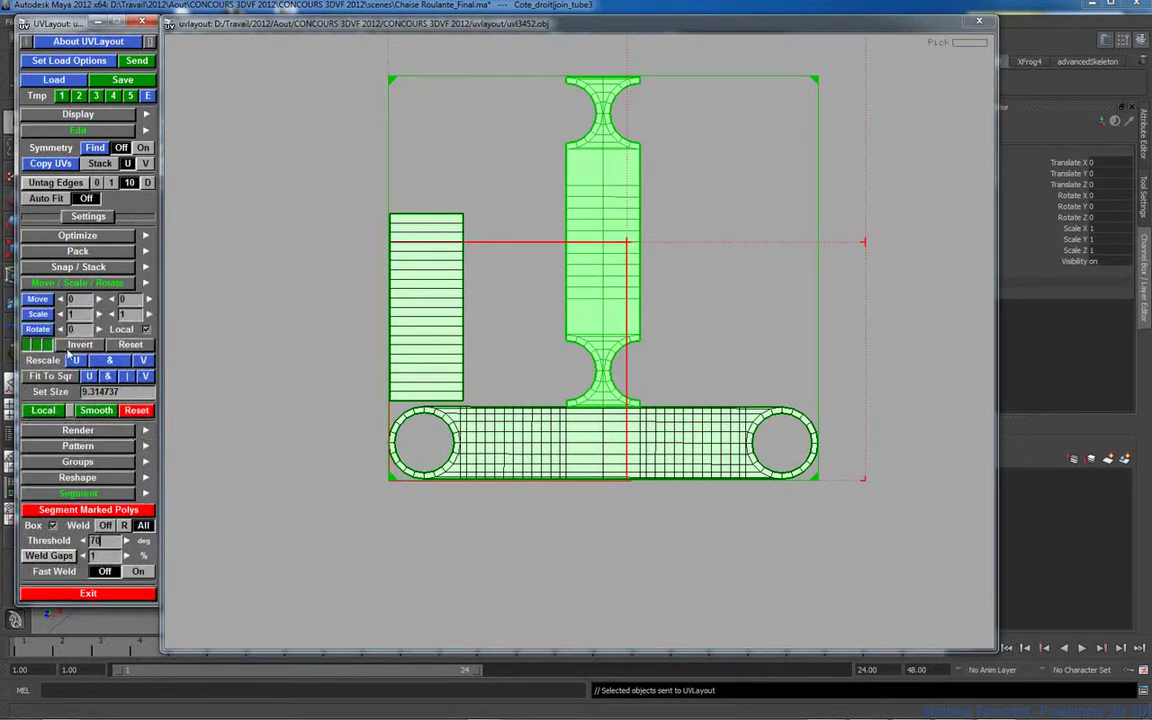
click(33, 329)
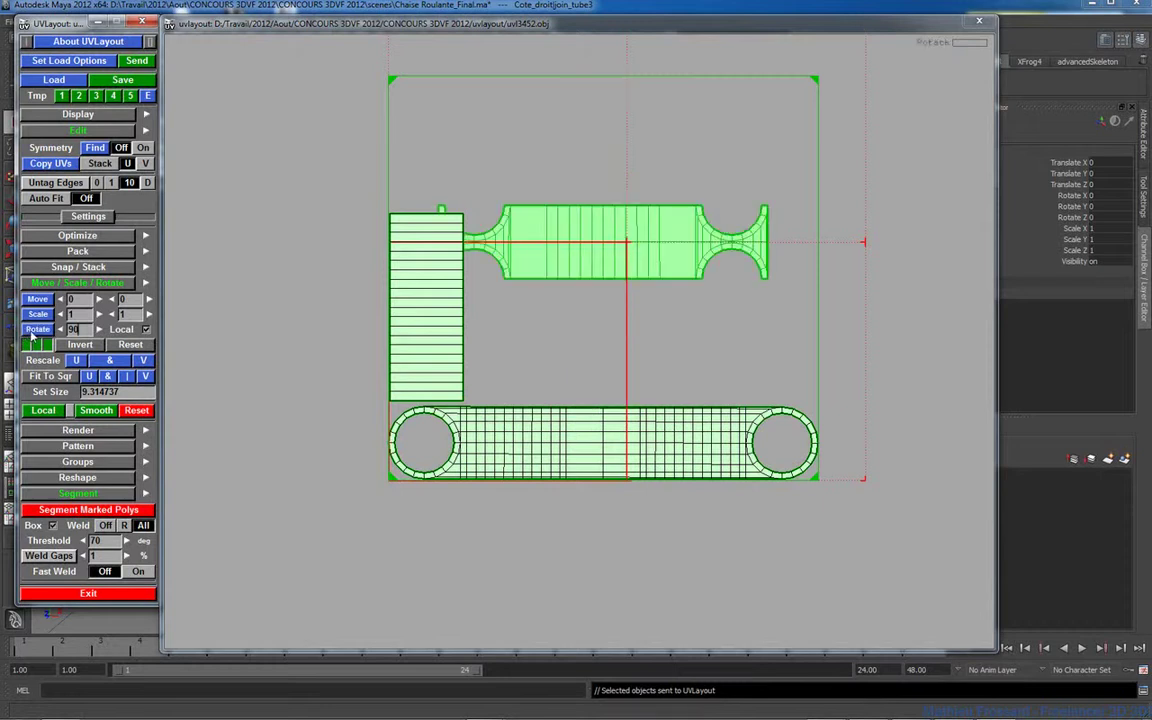
click(80, 283)
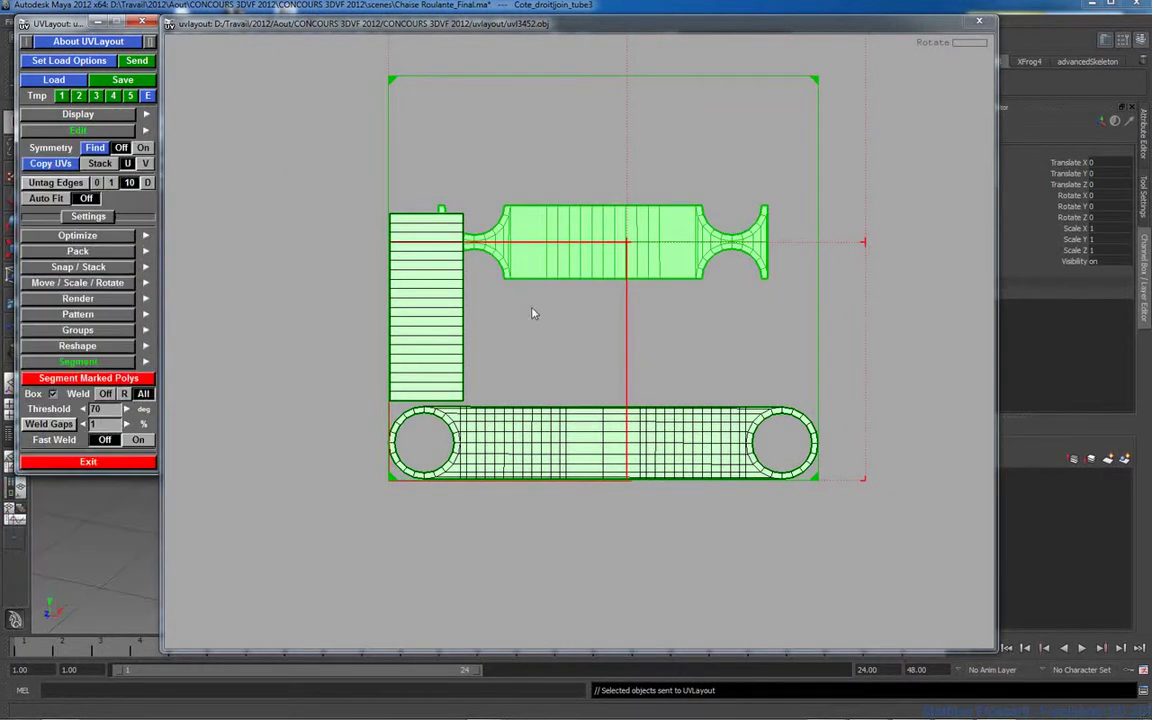
drag(575, 263, 586, 380)
drag(437, 301, 627, 206)
click(80, 283)
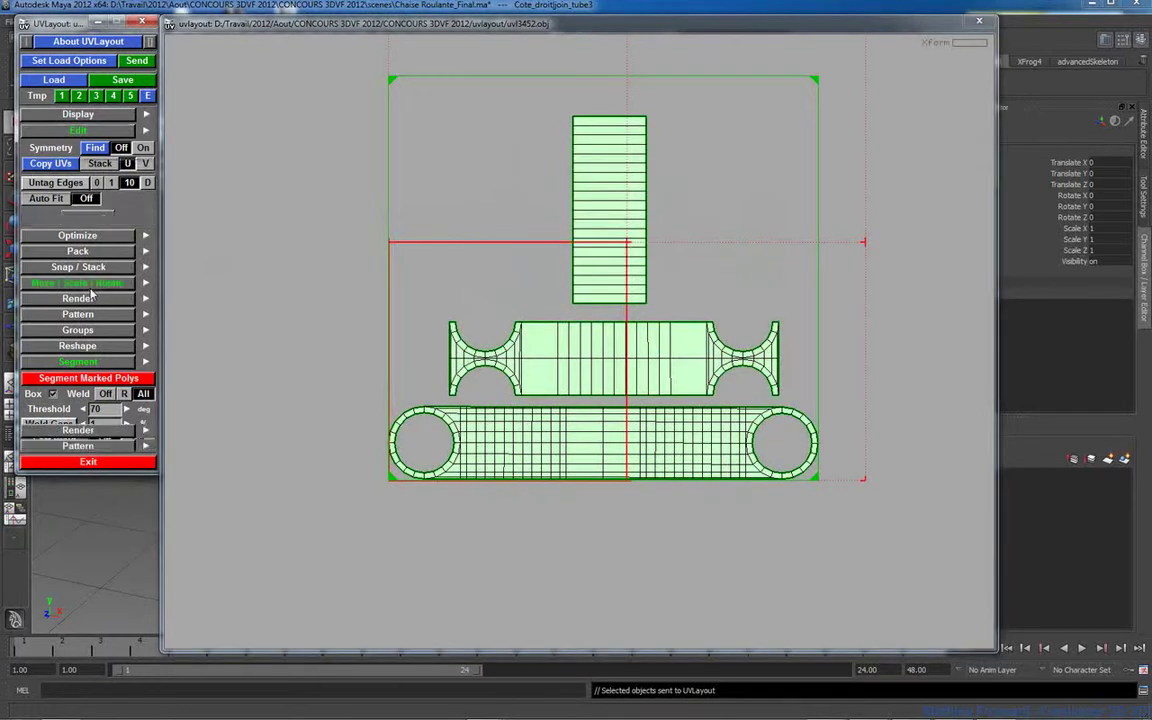
click(33, 330)
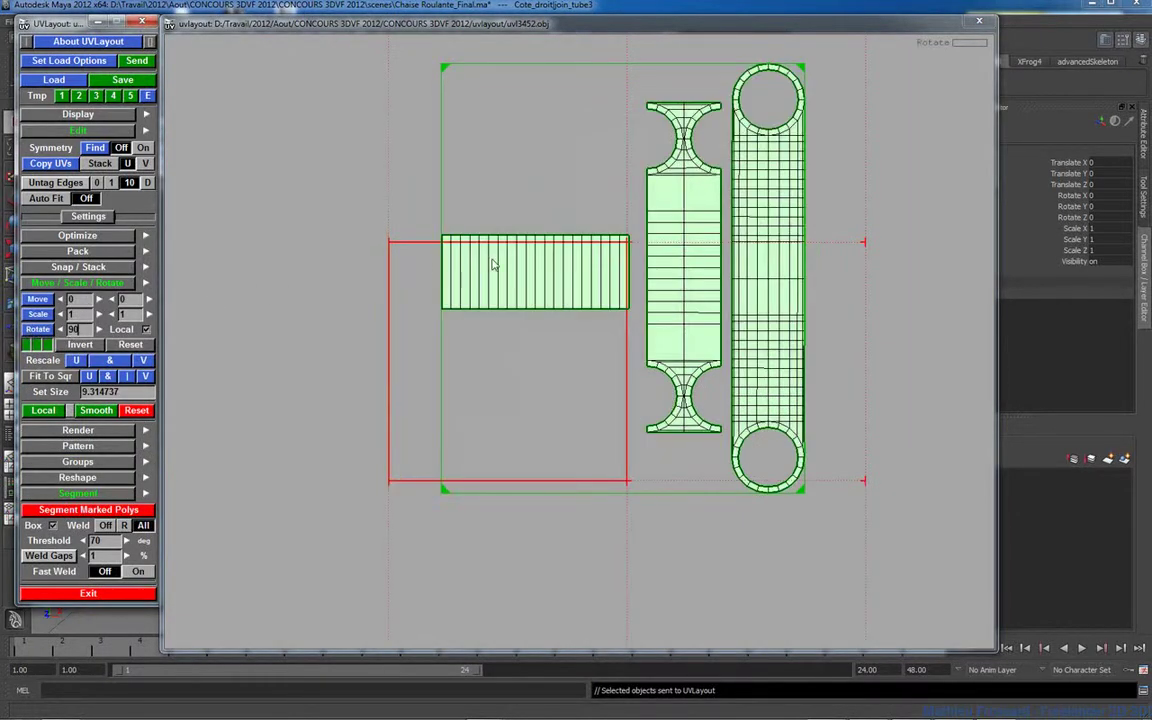
click(492, 264)
key(ctrl+z)
Step: Rotate only the rectangular shell 90 degrees and place it just above the waisted shell
key(g)
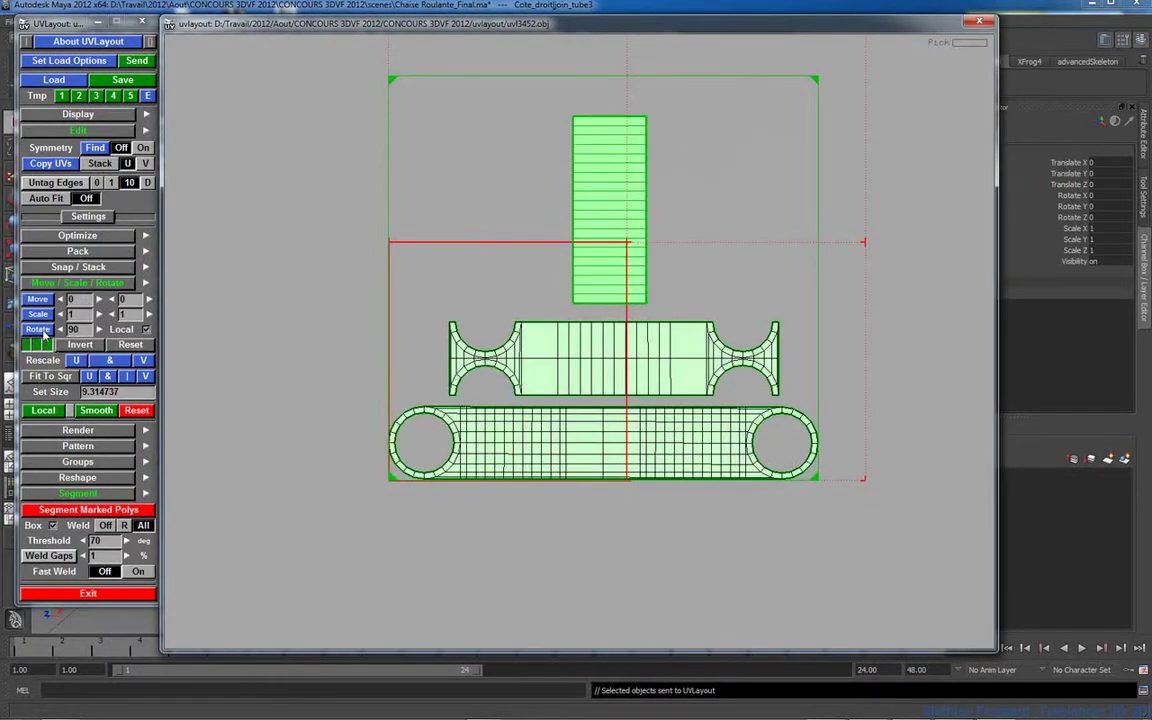
click(40, 330)
drag(606, 226, 613, 290)
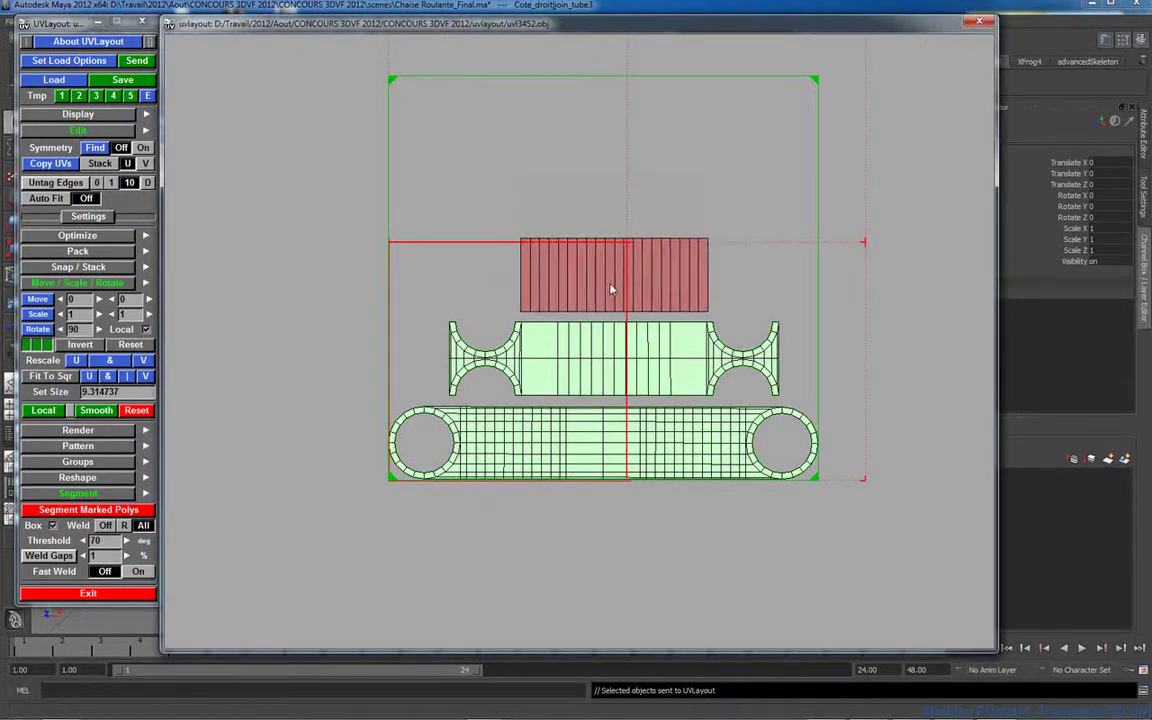
click(73, 282)
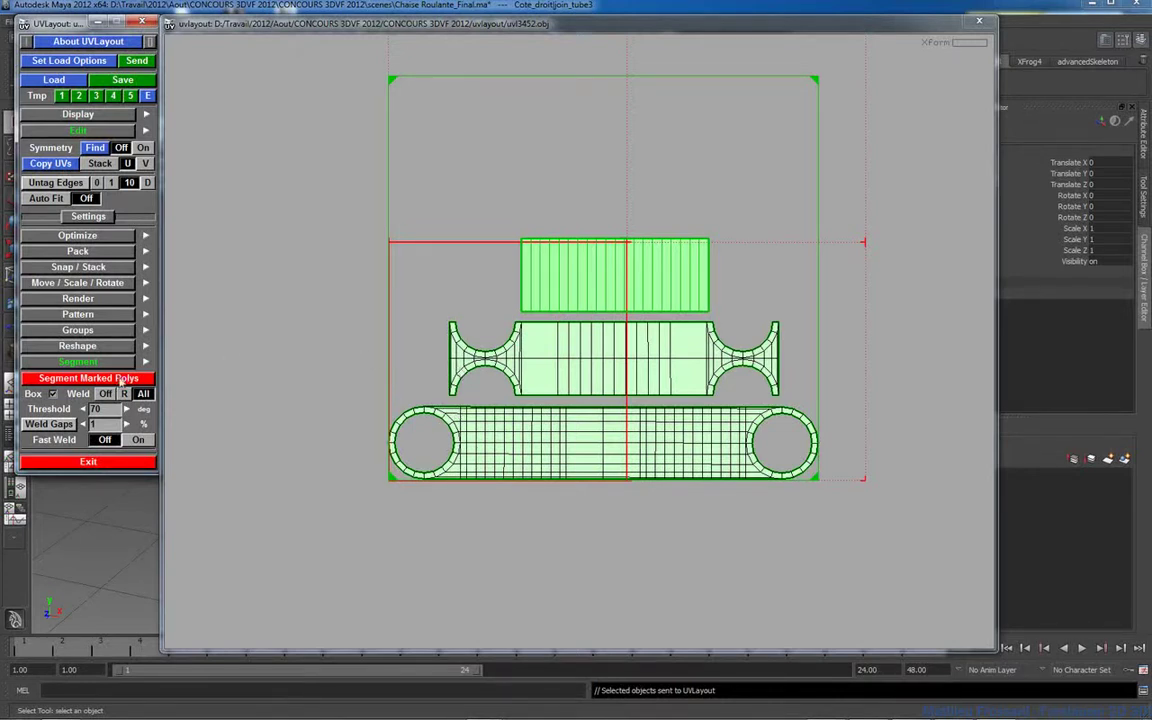
Step: Delete all packing boxes and pack all shells with rotation disabled
click(82, 251)
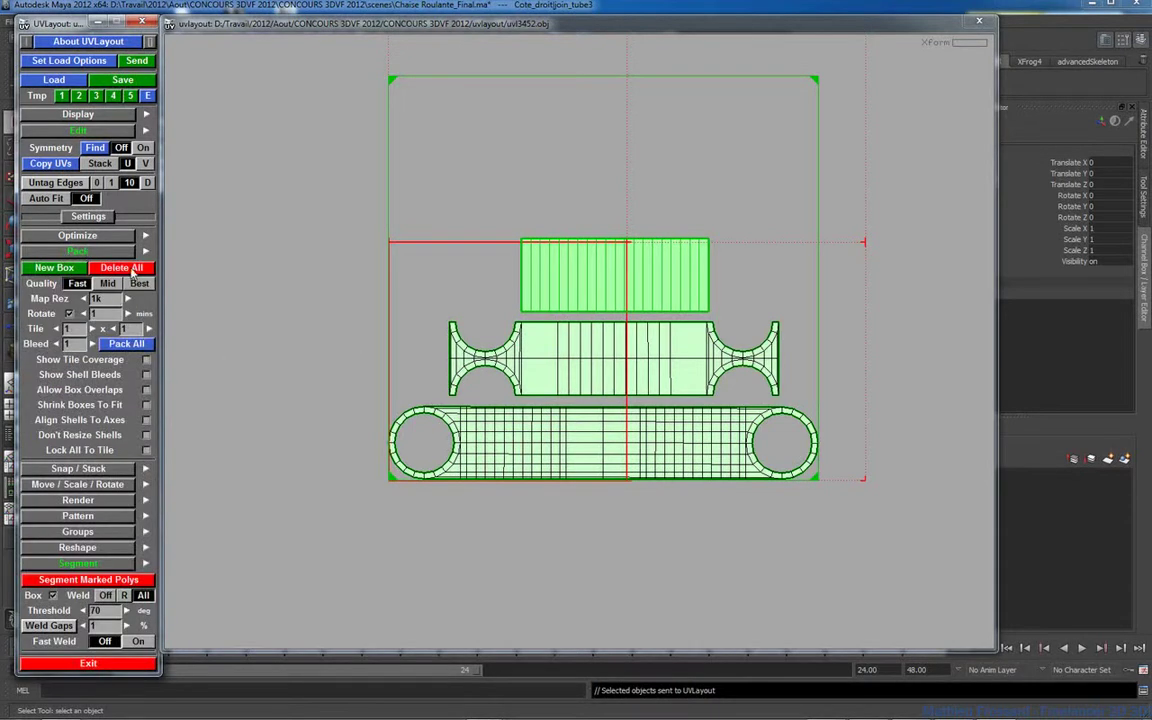
click(132, 272)
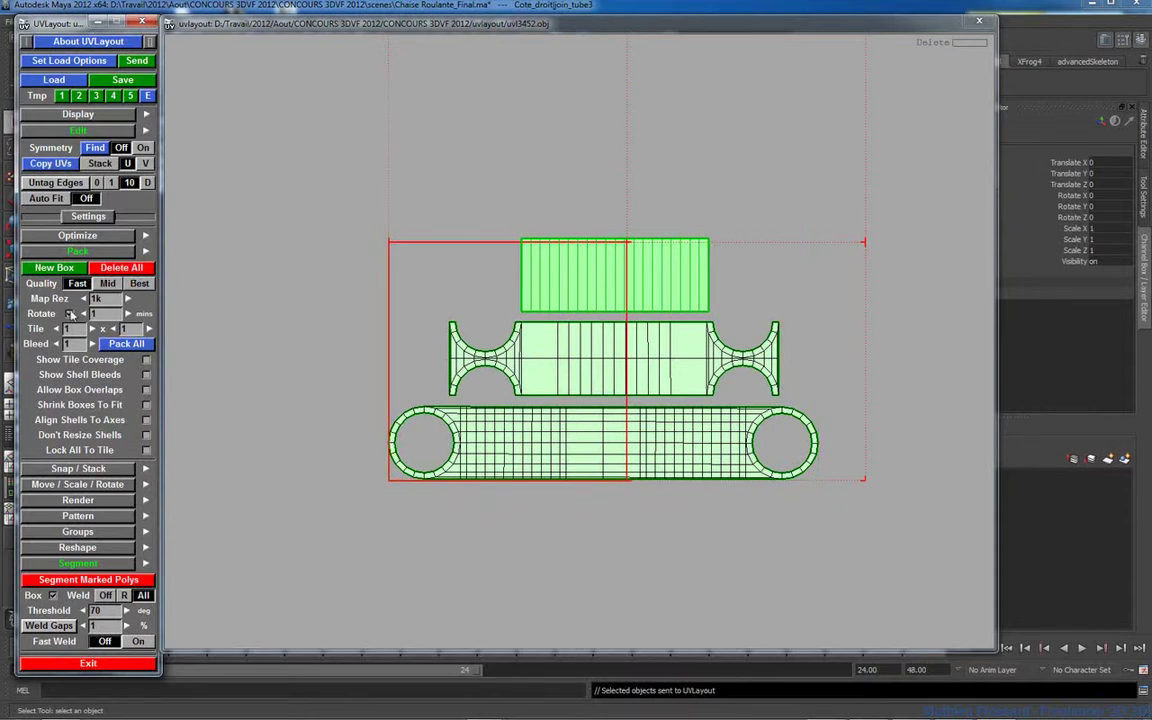
click(123, 344)
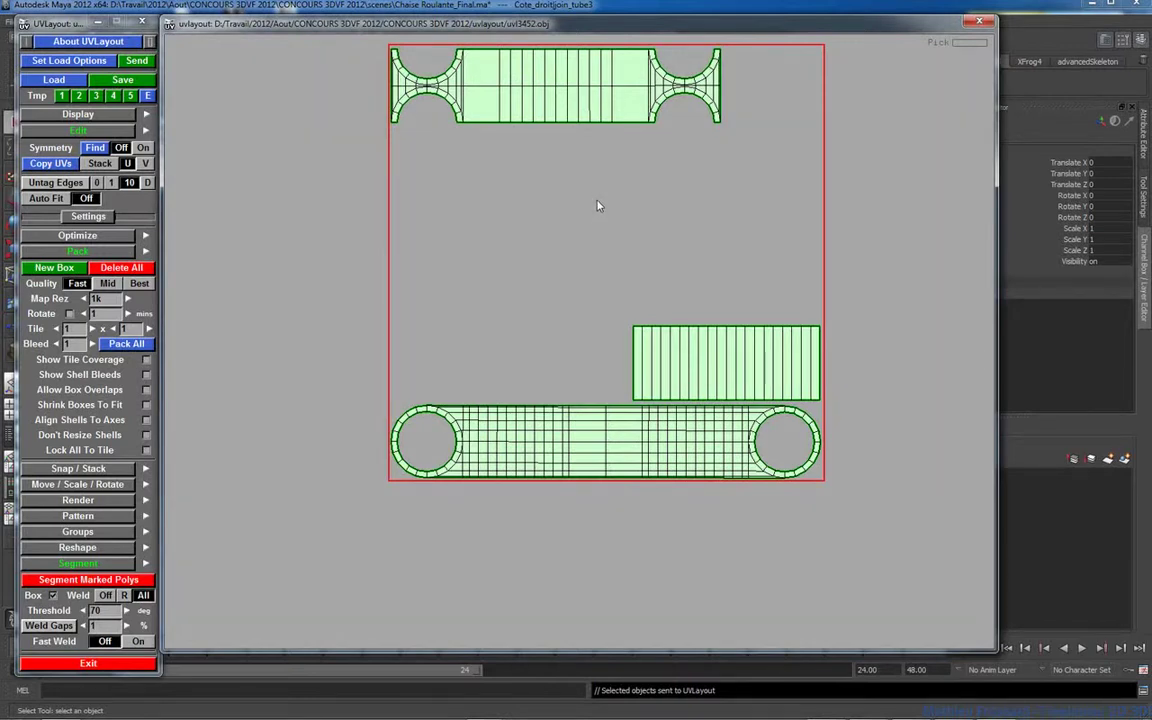
Step: Cut the long double-ringed strip along its central vertical edge line and detach the two halves
right_drag(540, 411, 761, 470)
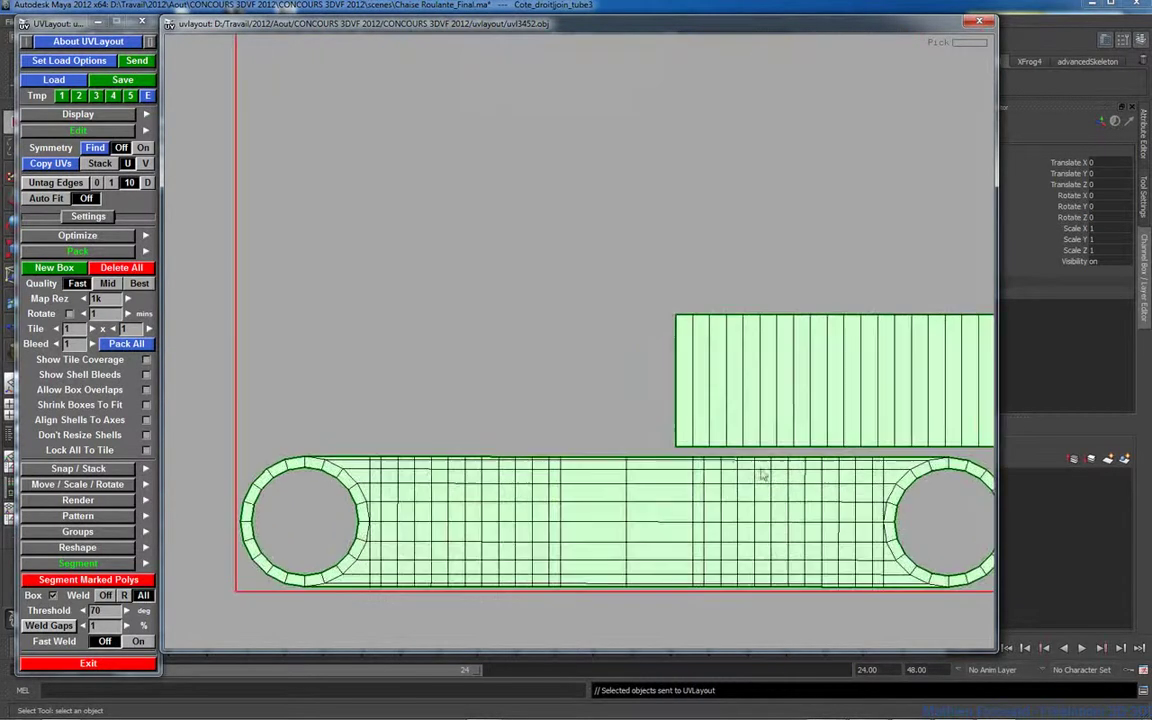
middle_drag(665, 486, 595, 339)
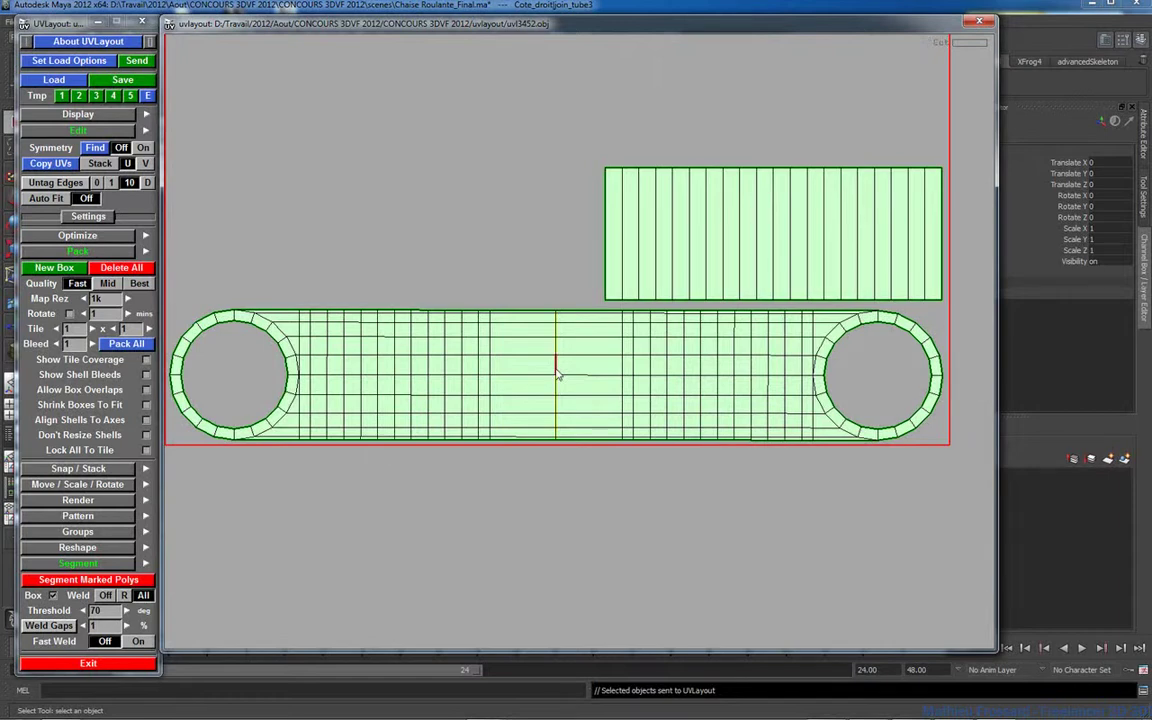
key(Return)
middle_drag(562, 467, 567, 535)
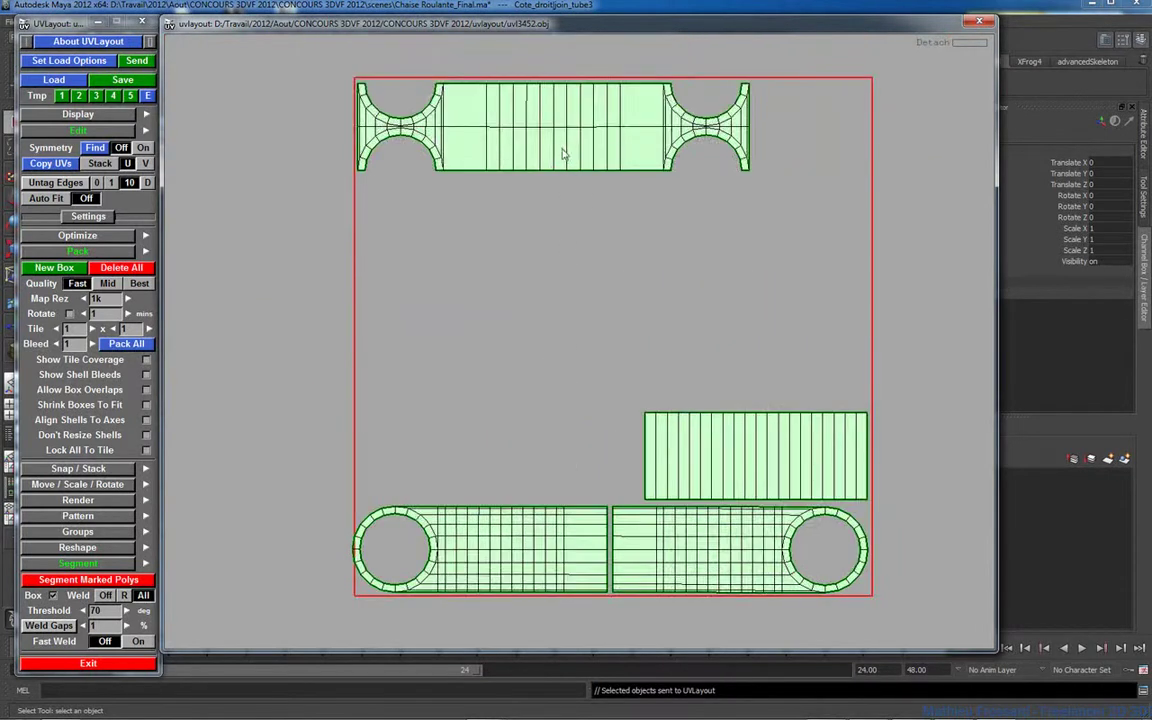
Step: Cut the waisted shell in two along its central vertical edge line and flatten the halves
key(c)
key(Return)
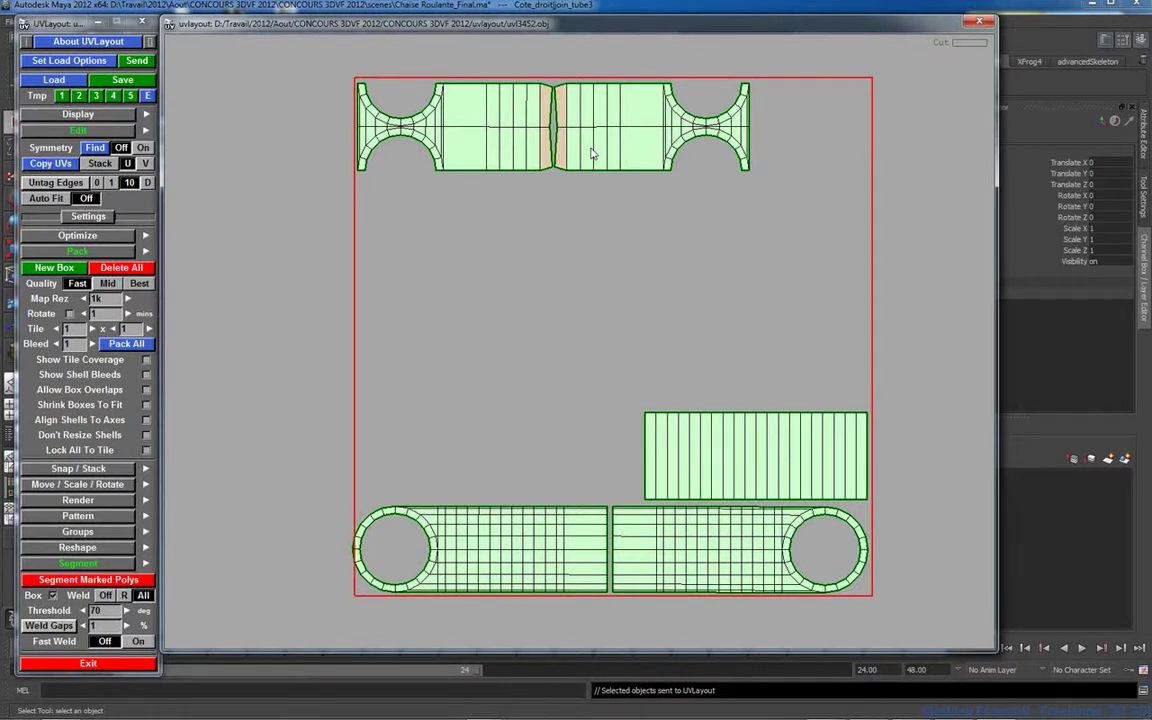
key(f)
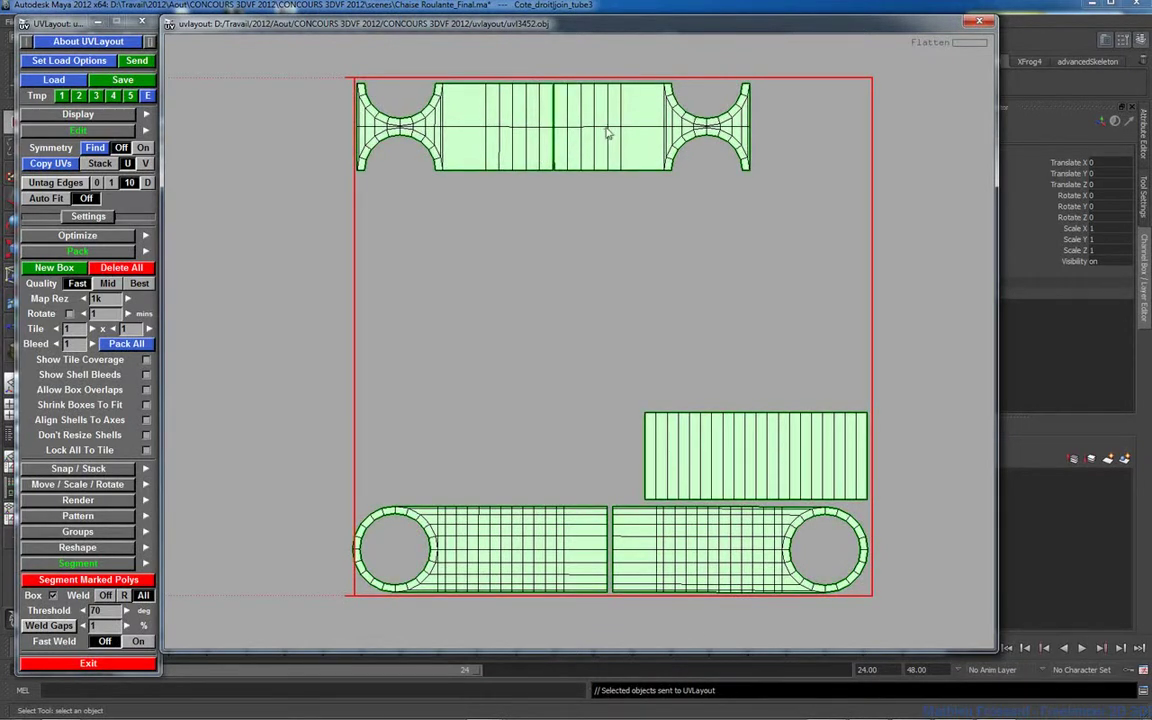
Step: Tag the horizontal centre edge lines of both waisted halves for straightening and flatten the shells
key(t)
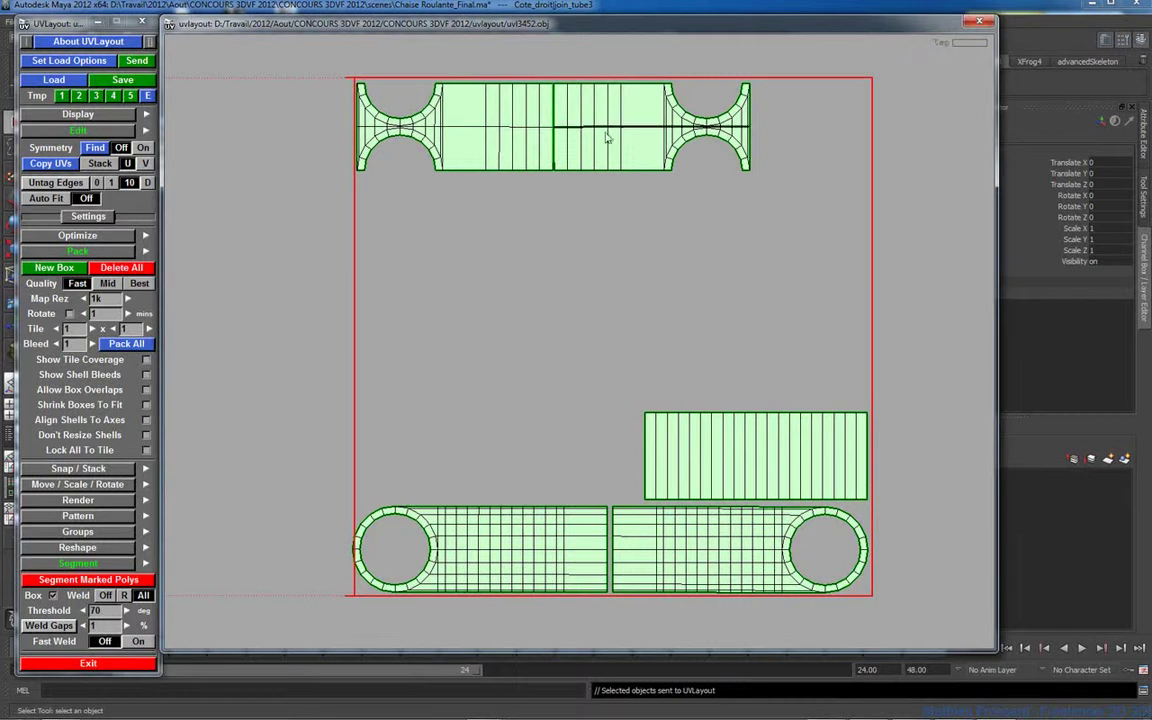
key(t)
key(f)
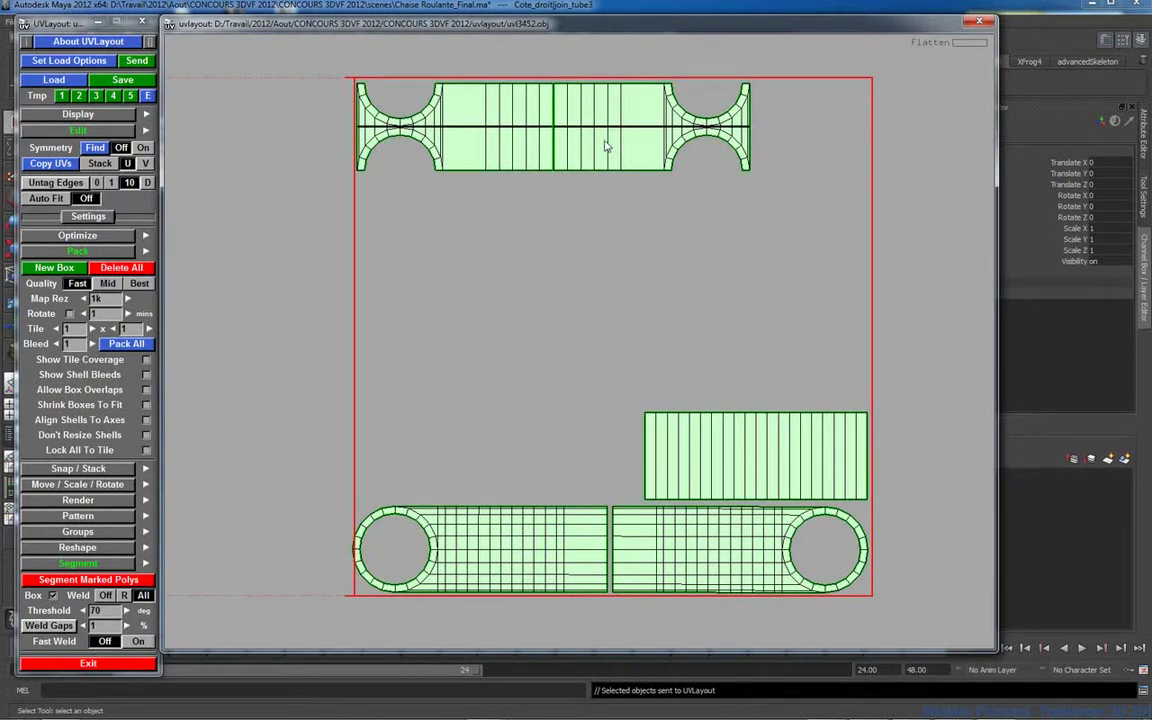
key(t)
Step: Pack all shells with rotation enabled and stop the rotation pass early
click(128, 344)
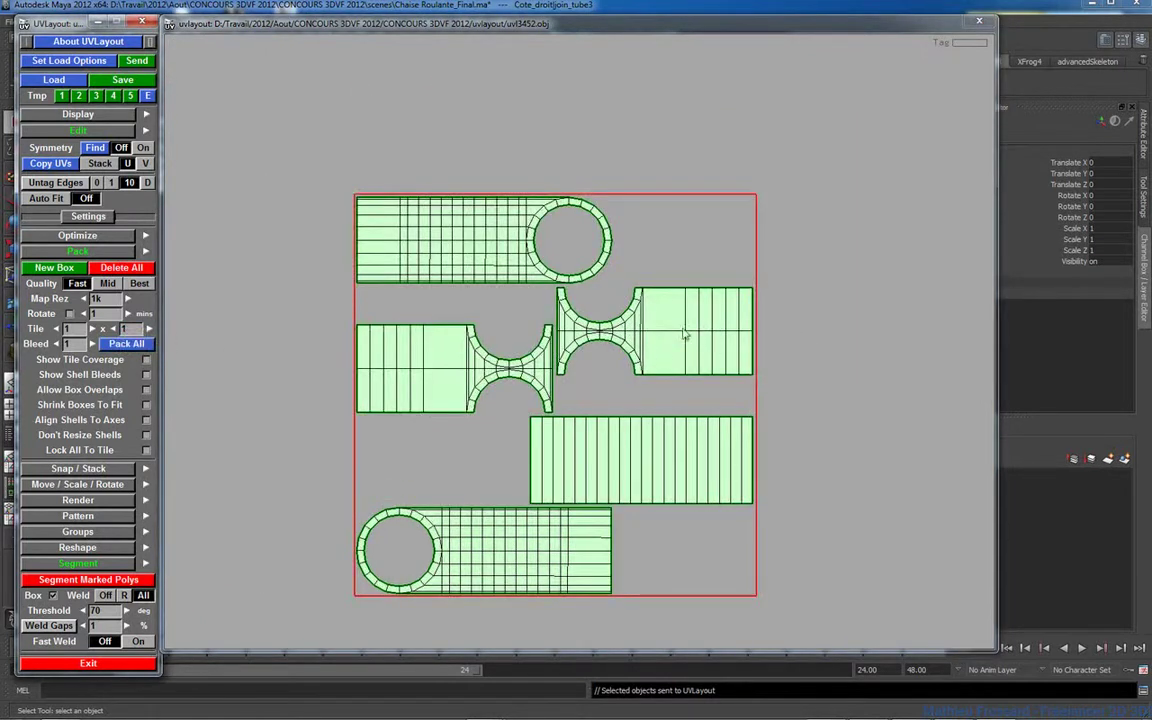
click(69, 314)
click(126, 344)
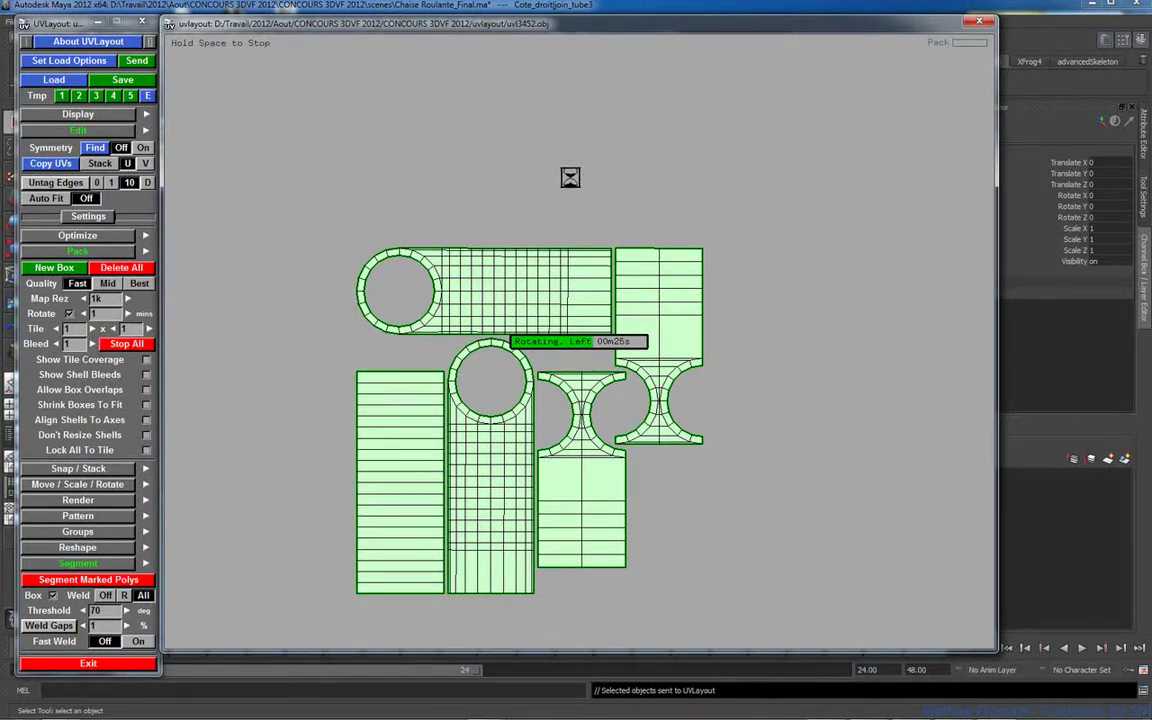
key(space)
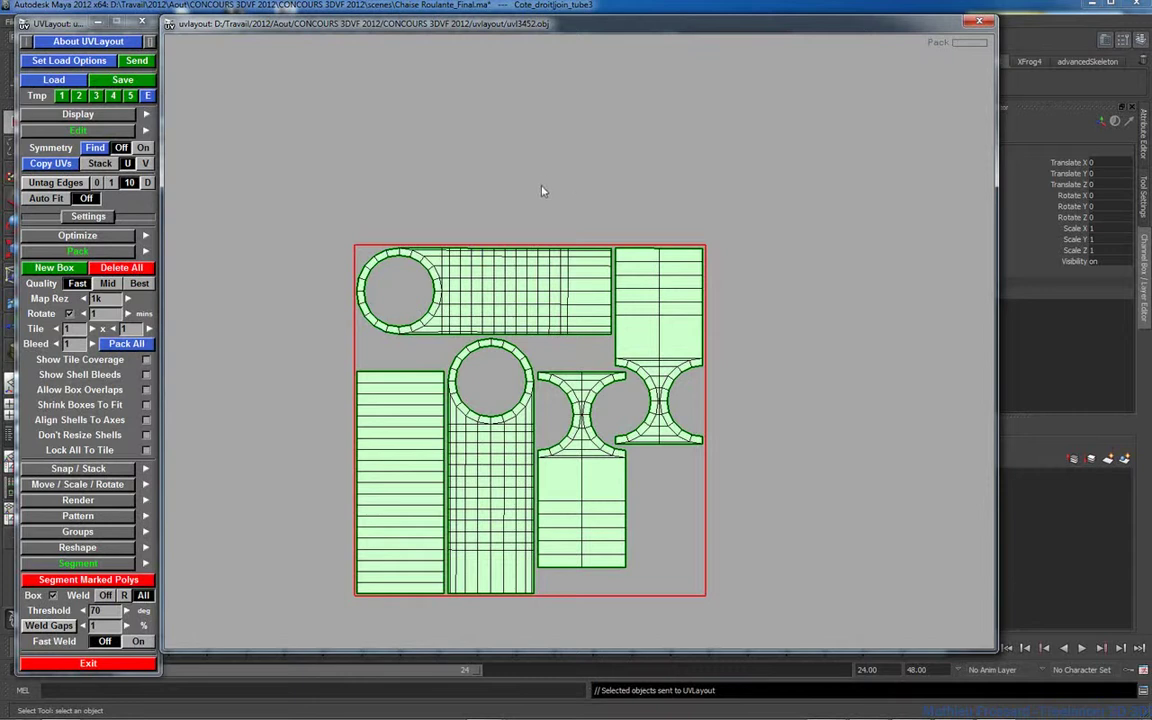
Step: Send the packed UVs back to Maya and check the joint's layout in the UV Texture Editor
click(137, 62)
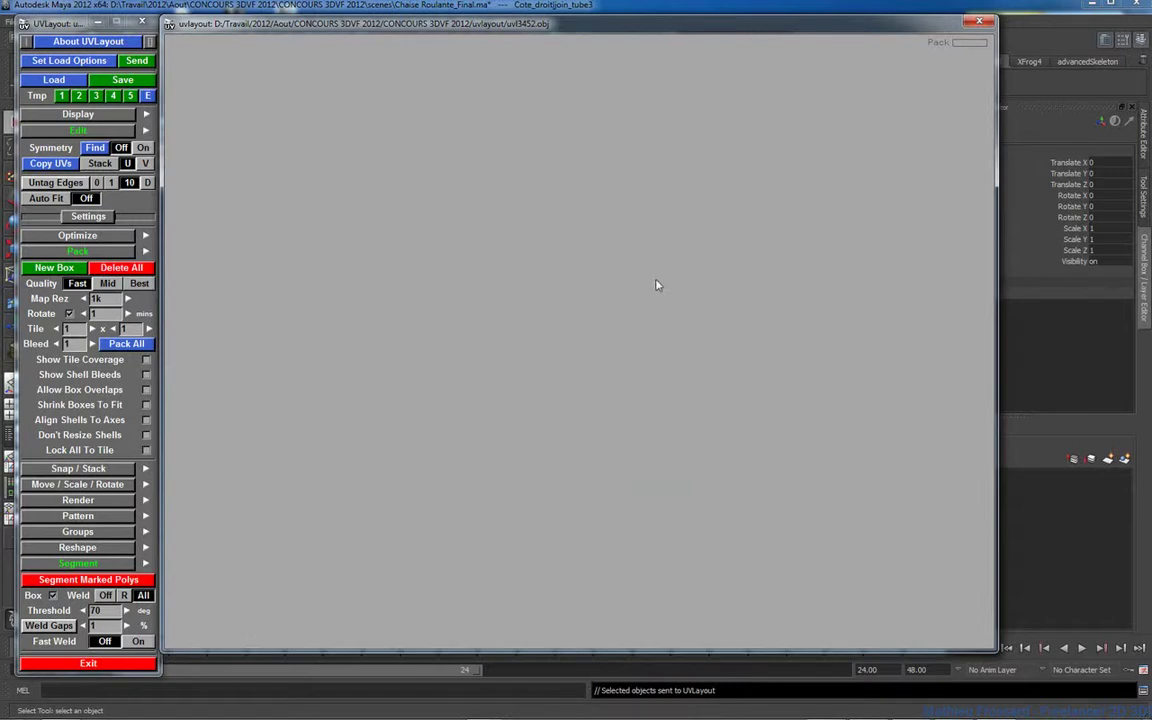
click(136, 60)
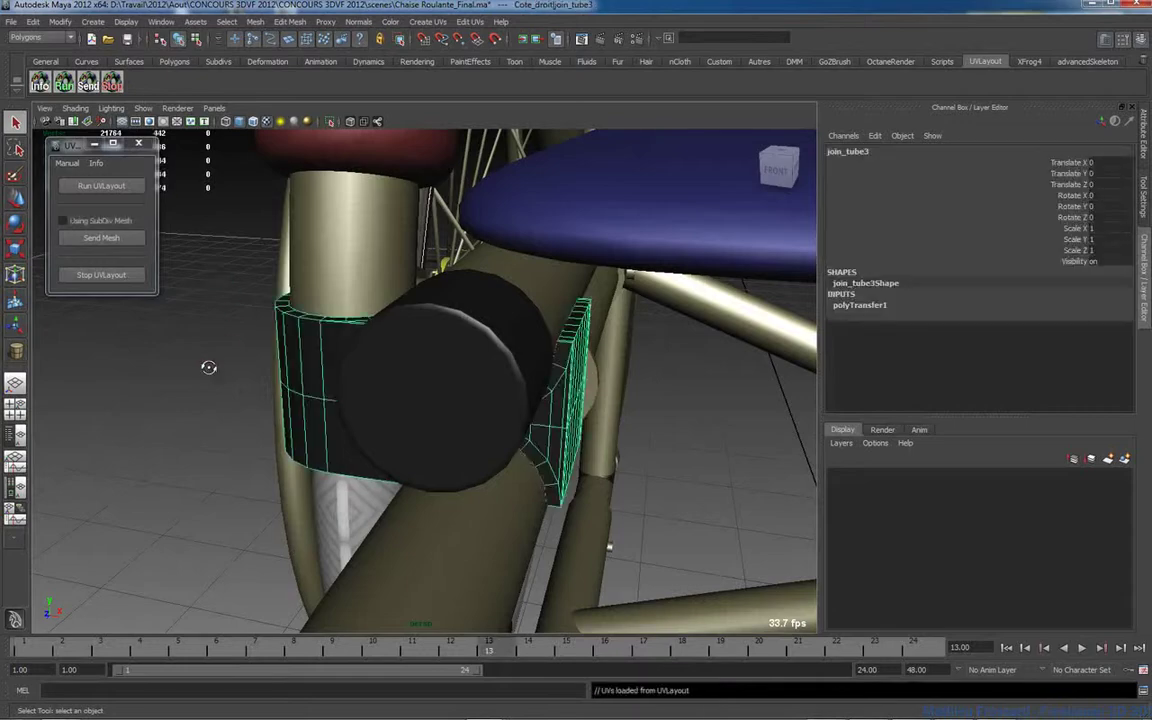
alt+drag(208, 368, 329, 377)
right_drag(413, 243, 403, 371)
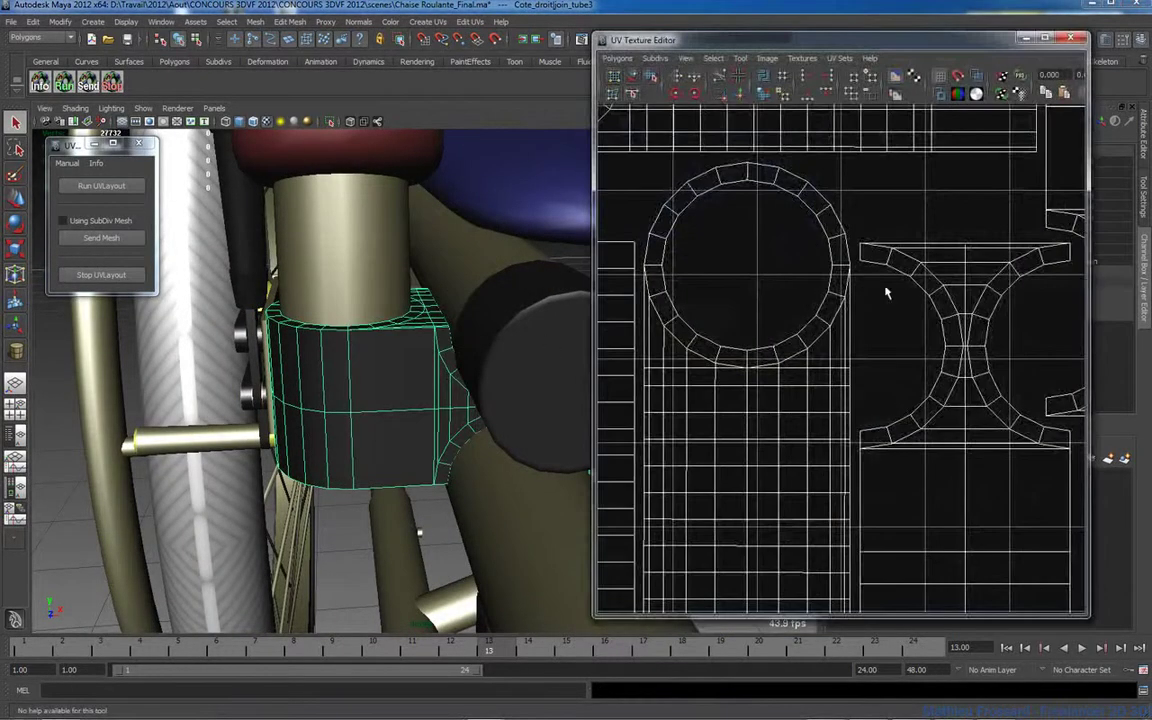
scroll(769, 244, down, 5)
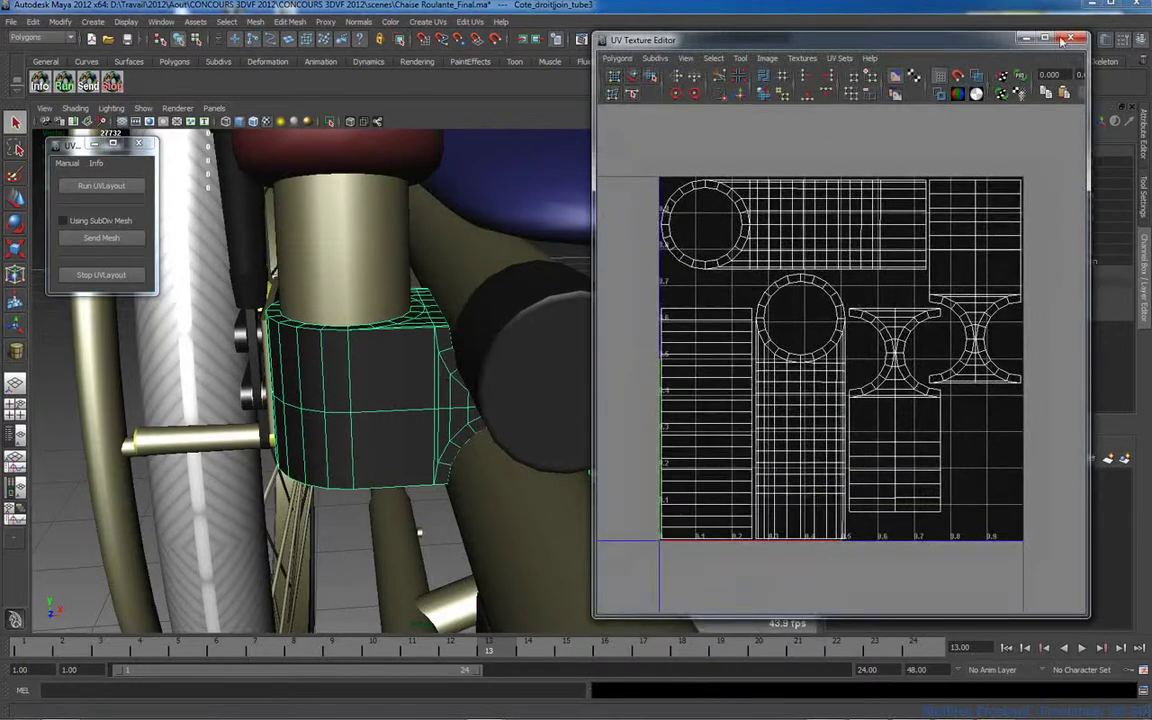
click(1071, 38)
Step: Select the L-shaped bracket pate_L on the wheelchair frame and send its mesh to UVLayout
scroll(326, 271, down, 5)
alt+drag(327, 270, 487, 405)
click(637, 326)
click(307, 318)
key(f)
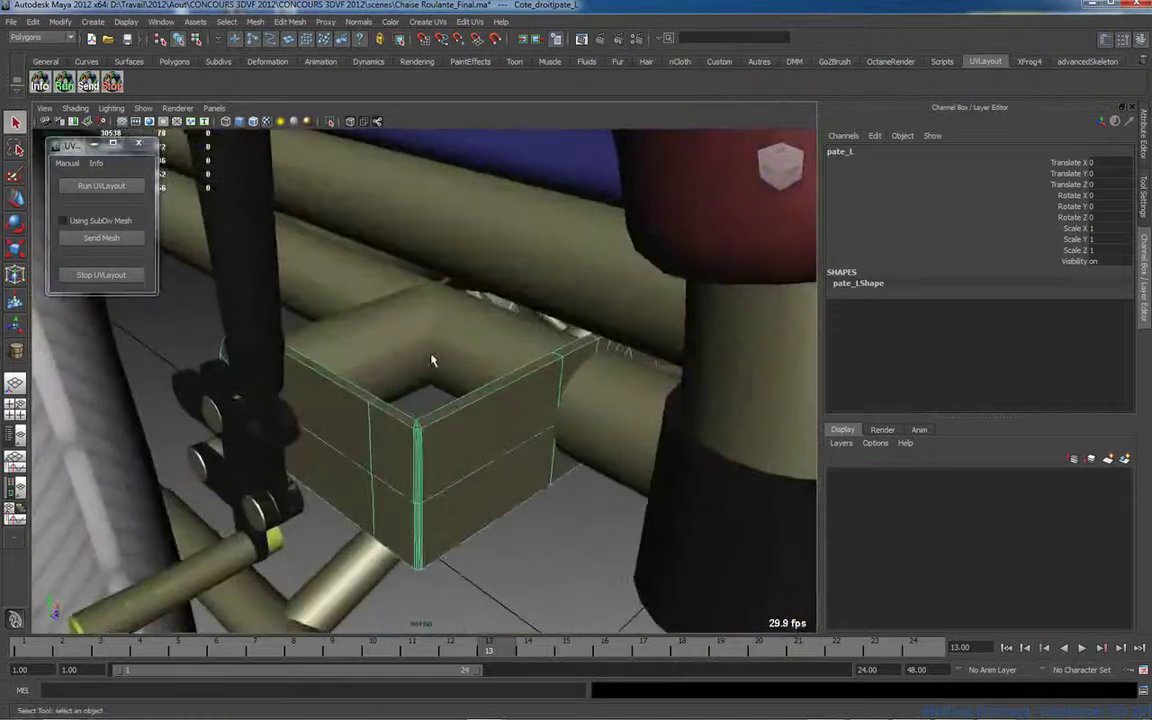
click(88, 238)
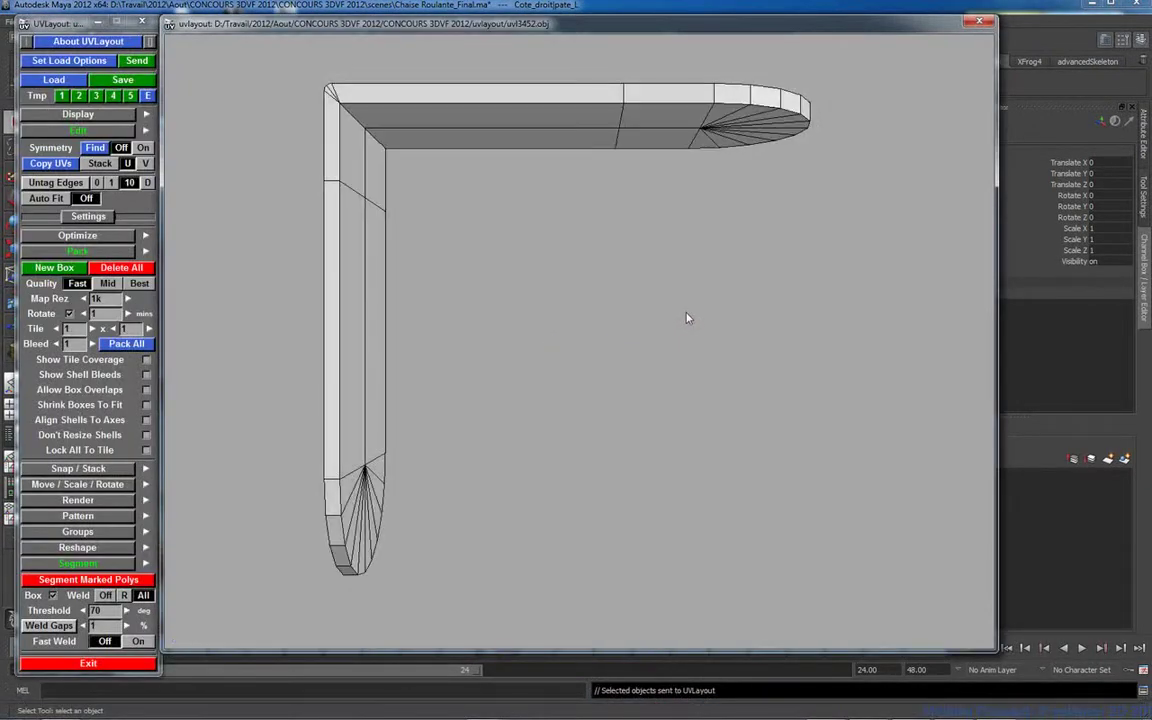
Step: Mark all the bracket's polygons and segment them into shells
middle_drag(521, 303, 403, 282)
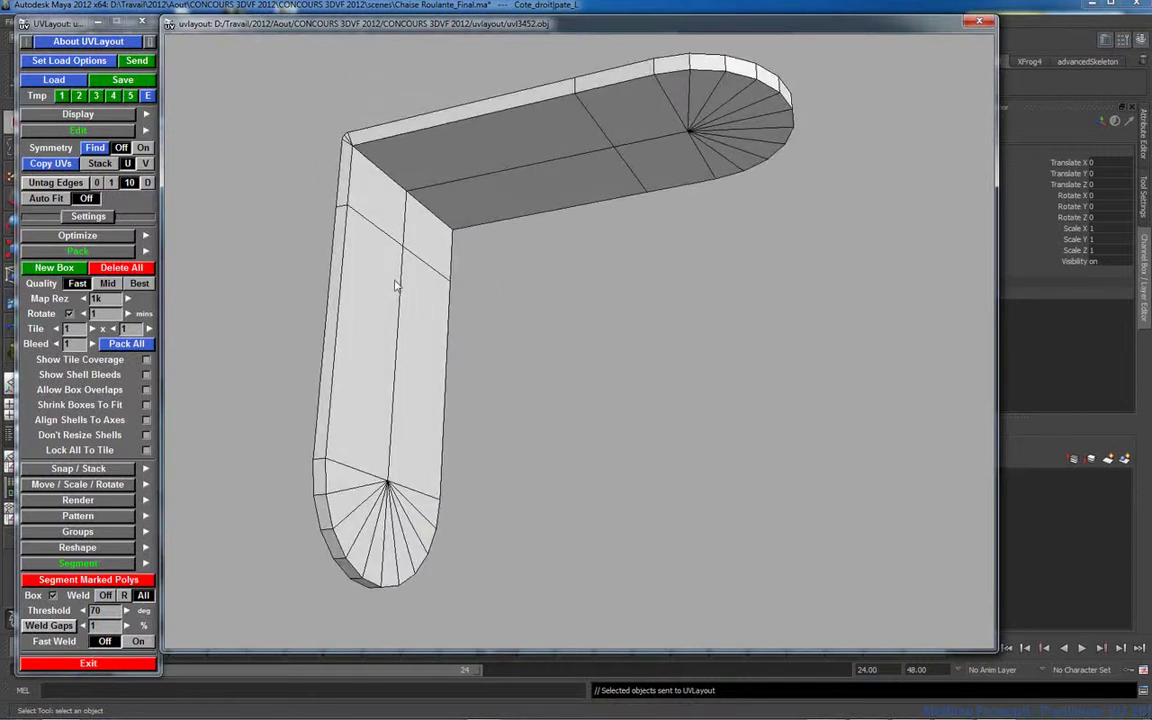
key(g)
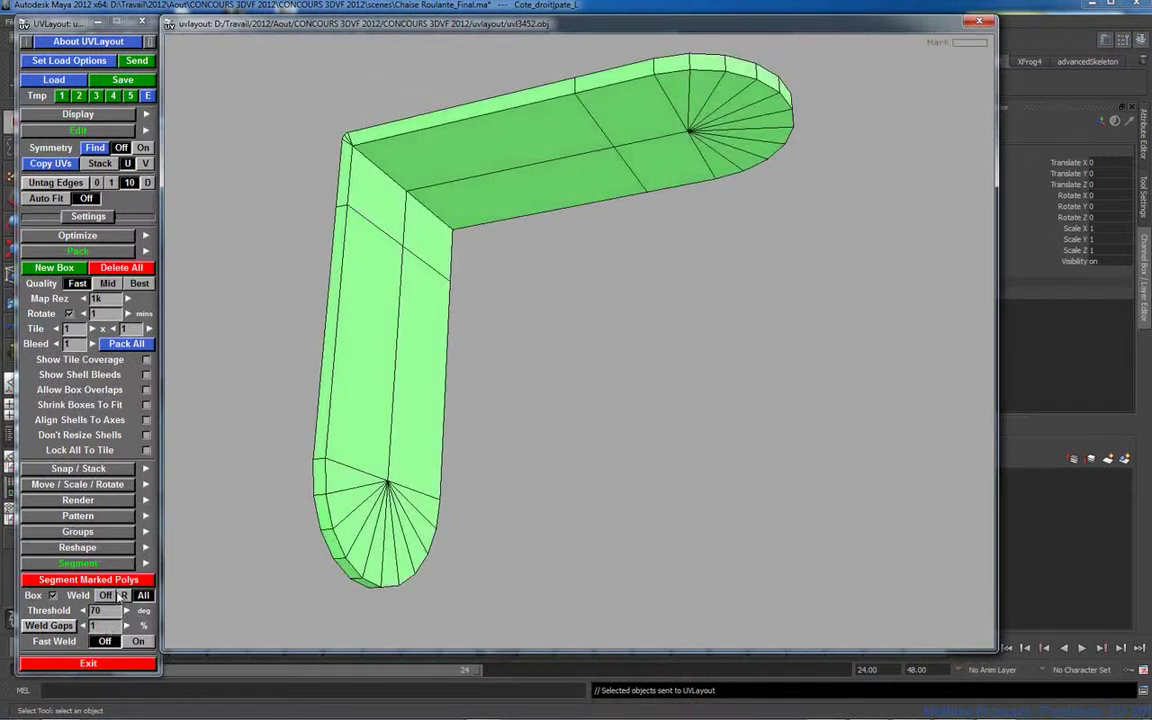
click(98, 582)
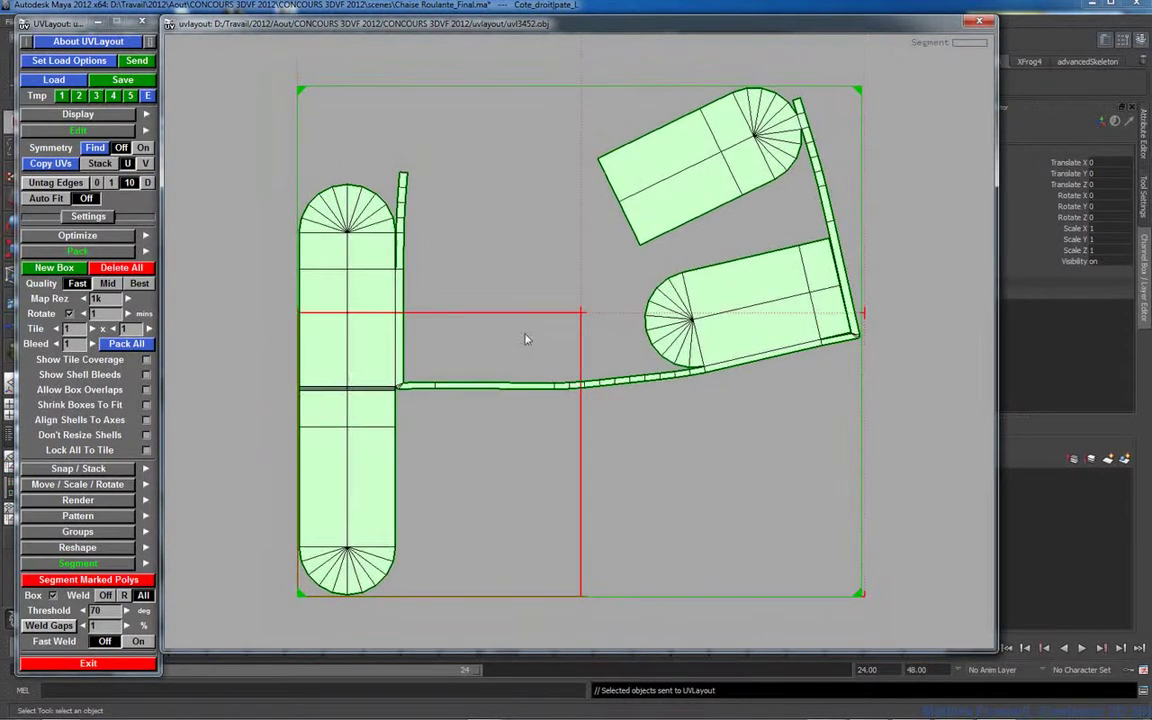
Step: Cut the edge between the long round-ended shell and the thin strip beside its upper half, and flatten the result
right_drag(411, 351, 650, 380)
middle_drag(415, 276, 553, 324)
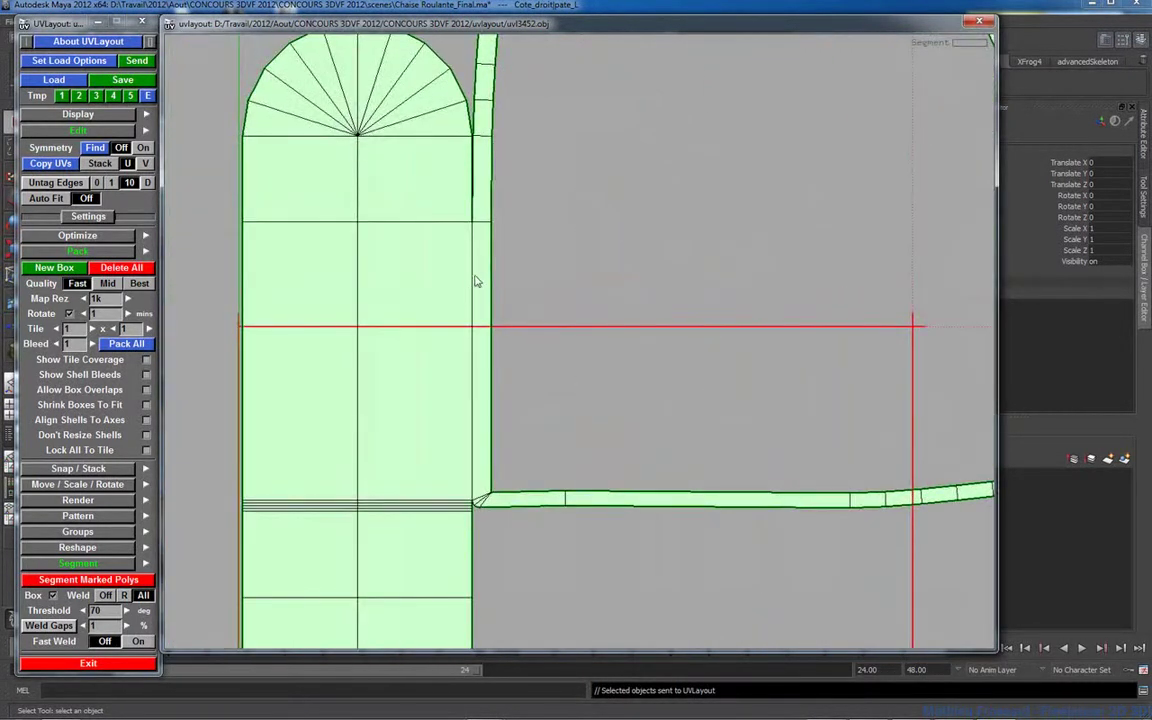
key(c)
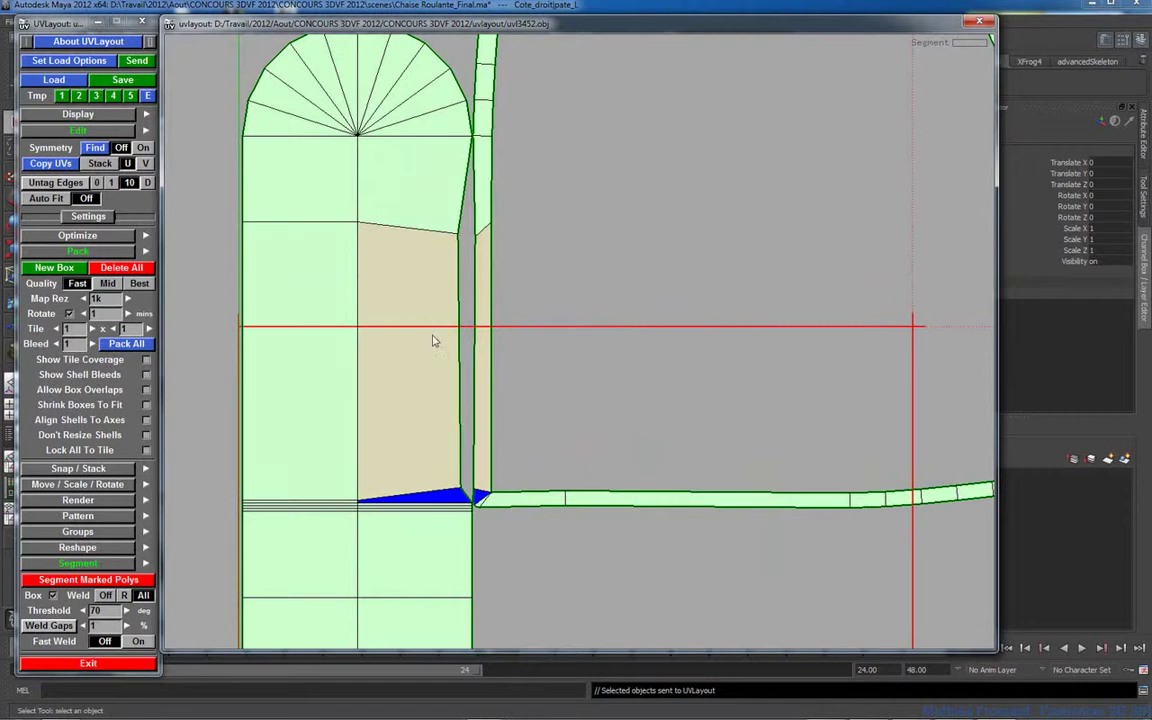
key(w)
key(f)
right_drag(519, 337, 728, 383)
middle_drag(730, 383, 580, 383)
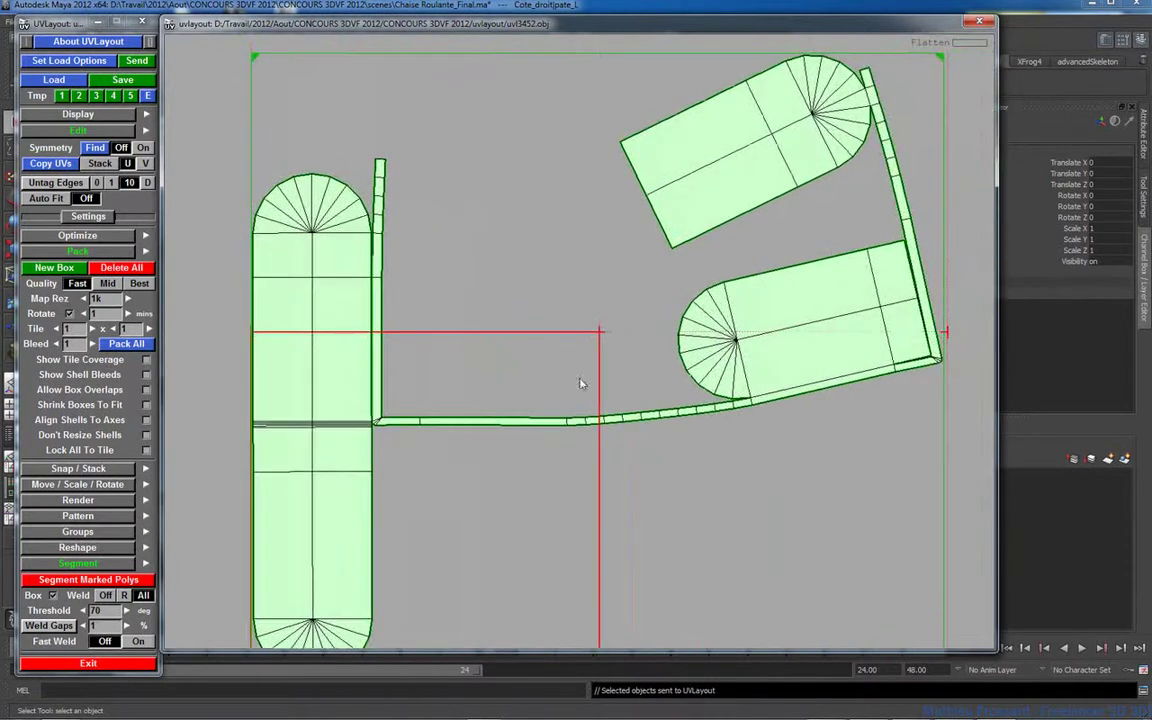
Step: Cut the thin strip off the lower angled shell where its rounded end begins, and flatten it
right_drag(580, 383, 856, 472)
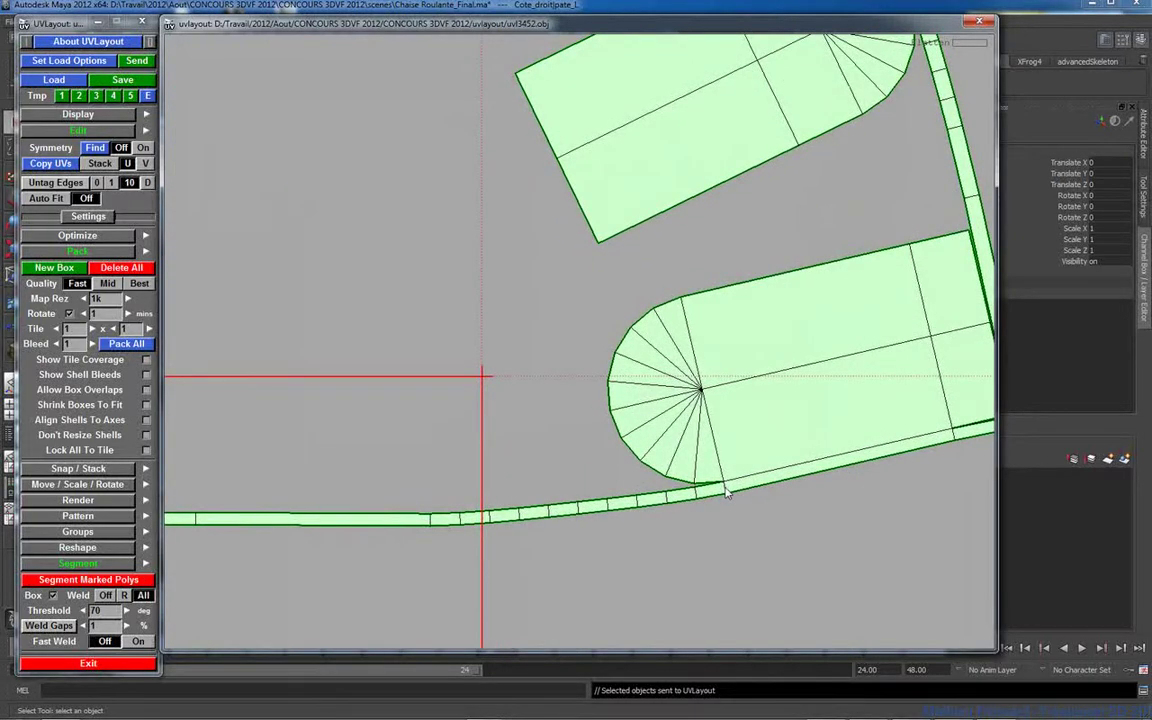
key(c)
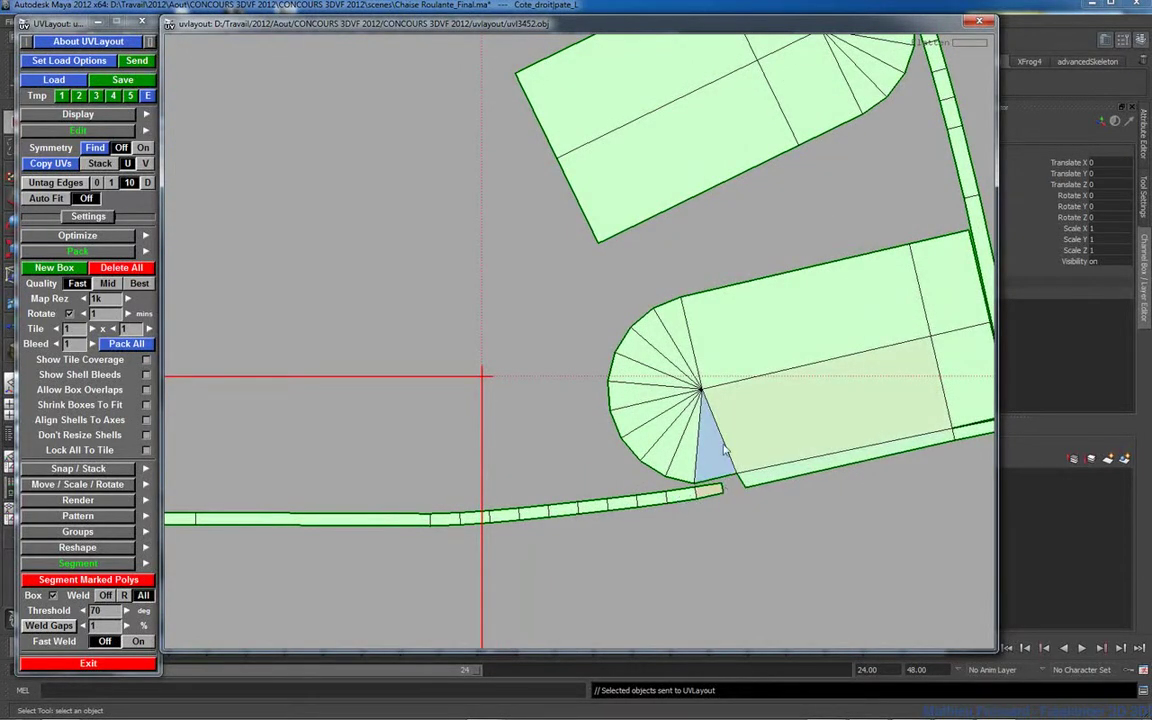
key(f)
Step: Cut the thin strip across its mitred corner beside the middle of the long shell
right_drag(606, 445, 501, 437)
middle_drag(519, 431, 766, 415)
right_drag(491, 427, 736, 461)
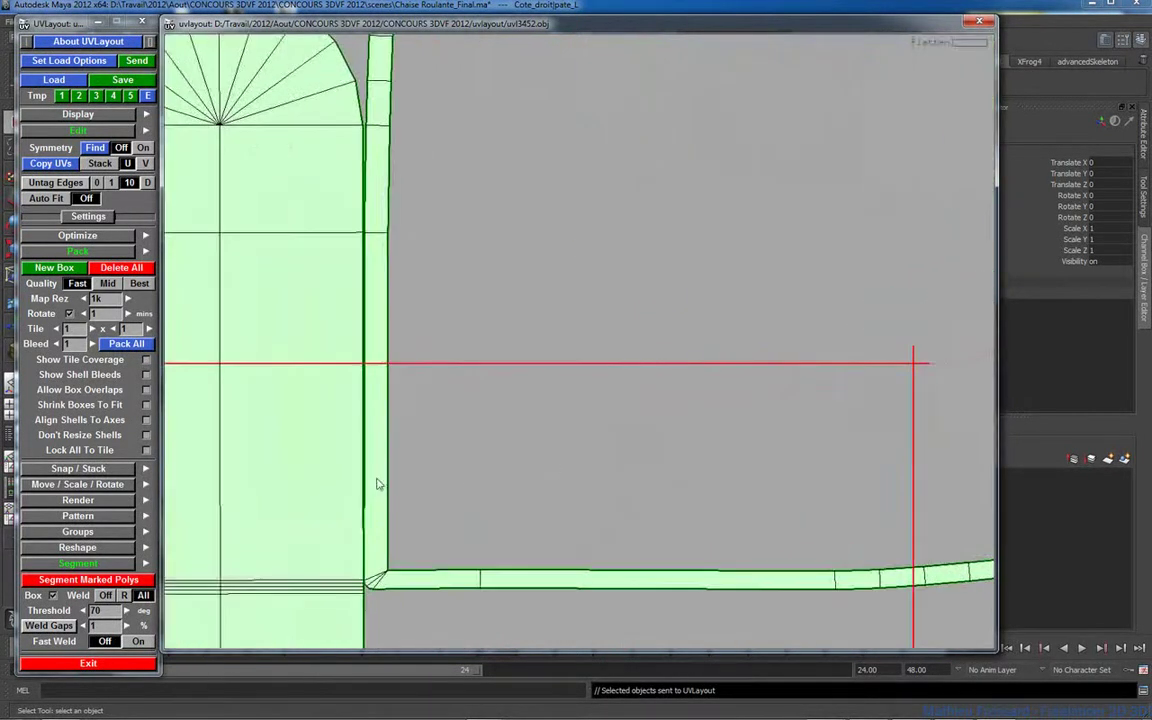
middle_drag(365, 476, 406, 379)
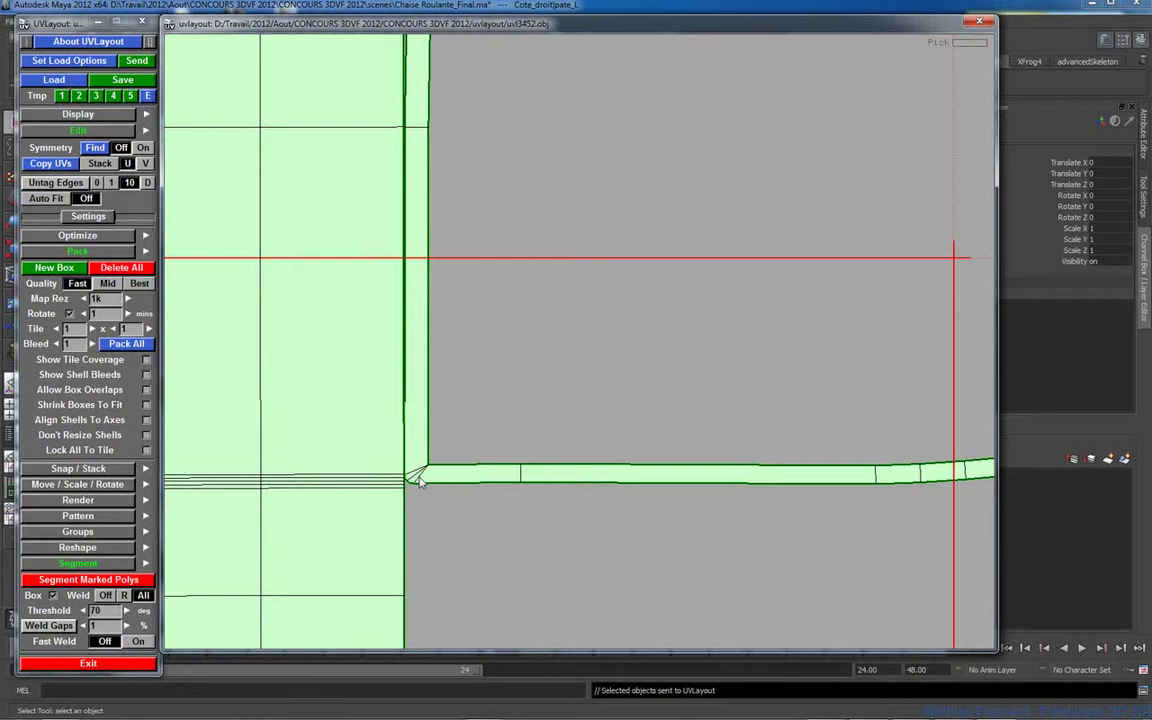
key(c)
Step: Weld the vertical thin strip back onto the straight side of the long shell and flatten it
key(w)
key(w)
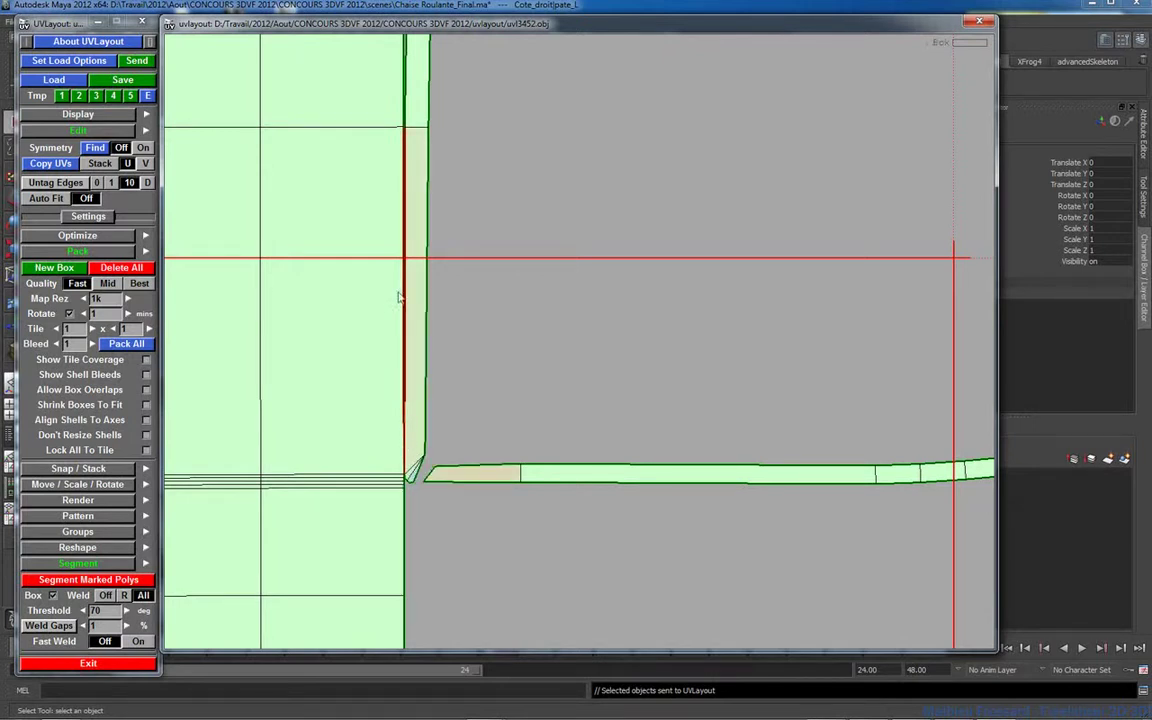
right_drag(480, 277, 433, 274)
middle_drag(433, 274, 487, 435)
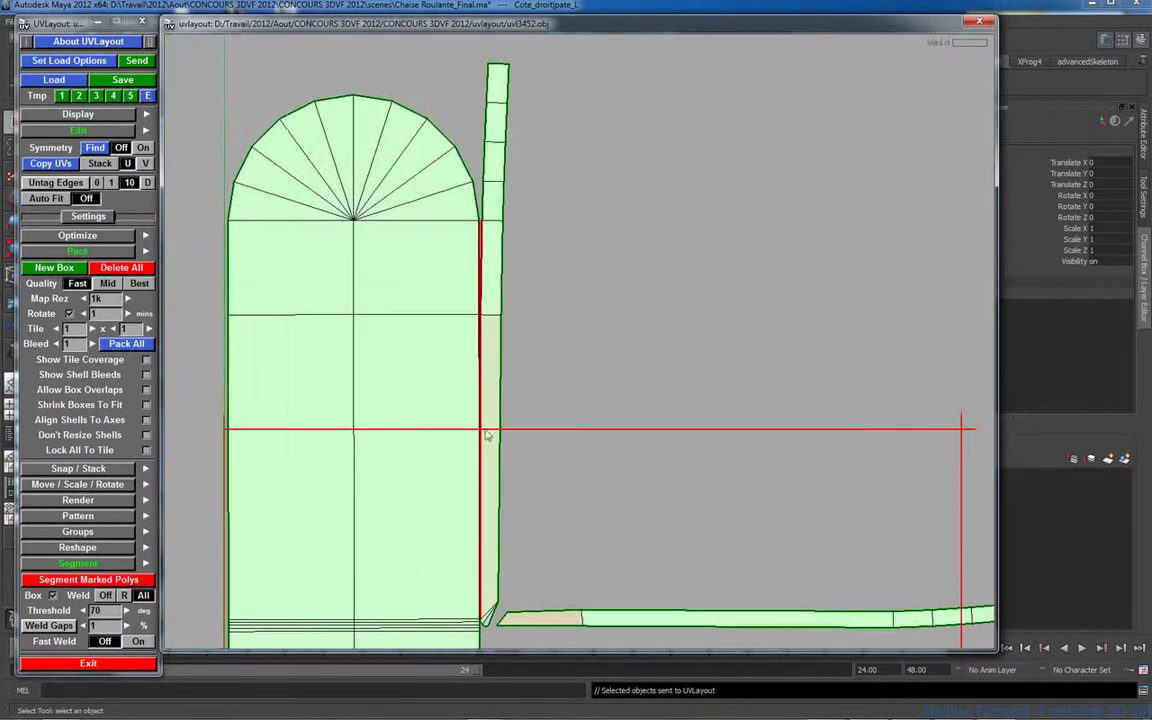
key(Return)
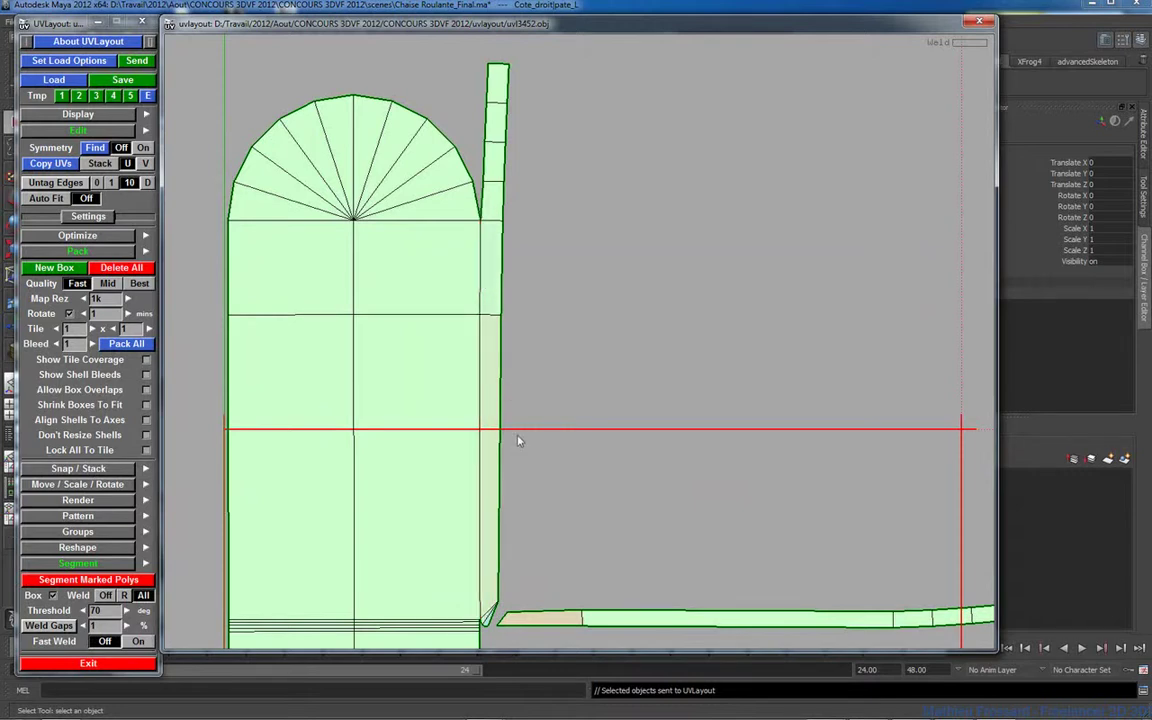
key(f)
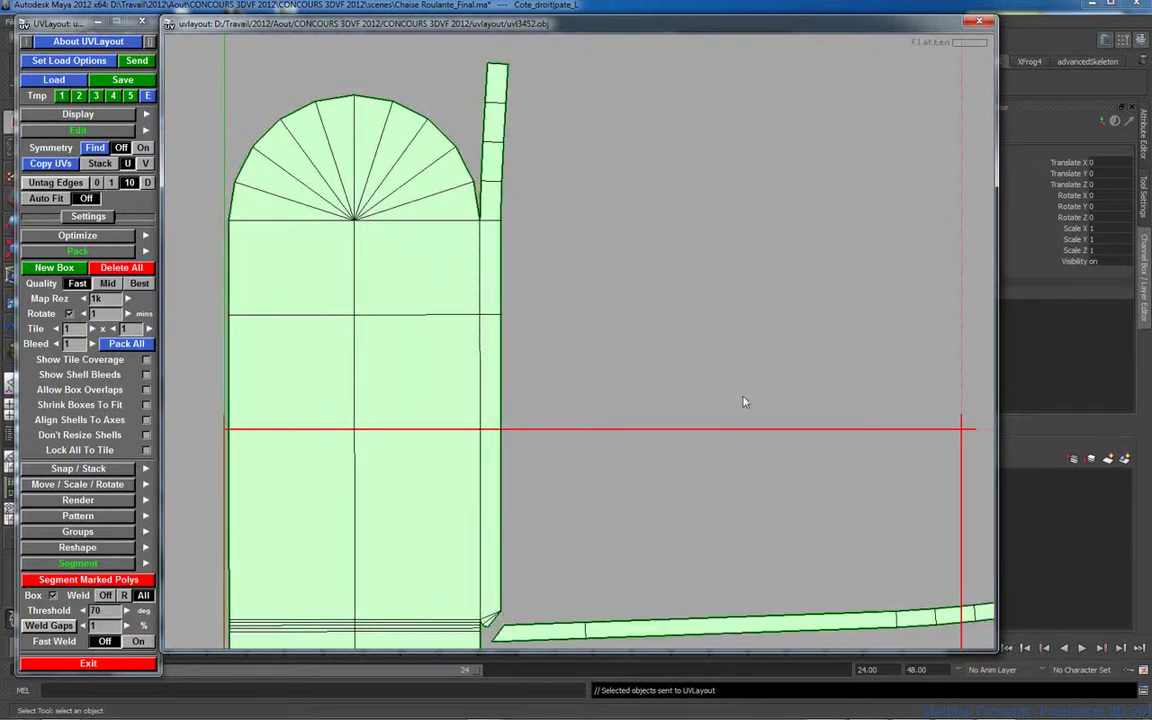
Step: Weld the short open gap between the lower angled shell and its rim strip near the rounded corner
right_drag(808, 400, 650, 381)
middle_drag(650, 381, 553, 335)
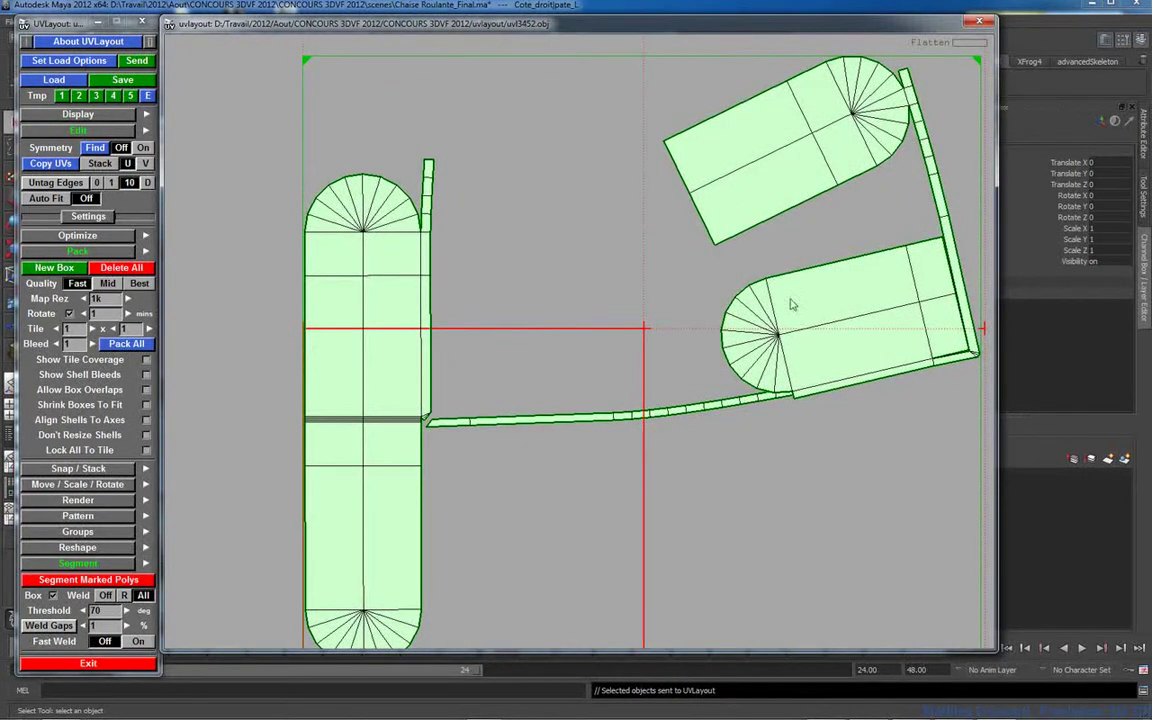
middle_drag(810, 313, 645, 321)
right_drag(645, 321, 800, 390)
middle_drag(727, 397, 530, 334)
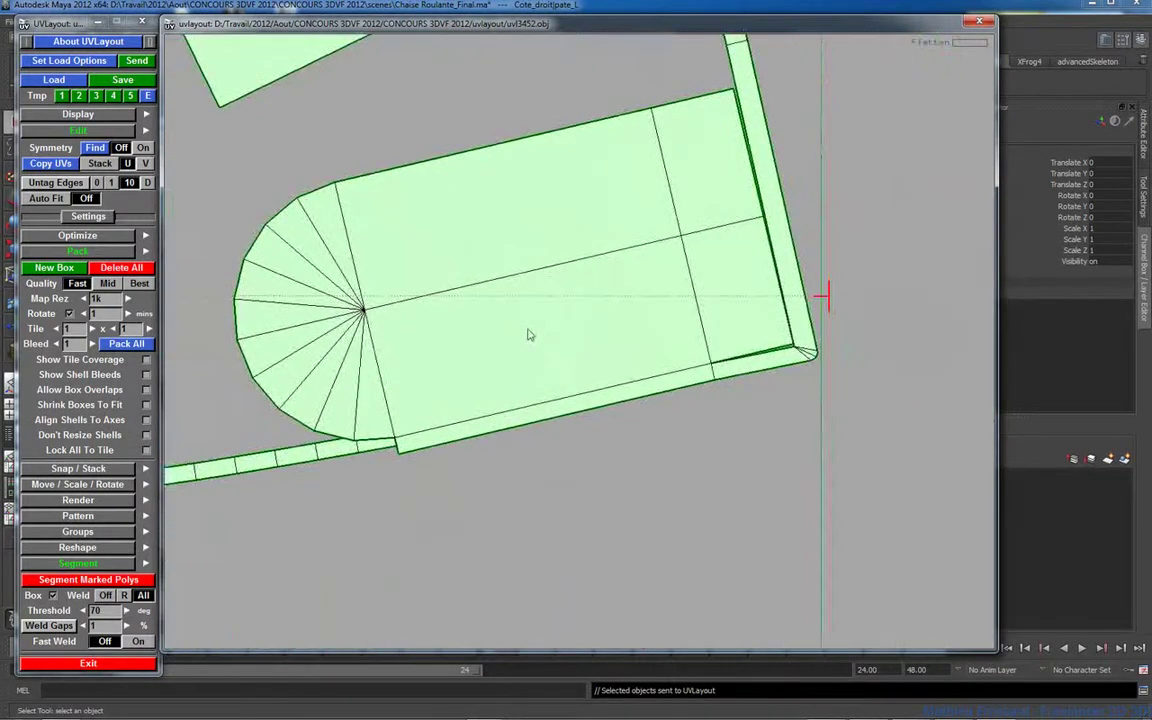
right_drag(528, 329, 836, 404)
middle_drag(836, 404, 560, 374)
key(w)
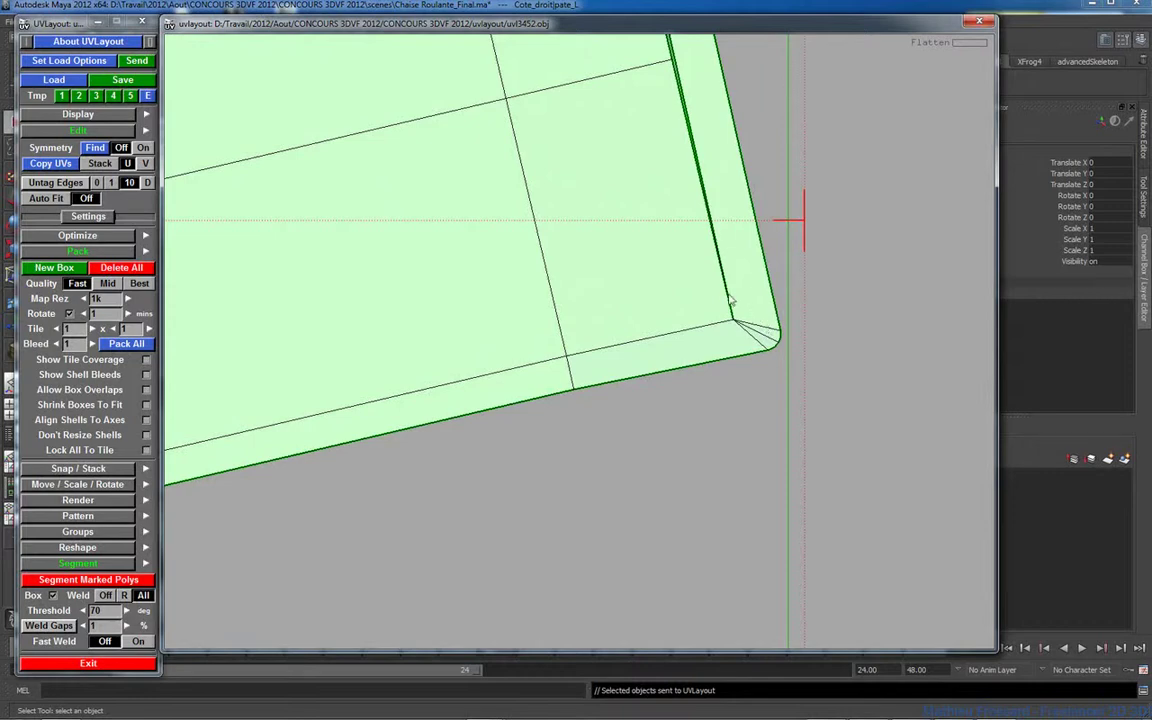
Step: Weld the two angled round-ended shells together along their straight ends
key(c)
key(w)
right_drag(726, 265, 489, 249)
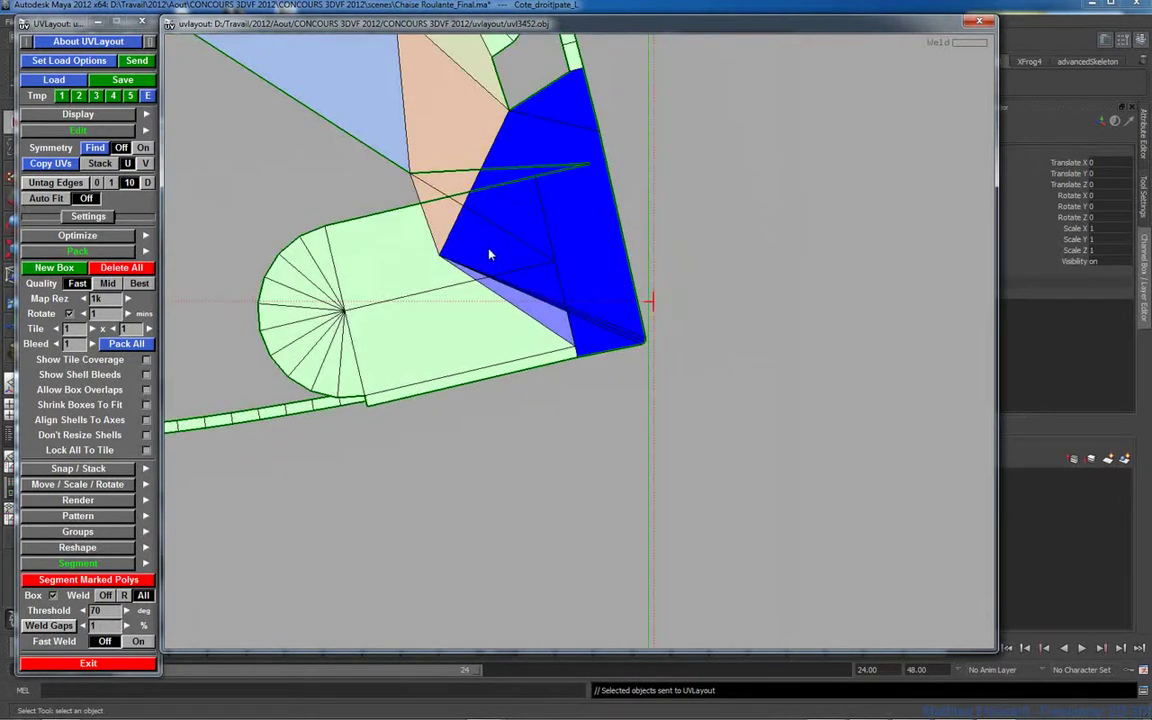
Step: Flatten the joined round-ended shell, rotate it nearly upright and move it clear of the loose thin strip
key(f)
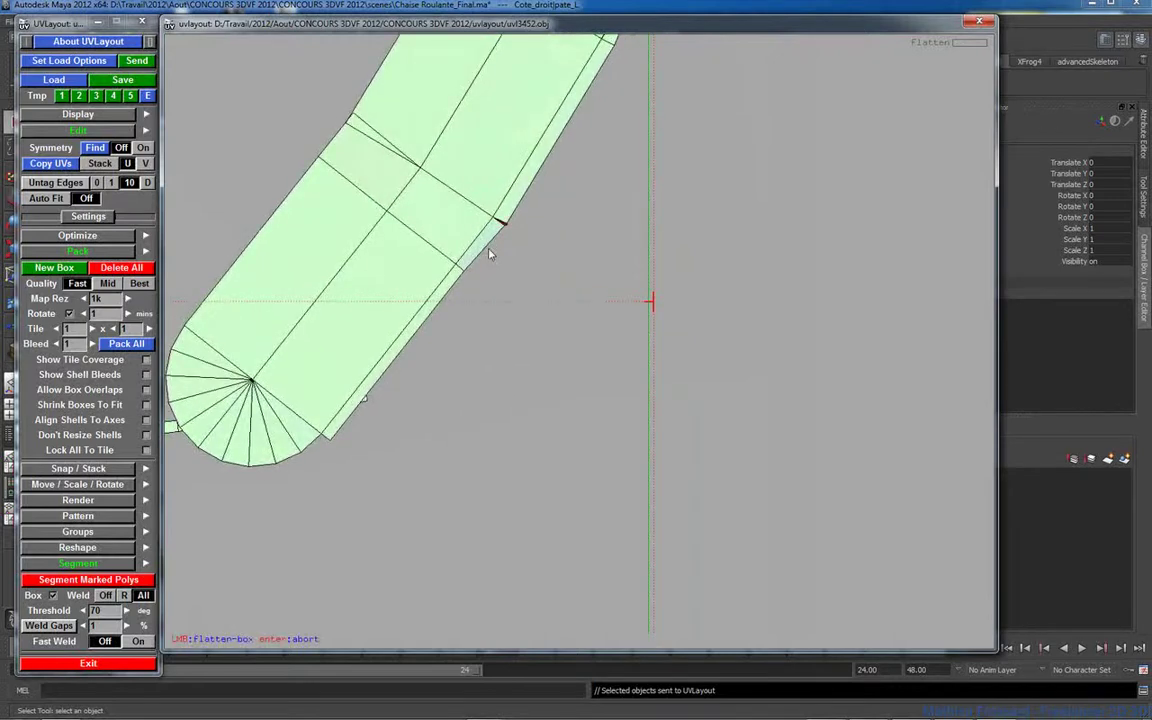
drag(668, 358, 605, 329)
key(Return)
right_drag(595, 318, 470, 300)
middle_drag(470, 300, 546, 376)
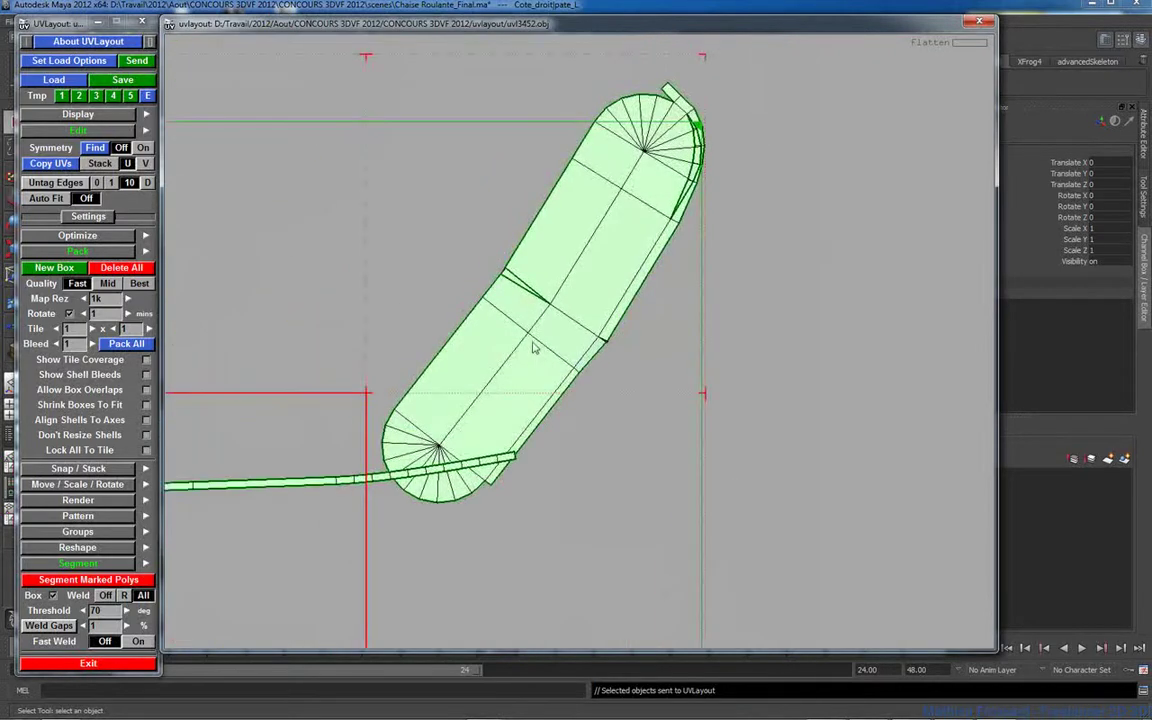
drag(534, 347, 676, 432)
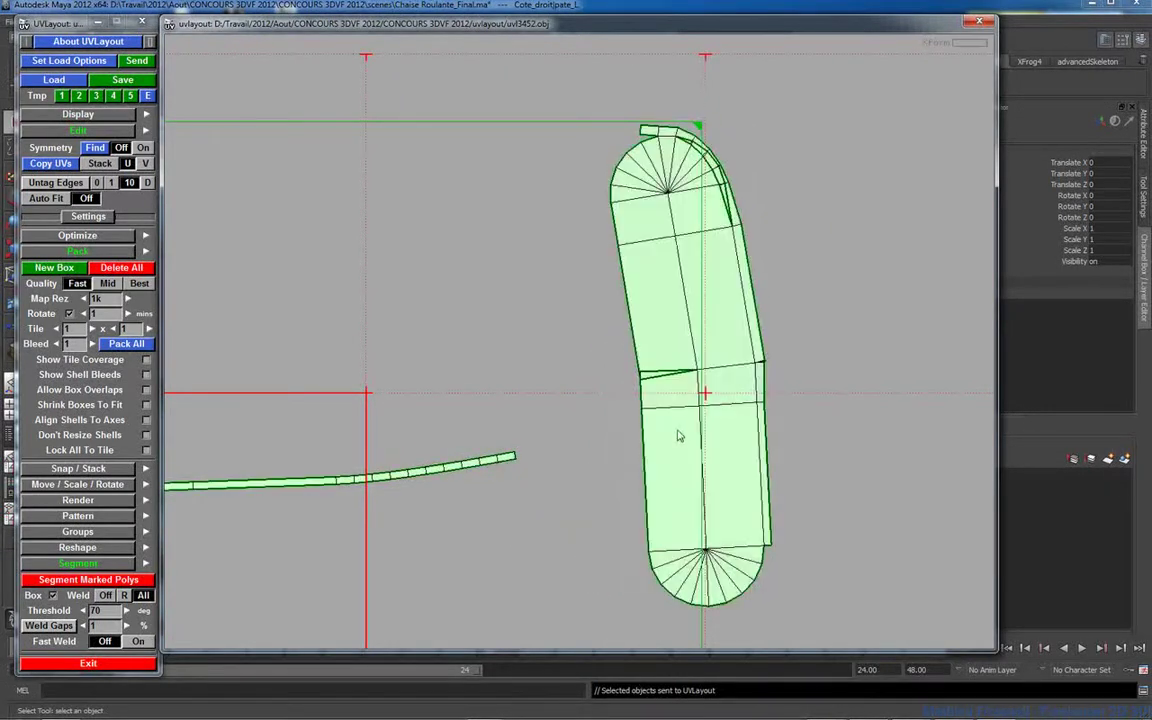
scroll(540, 411, up, 5)
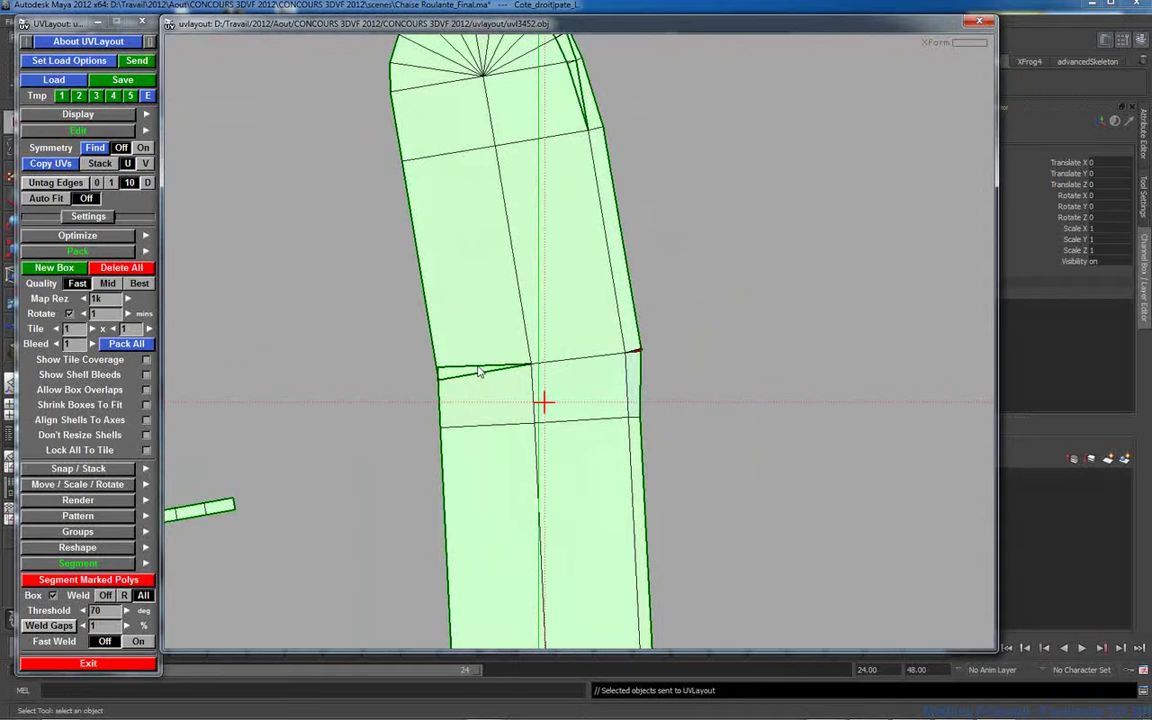
Step: Flatten the joined round-ended shell again
key(space)
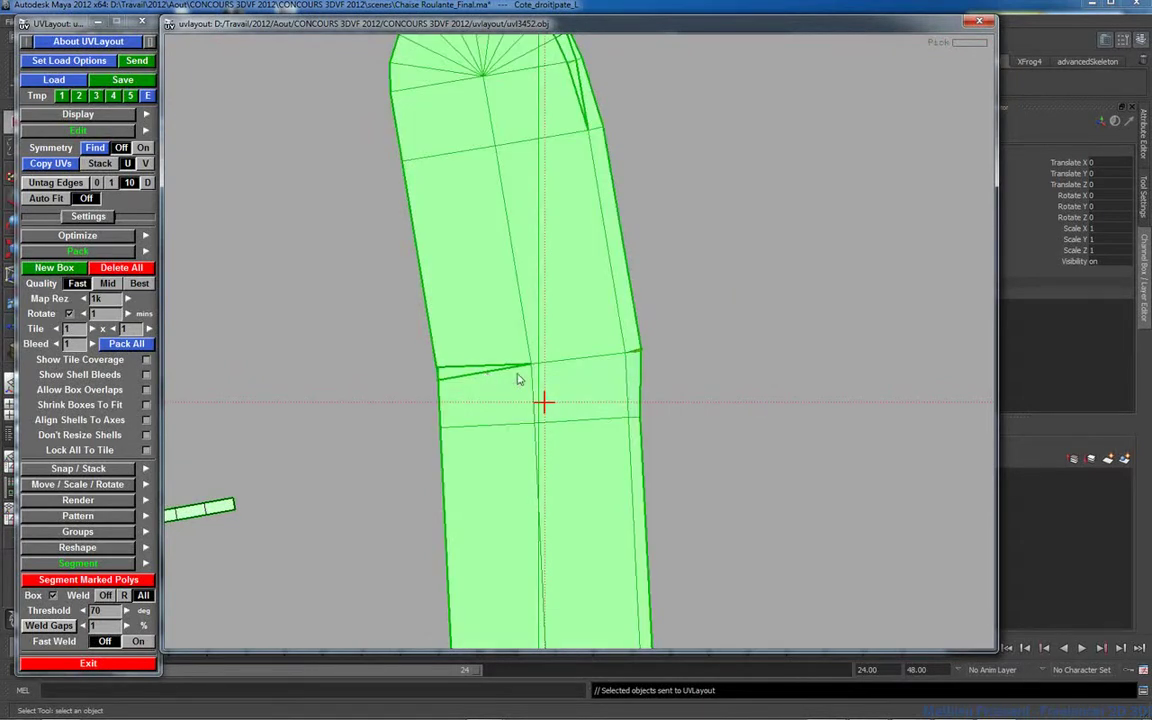
key(f)
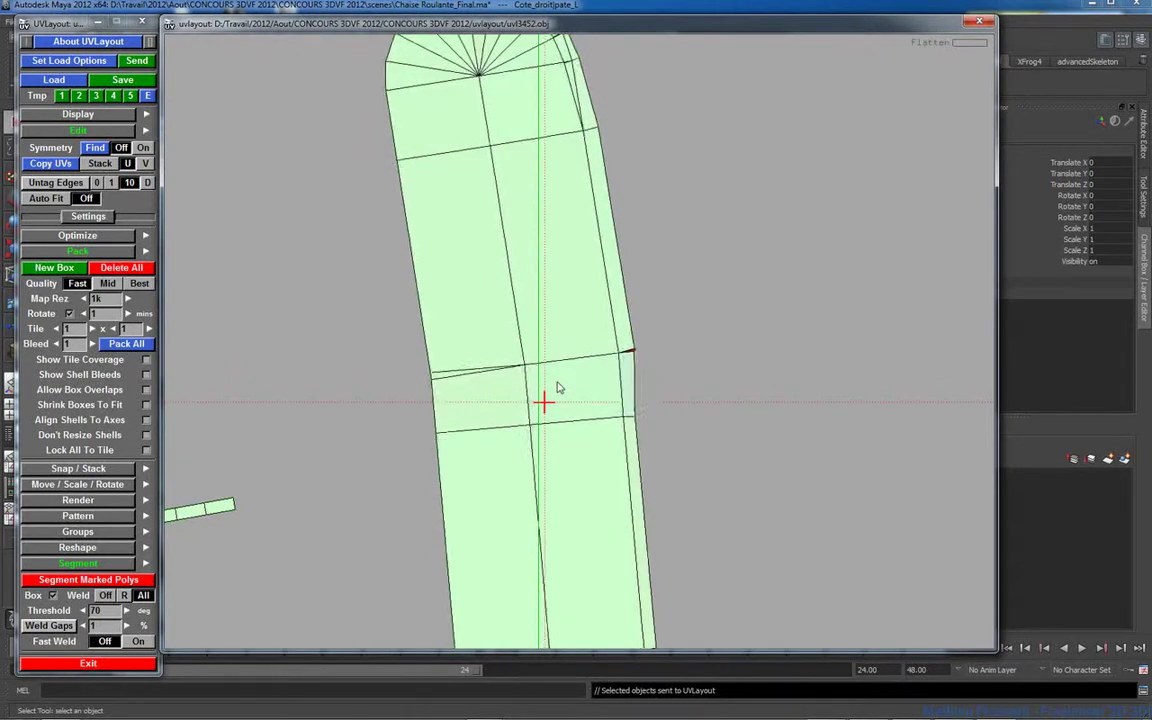
key(space)
Step: Undo the flattening and the weld that joined the two angled round-ended shells
key(w)
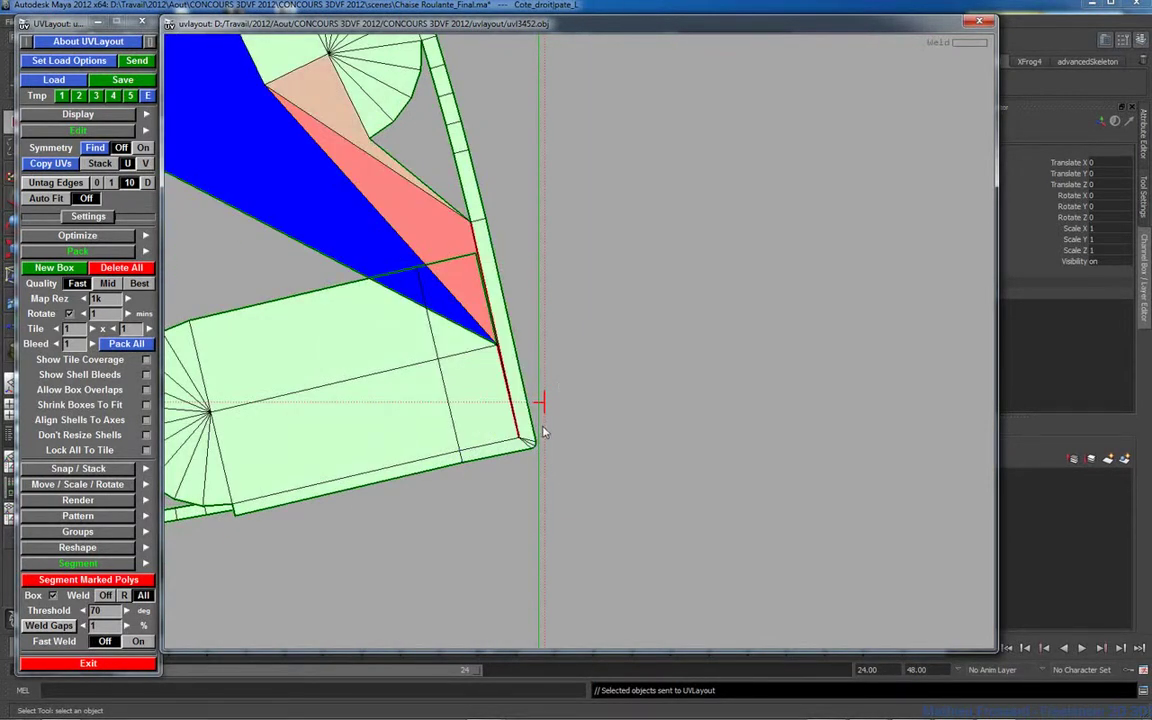
key(f)
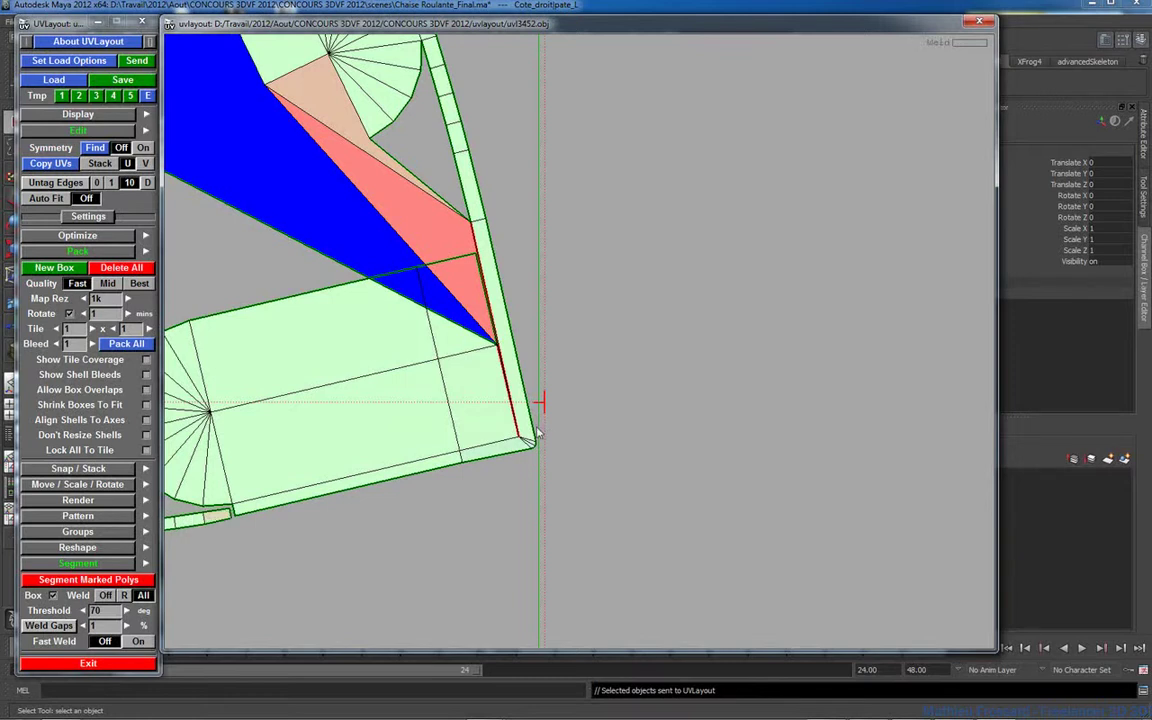
right_drag(435, 443, 563, 396)
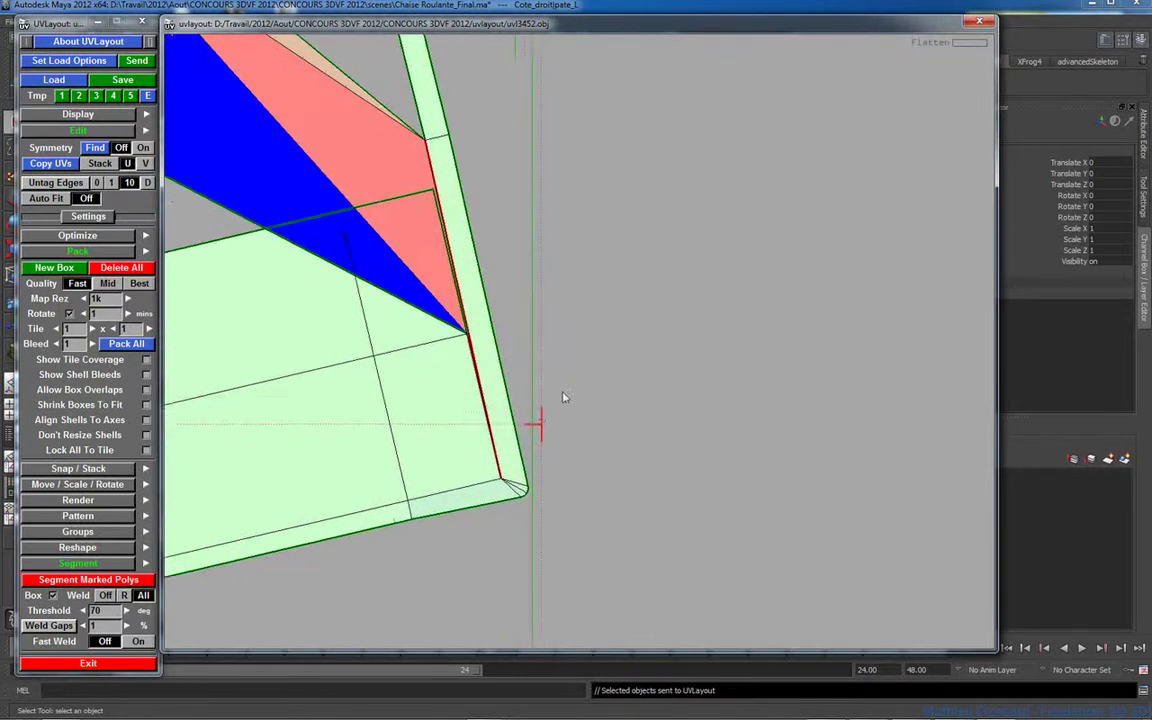
middle_drag(563, 396, 655, 336)
key(b)
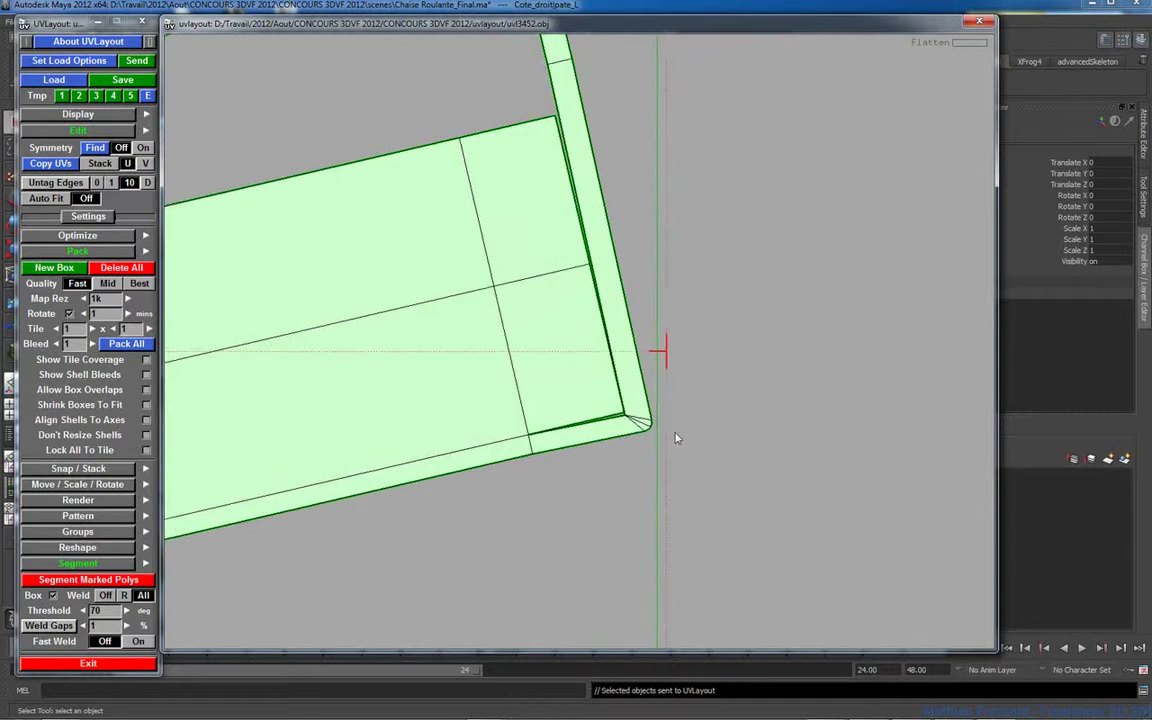
Step: Cut the thin strip off the lower angled shell's straight end at the rounded corner and move it clear
scroll(676, 437, up, 2)
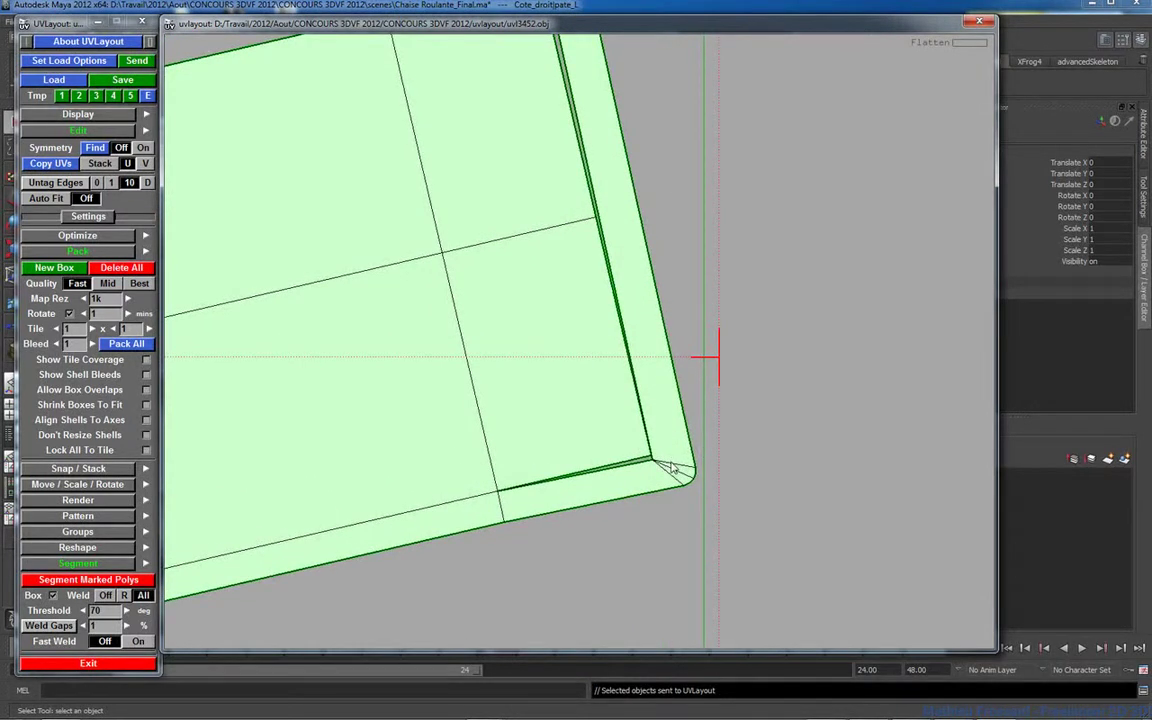
key(c)
middle_drag(653, 345, 738, 319)
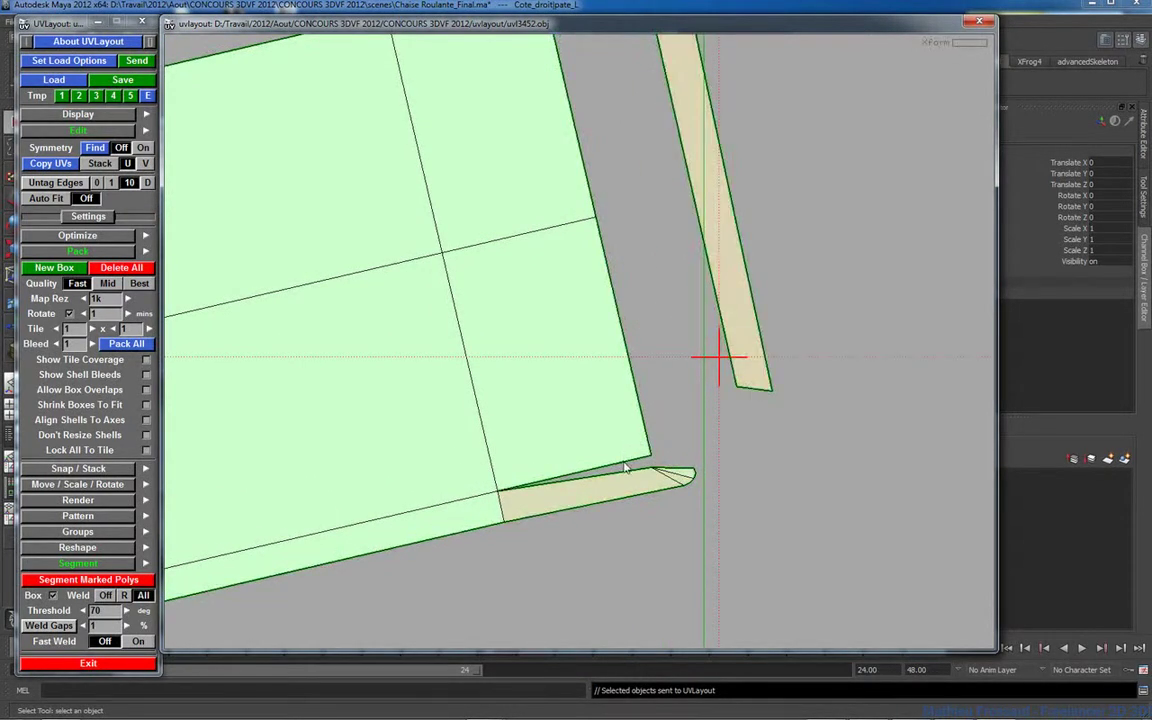
Step: Weld the gap between the lower angled shell and its bottom rim strip, and flatten the joined shell
key(w)
right_drag(566, 414, 331, 408)
key(f)
middle_drag(331, 408, 432, 427)
right_drag(432, 427, 349, 385)
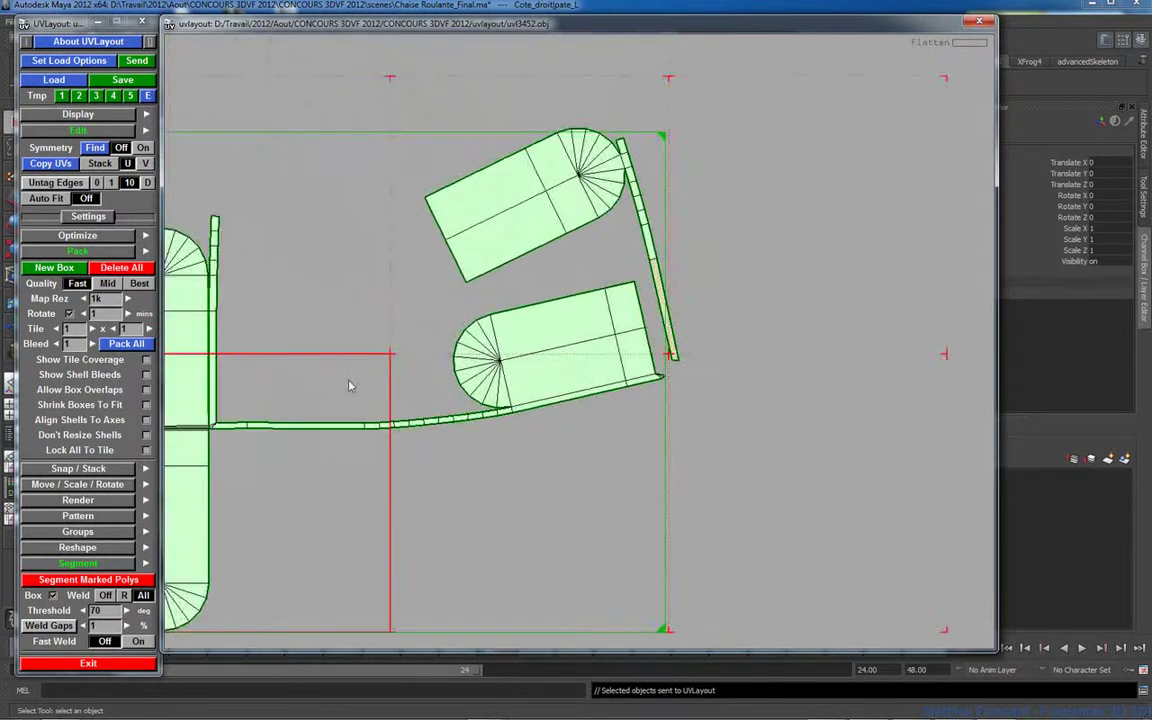
Step: Rotate the lower angled shell with its attached long strip upright beside the long double-rounded shell and flatten it
middle_drag(346, 387, 427, 374)
drag(606, 354, 566, 393)
key(ctrl+z)
middle_drag(237, 386, 332, 358)
drag(729, 323, 600, 374)
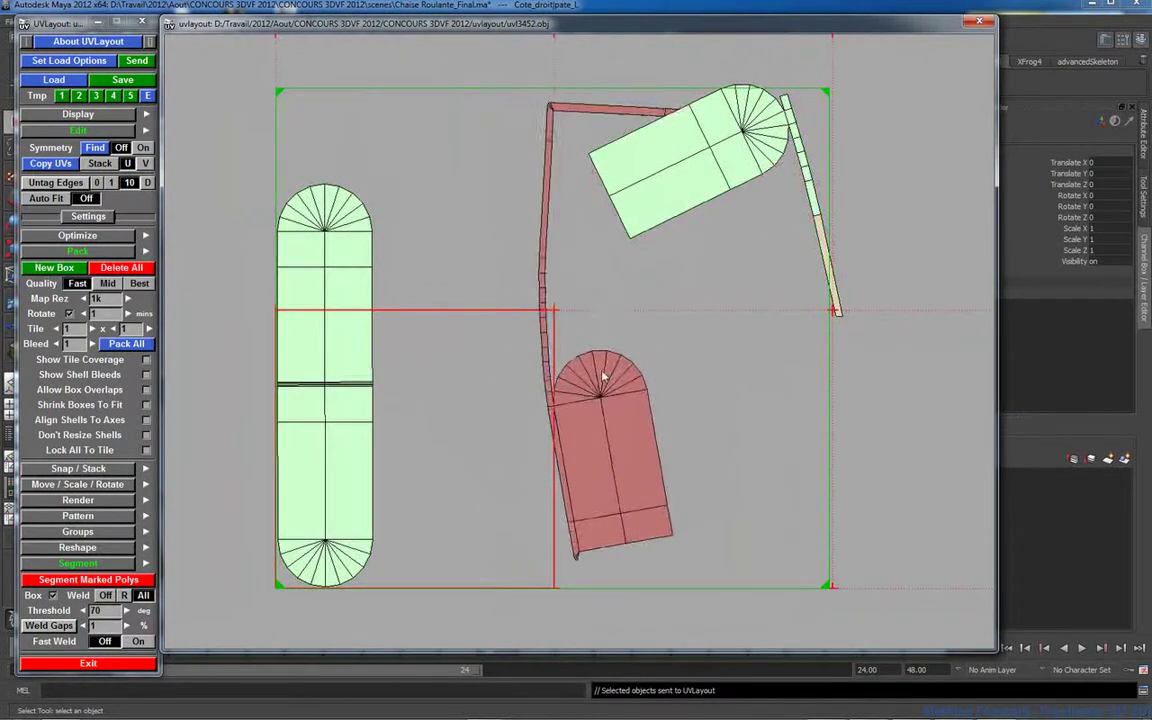
right_drag(465, 329, 422, 352)
middle_drag(422, 352, 511, 450)
key(f)
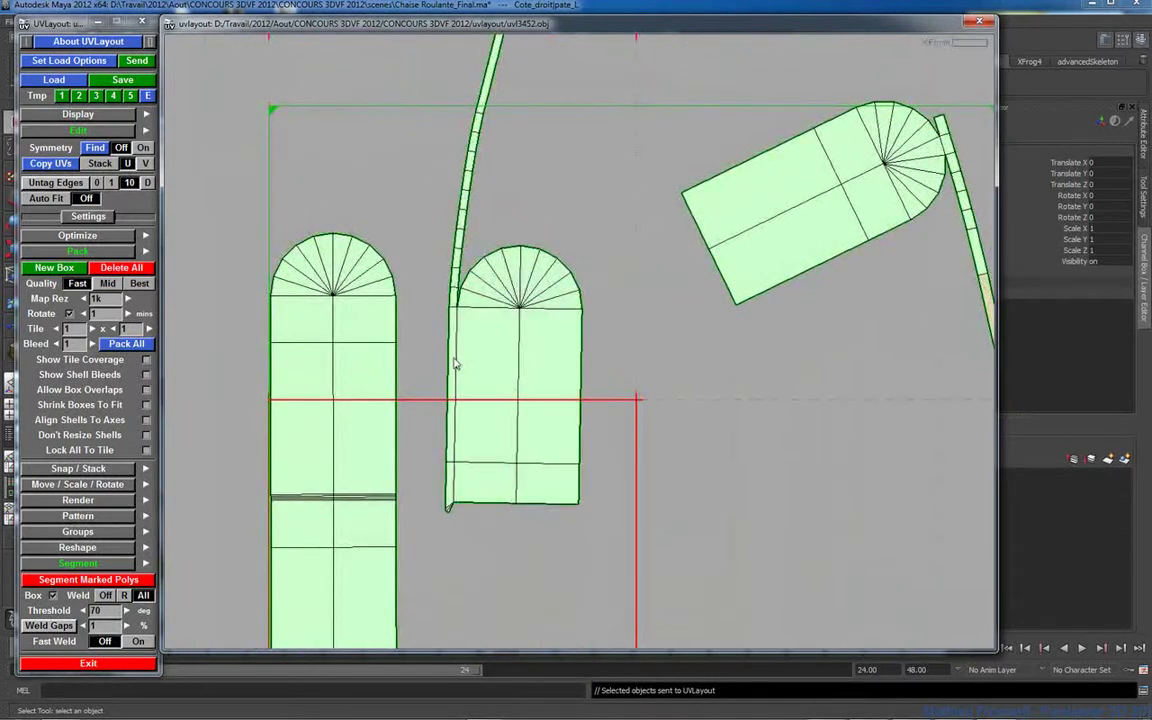
Step: Cut the long thin strip off the side of the upright round-ended shell, move it away and flatten the shell
key(c)
key(c)
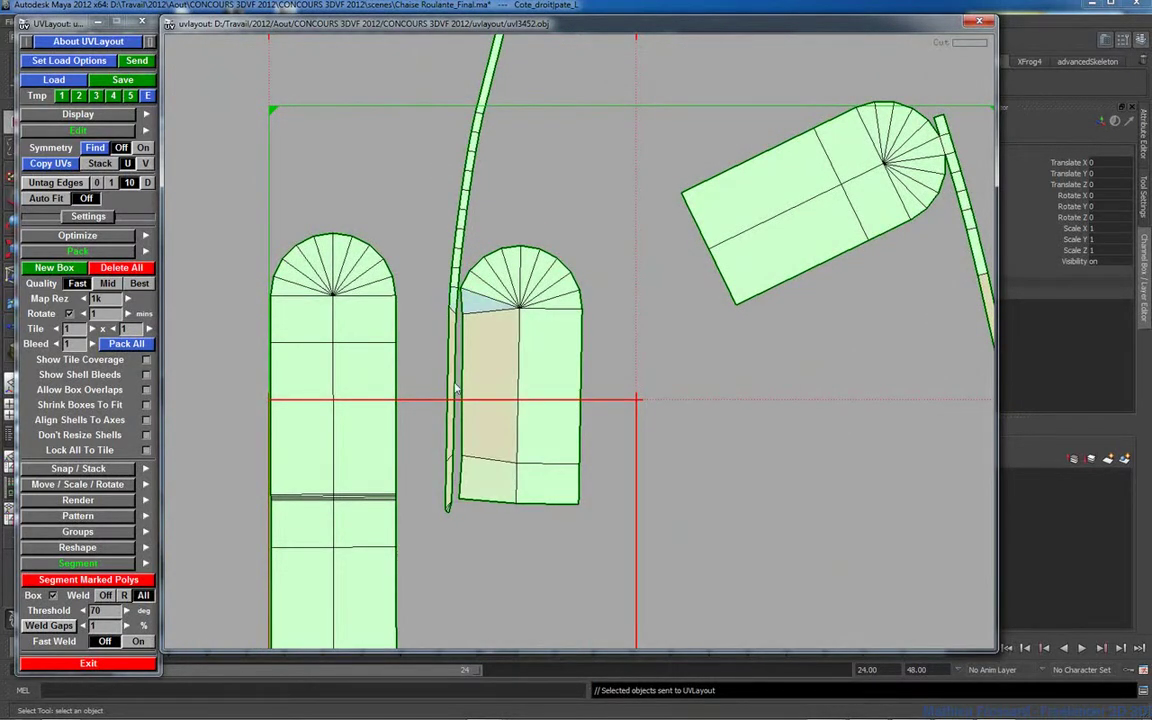
middle_drag(454, 386, 647, 418)
key(f)
Step: Rotate the other angled round-ended shell upright and place it beyond the long curved strip, level with the first one
key(f)
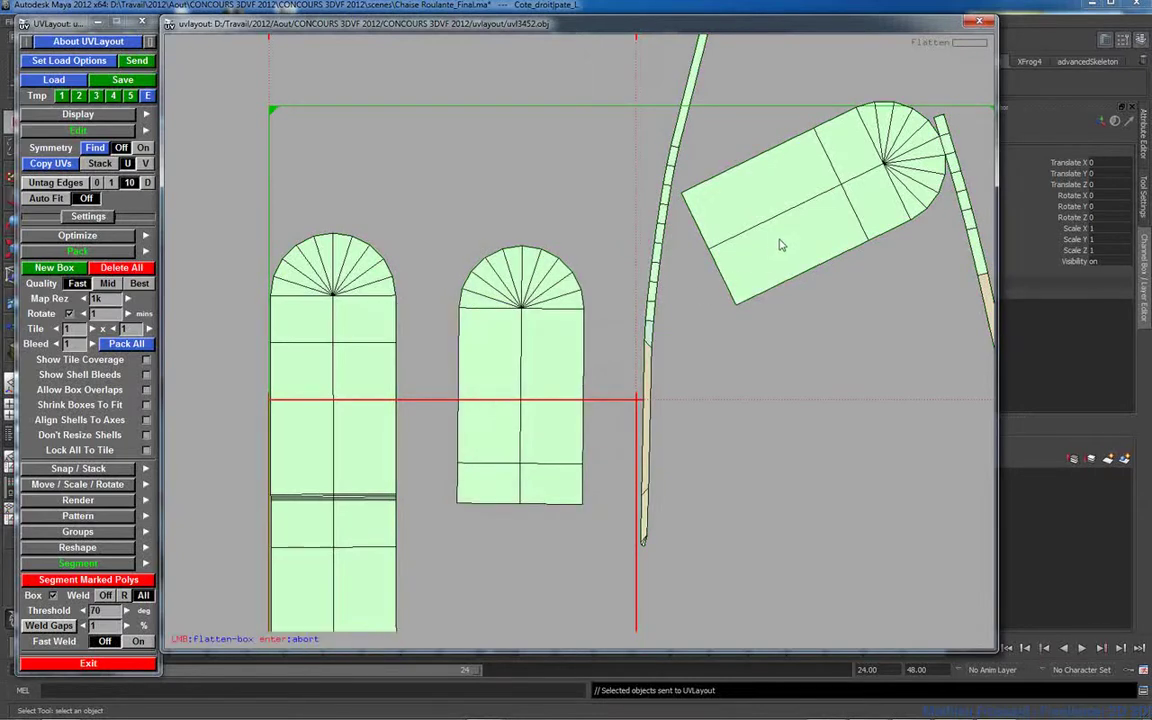
mouse_move(759, 242)
mouse_down()
mouse_move(821, 272)
mouse_move(789, 266)
mouse_move(804, 279)
mouse_up()
key(Return)
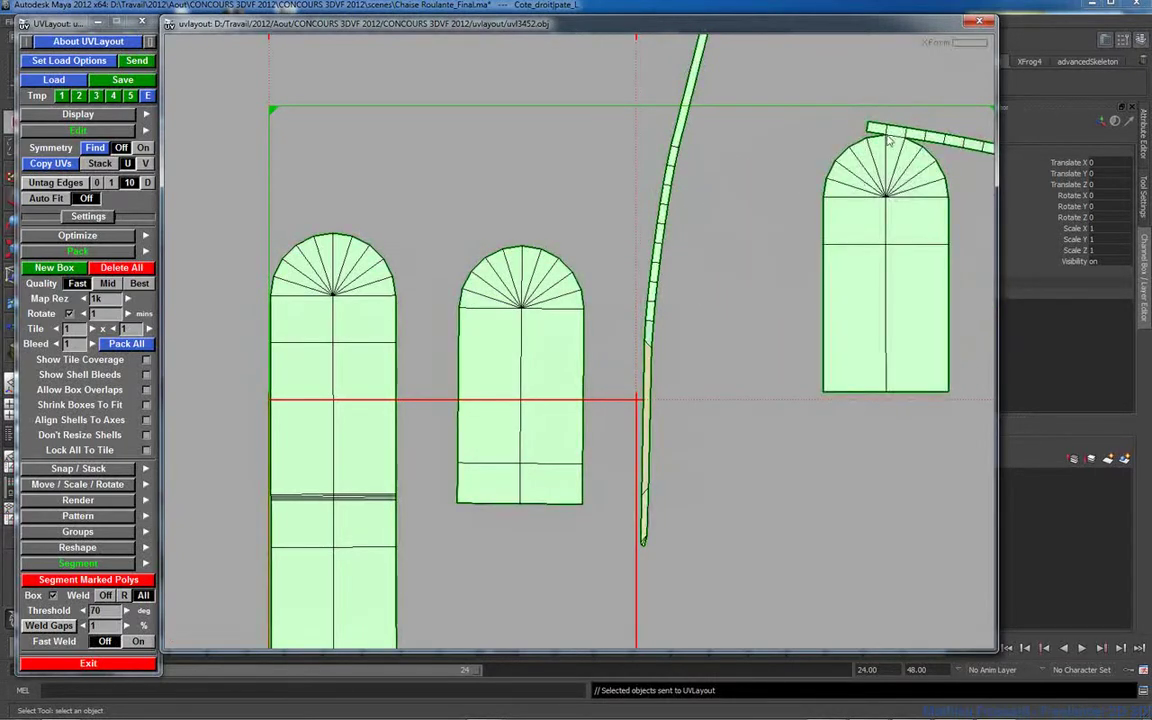
middle_drag(905, 231, 771, 333)
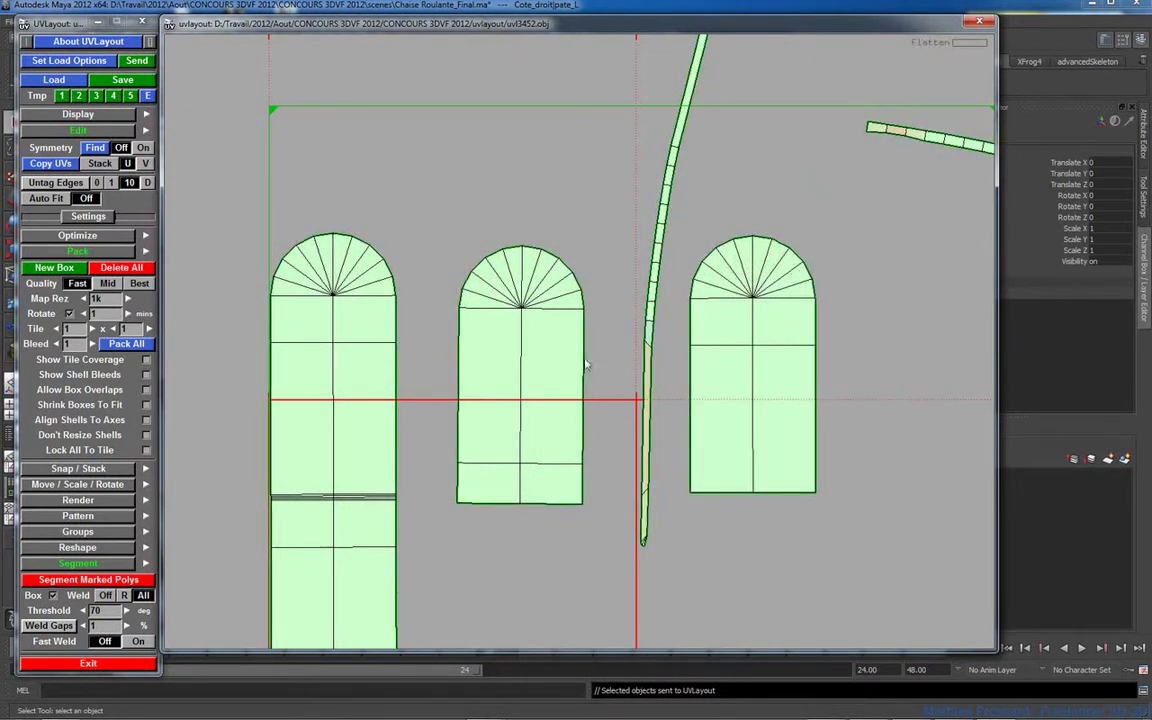
Step: Tag the middle round-ended shell's centre line and crosswise edges for straightening, and flatten the shell
drag(587, 366, 627, 257)
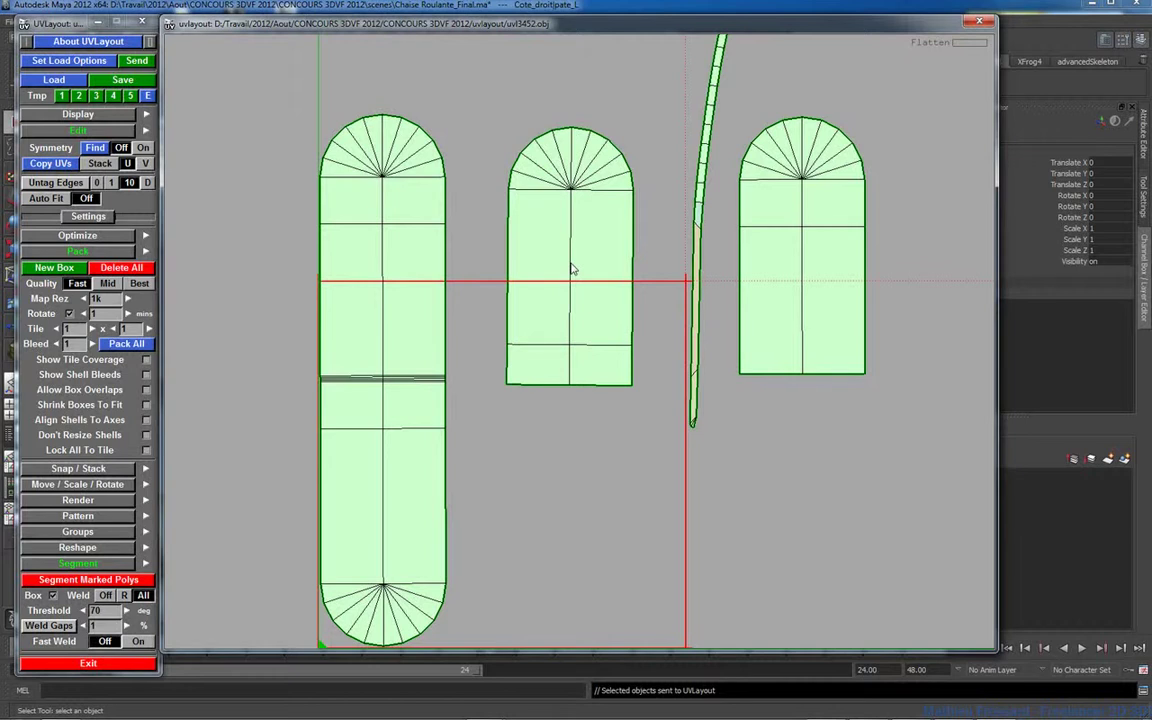
key(t)
key(t)
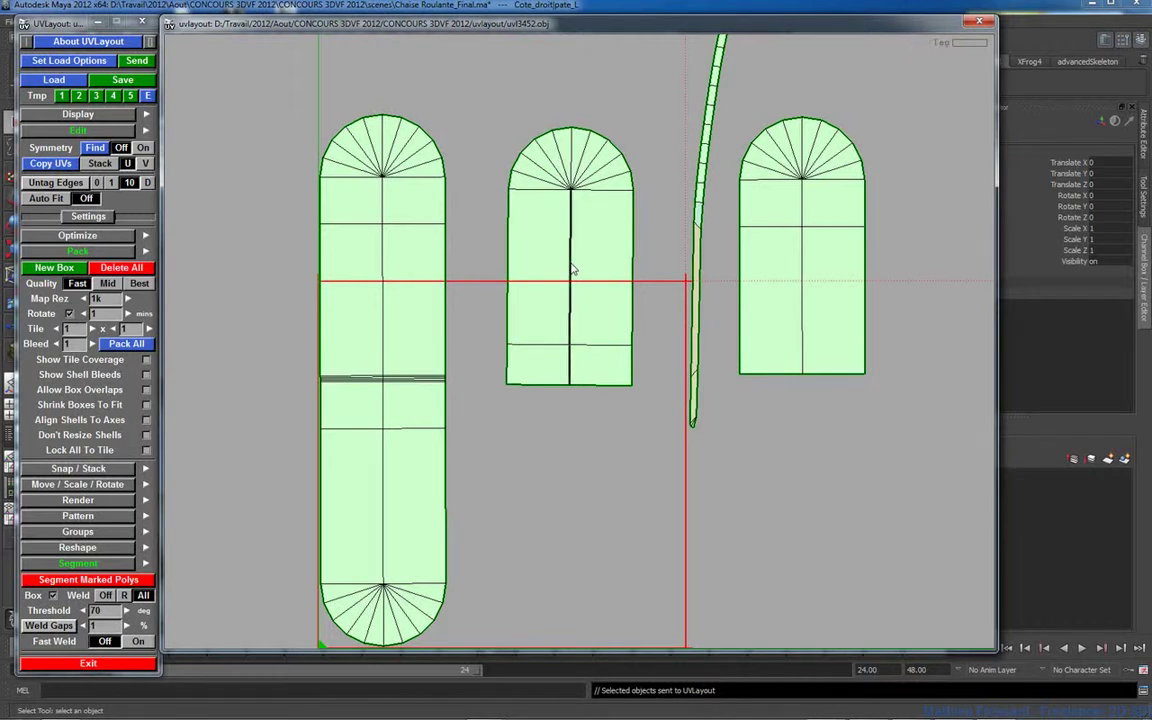
key(t)
key(t)
key(c)
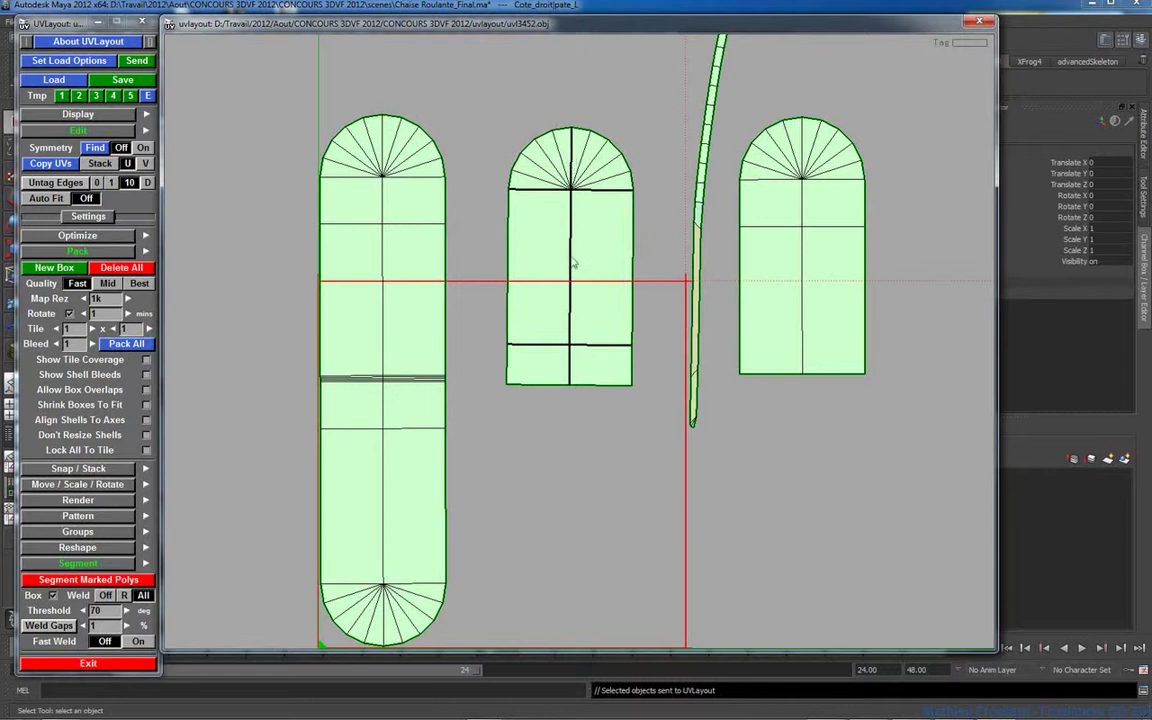
key(f)
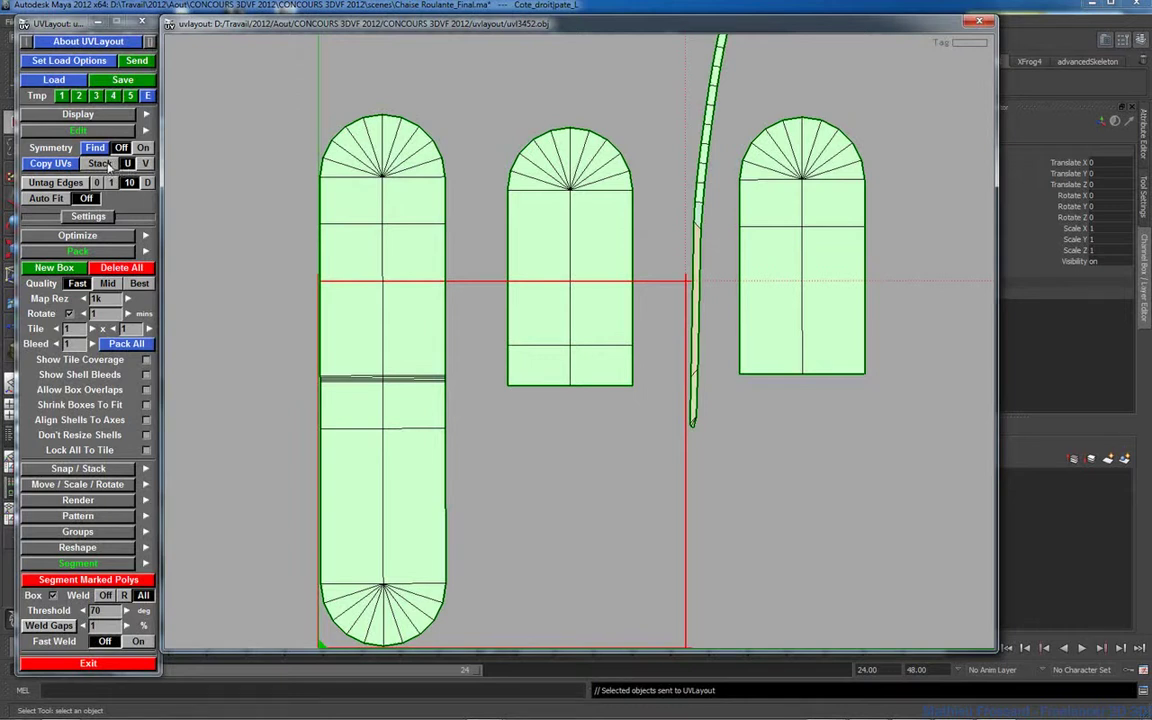
Step: Copy the straightened middle shell's UVs to the other round-ended shell with Stack, matching the edges at the base of their fans
click(52, 164)
click(605, 189)
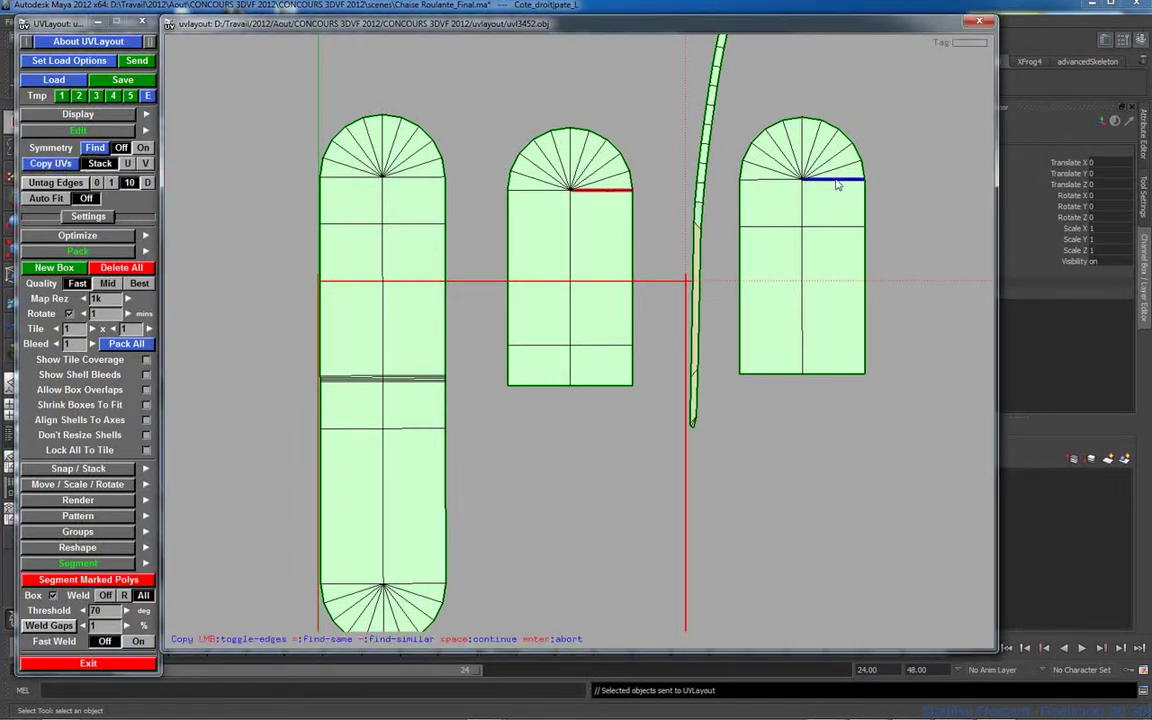
click(836, 182)
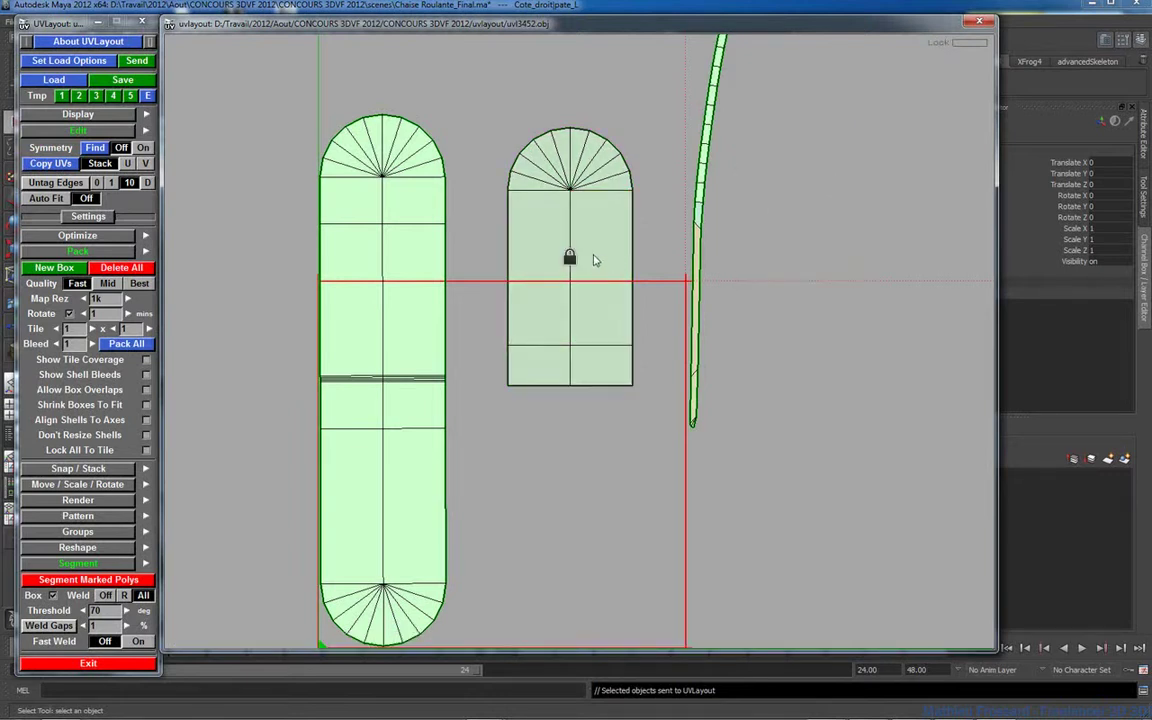
Step: Unlock and separate the two stacked round-ended shells, and flatten the one left in the middle
key(l)
middle_drag(586, 250, 832, 243)
key(l)
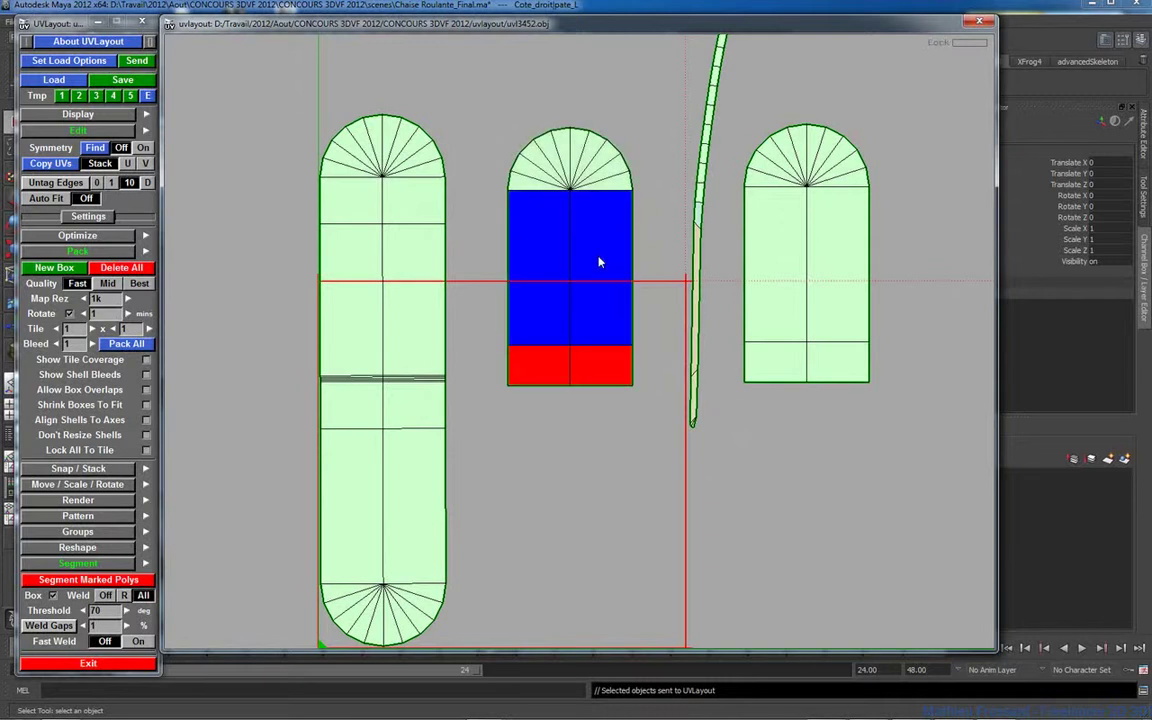
key(f)
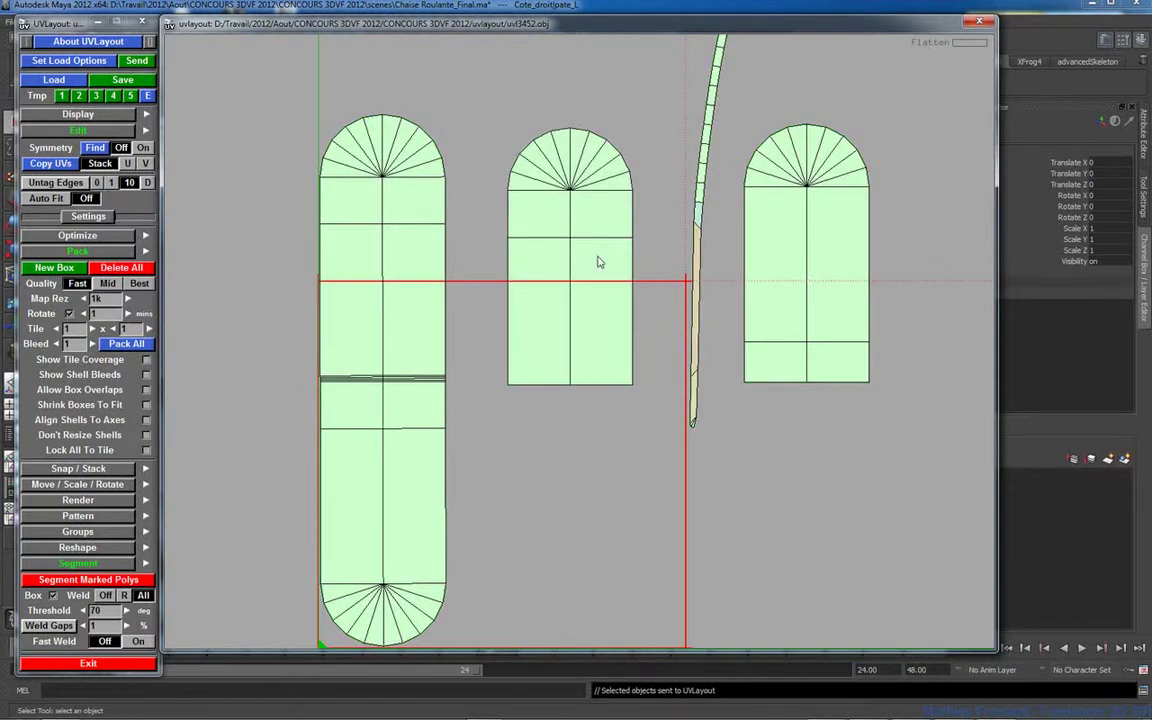
Step: Tag the long double-rounded shell's centre line and crosswise edges for straightening, and flatten the shell
right_drag(661, 242, 573, 297)
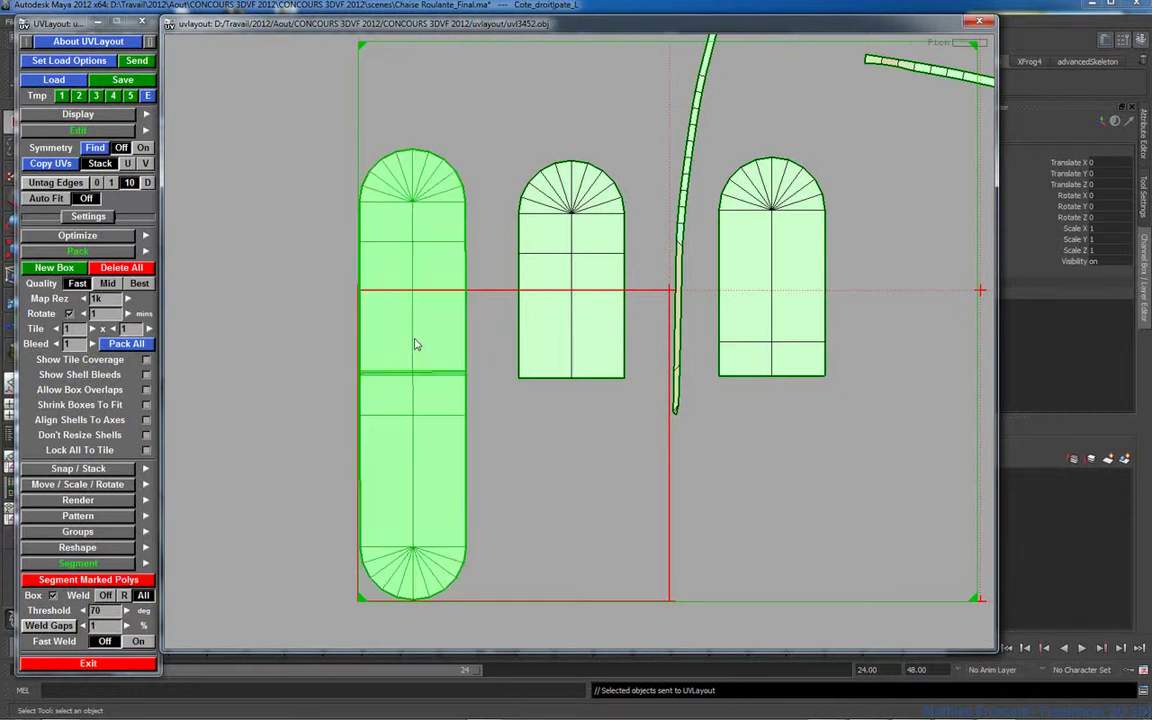
key(t)
key(t)
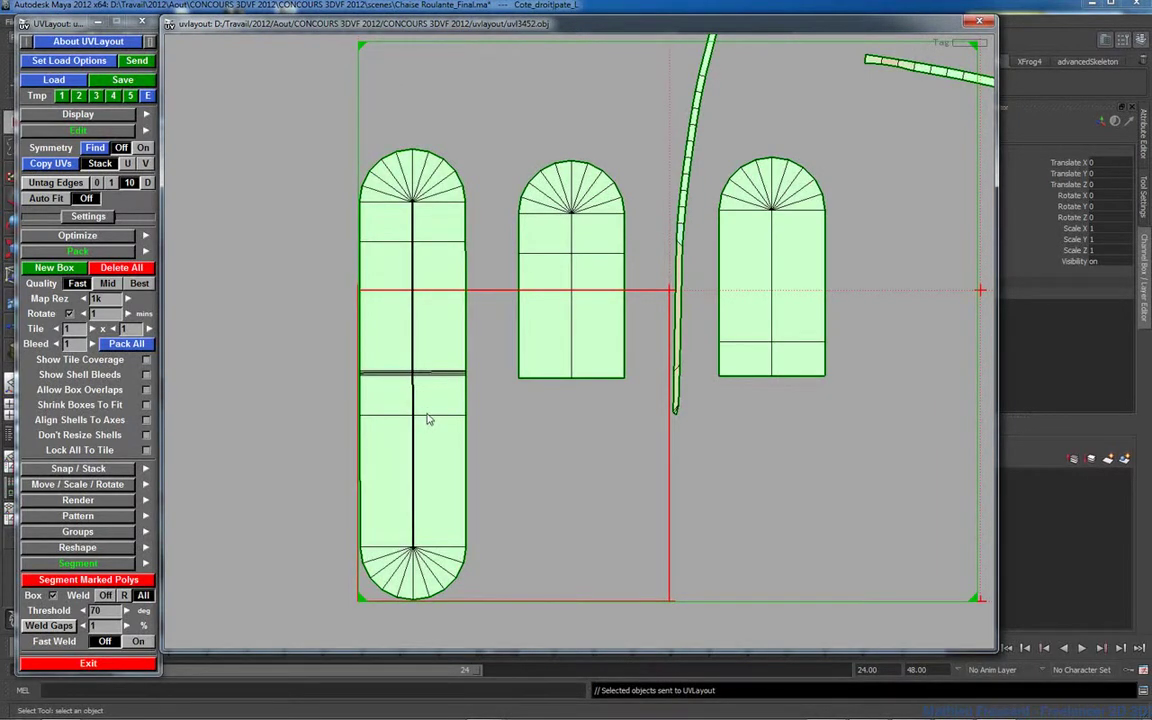
key(c)
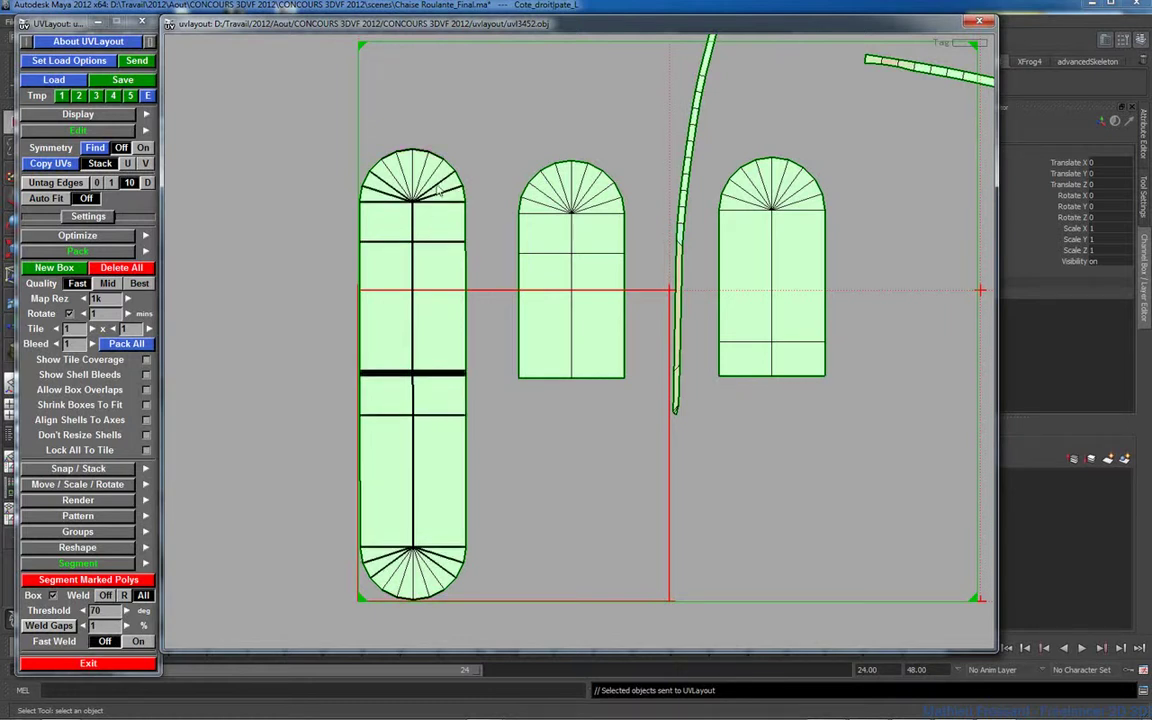
key(BackSpace)
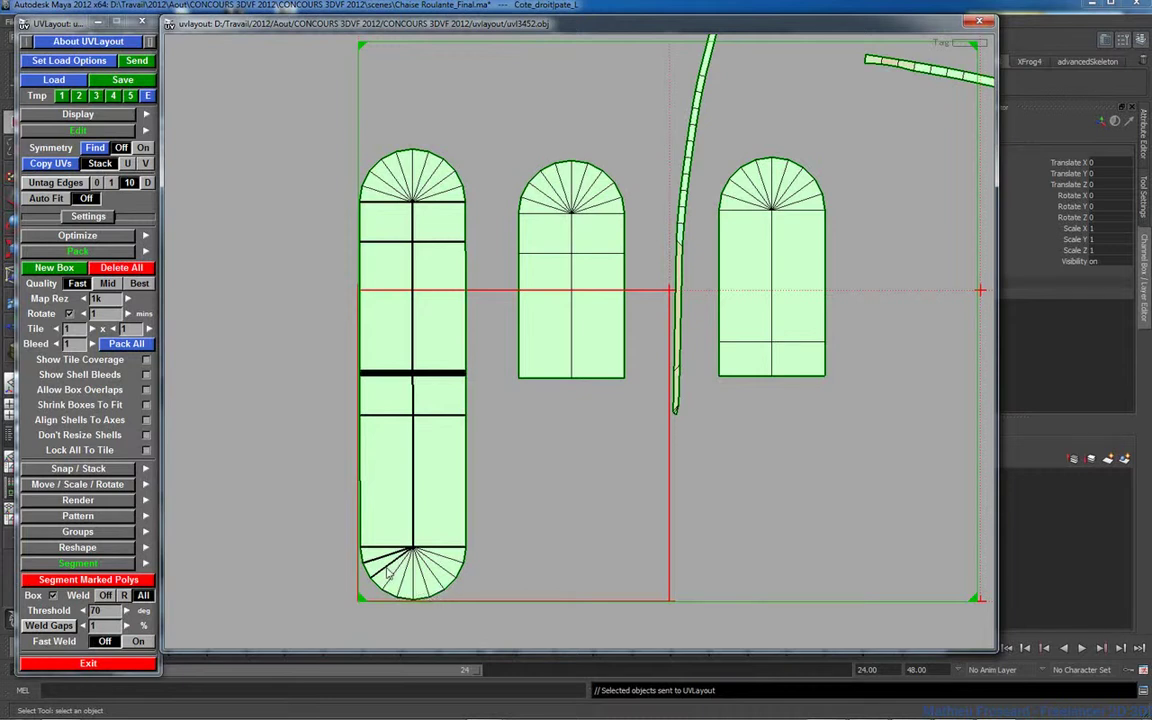
key(f)
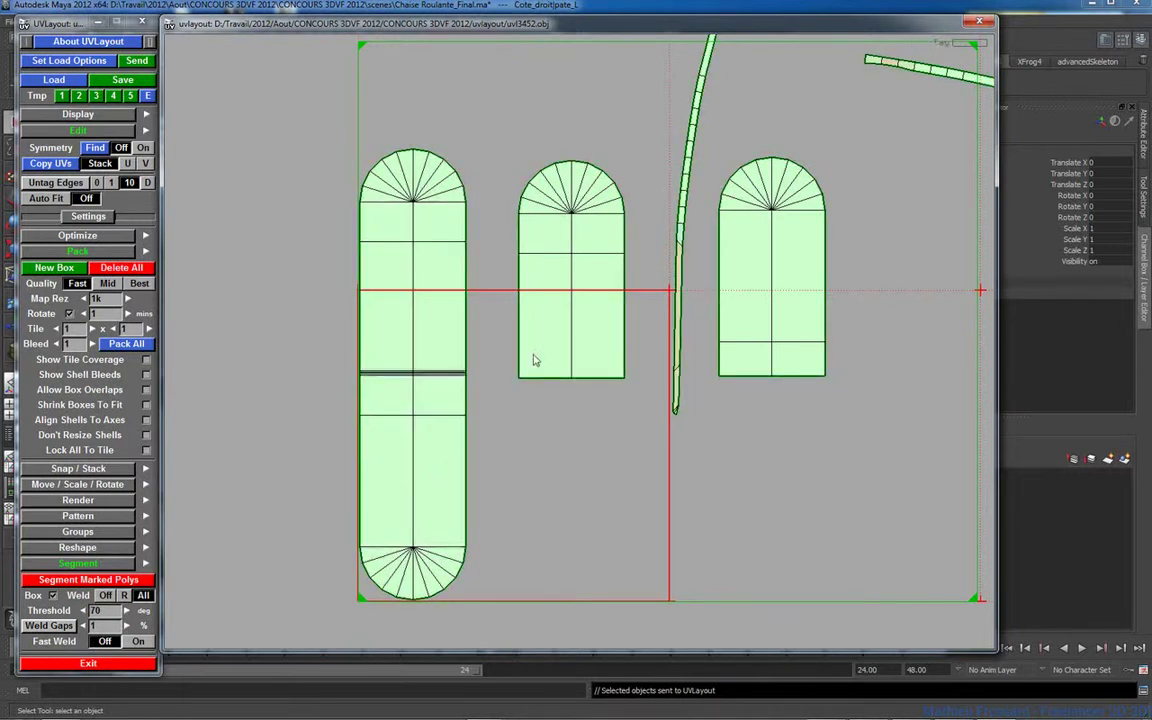
Step: Rework the rounded corner of the long L-shaped thin strip with Box and flatten the strip
right_drag(649, 278, 548, 238)
middle_drag(606, 273, 518, 356)
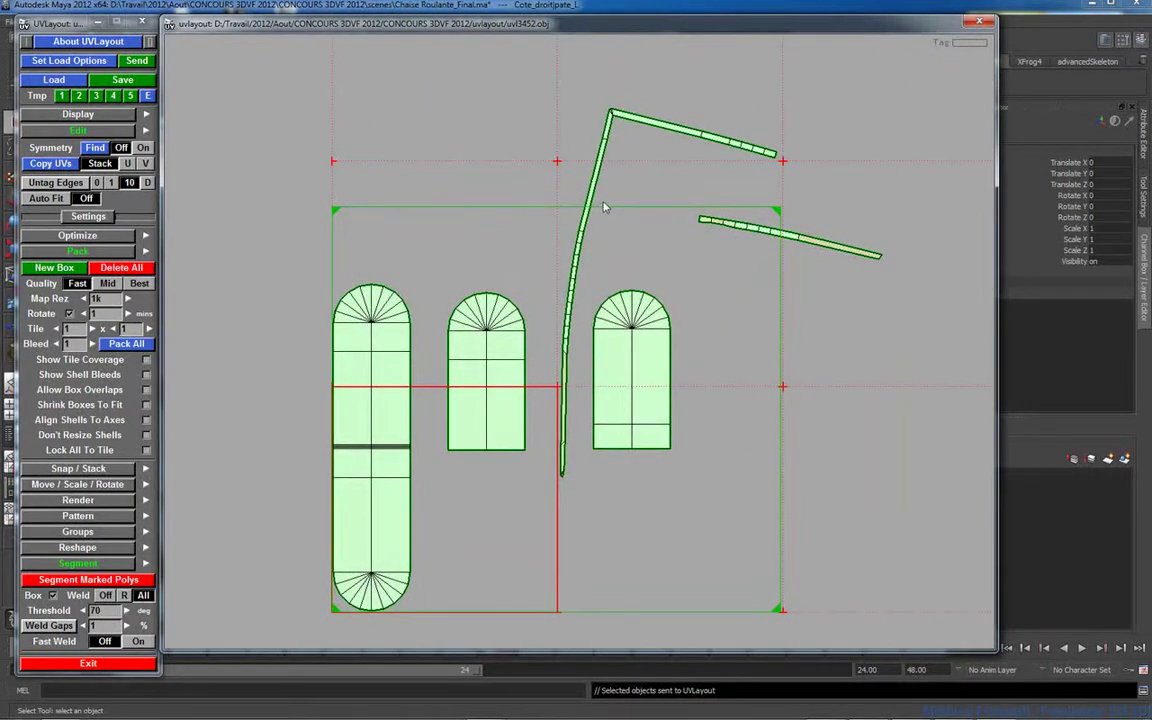
right_drag(610, 145, 617, 157)
middle_drag(617, 157, 576, 396)
right_drag(525, 311, 679, 401)
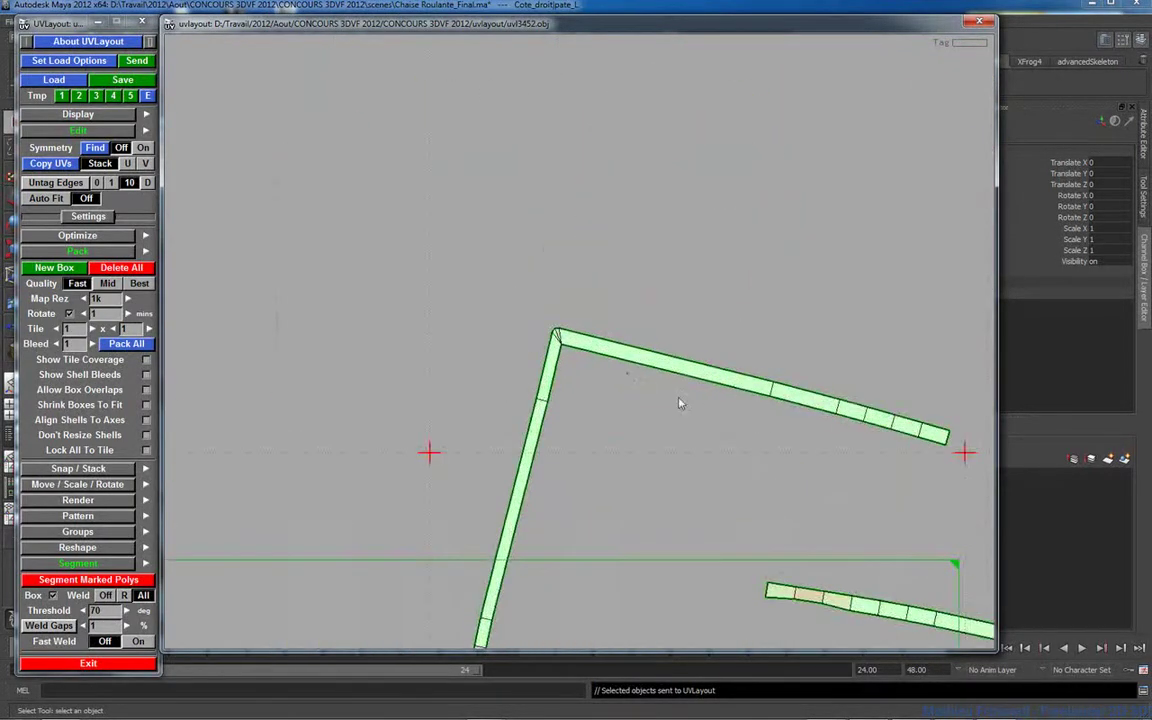
right_drag(570, 340, 656, 390)
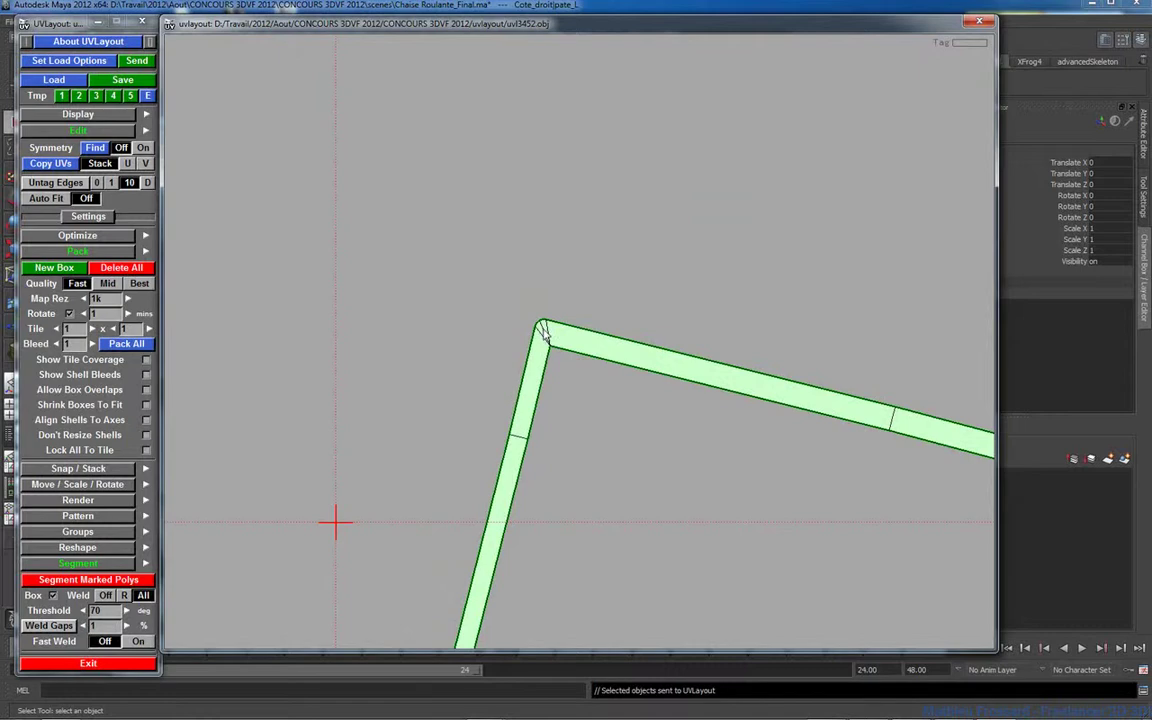
scroll(560, 345, down, 4)
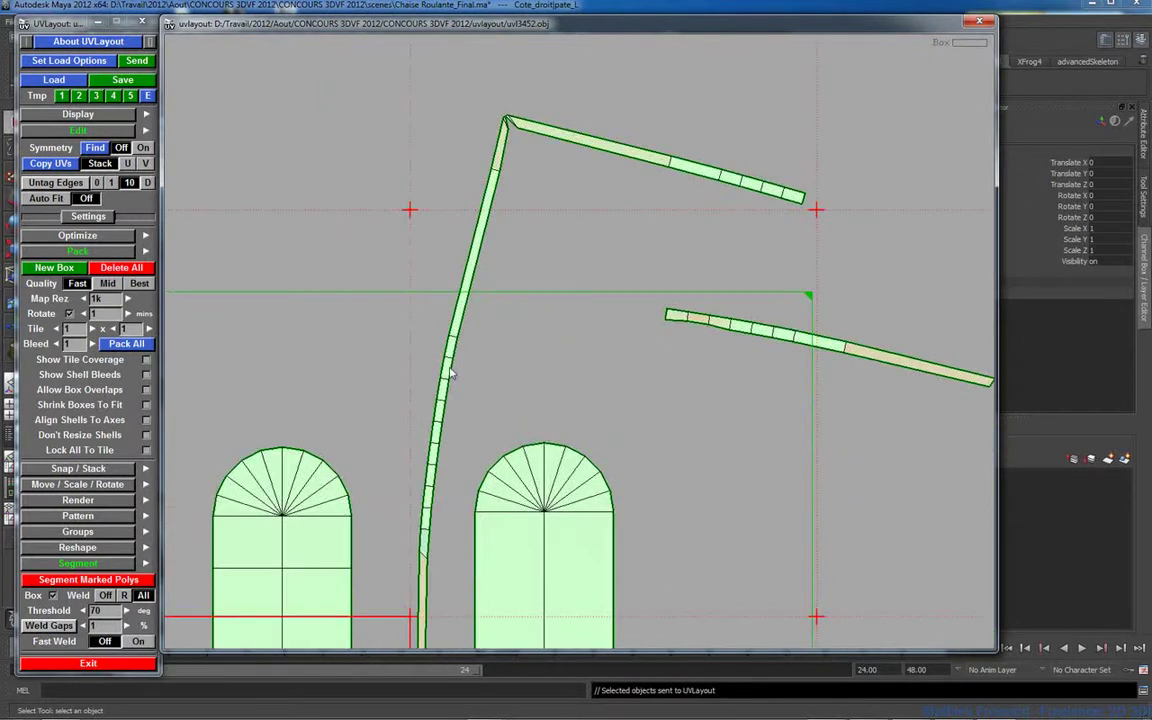
key(f)
scroll(469, 378, down, 1)
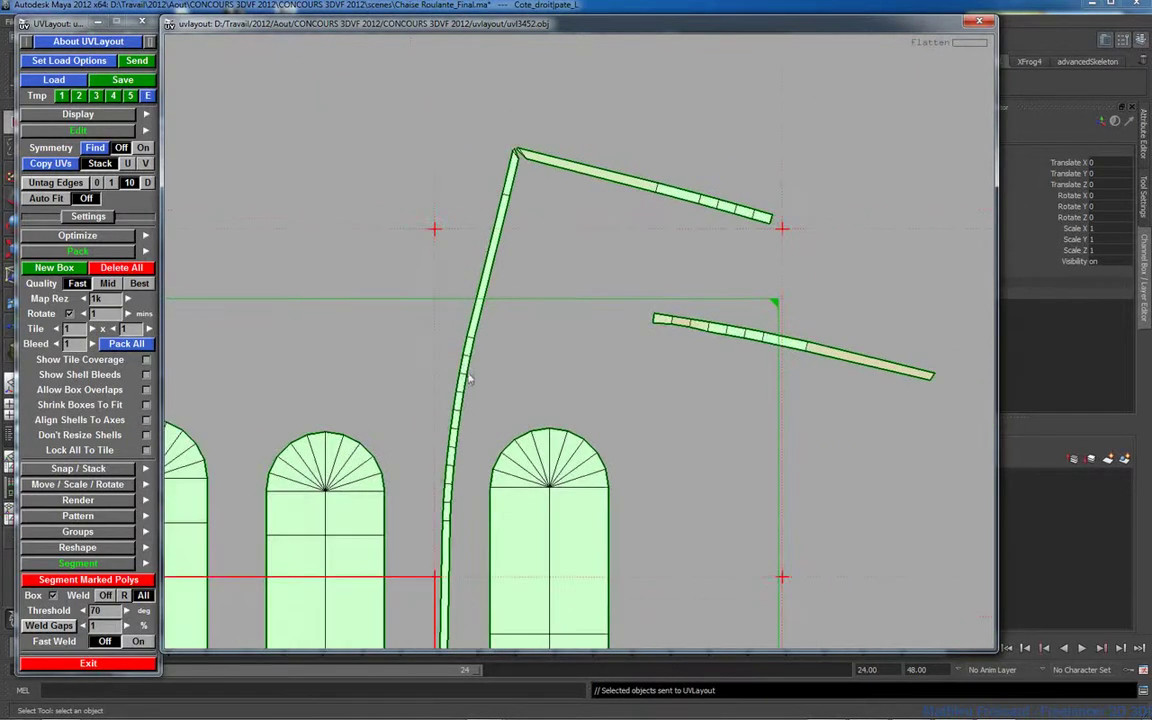
Step: Flatten the short loose thin strip and rotate it nearly upright beyond the round-ended shells
key(shift+f)
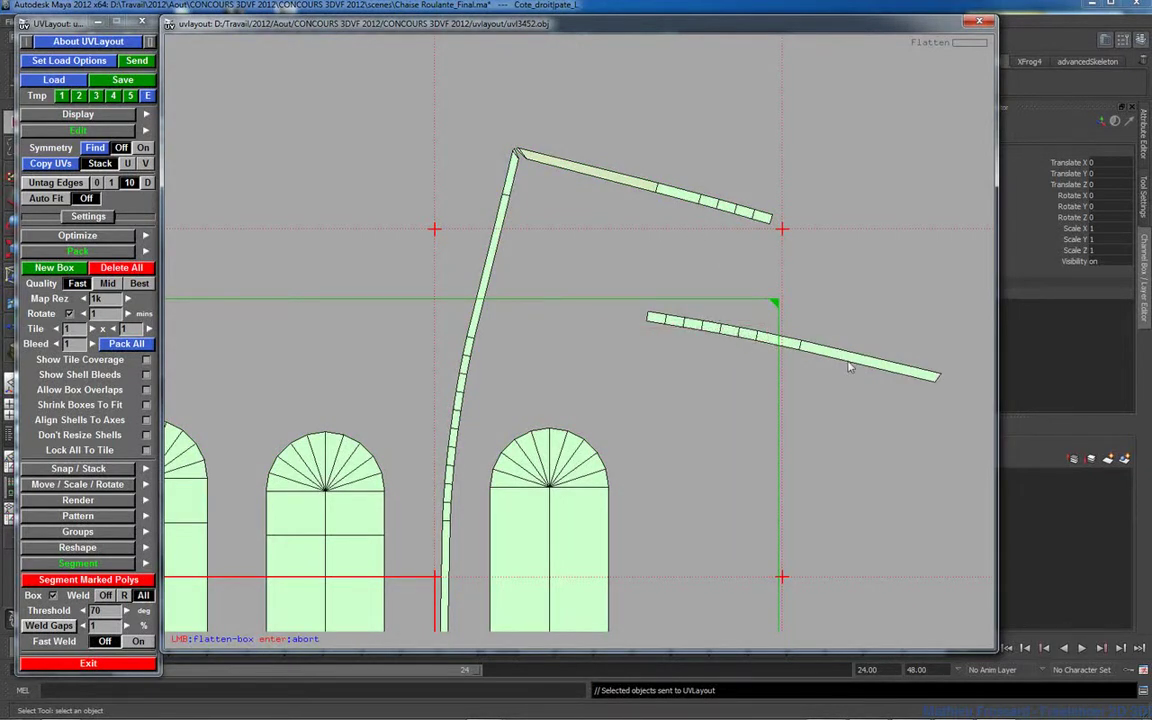
key(Return)
drag(858, 358, 745, 405)
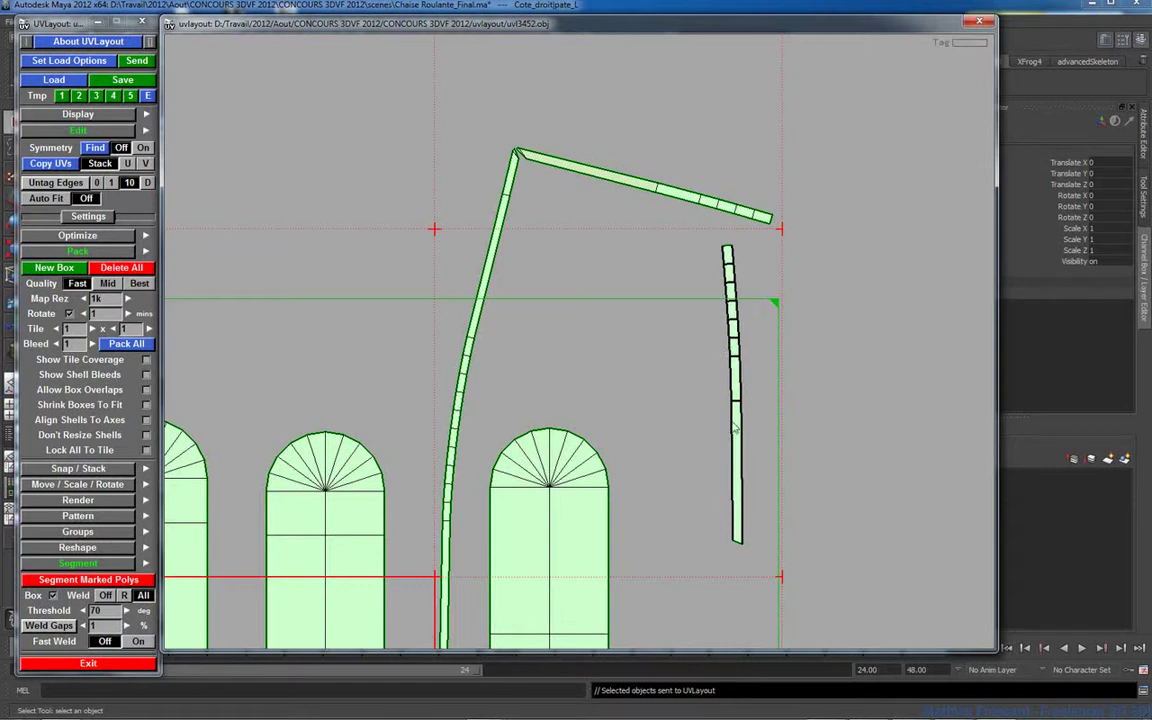
Step: Flatten the short upright strip, and detach the L-shaped strip's upper arm and stand it nearly upright above the round-ended shells
key(f)
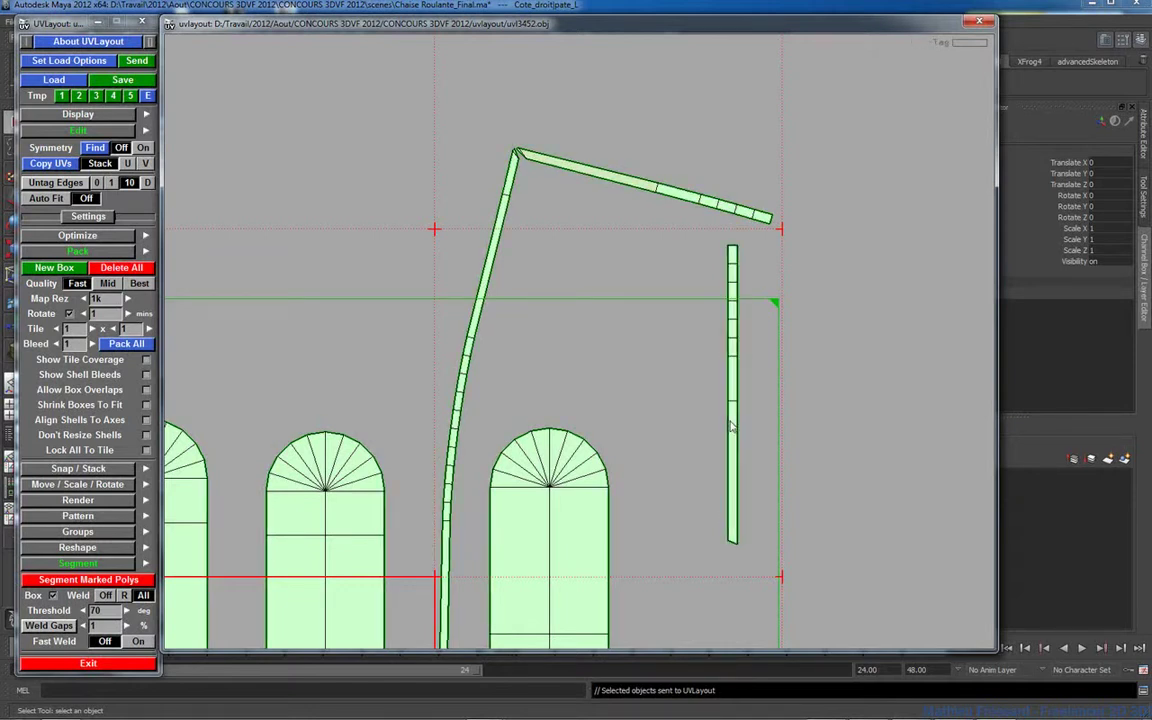
drag(678, 194, 180, 382)
right_drag(714, 246, 280, 267)
middle_drag(679, 206, 712, 525)
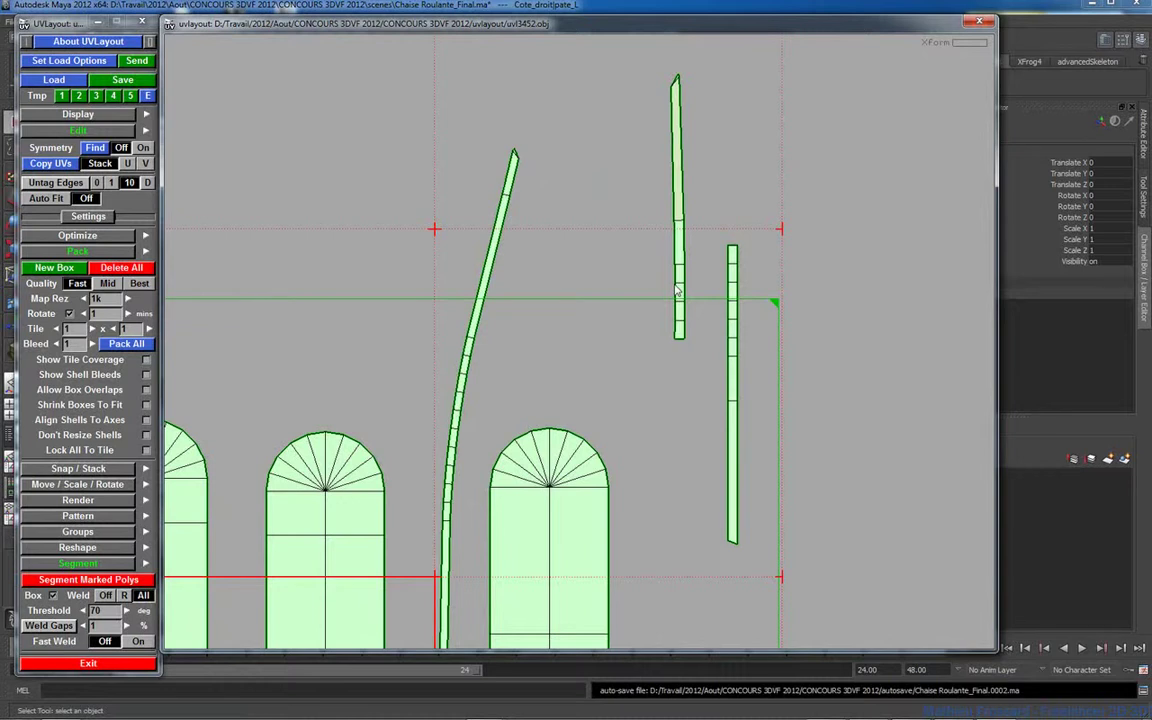
Step: Tag the detached arm's outline and crosswise edges for straightening, and flatten the strip
key(t)
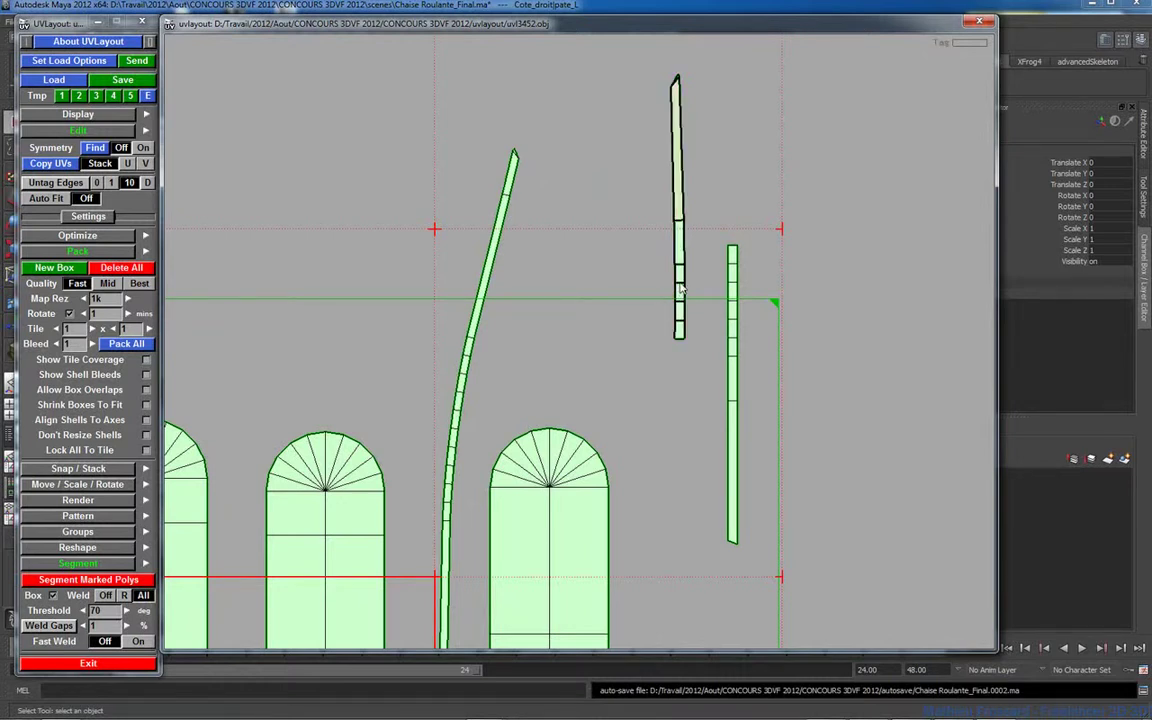
key(t)
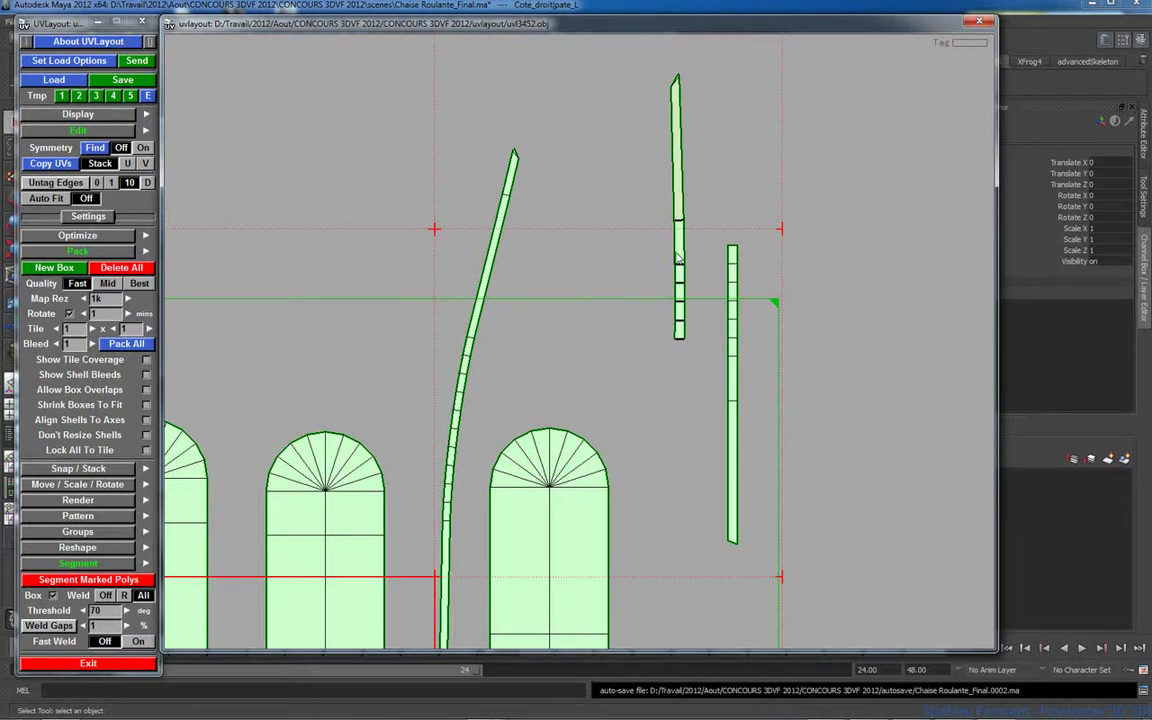
key(t)
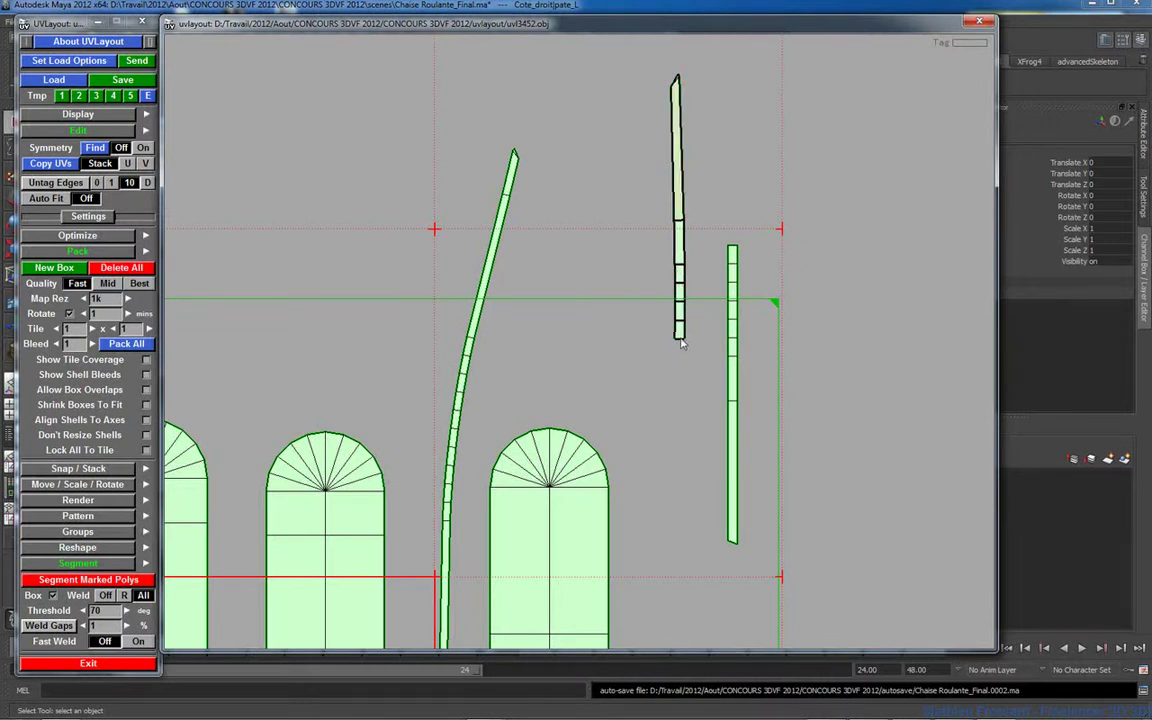
key(f)
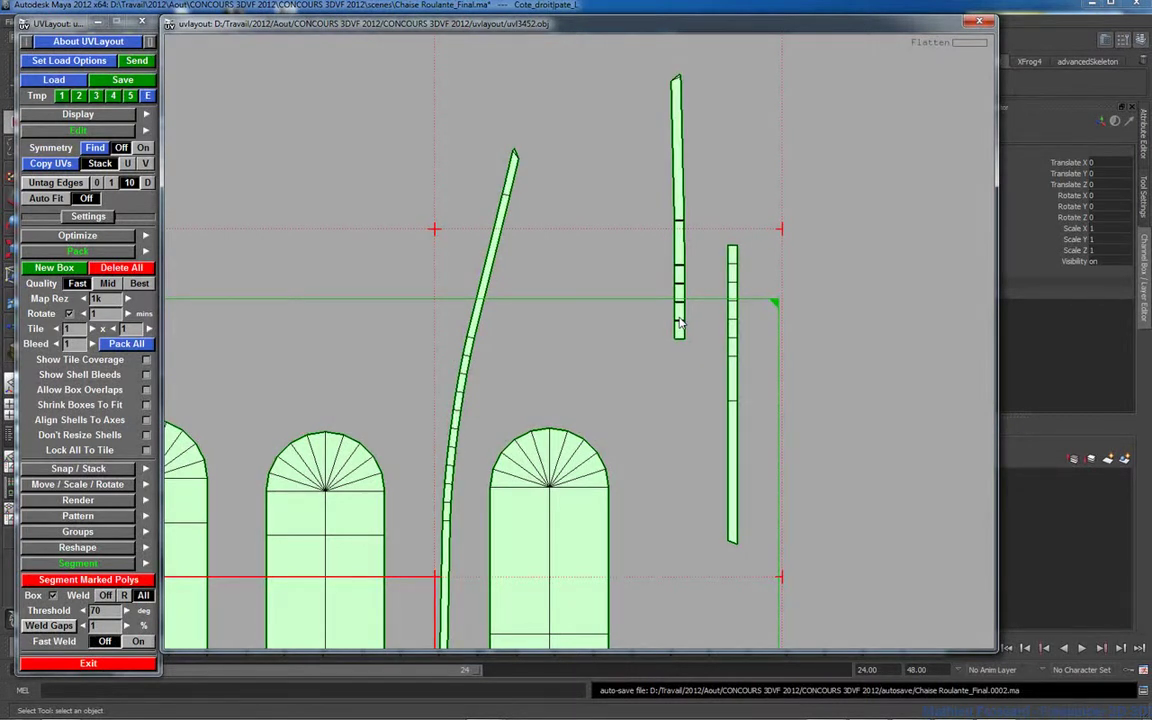
Step: Straighten the remaining long curved strip between the round-ended shells by tagging its crosswise edges, orient it nearly upright and flatten it
right_drag(596, 435, 512, 398)
middle_drag(512, 398, 486, 278)
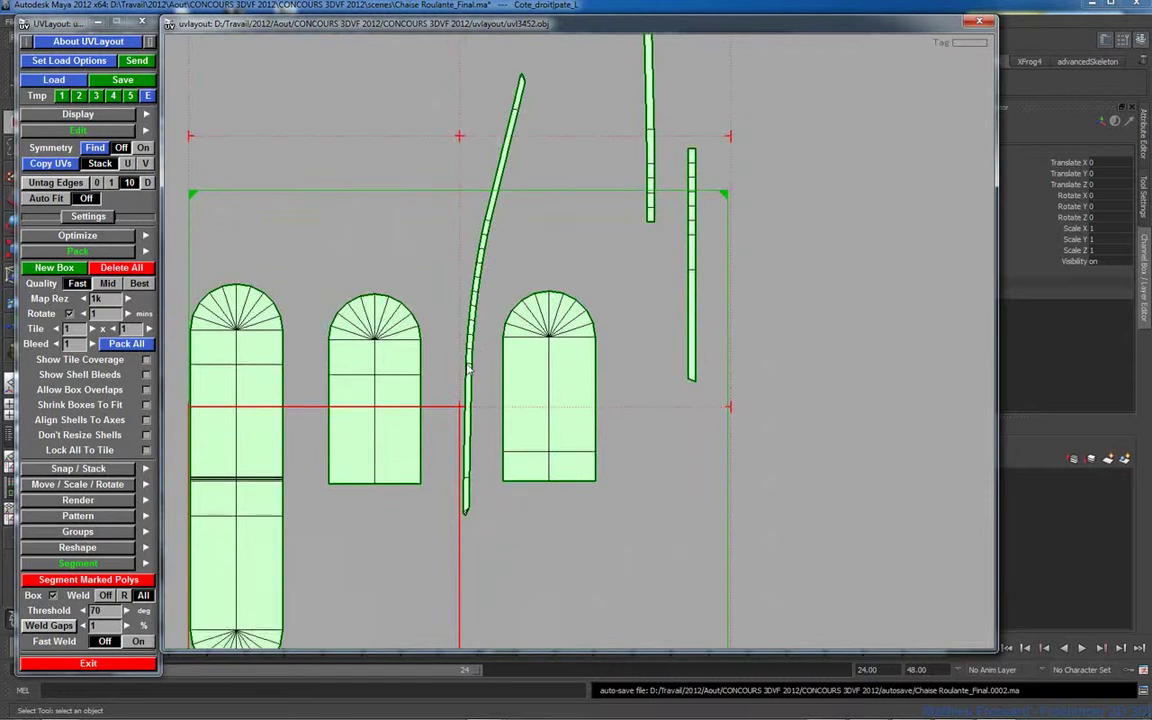
key(shift+f)
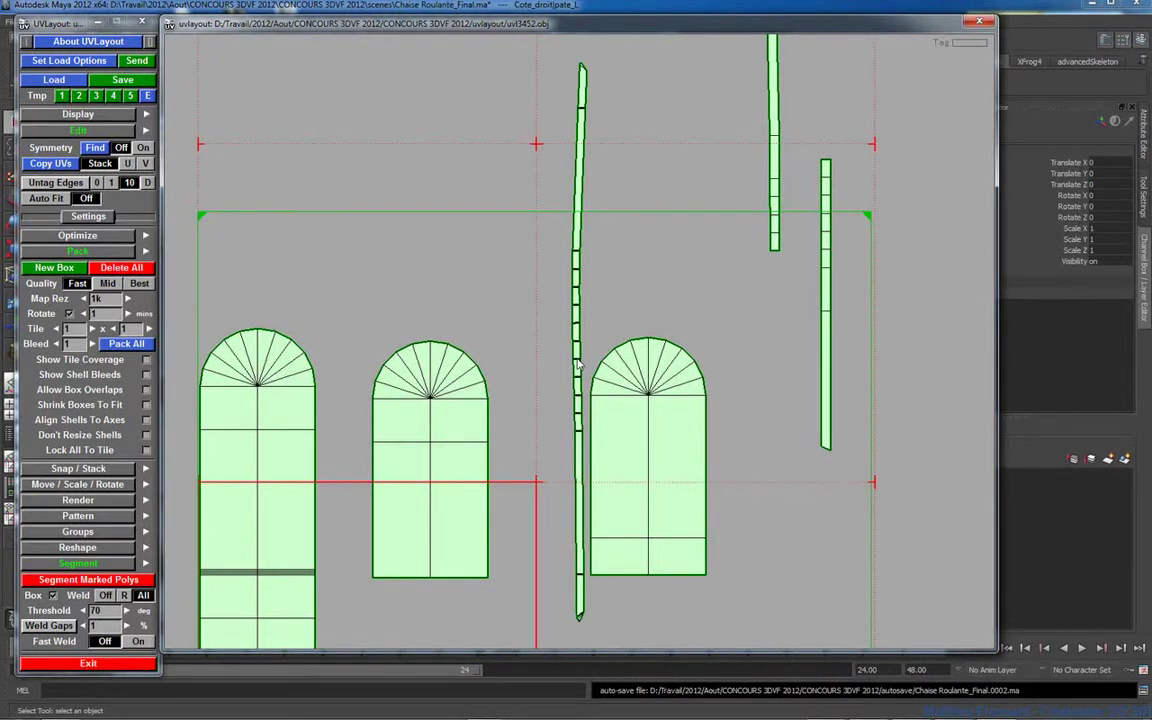
key(f)
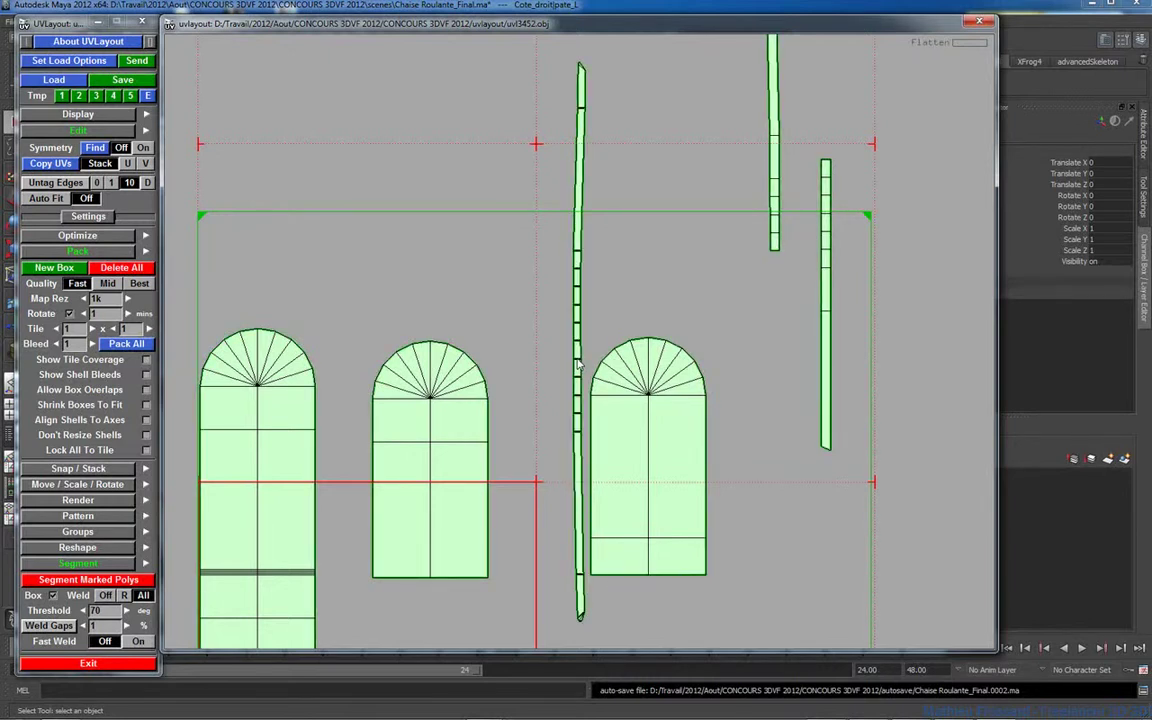
Step: Pack all shells, and repack them after flattening the long thin strip and splitting it in two
right_drag(595, 385, 553, 430)
scroll(553, 431, down, 2)
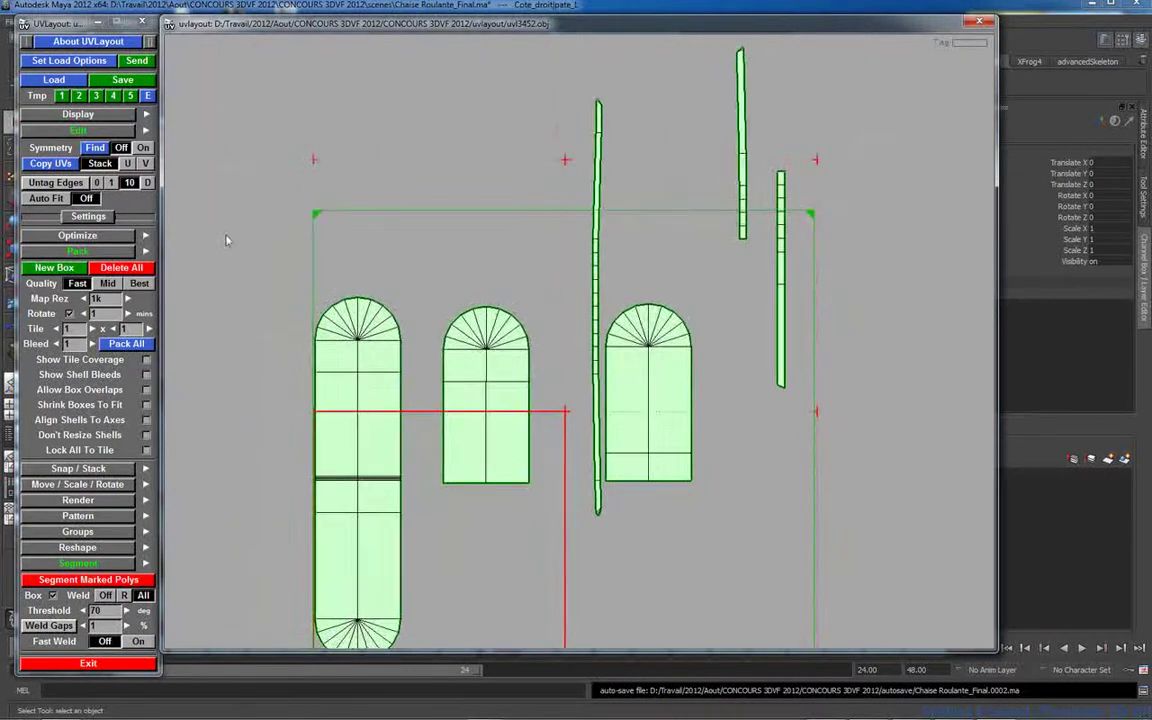
click(121, 346)
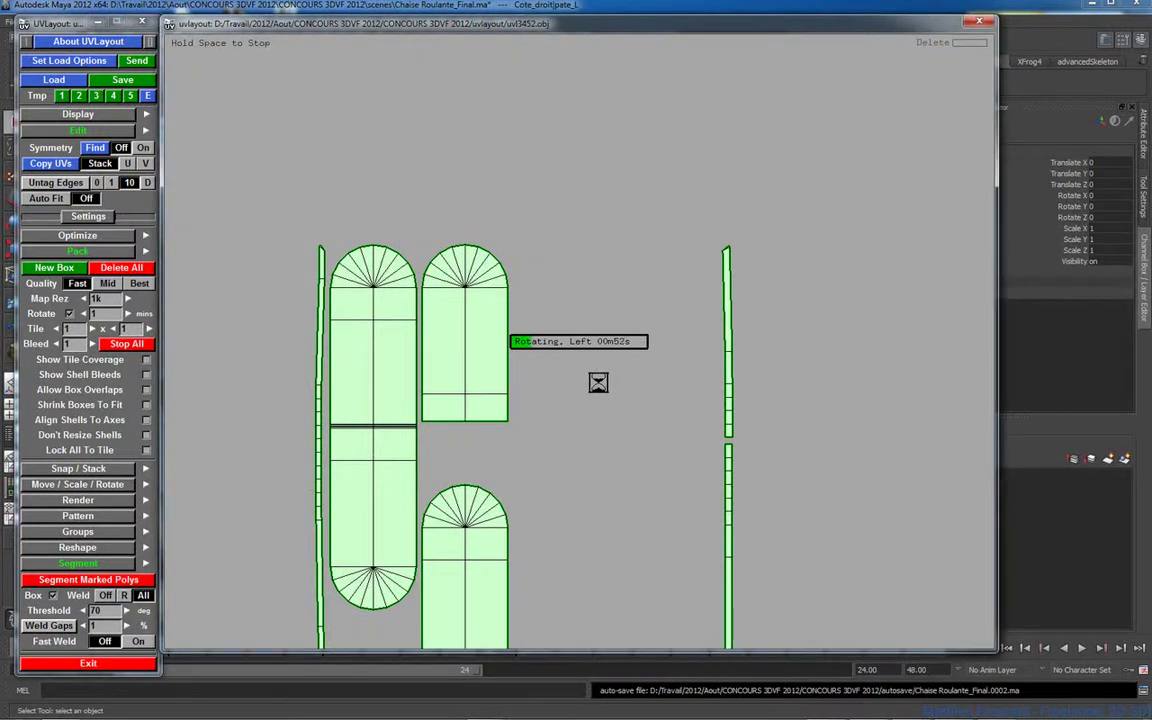
key(space)
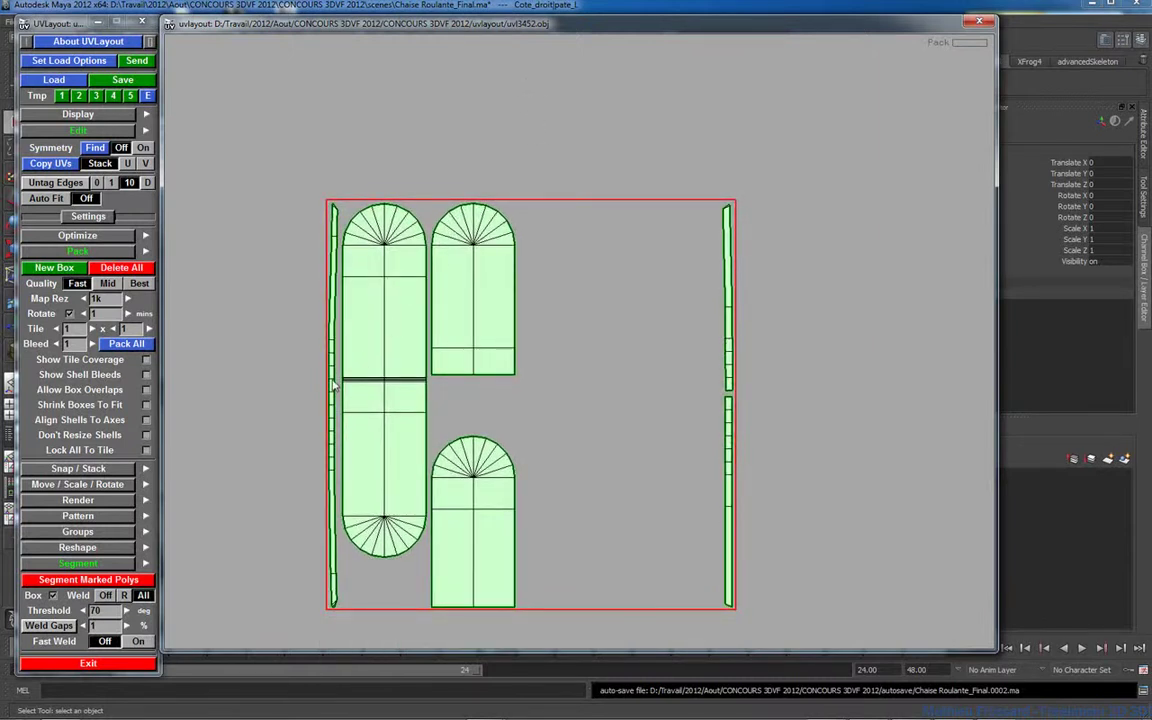
key(f)
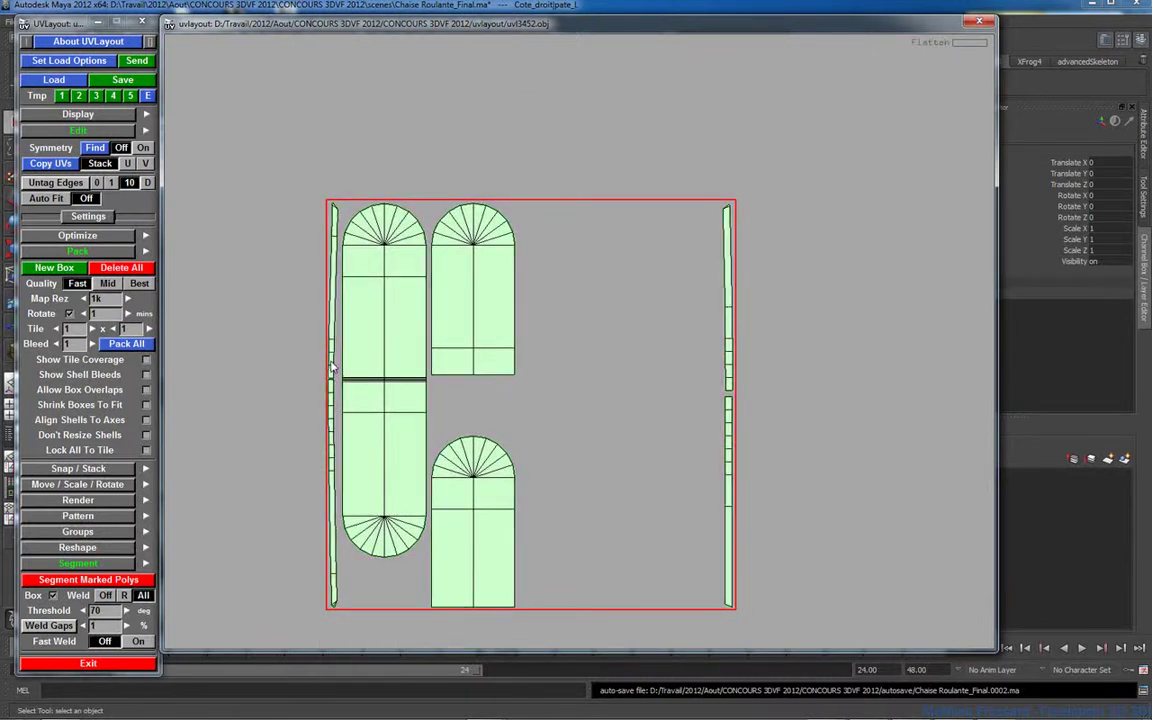
click(128, 344)
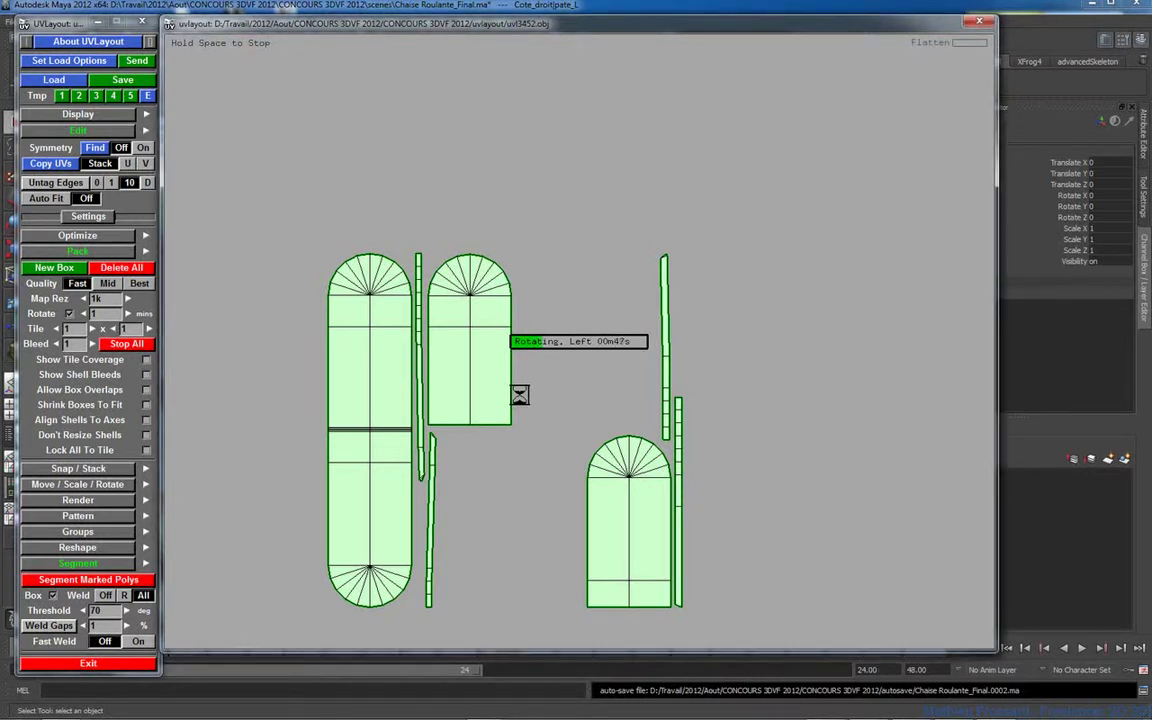
key(space)
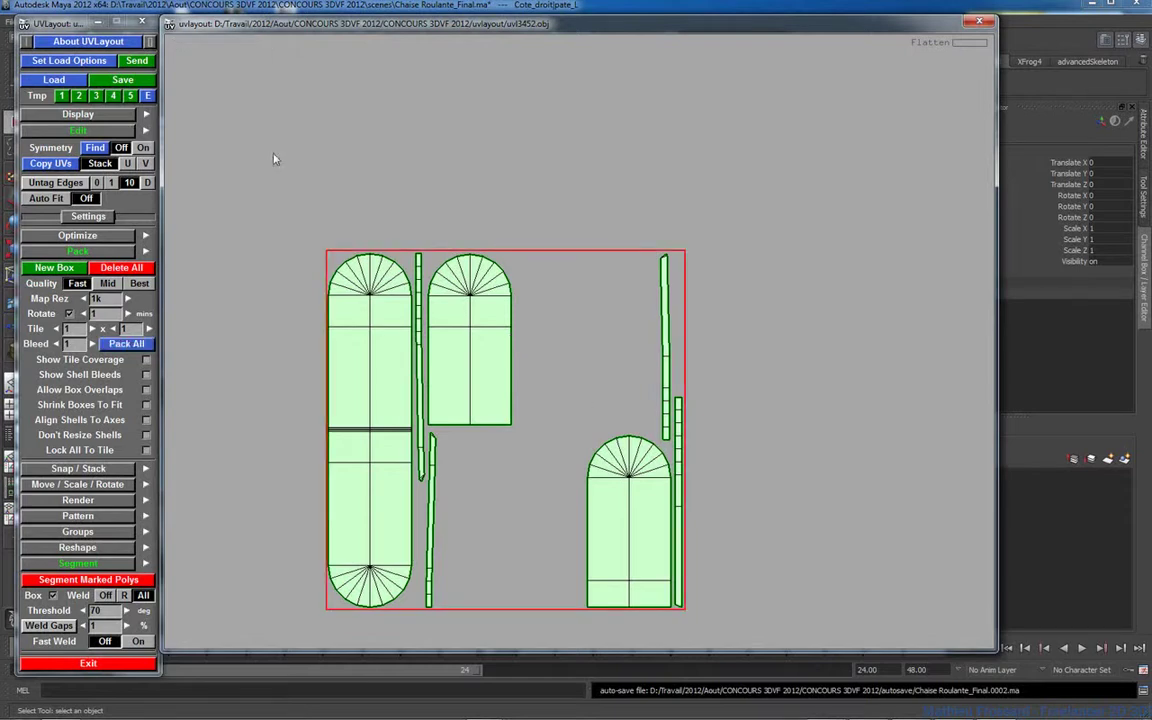
Step: Send the packed UVs back to Maya and check the L-shaped bracket's layout in the UV Texture Editor
click(137, 64)
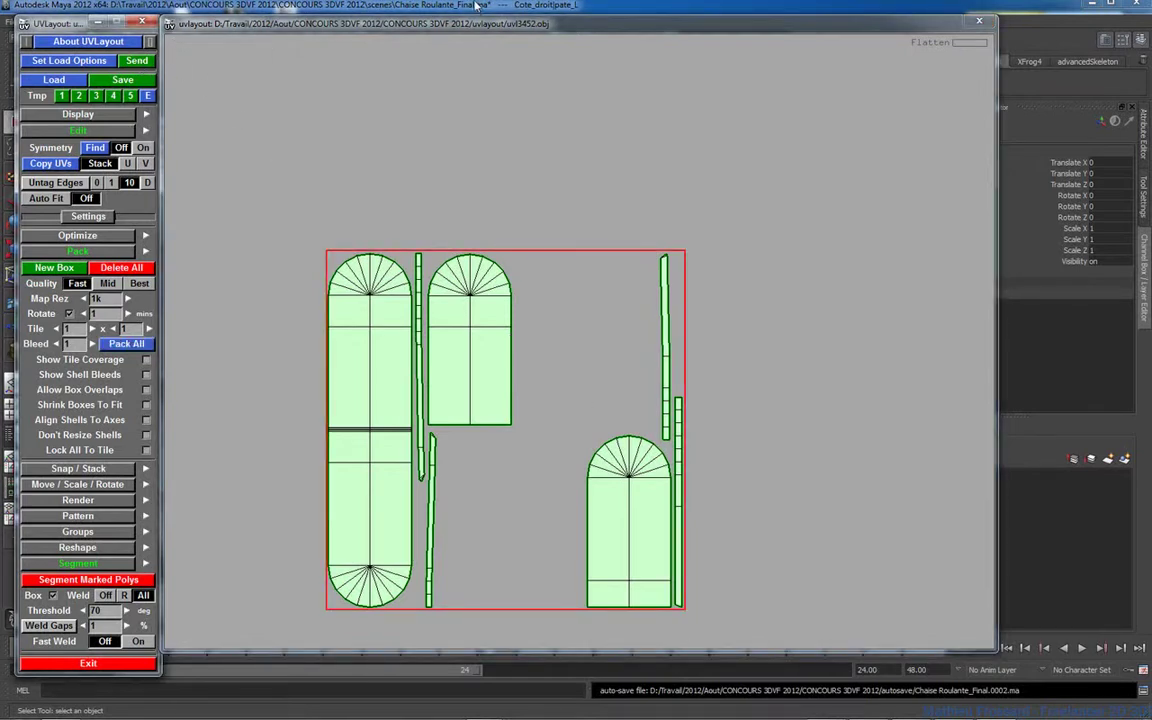
click(478, 6)
alt+drag(265, 282, 419, 386)
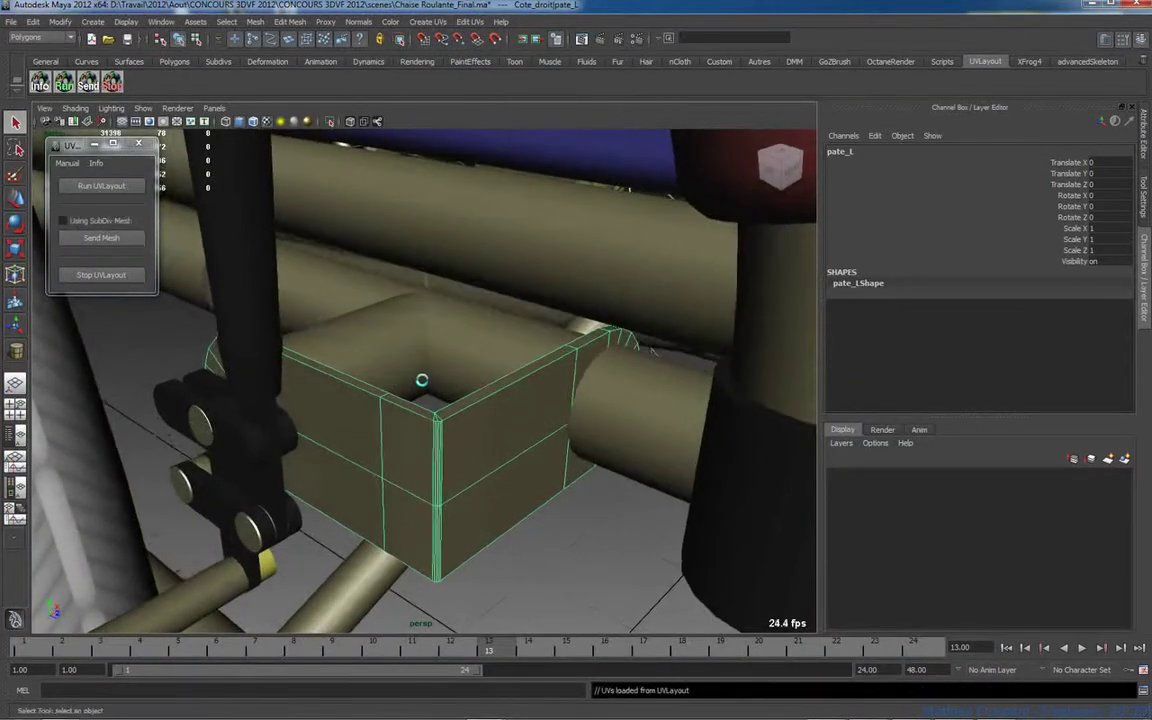
shift+right_drag(421, 382, 425, 511)
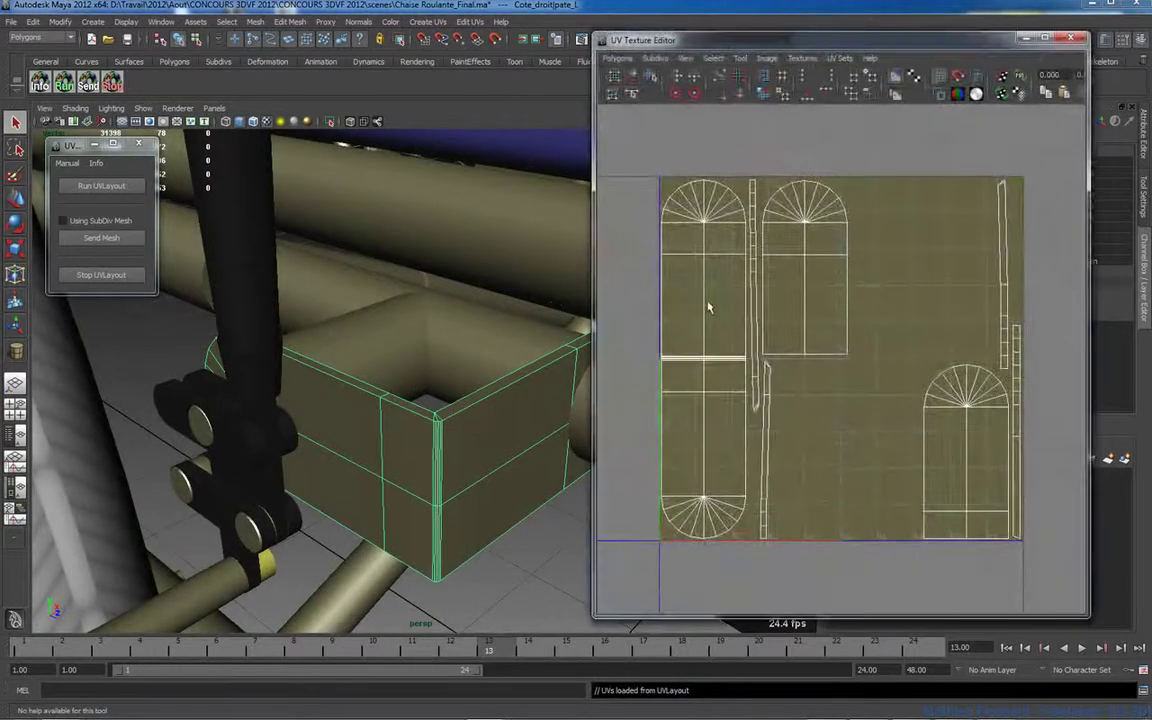
click(1077, 41)
Step: Select the large rear wheel's tyre and display its UVs over the tread texture in the UV Texture Editor
scroll(445, 301, down, 5)
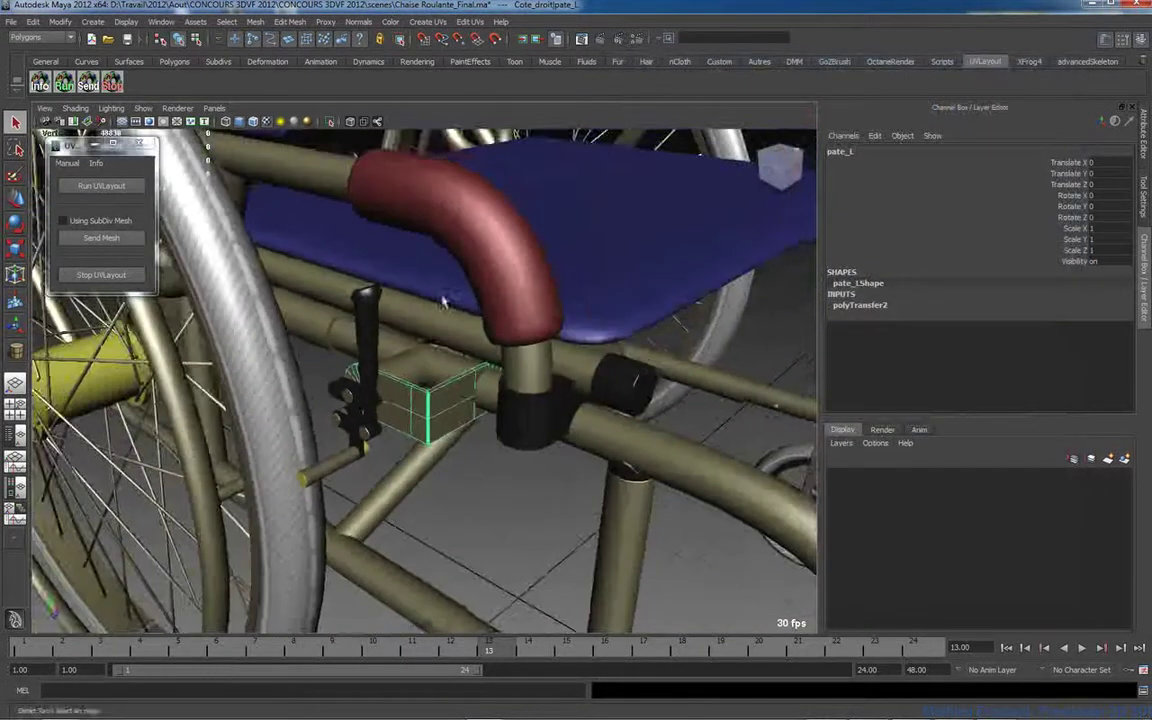
alt+drag(445, 301, 321, 314)
click(308, 329)
shift+right_drag(317, 311, 317, 311)
alt+drag(316, 316, 512, 253)
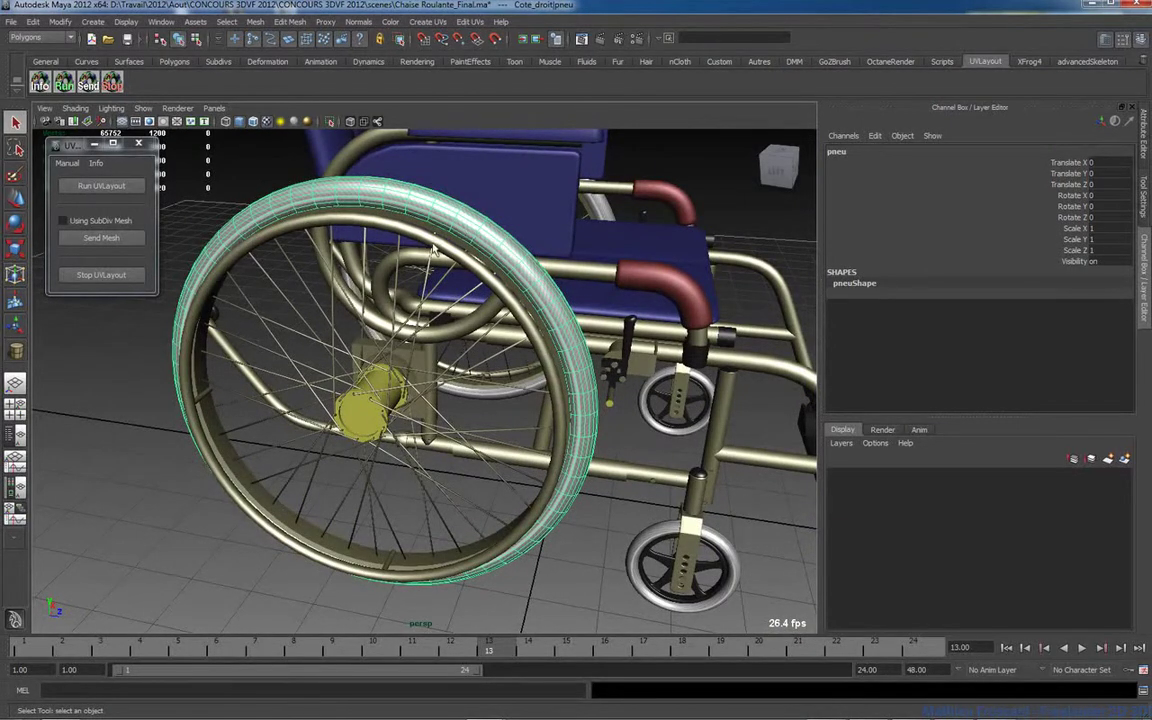
alt+drag(393, 225, 428, 228)
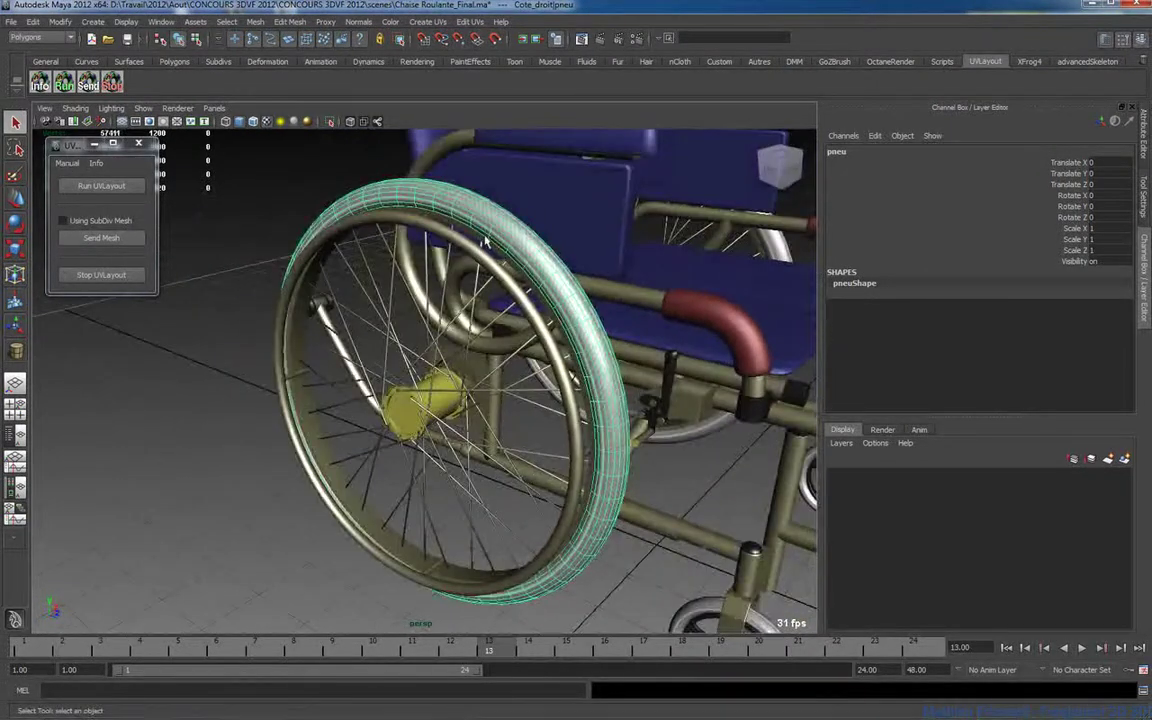
shift+right_drag(484, 236, 480, 364)
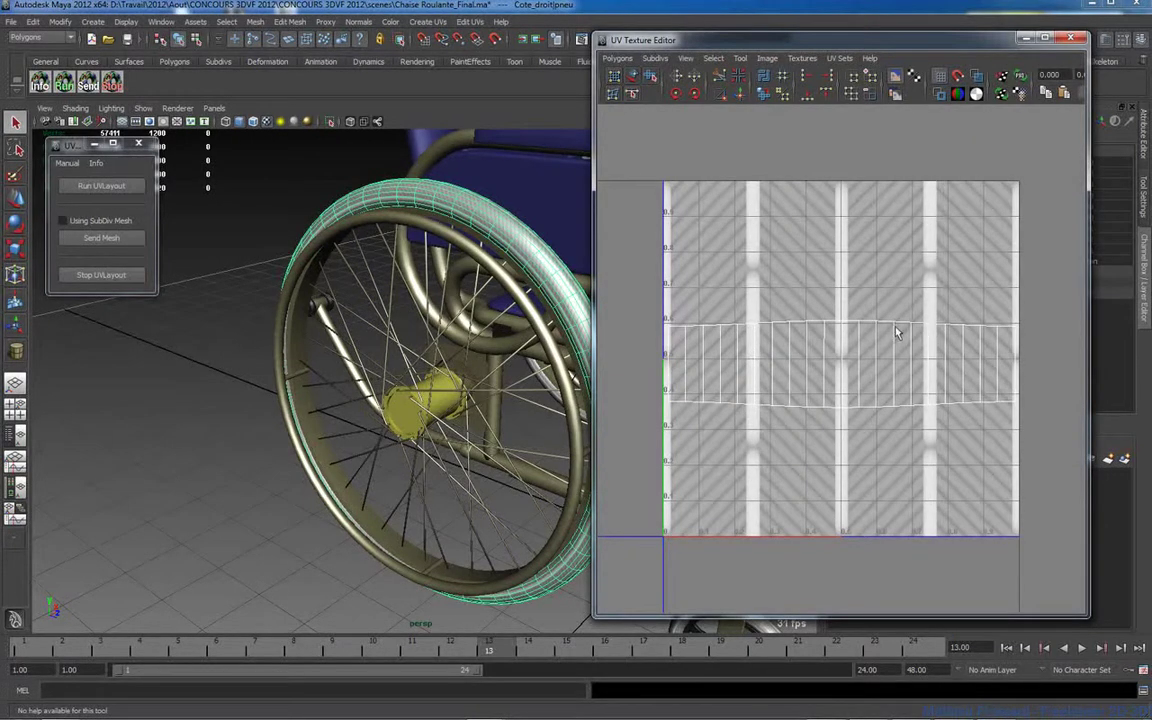
alt+drag(372, 315, 445, 318)
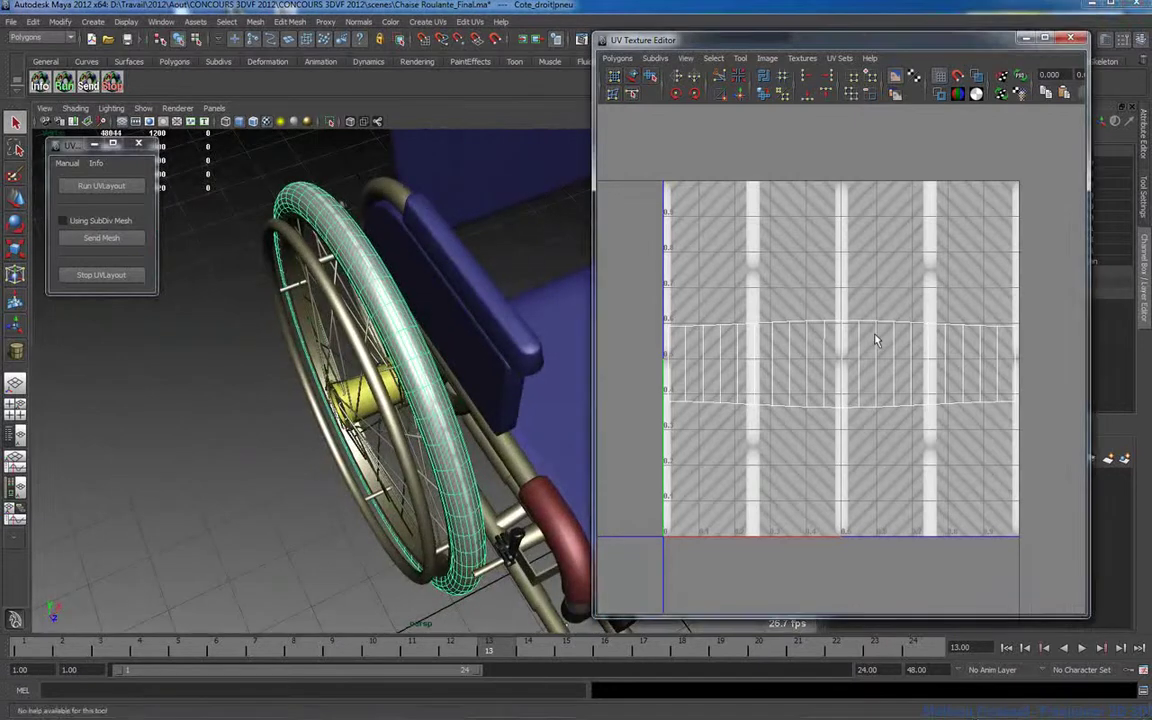
Step: Try stretching the tyre's UVs over the full texture height by snapping the upper row to 1 and the lower row to 0
right_drag(875, 341, 927, 340)
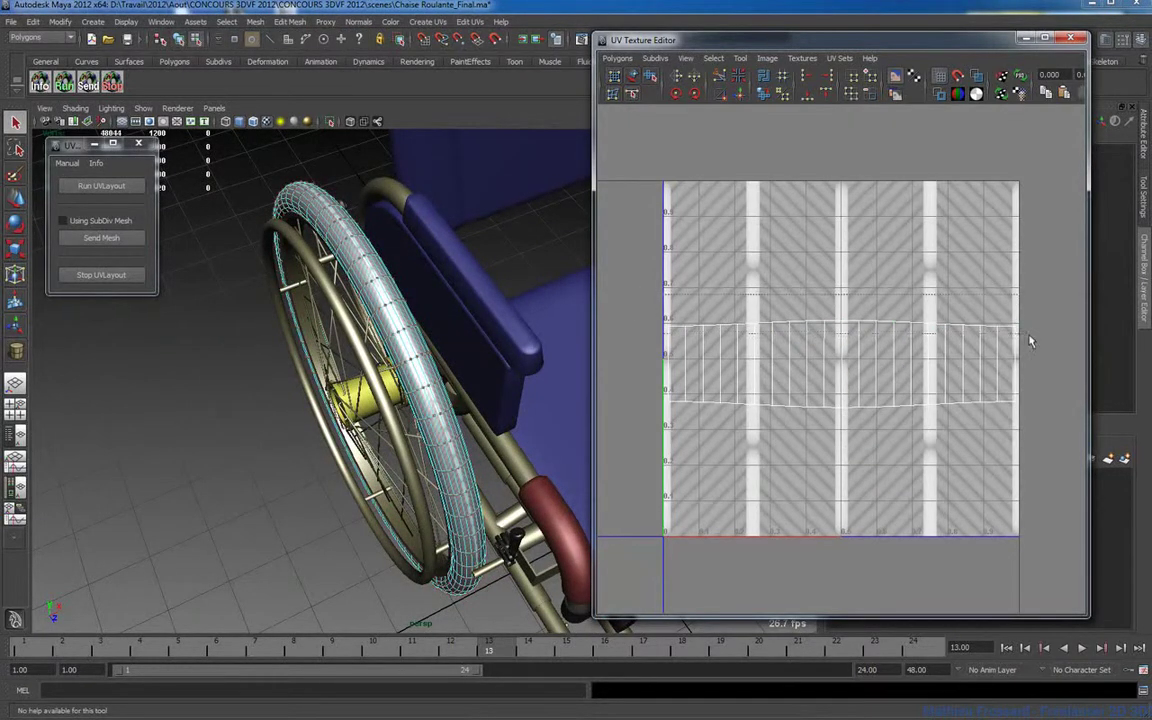
drag(1030, 341, 650, 310)
key(w)
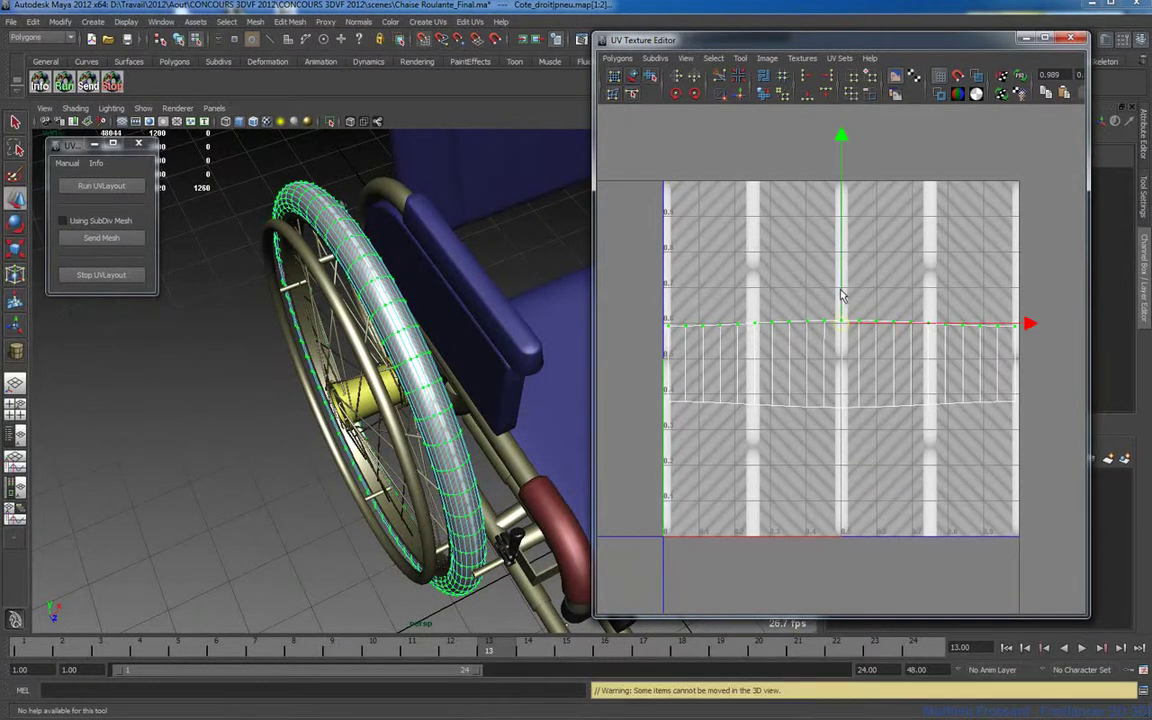
drag(843, 258, 843, 155)
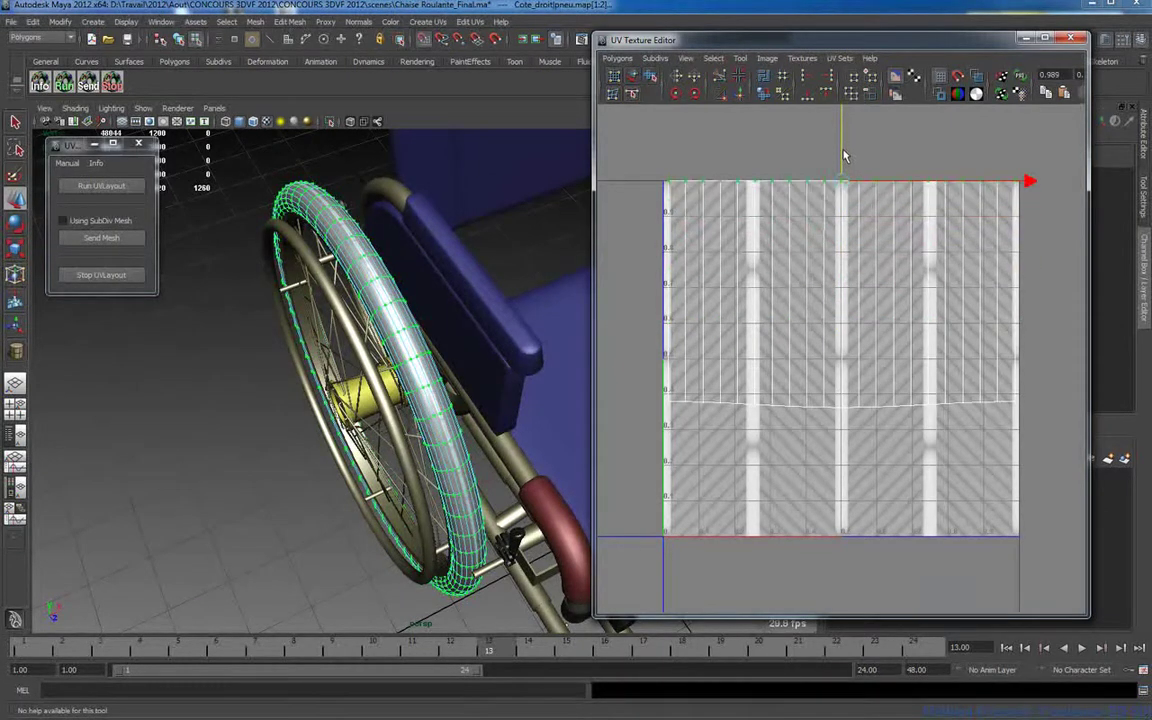
drag(1043, 463, 1045, 466)
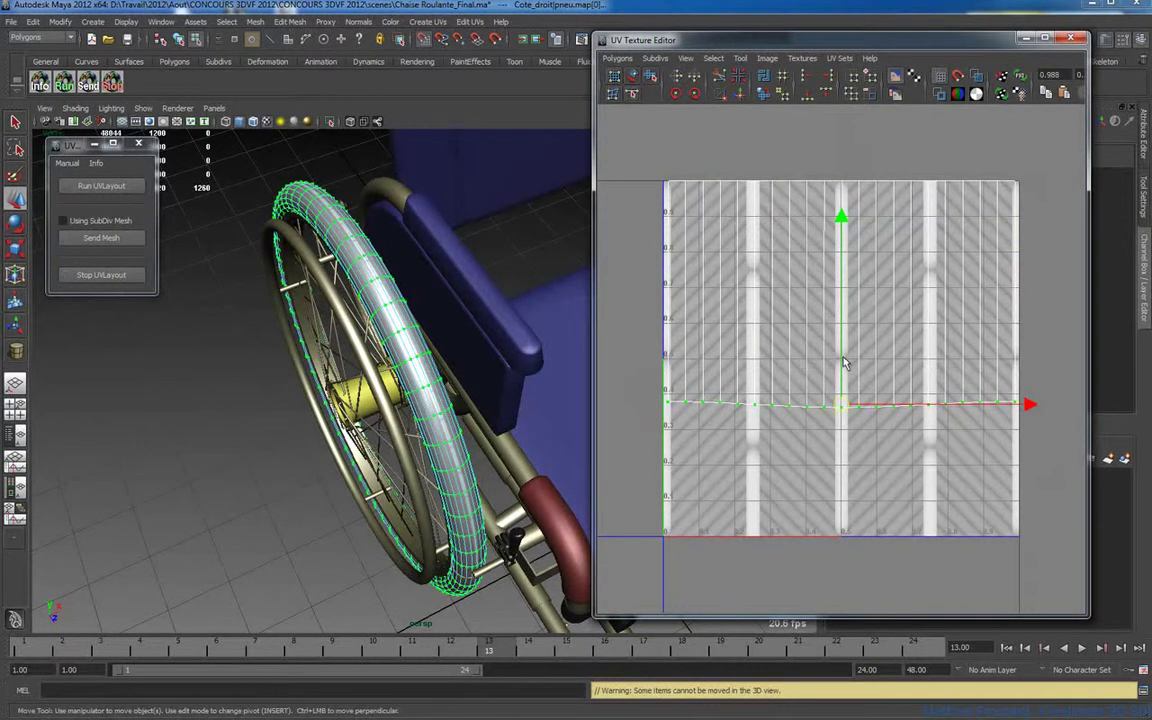
drag(843, 363, 840, 493)
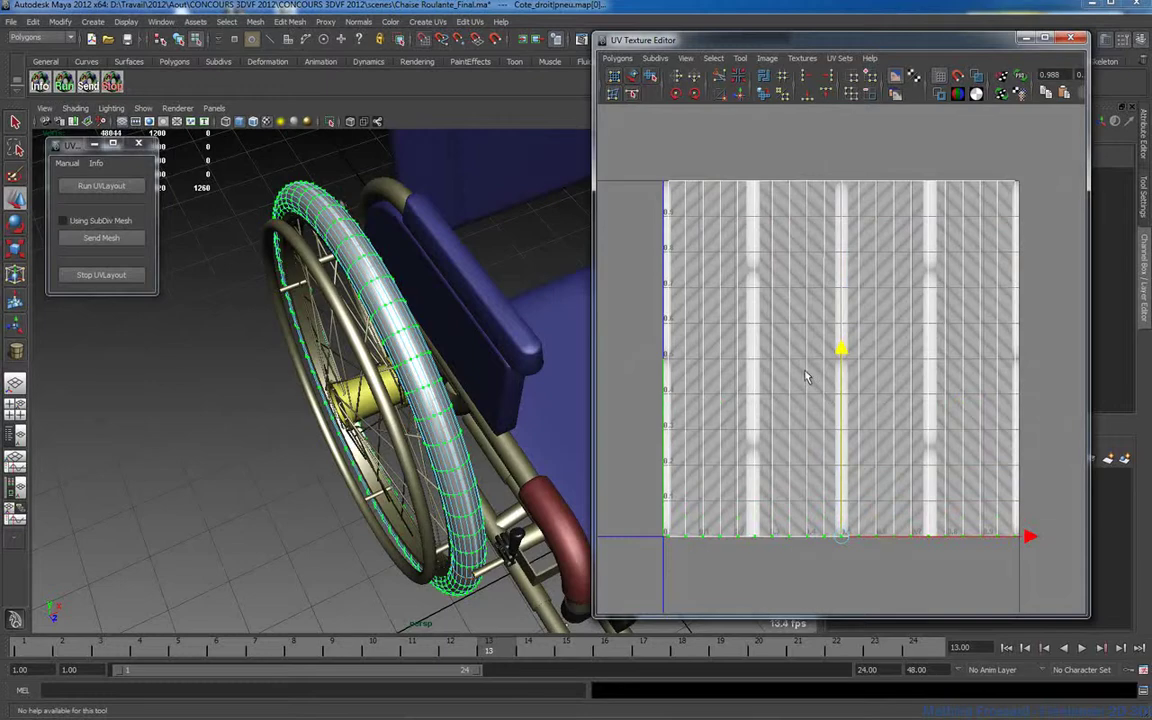
Step: Inspect the stretched tread on the tyre and undo the move of the lower UV row
alt+right_drag(420, 327, 508, 350)
alt+middle_drag(508, 350, 424, 352)
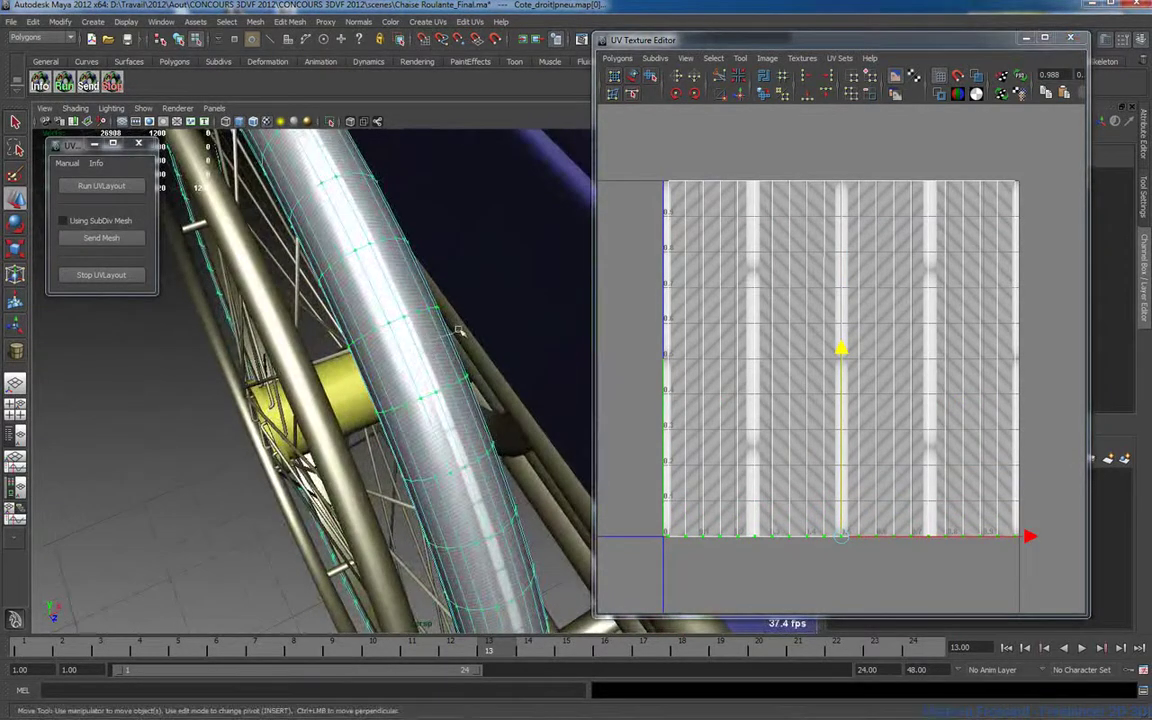
right_drag(416, 348, 461, 330)
alt+drag(399, 373, 419, 365)
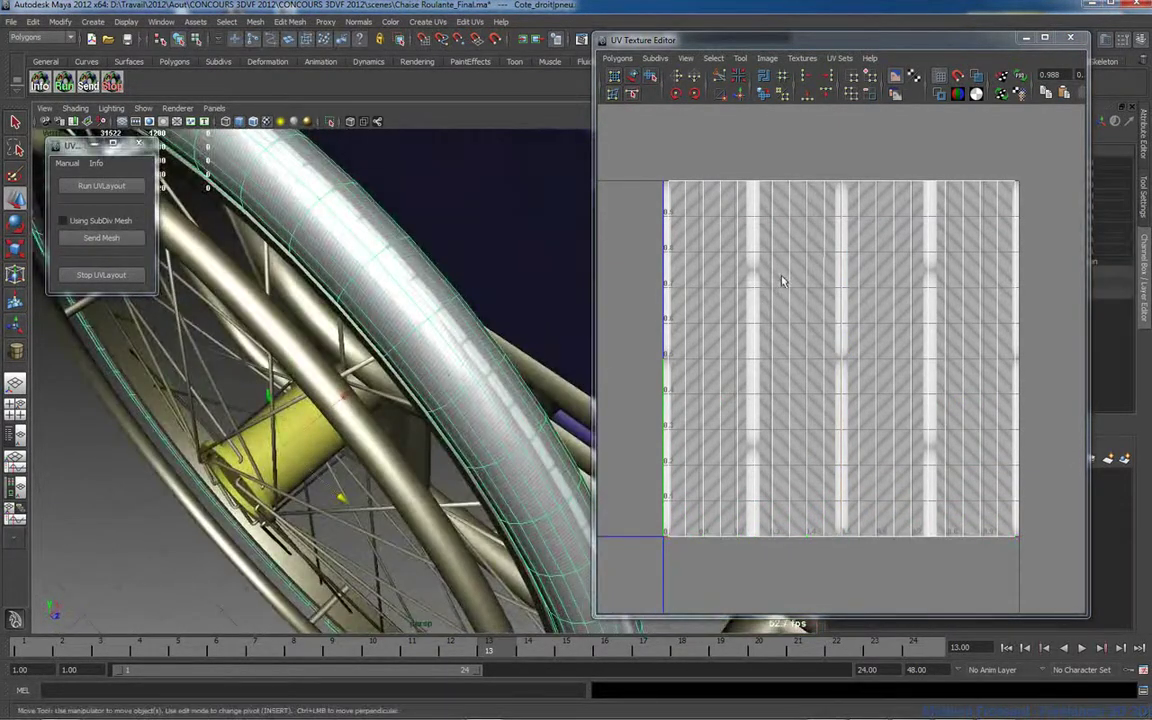
key(ctrl+z)
key(ctrl+z)
key(ctrl+z)
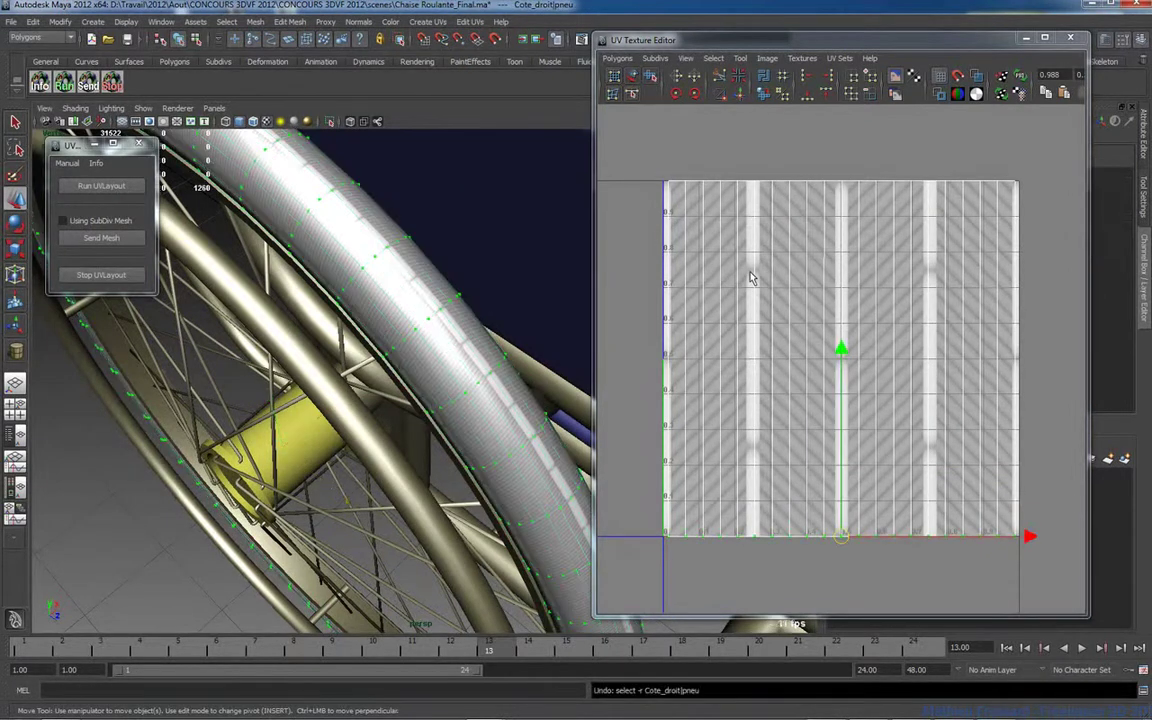
key(ctrl+z)
key(ctrl+z)
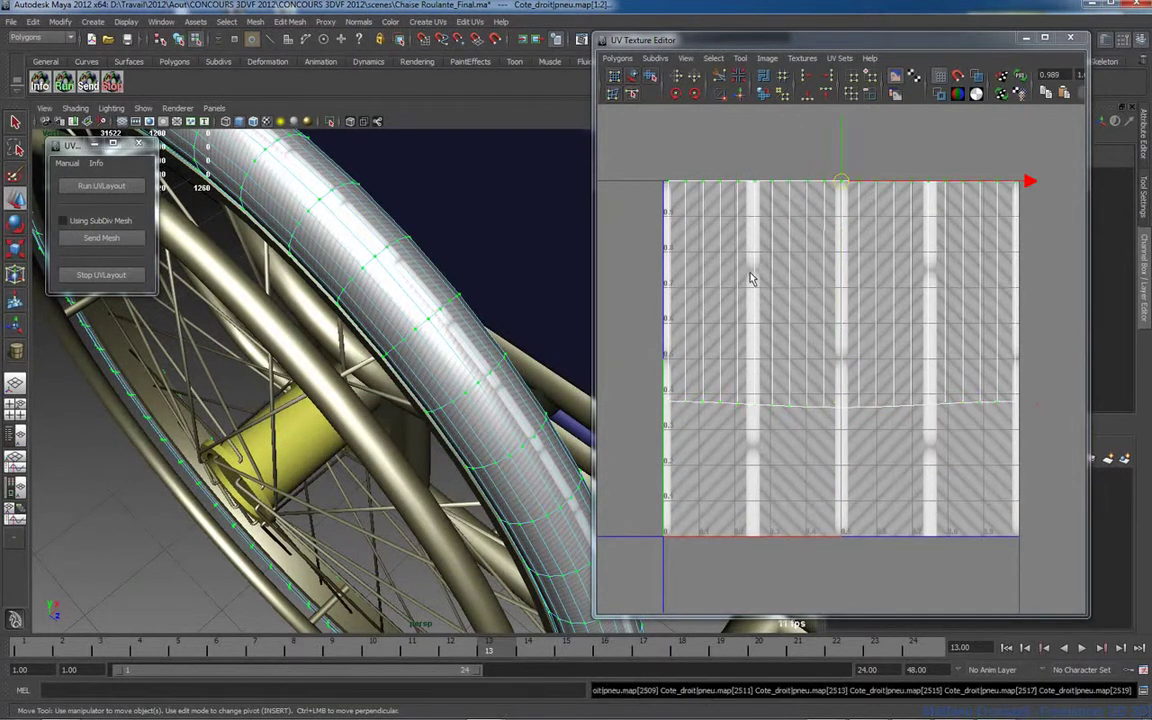
Step: Snap the tyre's upper UV row to V 0.6 and its lower row to V 0.4 over the tread texture
alt+drag(470, 370, 510, 390)
alt+right_drag(510, 390, 557, 393)
alt+drag(557, 393, 429, 399)
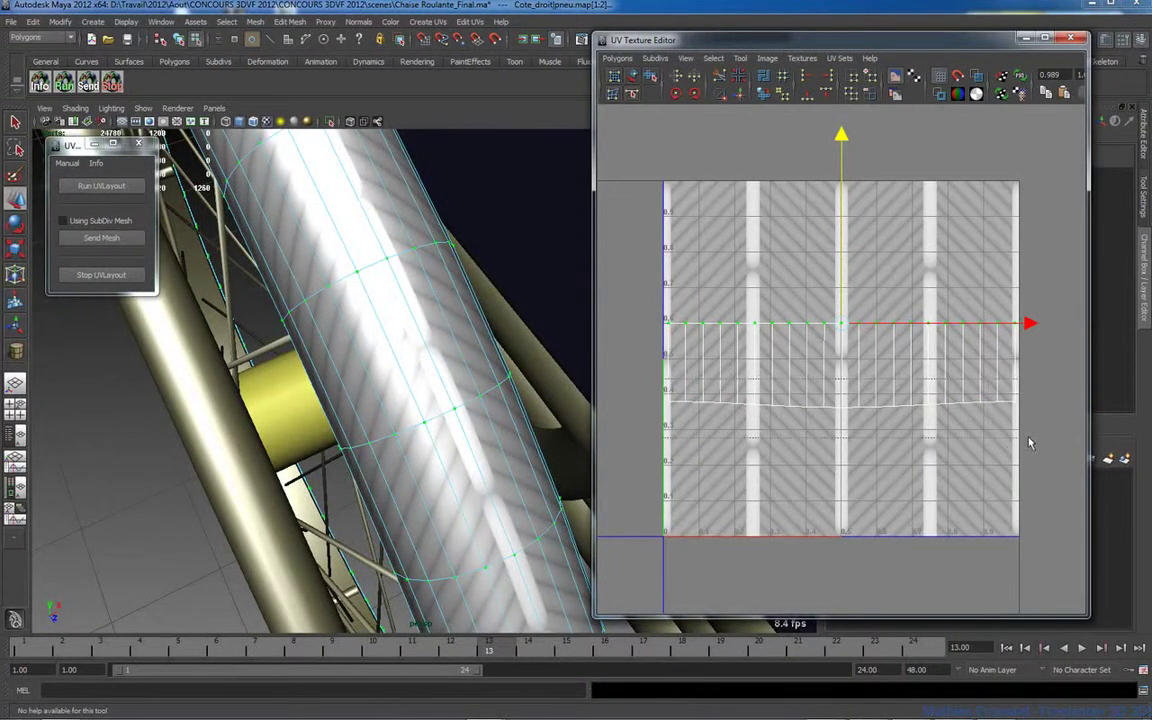
drag(845, 313, 845, 393)
click(840, 383)
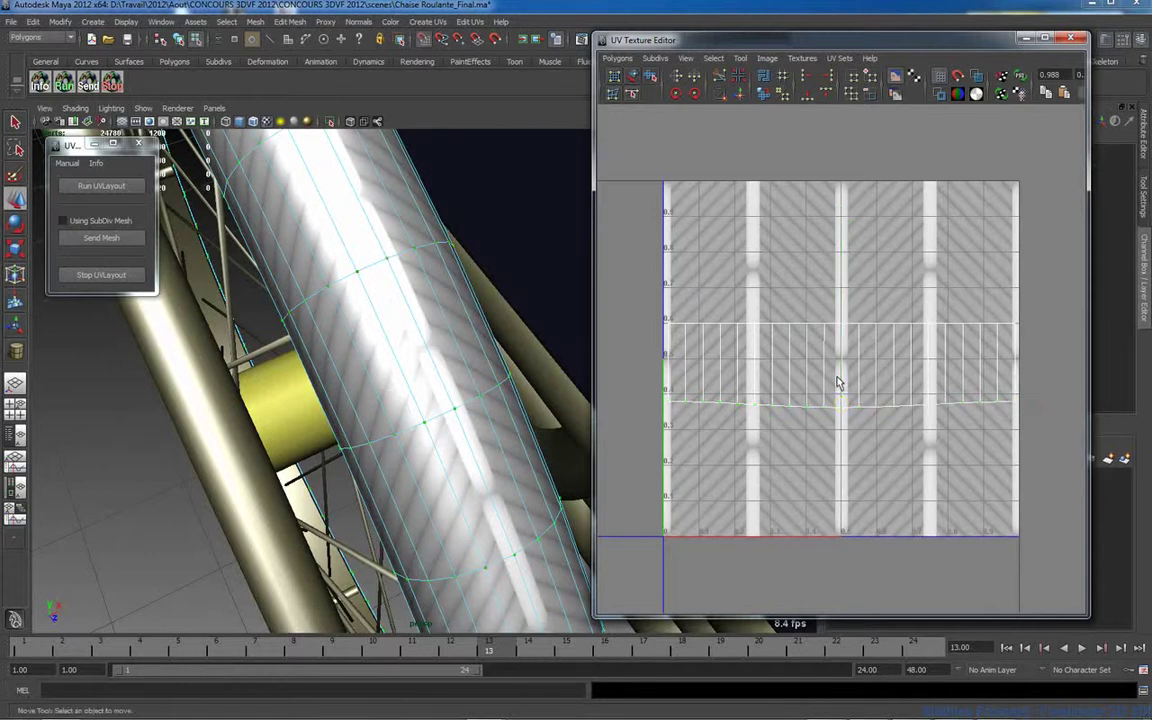
drag(637, 378, 1079, 429)
key(x)
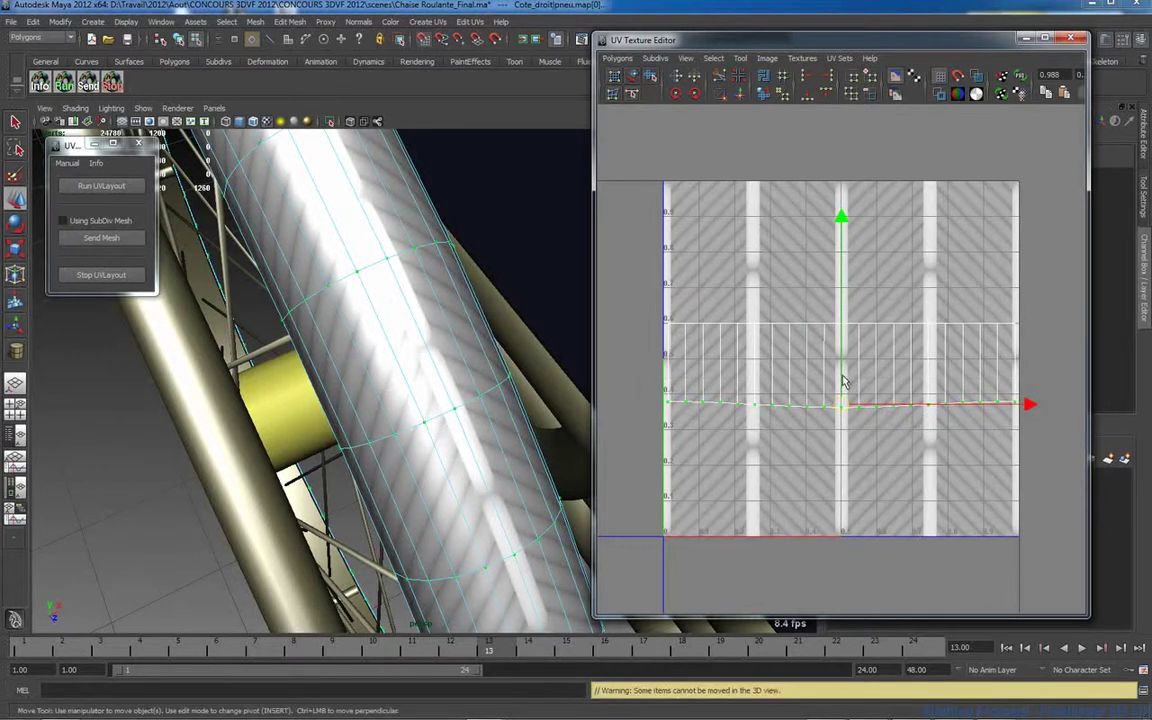
drag(842, 376, 840, 370)
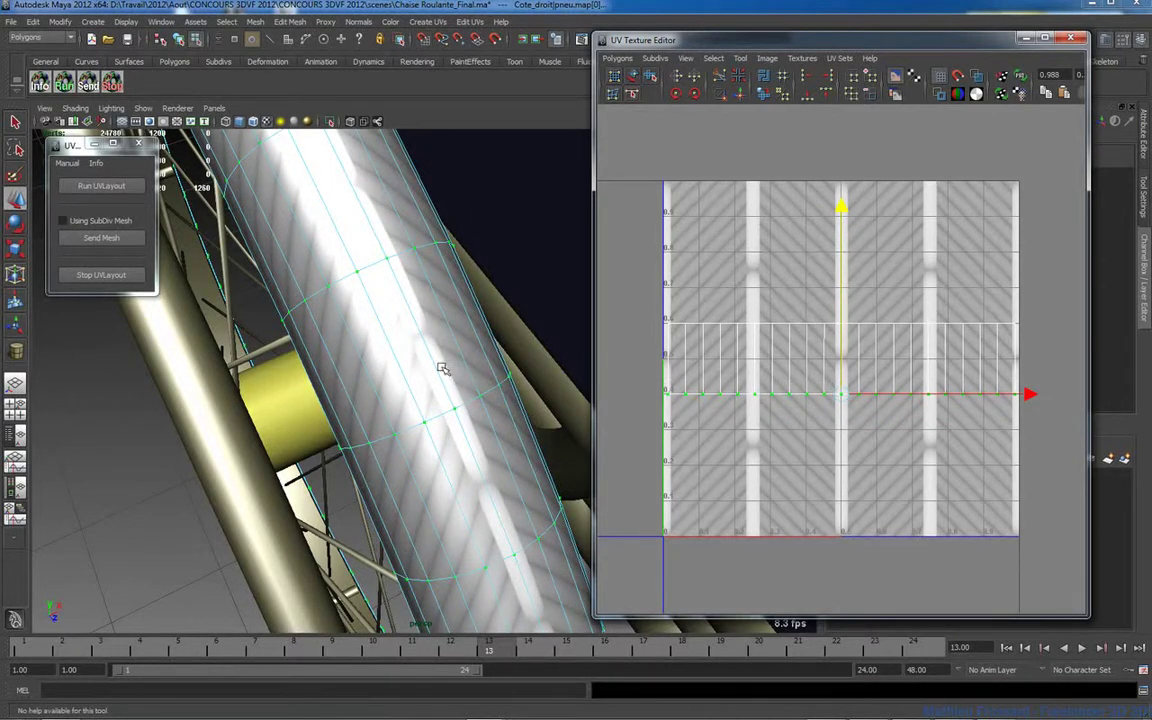
Step: Examine the tread pattern around the large rear wheel's tyre from several angles, up close and on the whole wheelchair
alt+drag(443, 368, 427, 337)
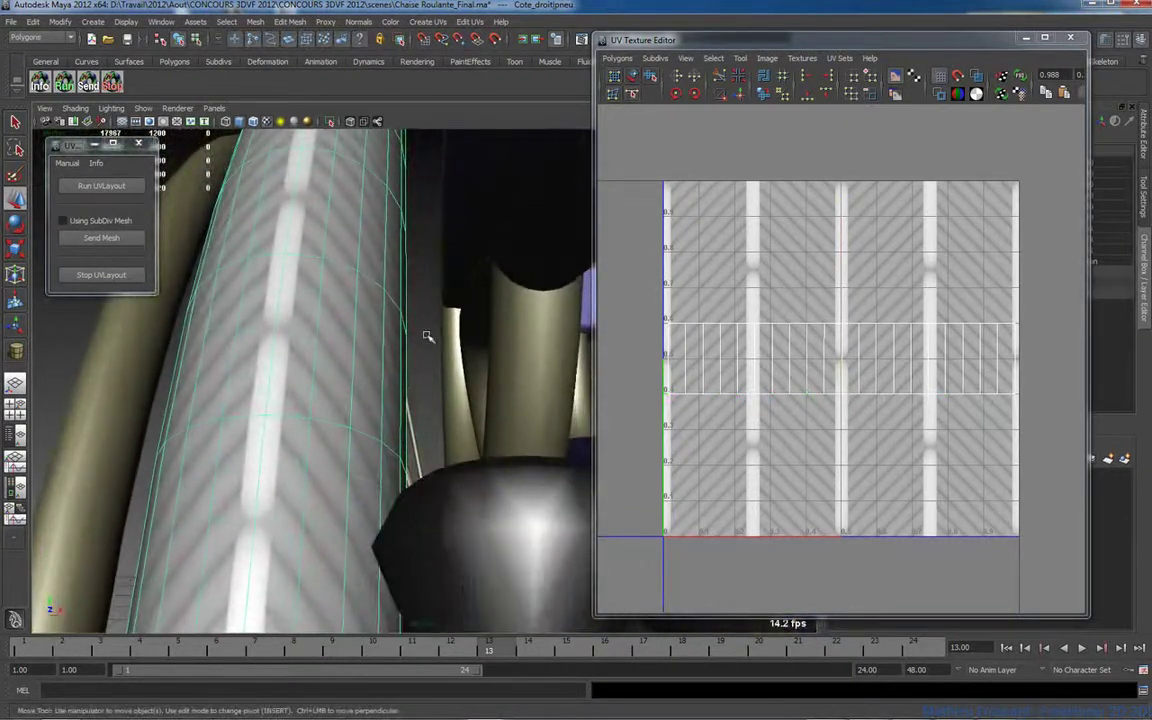
alt+right_drag(400, 354, 140, 364)
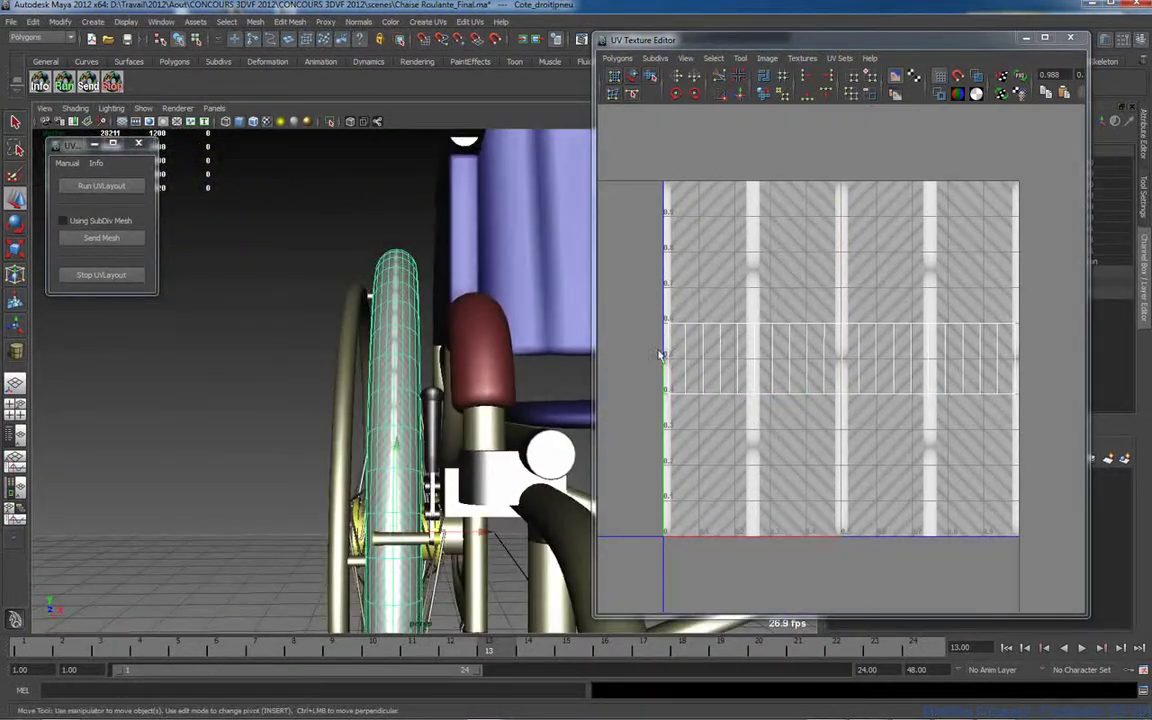
alt+drag(472, 340, 585, 362)
alt+drag(414, 365, 372, 405)
alt+right_drag(372, 405, 560, 411)
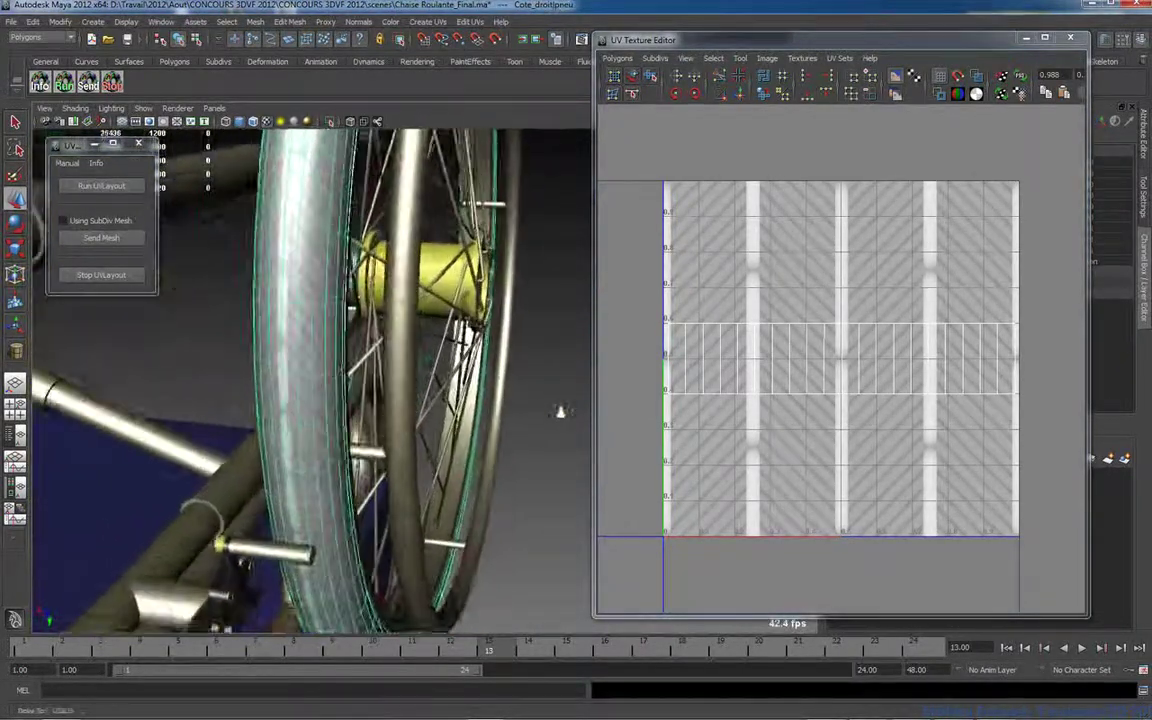
alt+drag(367, 408, 327, 411)
alt+right_drag(327, 411, 392, 419)
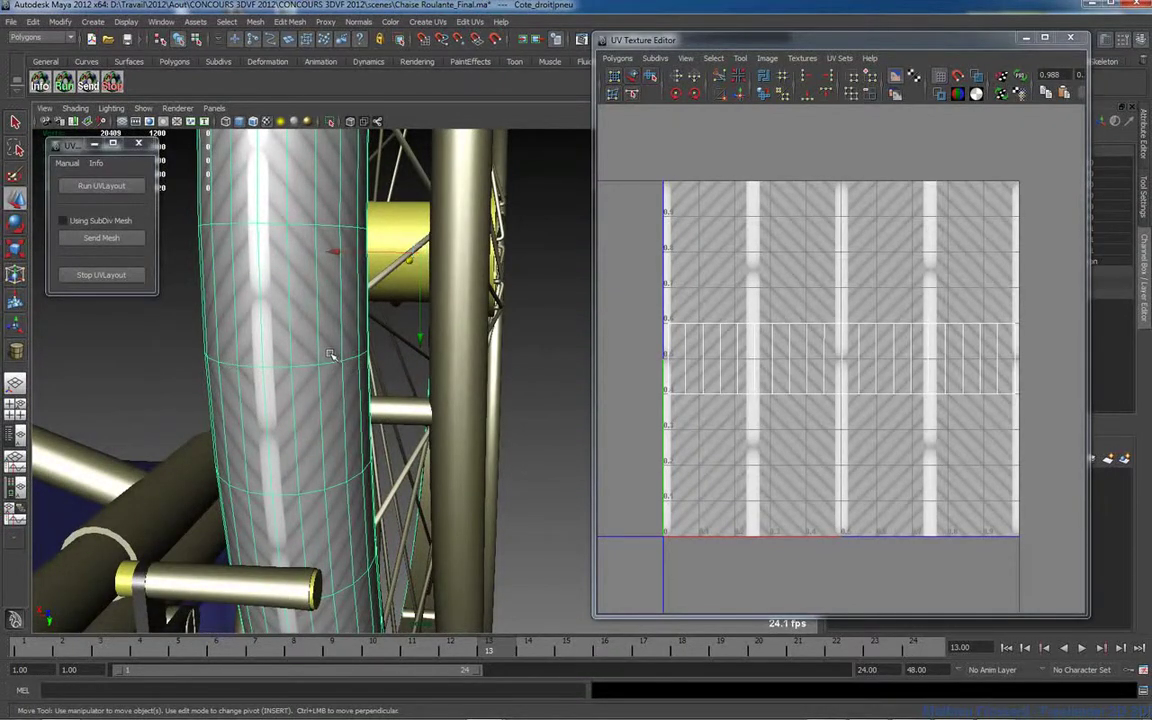
alt+drag(331, 355, 478, 398)
alt+right_drag(420, 380, 335, 366)
alt+middle_drag(335, 366, 250, 396)
alt+right_drag(250, 396, 226, 396)
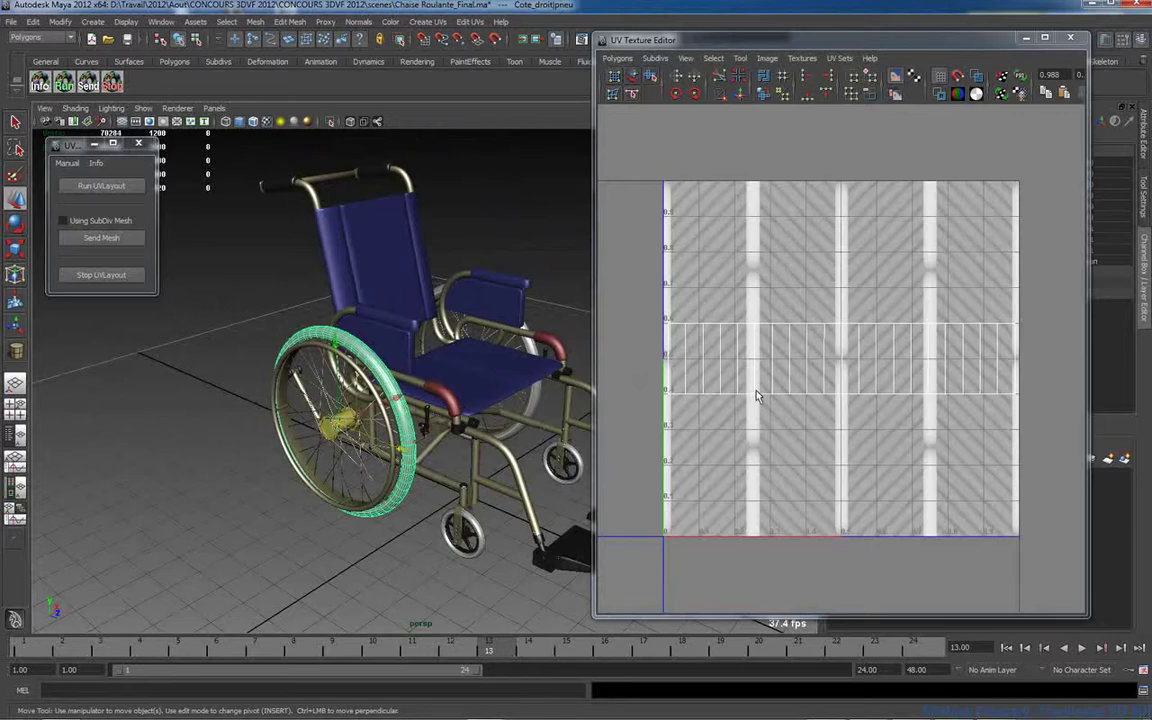
Step: Check the UVs of the small front wheel's tyre and rim, and close the UV Texture Editor
click(470, 533)
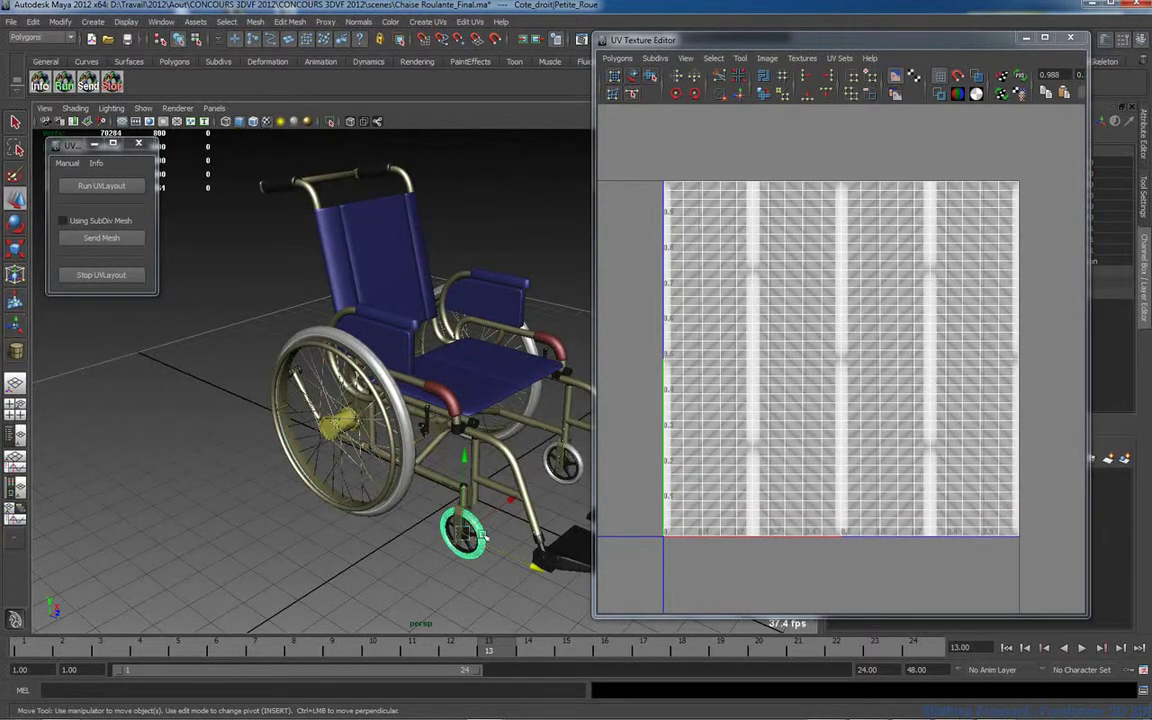
key(f)
alt+drag(474, 404, 453, 393)
click(442, 365)
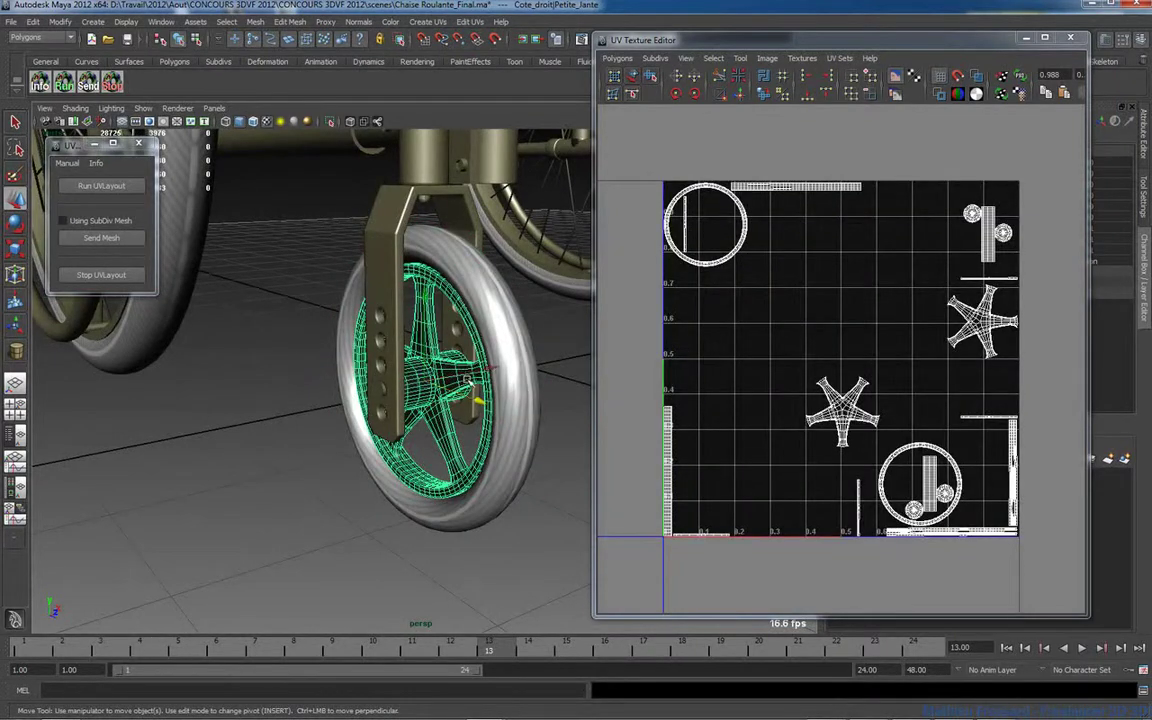
click(1071, 38)
Step: Reopen the UV Texture Editor and show the combined UVs of the backrest, armrest cushions and seat cushion
alt+right_drag(614, 321, 379, 259)
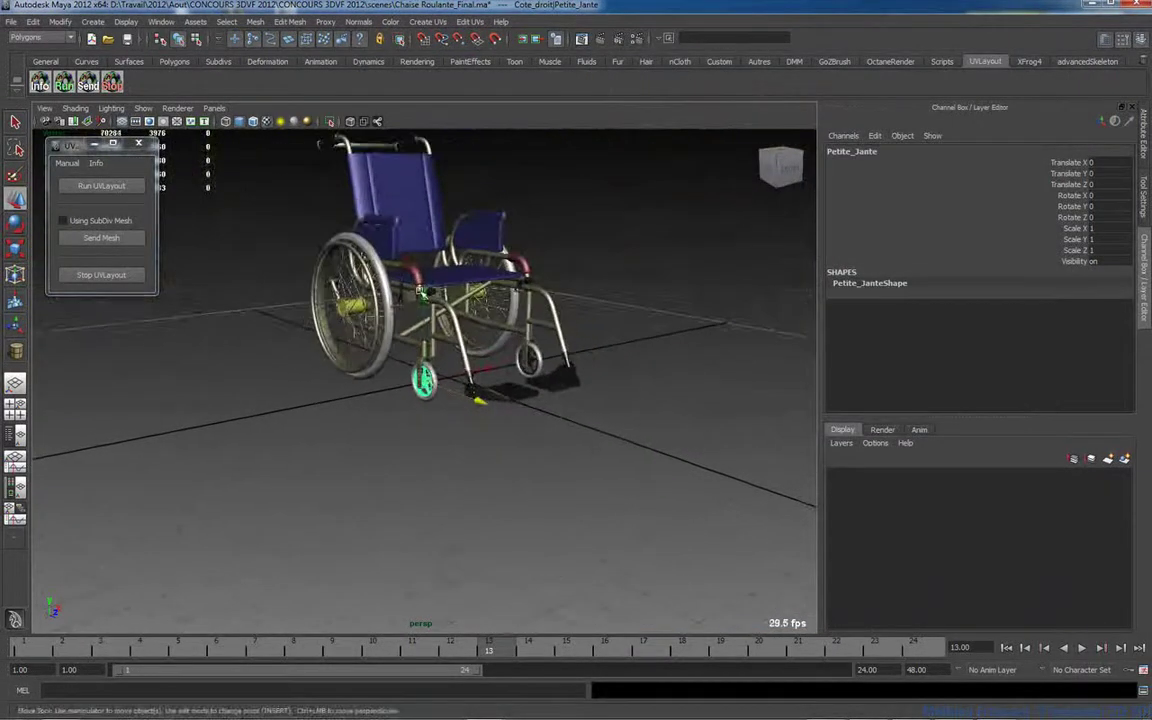
alt+drag(379, 259, 390, 380)
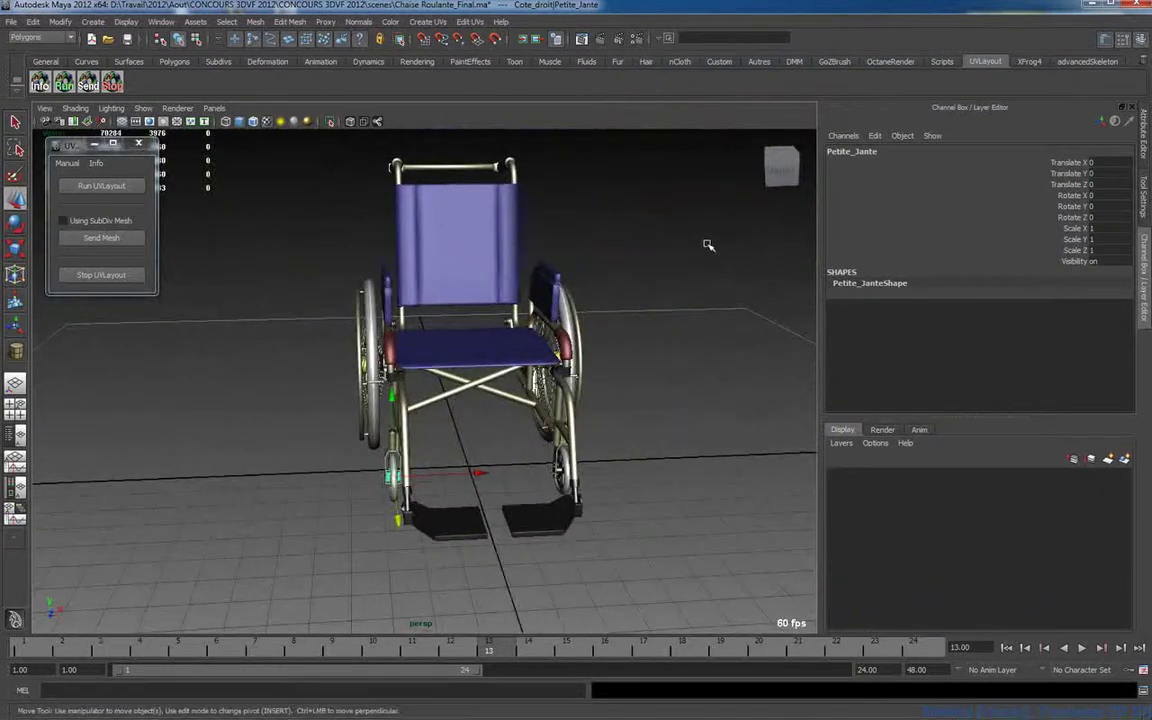
shift+right_drag(707, 244, 698, 371)
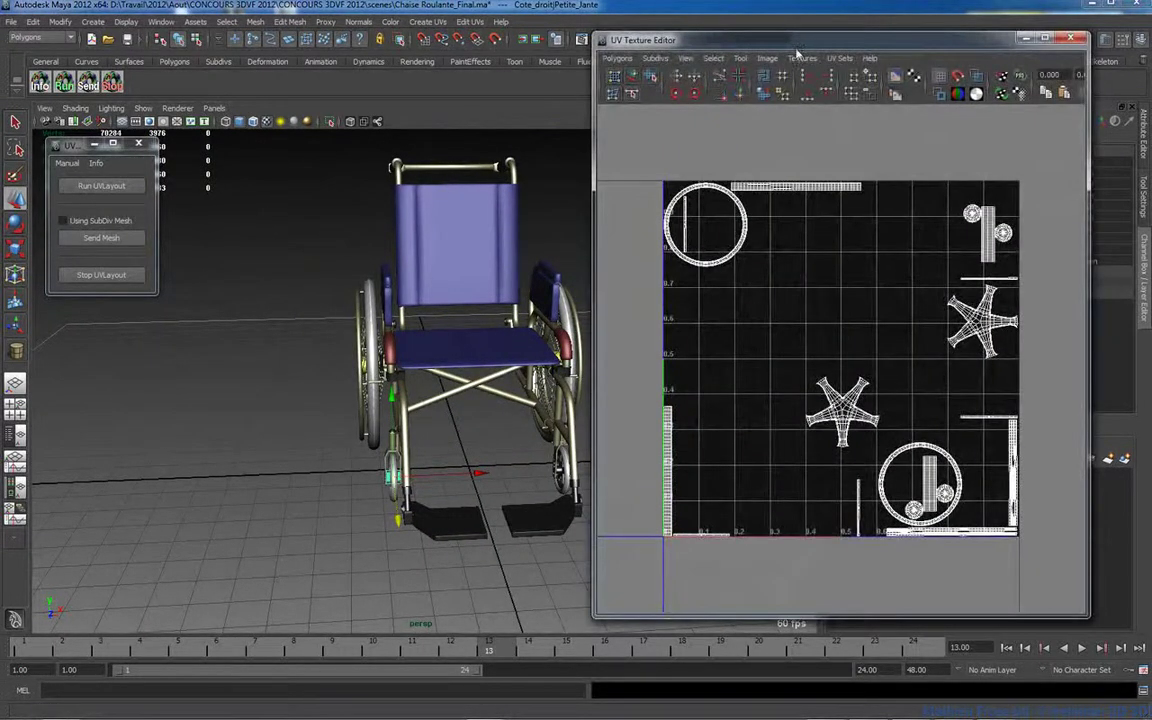
alt+middle_drag(462, 303, 417, 303)
alt+drag(417, 303, 463, 309)
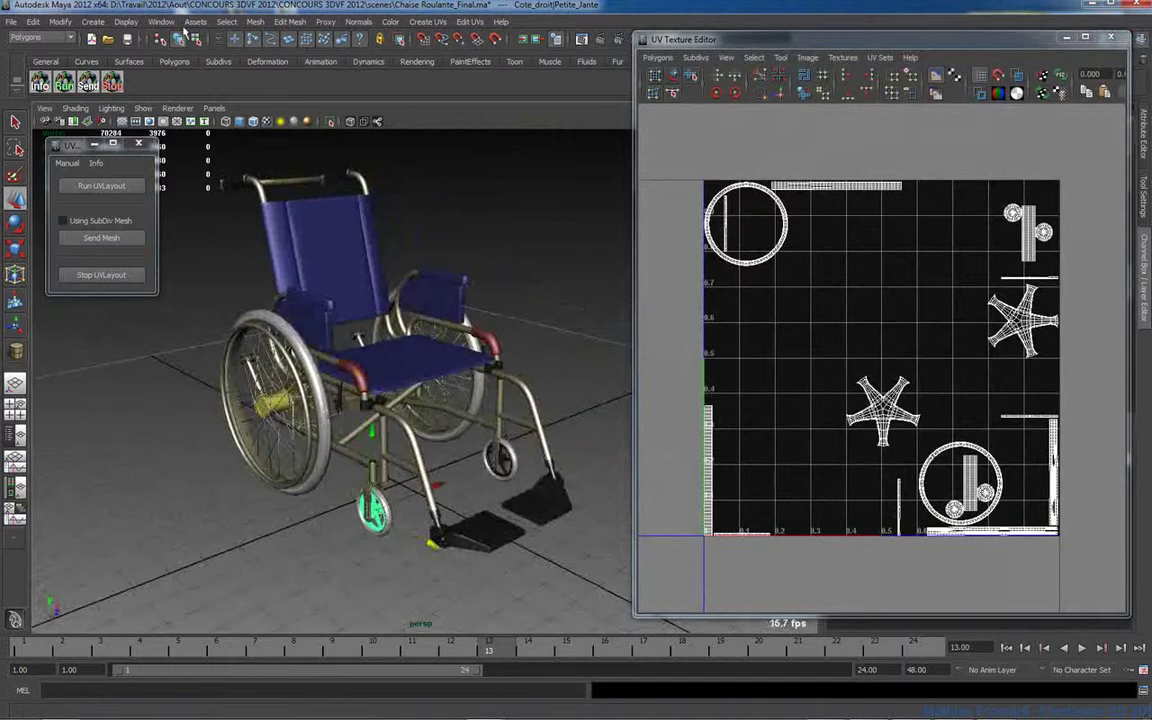
click(352, 224)
shift+click(300, 298)
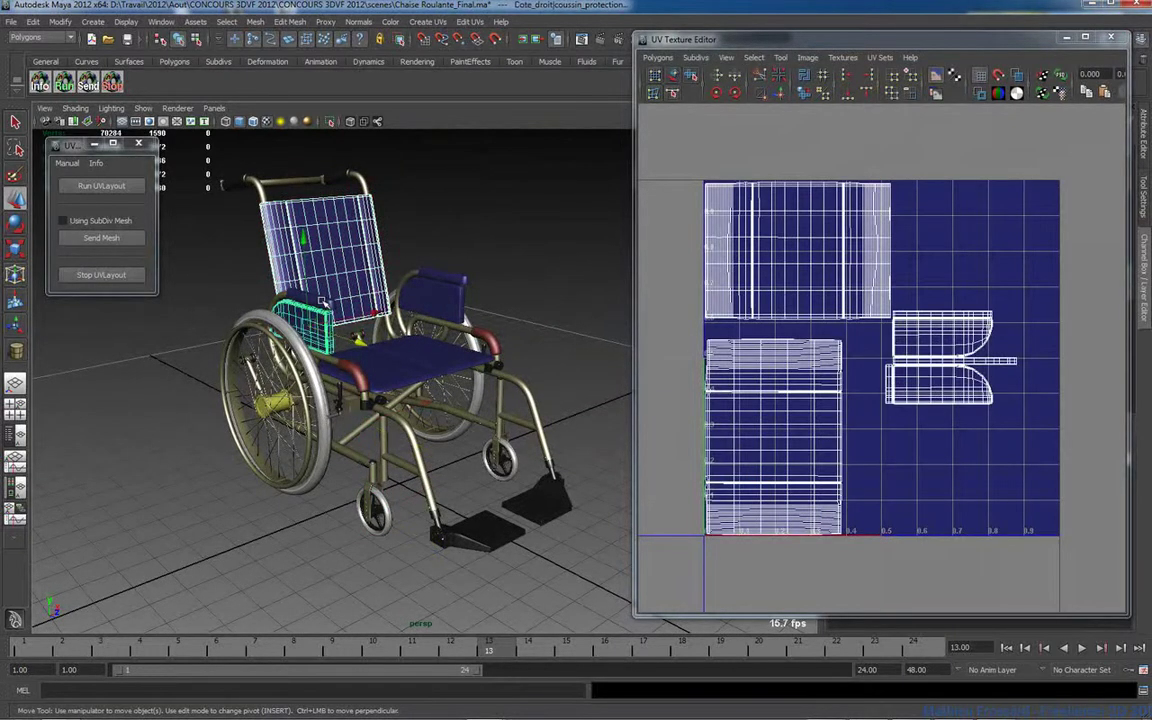
shift+click(433, 273)
shift+click(470, 345)
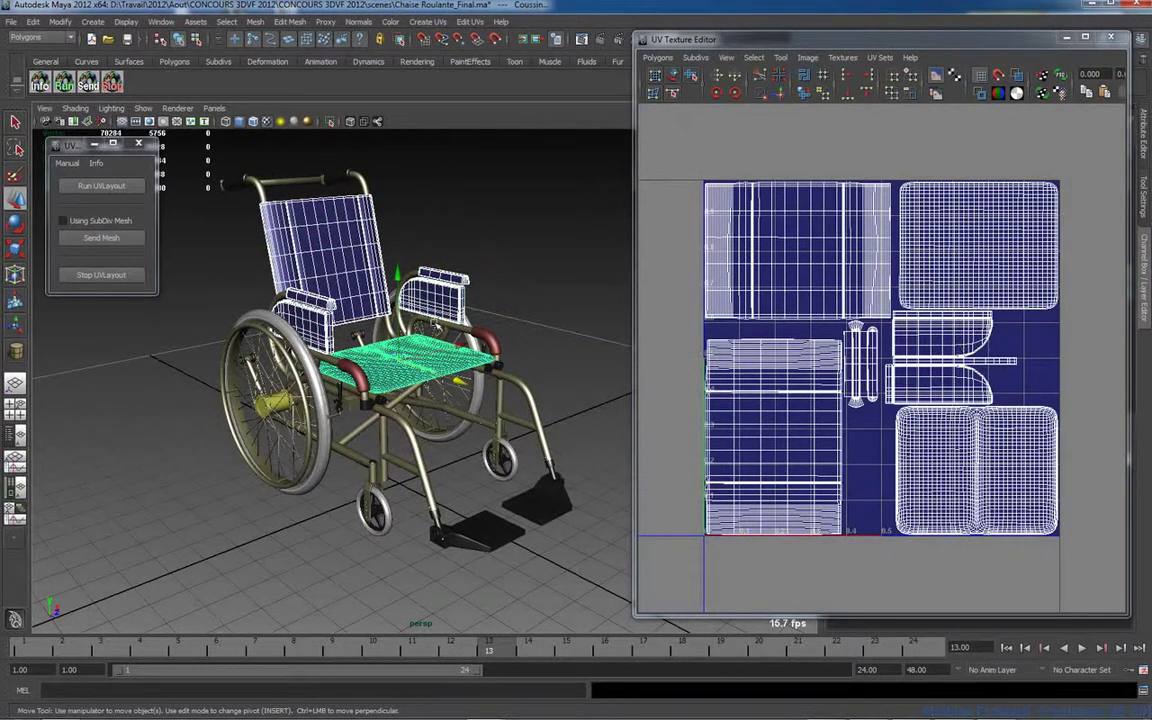
alt+drag(436, 325, 368, 329)
alt+right_drag(368, 329, 419, 352)
alt+drag(419, 352, 380, 362)
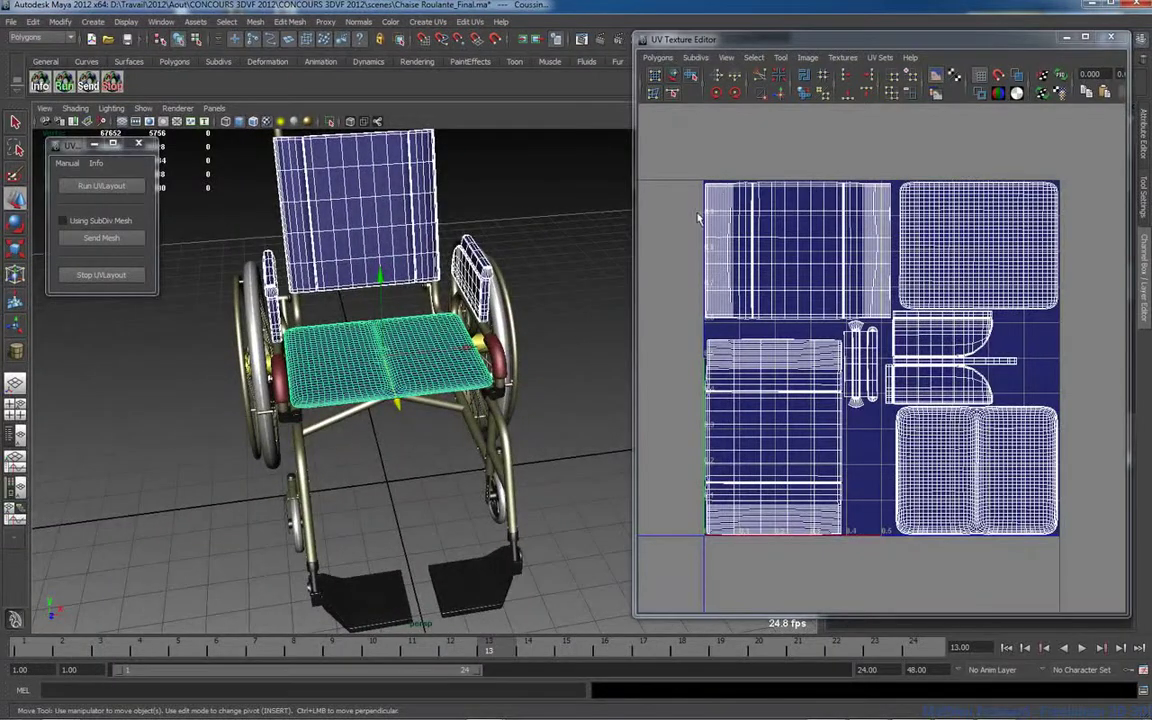
Step: Review the UV shells of the backrest, armrest cushion and seat cushion one at a time
click(449, 231)
click(357, 210)
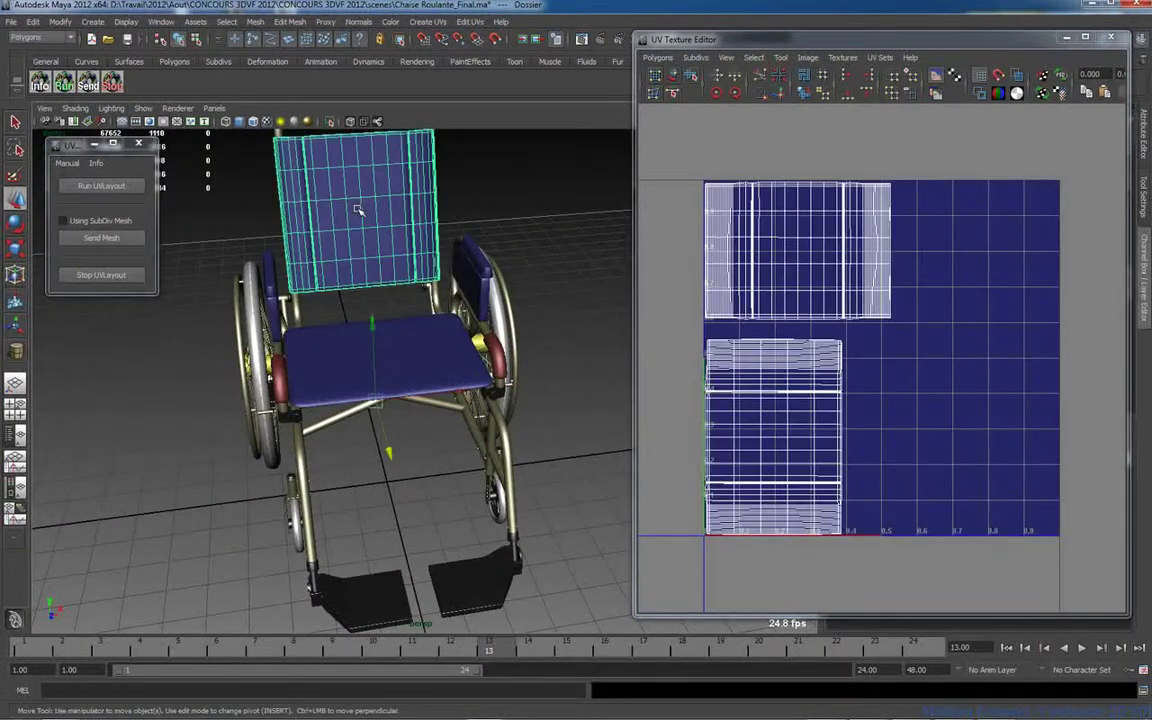
click(467, 275)
click(481, 265)
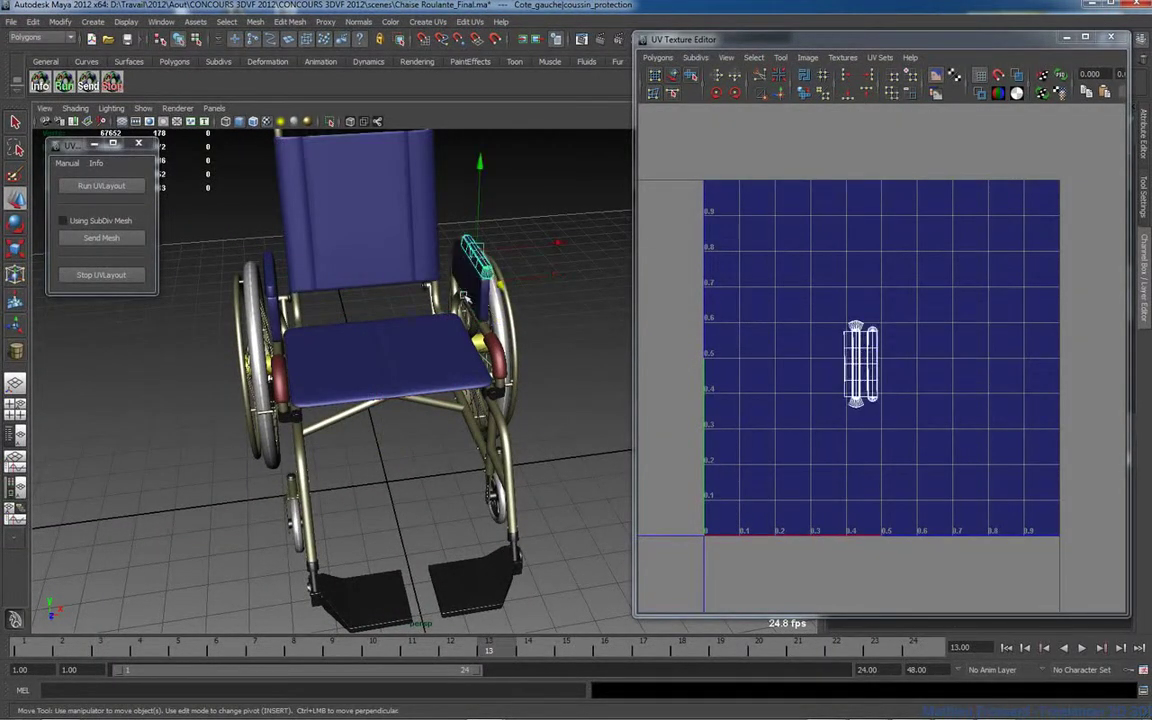
click(423, 345)
Step: Check the UVs of the front frame tube and the crossed braces, clear the selection and close the UV Texture Editor
click(503, 443)
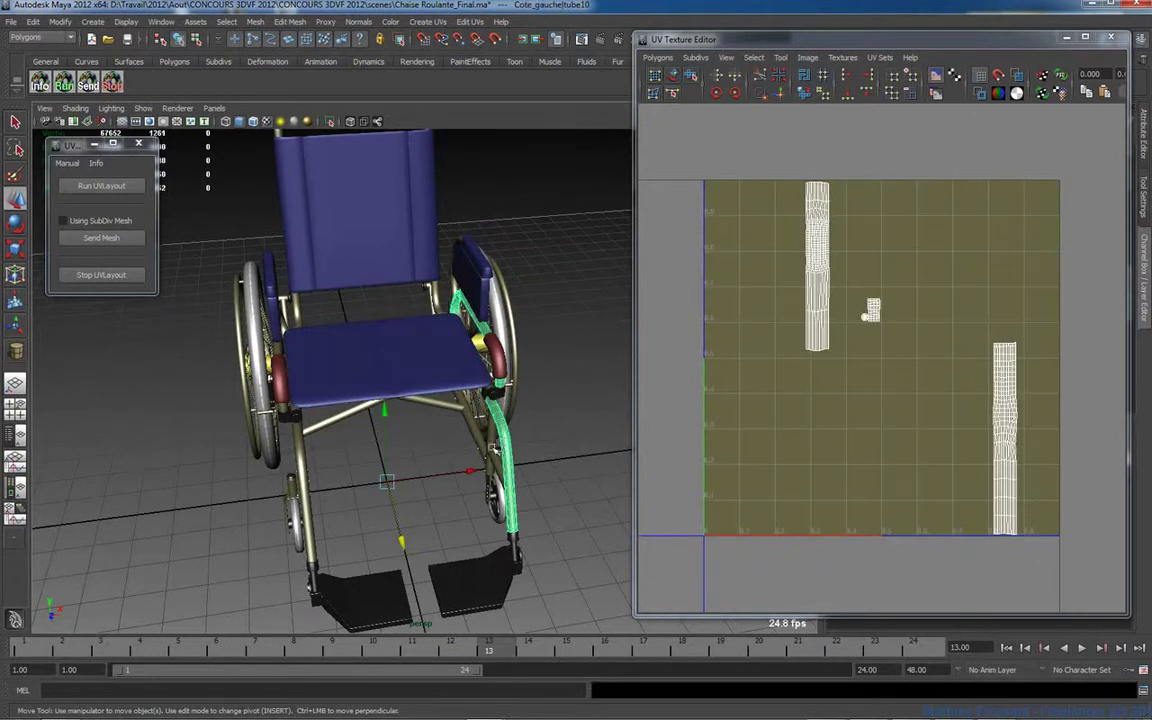
alt+drag(503, 443, 528, 418)
drag(354, 401, 356, 402)
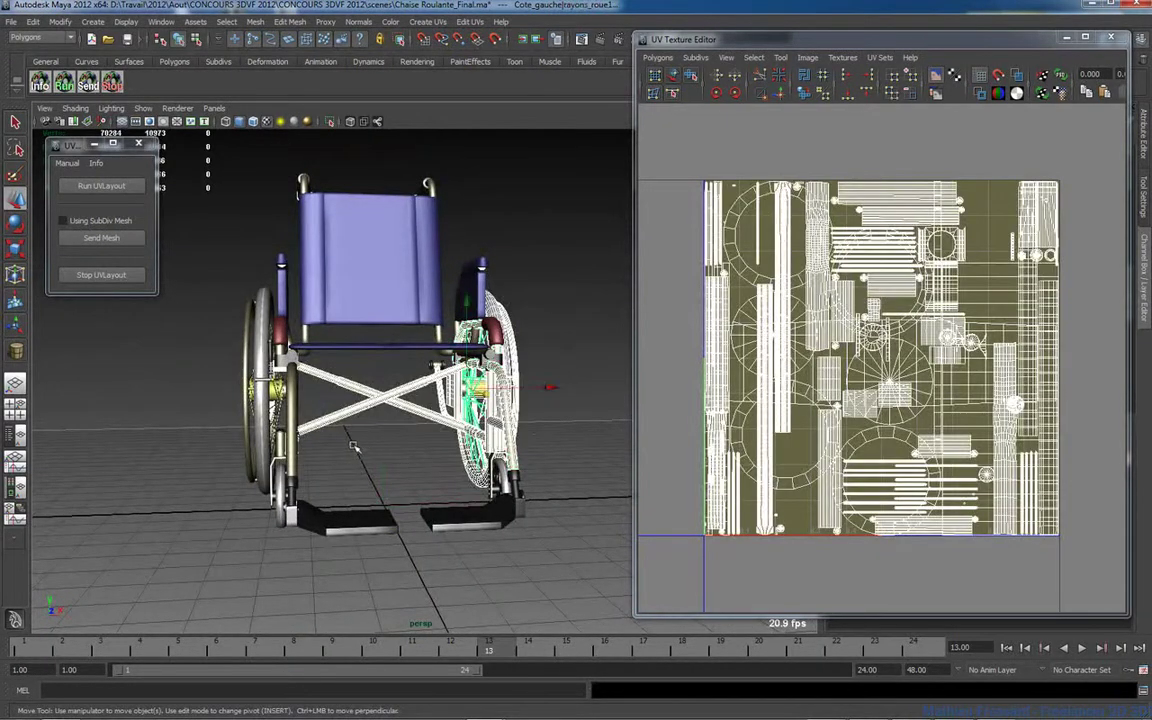
drag(355, 449, 432, 376)
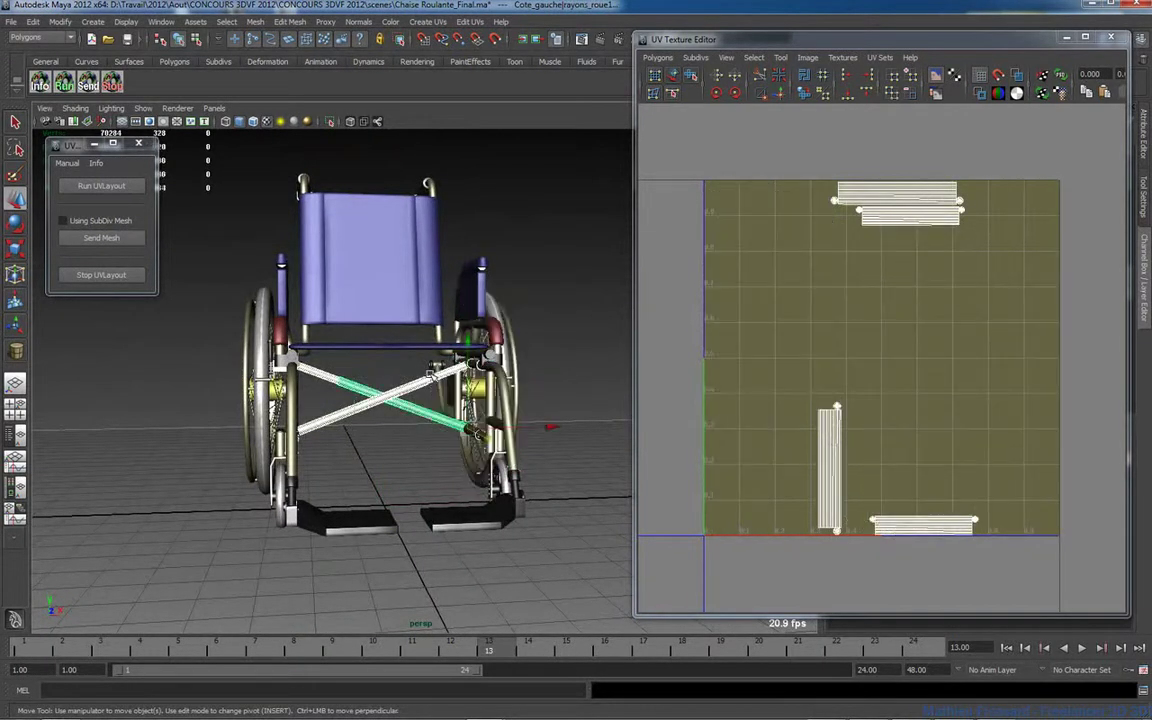
alt+drag(530, 347, 545, 345)
click(546, 336)
click(1110, 37)
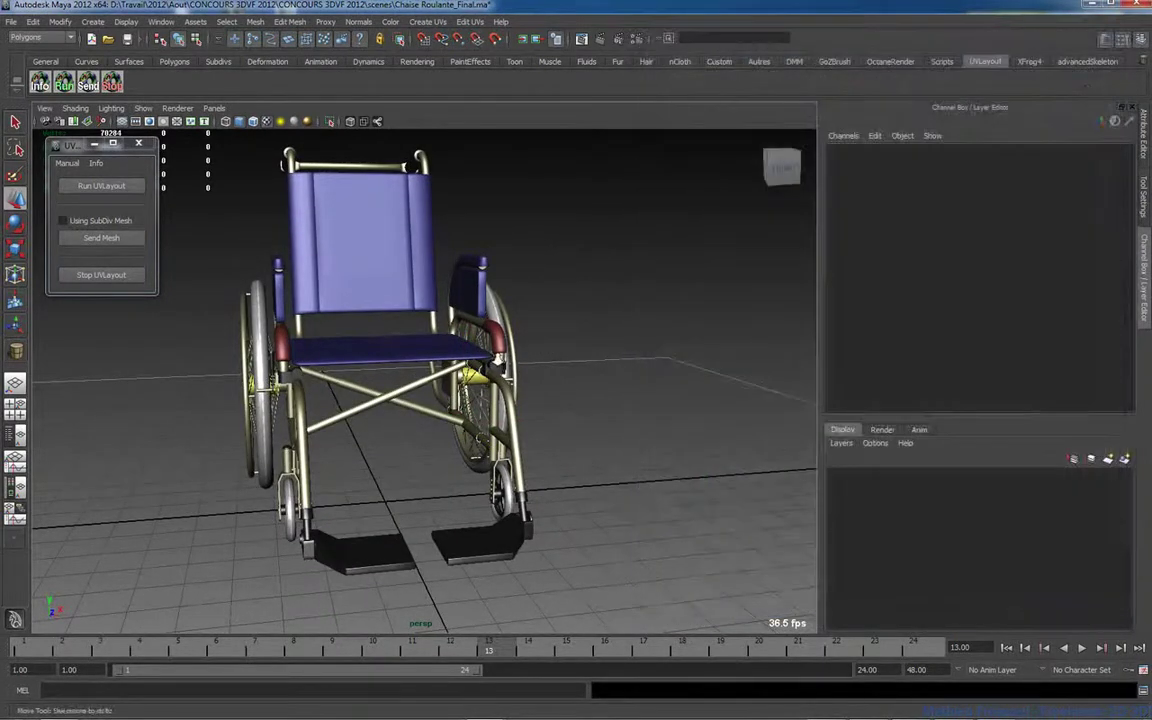
Step: Stop the UVLayout session from the plug-in window and launch UVLayout again
alt+drag(350, 310, 408, 326)
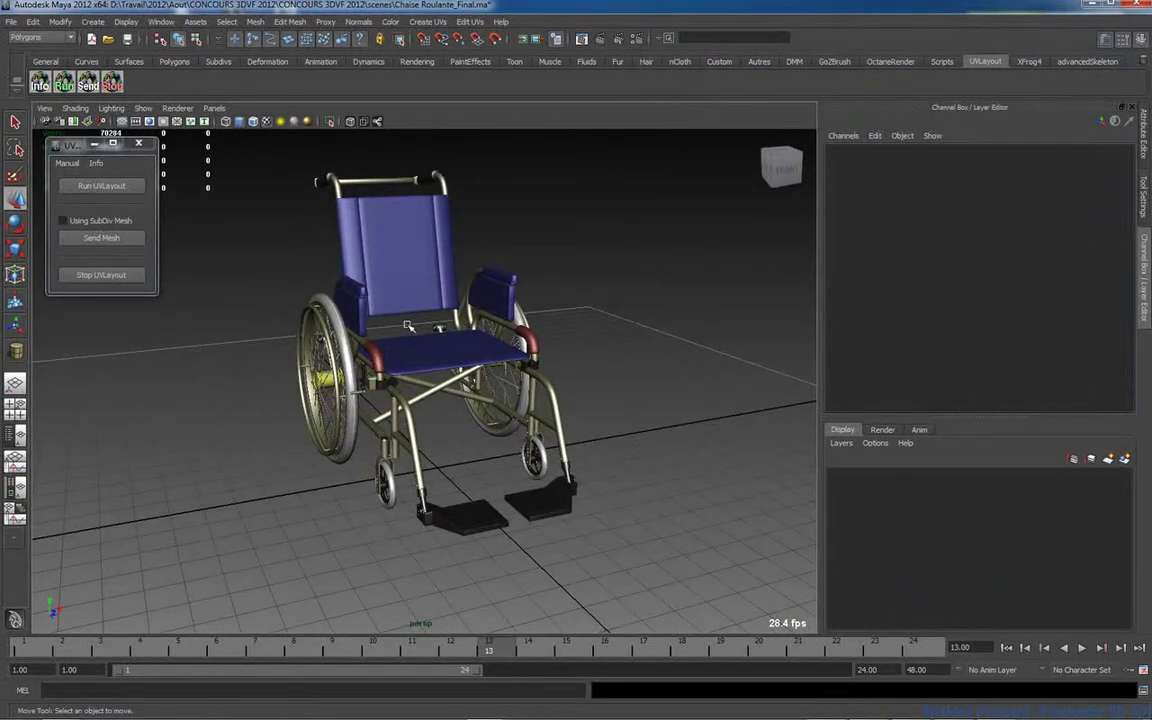
click(103, 277)
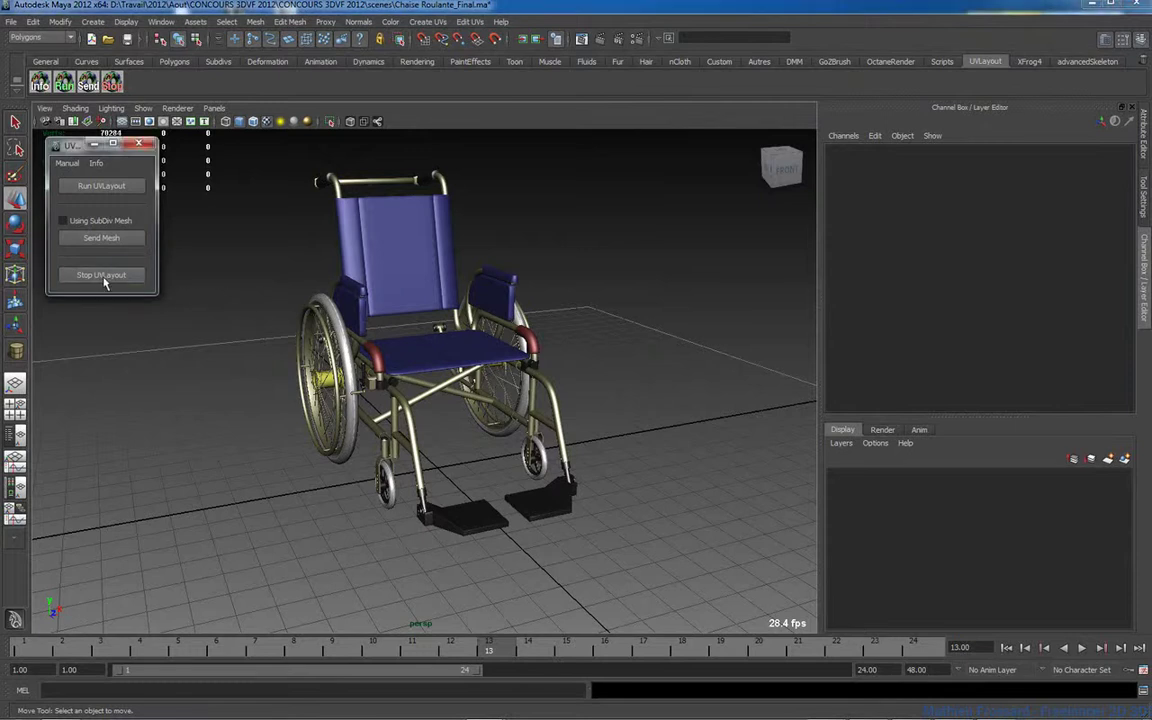
mouse_move(830, 716)
click(953, 707)
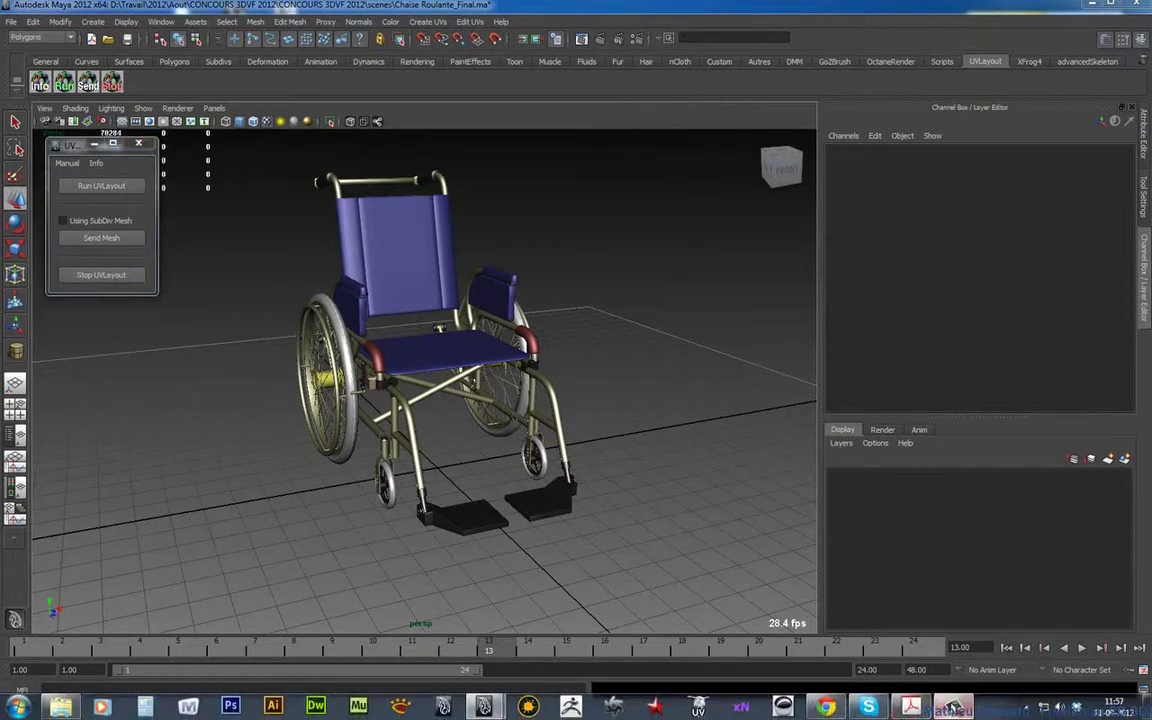
drag(902, 712, 968, 708)
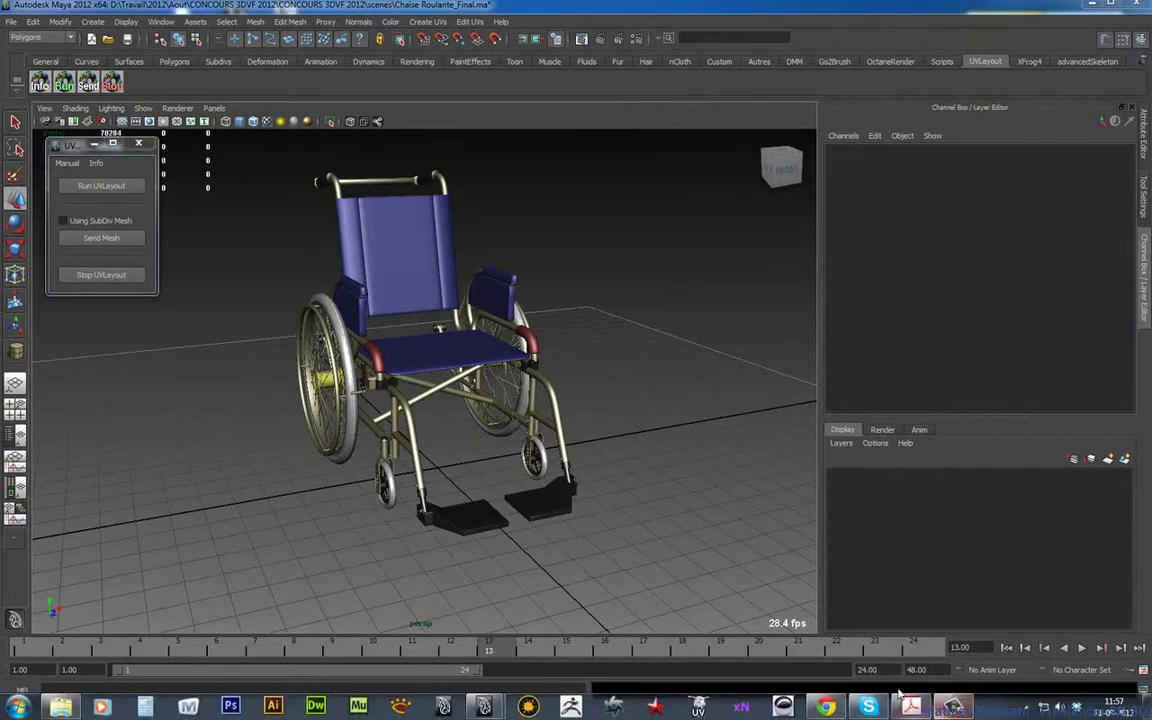
alt+drag(490, 388, 435, 391)
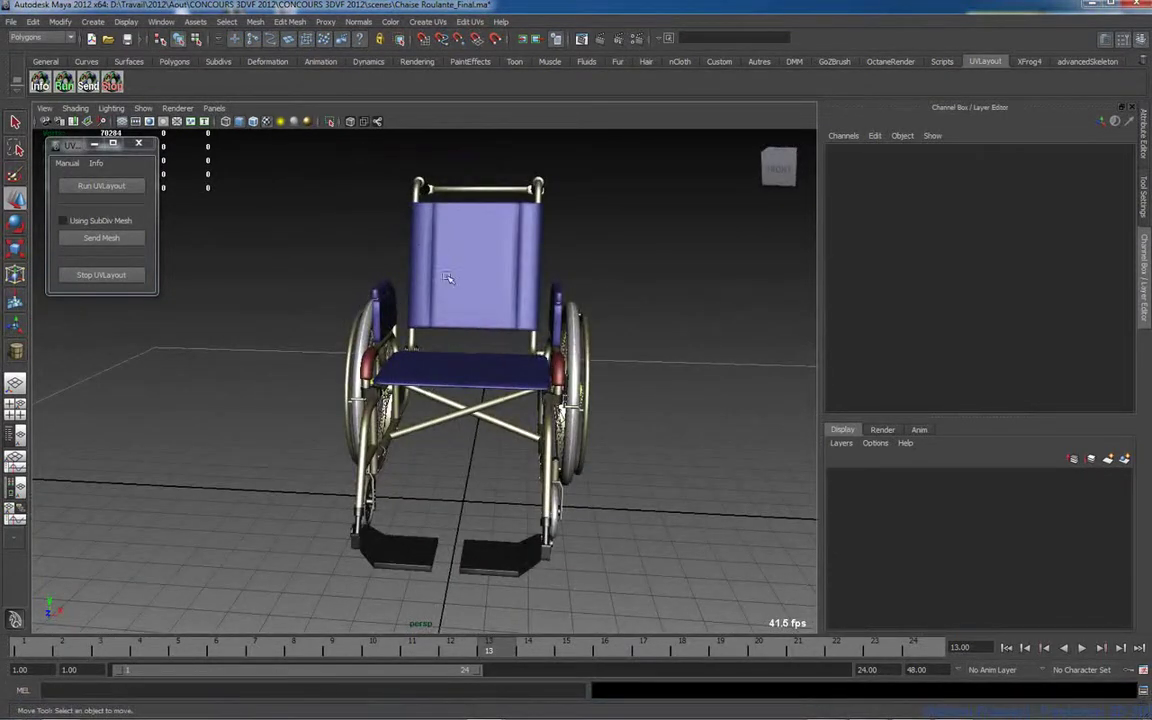
click(133, 186)
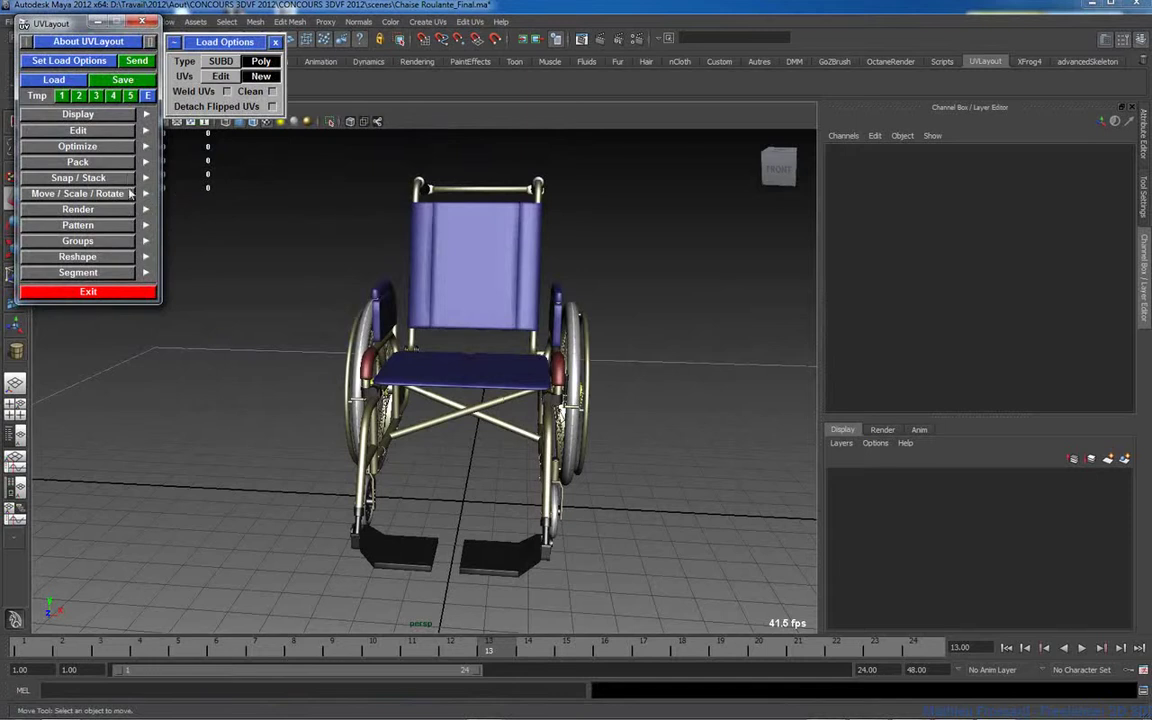
Step: Look through UVLayout's Pack settings and load options, and the preferences in its About section
click(77, 163)
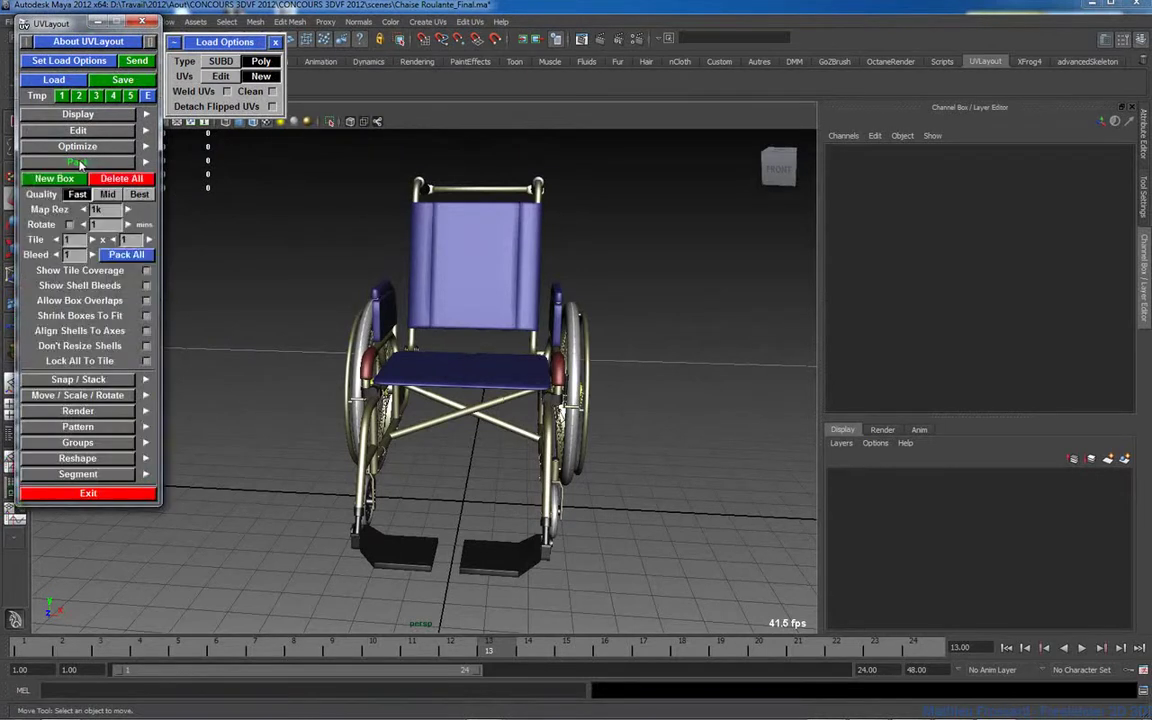
click(78, 163)
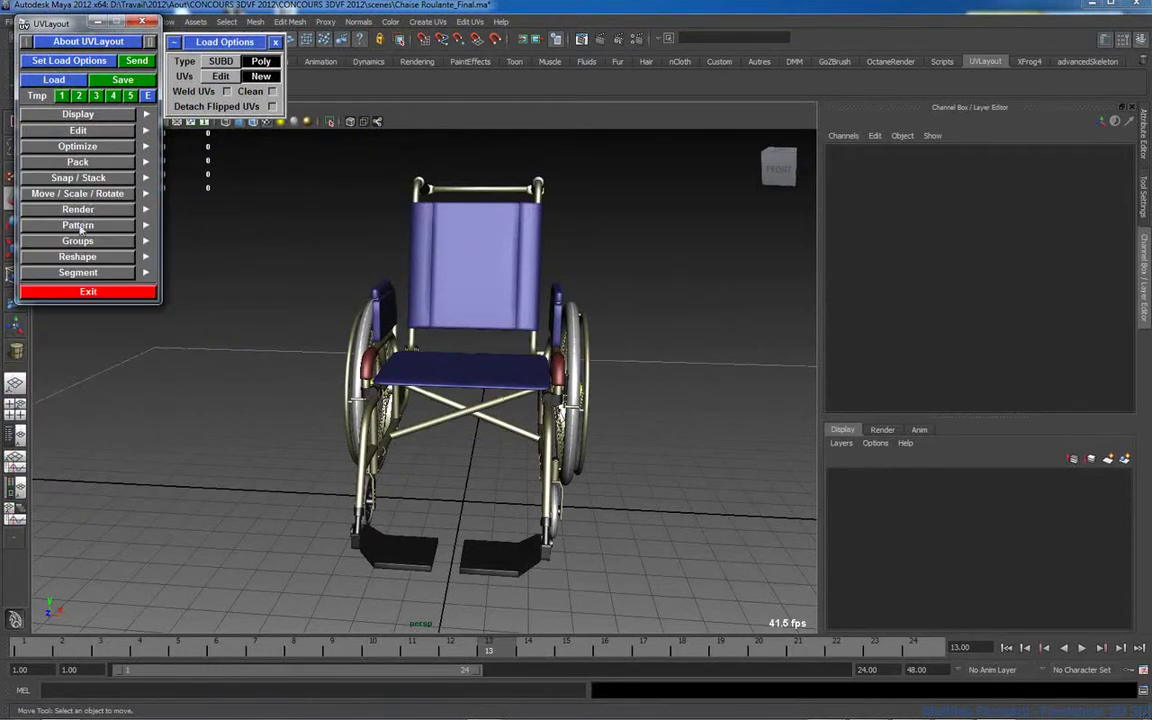
click(51, 60)
click(86, 44)
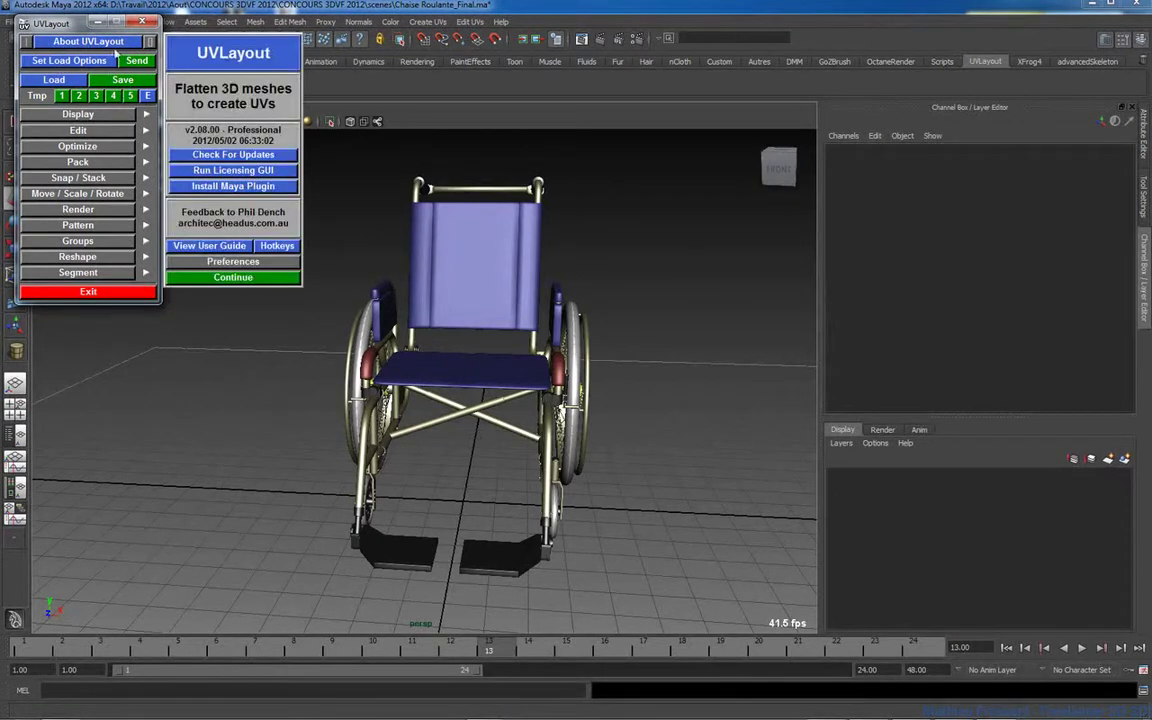
click(233, 262)
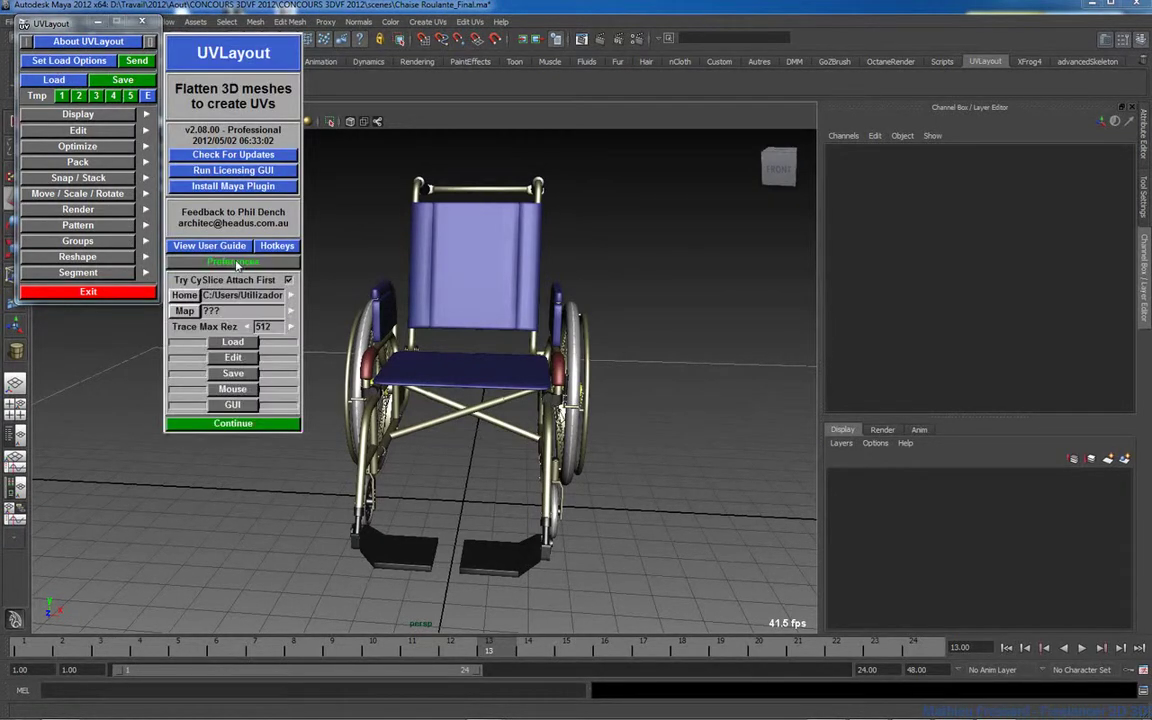
click(236, 262)
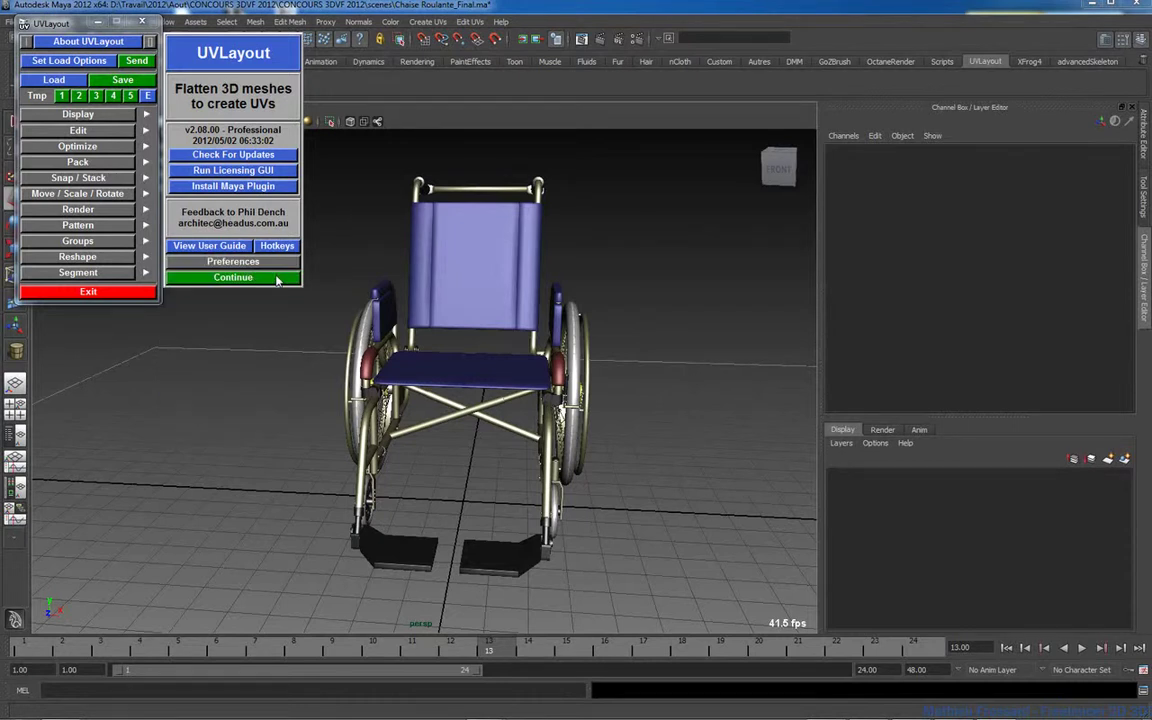